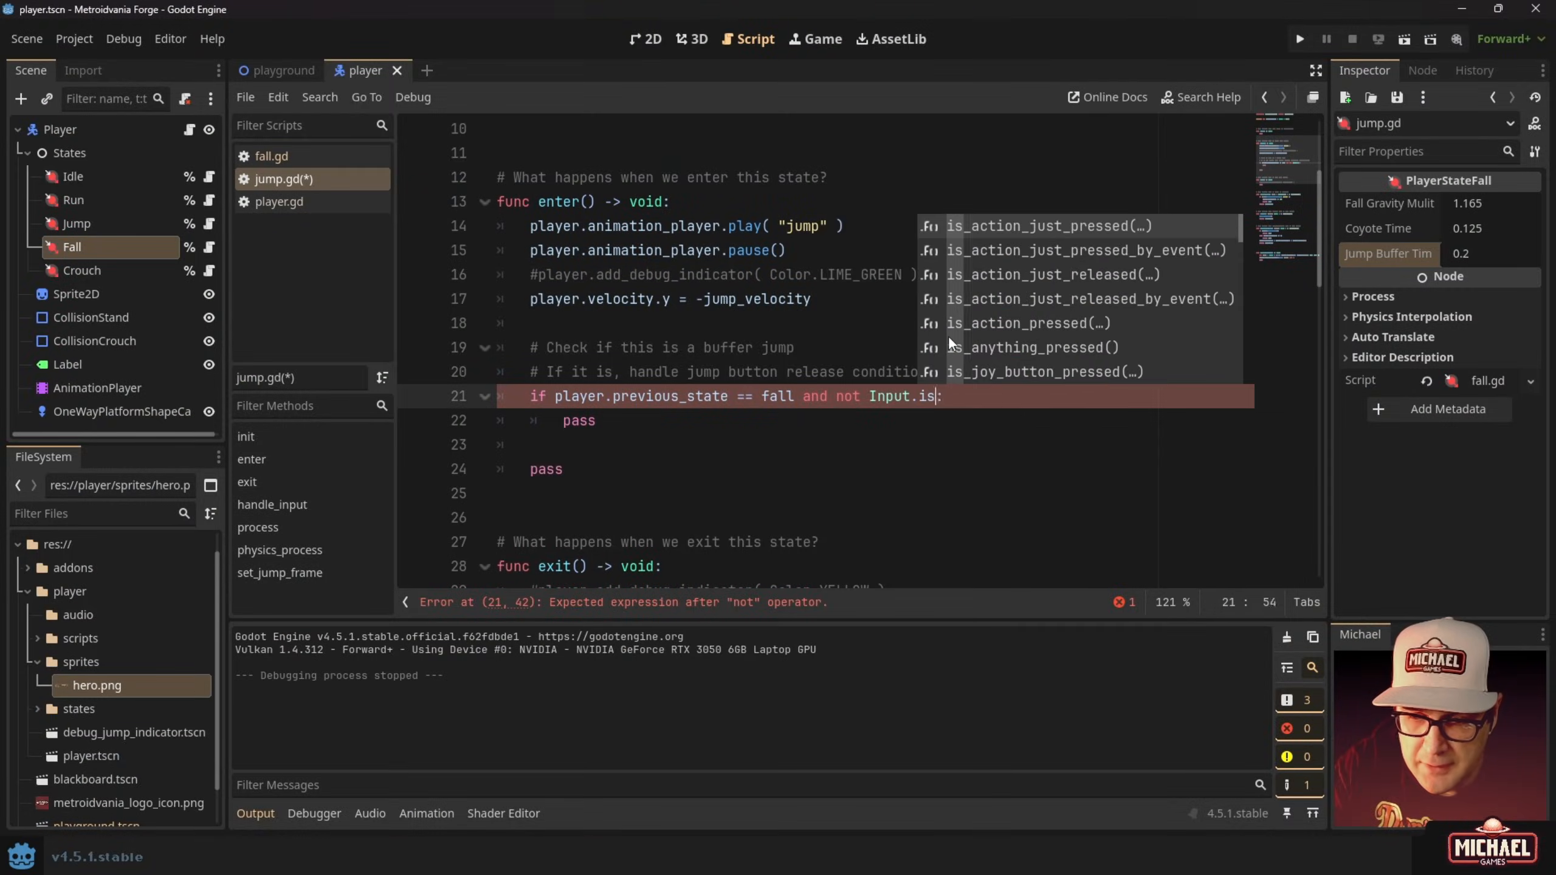
Accept the is_action_pressed completion on line 21, then briefly play the game up to its pause menu.
key(Return)
text("j)
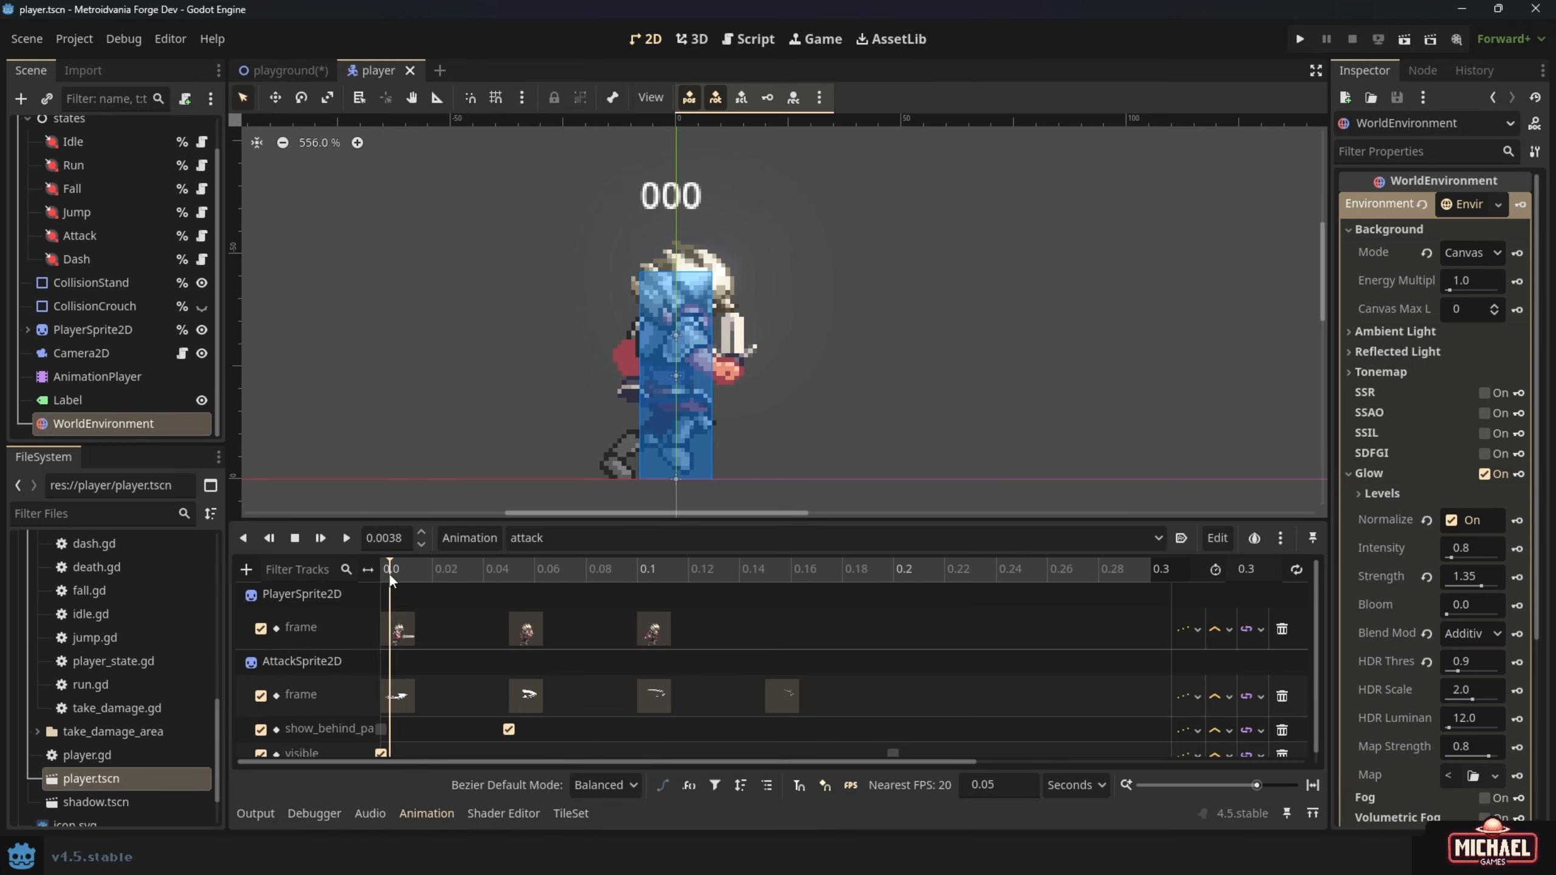
drag(388, 573, 653, 583)
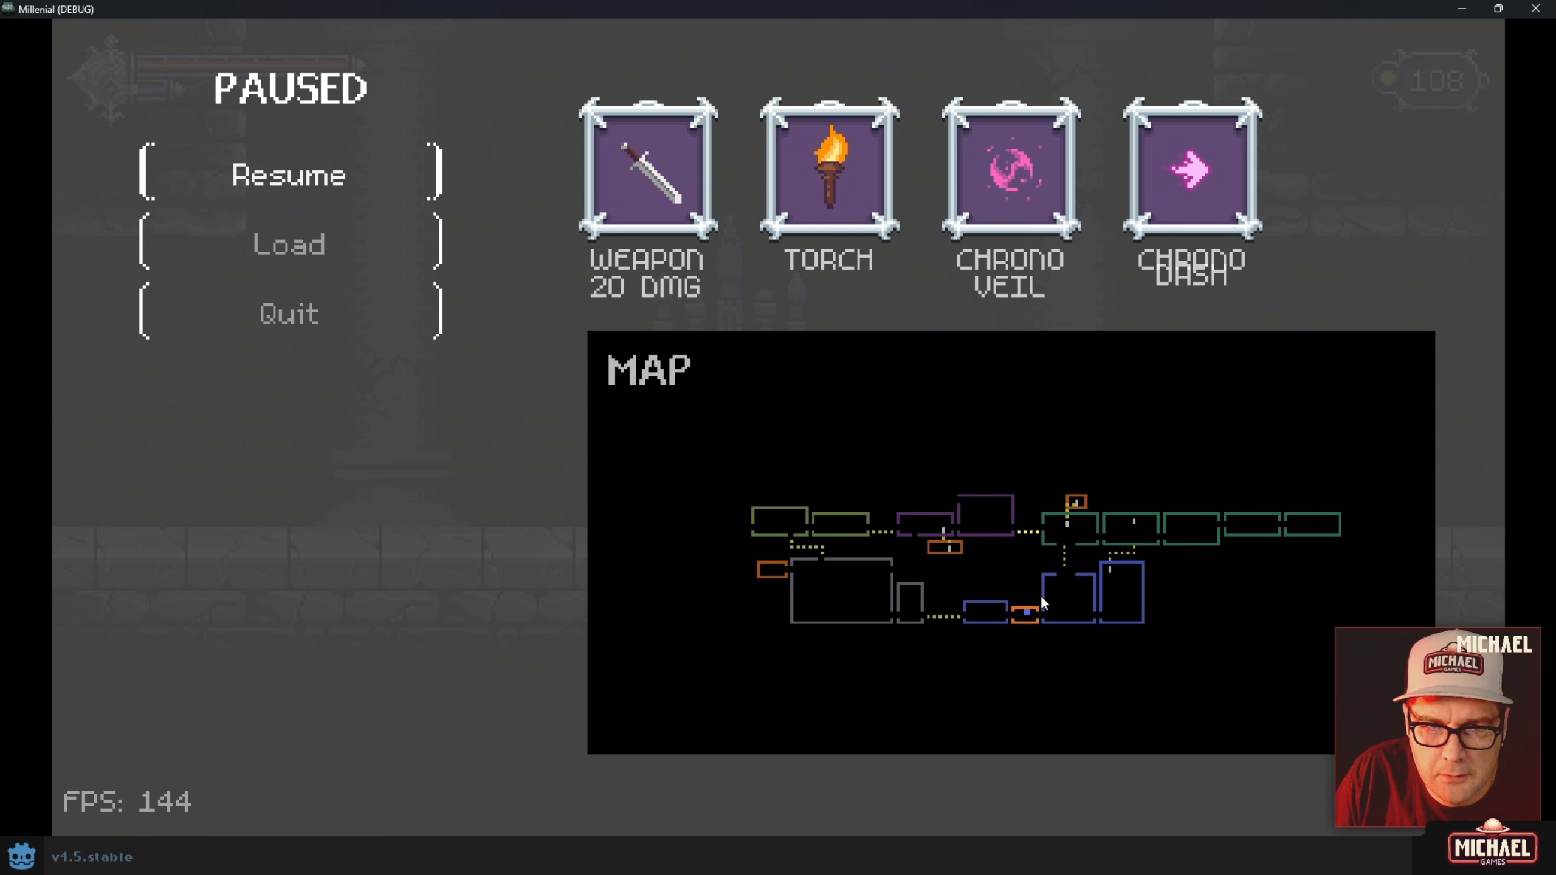
key(Escape)
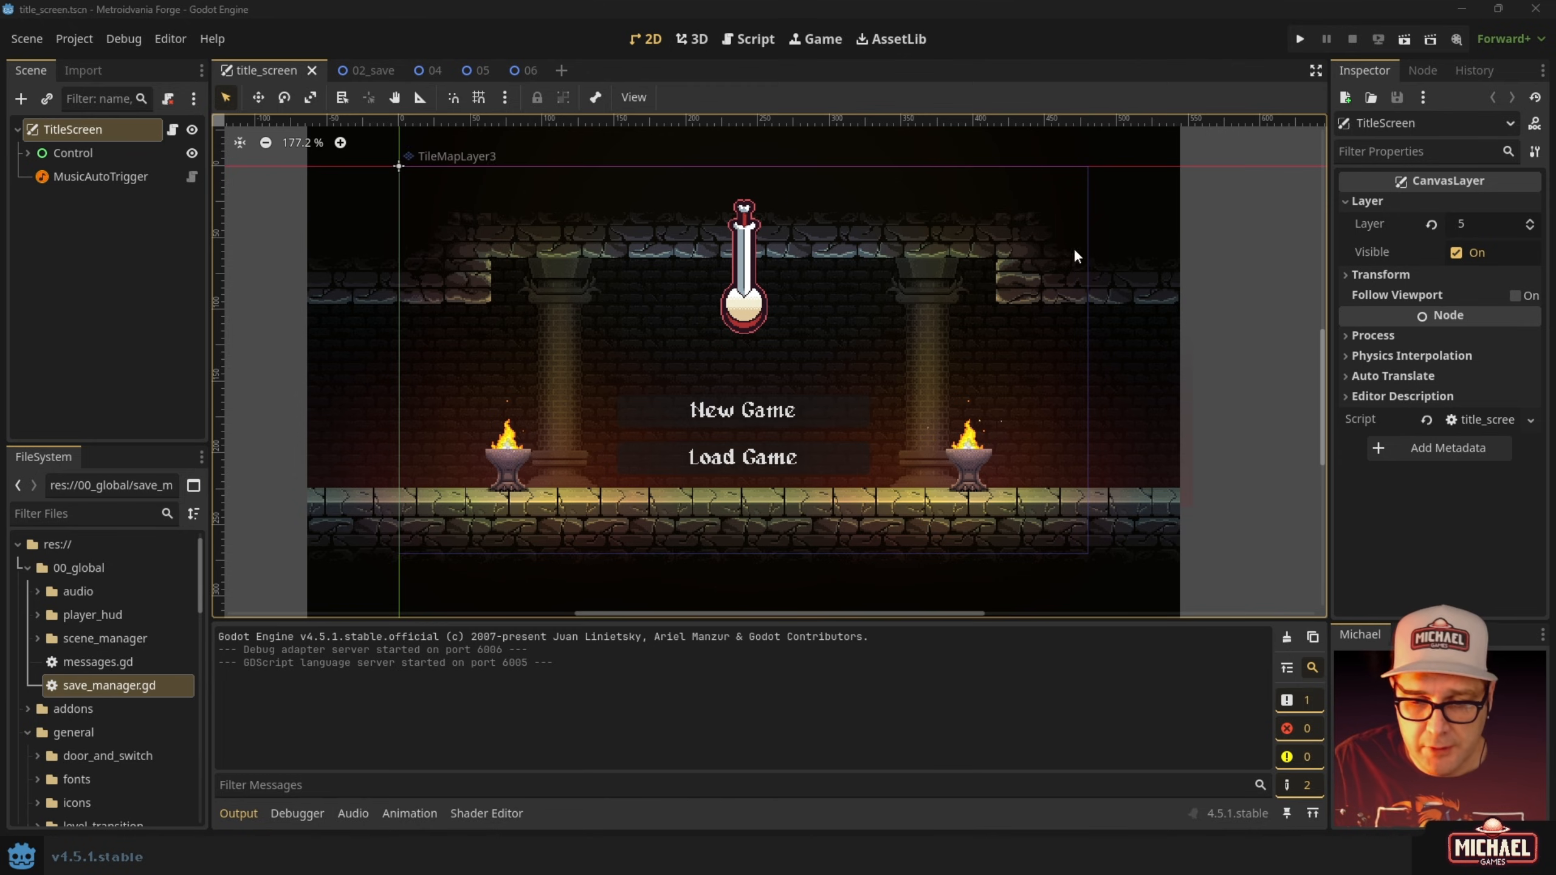
click(1272, 304)
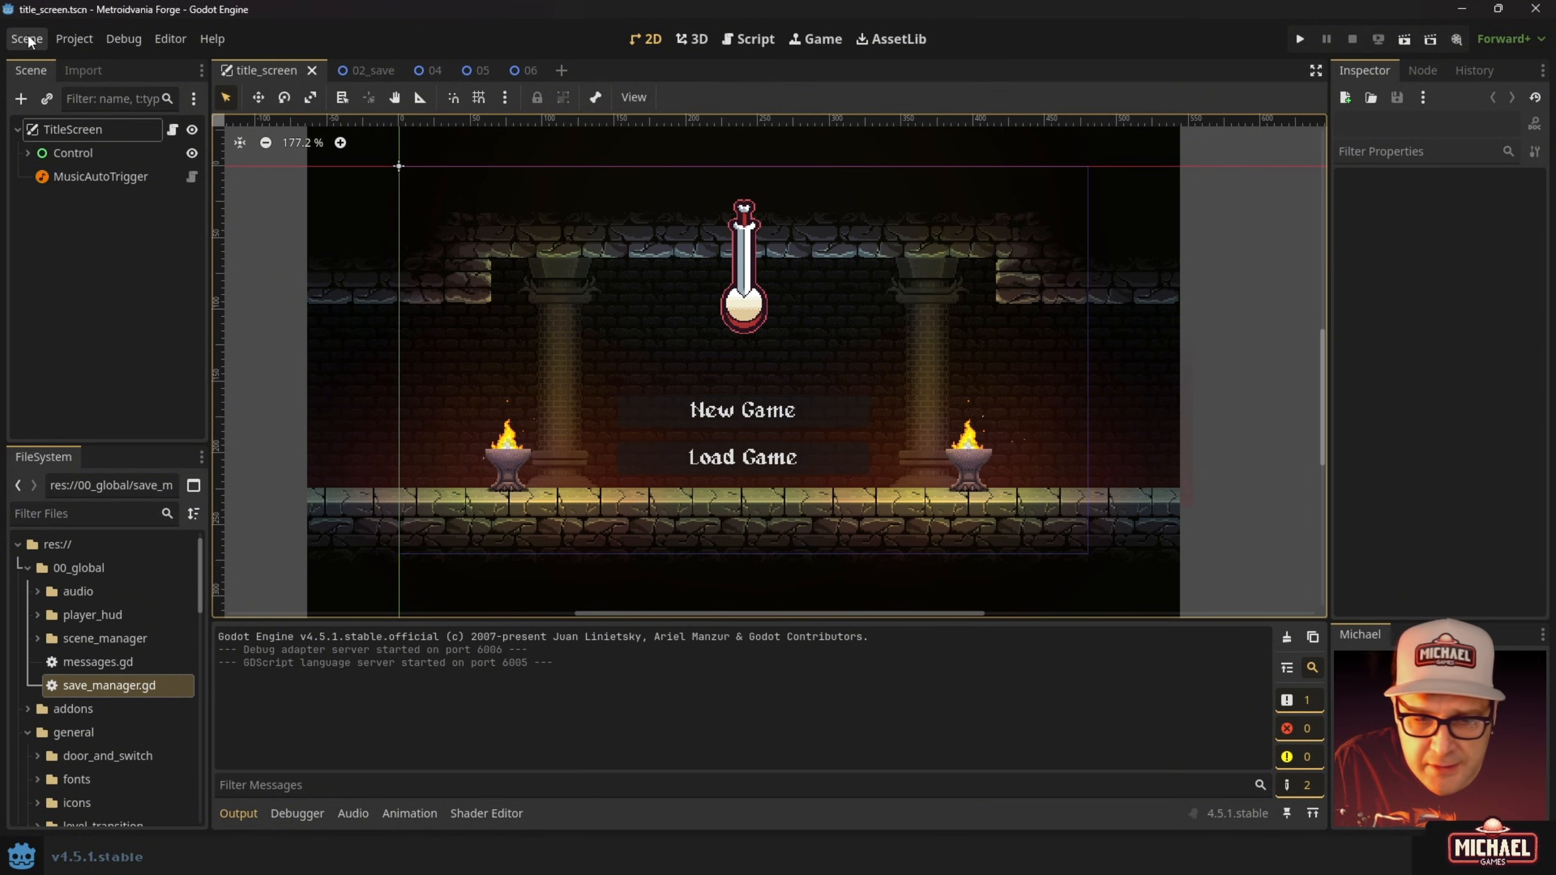
In Application > Run, reset Main Scene and set it to res://tile_screen/title_screen.tscn.
click(72, 40)
click(107, 66)
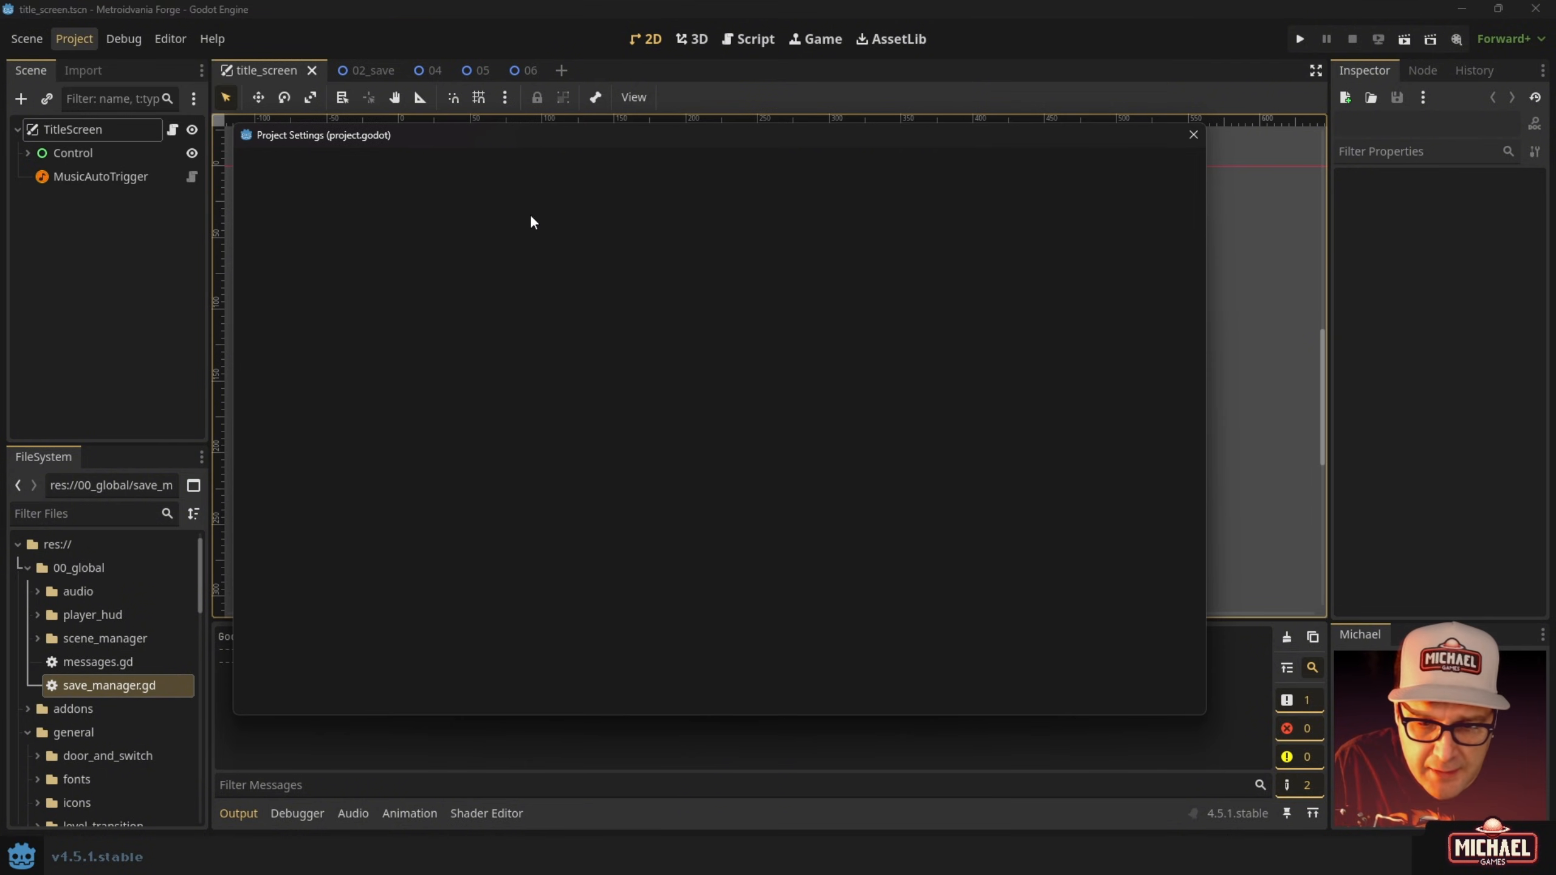
click(309, 303)
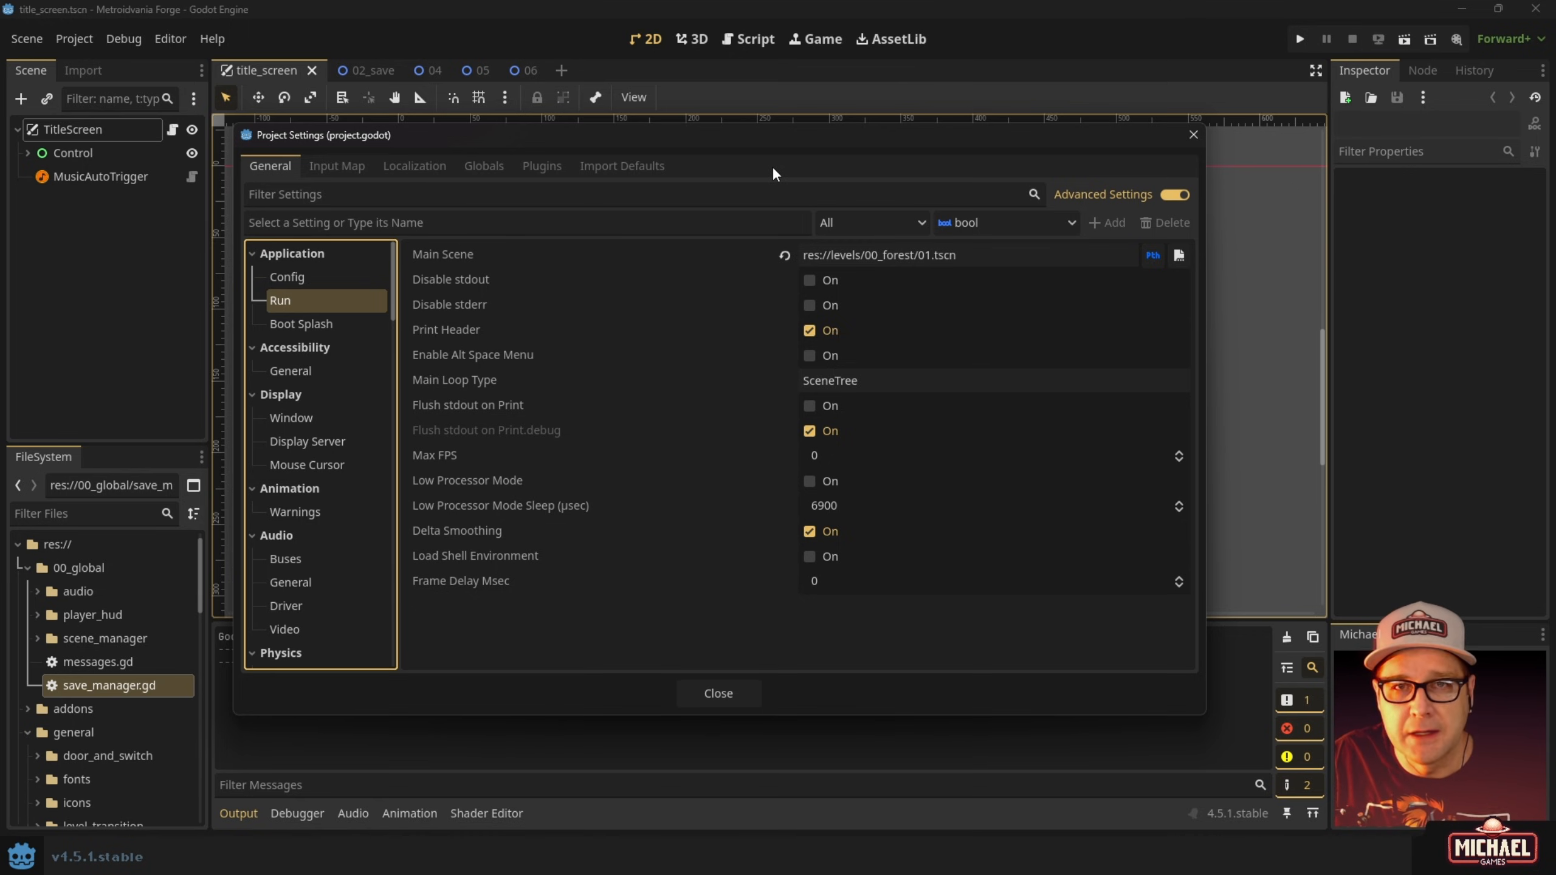
click(787, 254)
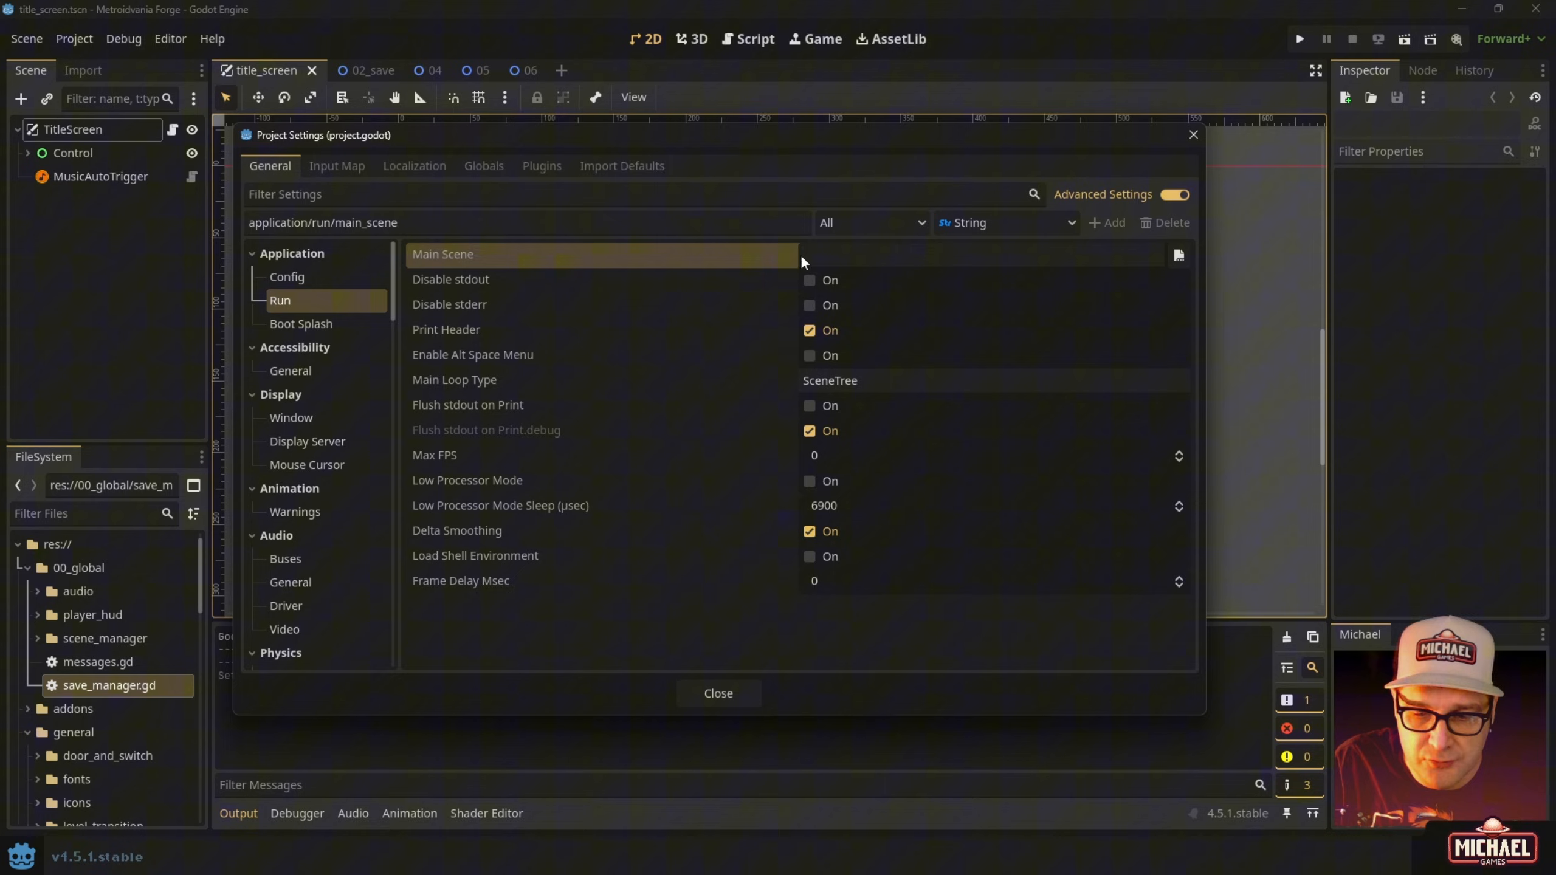
click(1171, 255)
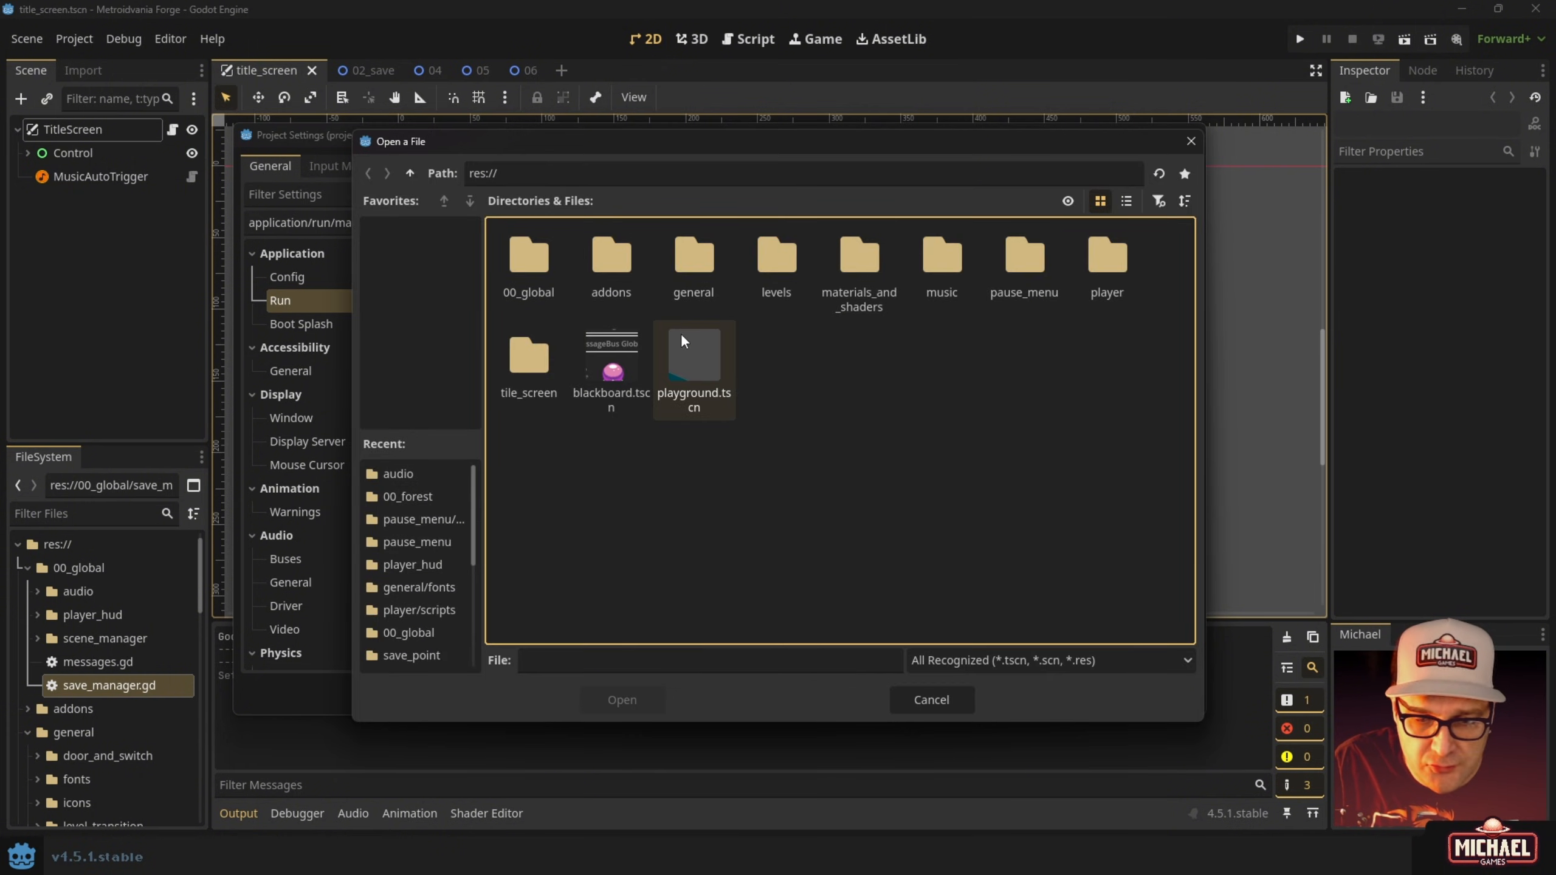
double_click(527, 377)
click(518, 270)
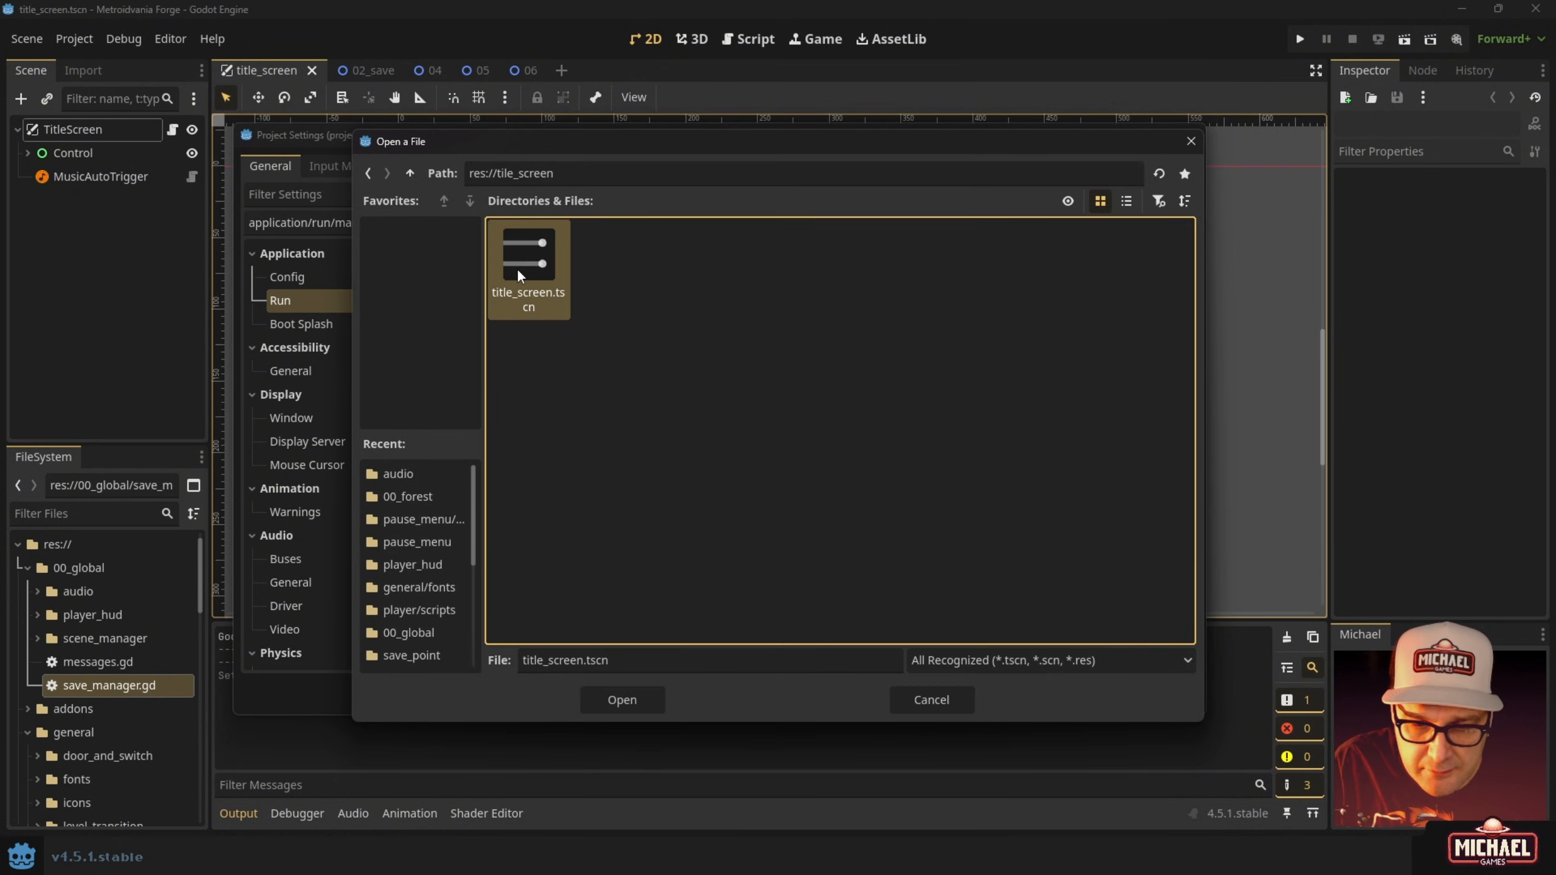
click(622, 700)
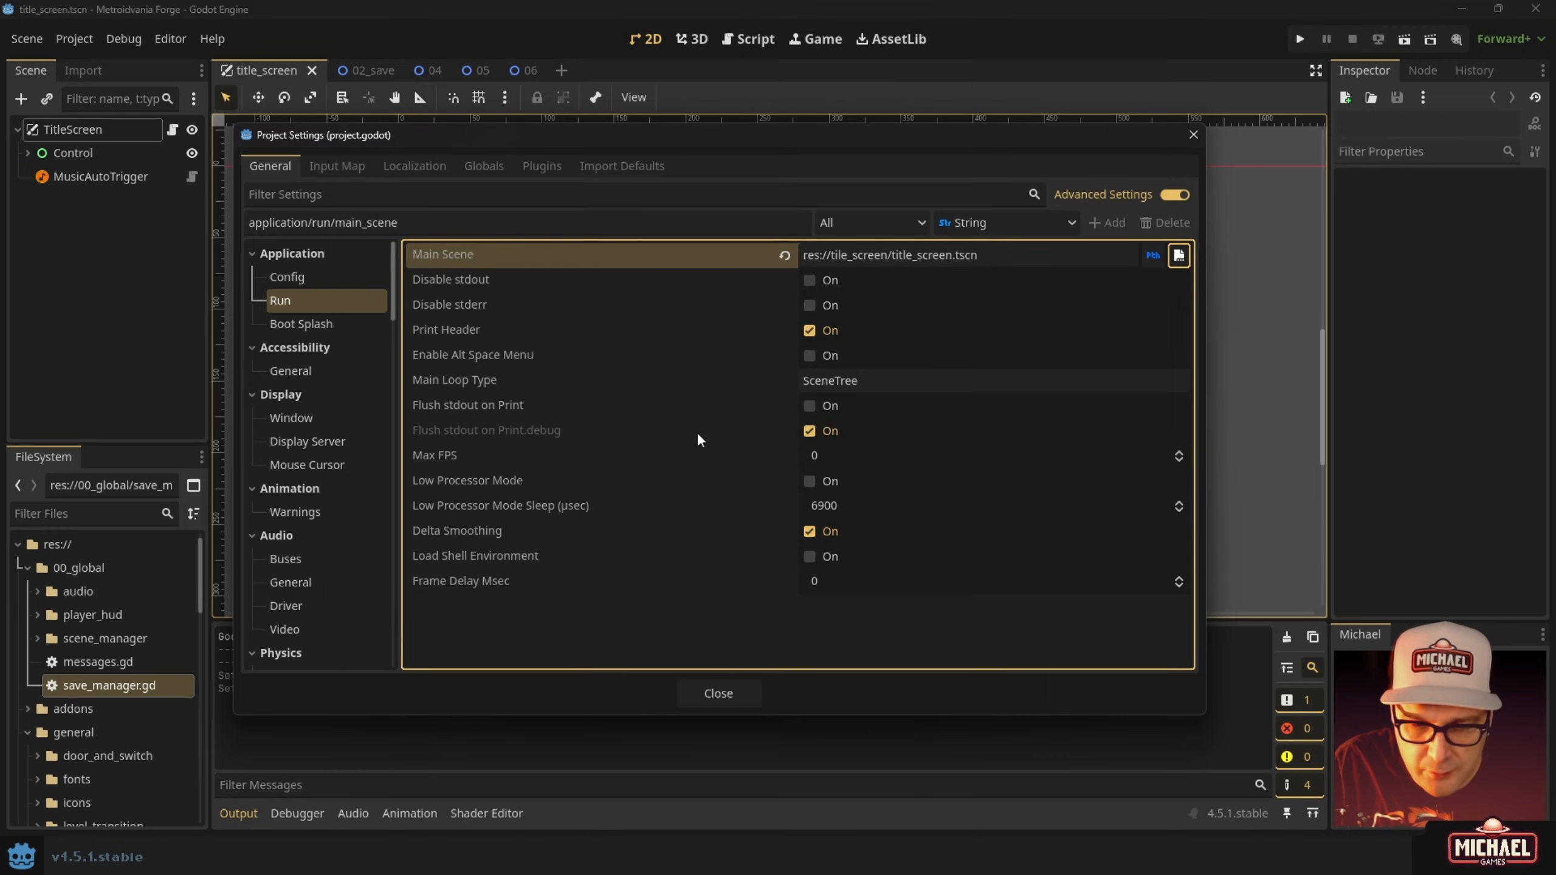
click(730, 691)
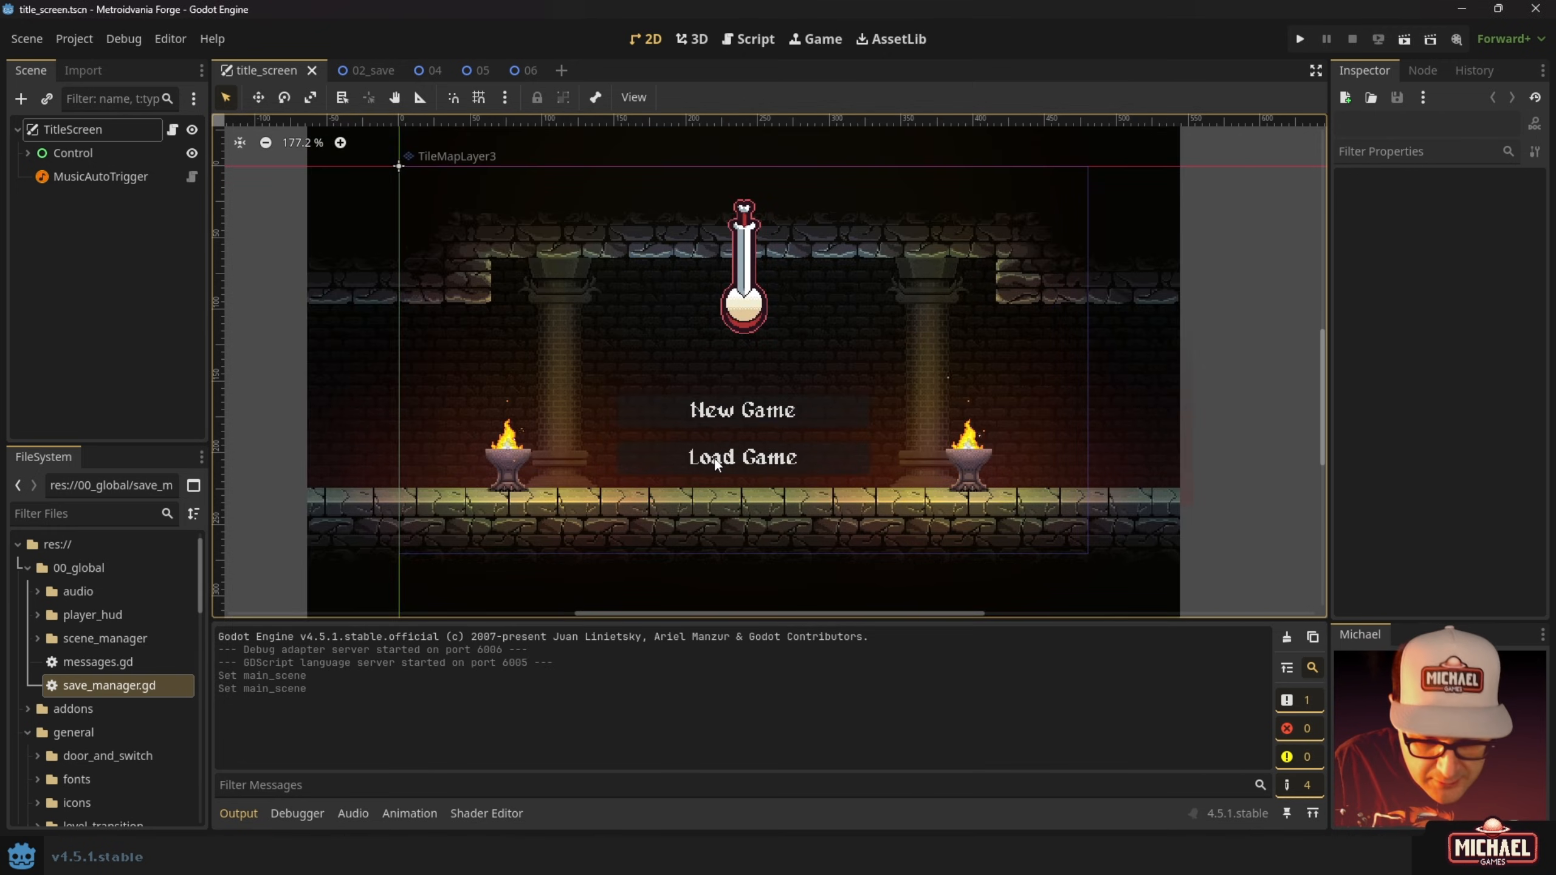
Run the game to confirm it starts on the title screen, then stop it and reopen Project Settings.
key(F5)
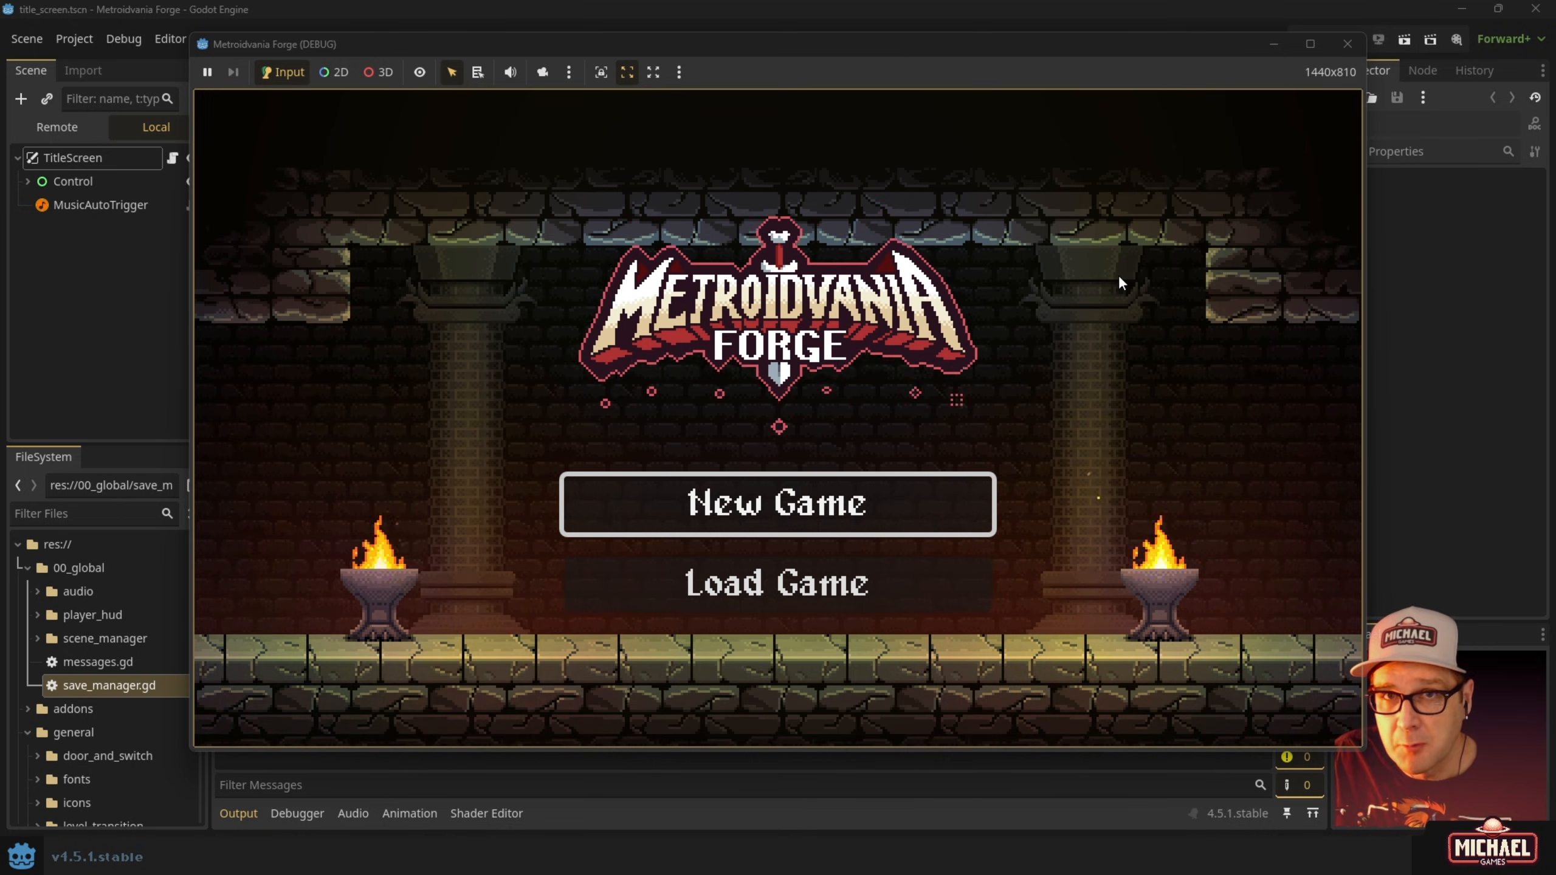
click(1347, 44)
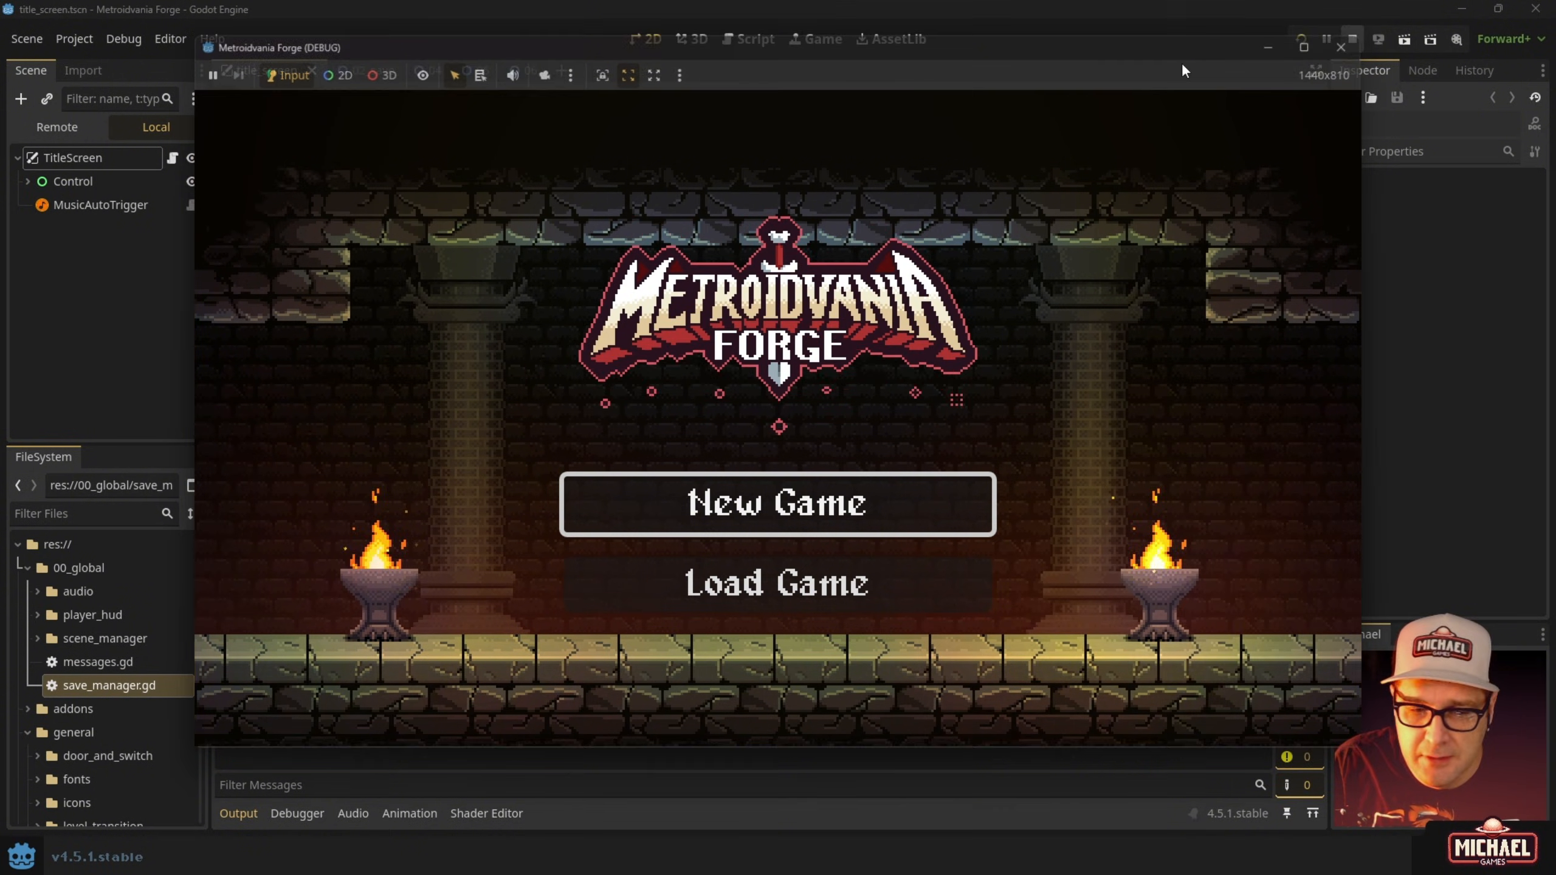
click(82, 46)
click(102, 64)
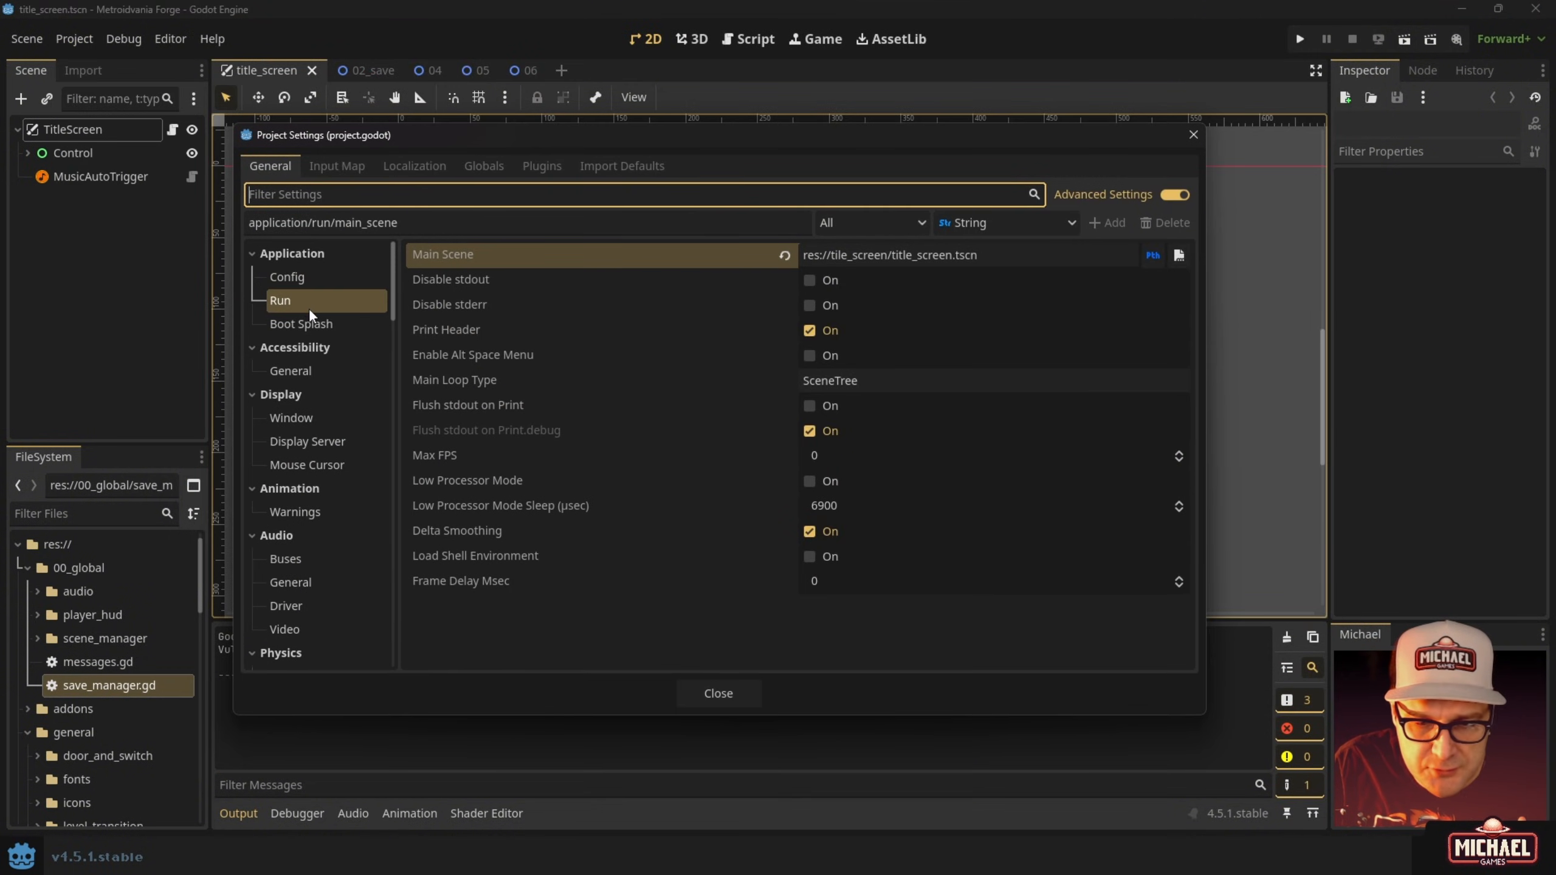
Review the Boot Splash settings, then the Config name 'Metroidvania Forge' and its icon path.
click(298, 325)
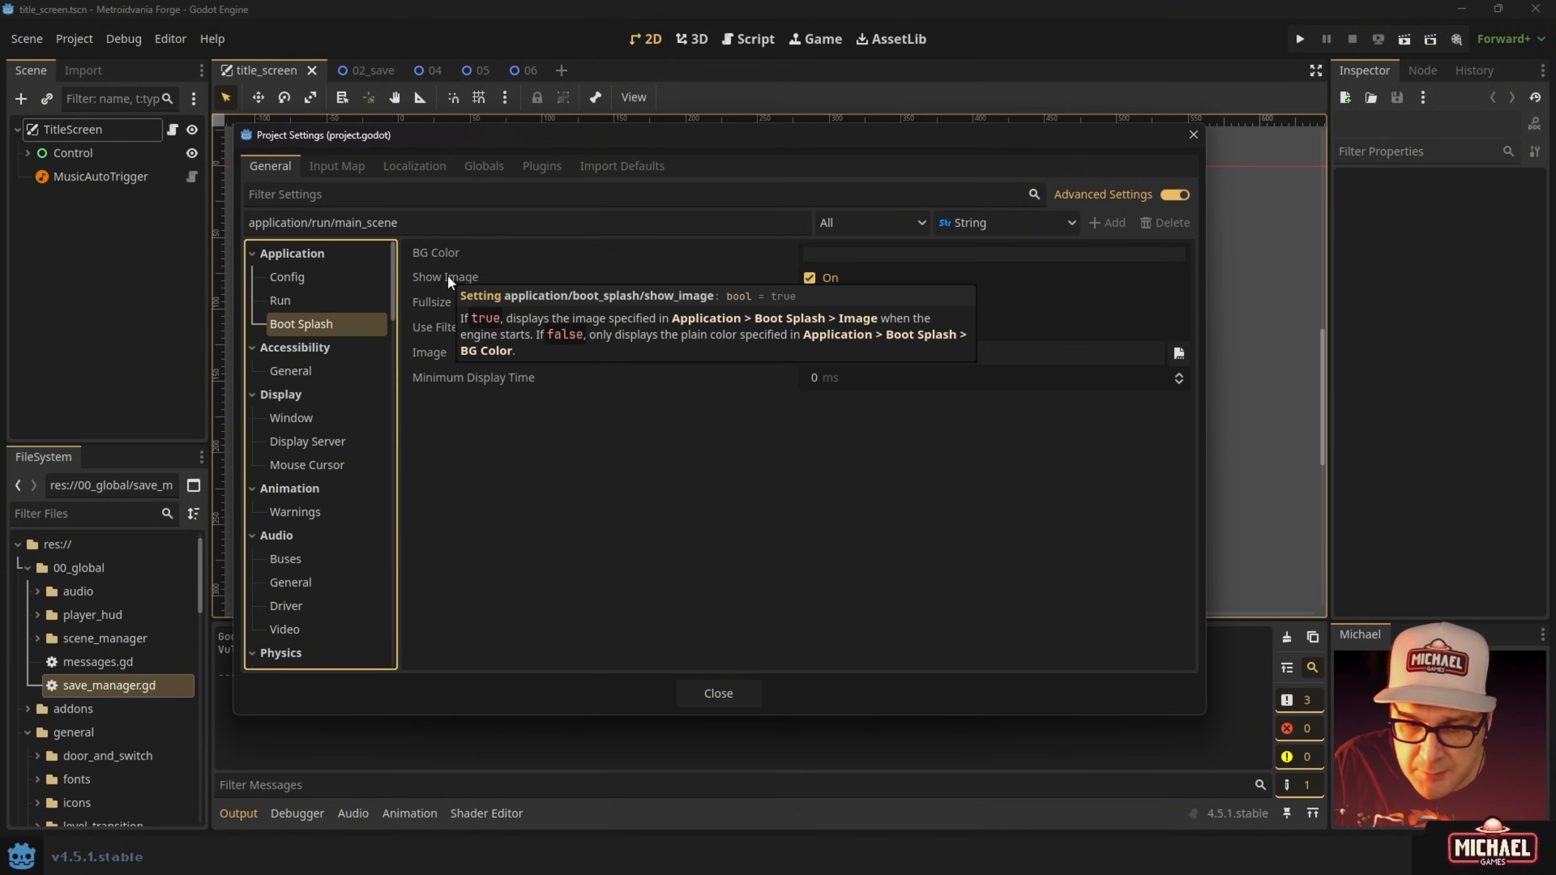
mouse_move(446, 306)
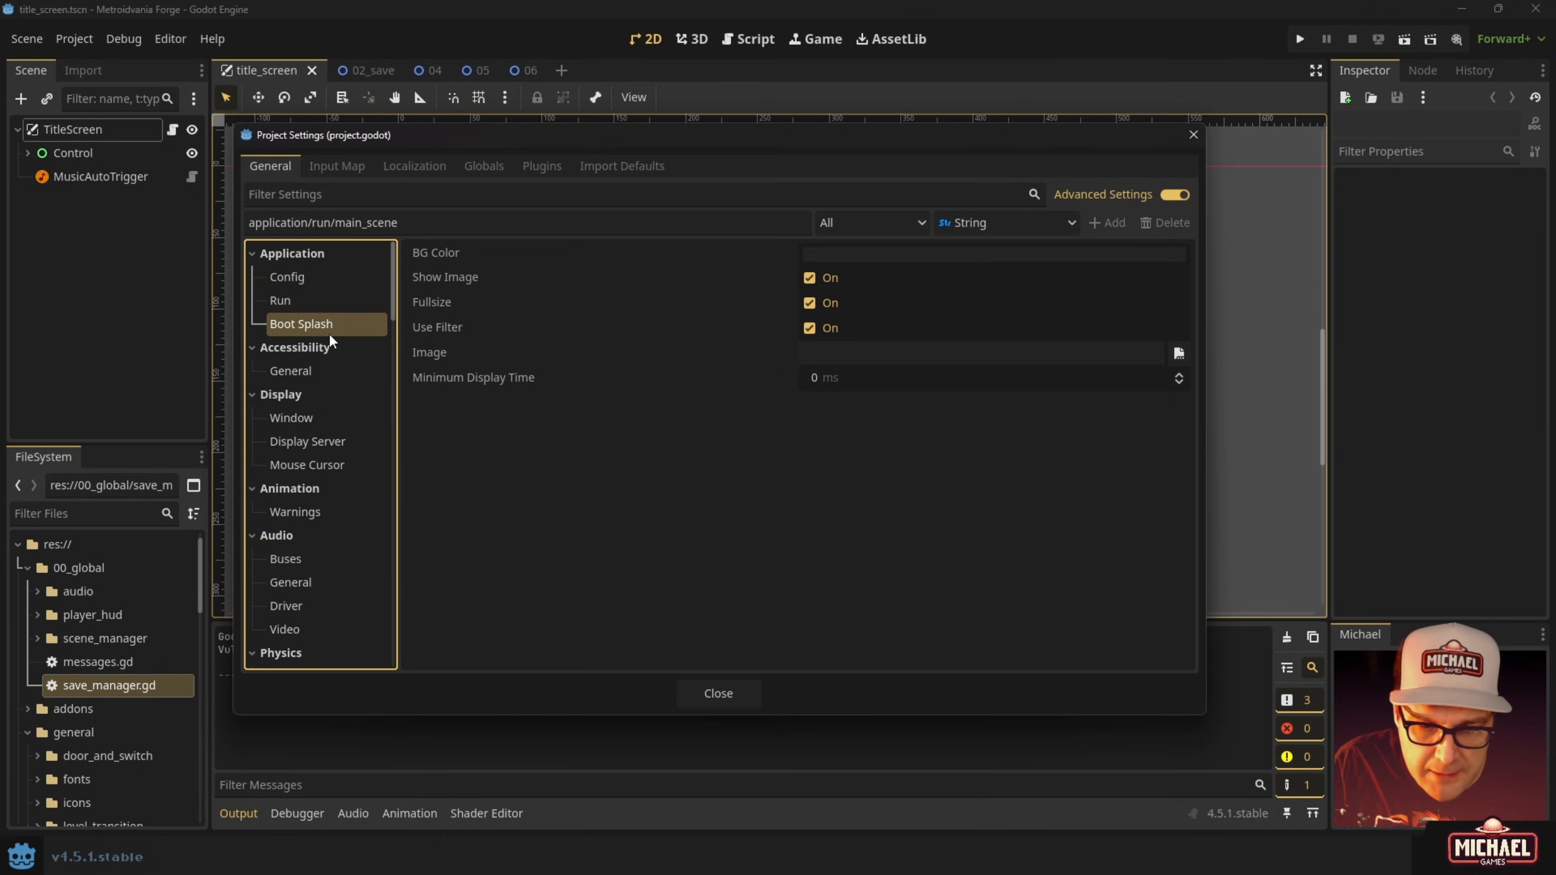
click(282, 278)
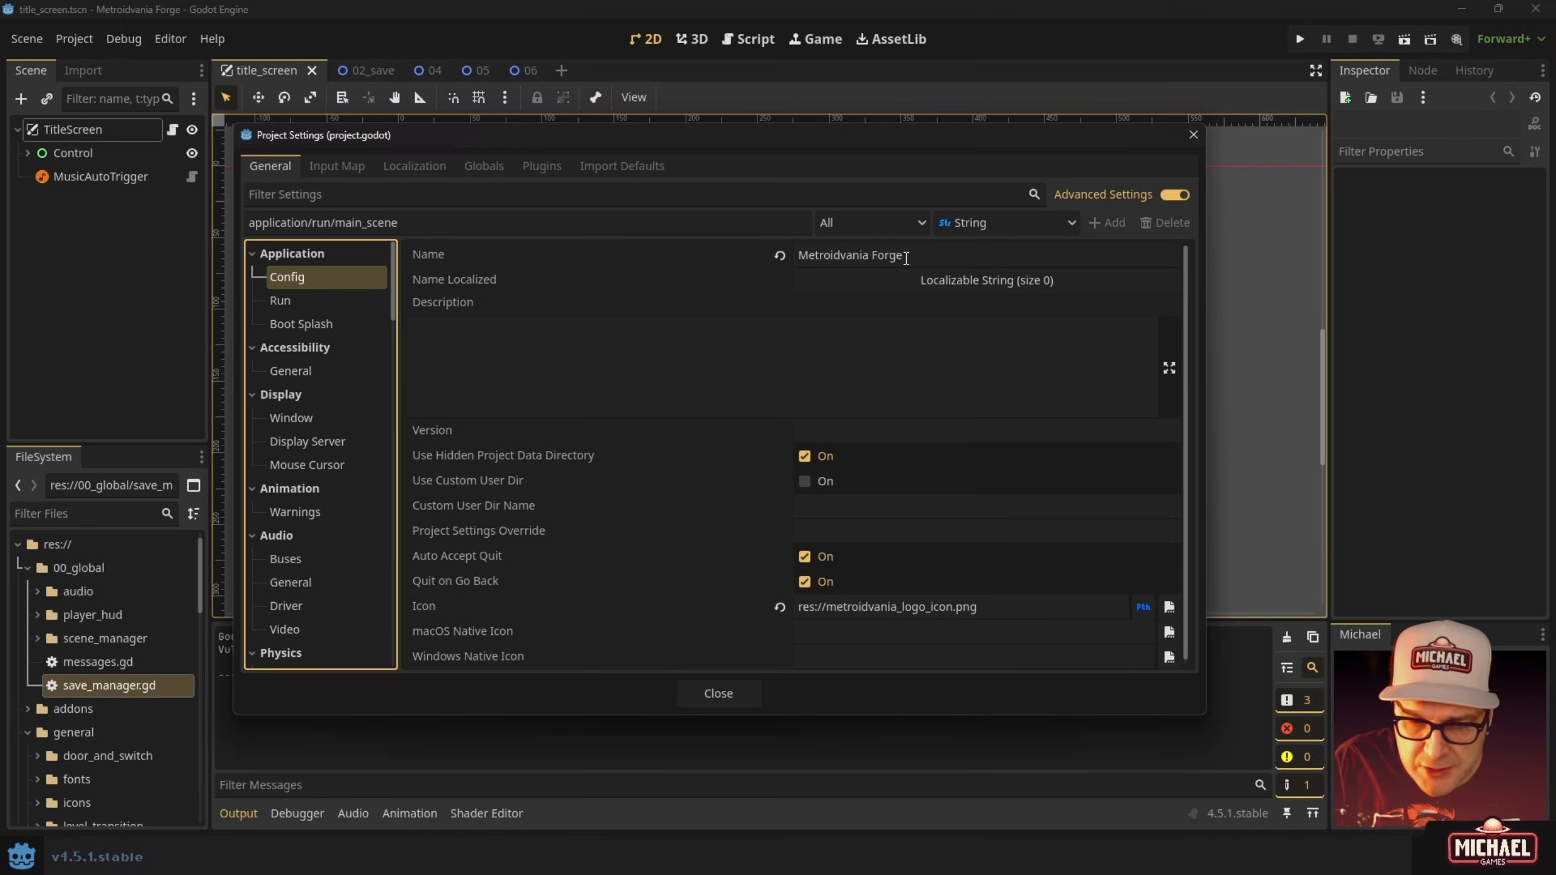
drag(937, 259, 714, 261)
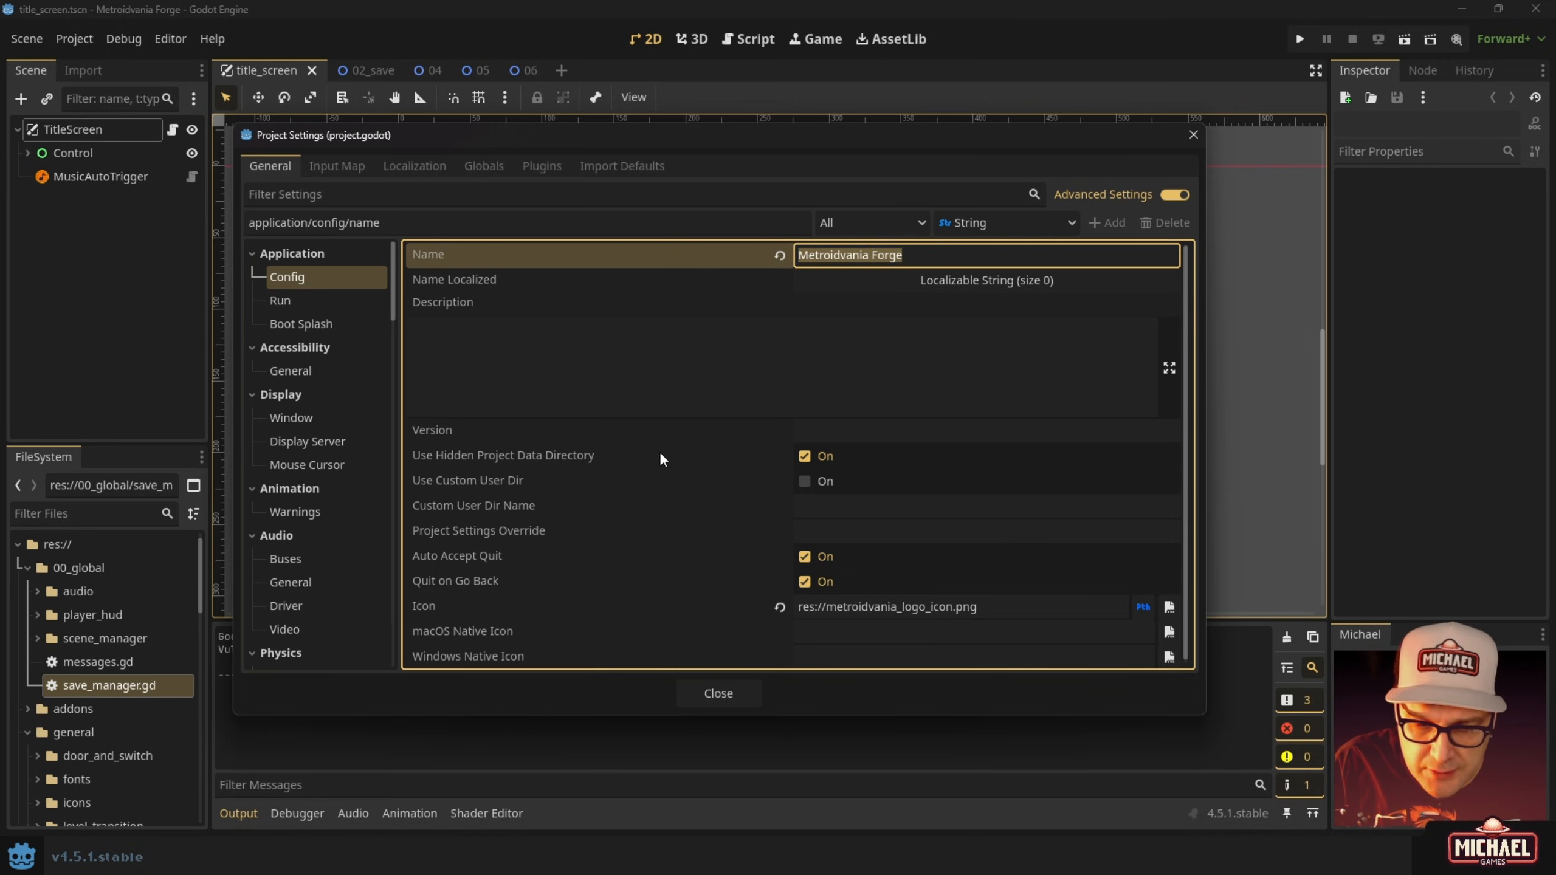
scroll(658, 465, down, 1)
click(1019, 603)
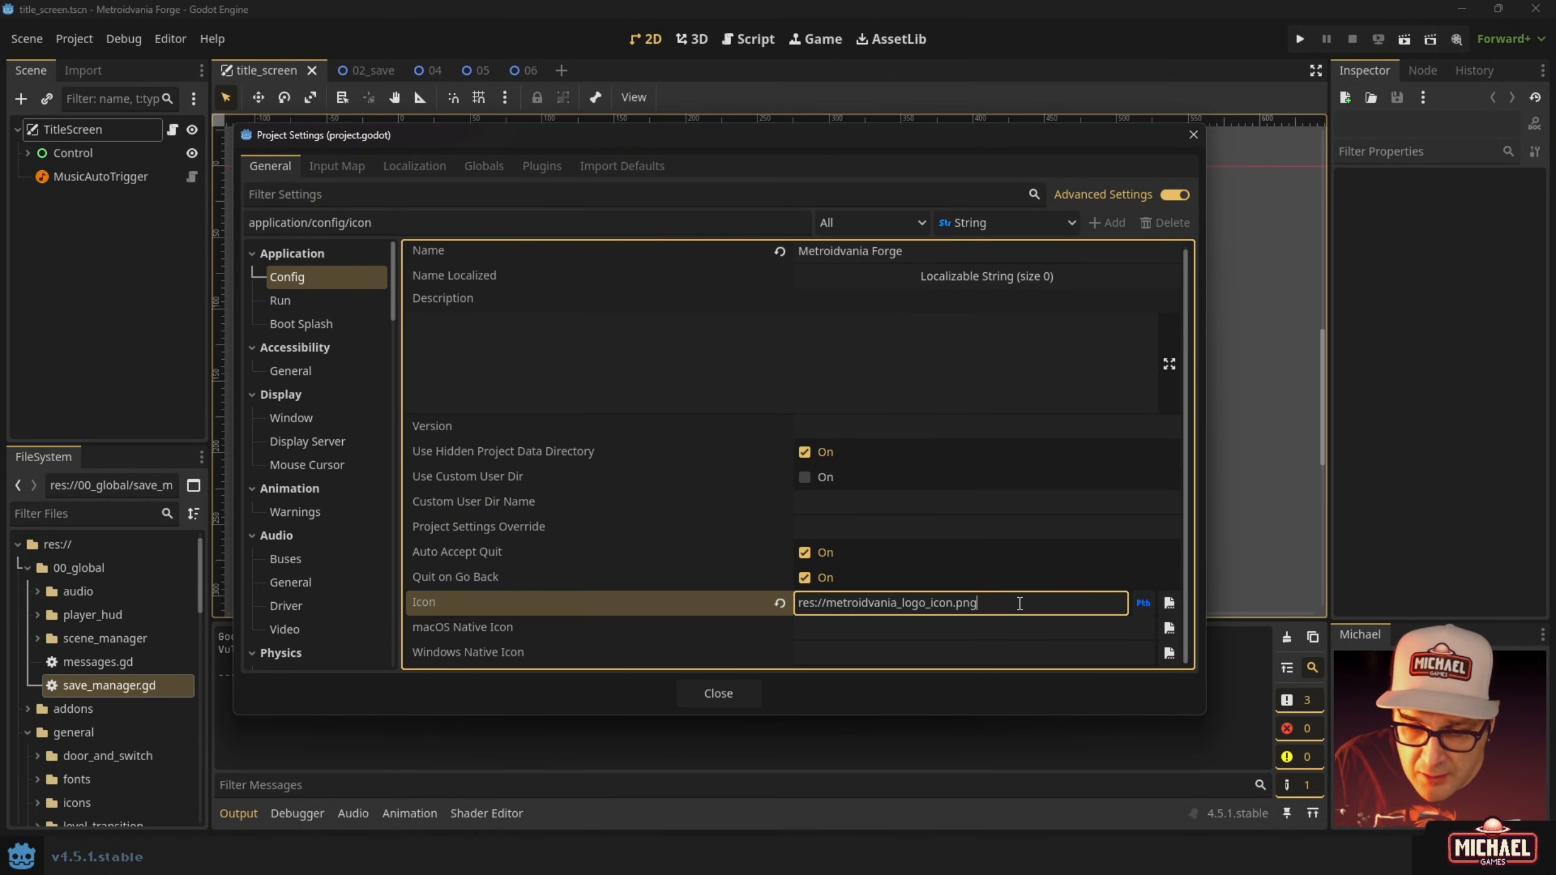
drag(1027, 605, 611, 649)
Inspect the macOS and Windows native icon fields, recheck the project name, and close Project Settings.
click(456, 625)
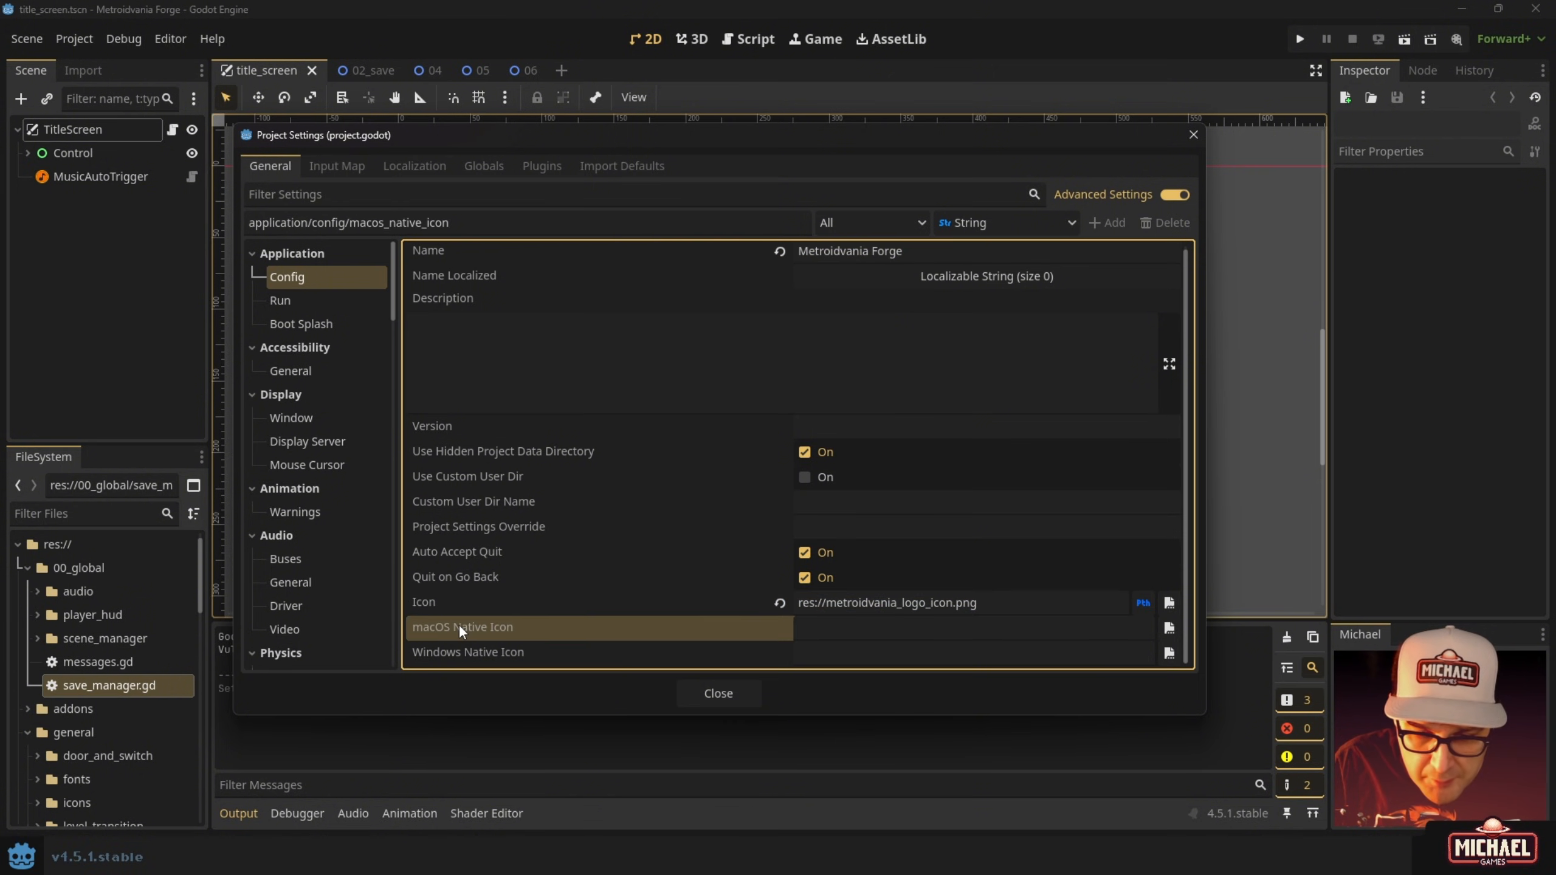
click(454, 651)
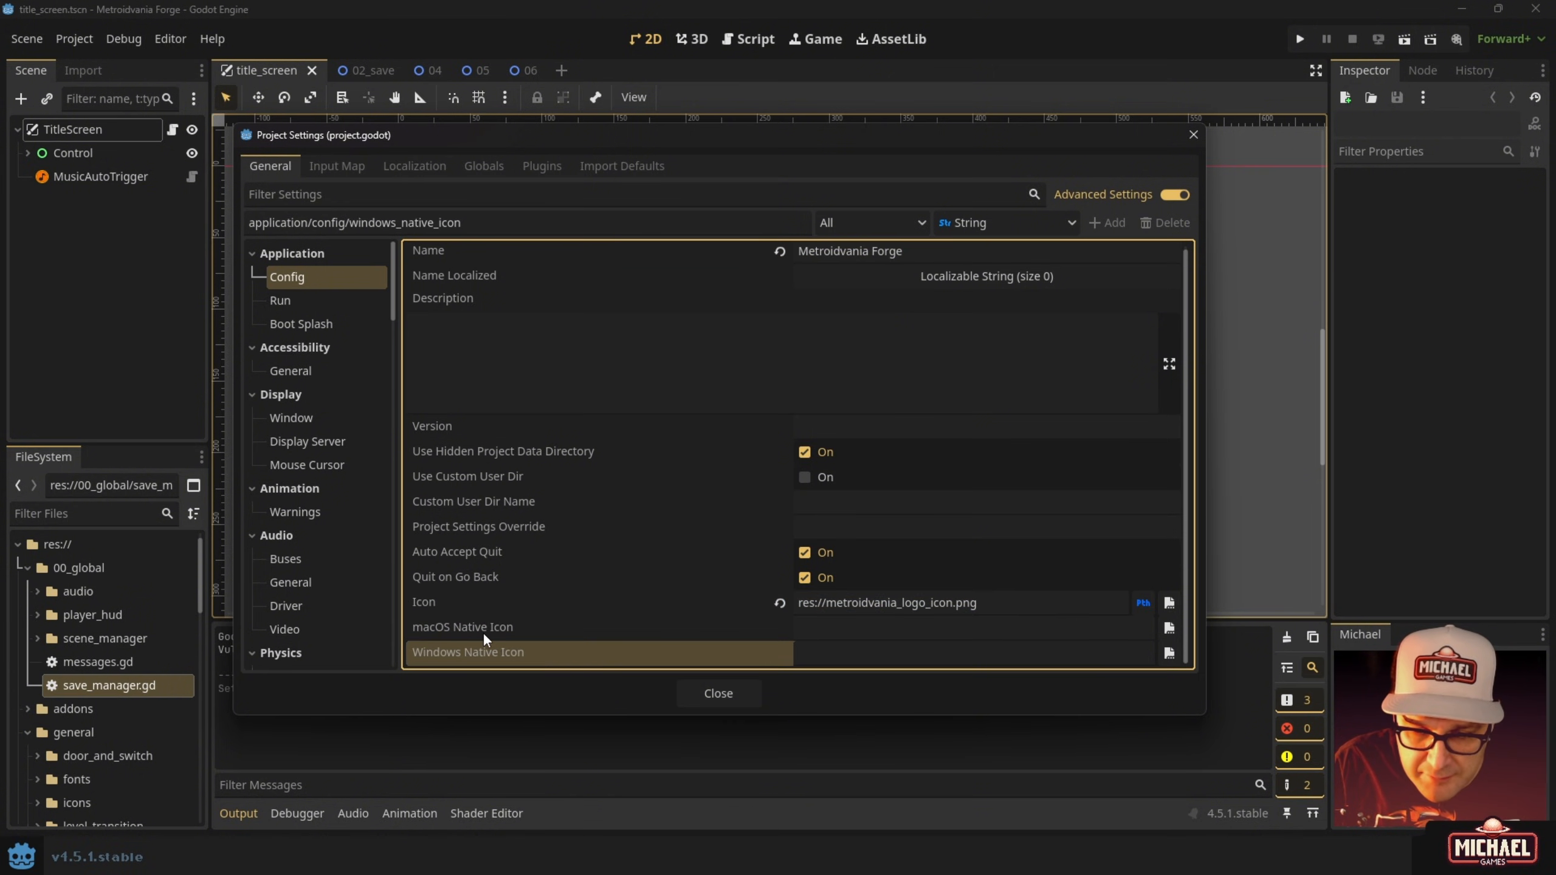
click(475, 632)
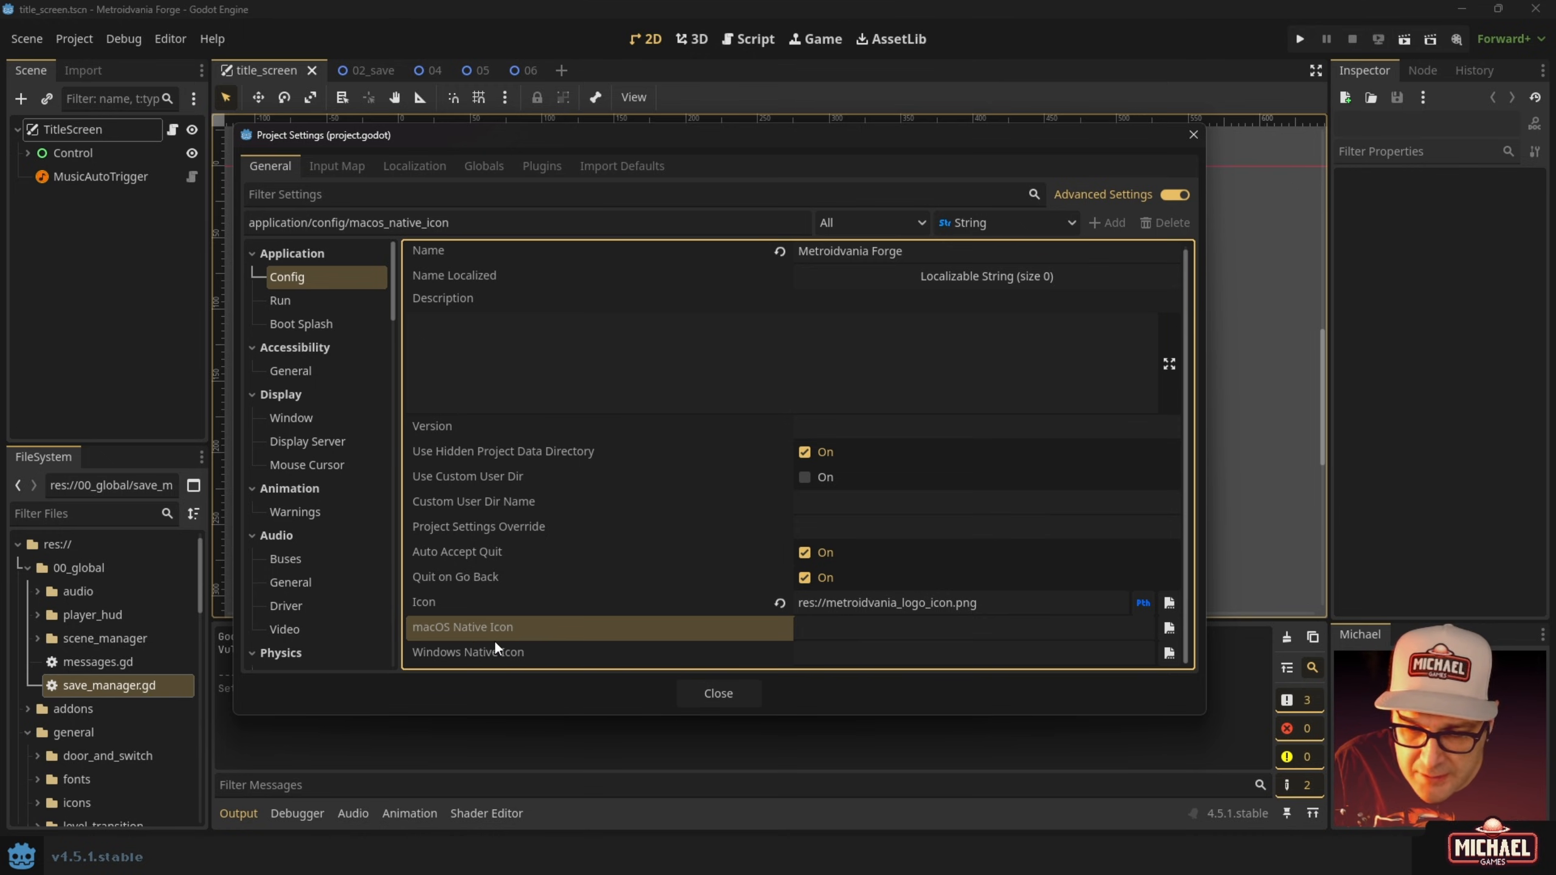
click(493, 650)
click(462, 627)
click(472, 650)
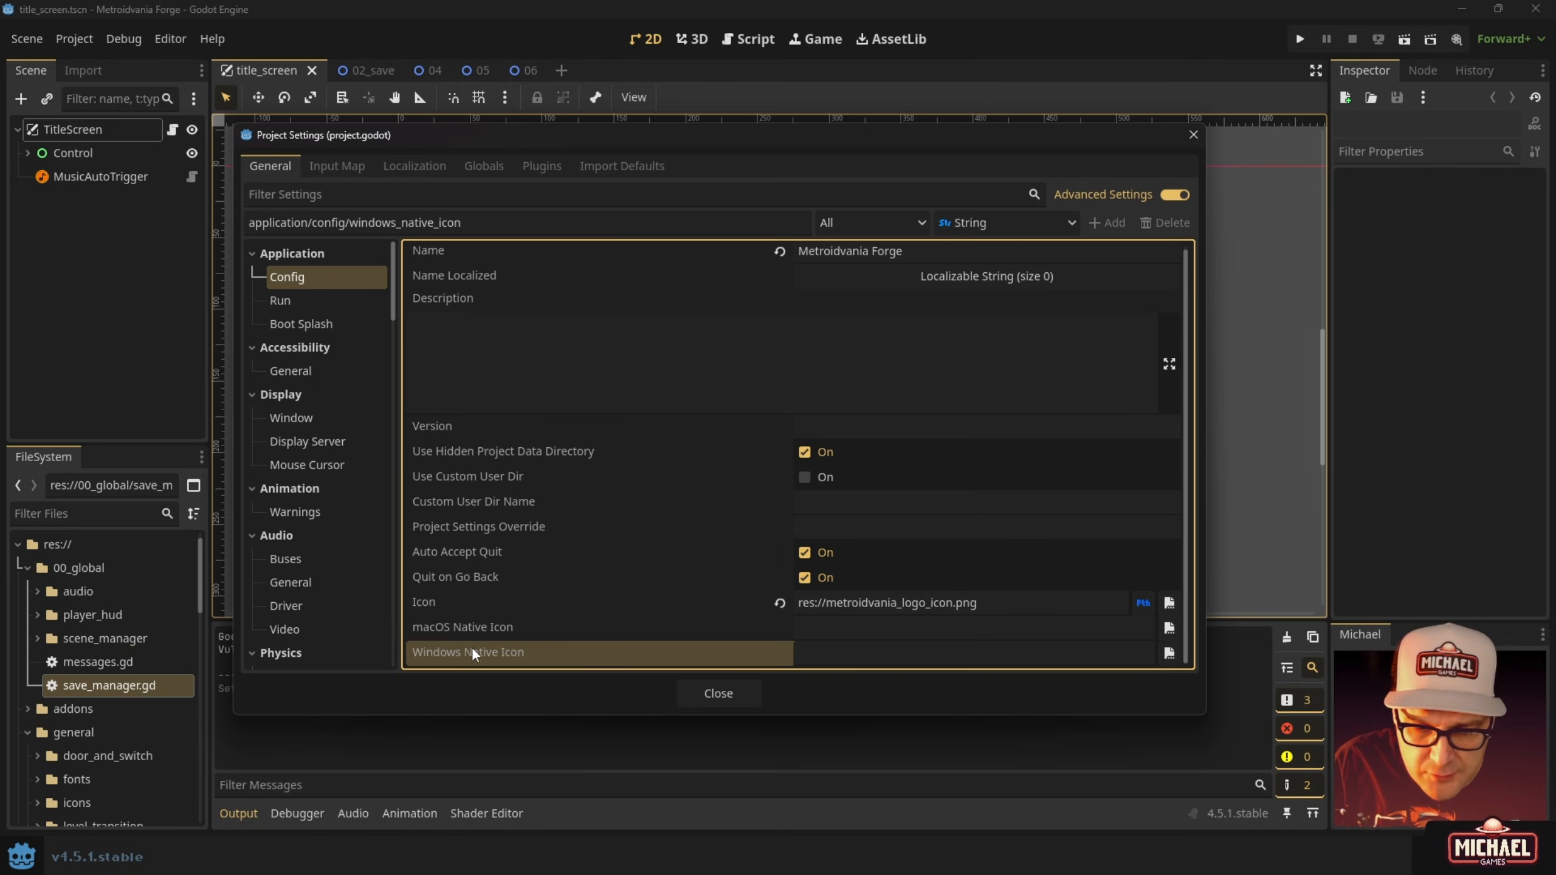
click(827, 635)
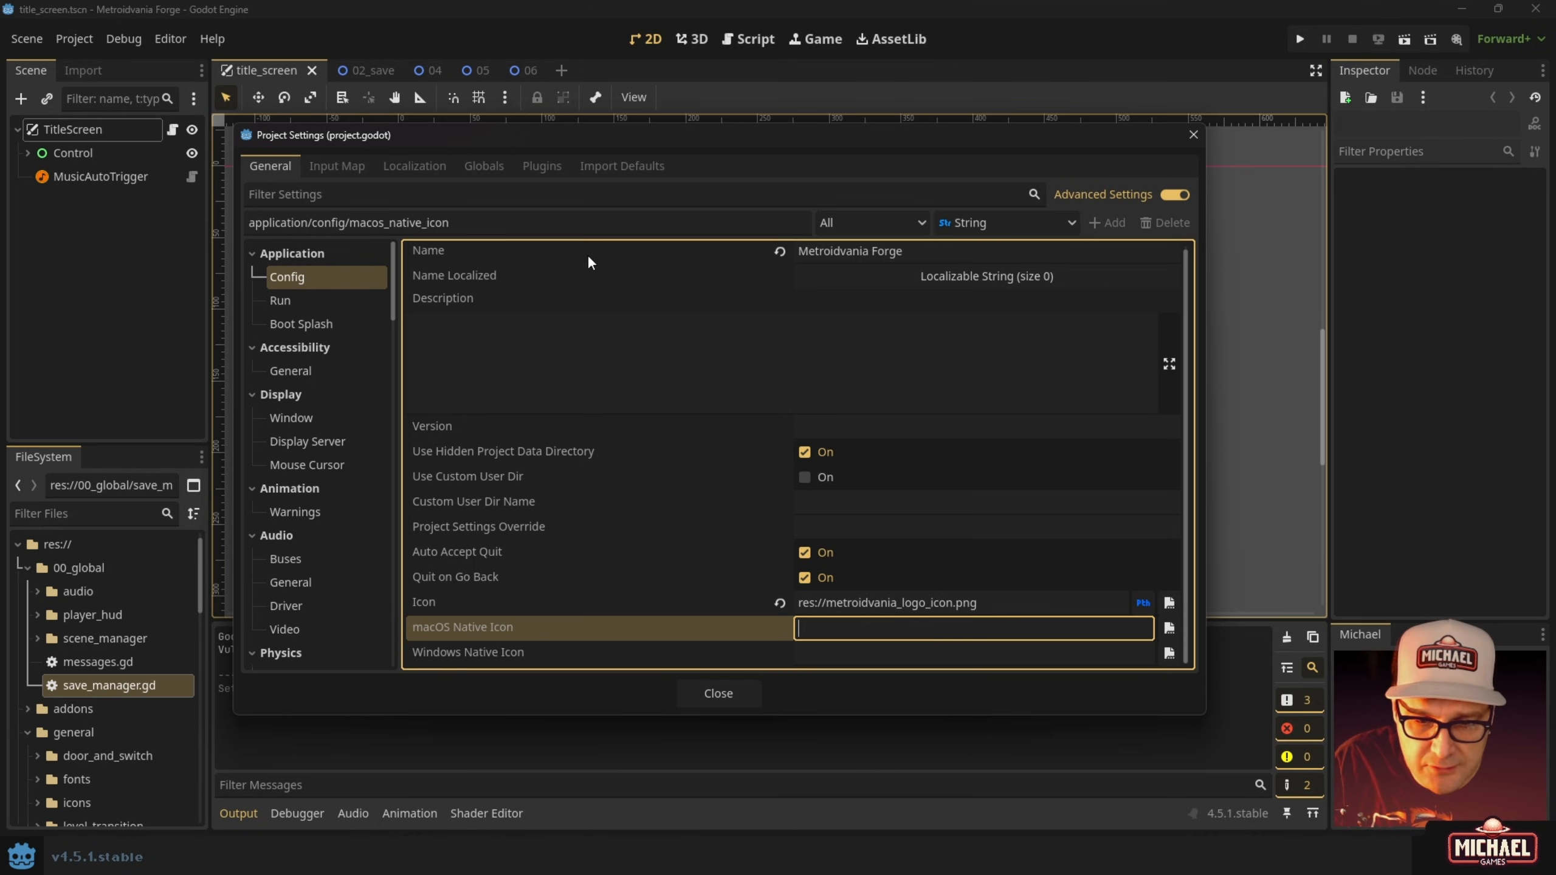
drag(966, 260, 773, 252)
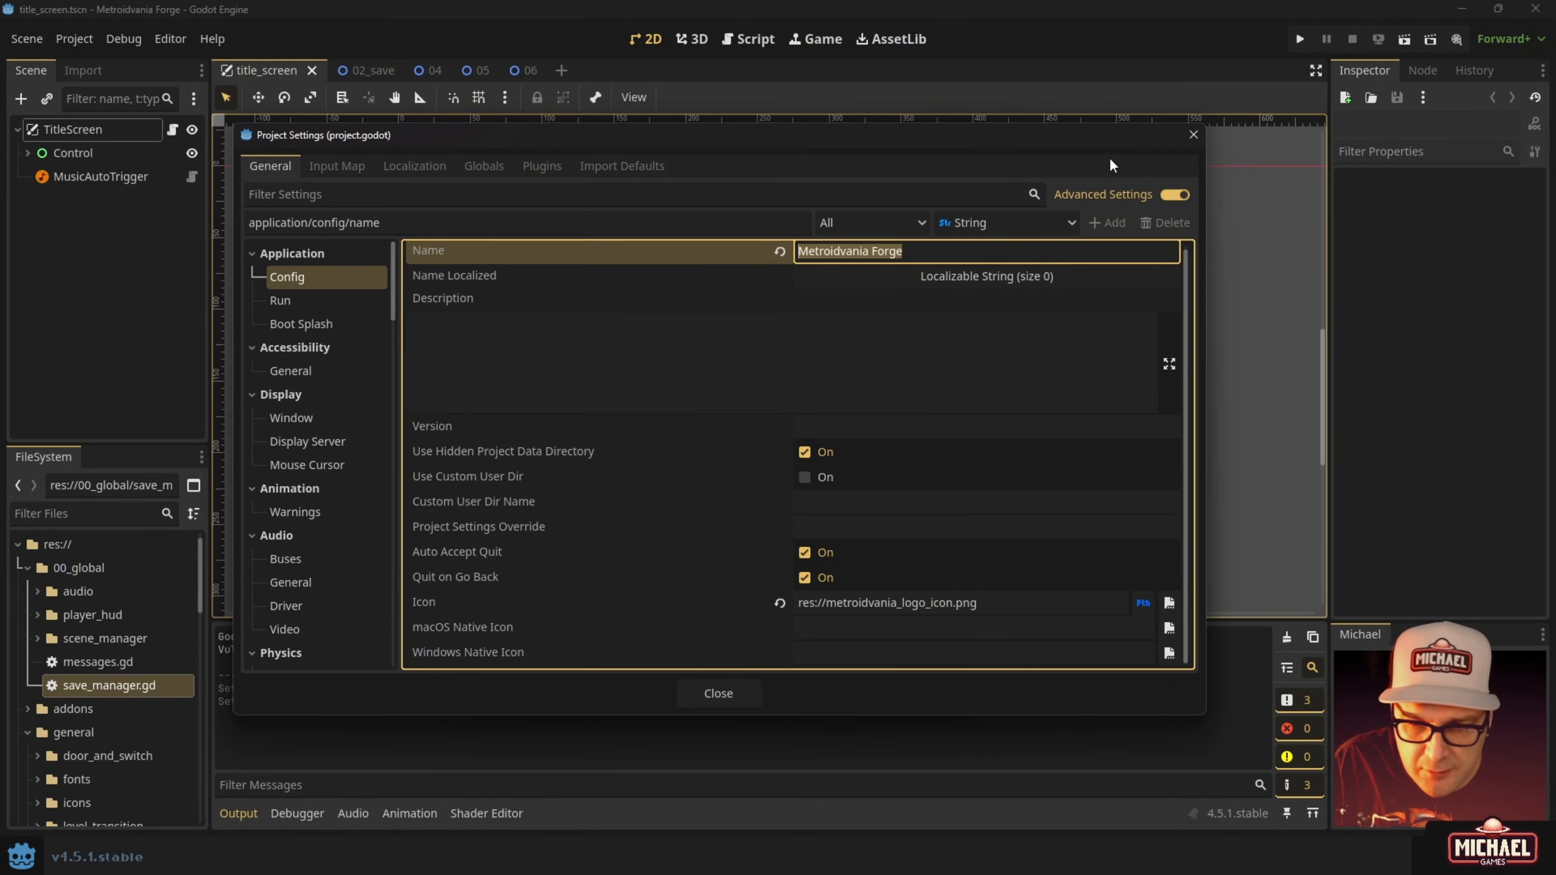
click(1191, 135)
Run the game again to recheck the title screen, then stop it.
key(F5)
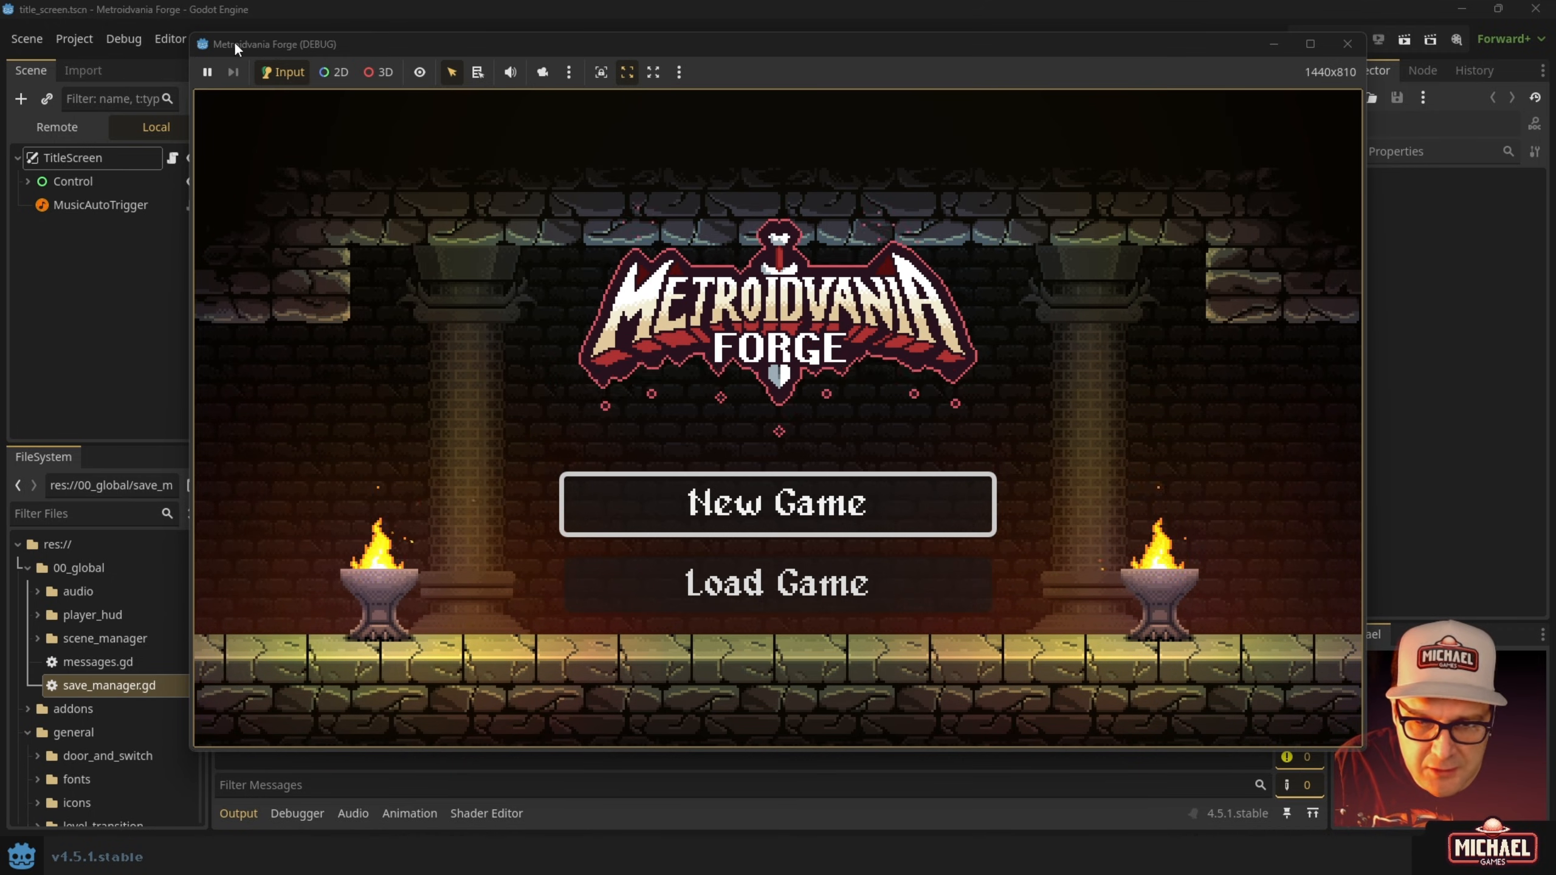
click(1347, 43)
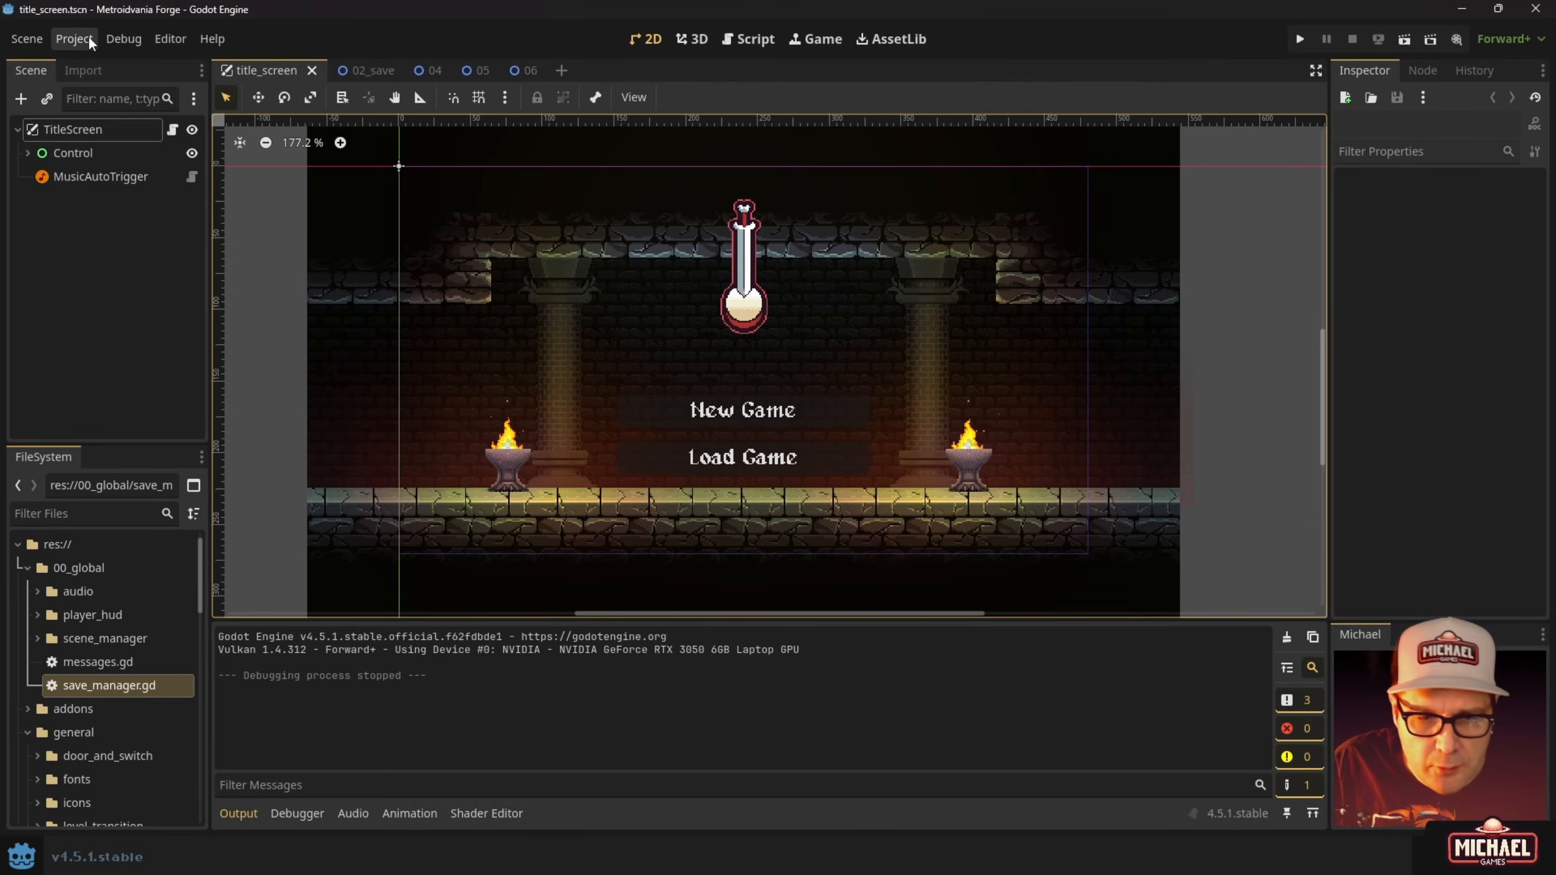
click(82, 40)
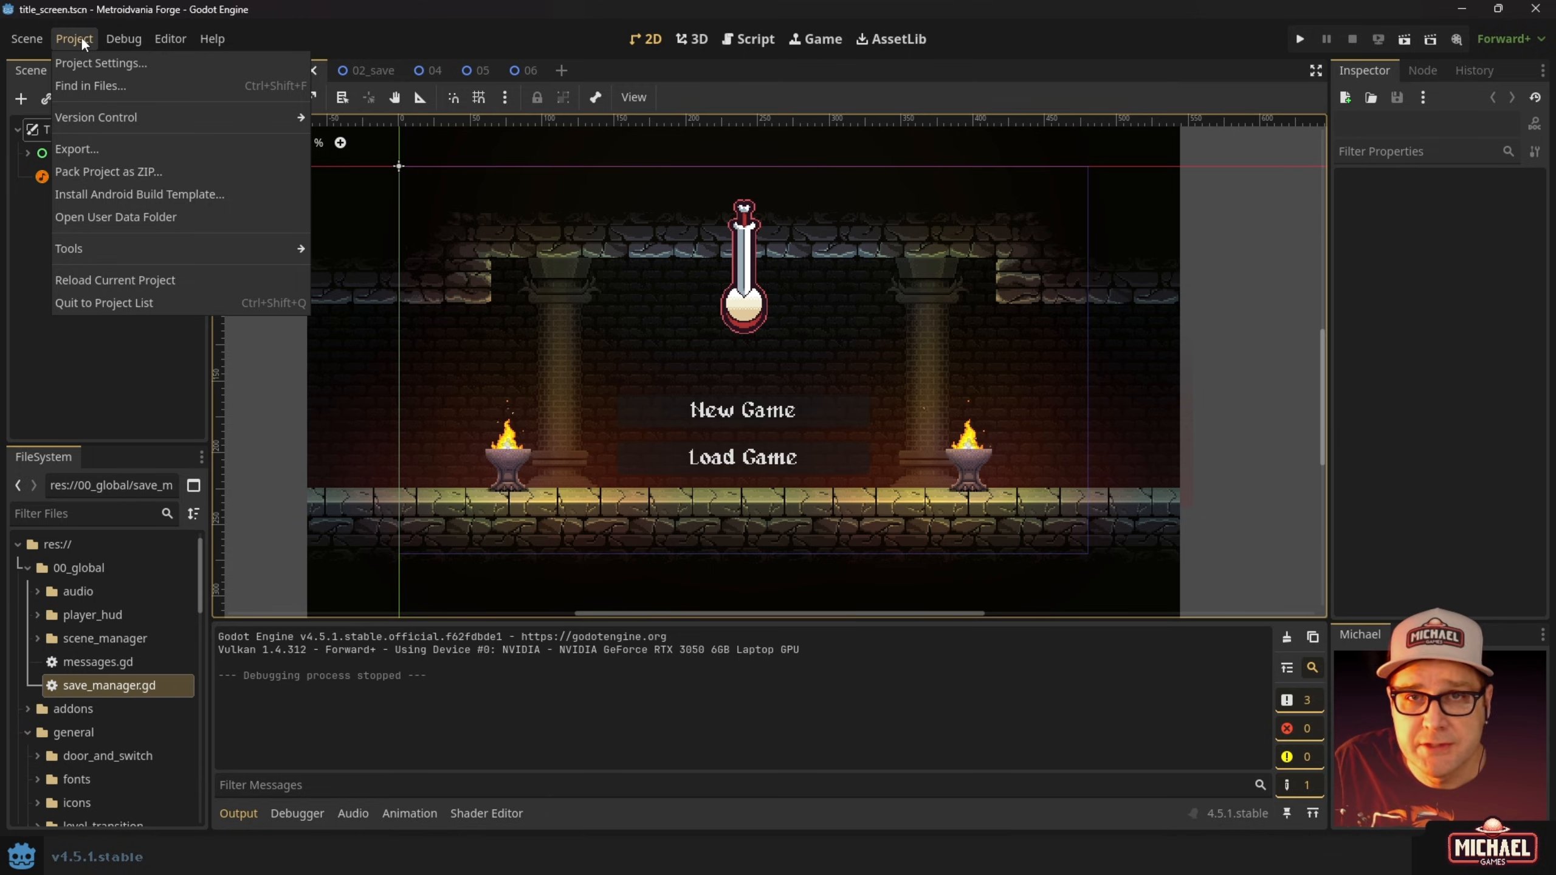
Create a Windows Desktop export preset and open the Export Template Manager for the missing templates.
click(93, 149)
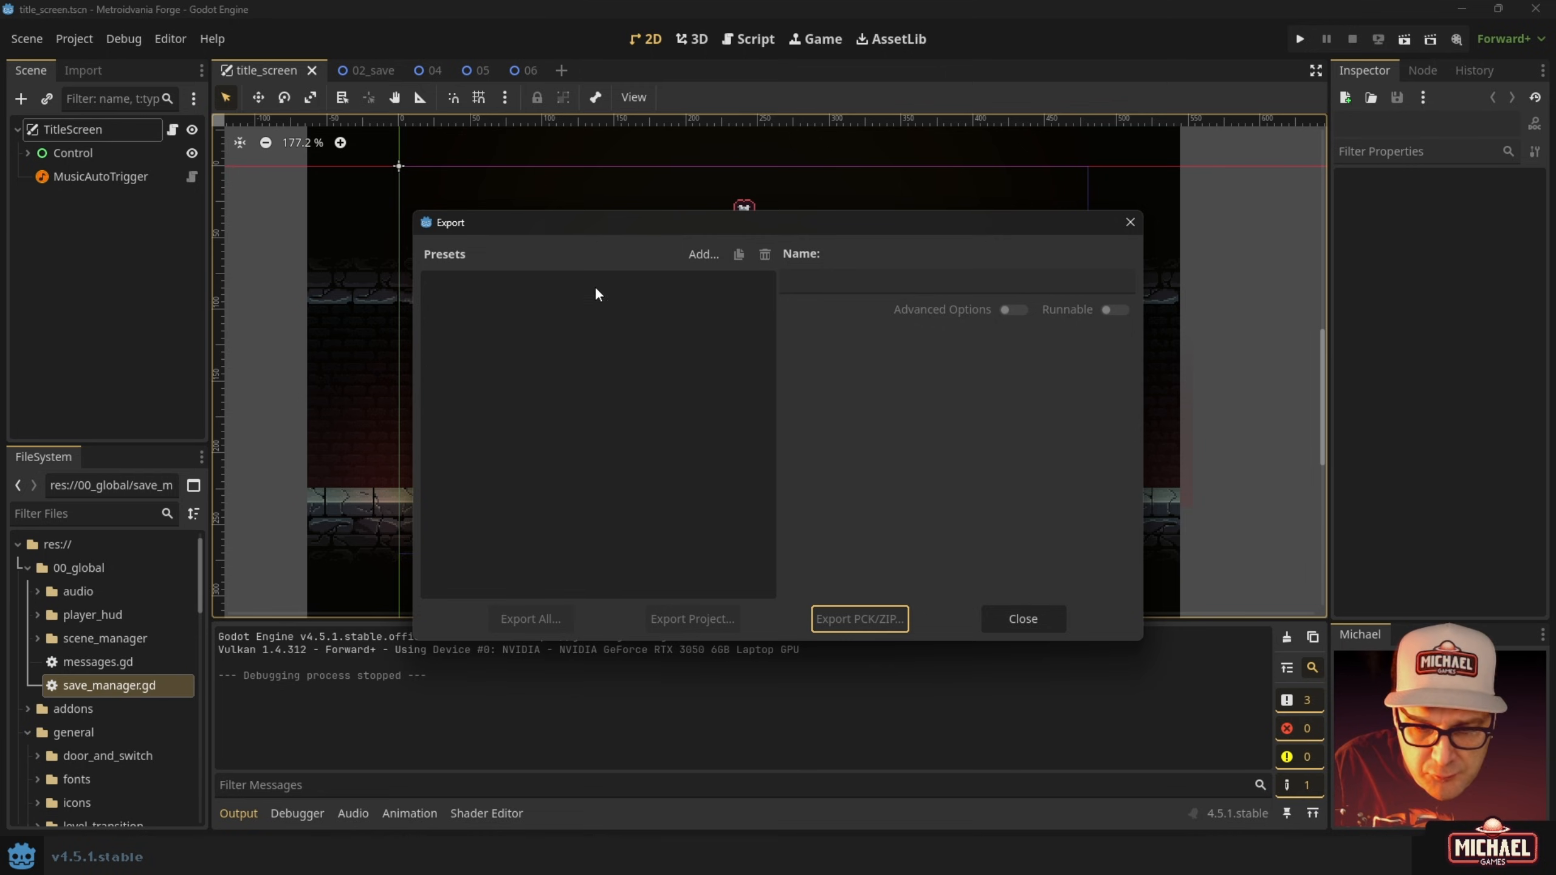
click(700, 256)
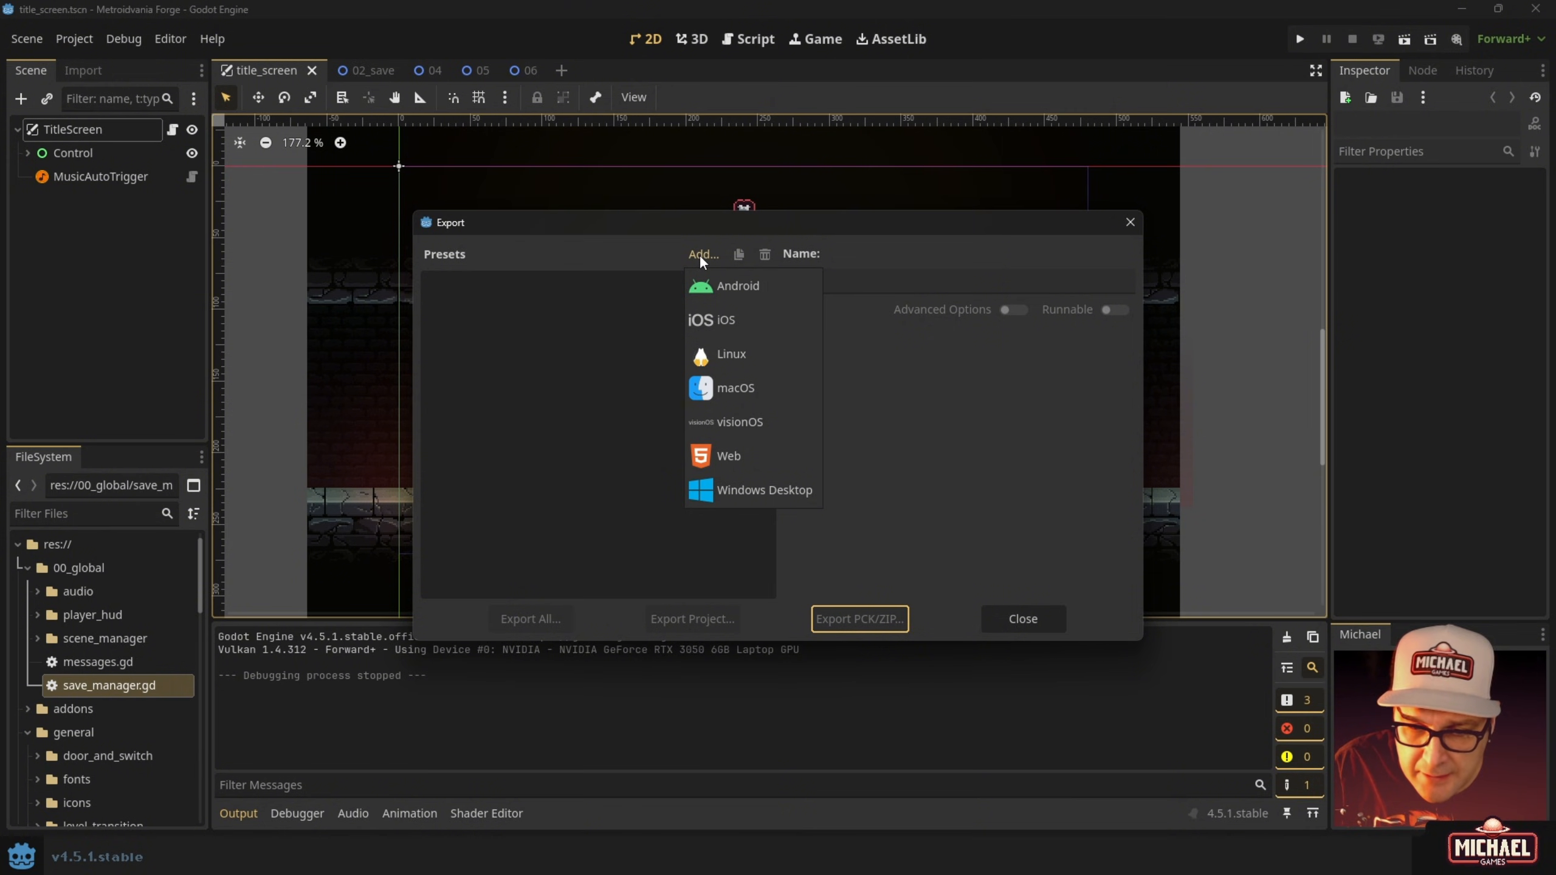
click(712, 493)
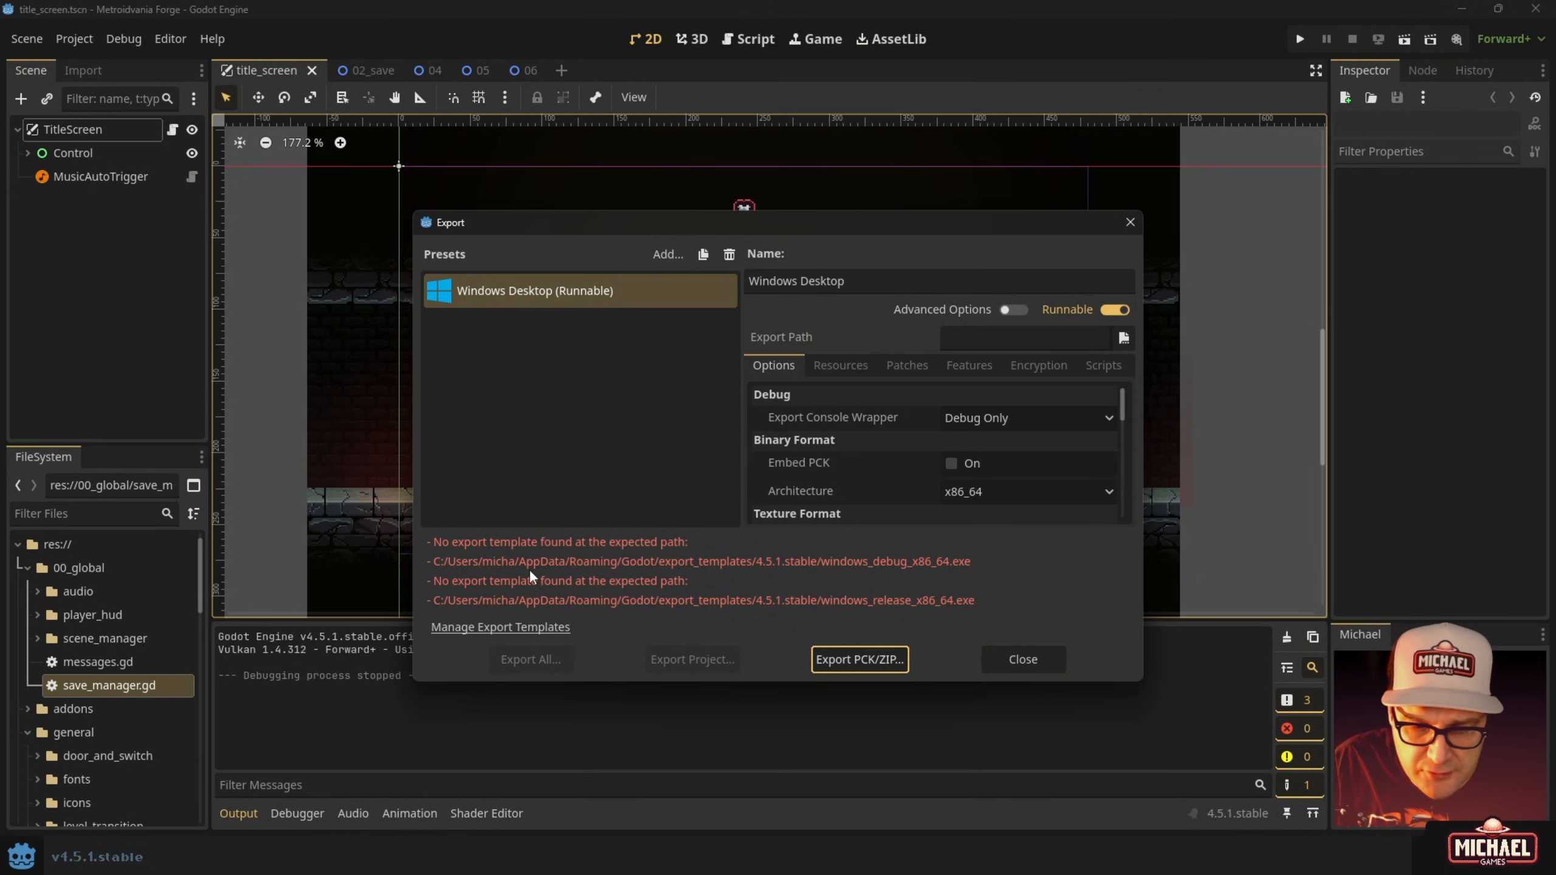
click(468, 628)
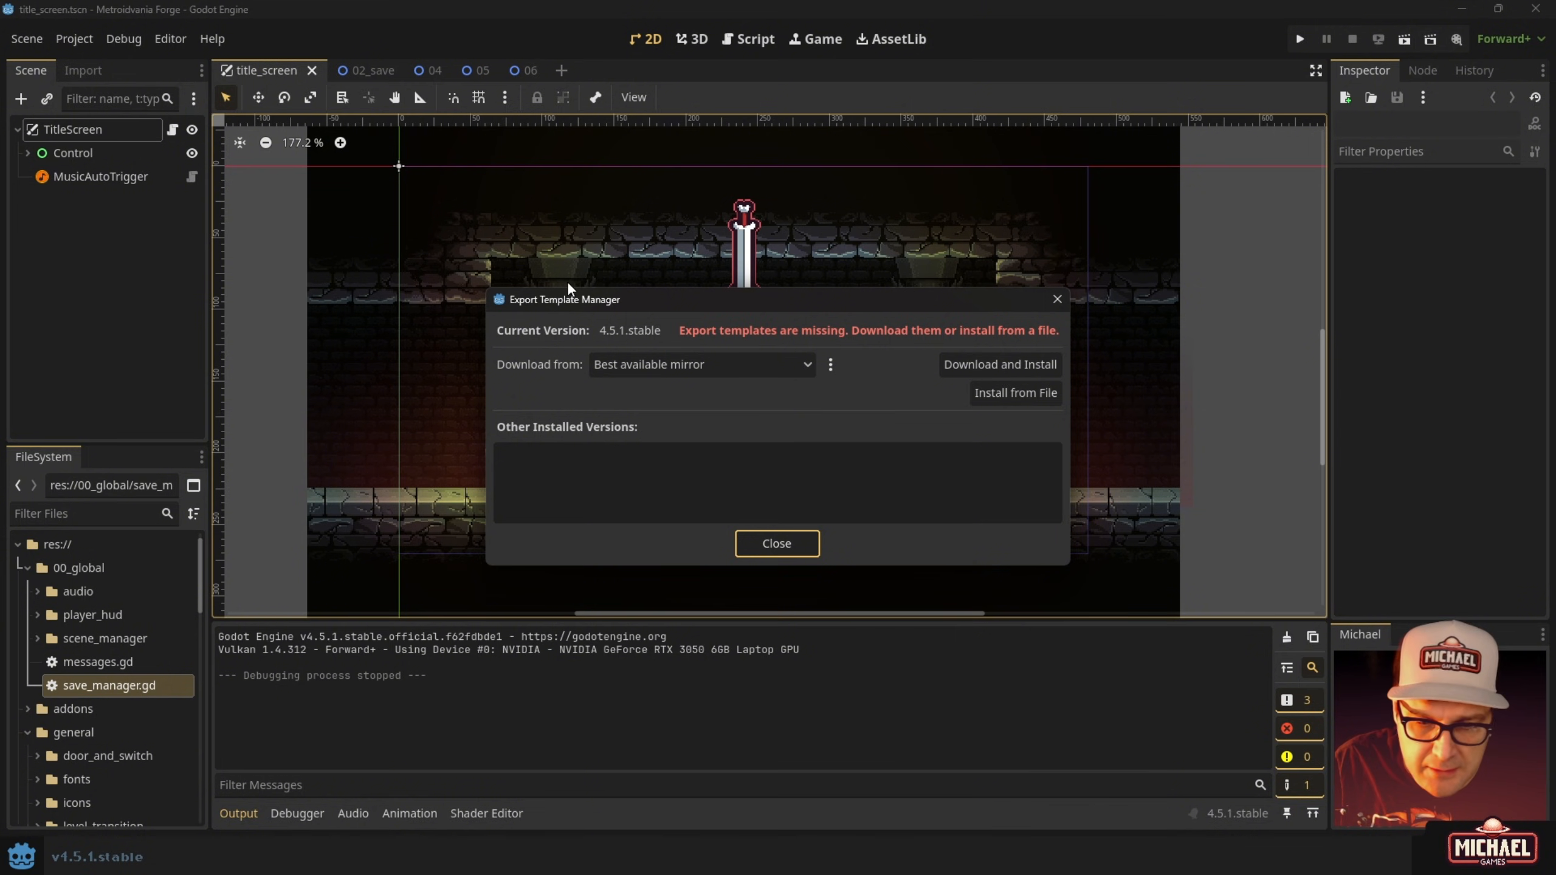
click(761, 544)
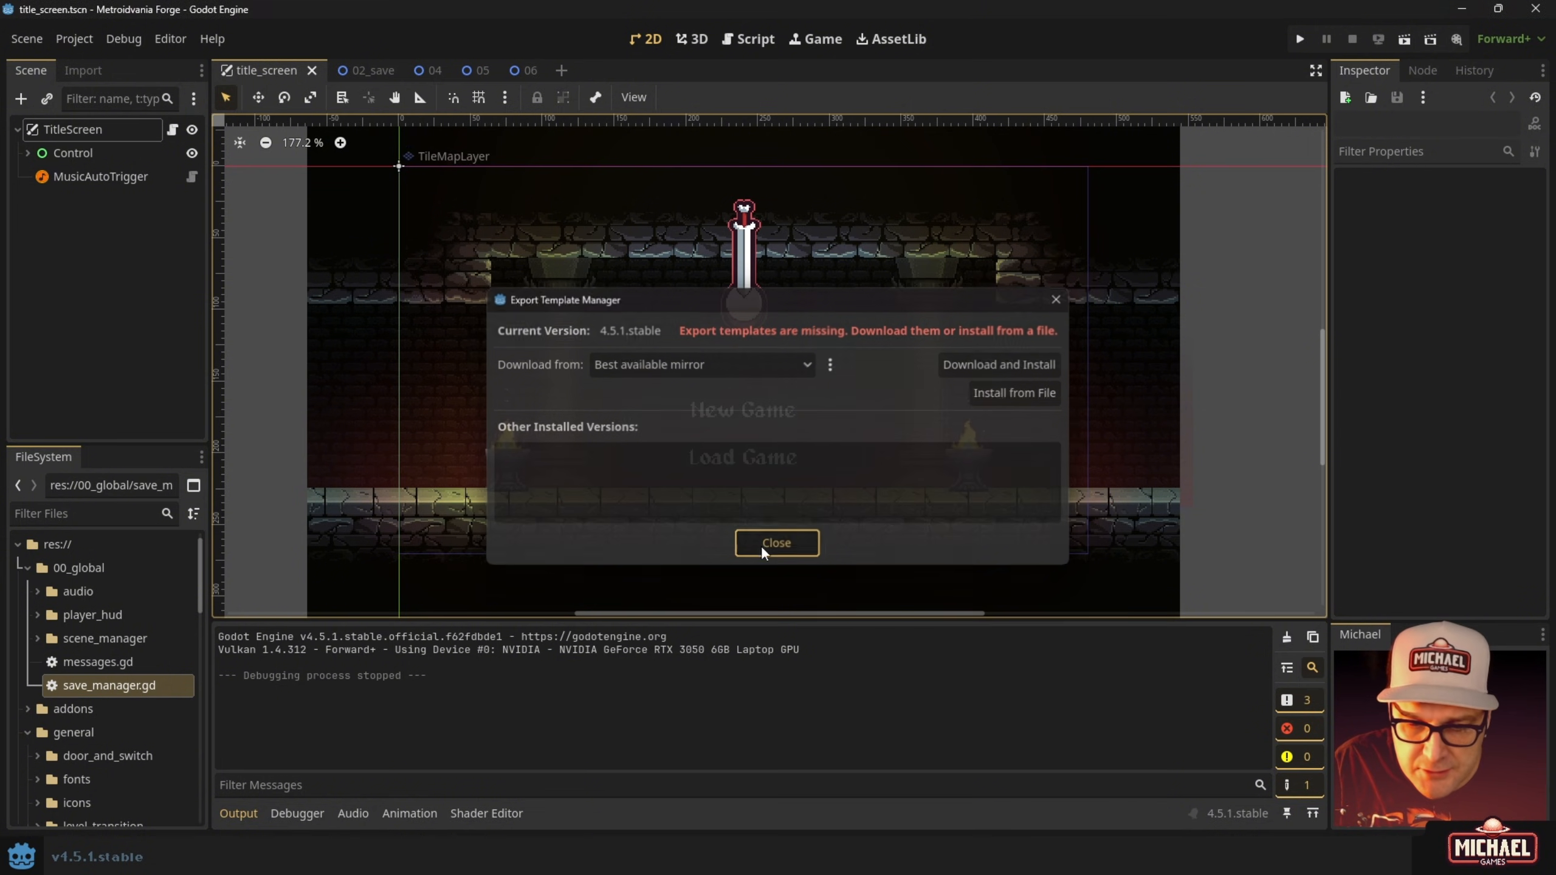
click(170, 39)
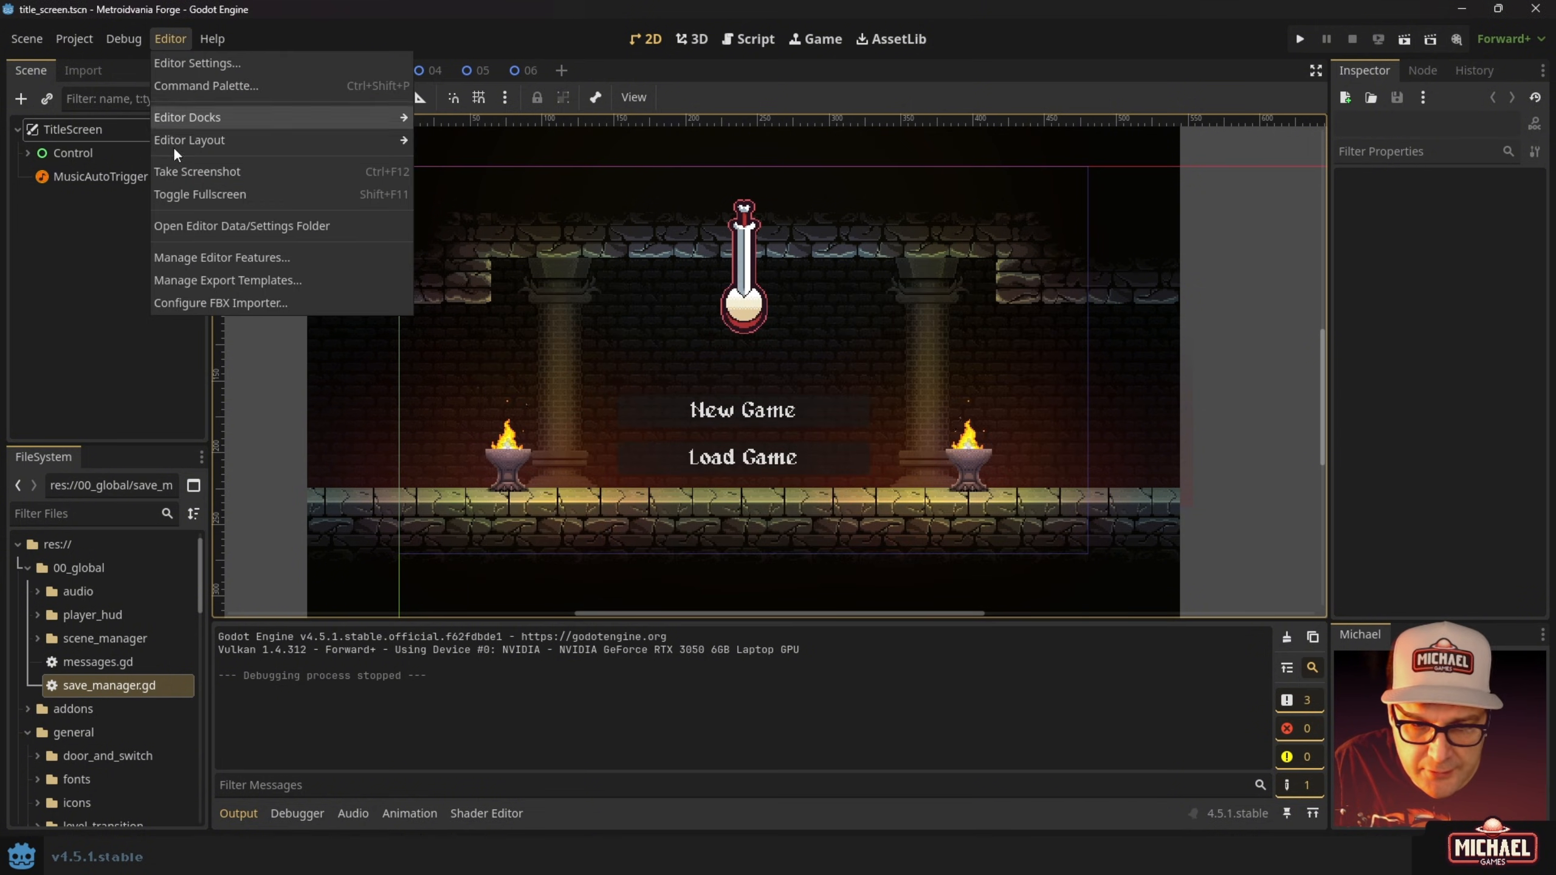
click(229, 282)
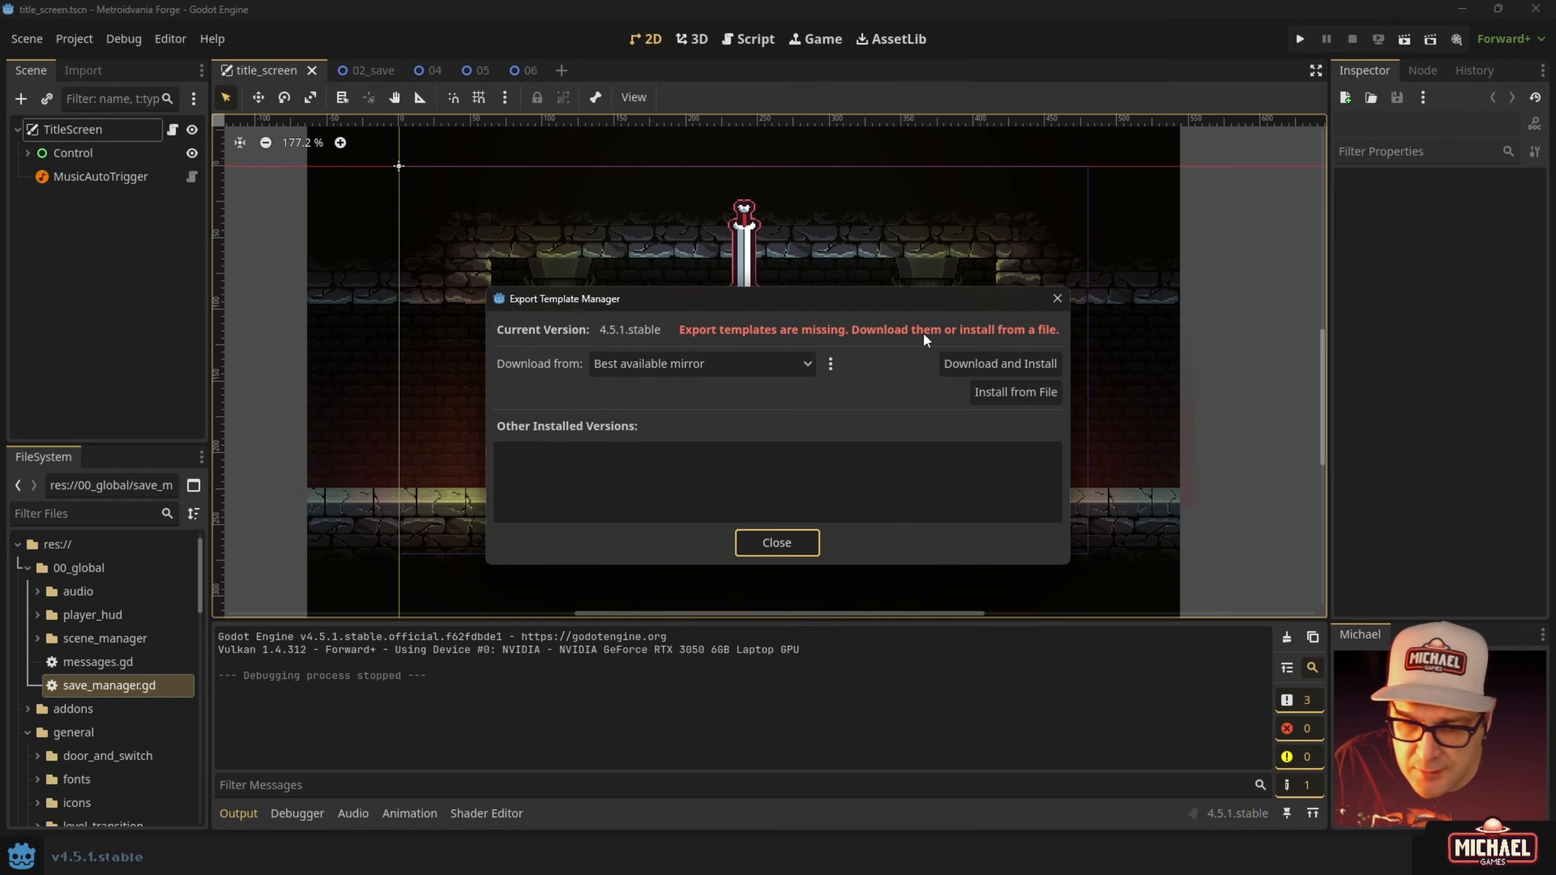
click(805, 366)
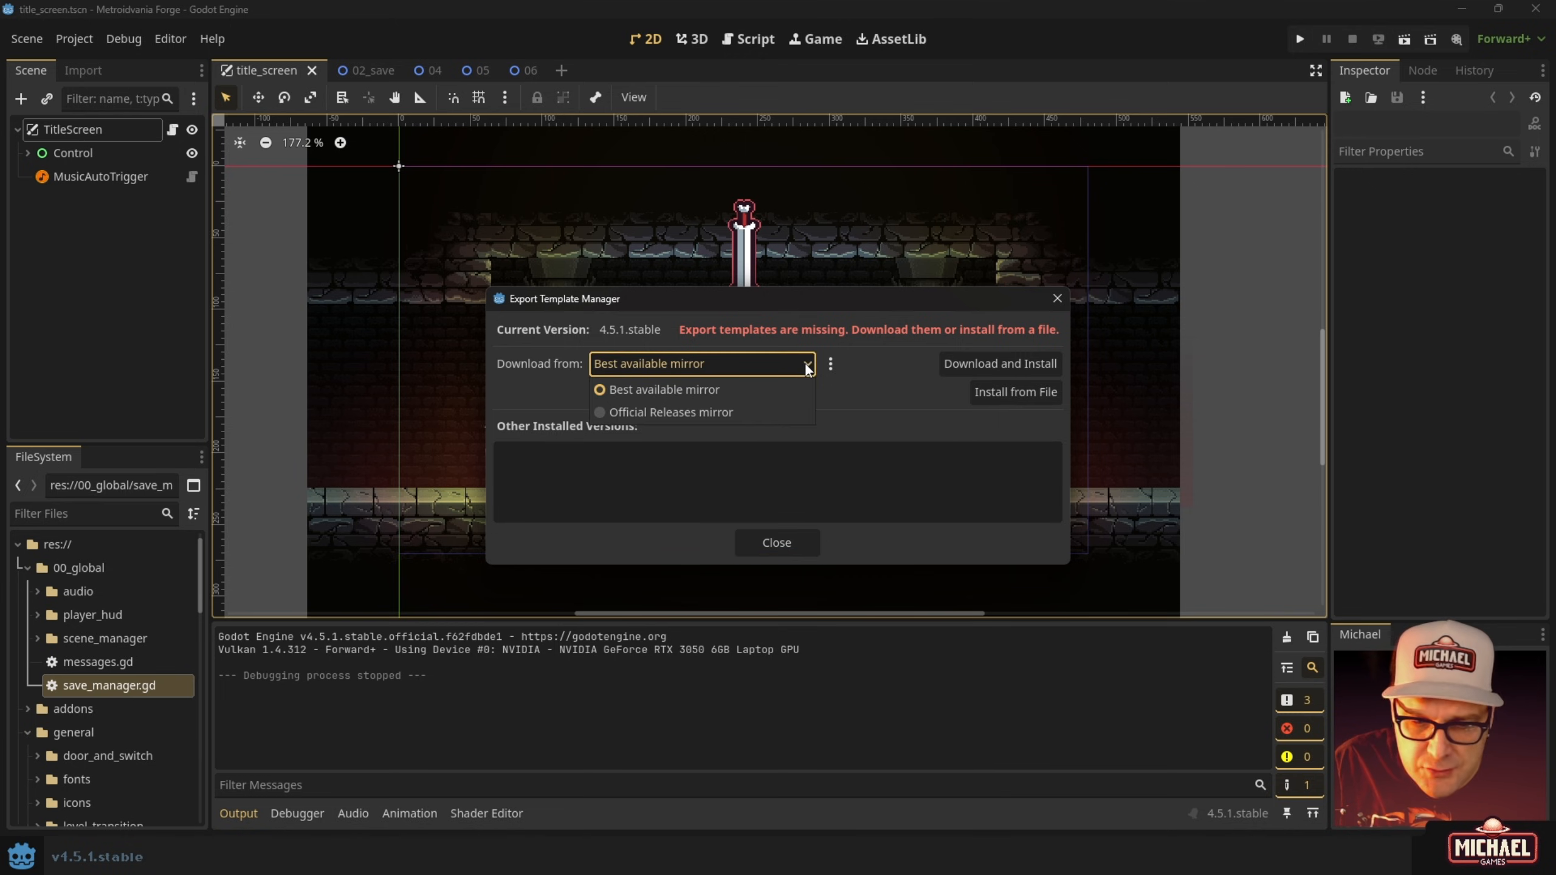
click(715, 390)
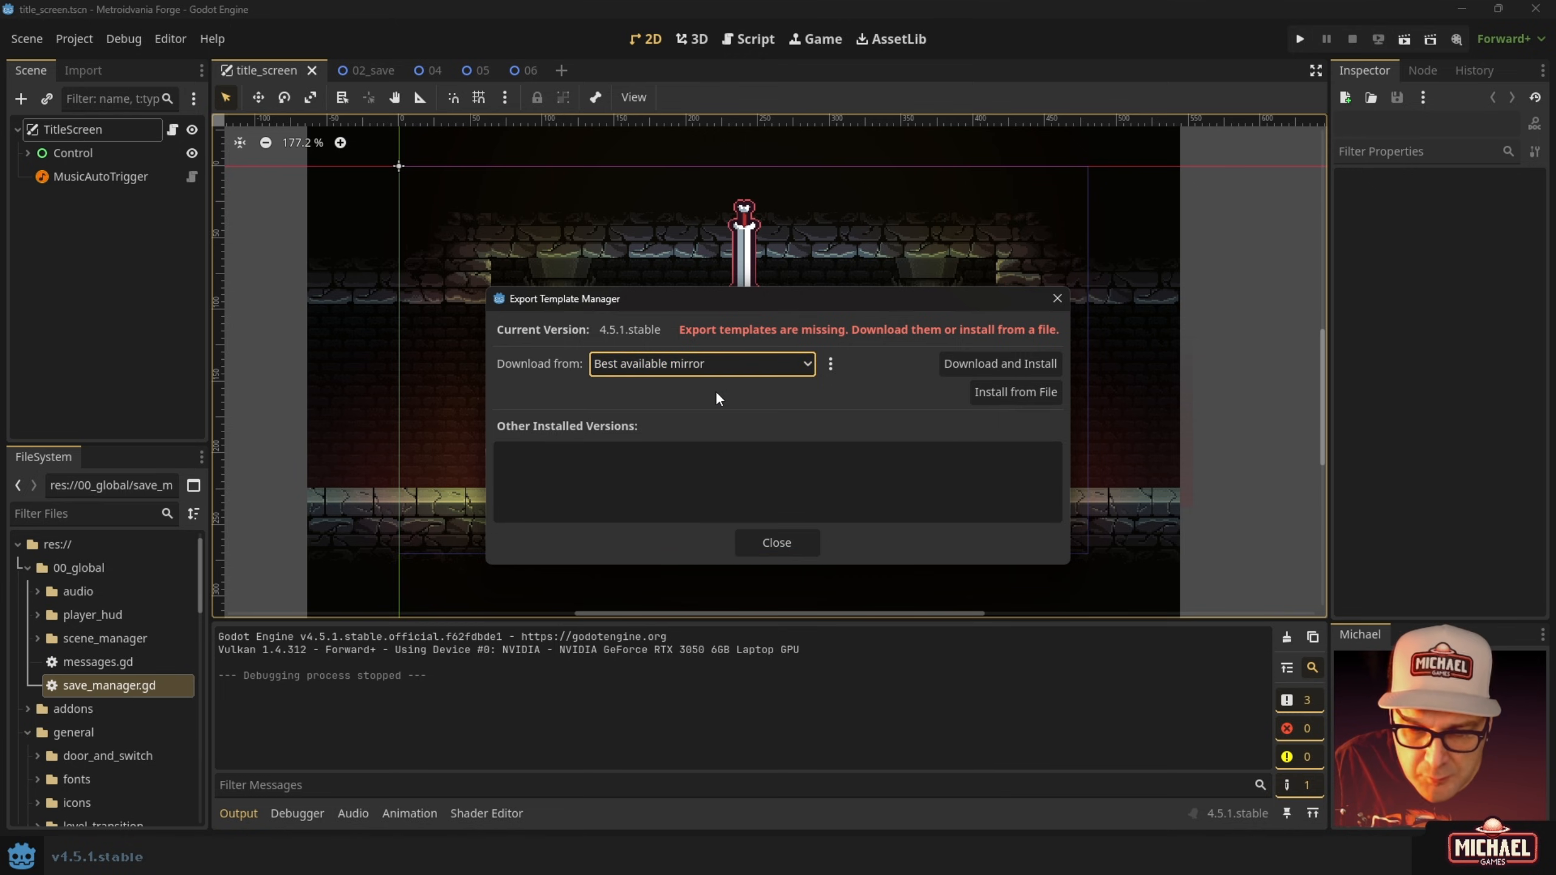
click(704, 362)
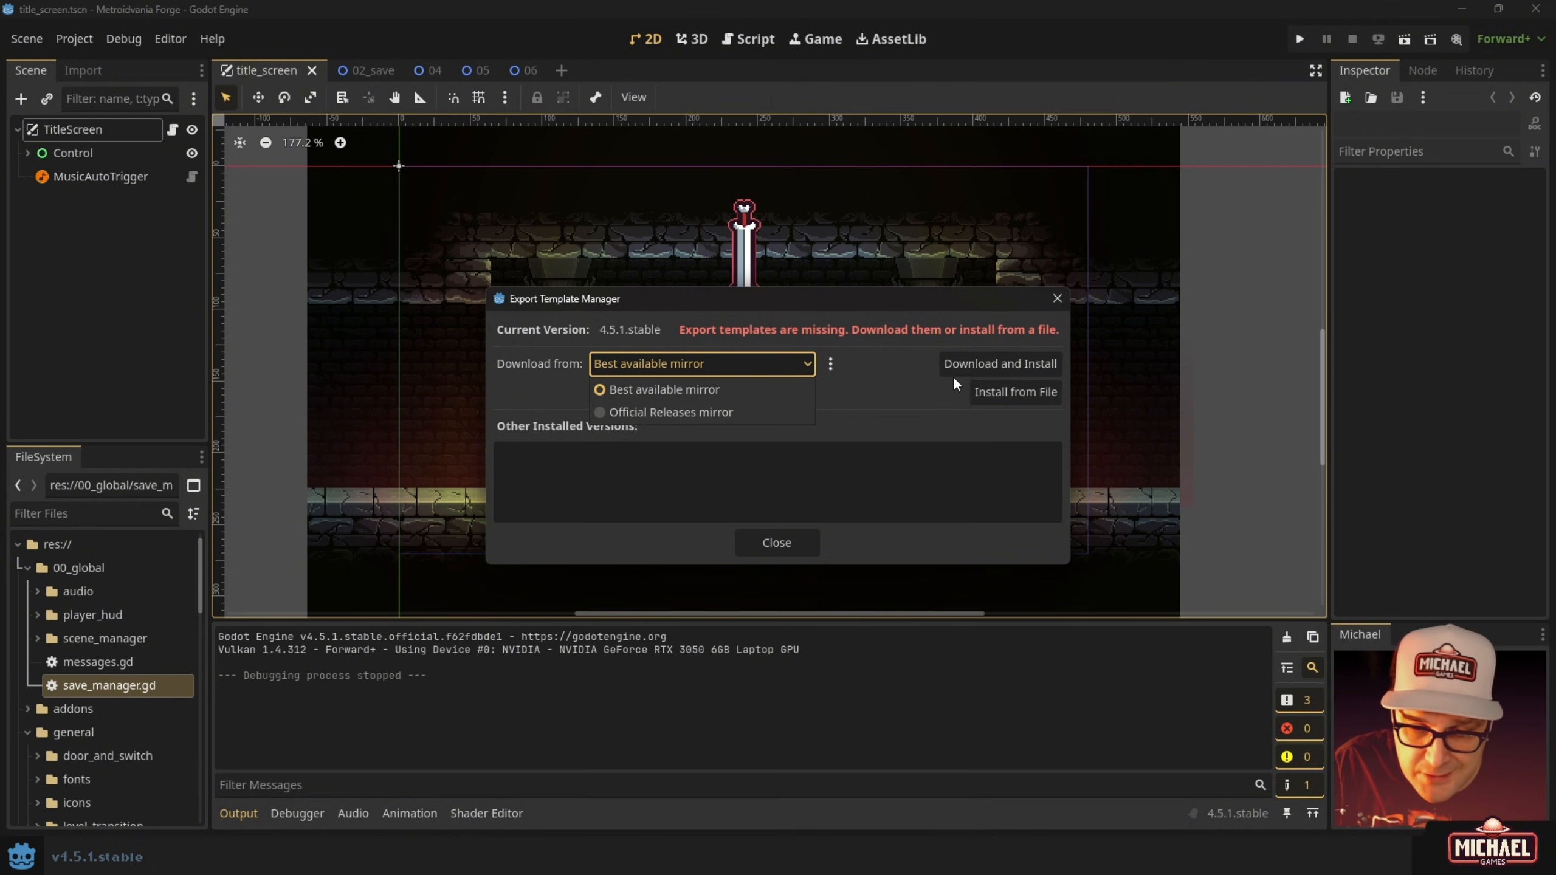
click(899, 367)
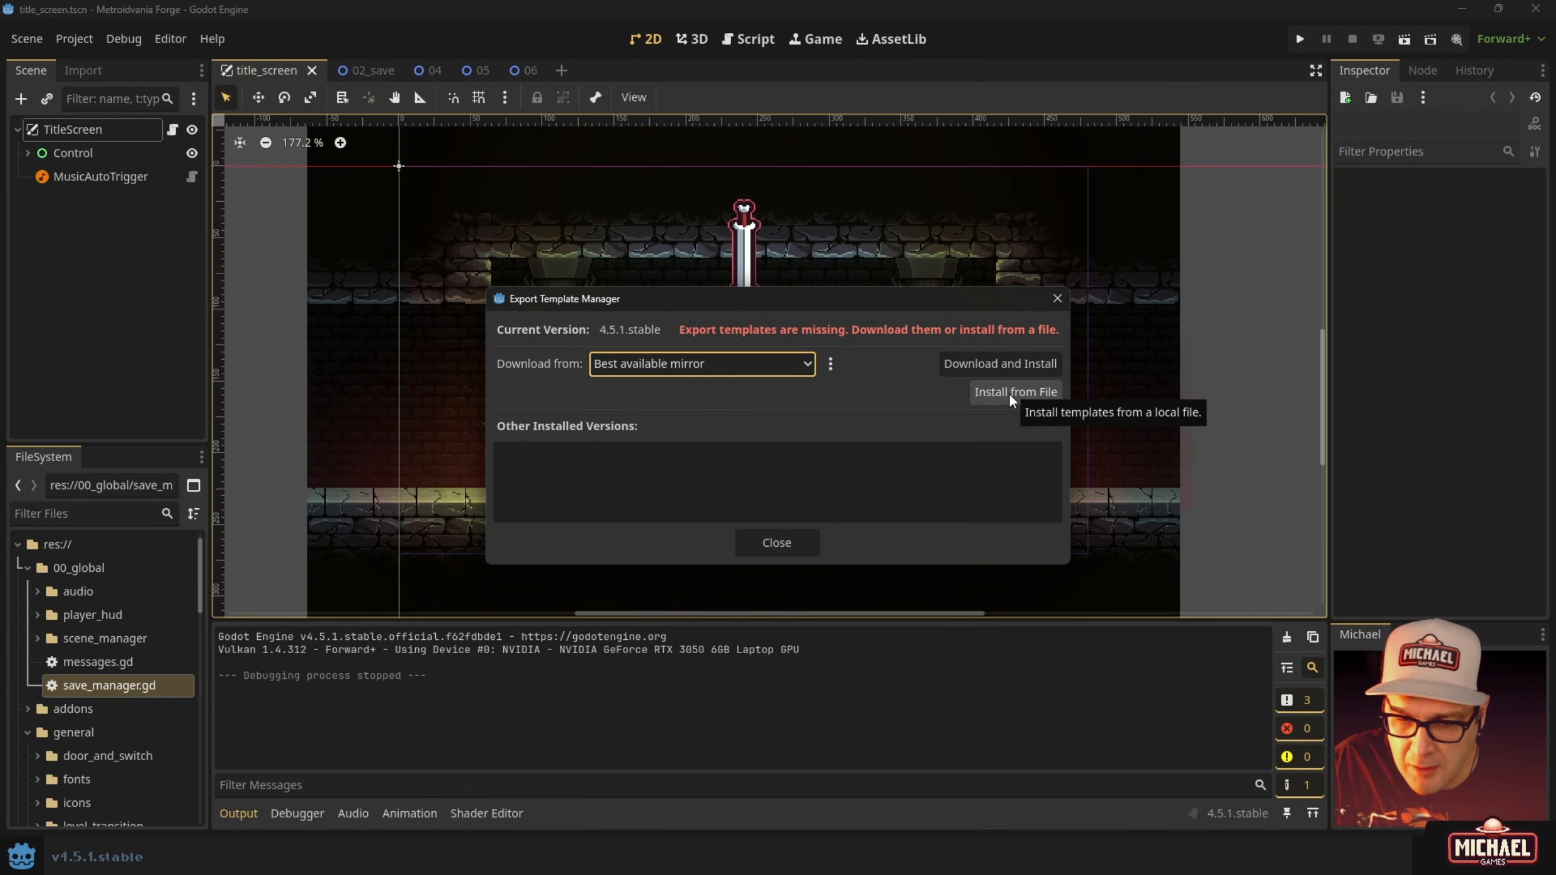
Download and install the 4.5.1.stable export templates, then reopen the Export dialog.
click(963, 361)
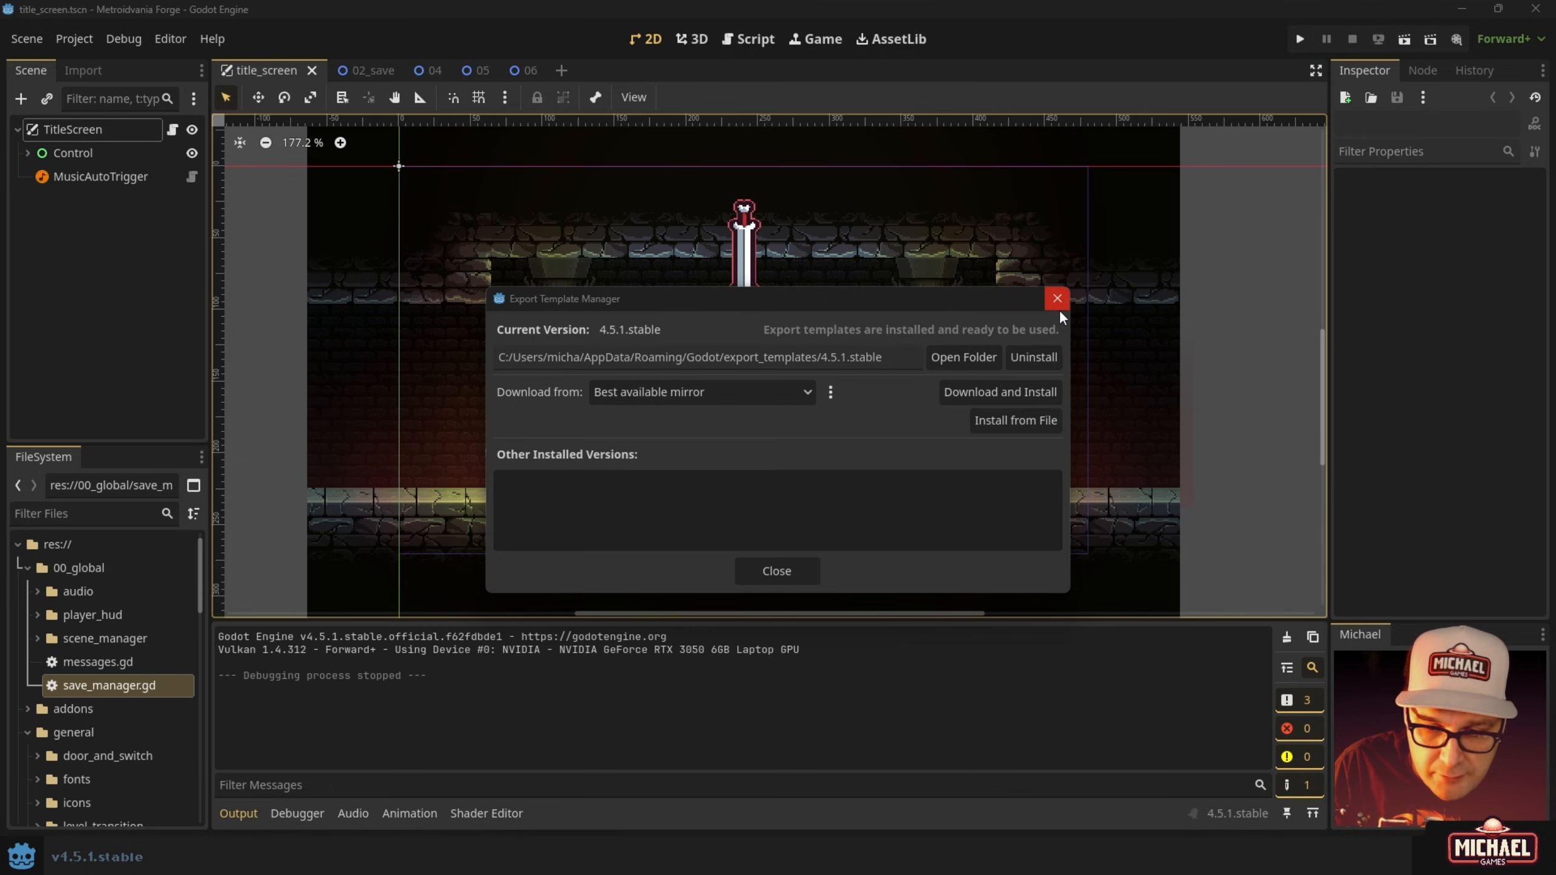
click(776, 573)
click(161, 41)
mouse_move(72, 38)
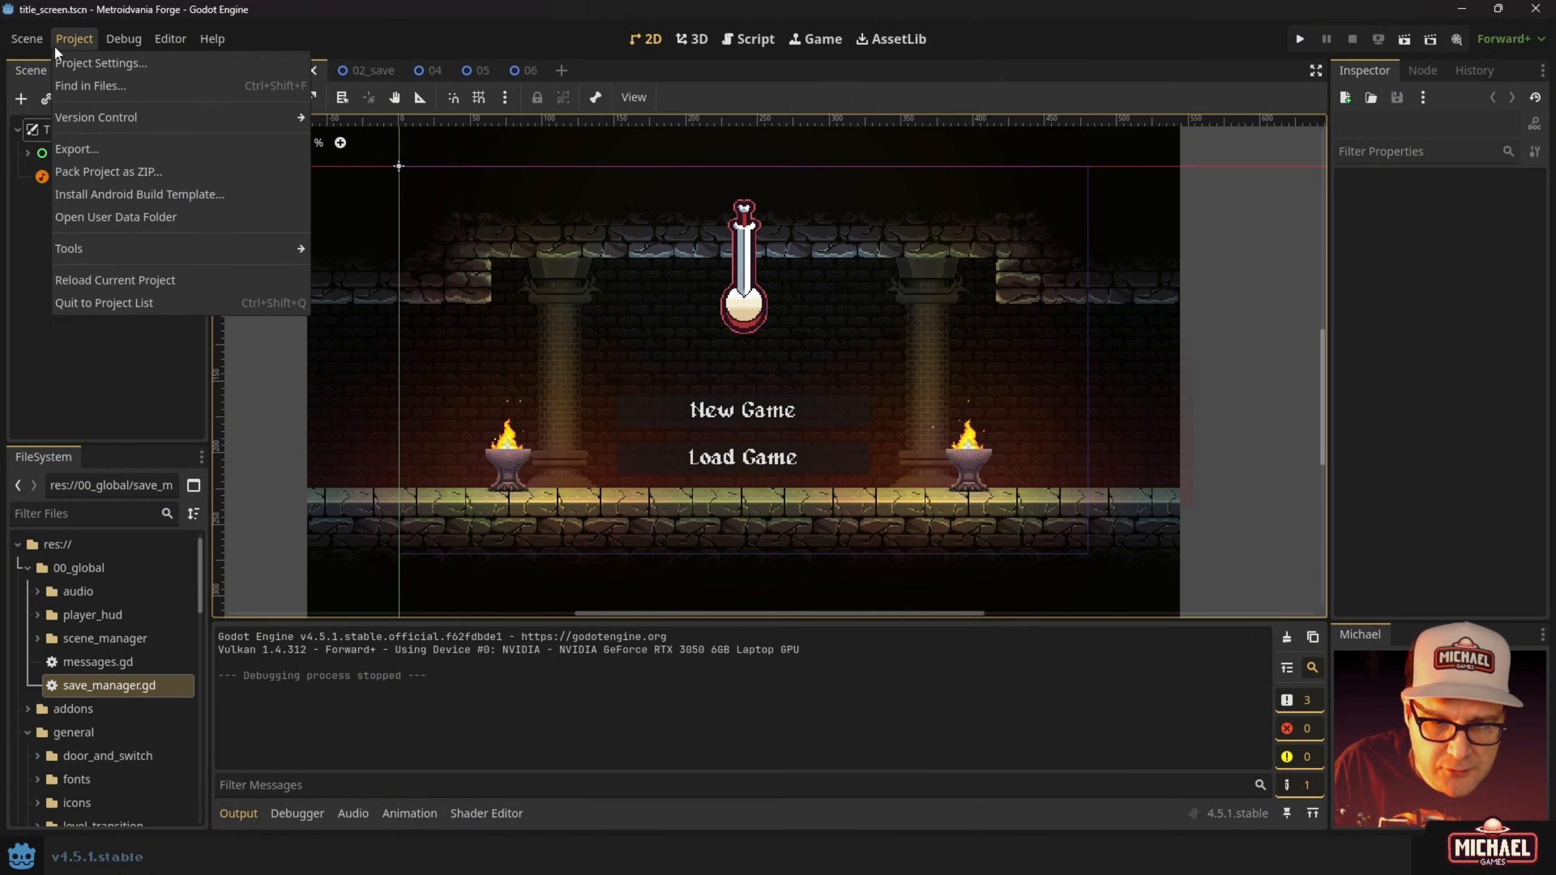
click(85, 148)
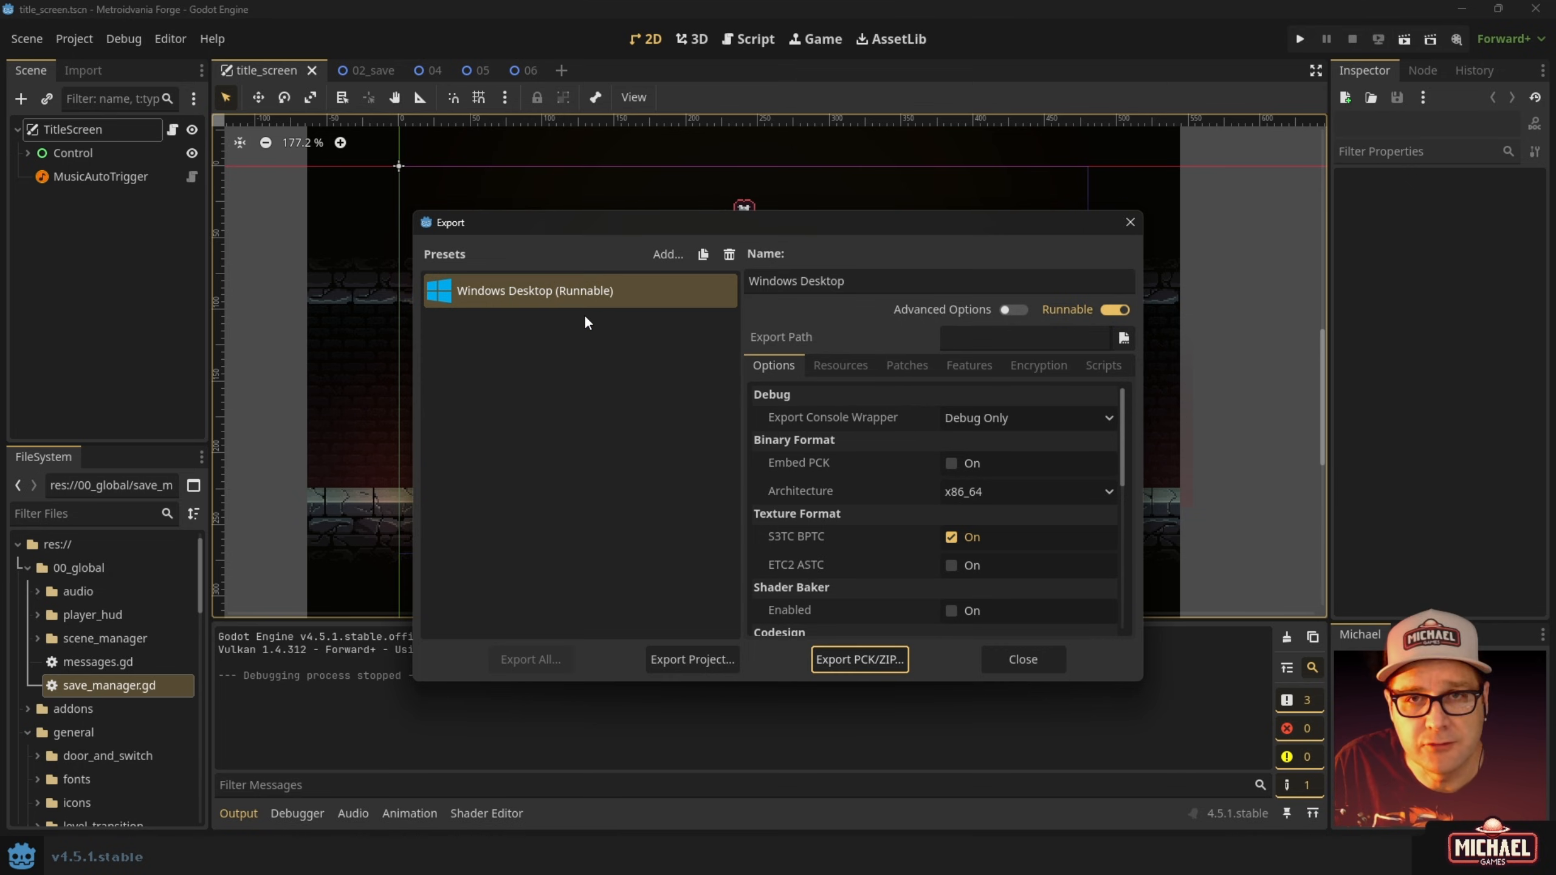
Add a Web export preset and compare it with Windows Desktop, ending on the Windows Desktop preset.
click(670, 254)
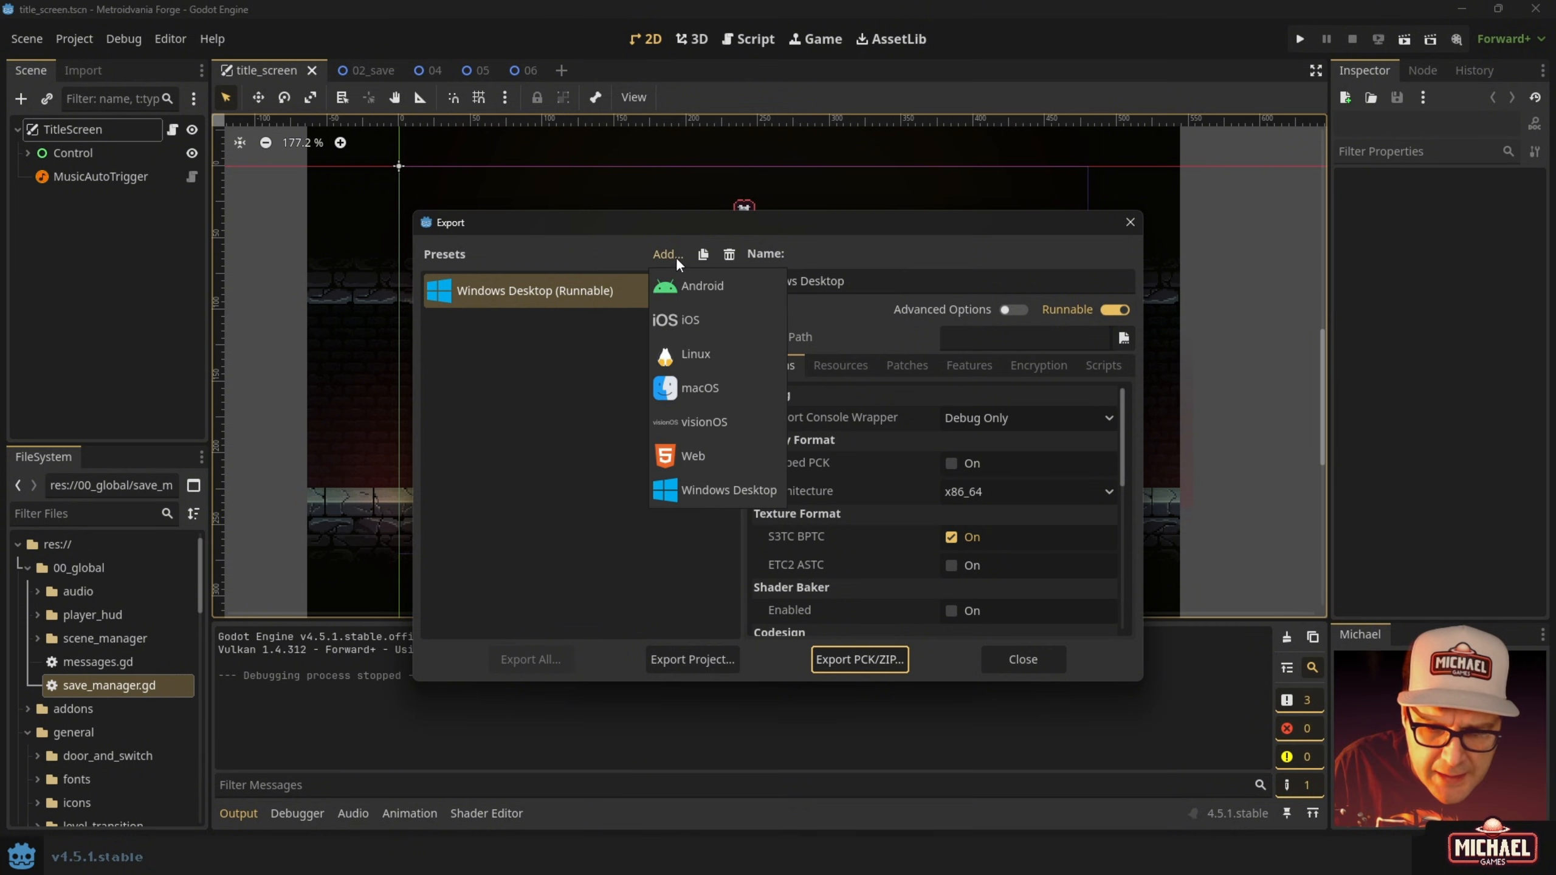
click(687, 457)
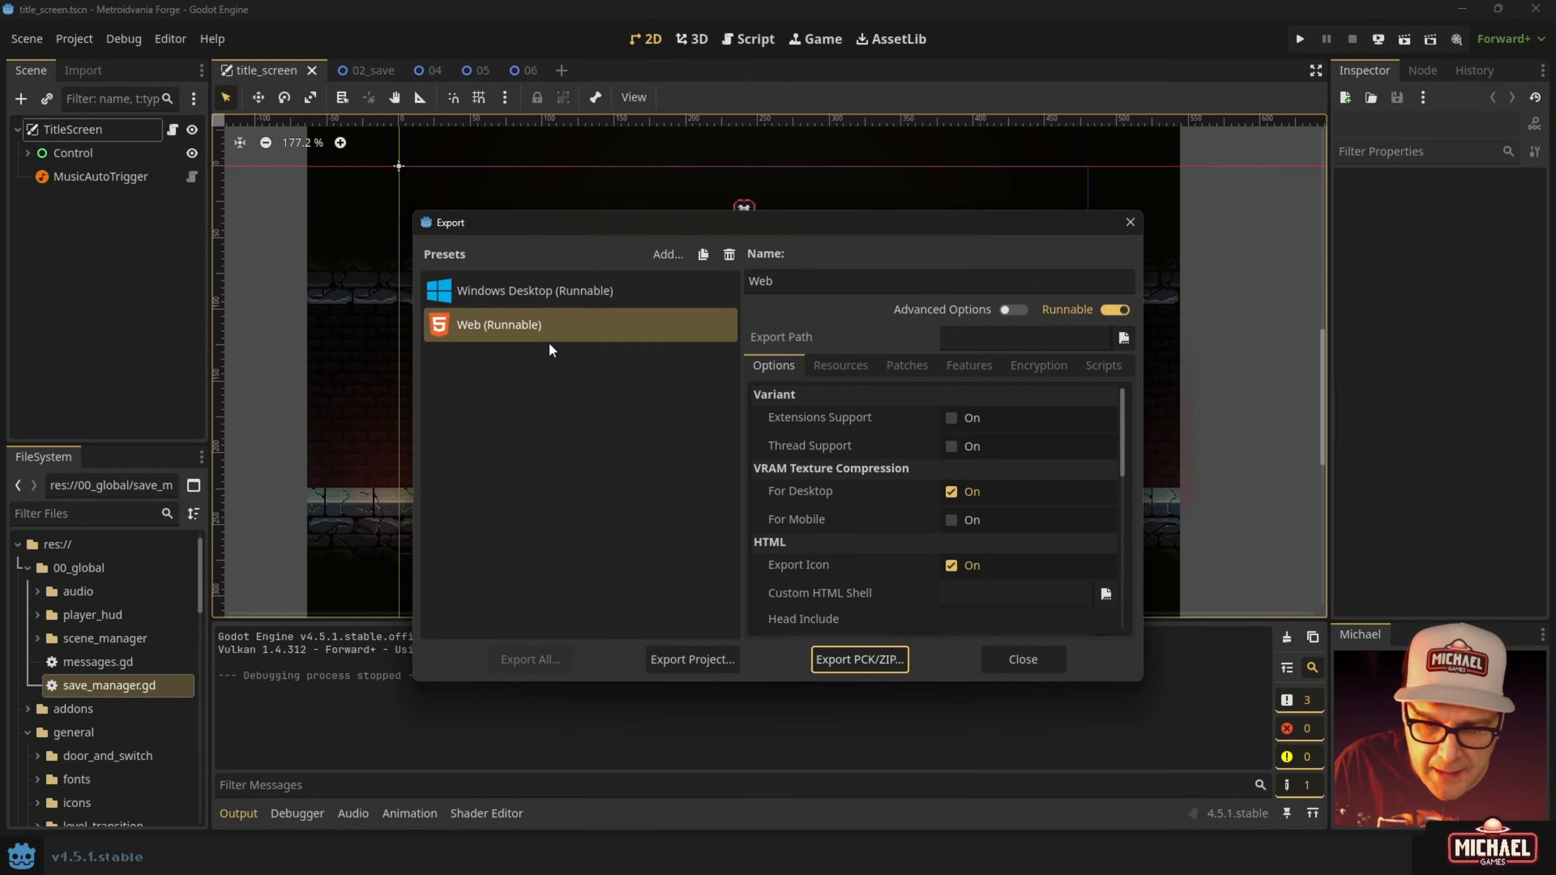
click(530, 327)
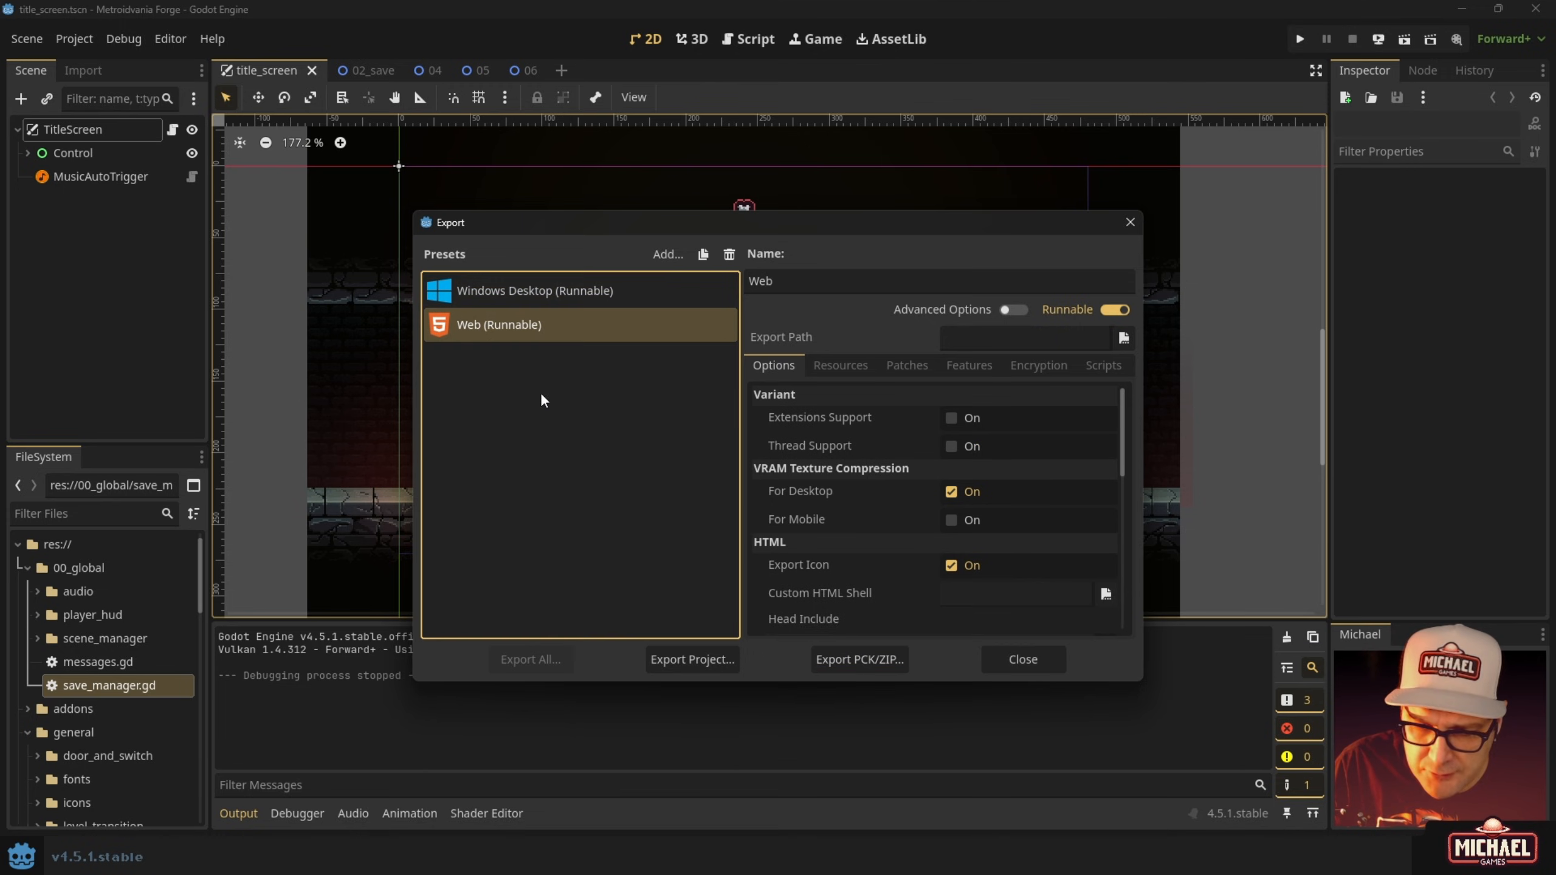
click(515, 294)
click(524, 321)
click(566, 291)
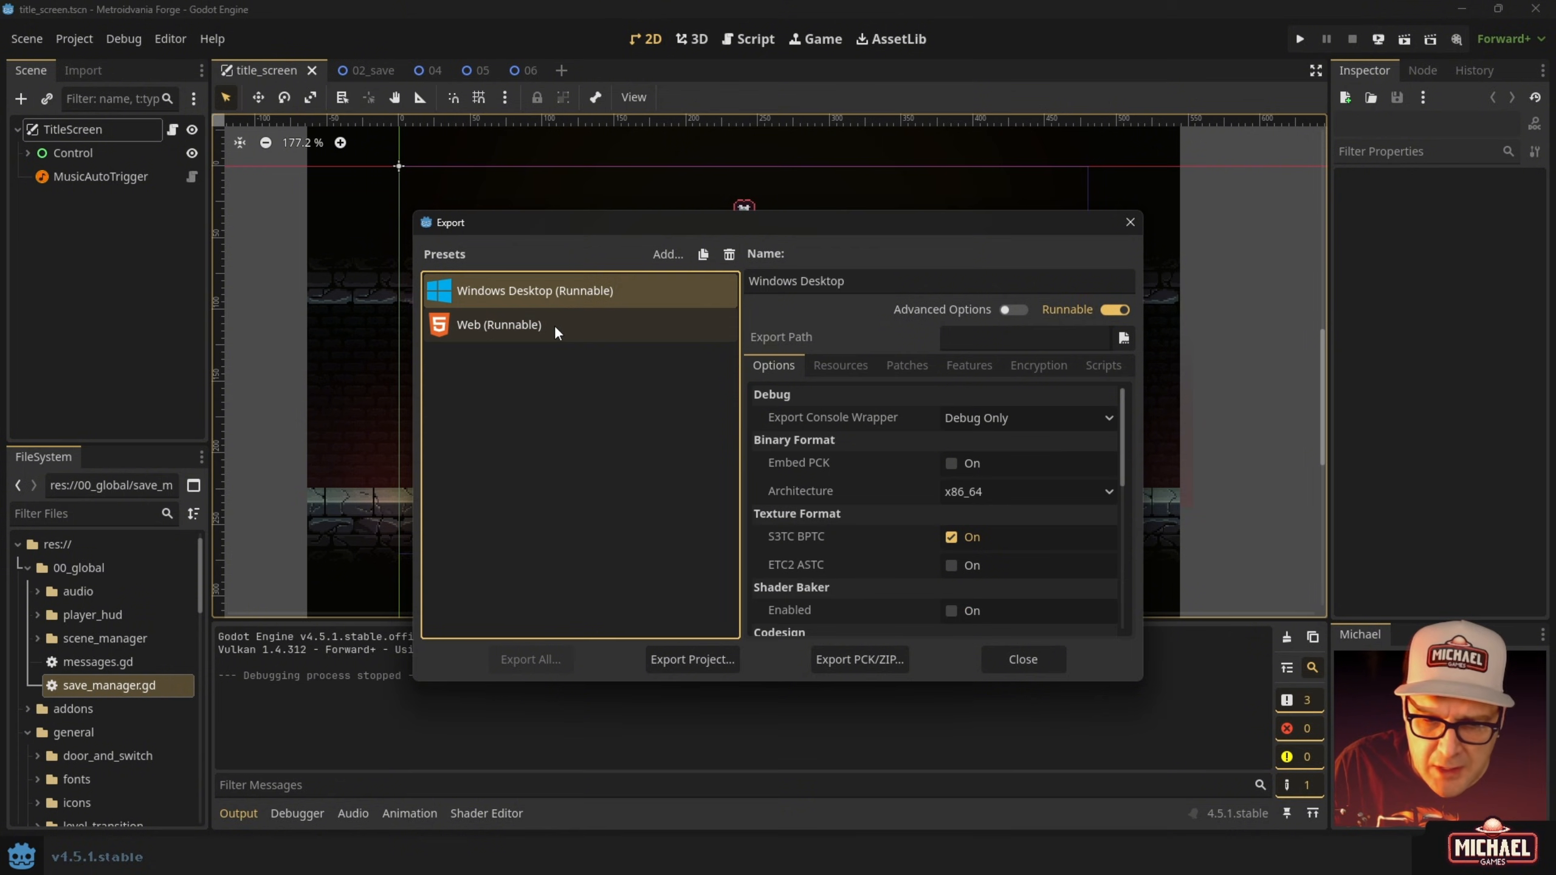
click(553, 323)
click(545, 302)
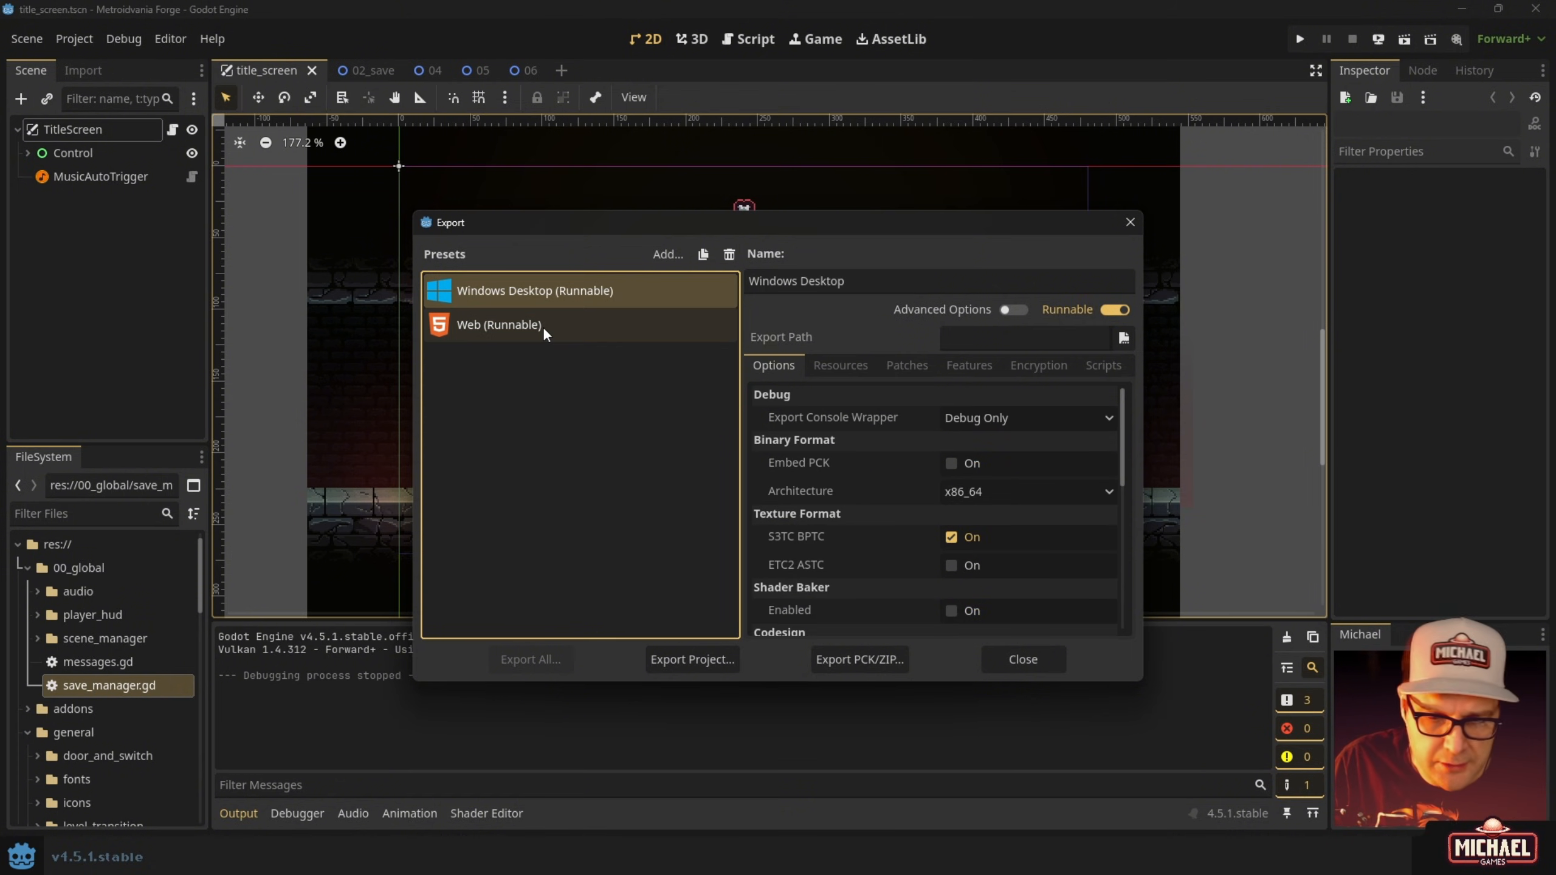
click(543, 328)
click(554, 296)
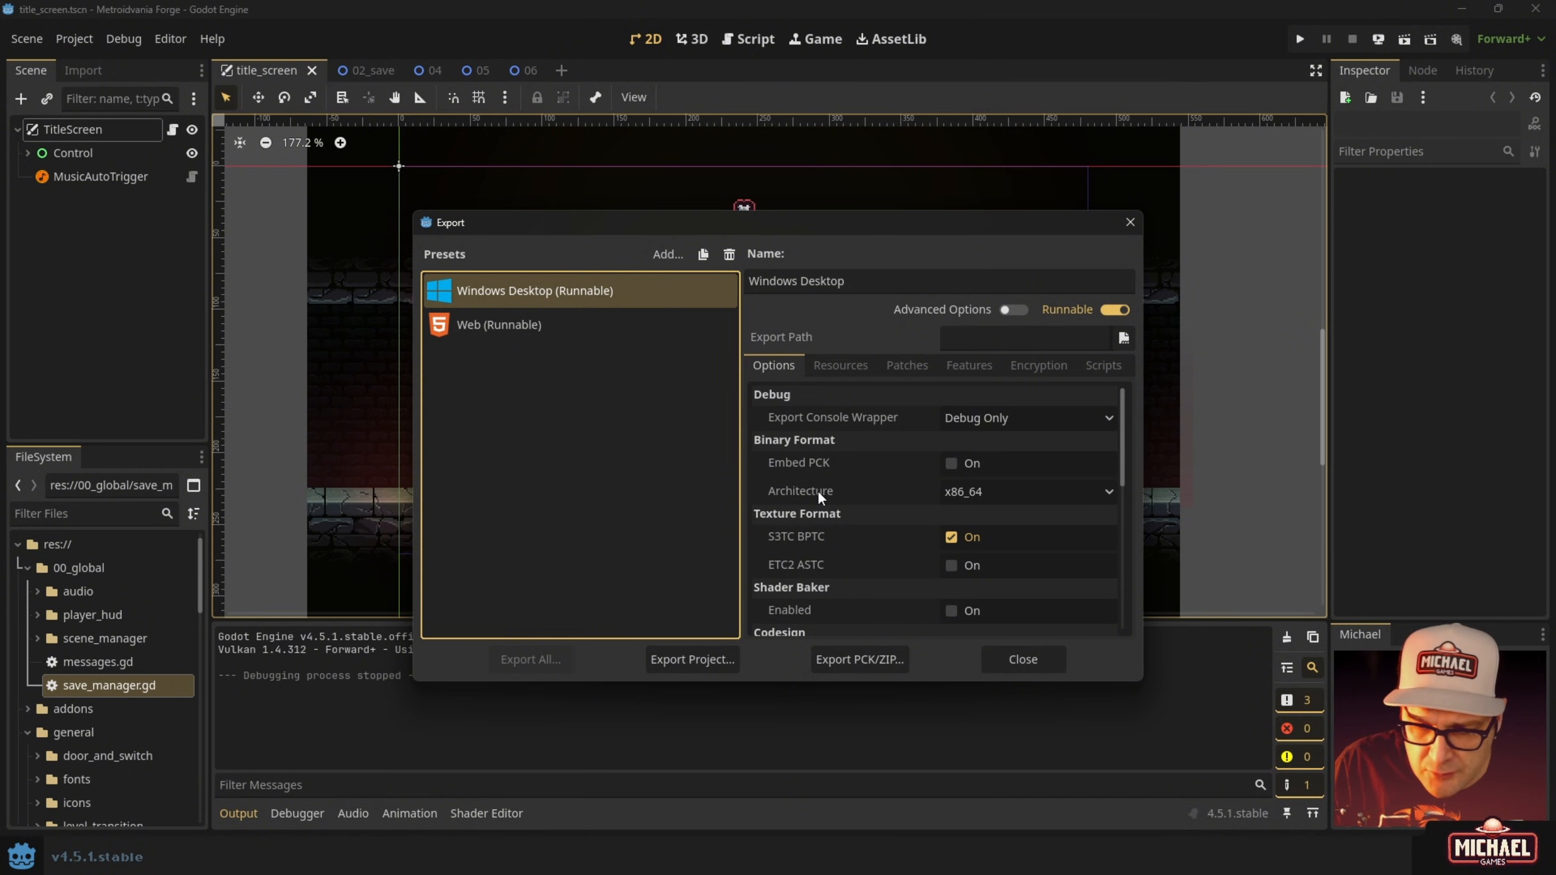
click(1015, 491)
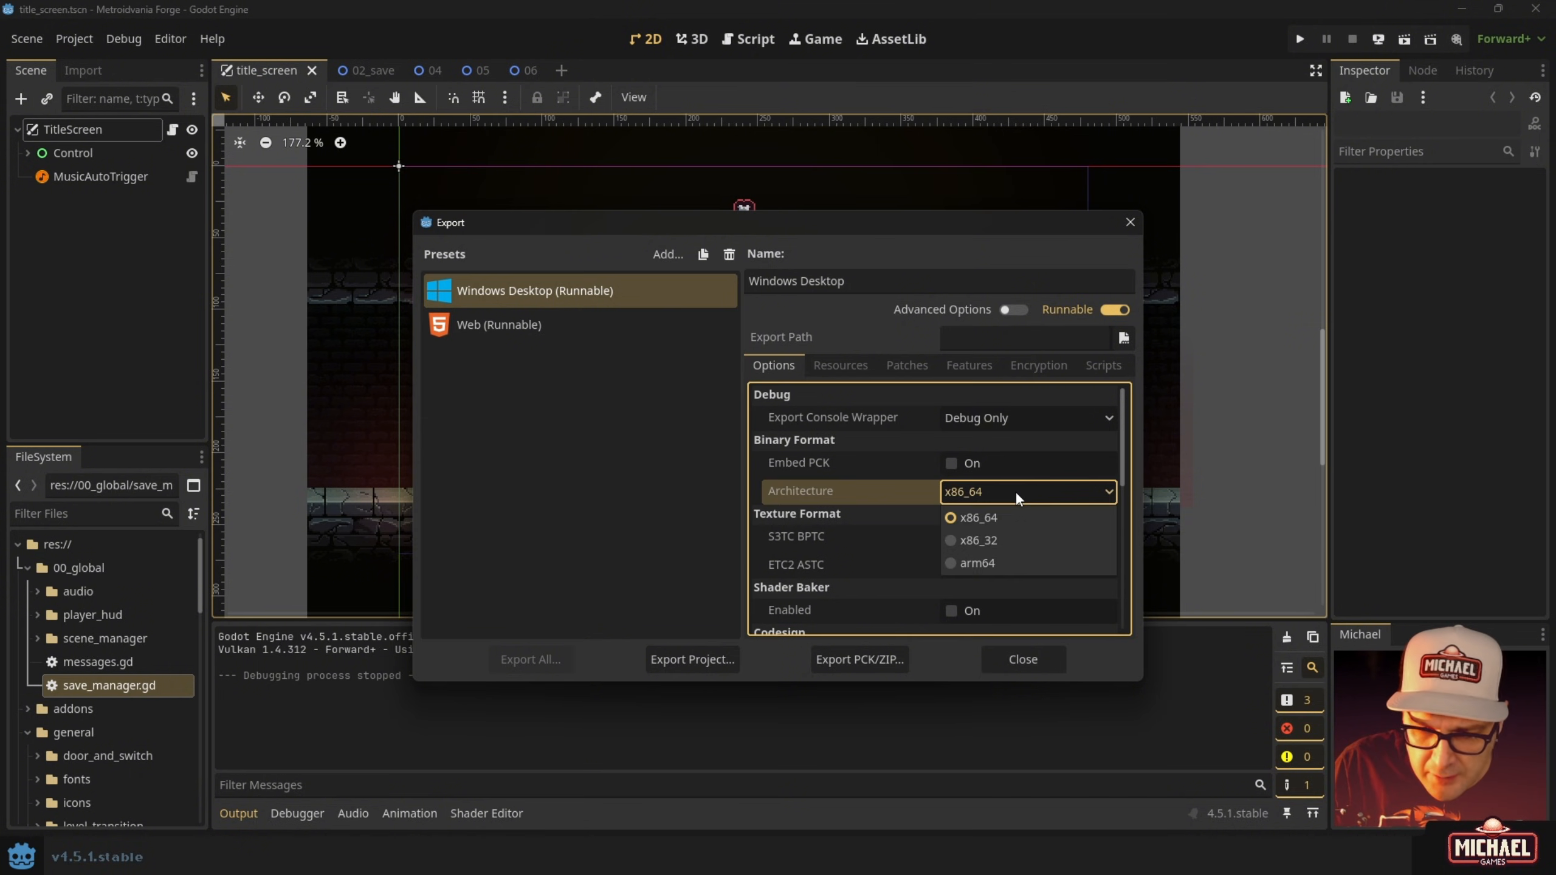
click(997, 518)
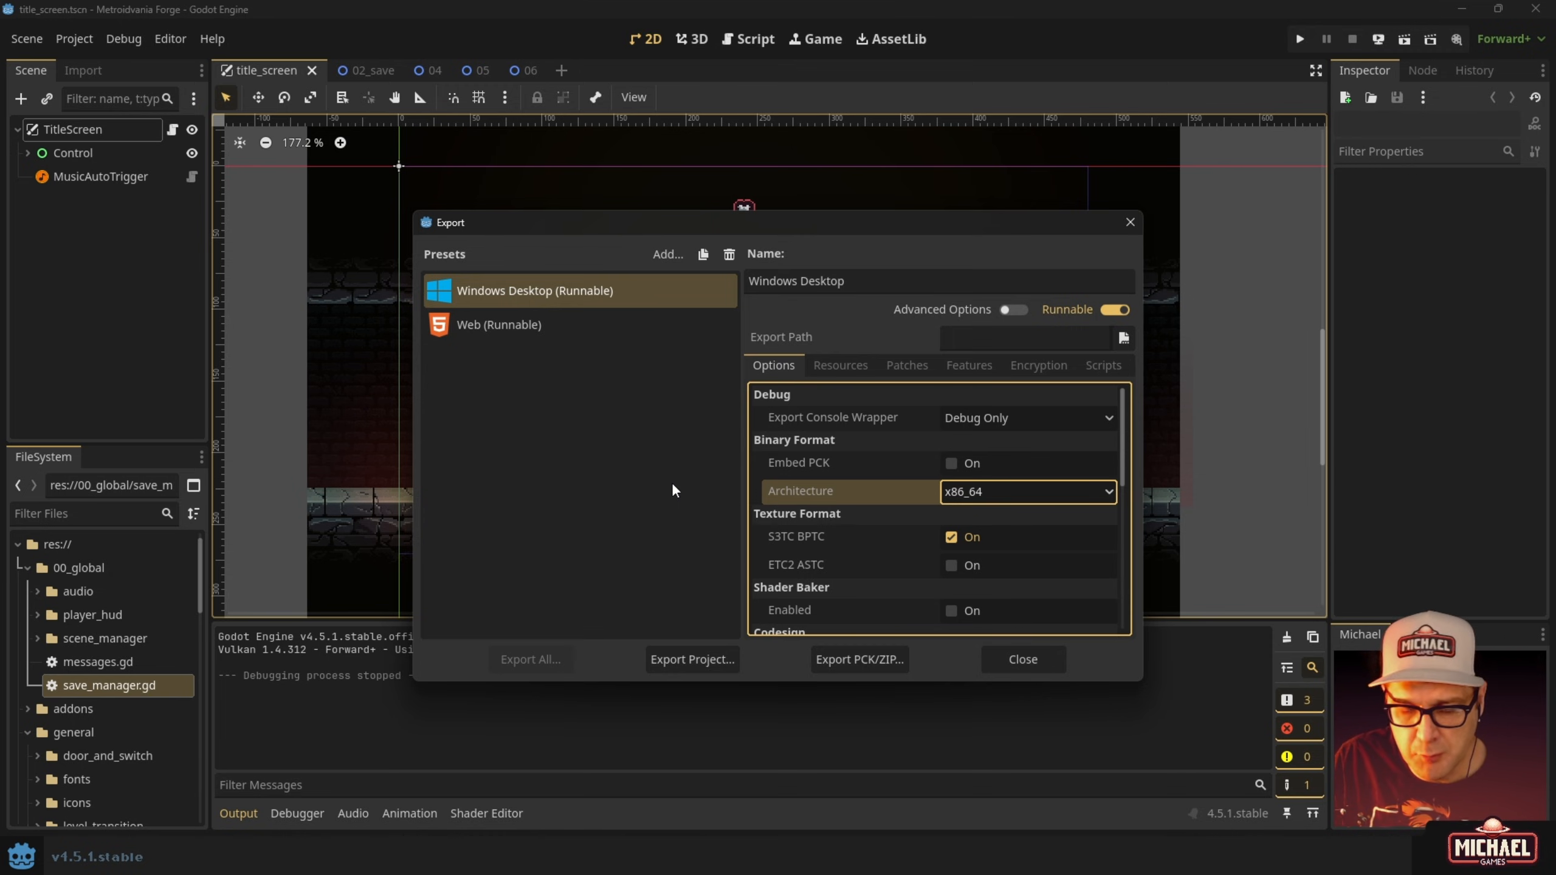
click(958, 492)
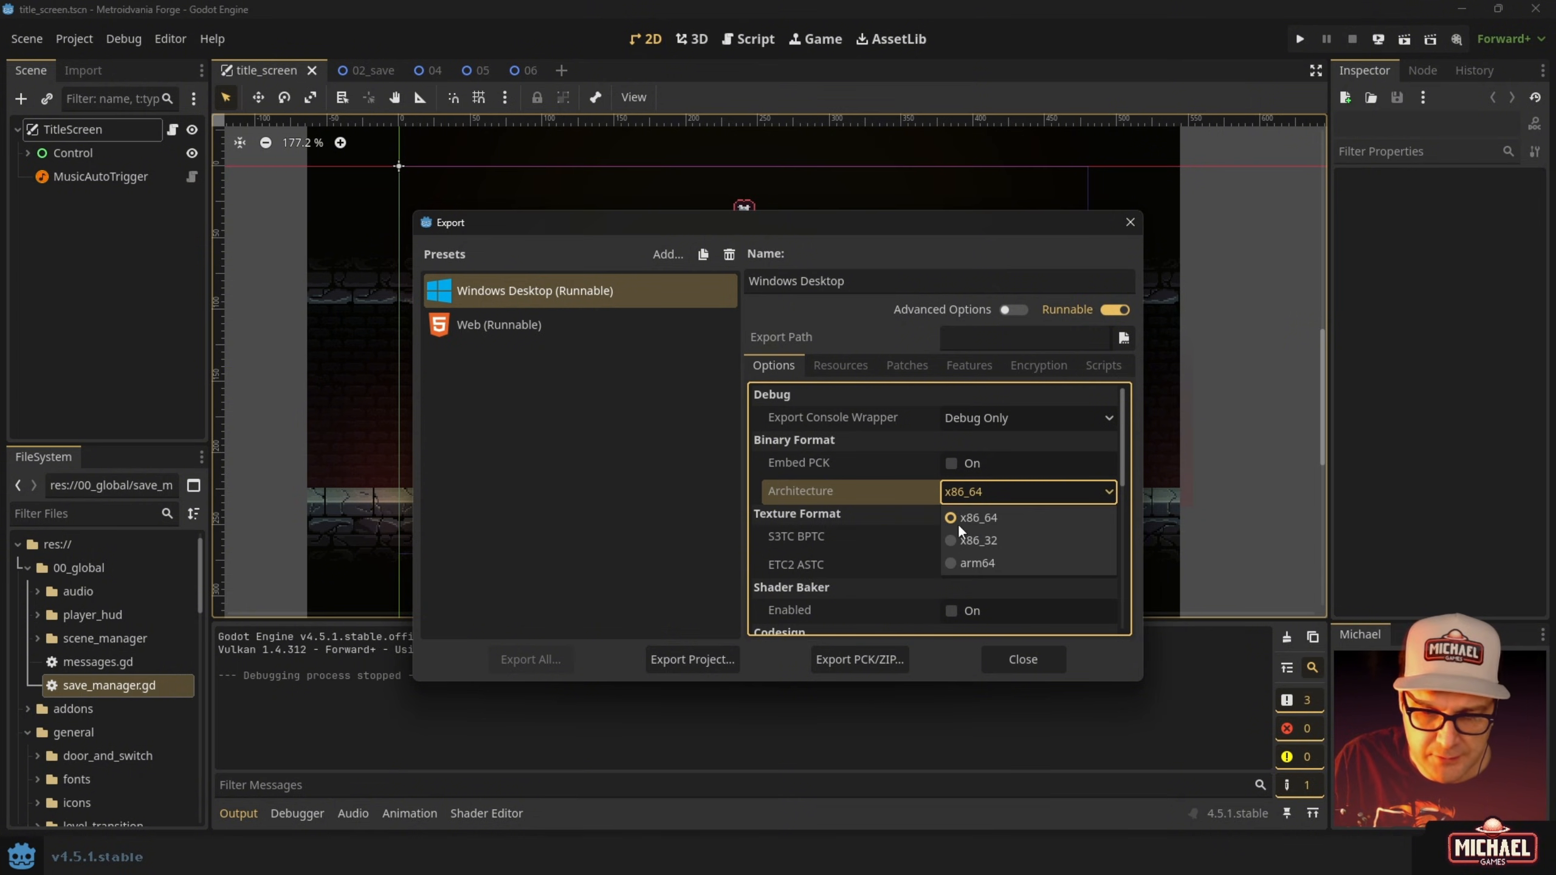
click(962, 489)
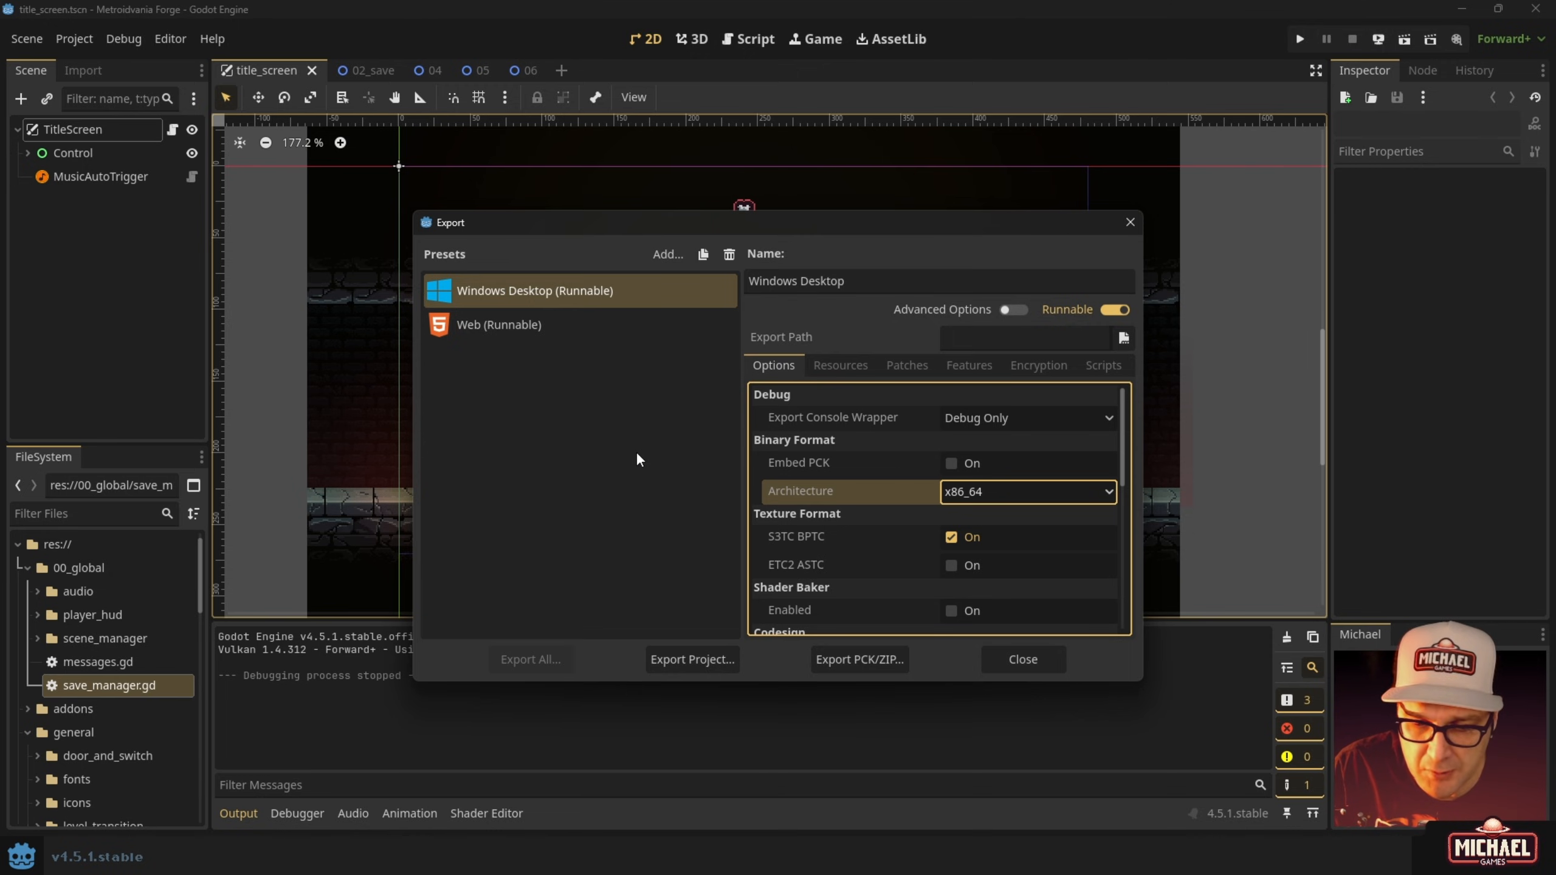
Browse the Windows Desktop preset's Resources, Patches and Features tabs, including the custom feature tags.
click(846, 367)
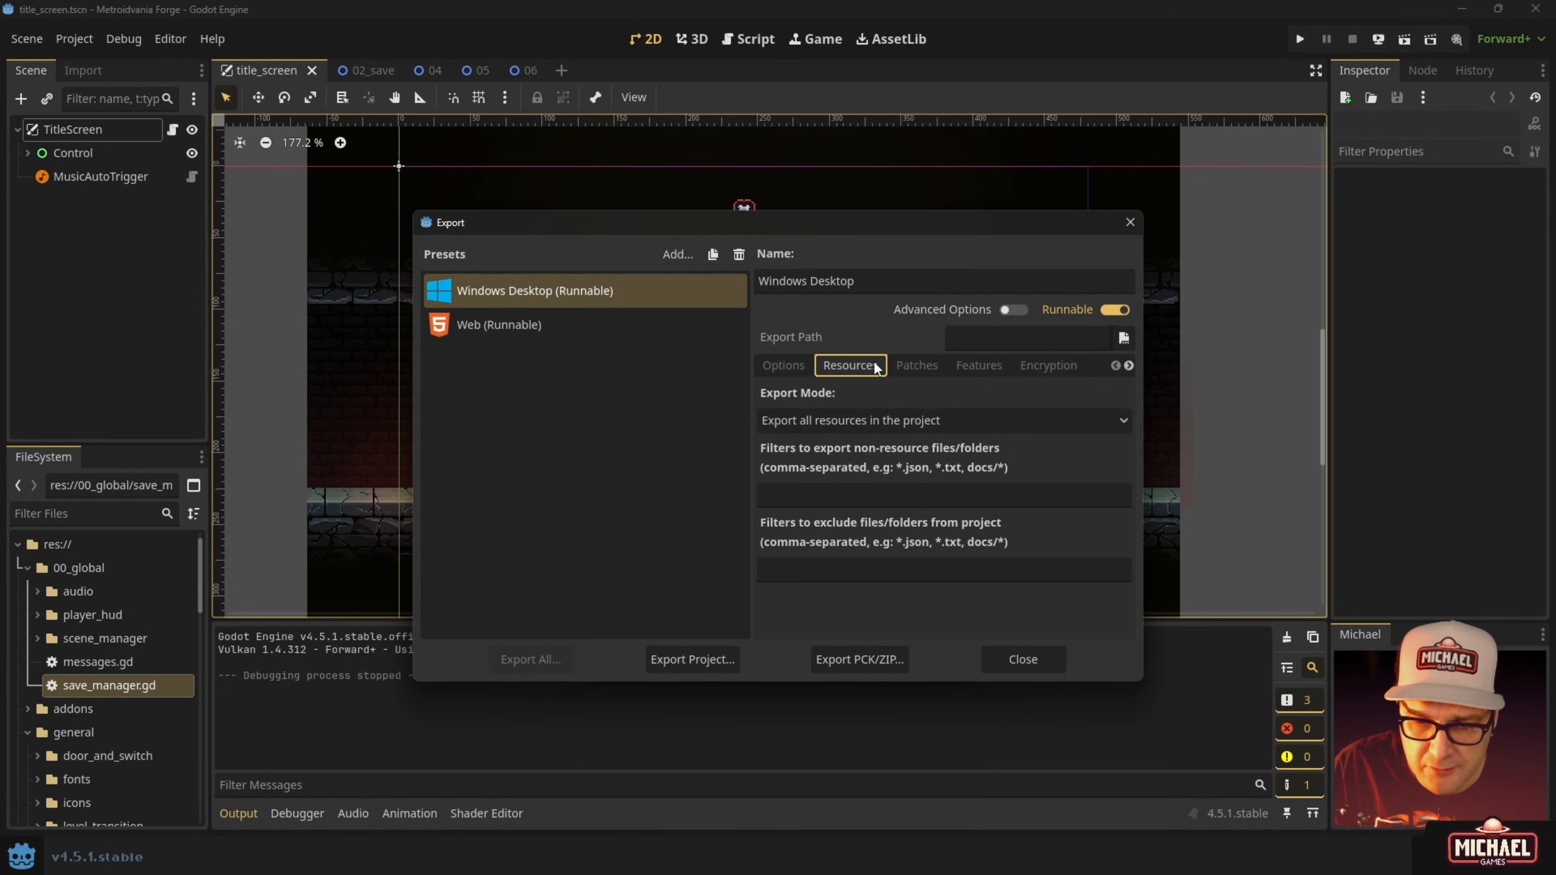
click(913, 366)
click(977, 365)
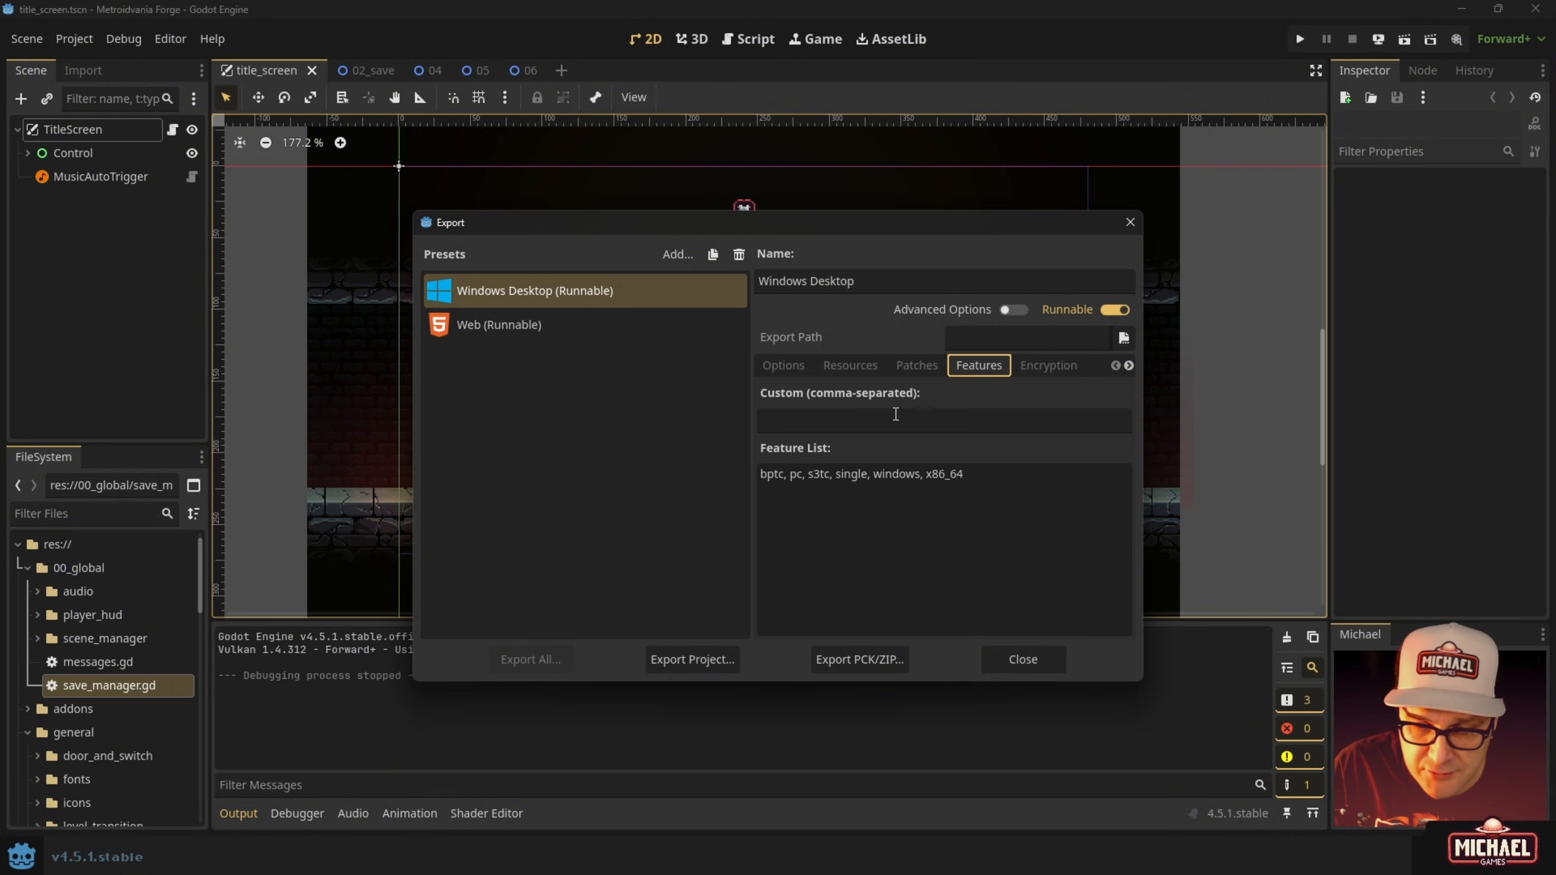
click(802, 423)
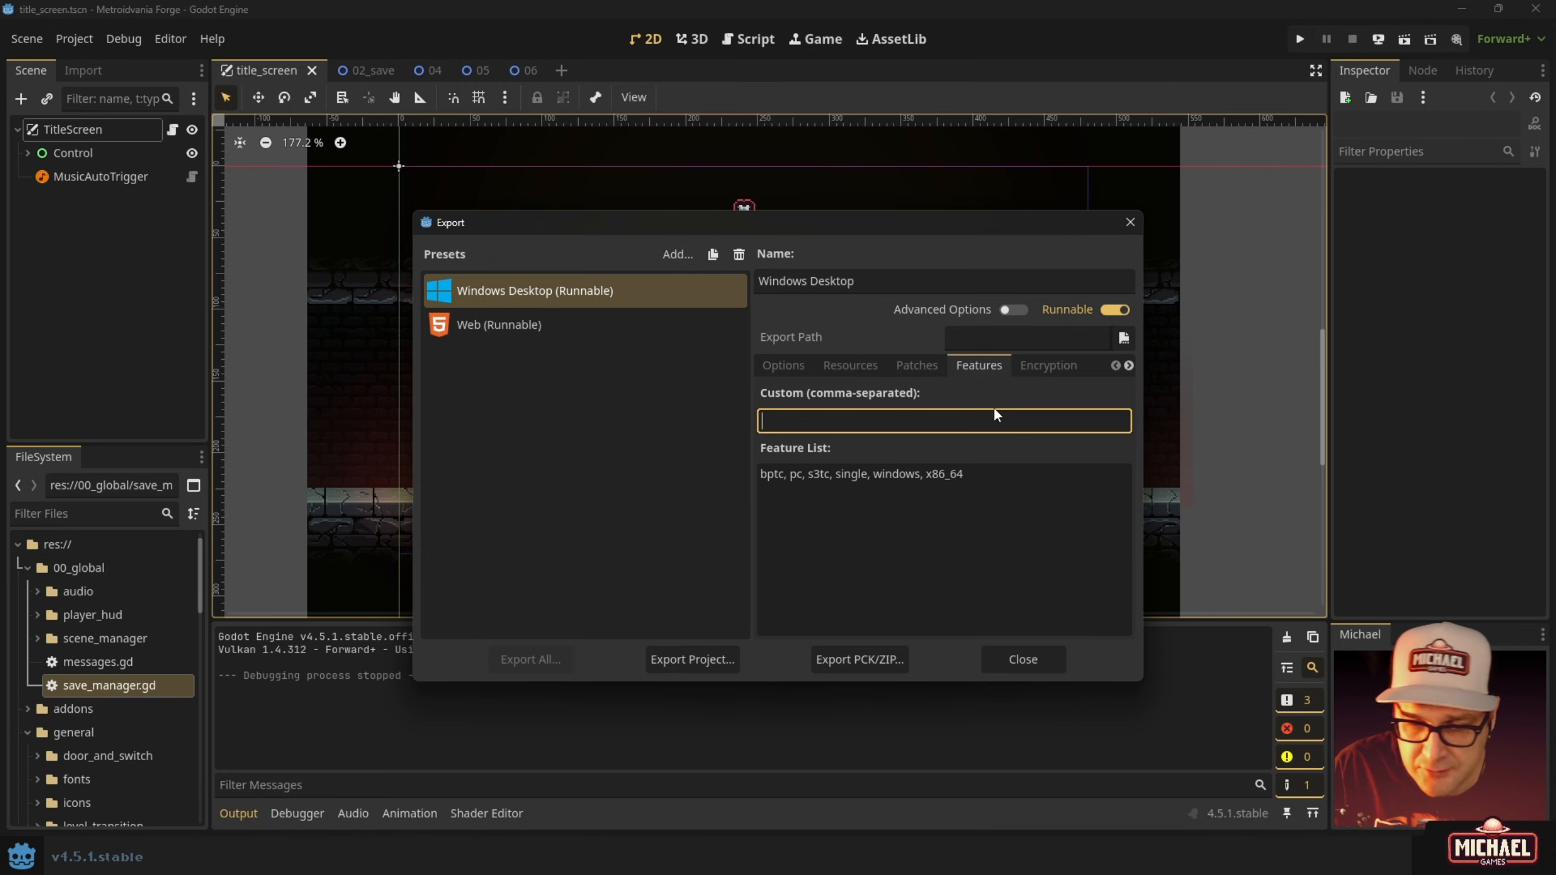
On the Encryption tab, toggle Encrypt Exported PCK several times and leave it off.
click(1055, 366)
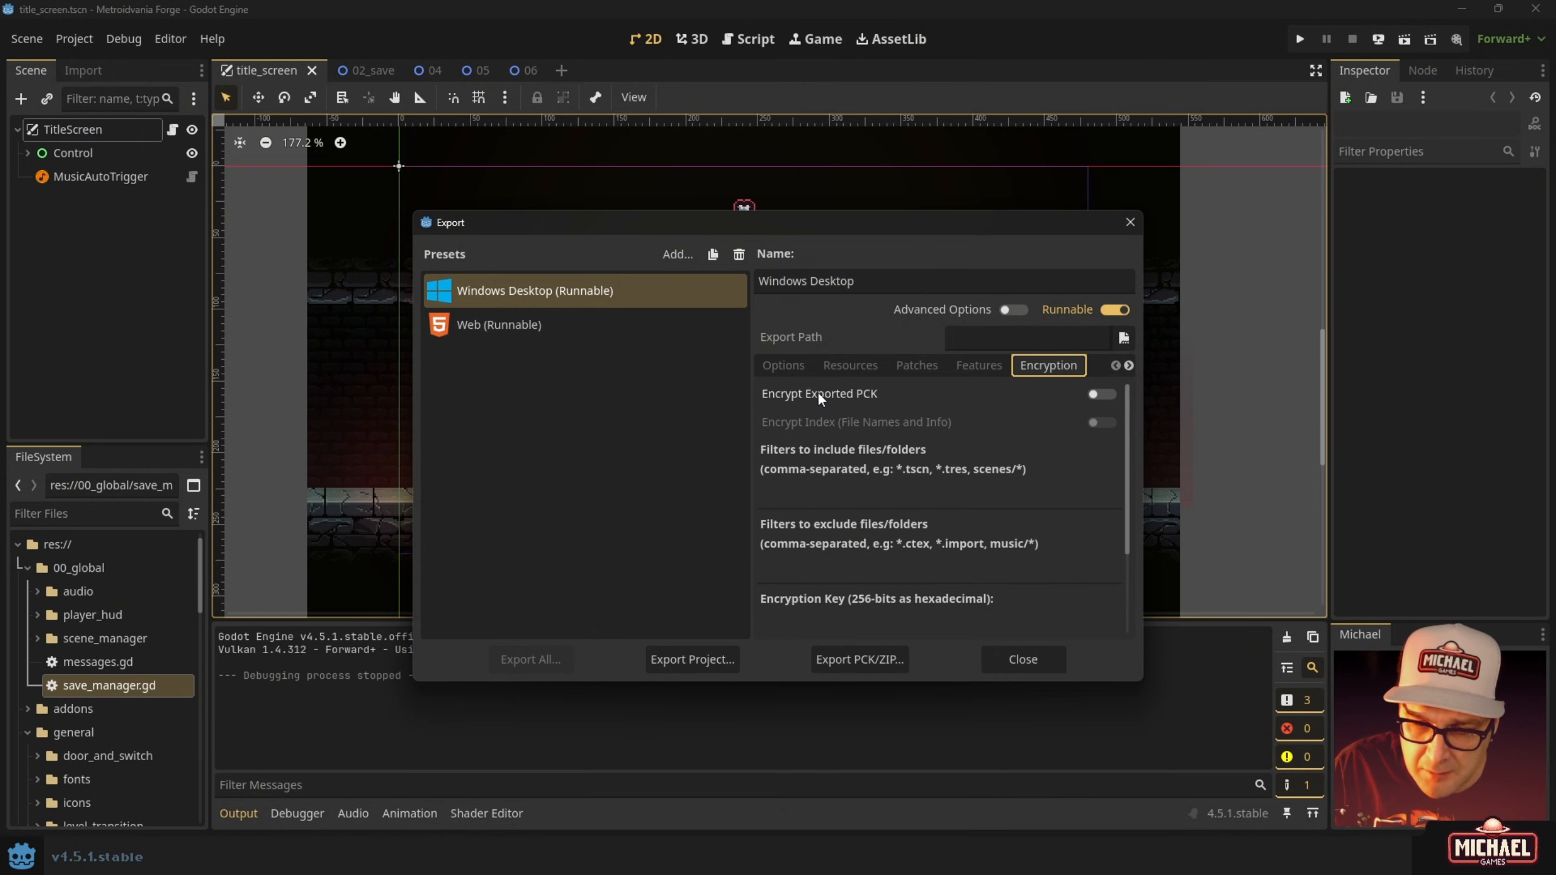
click(1096, 394)
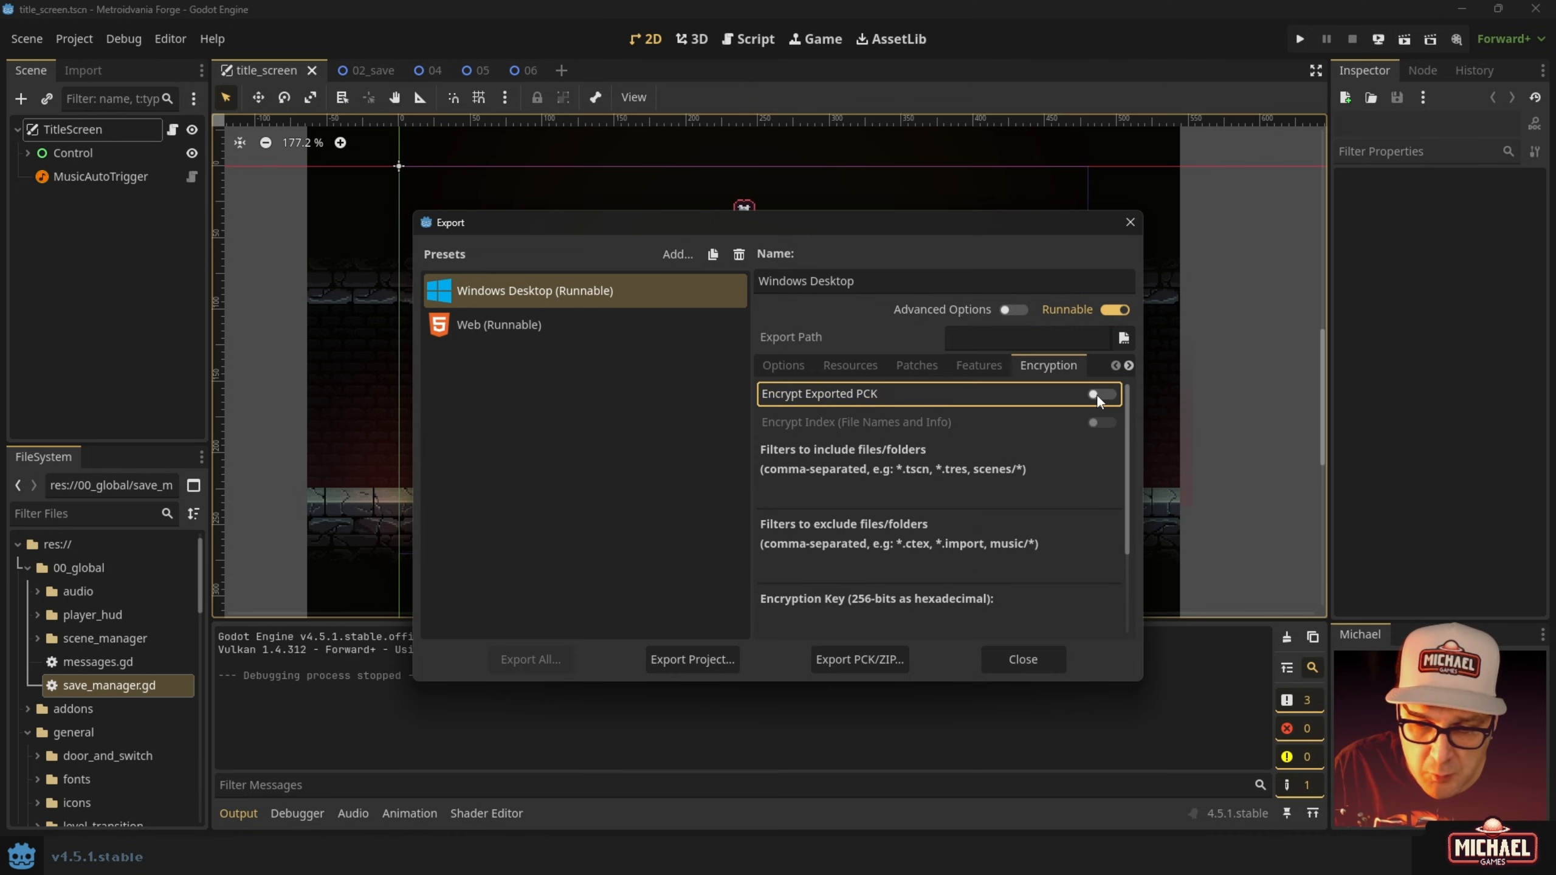
click(1097, 395)
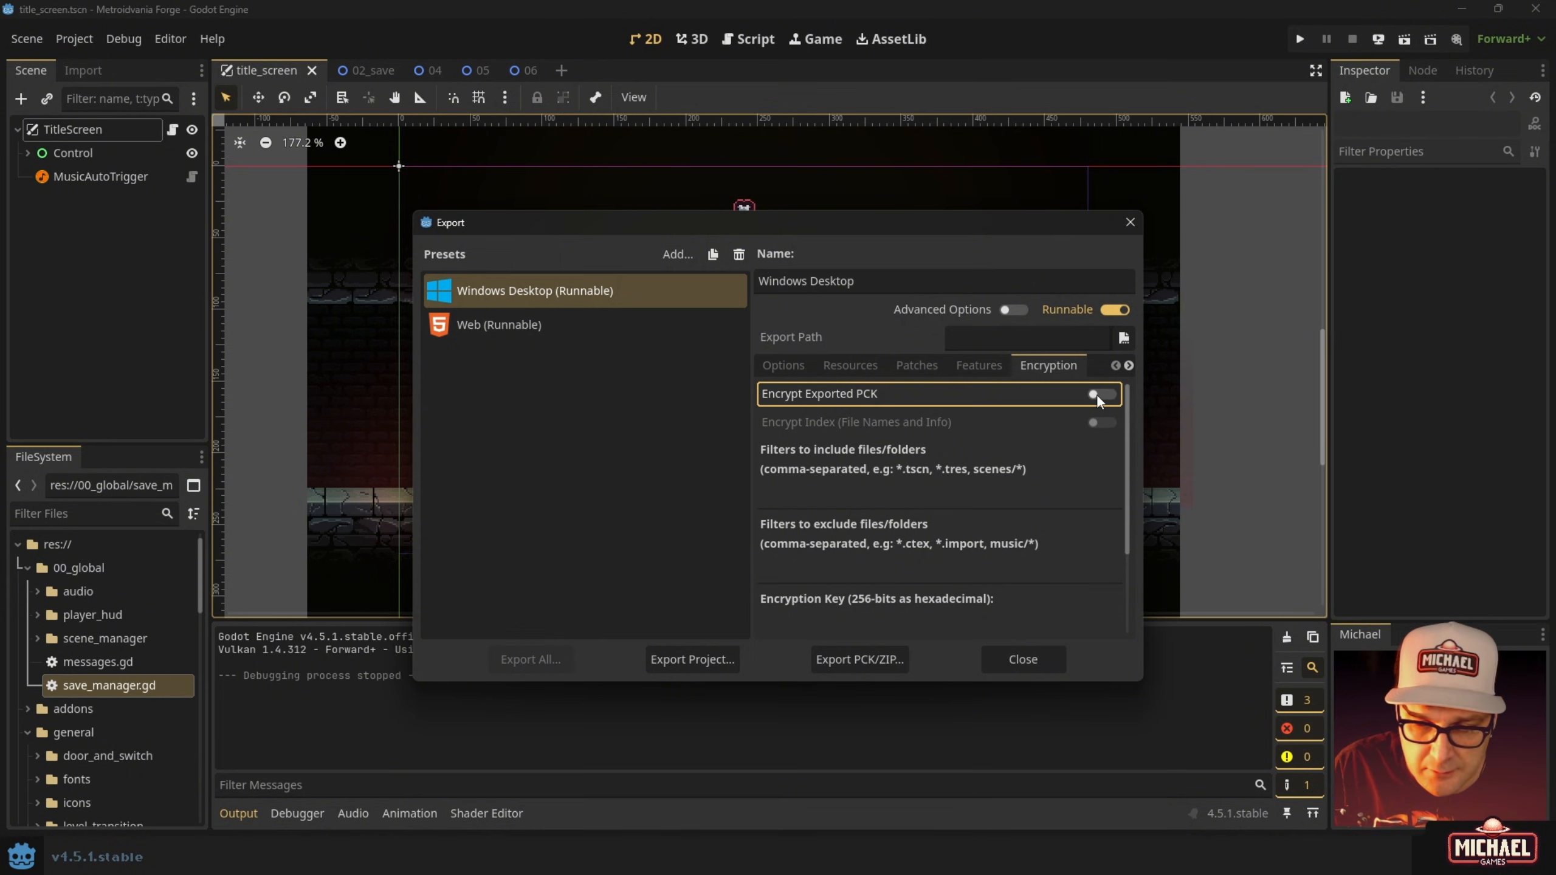
scroll(1034, 445, down, 2)
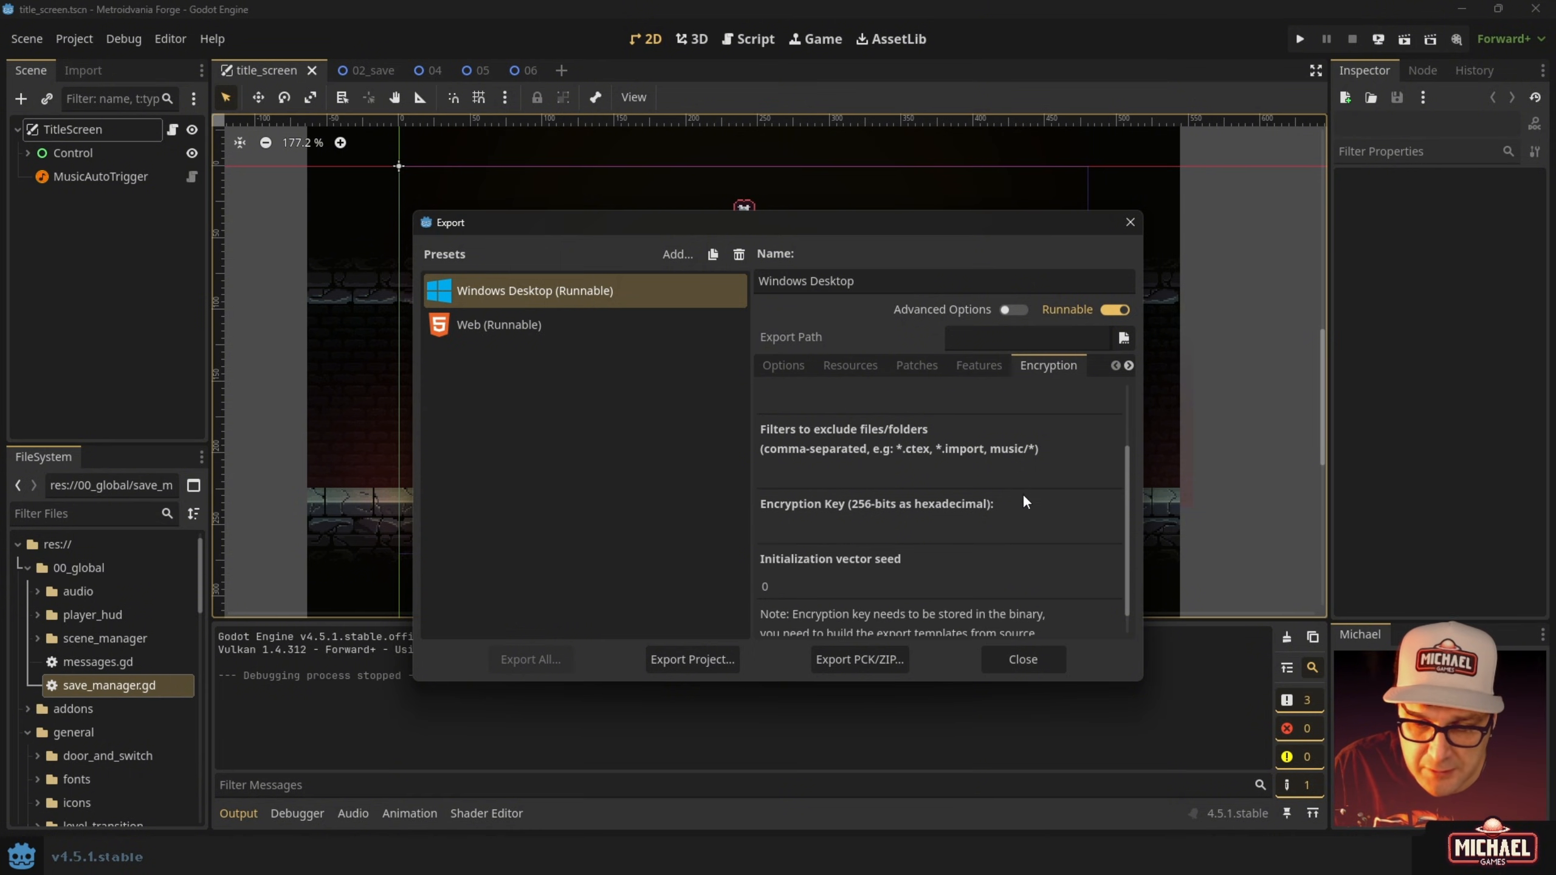
scroll(1018, 506, up, 2)
click(1102, 393)
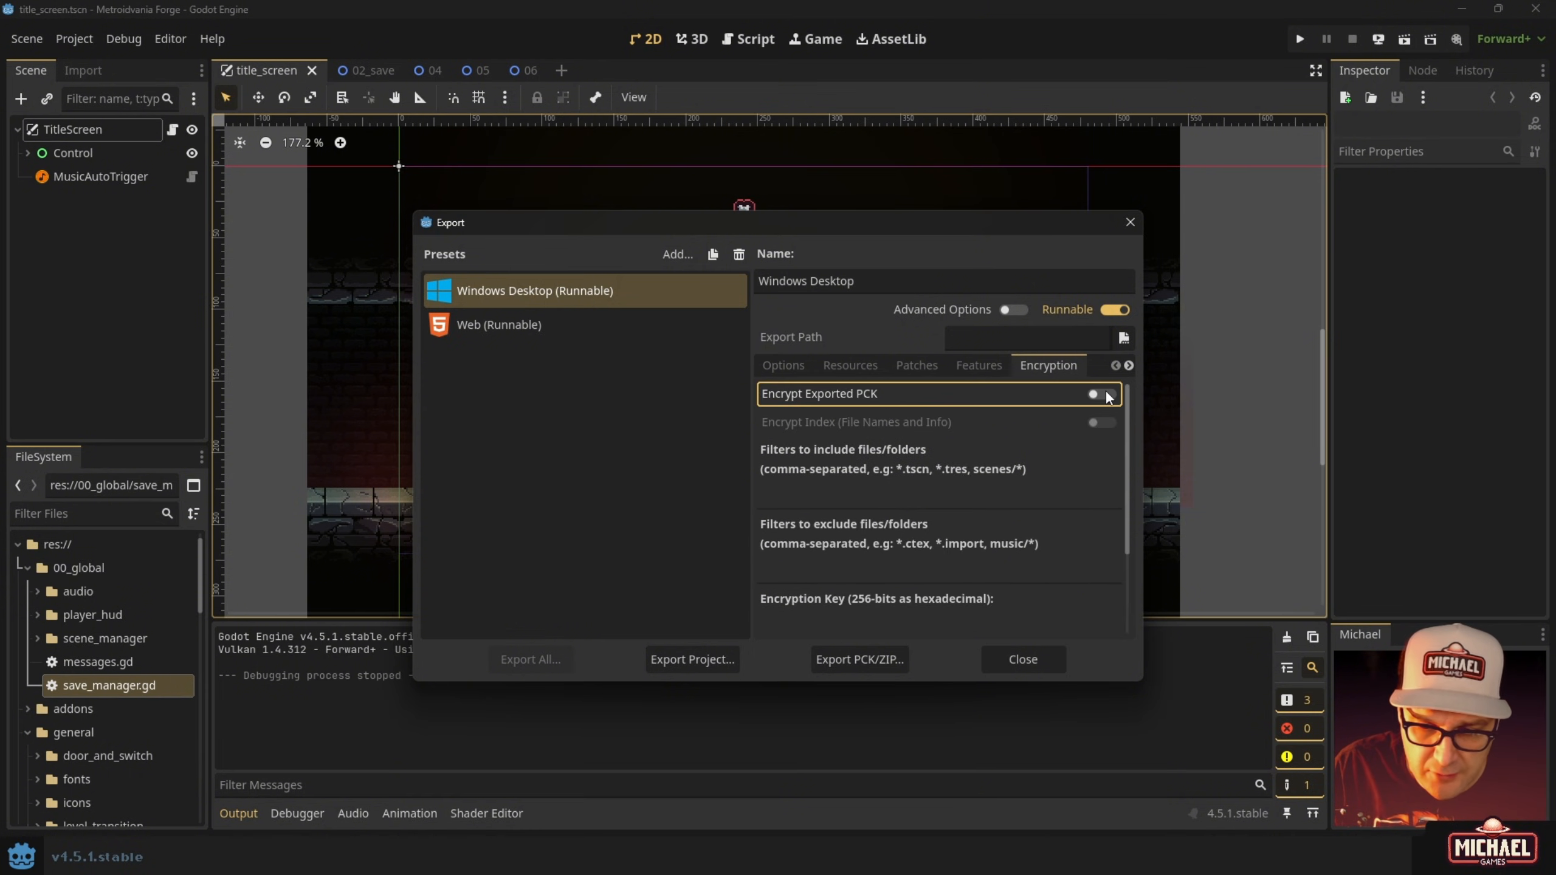
click(1102, 394)
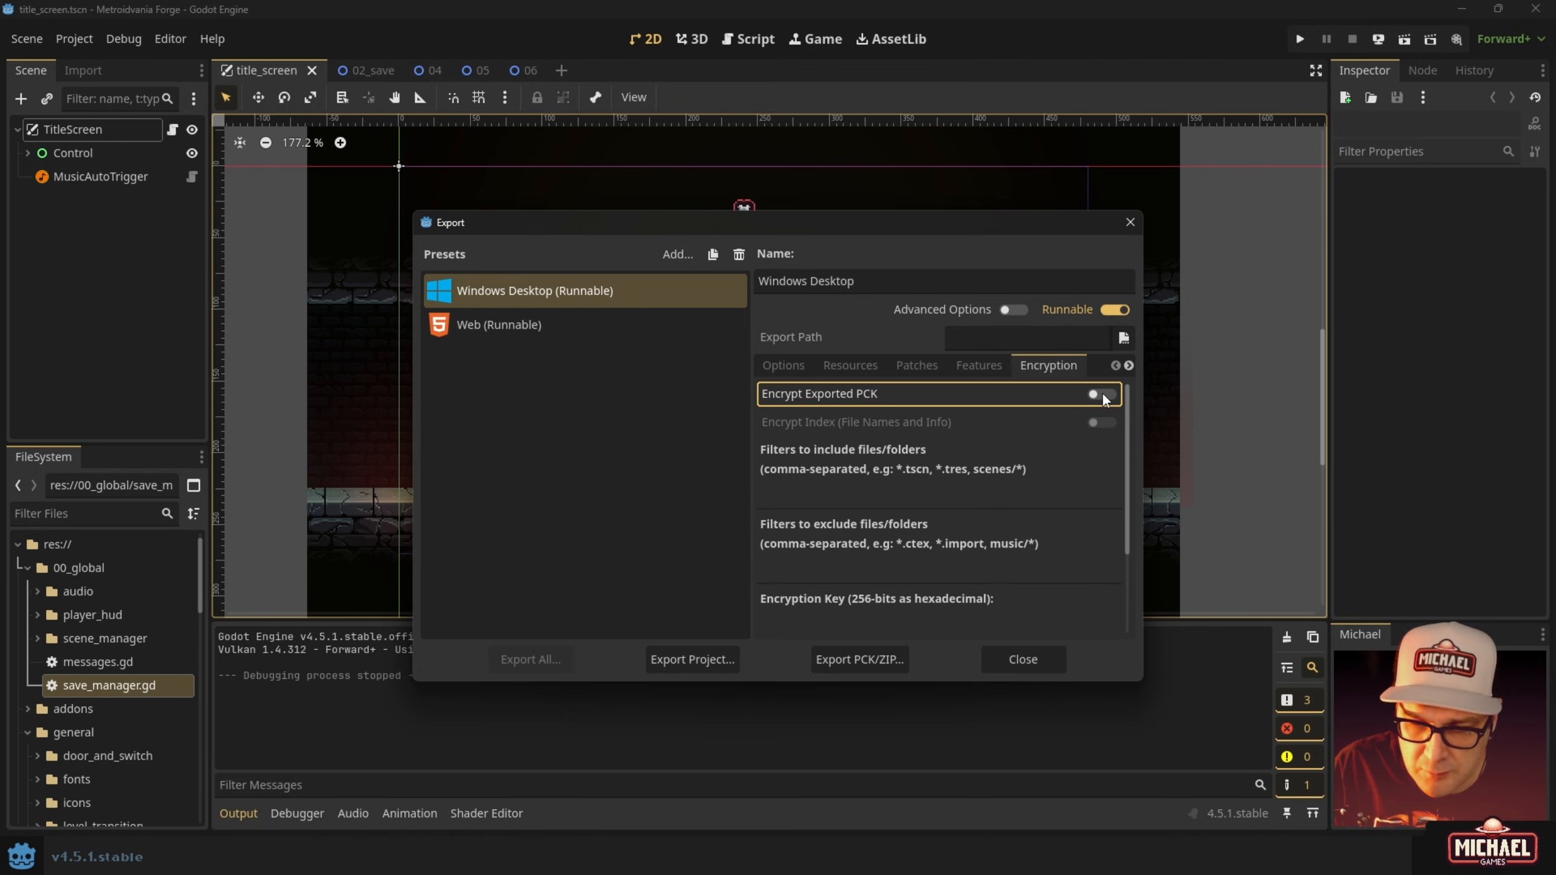
click(1101, 392)
click(1101, 393)
click(1101, 393)
click(1101, 394)
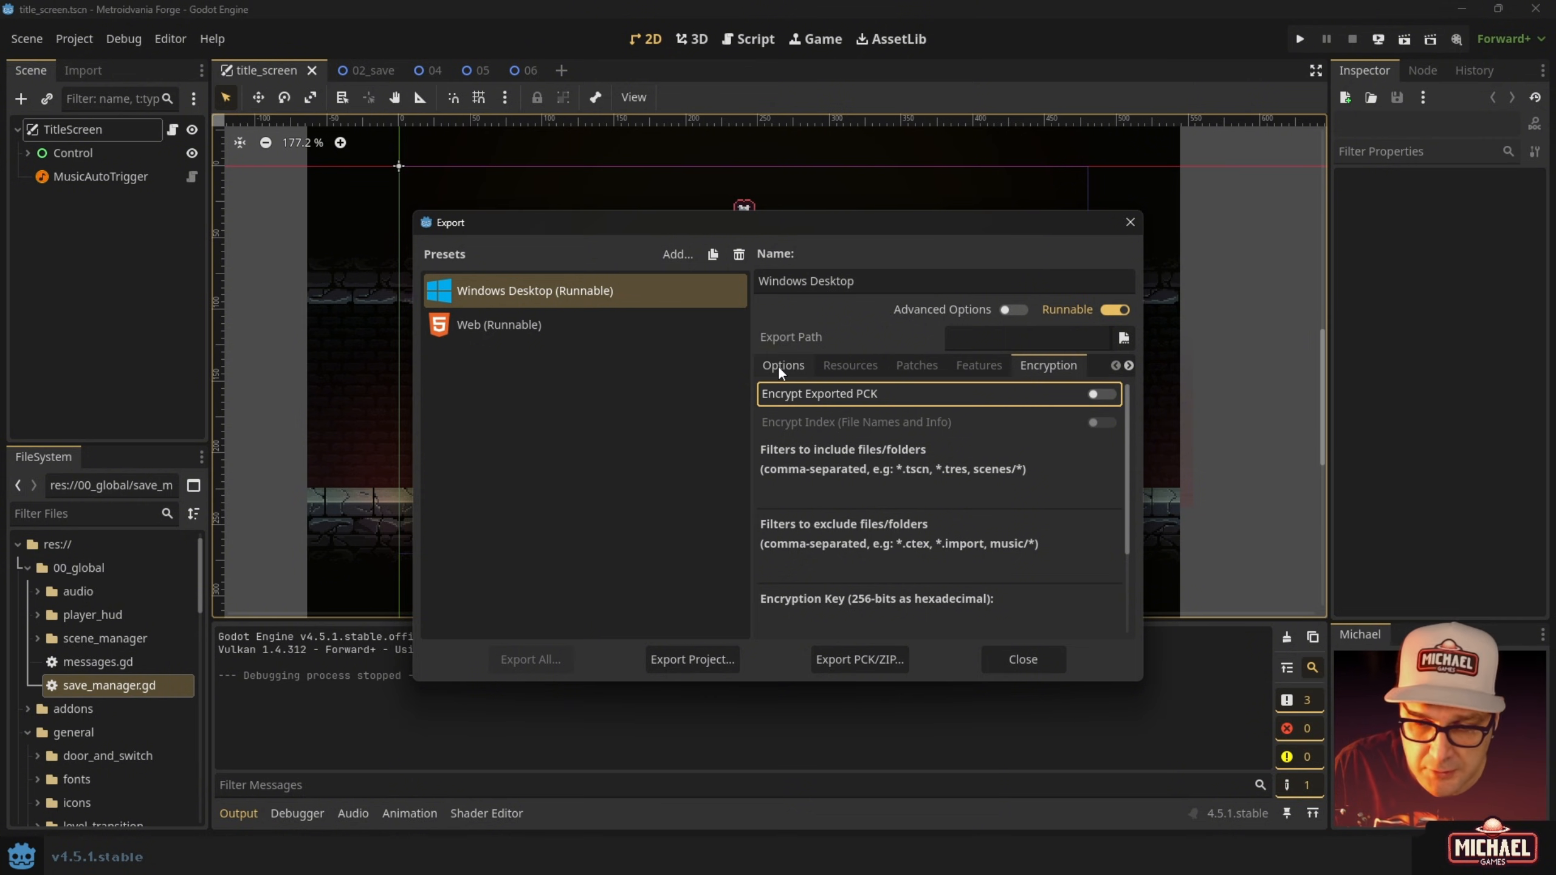
Return to the preset's Options and scroll down to the Application version fields.
click(796, 368)
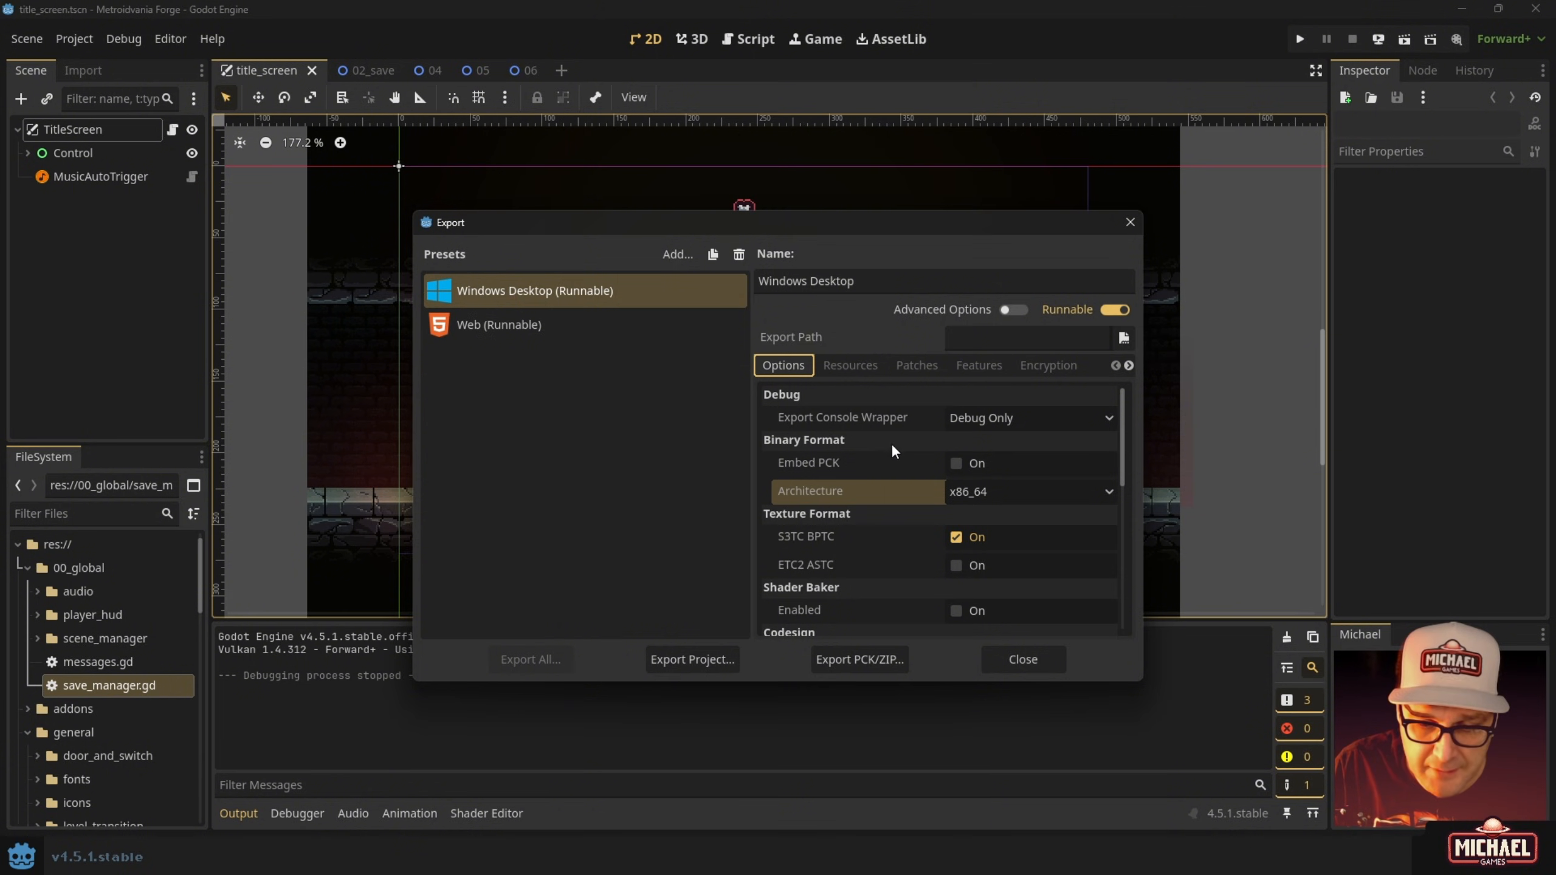
scroll(858, 567, down, 1)
scroll(859, 555, down, 3)
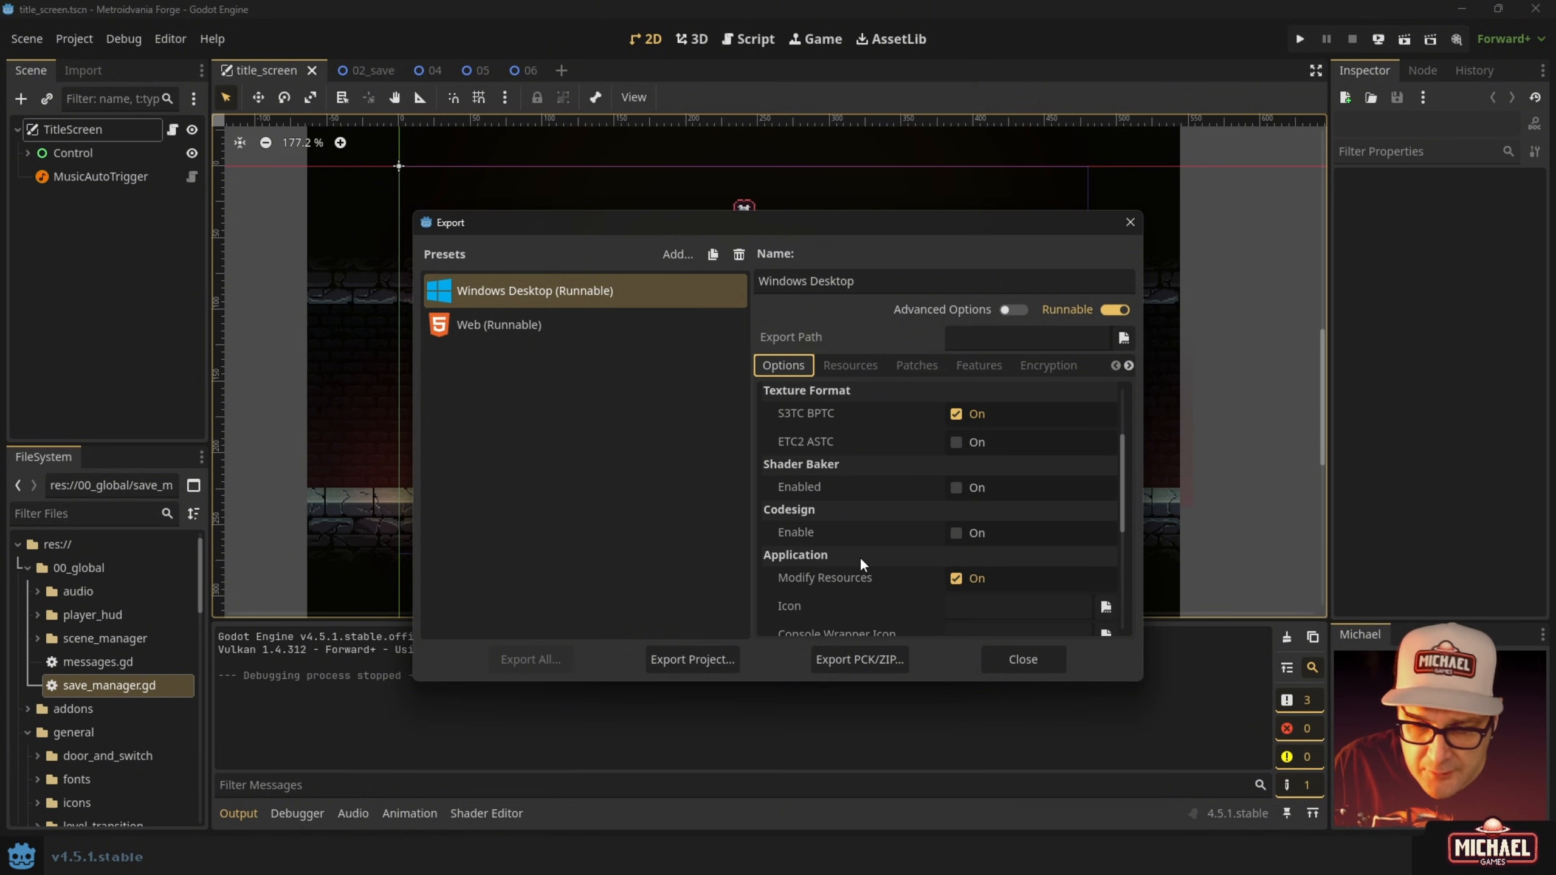
scroll(824, 551, down, 3)
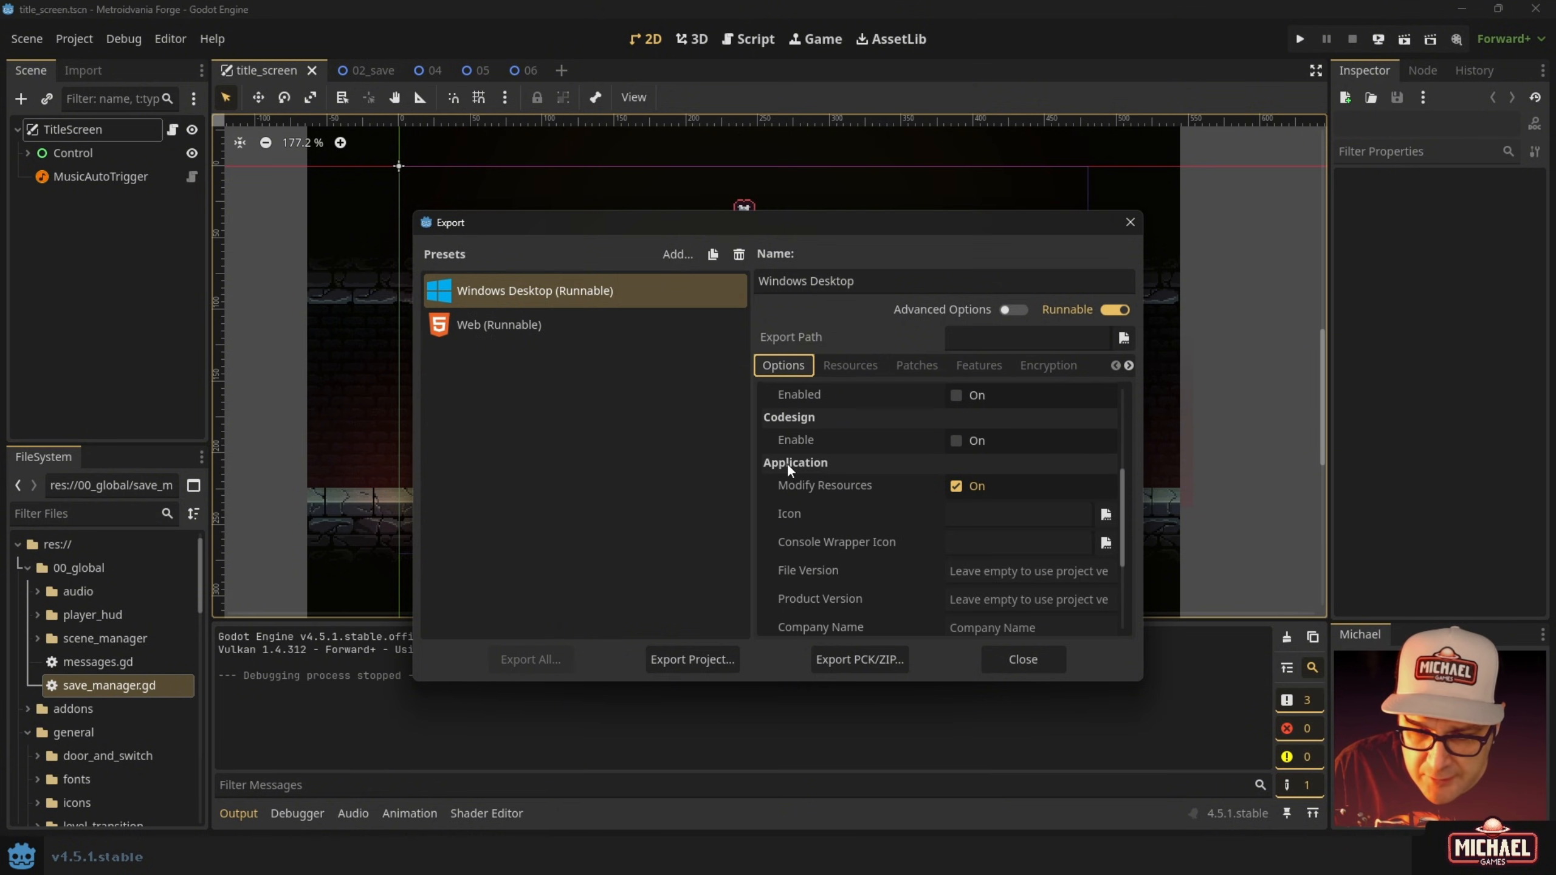
scroll(986, 513, down, 2)
click(983, 520)
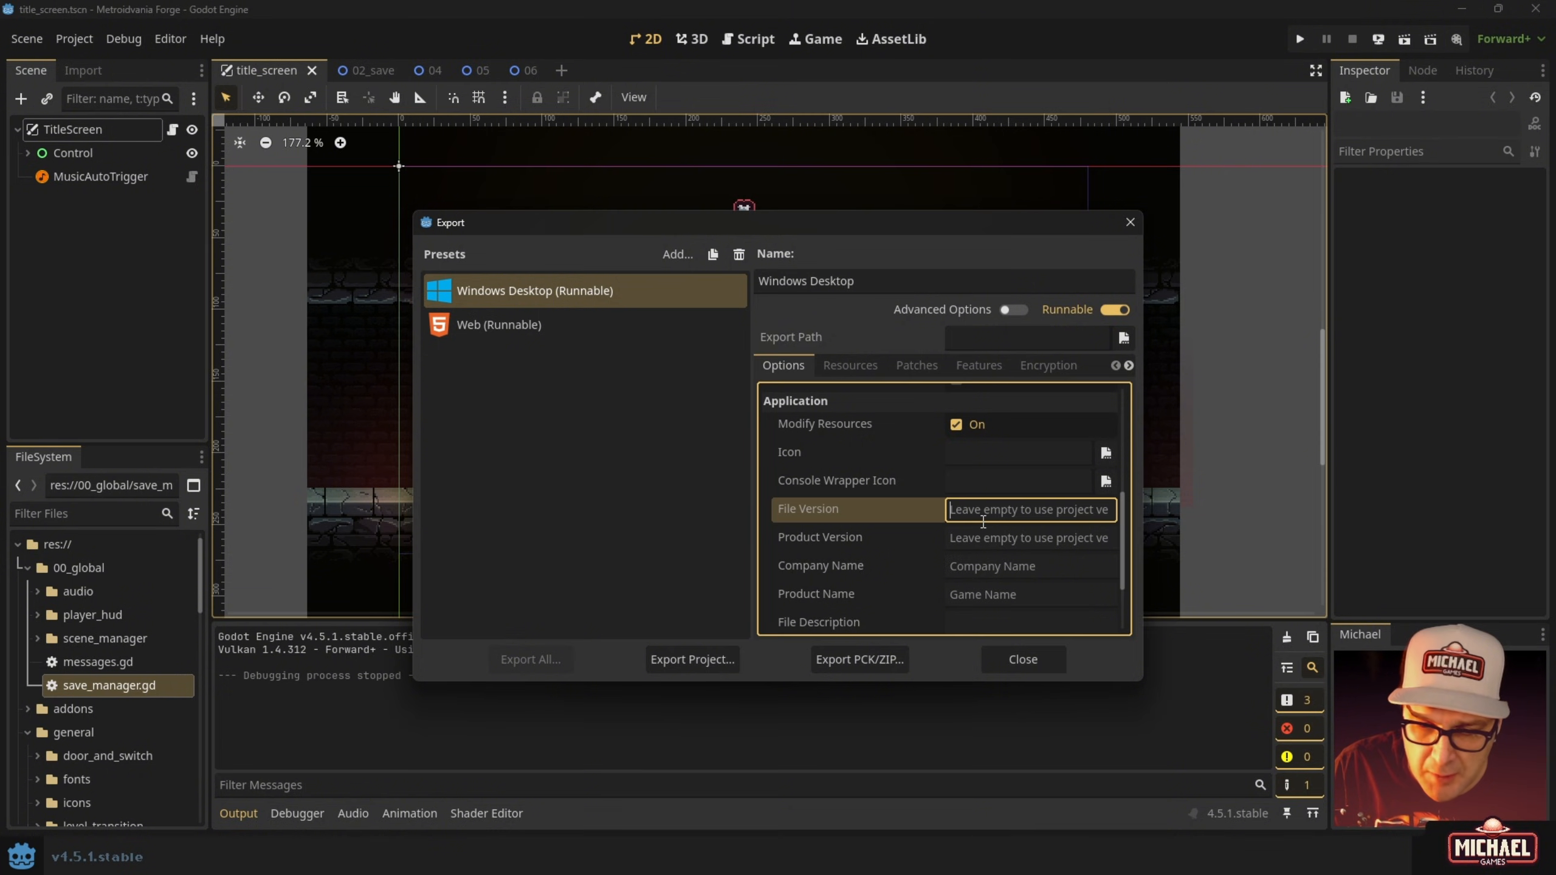
click(979, 537)
Enter the company name and set Product Name to 'Metroidvania Forge'.
click(974, 567)
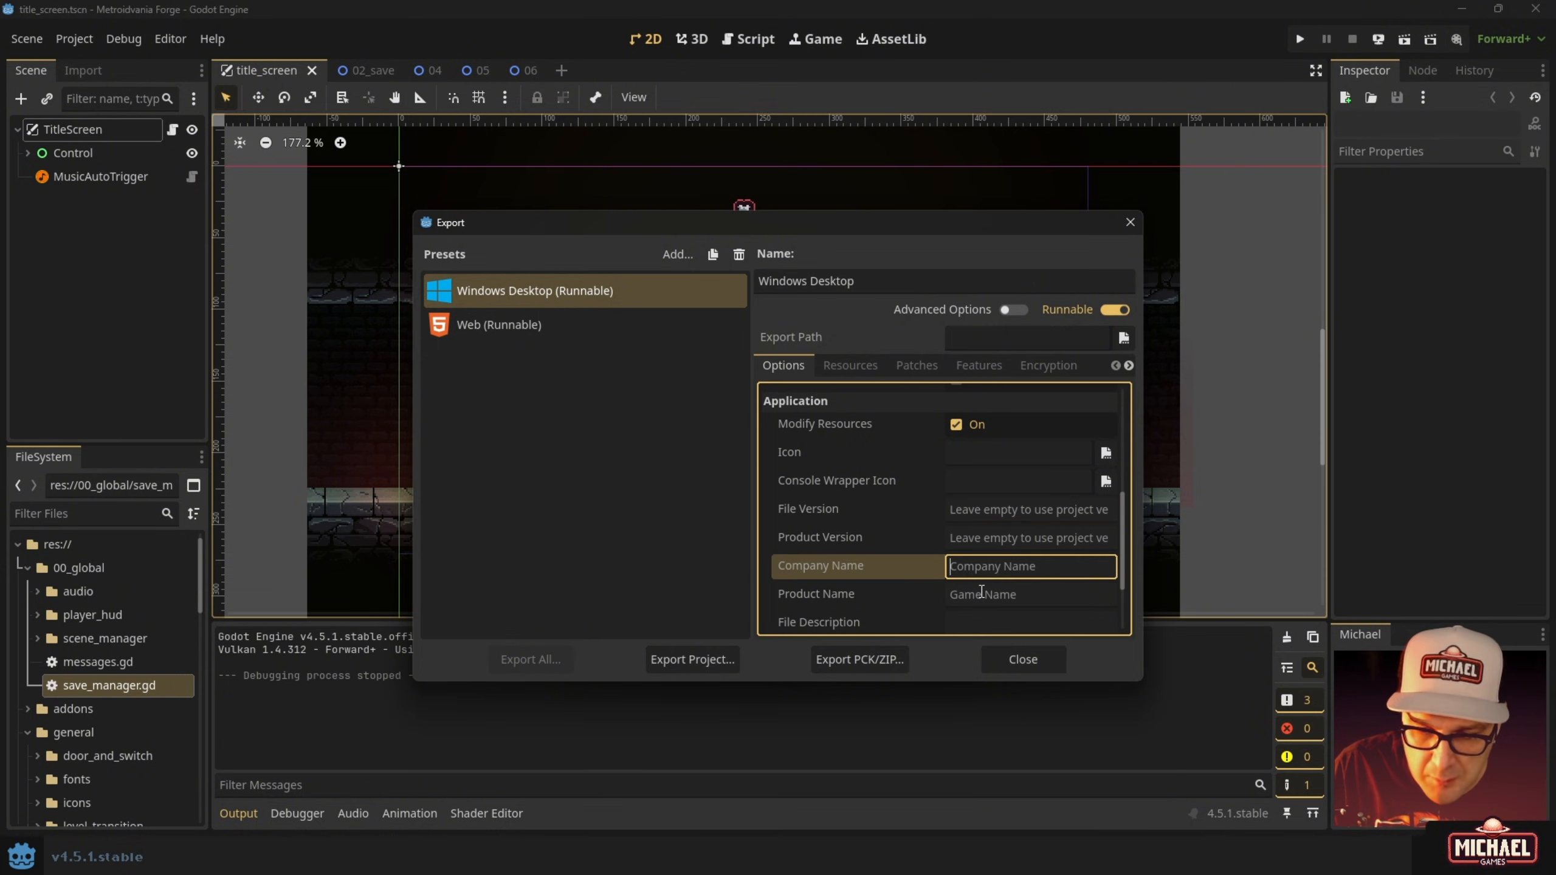
text(Mihcael)
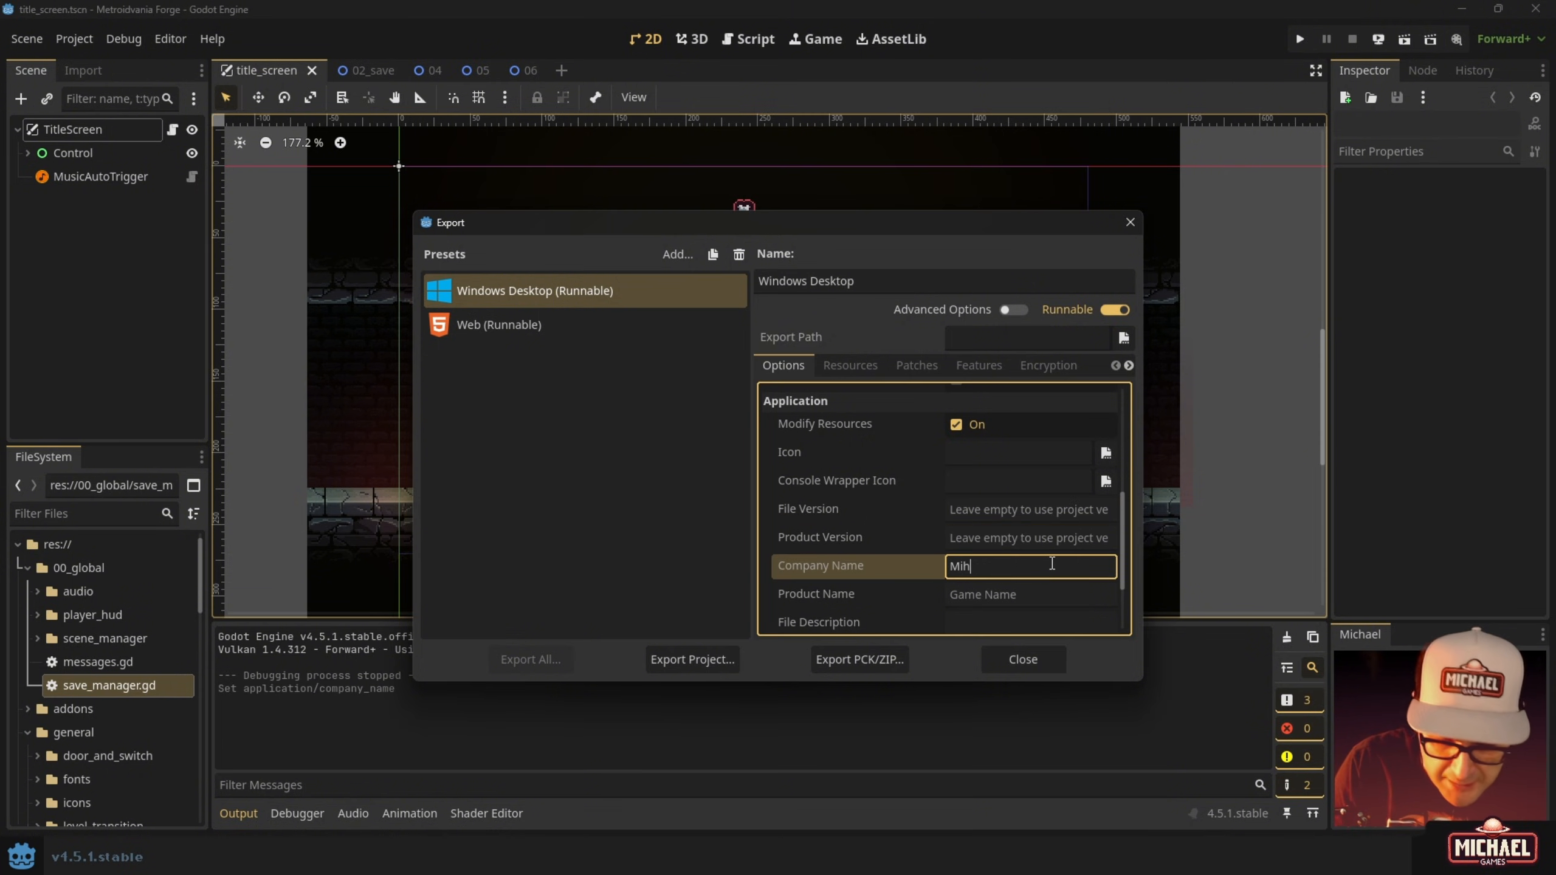
key(BackSpace)
key(BackSpace)
key(BackSpace)
key(BackSpace)
text(chael Games)
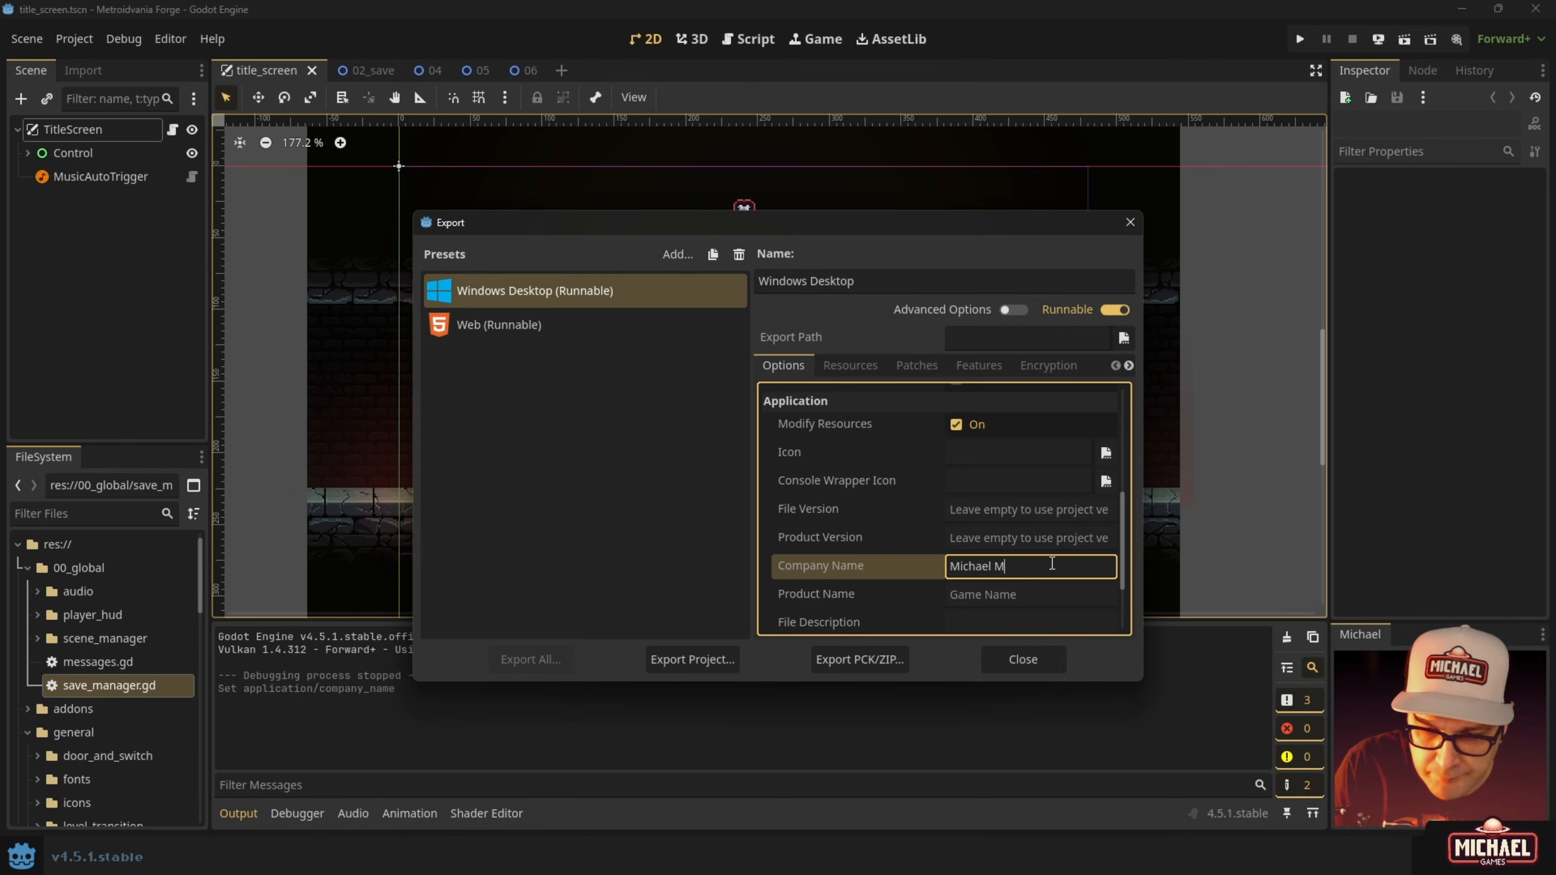
key(Tab)
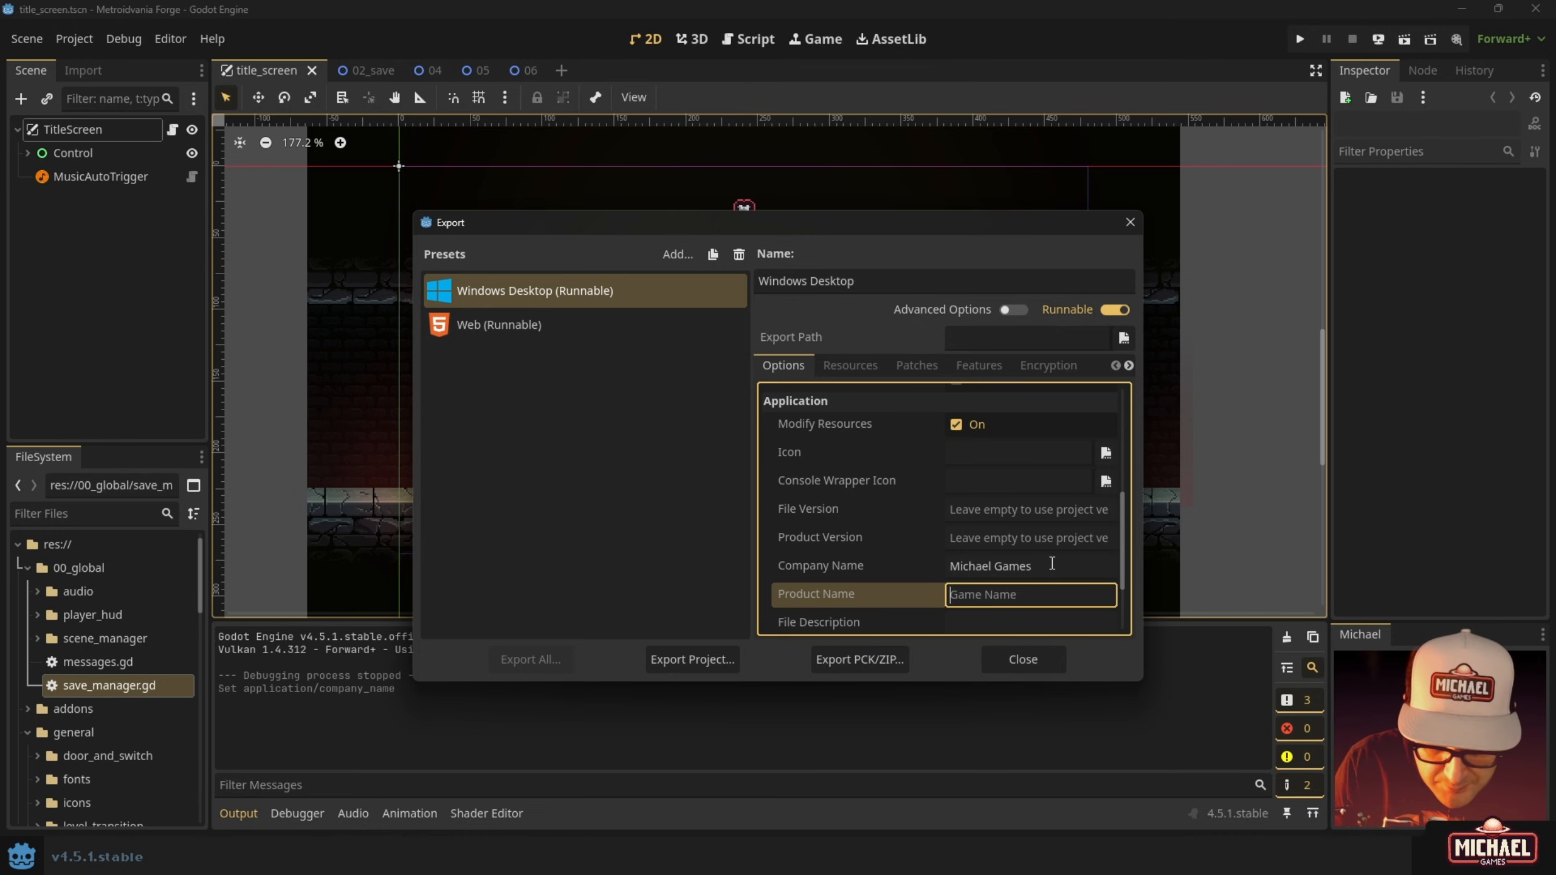
text(Metroidva)
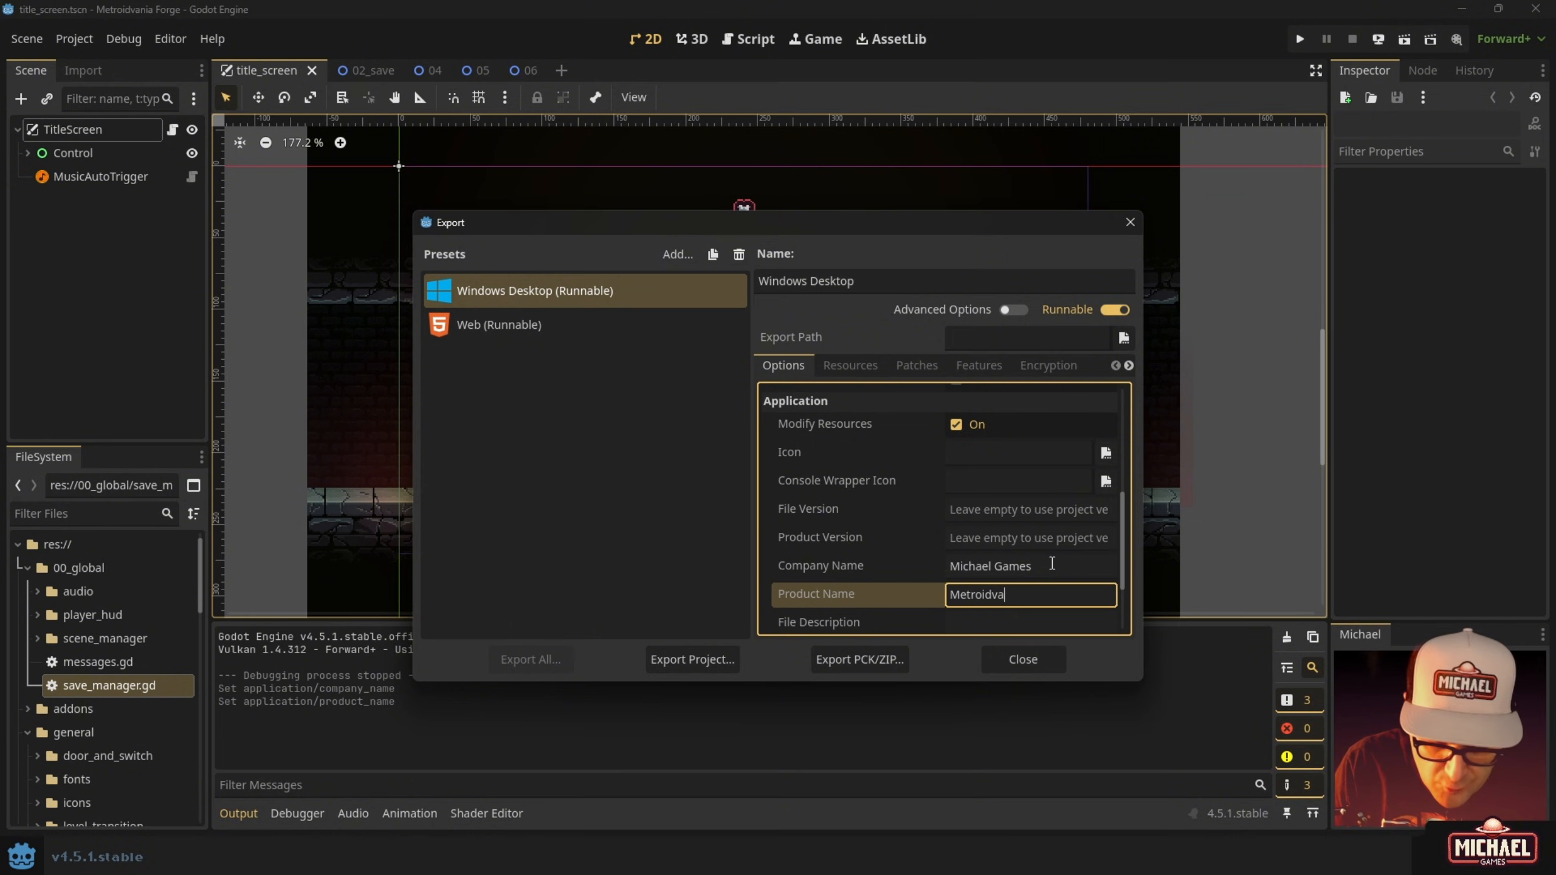
text(nia Forge)
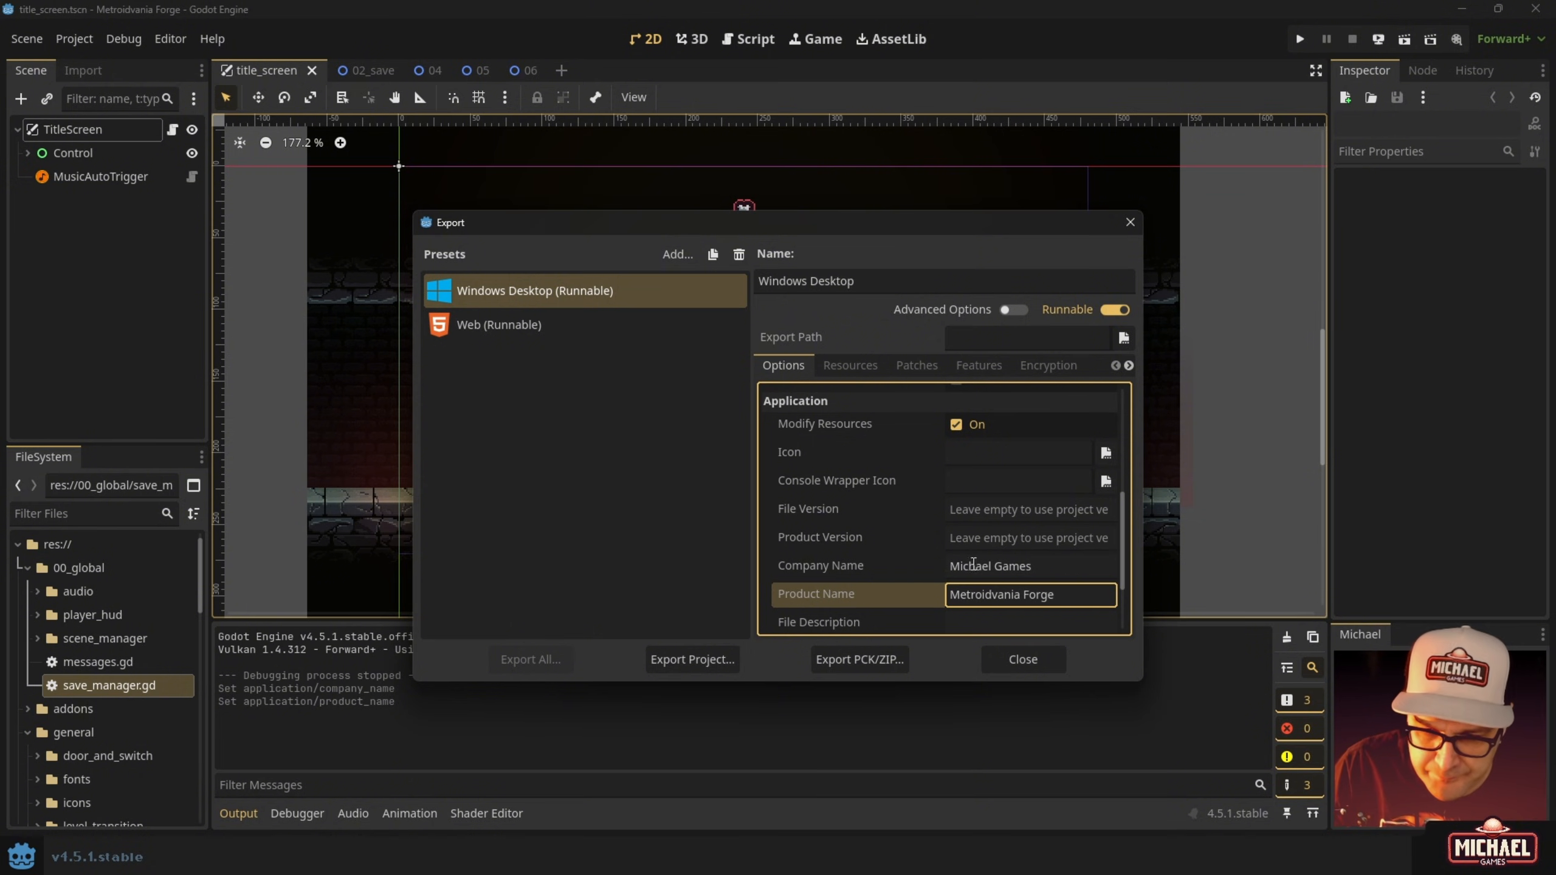
scroll(981, 554, down, 3)
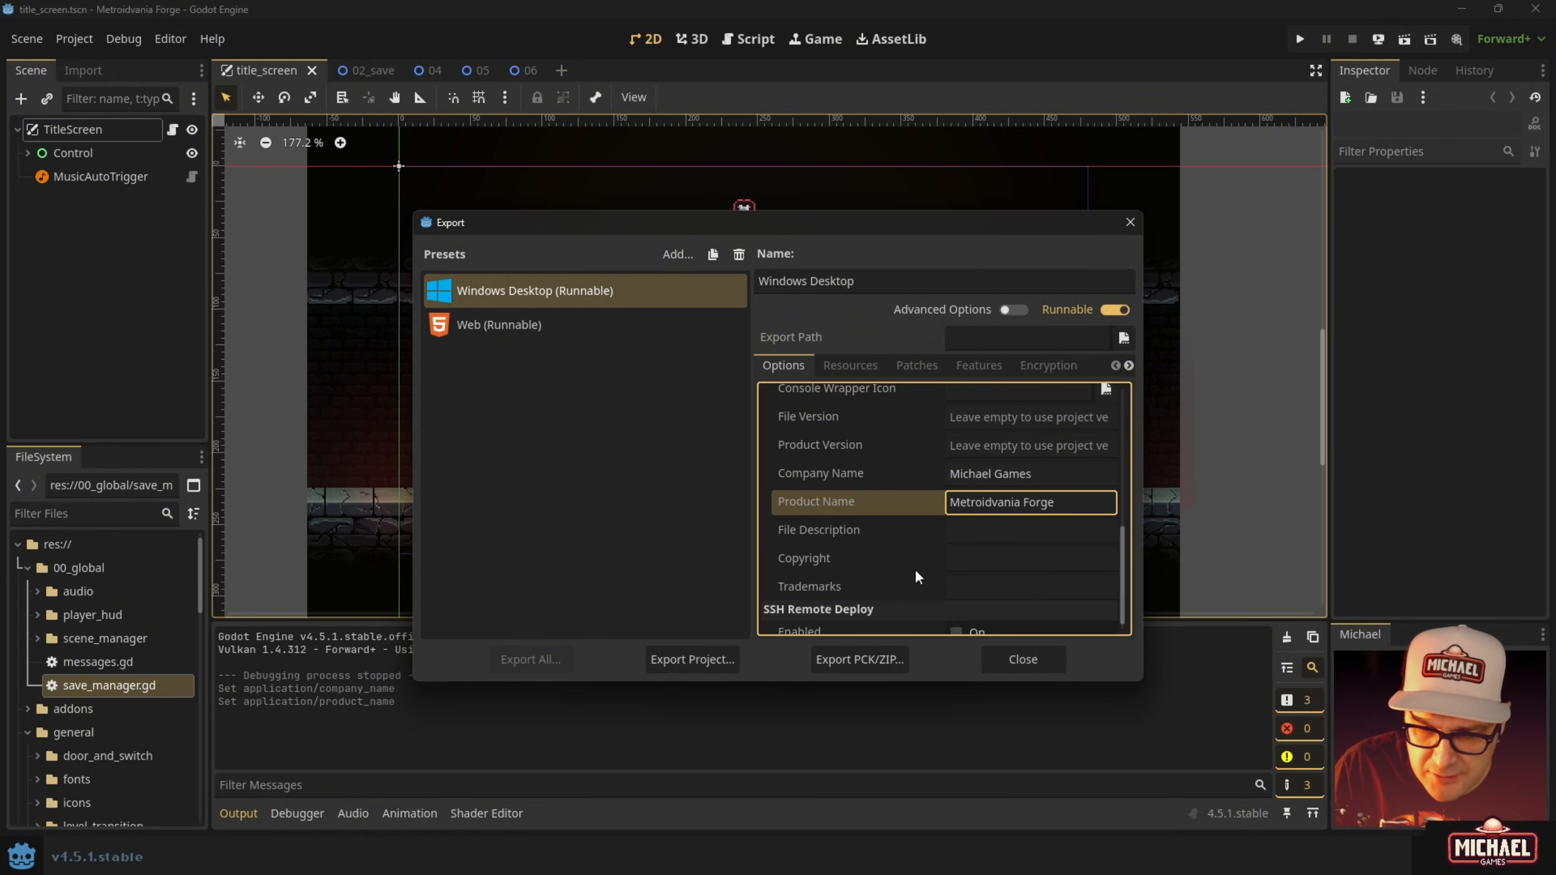
scroll(974, 492, up, 15)
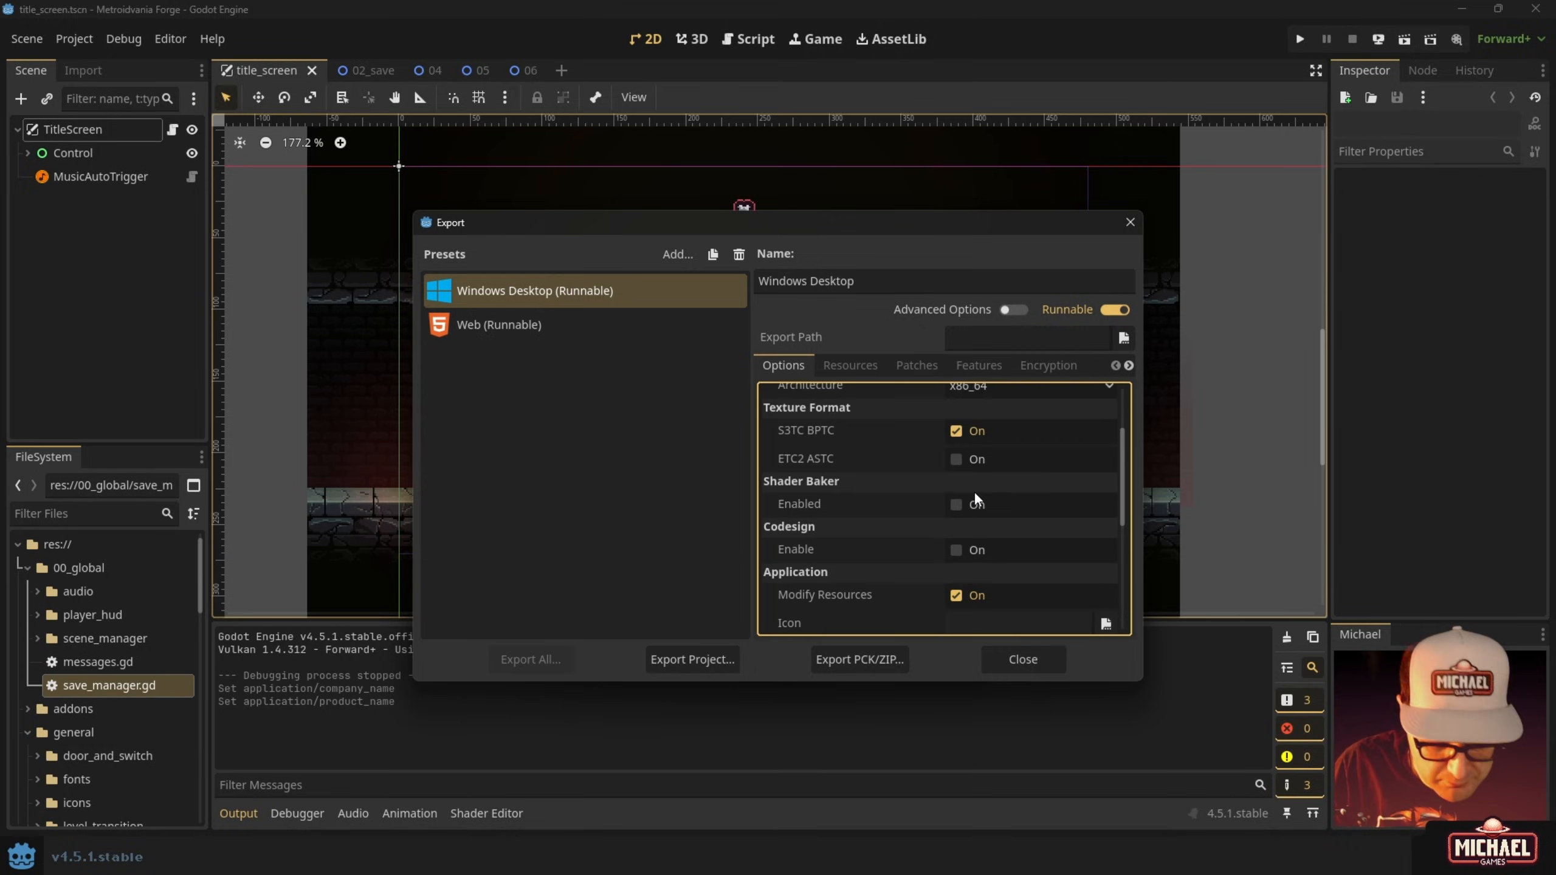
Select the Web (Runnable) preset to show its export options.
click(549, 314)
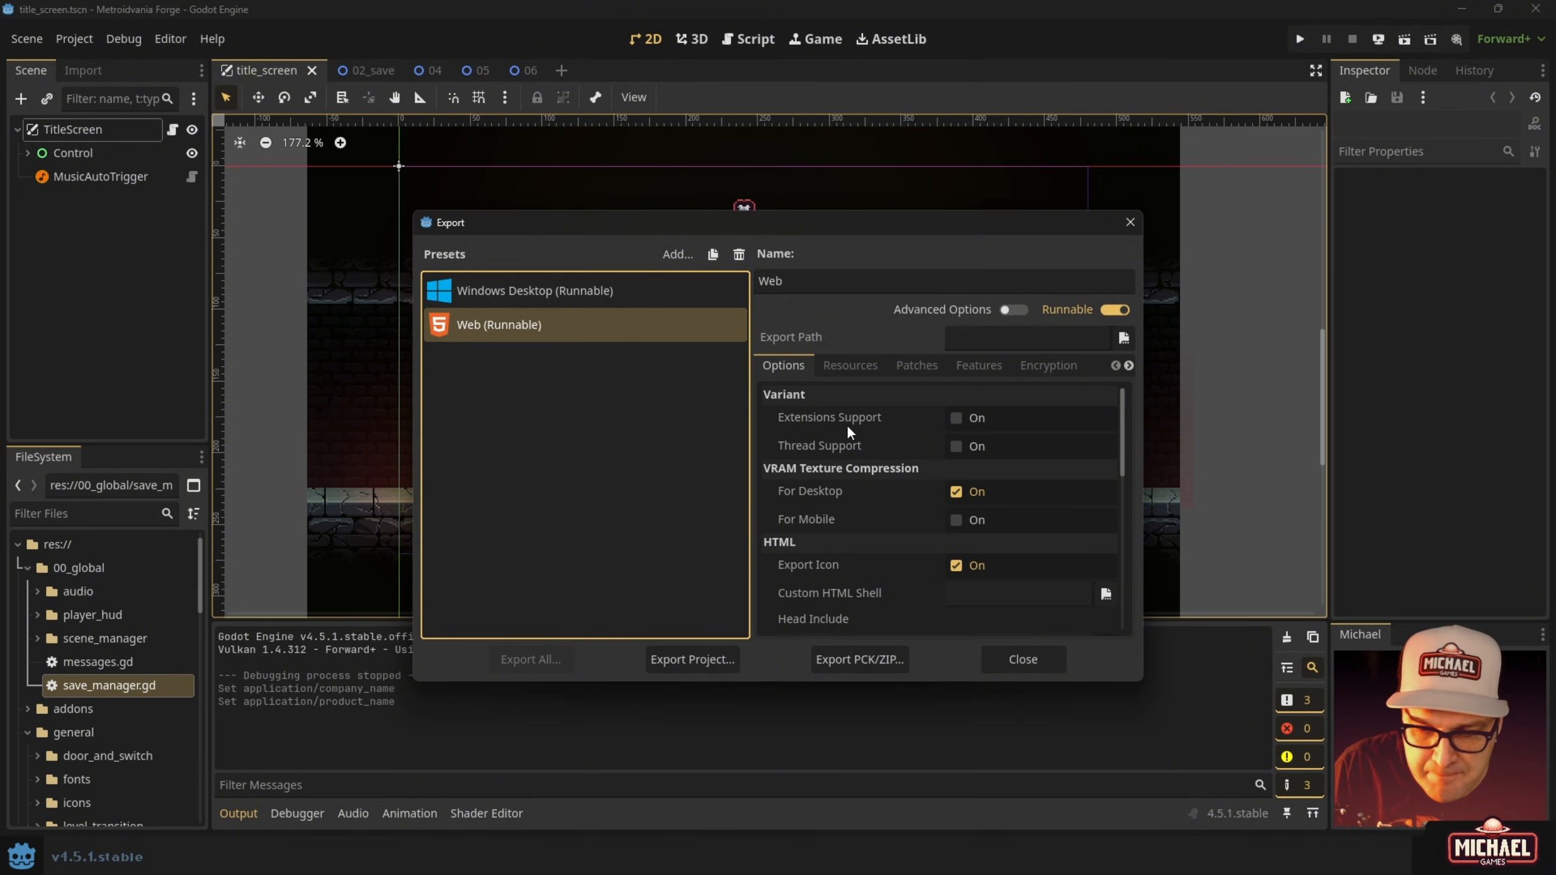
scroll(848, 431, down, 1)
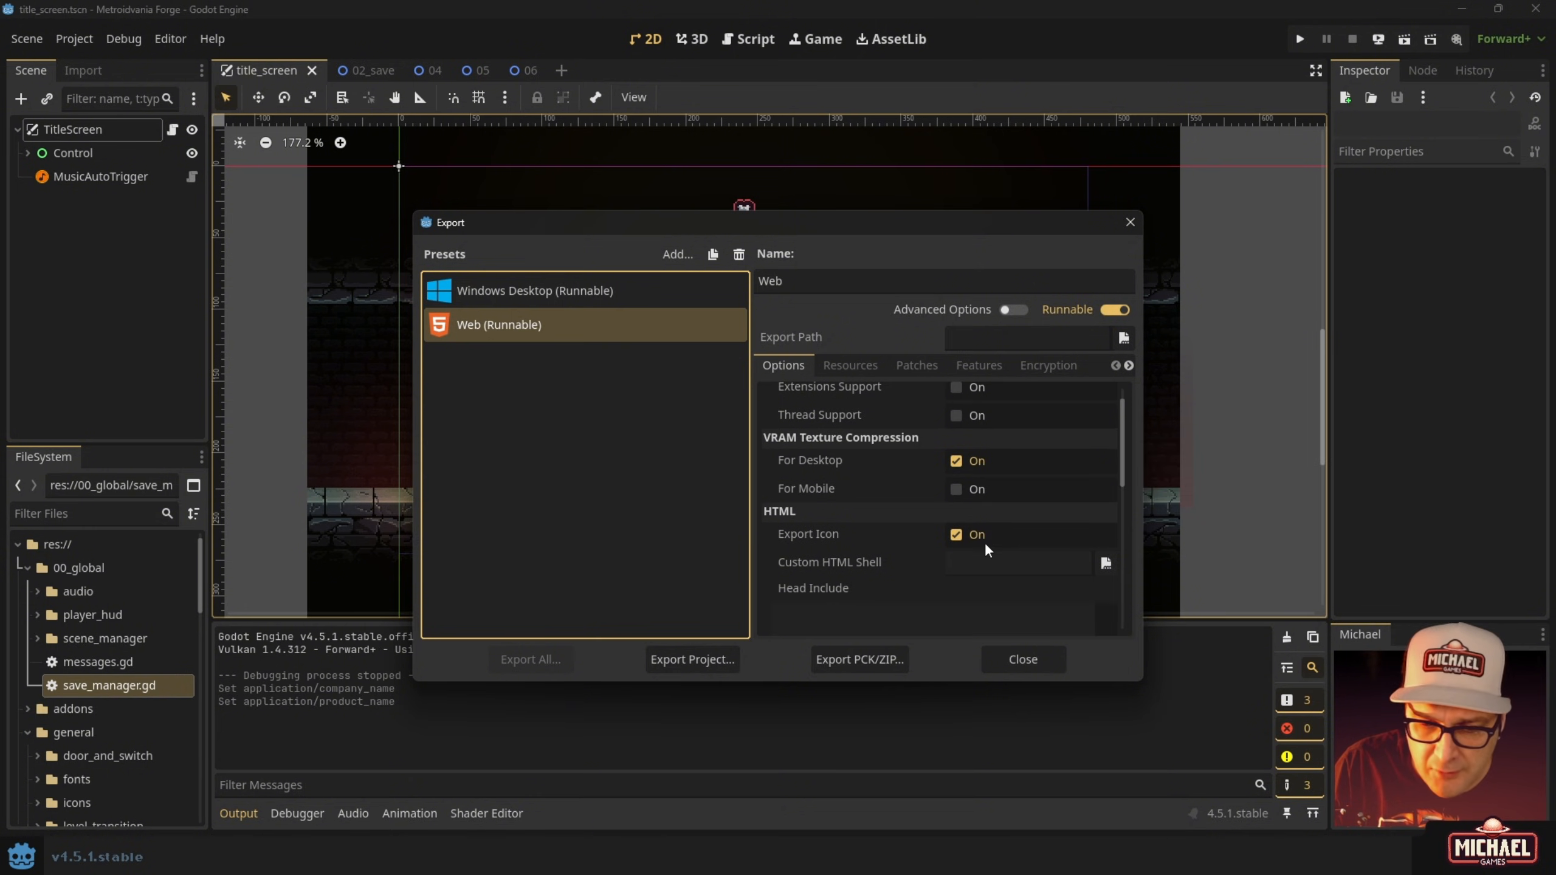
click(987, 566)
scroll(955, 567, down, 2)
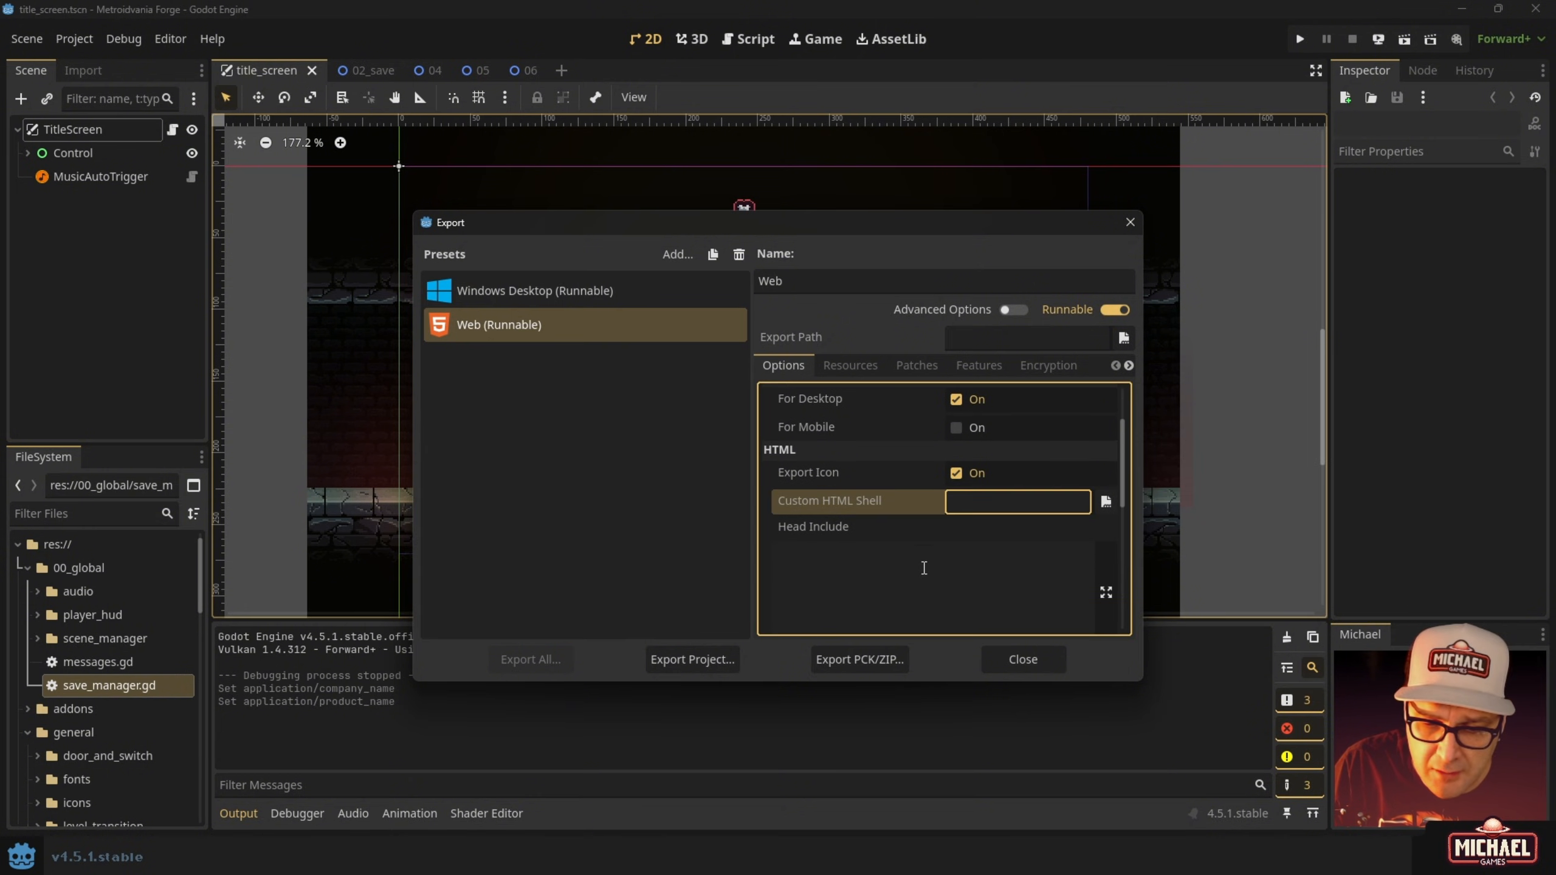
click(859, 560)
scroll(861, 559, down, 4)
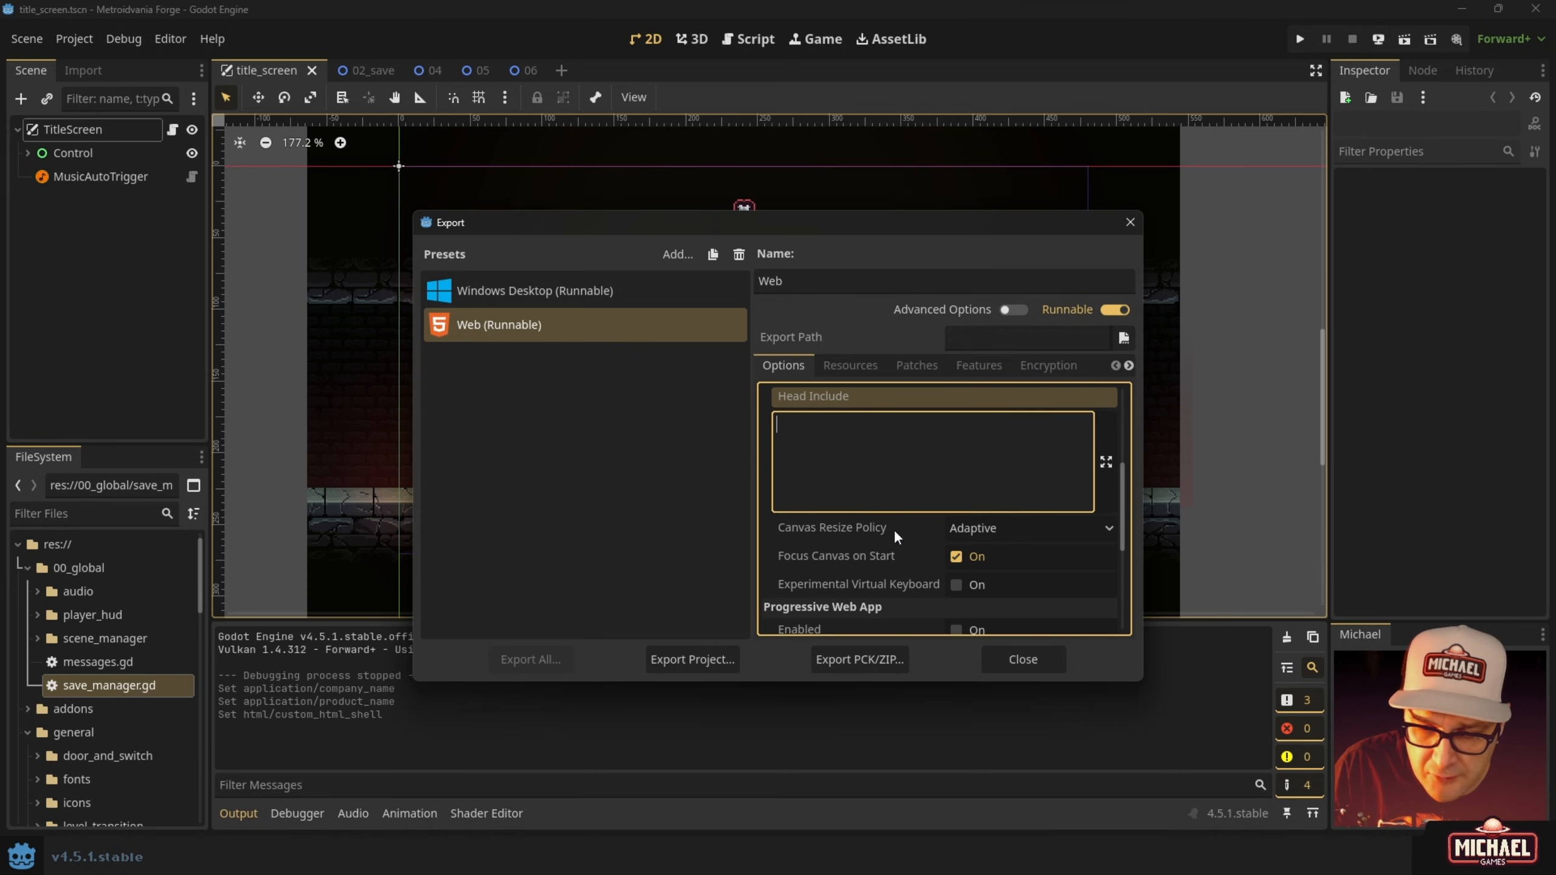
scroll(894, 533, down, 4)
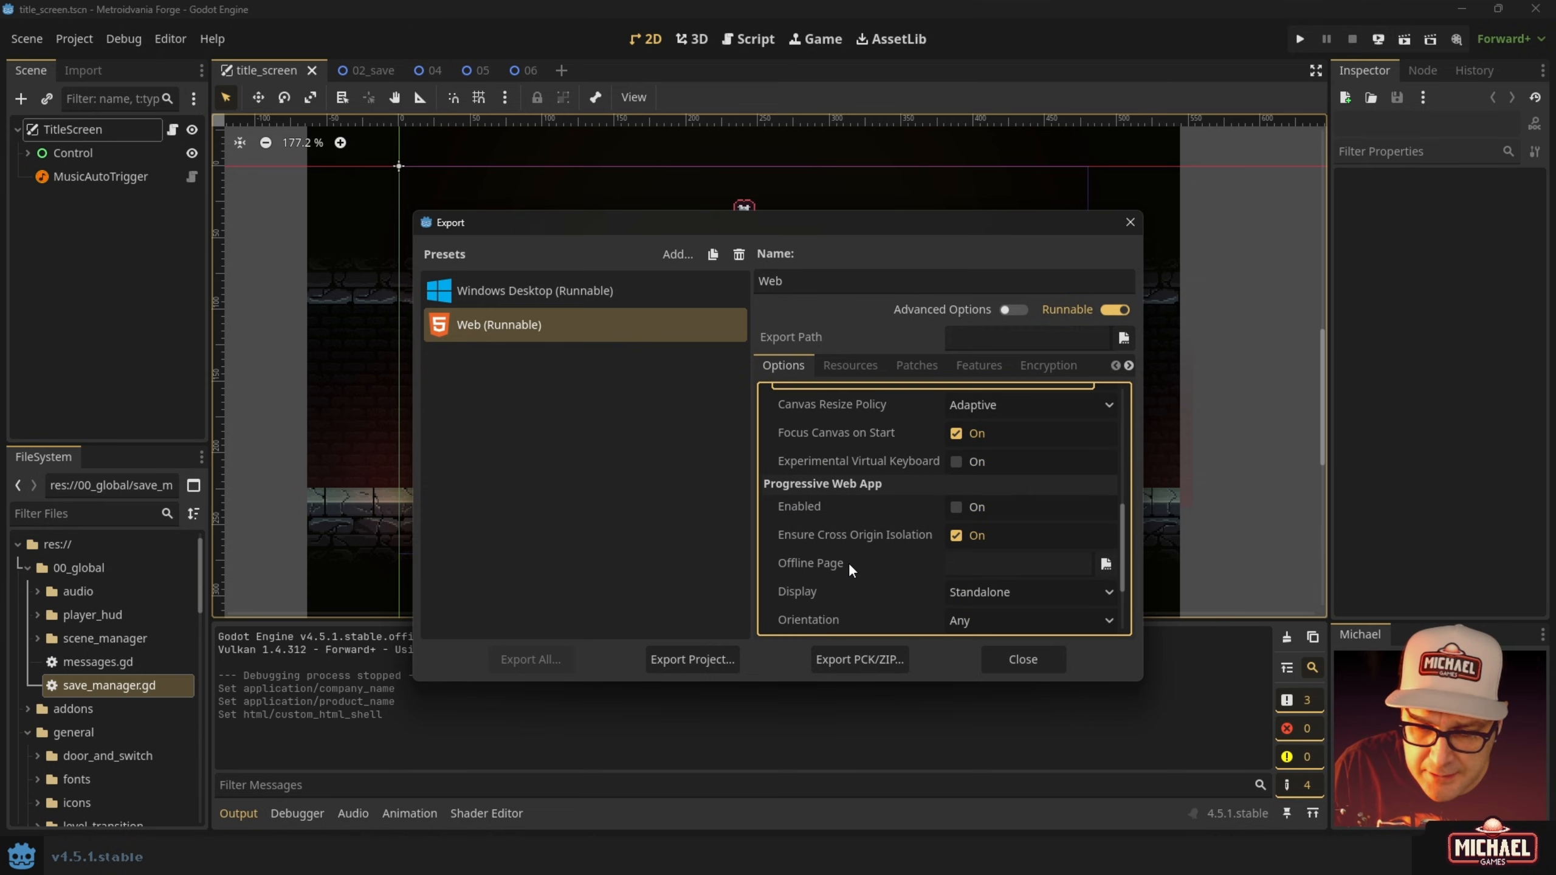
scroll(849, 569, down, 2)
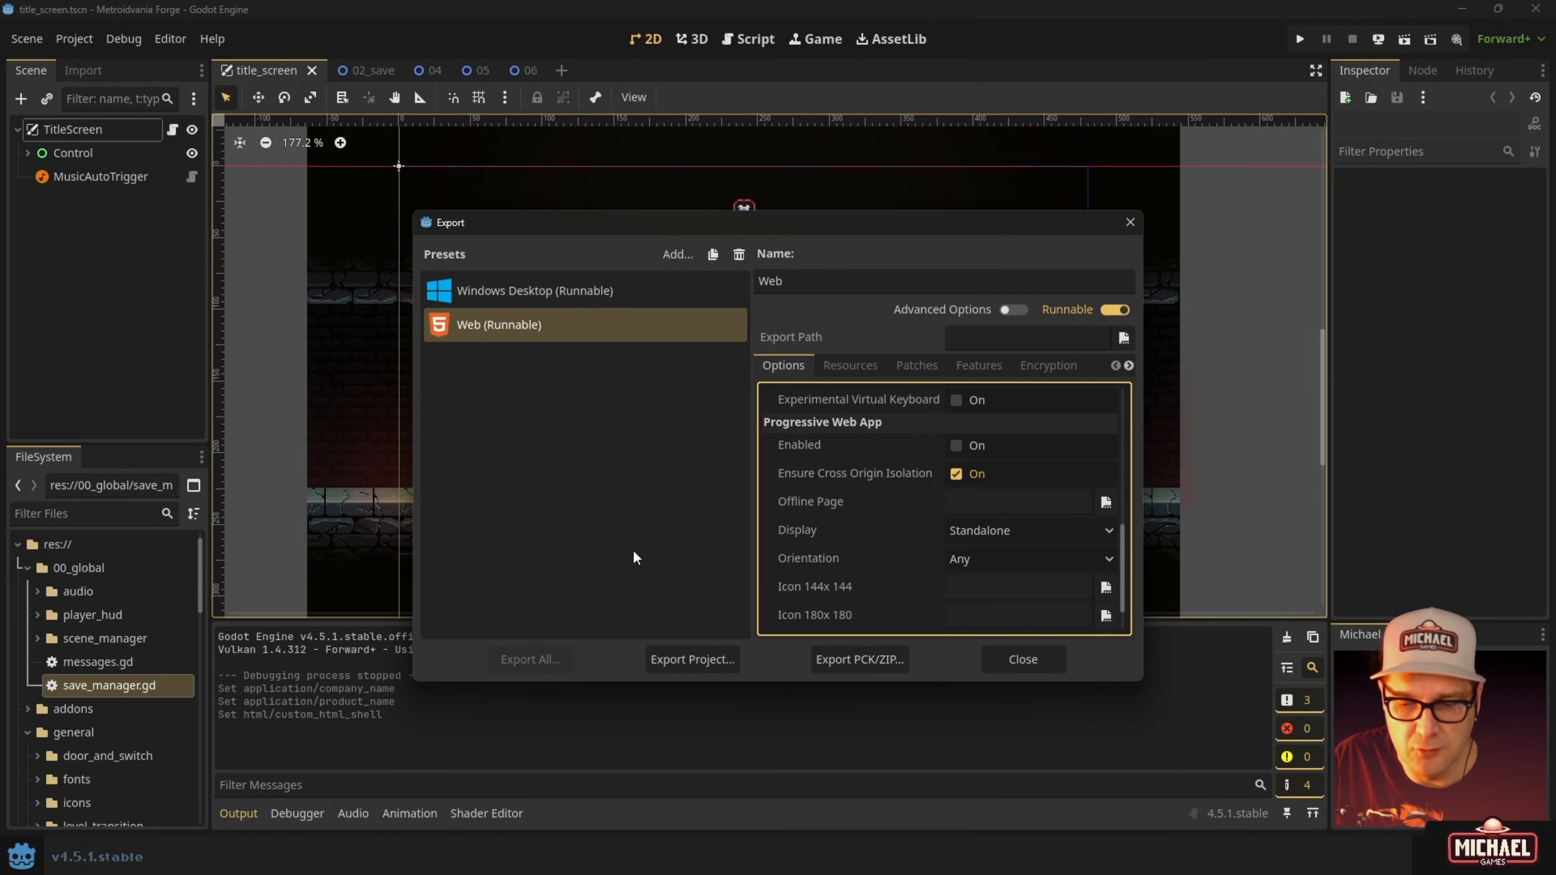
scroll(913, 506, down, 2)
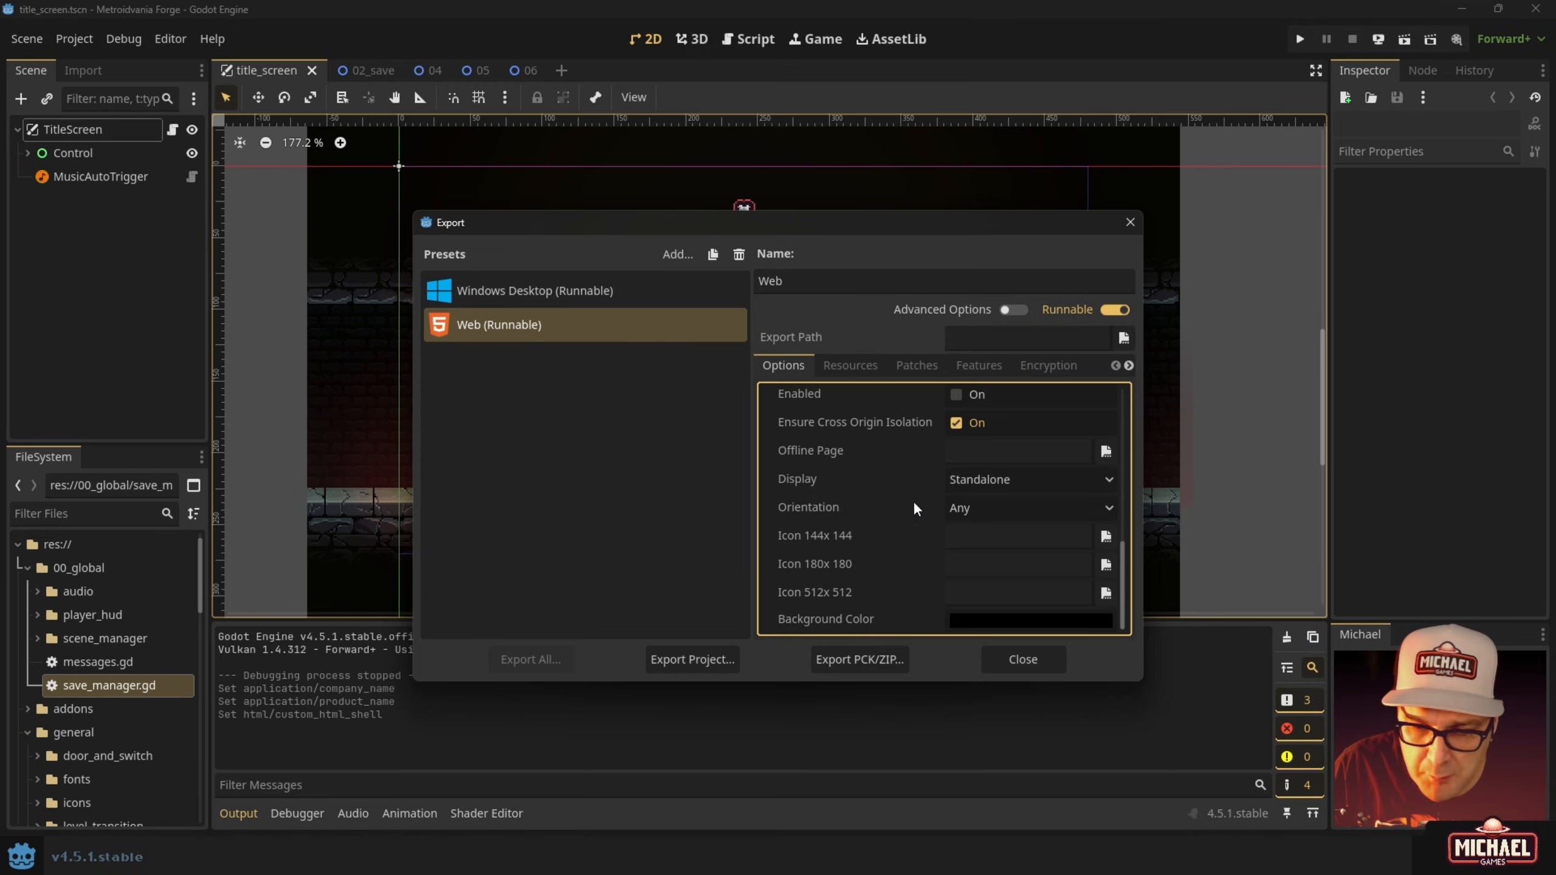
scroll(913, 507, up, 10)
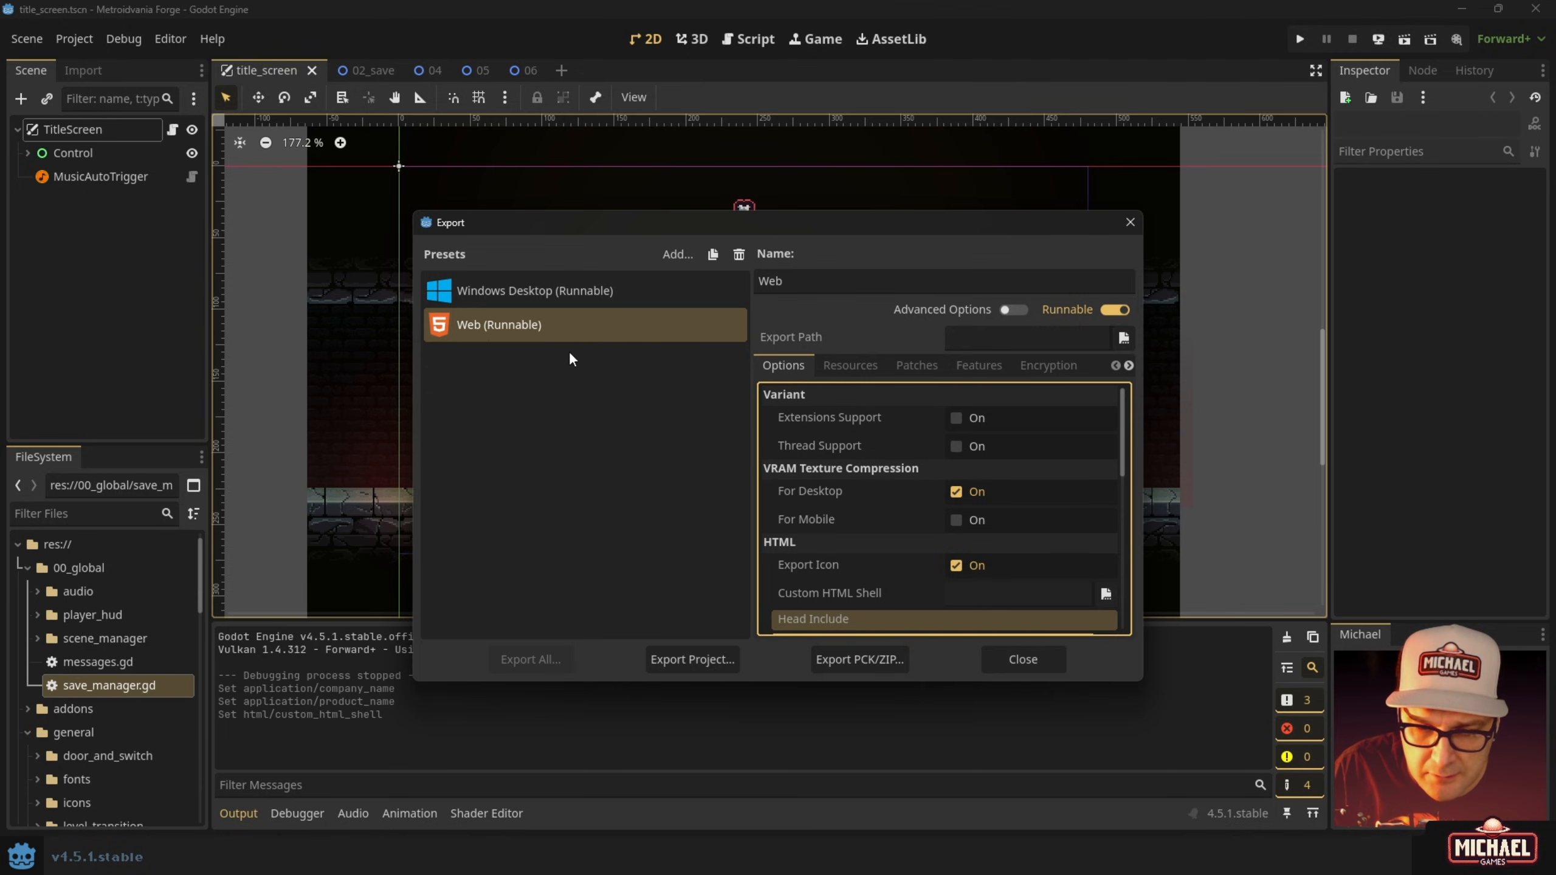
Reselect the Windows Desktop (Runnable) preset and start Export Project.
click(525, 294)
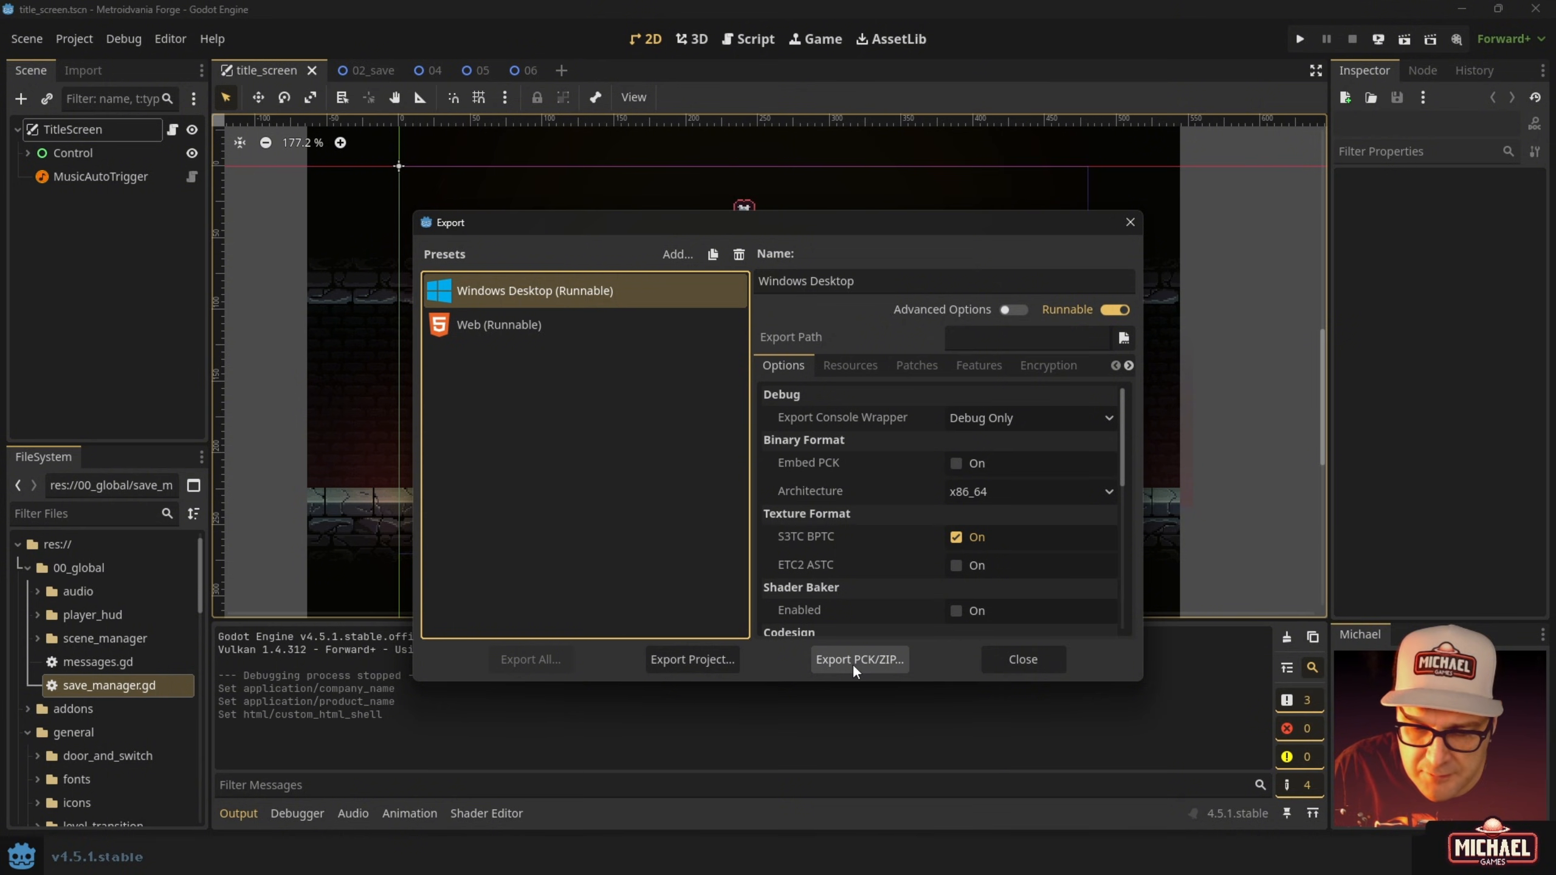
click(717, 662)
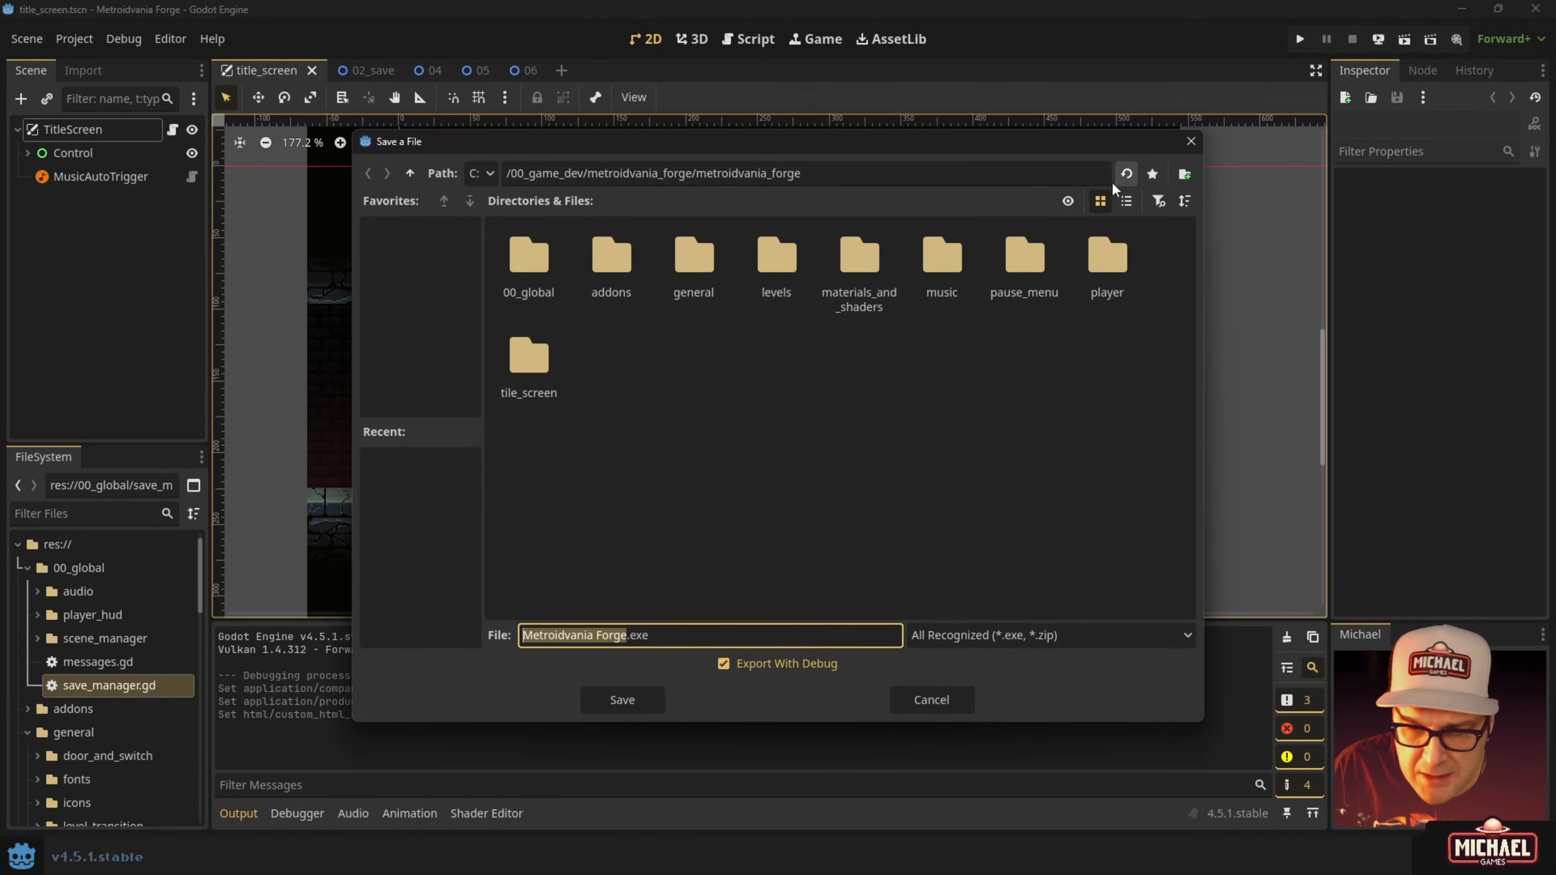
Create a new 'builds' folder one level above the project files.
click(407, 175)
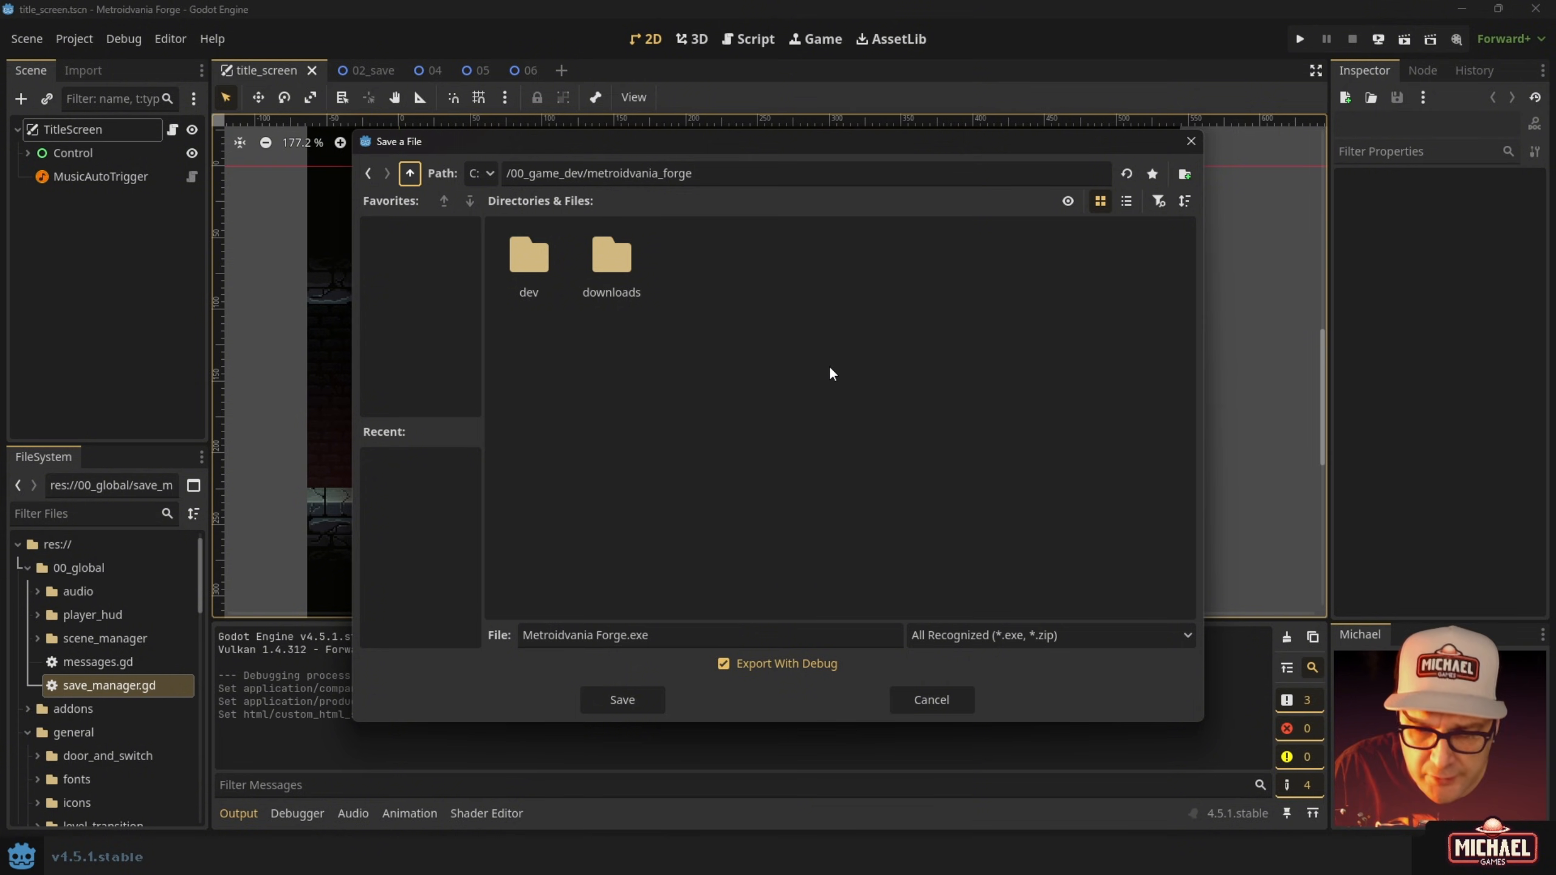
click(1190, 173)
text(builds)
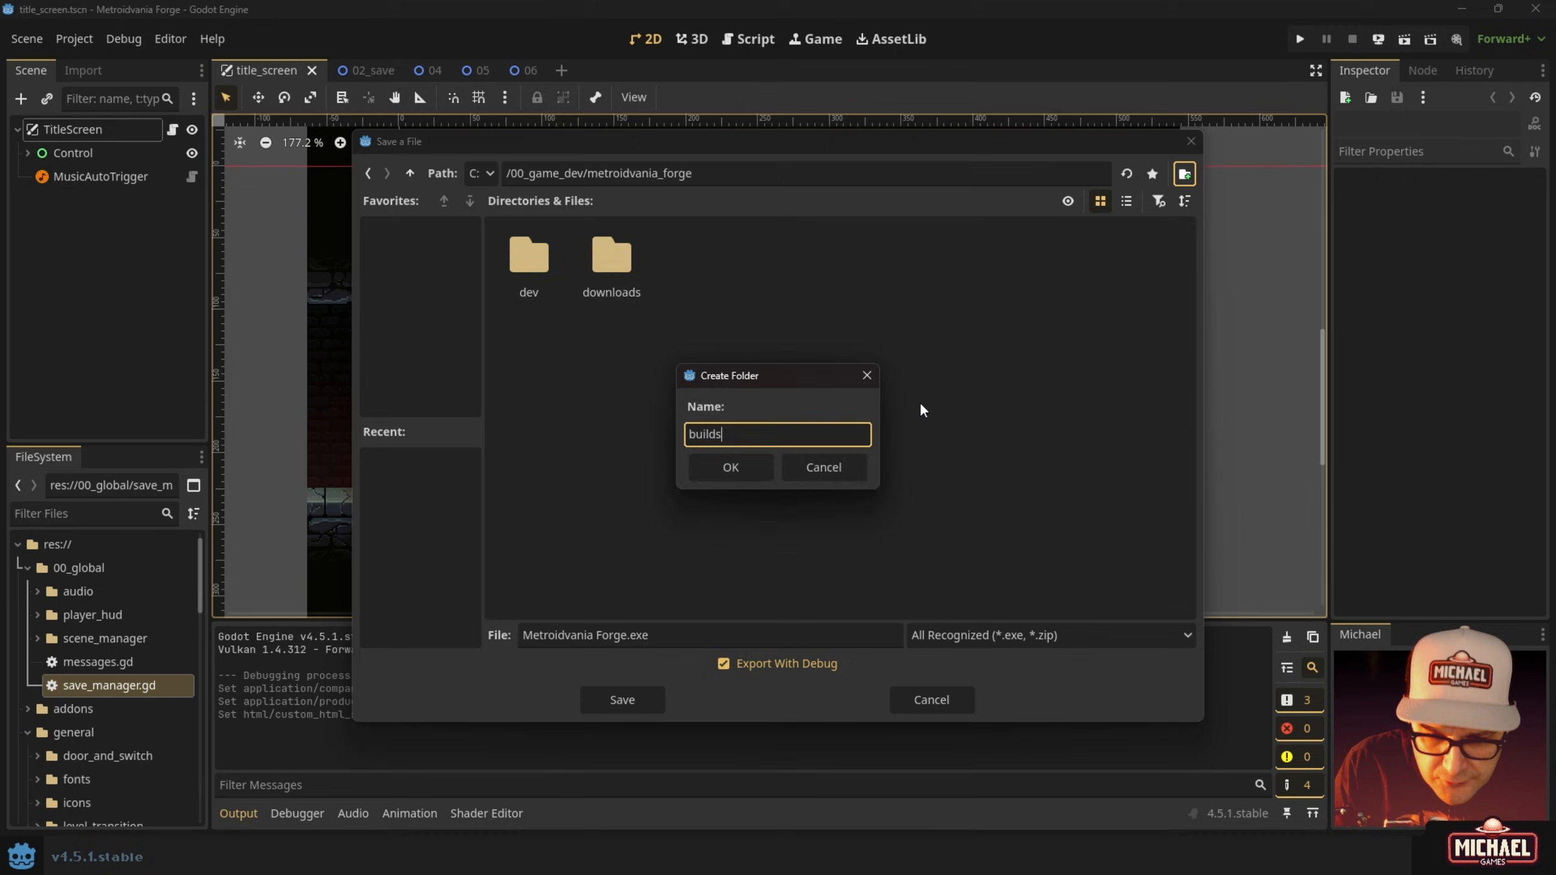
key(Return)
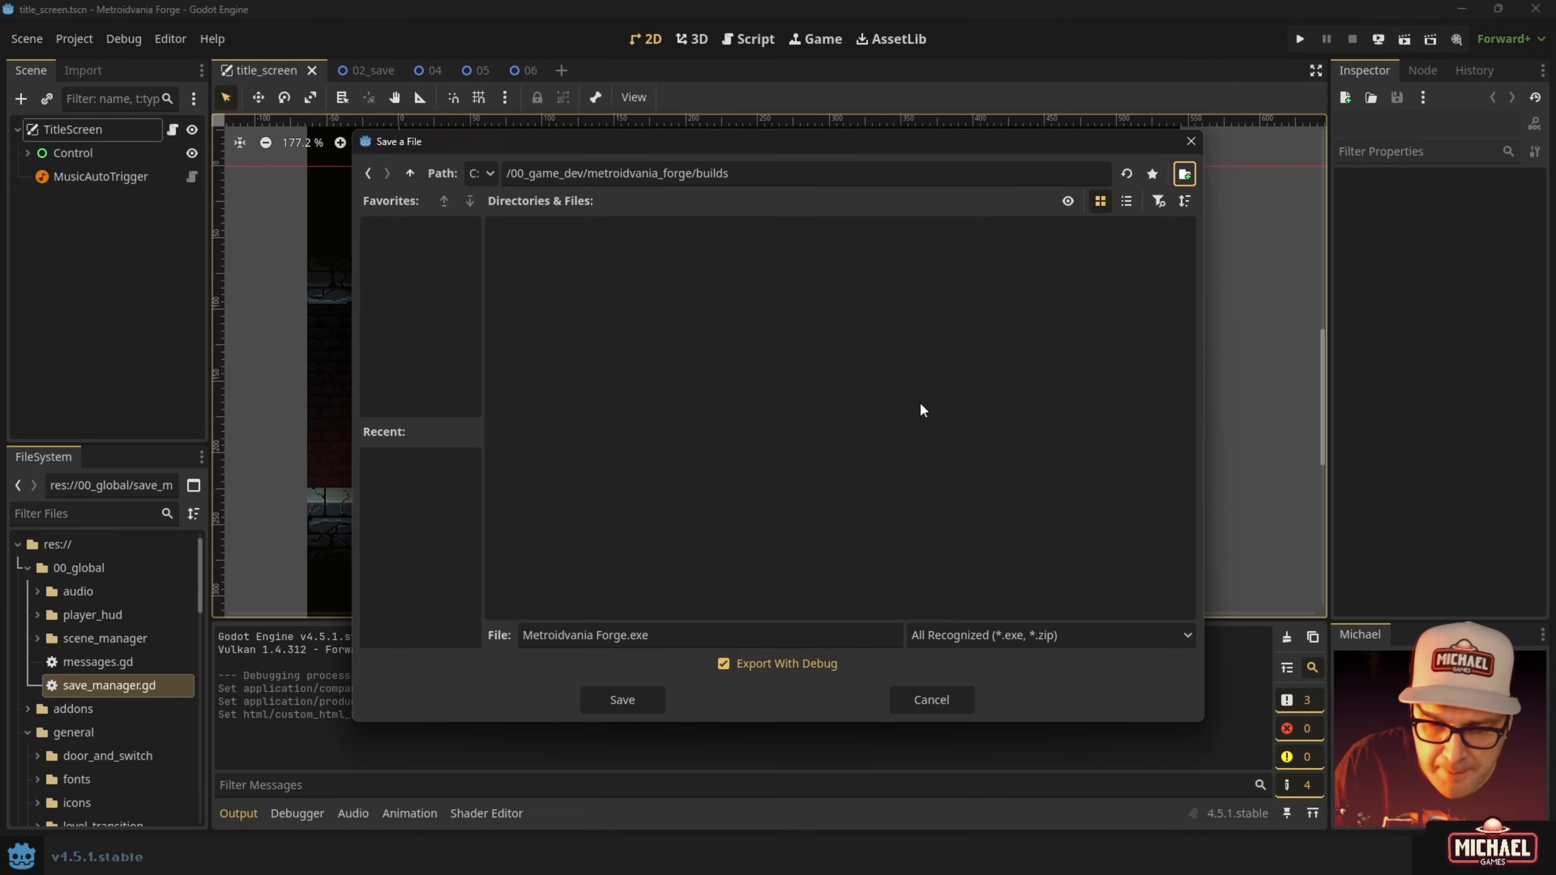
Save the debug export as 'Metroidvania Forge - DEBUG.exe' and close the export window.
click(682, 635)
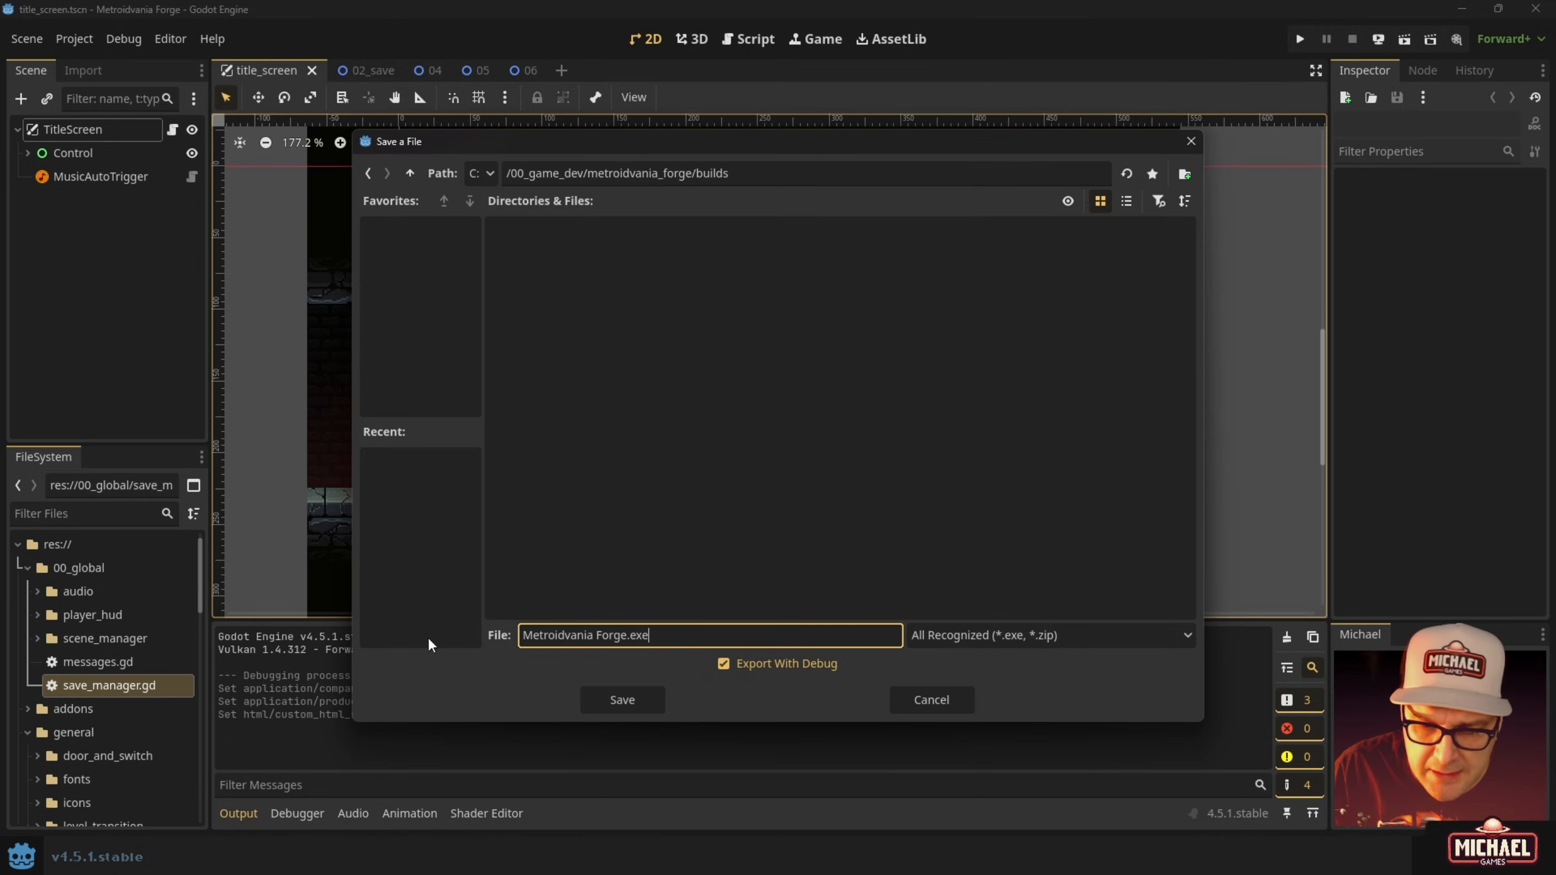
click(629, 635)
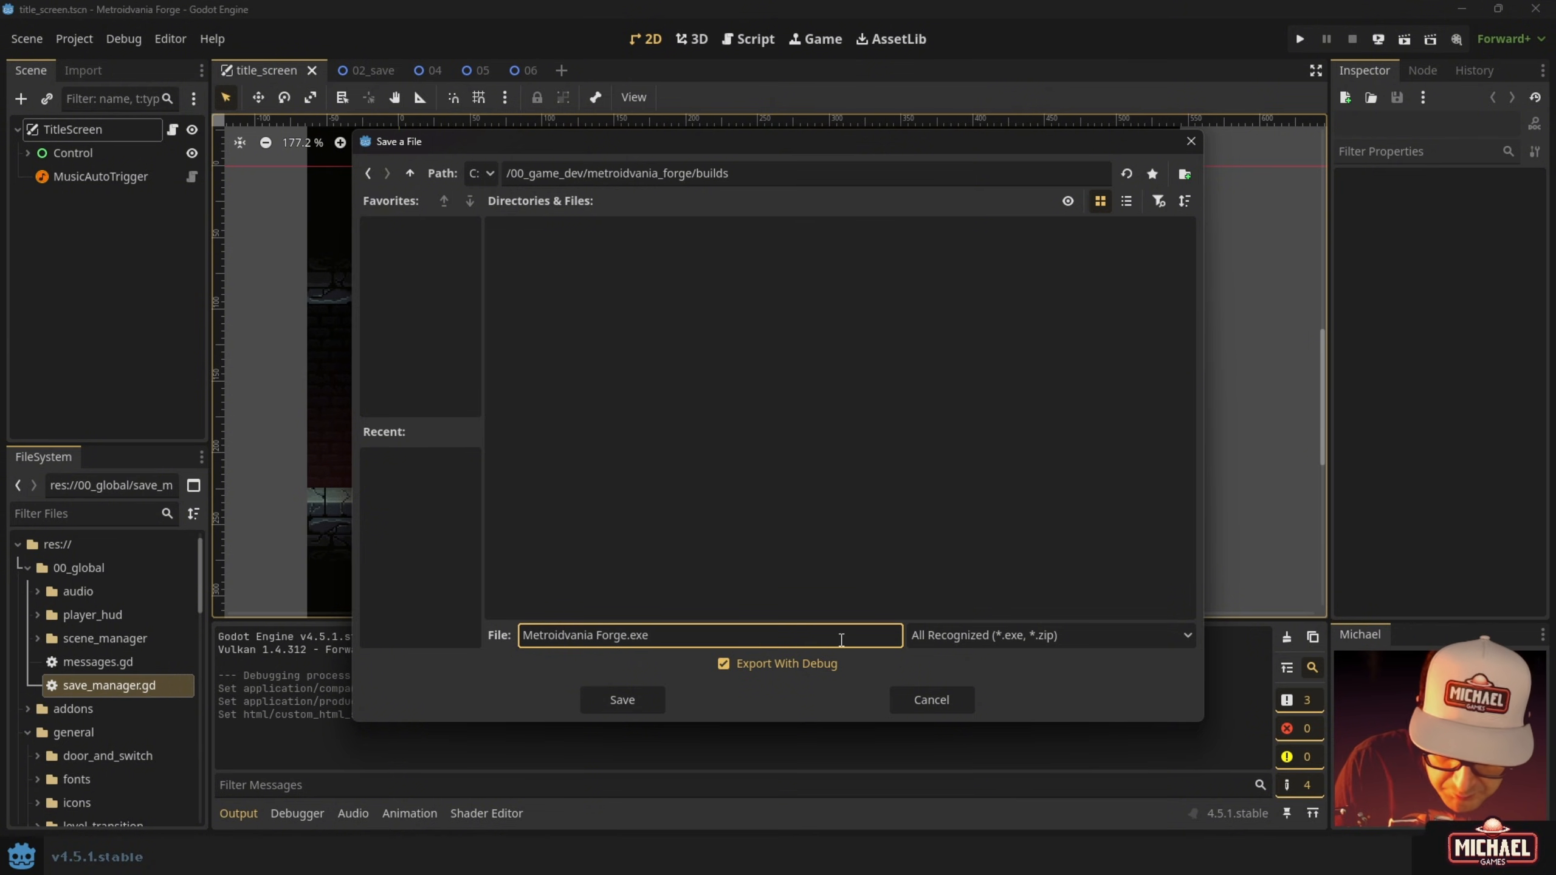
text(- DEBUG)
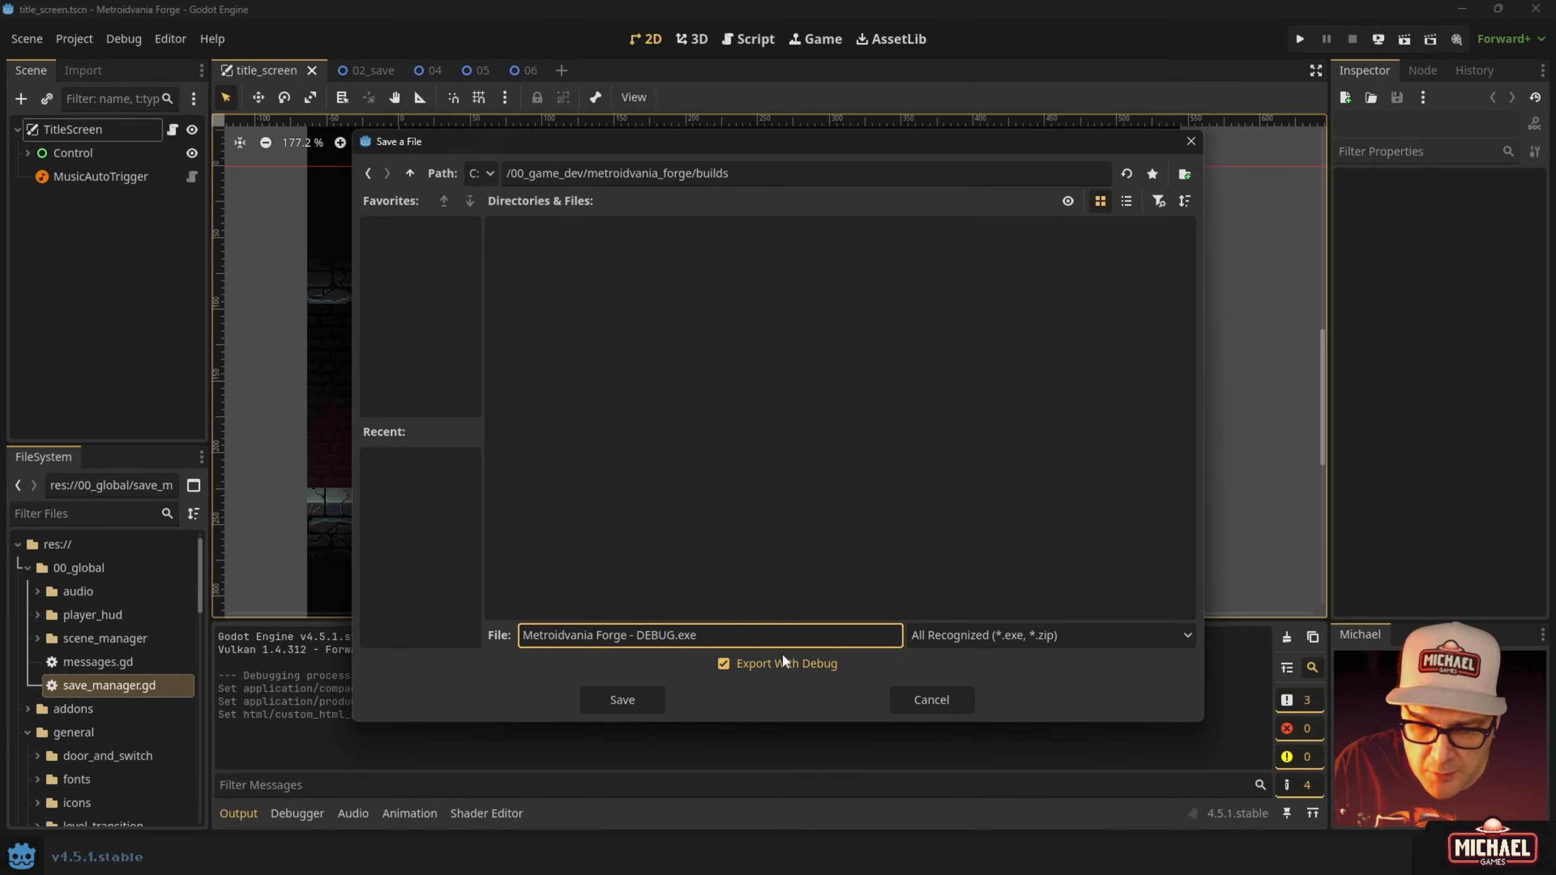
click(607, 703)
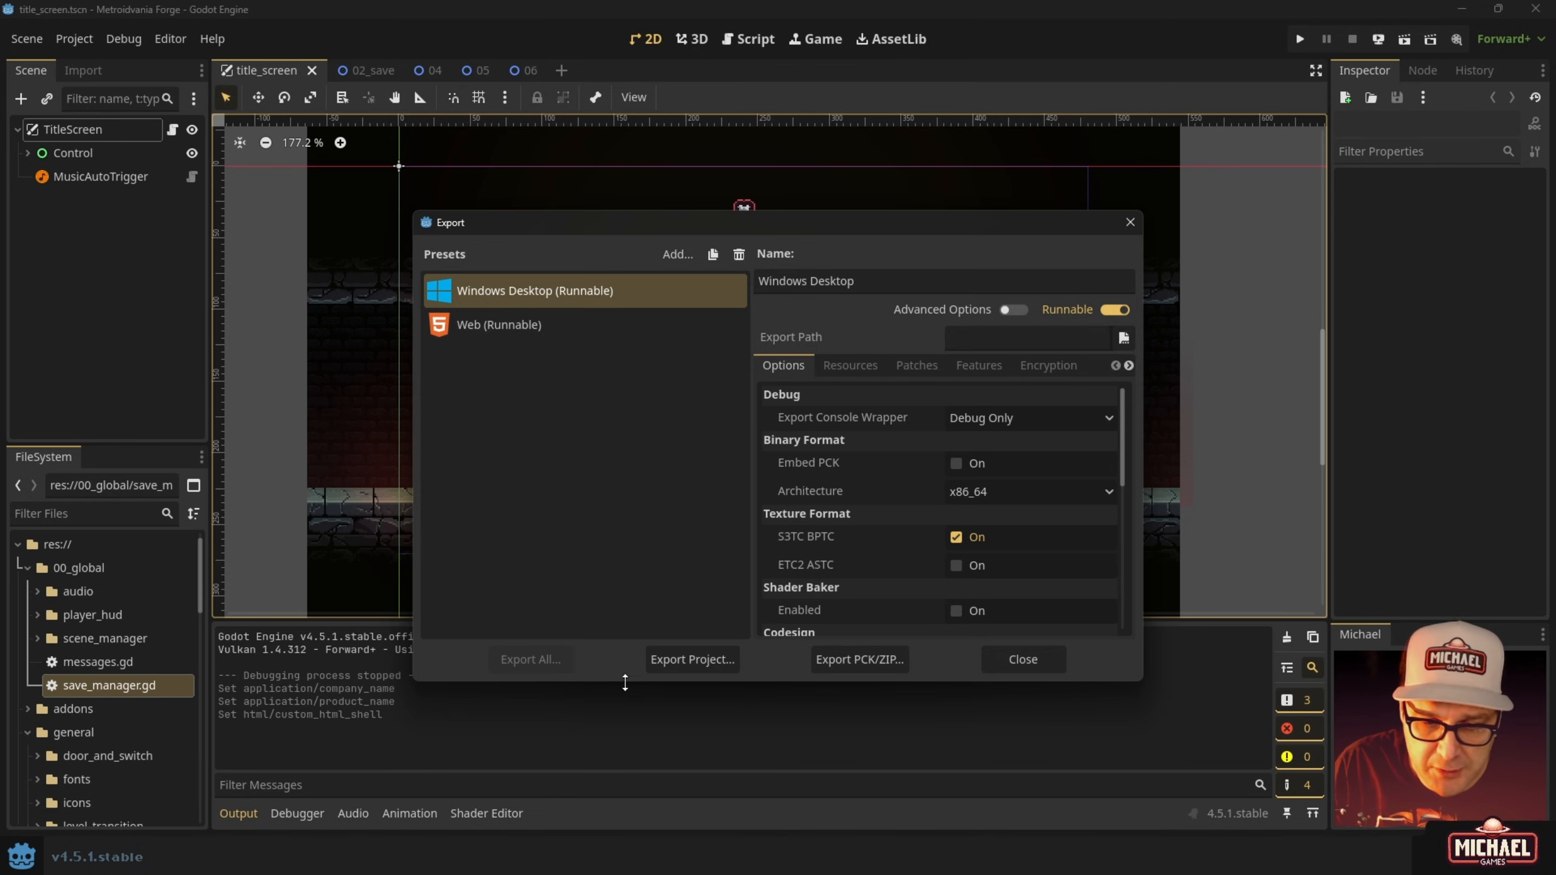
click(1023, 659)
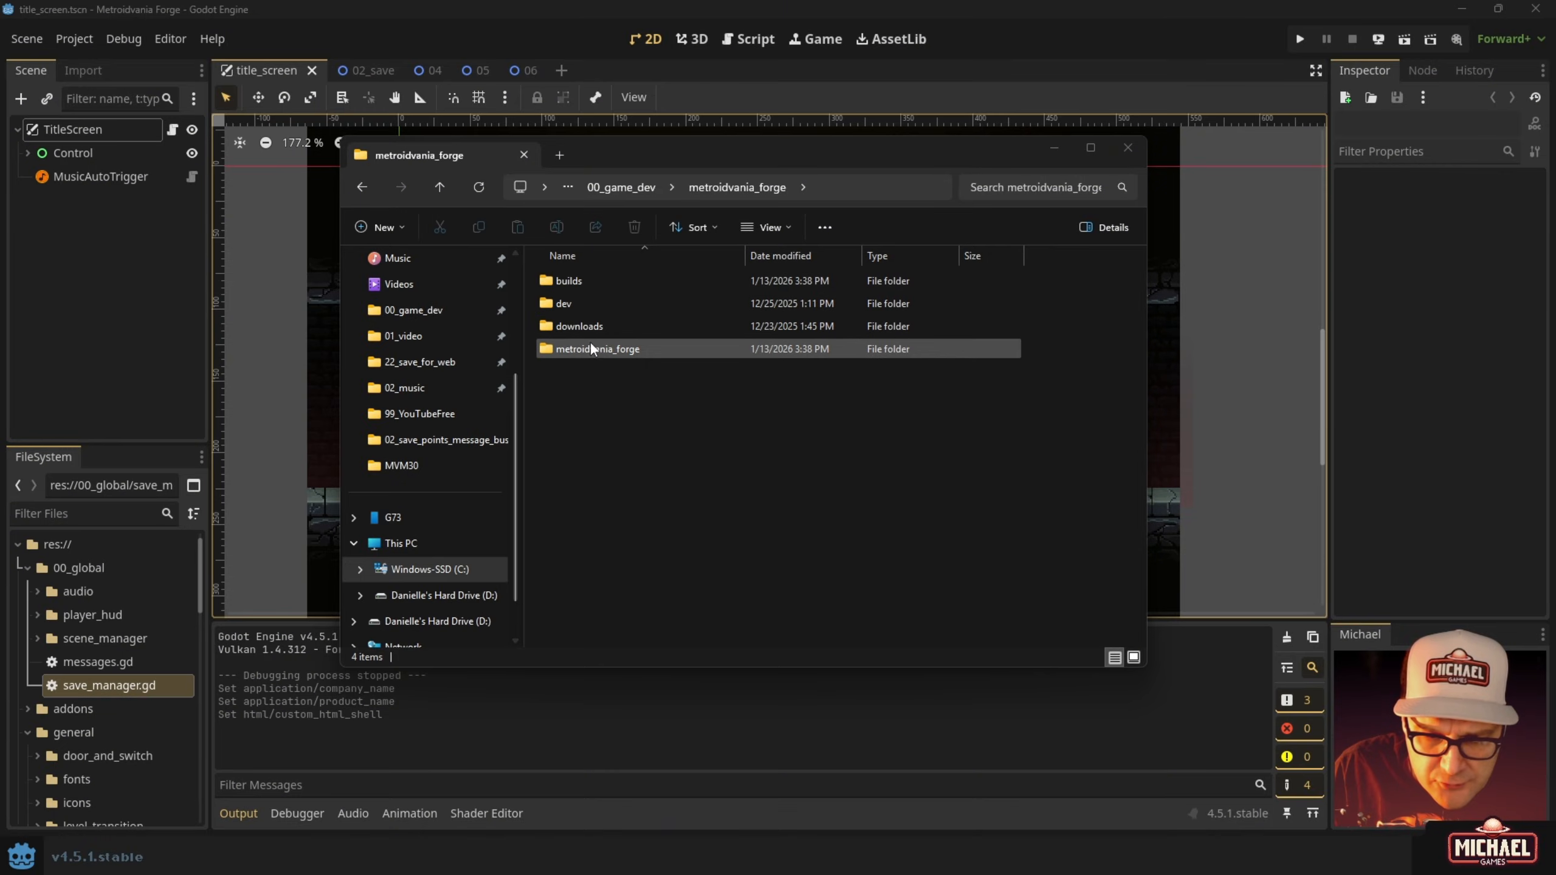
In the builds folder, compare the DEBUG .exe, .console.exe and .pck files, ending on DEBUG.exe.
double_click(560, 281)
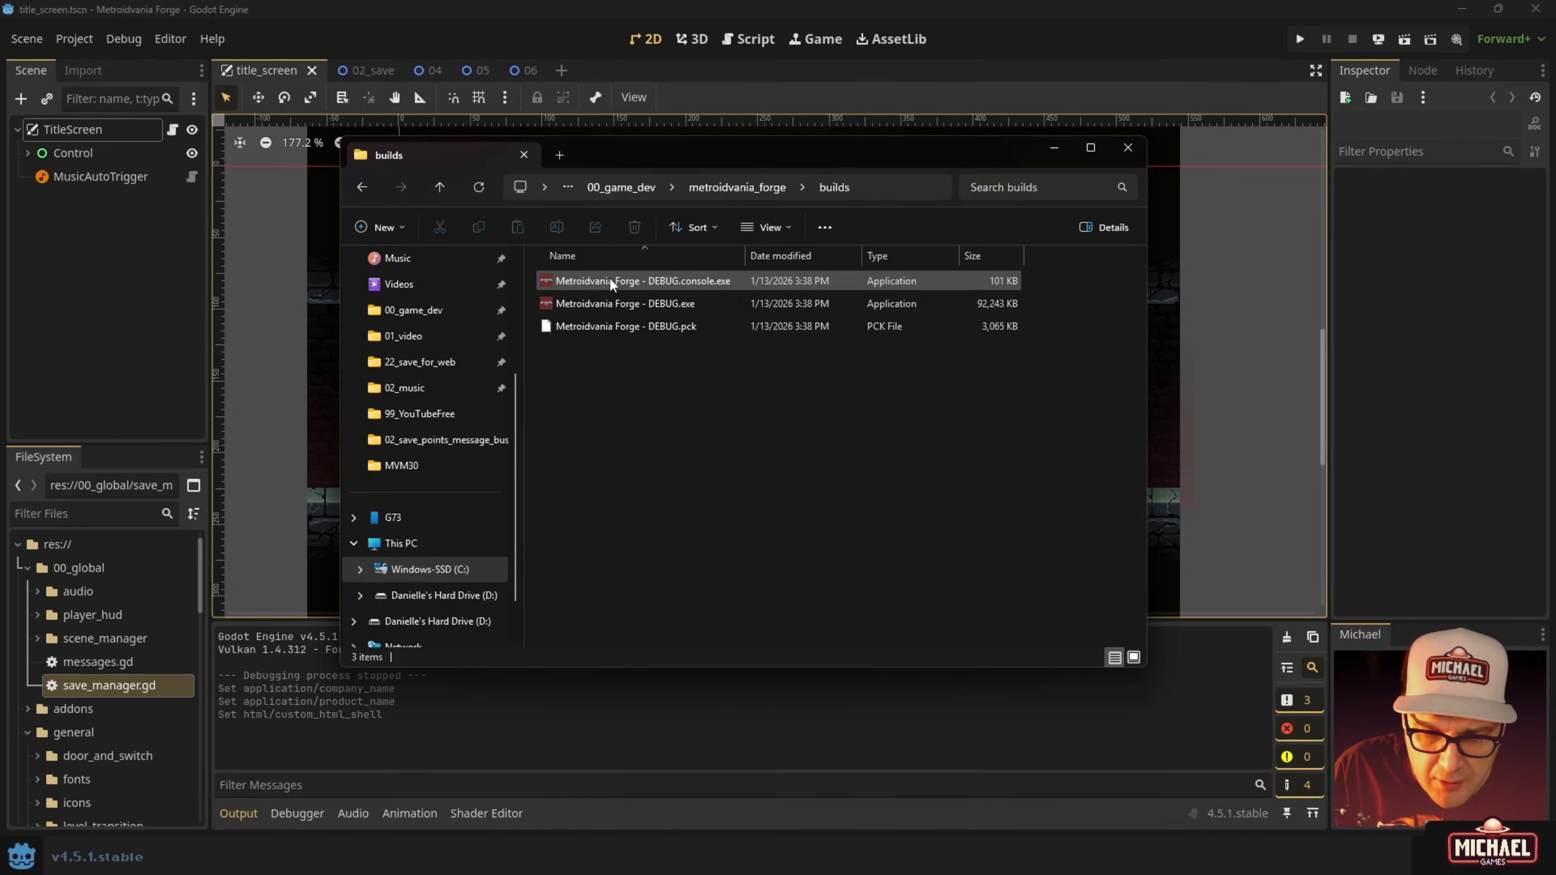
mouse_move(574, 284)
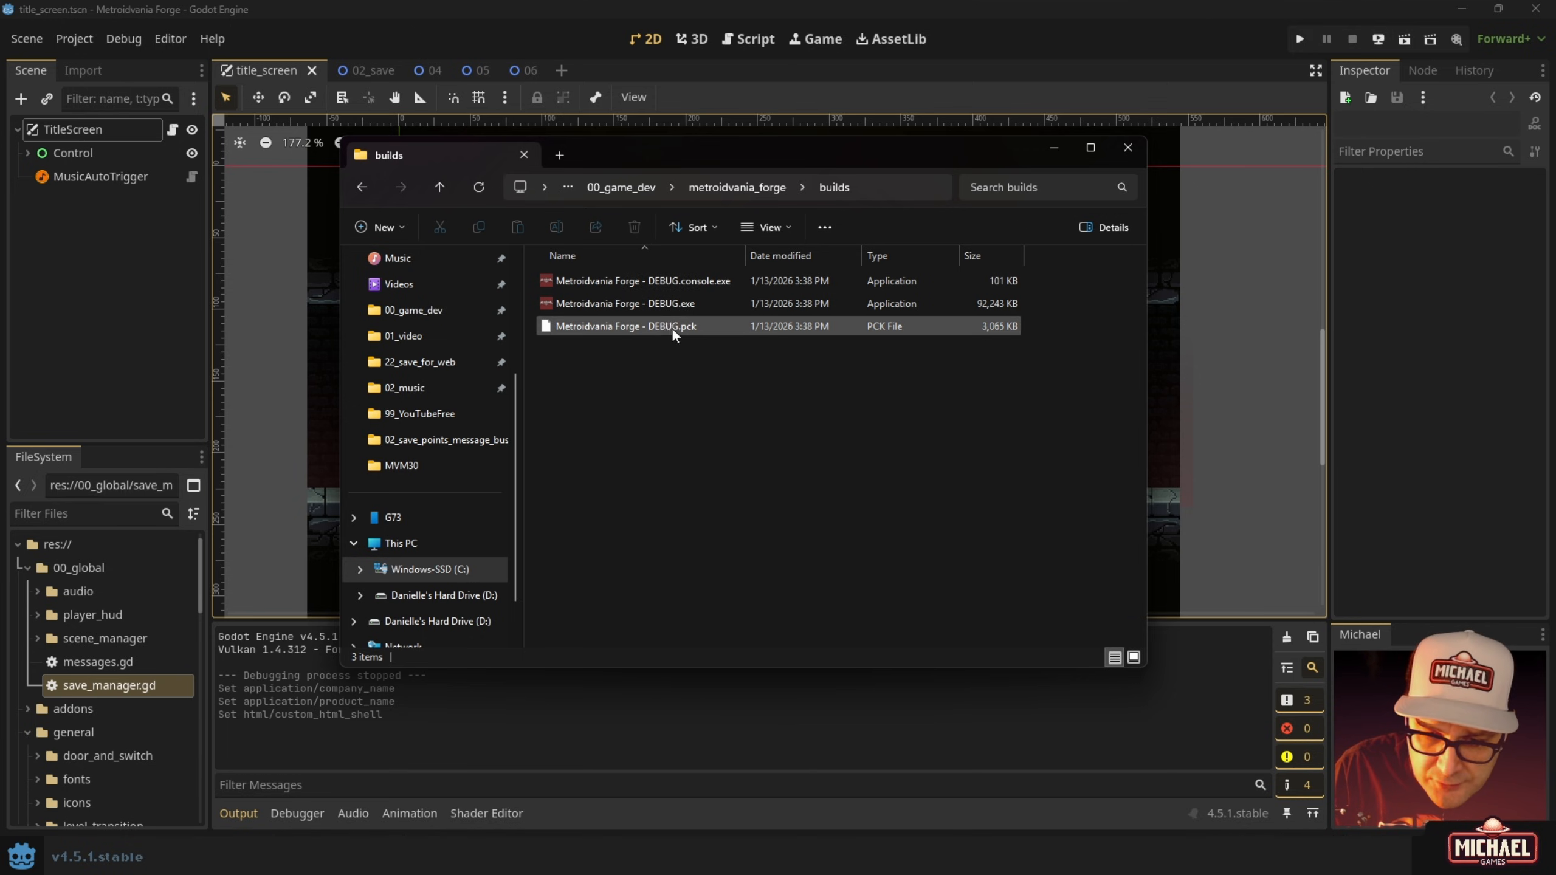
drag(717, 151, 734, 172)
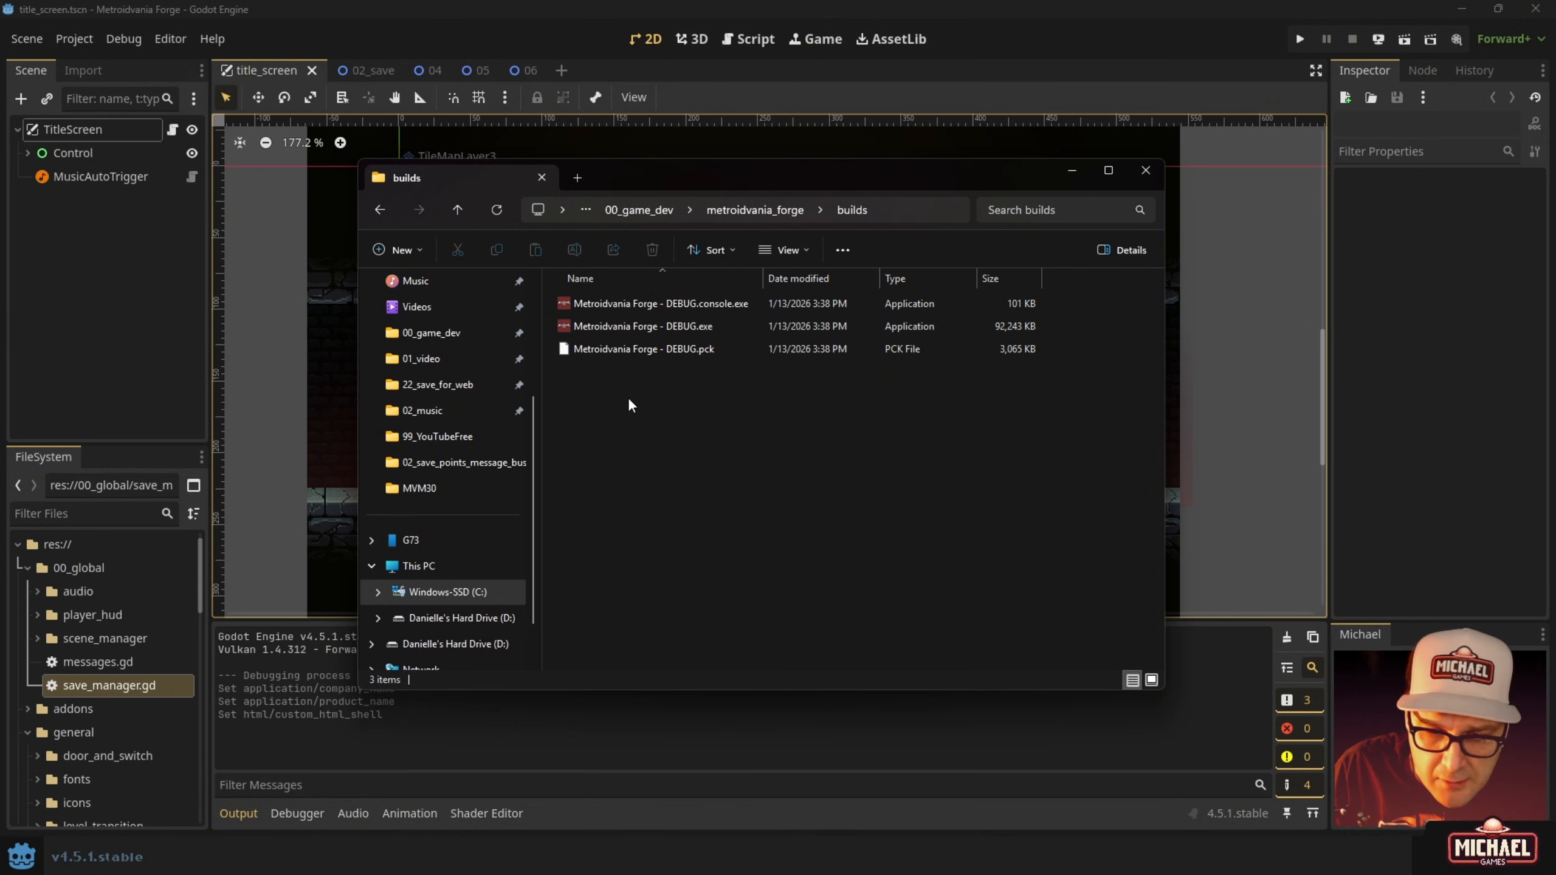
click(619, 331)
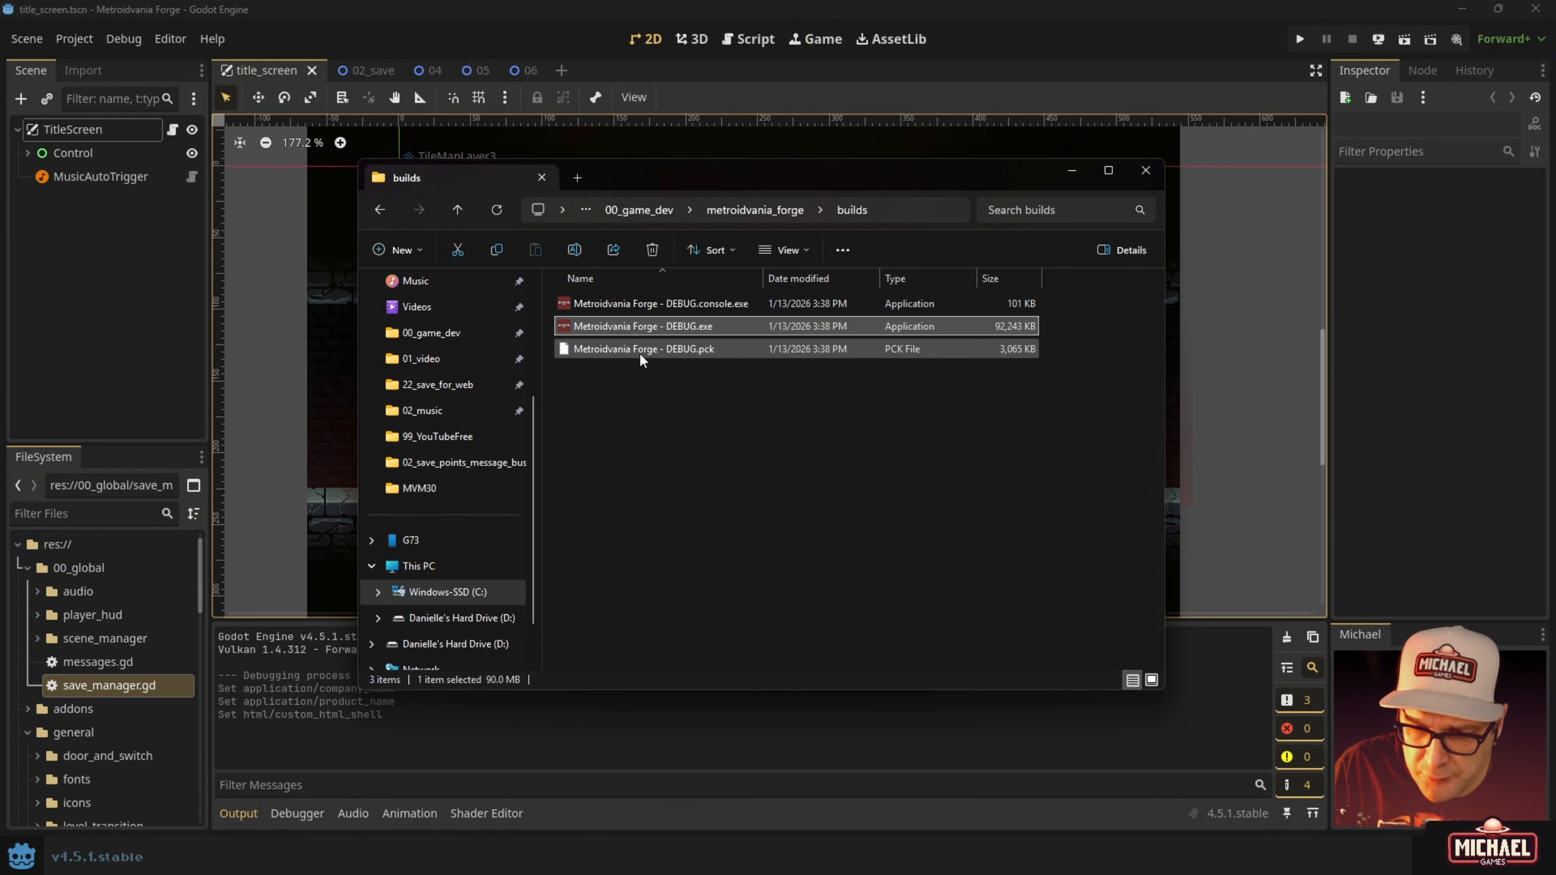
click(639, 350)
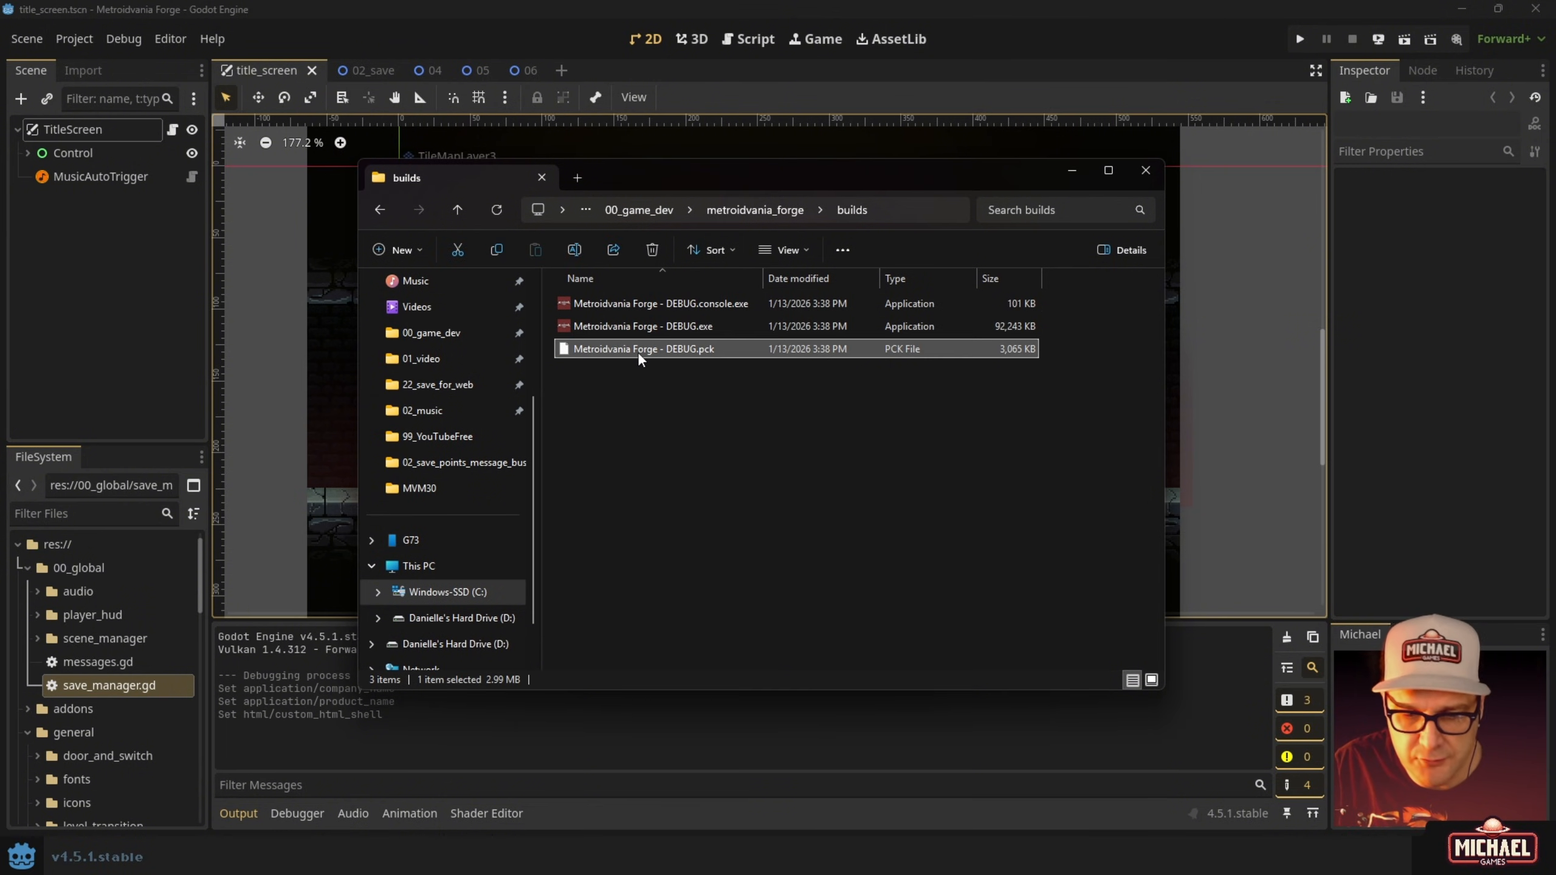
click(572, 327)
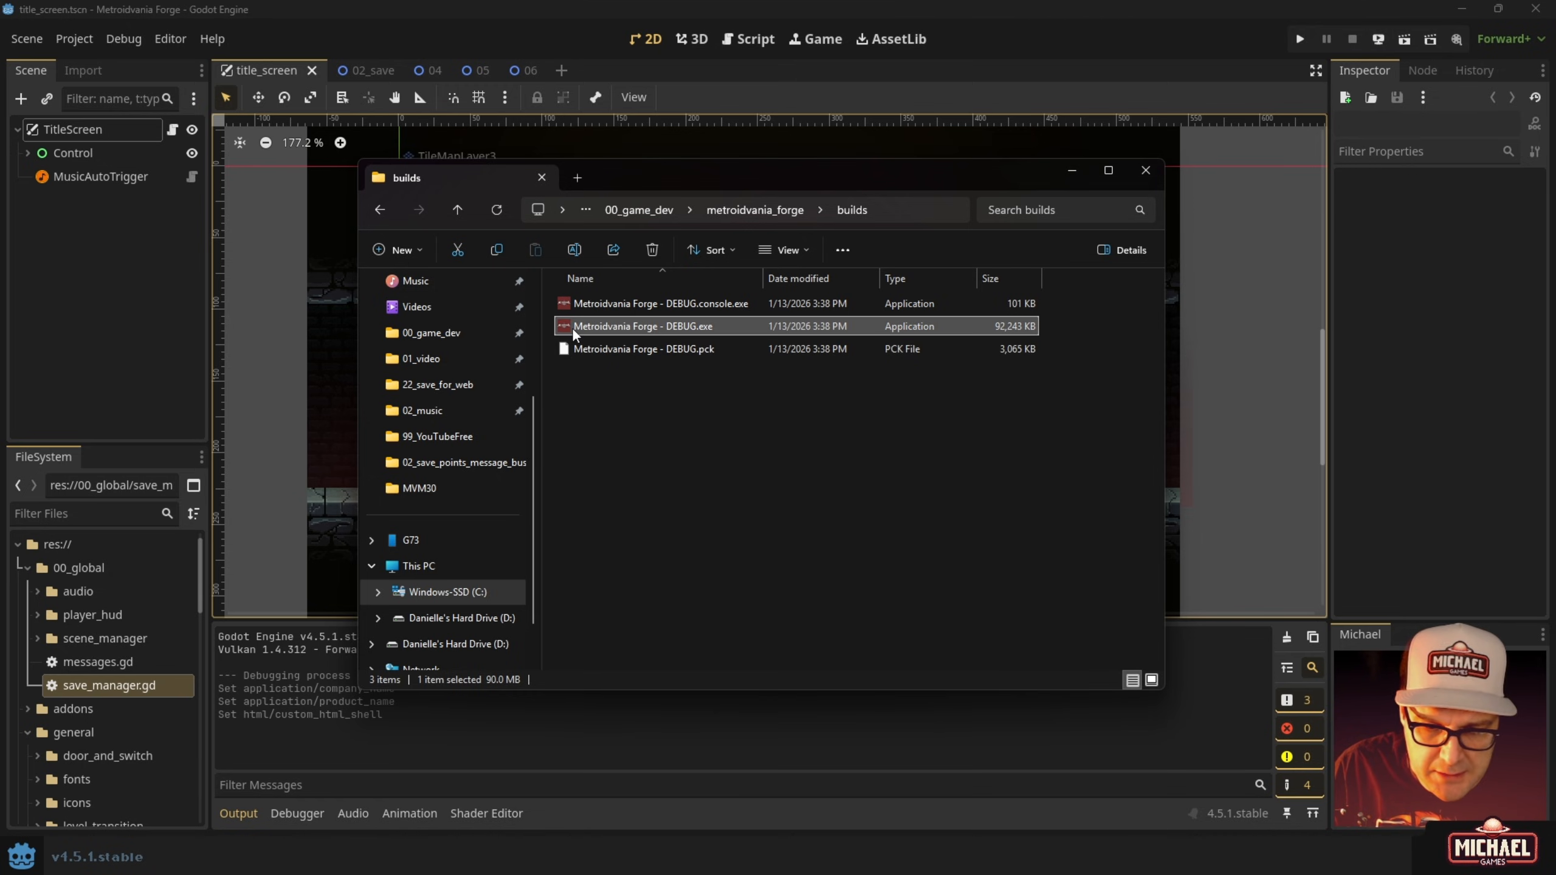
click(576, 309)
click(584, 351)
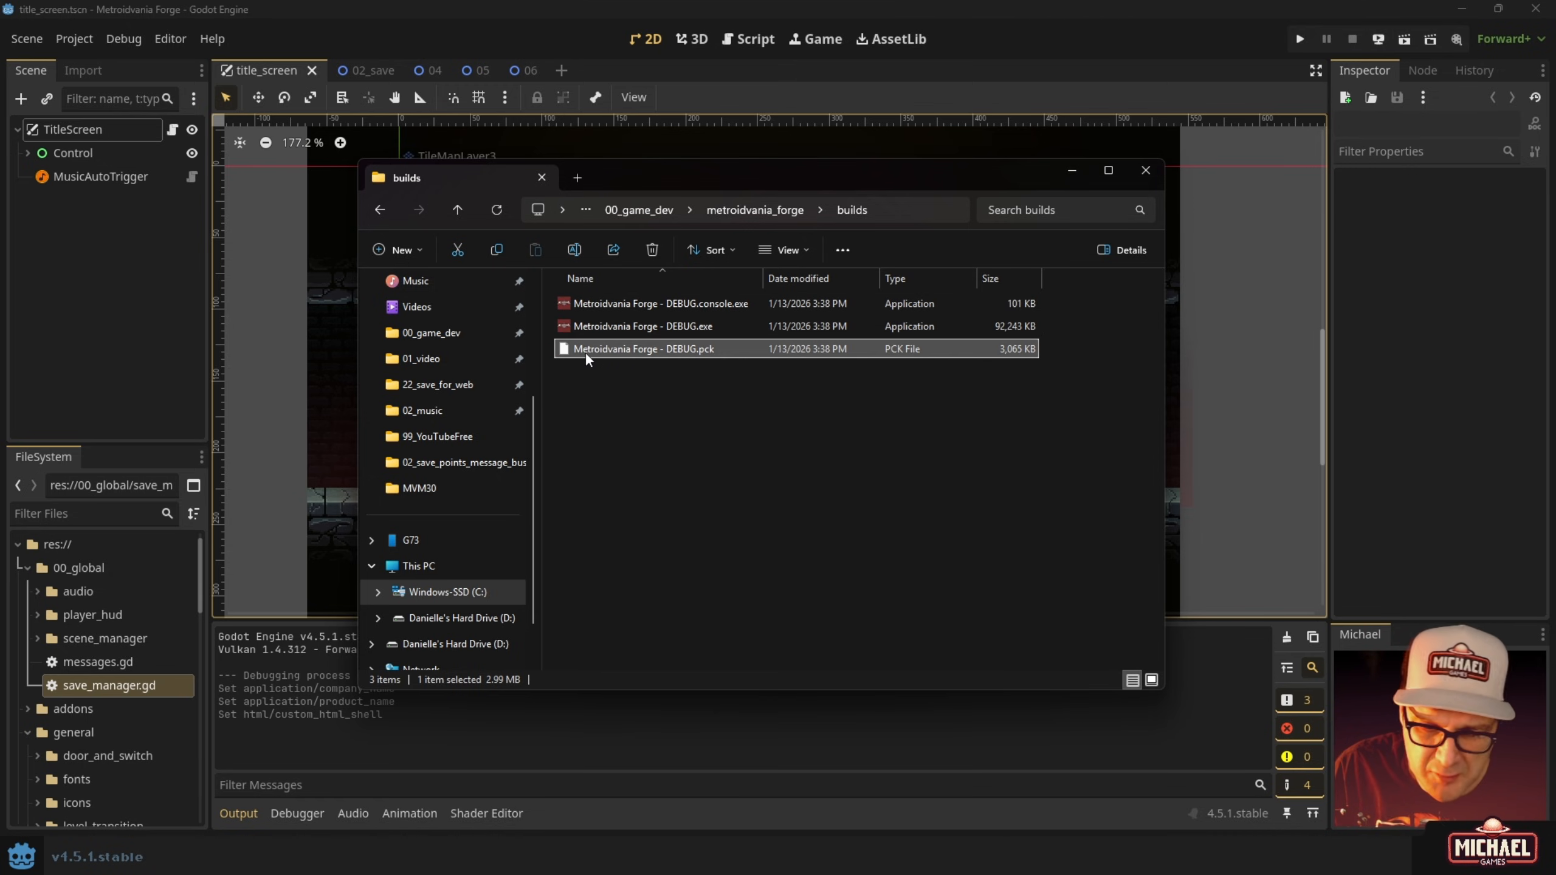
click(566, 325)
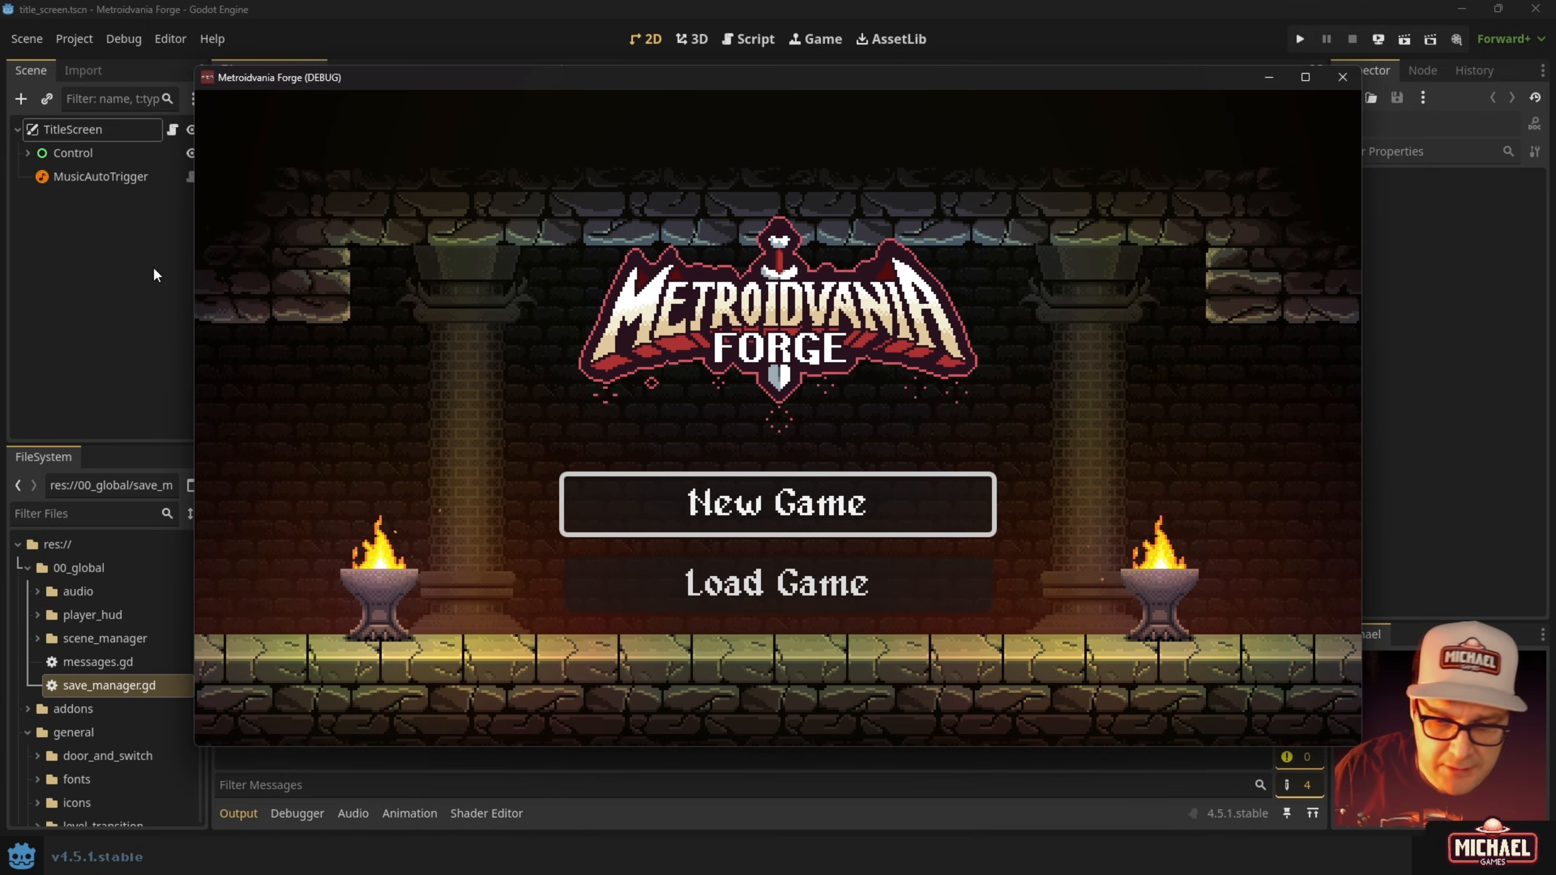
Browse the title menu and Load Game slot list, then back out to the title.
key(Down)
key(Up)
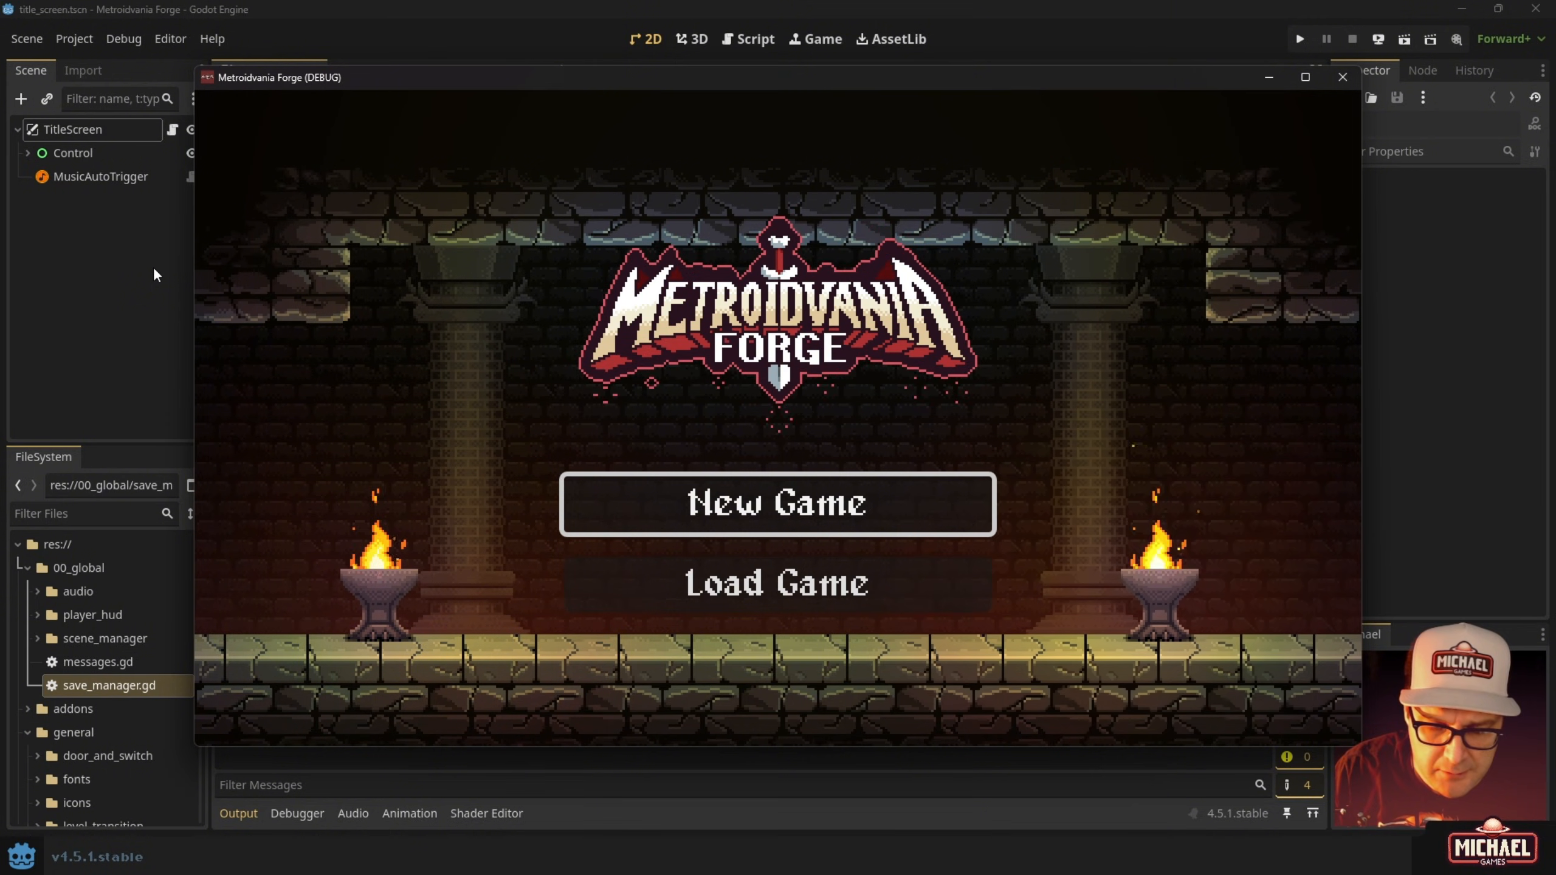
key(Down)
key(Return)
key(Down)
key(Down)
key(Up)
key(Up)
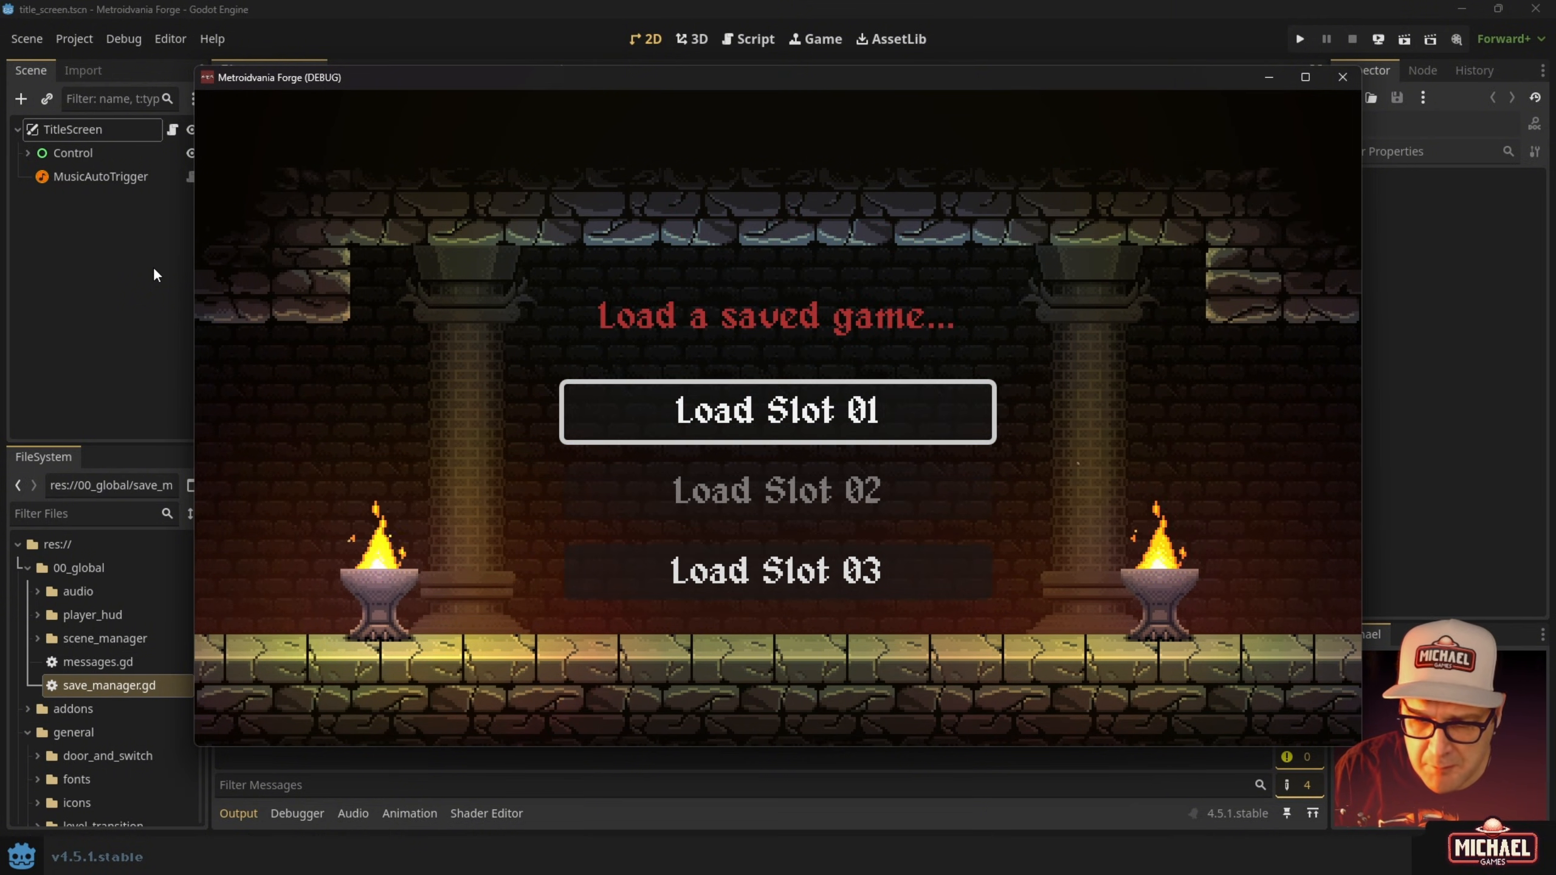
key(Down)
key(Up)
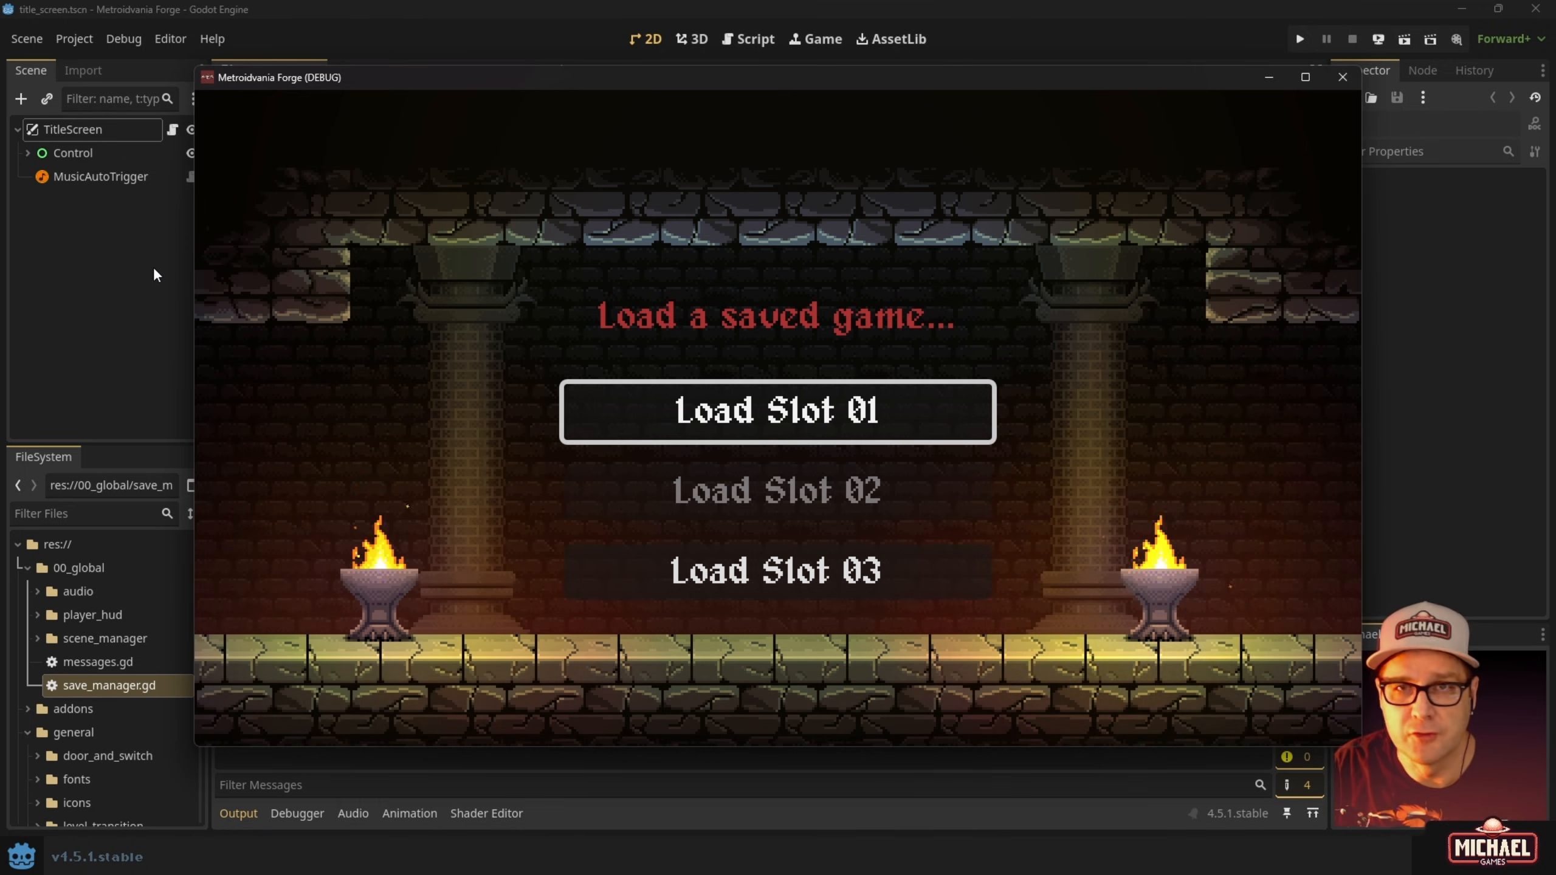
key(Escape)
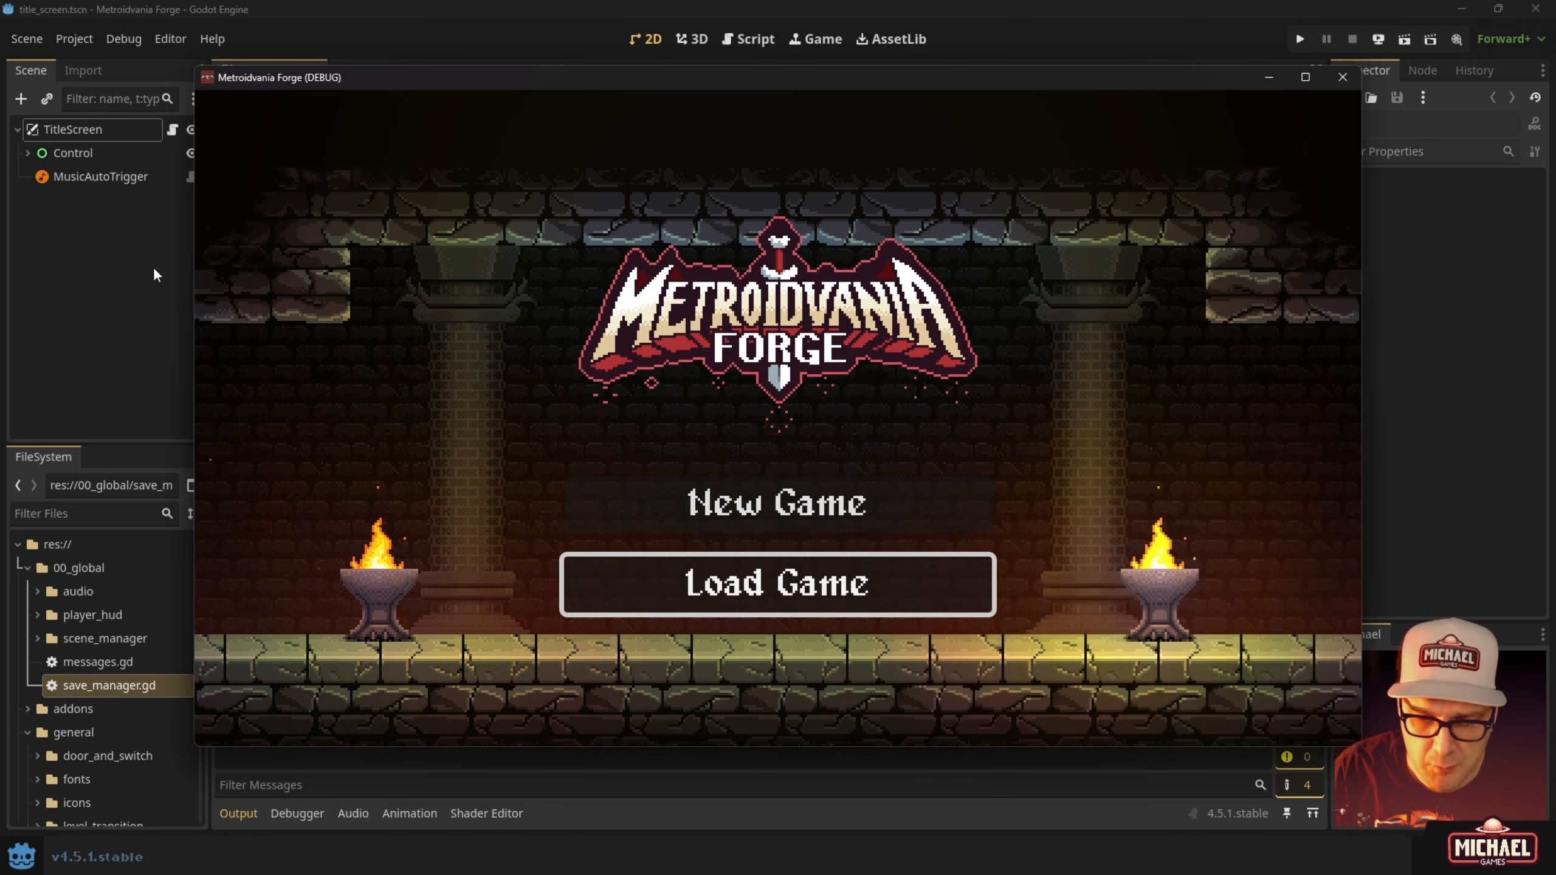
Load save slot 01 and save the game at the orb.
key(Up)
key(Down)
key(Return)
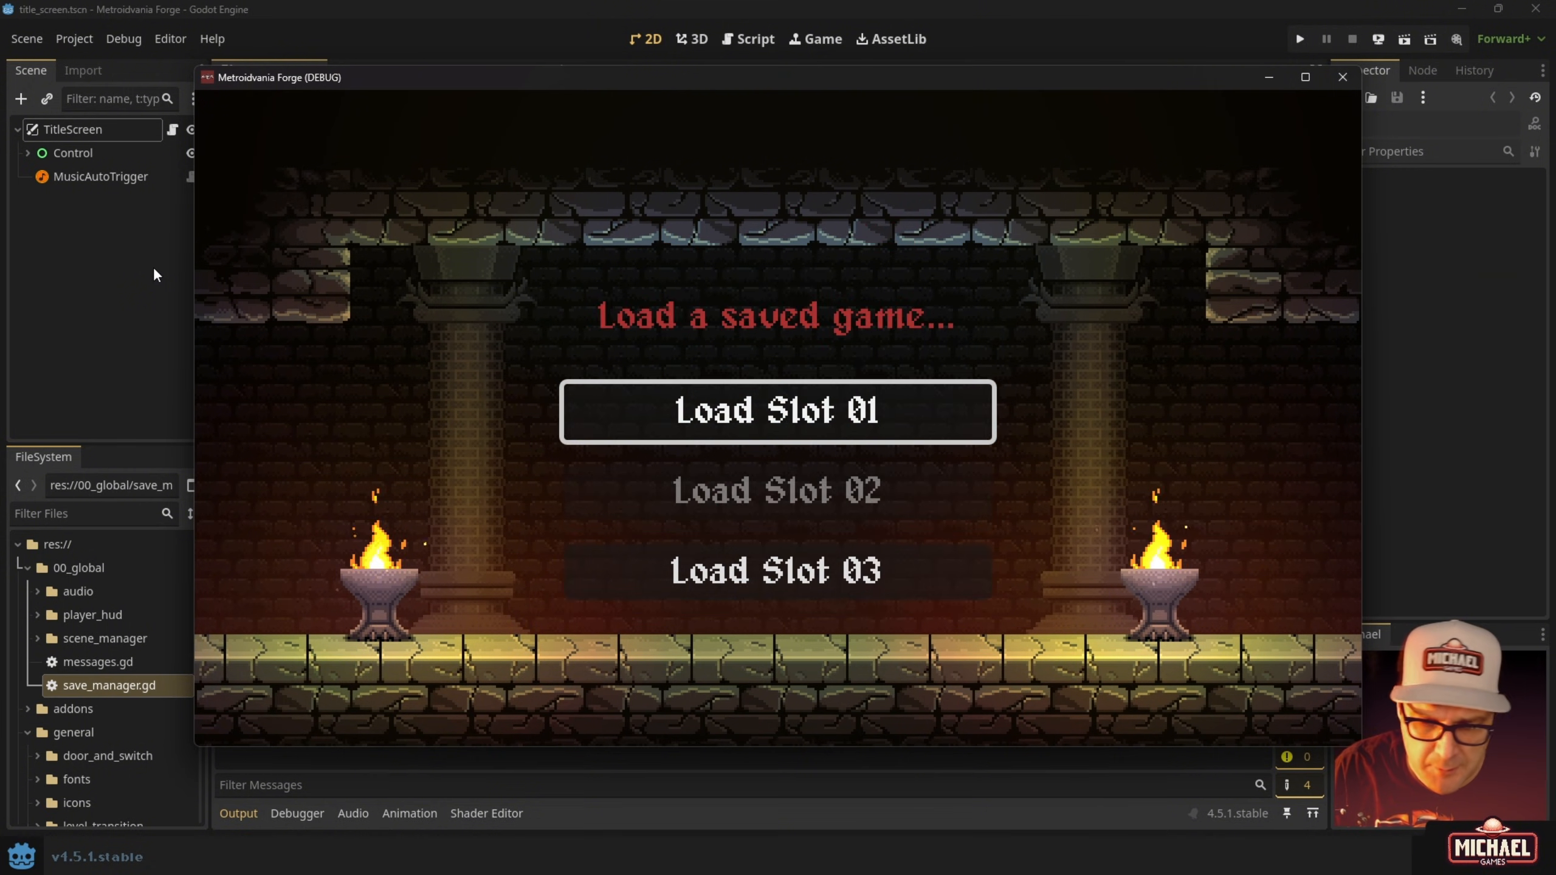
key(Return)
key(Right)
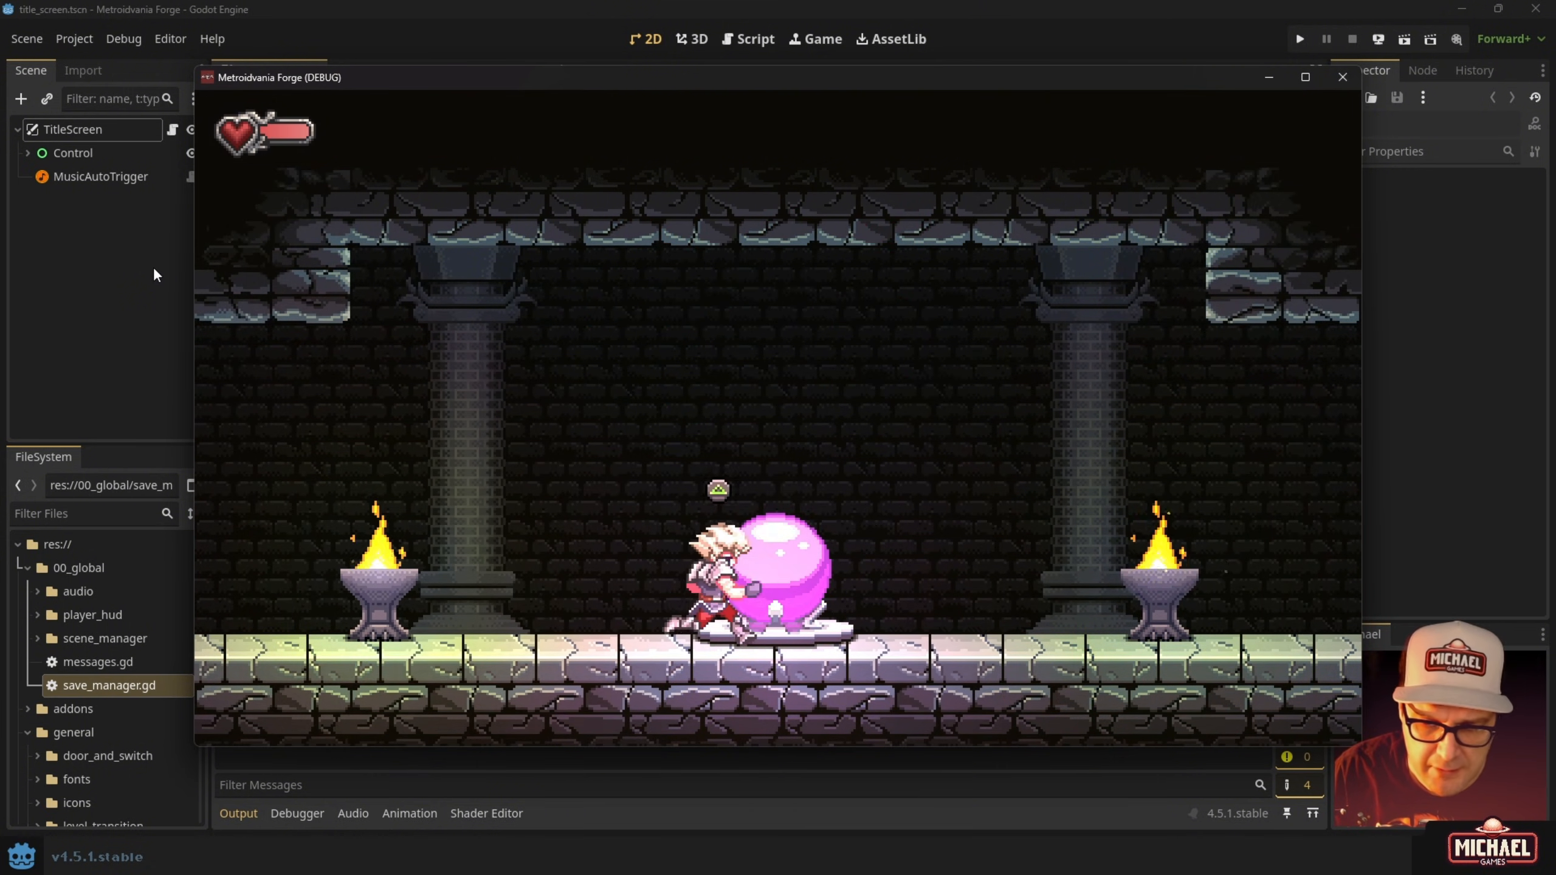
key(Up)
key(Left)
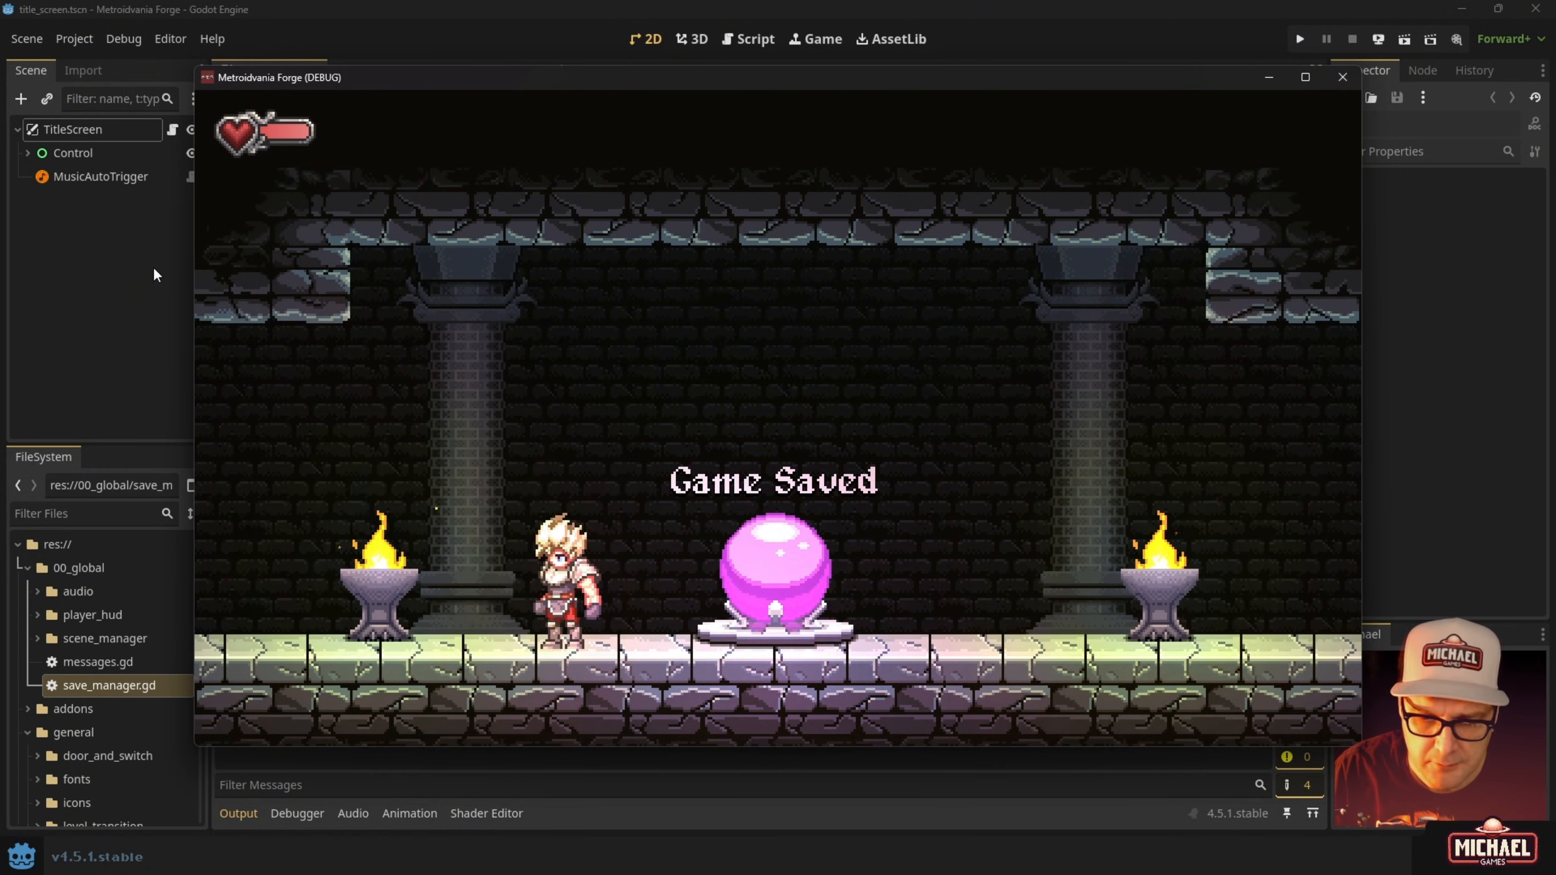
Pause, raise the SFX volume in System settings, and choose Back to Title.
key(Escape)
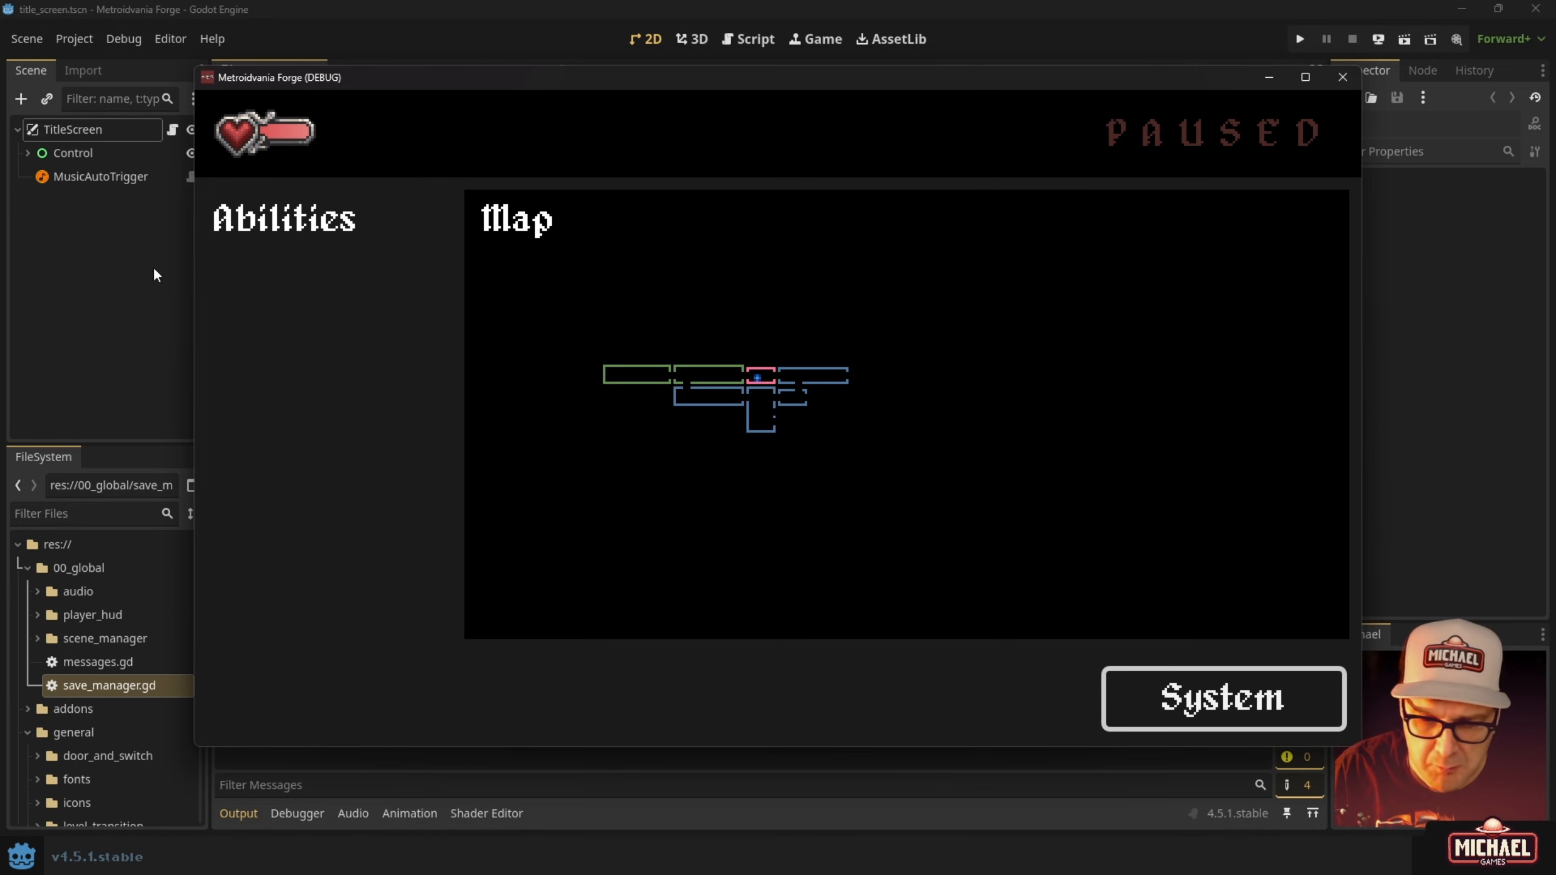
key(Return)
key(Down)
key(Up)
key(Down)
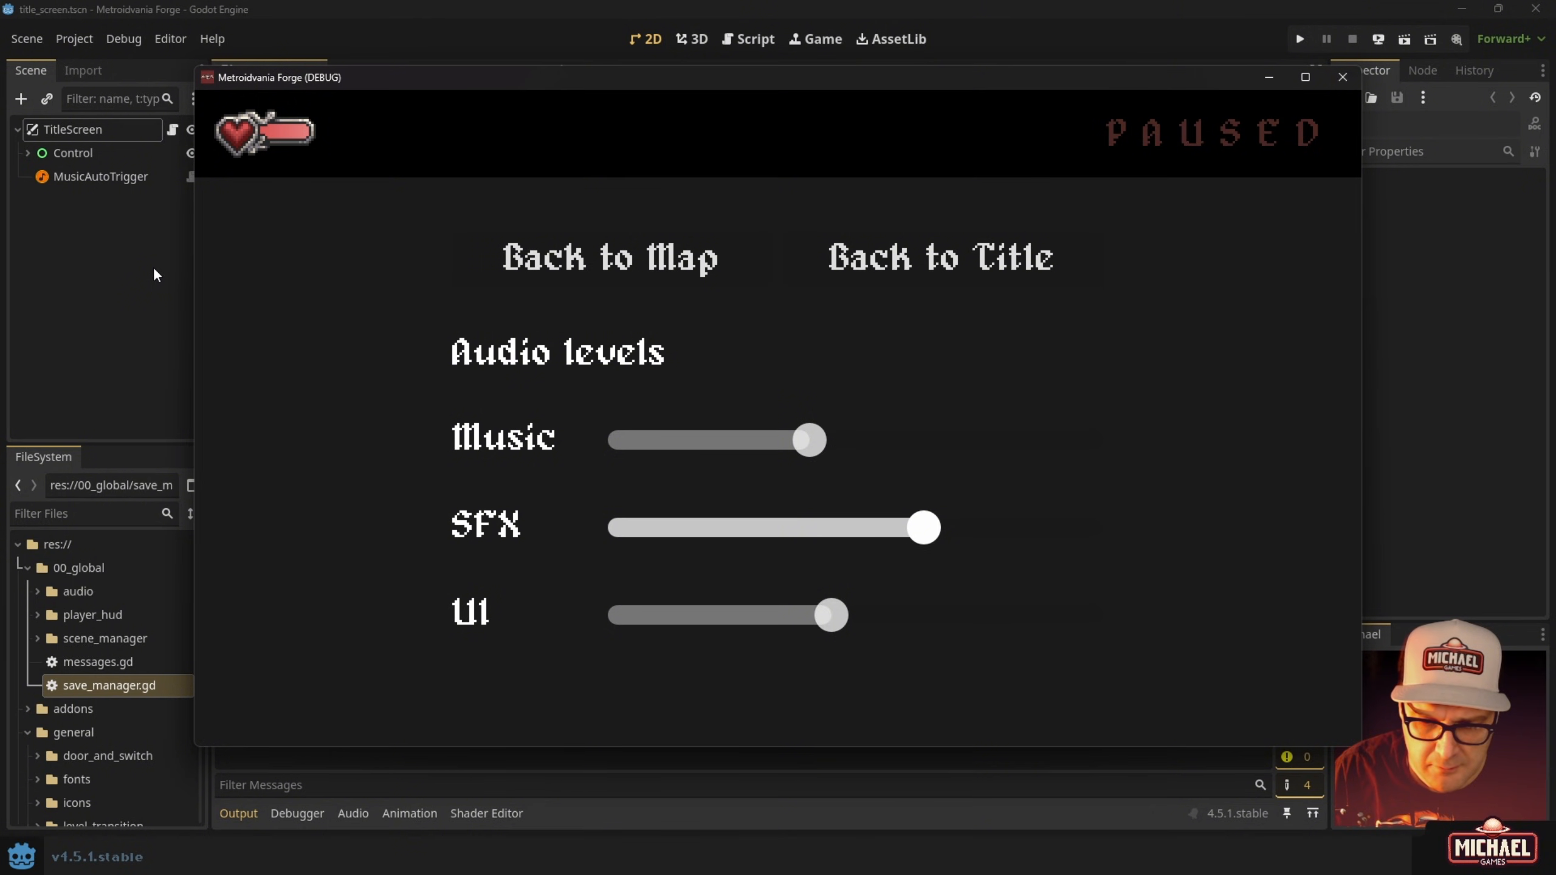
key(Right)
key(Down)
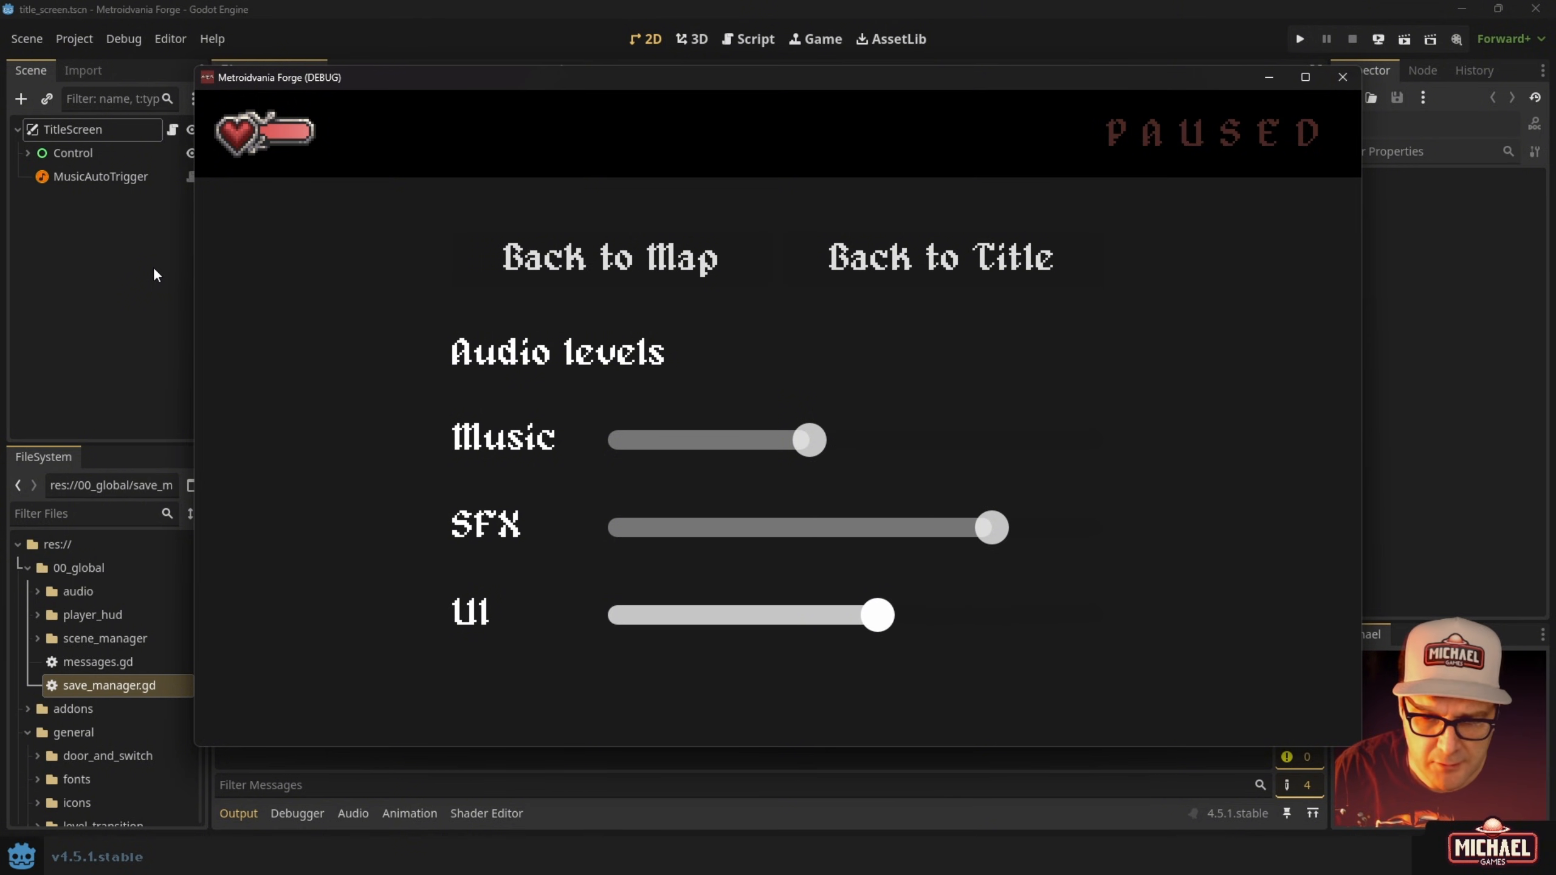
key(Up)
key(Up)
key(Up)
key(Return)
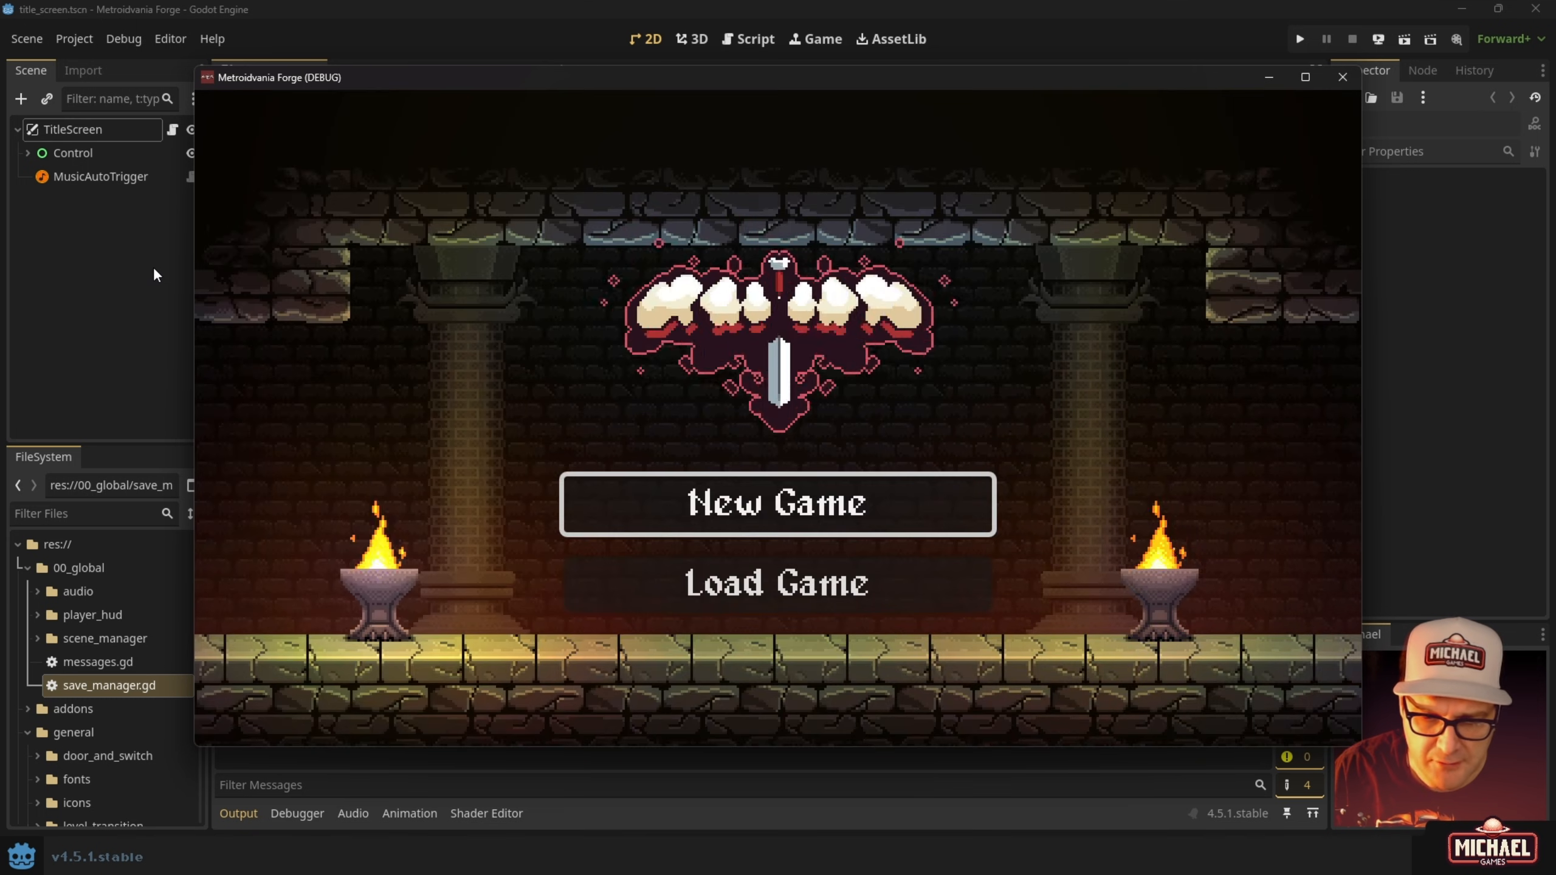
Start a new game in Begin Slot 02 and pause it.
key(Down)
key(Up)
key(Return)
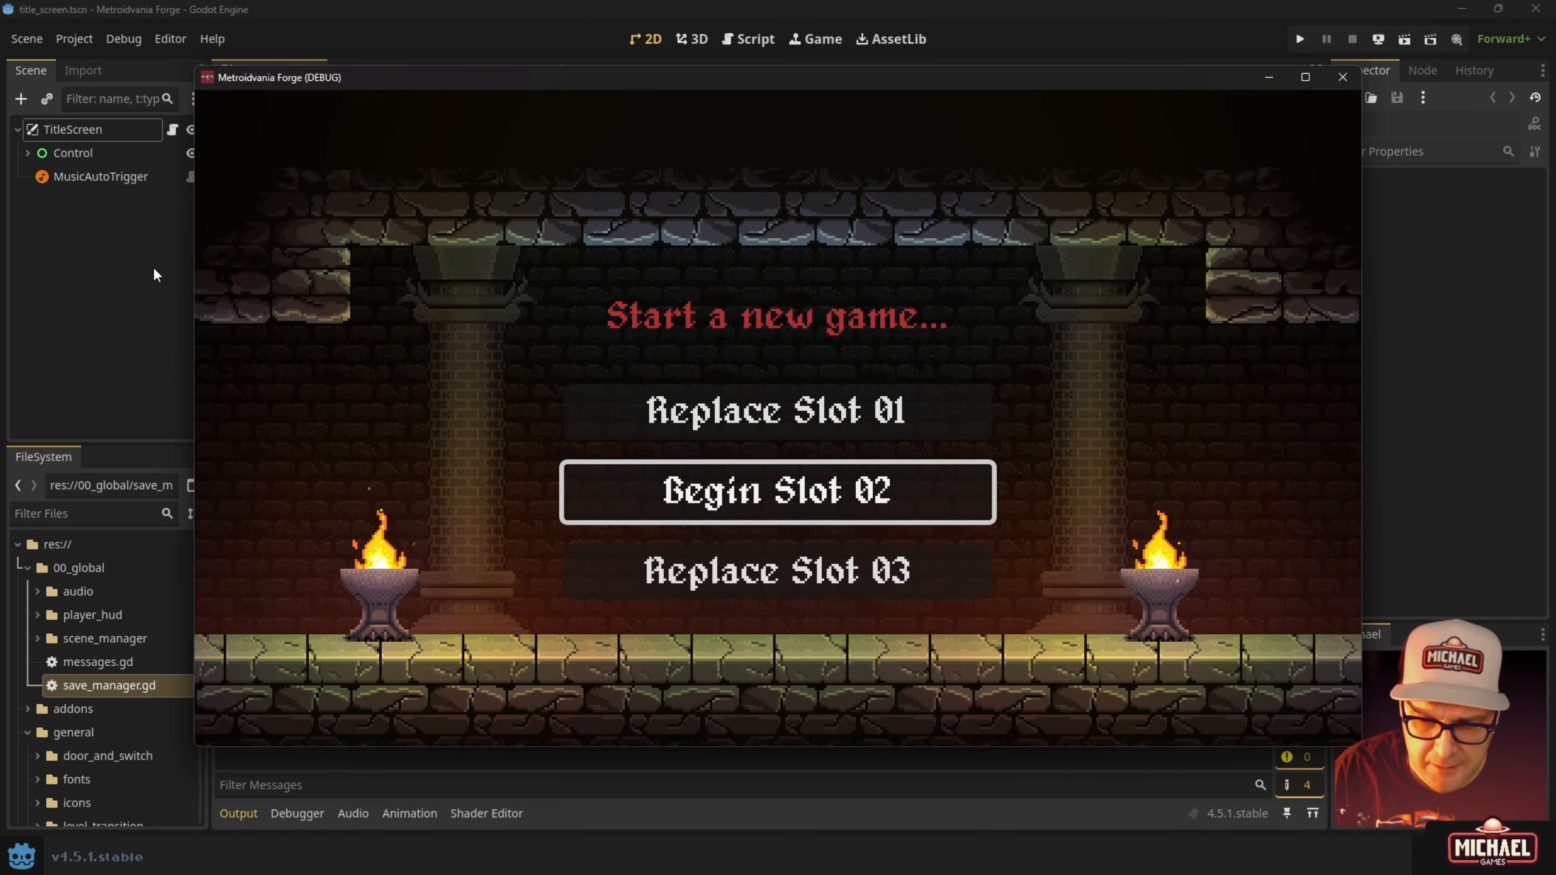
key(Up)
key(Down)
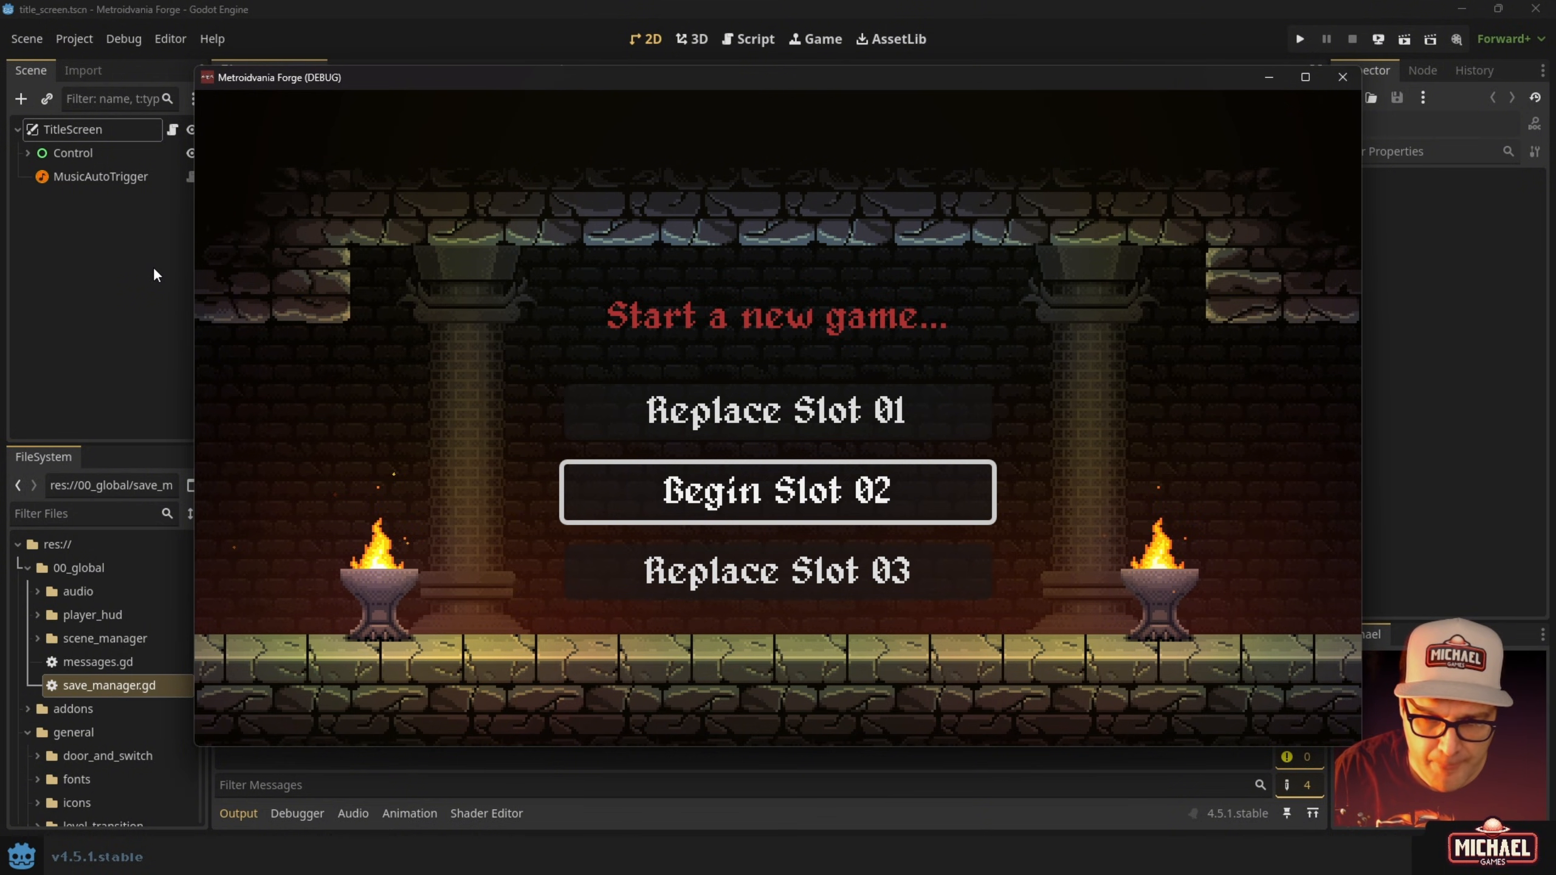
key(Return)
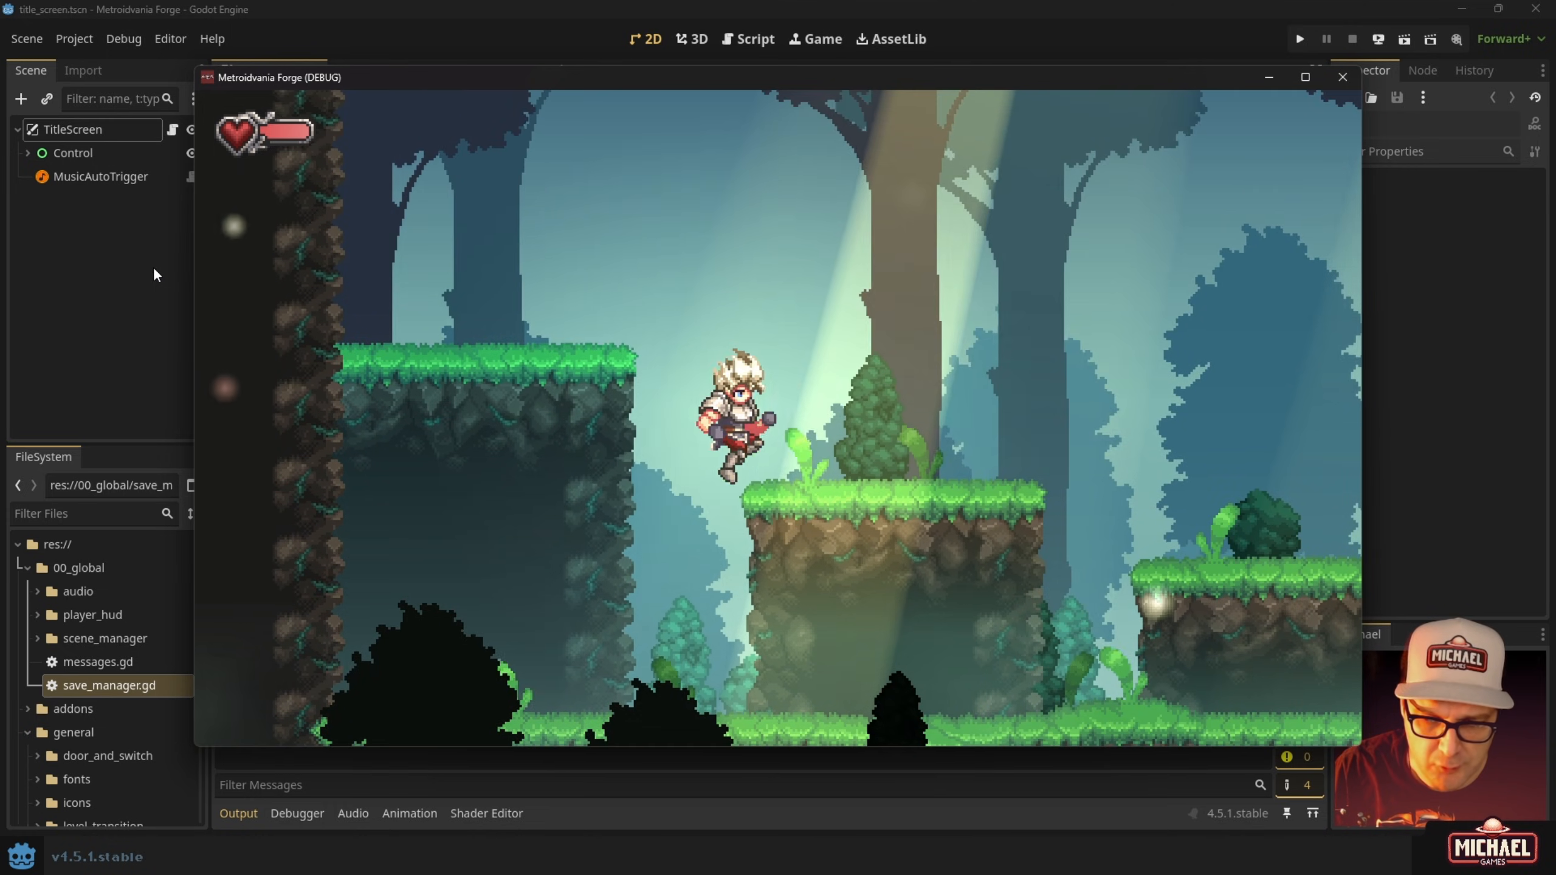
key(Escape)
key(Escape)
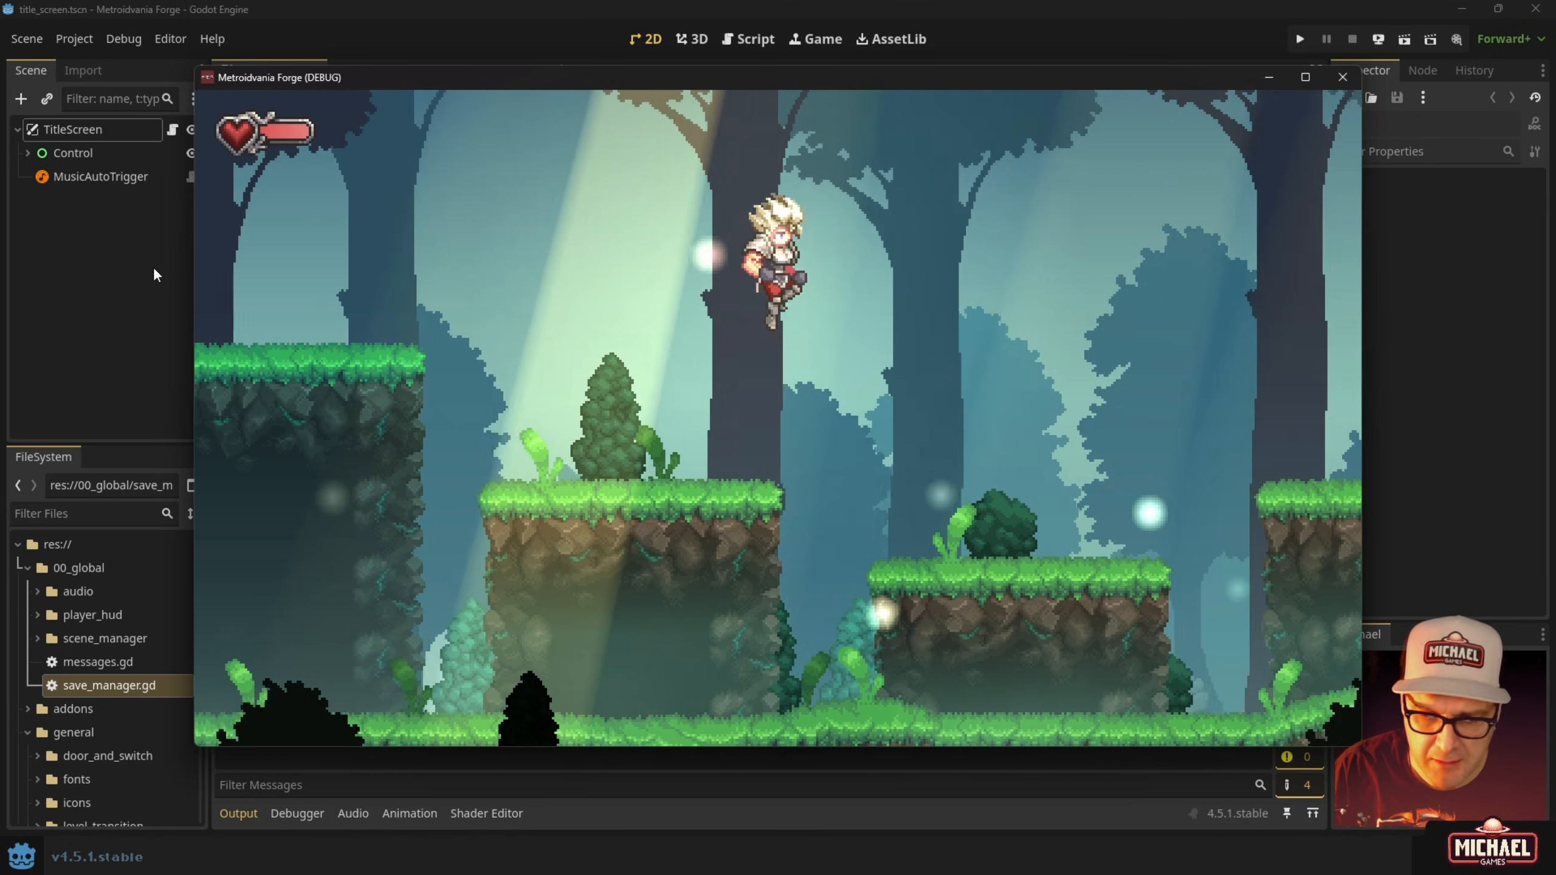
Run and jump right through the forest into the stone-ruin and dungeon rooms.
key(Right)
key(space)
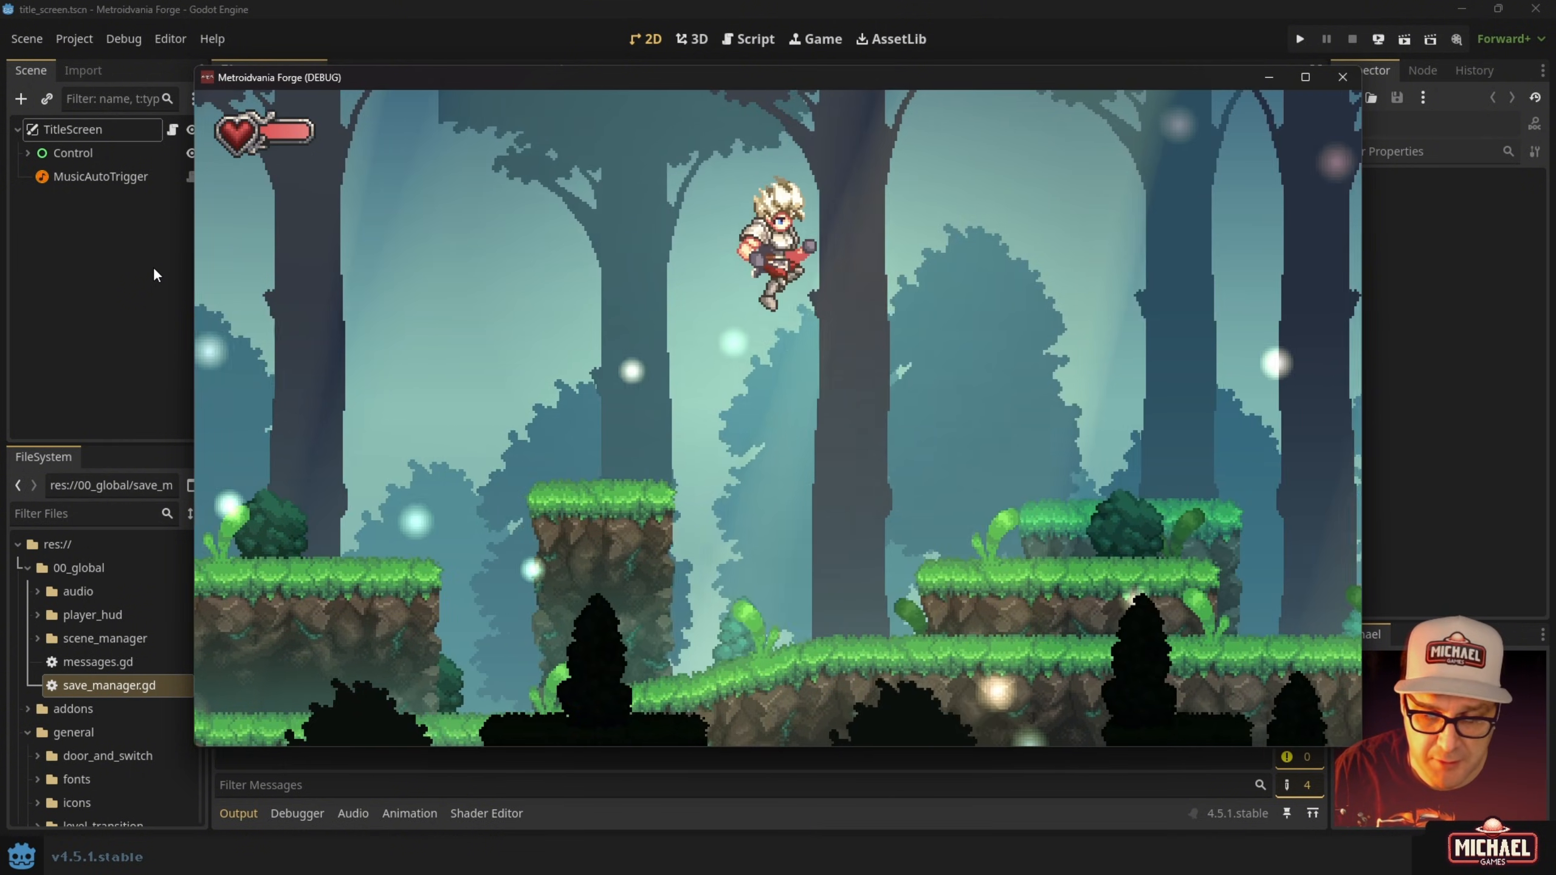
key(space)
key(Right)
key(space)
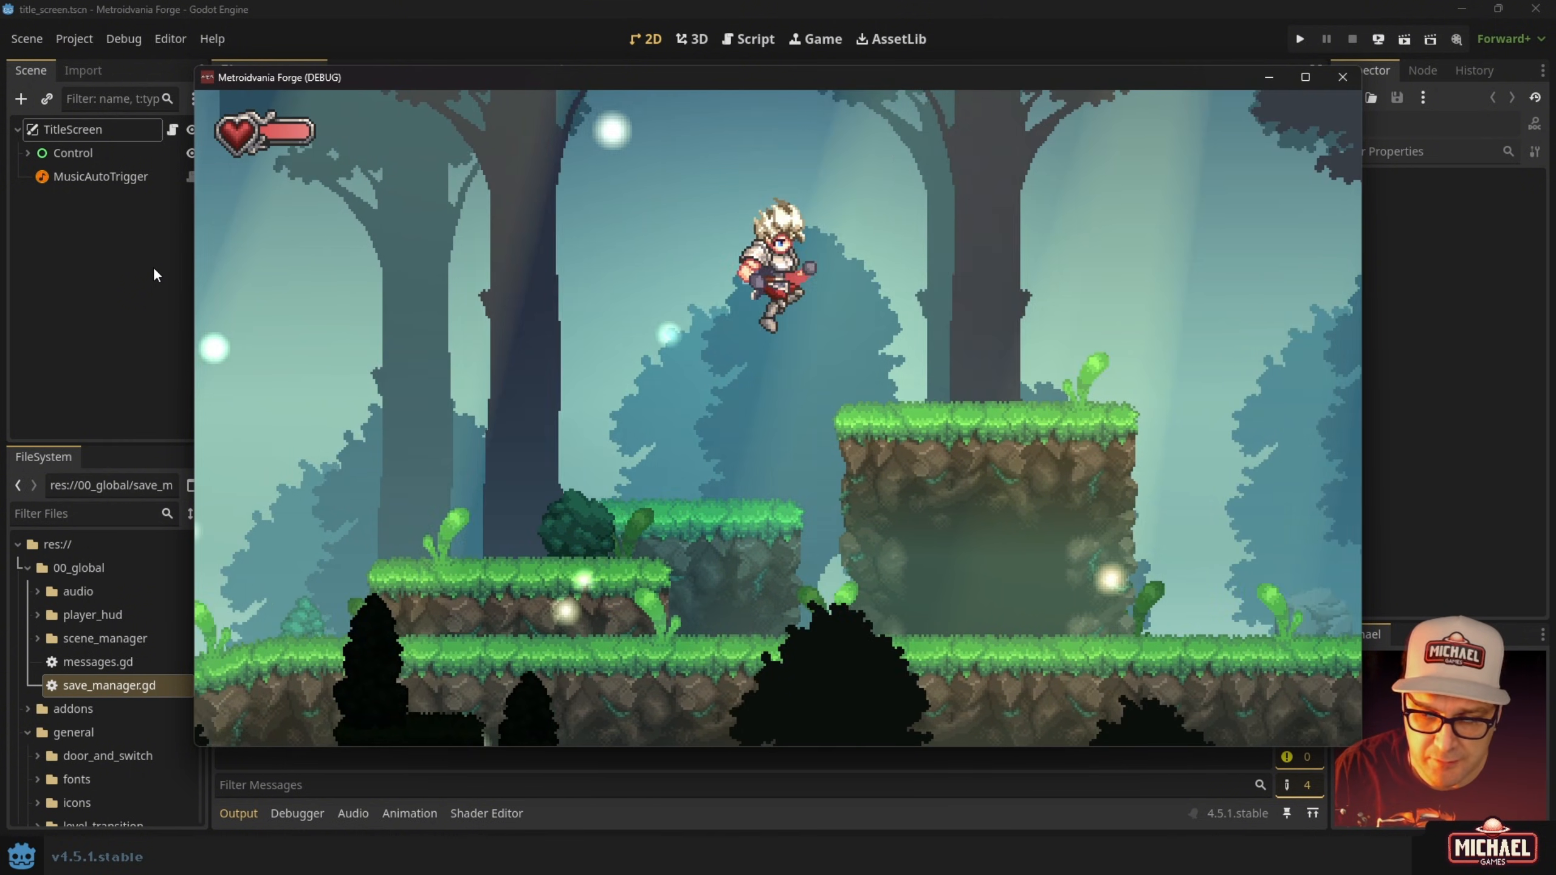
key(Right)
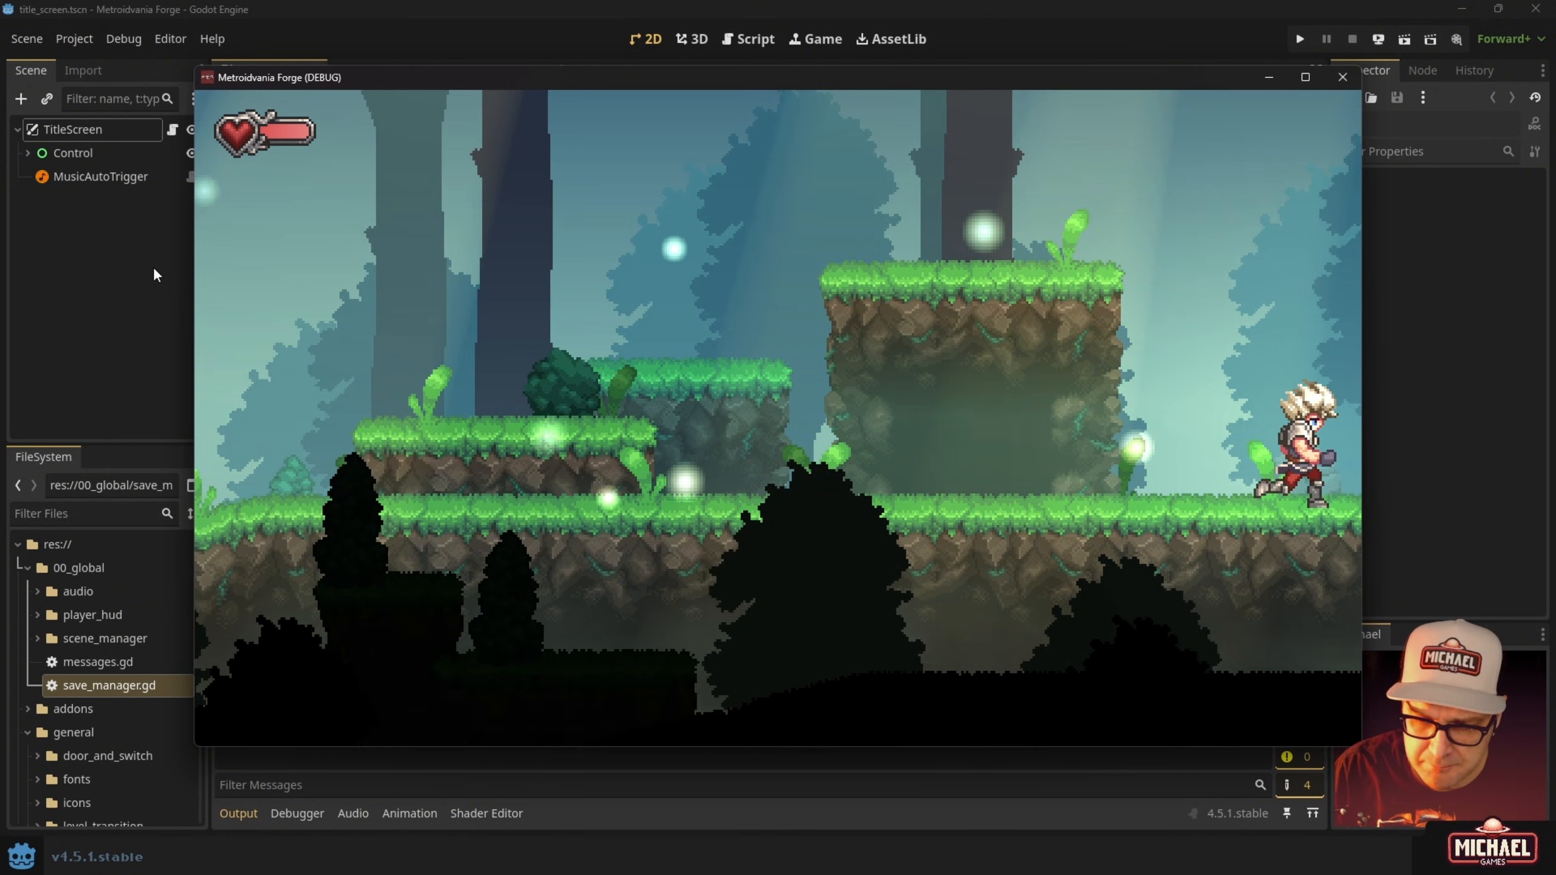
key(Right)
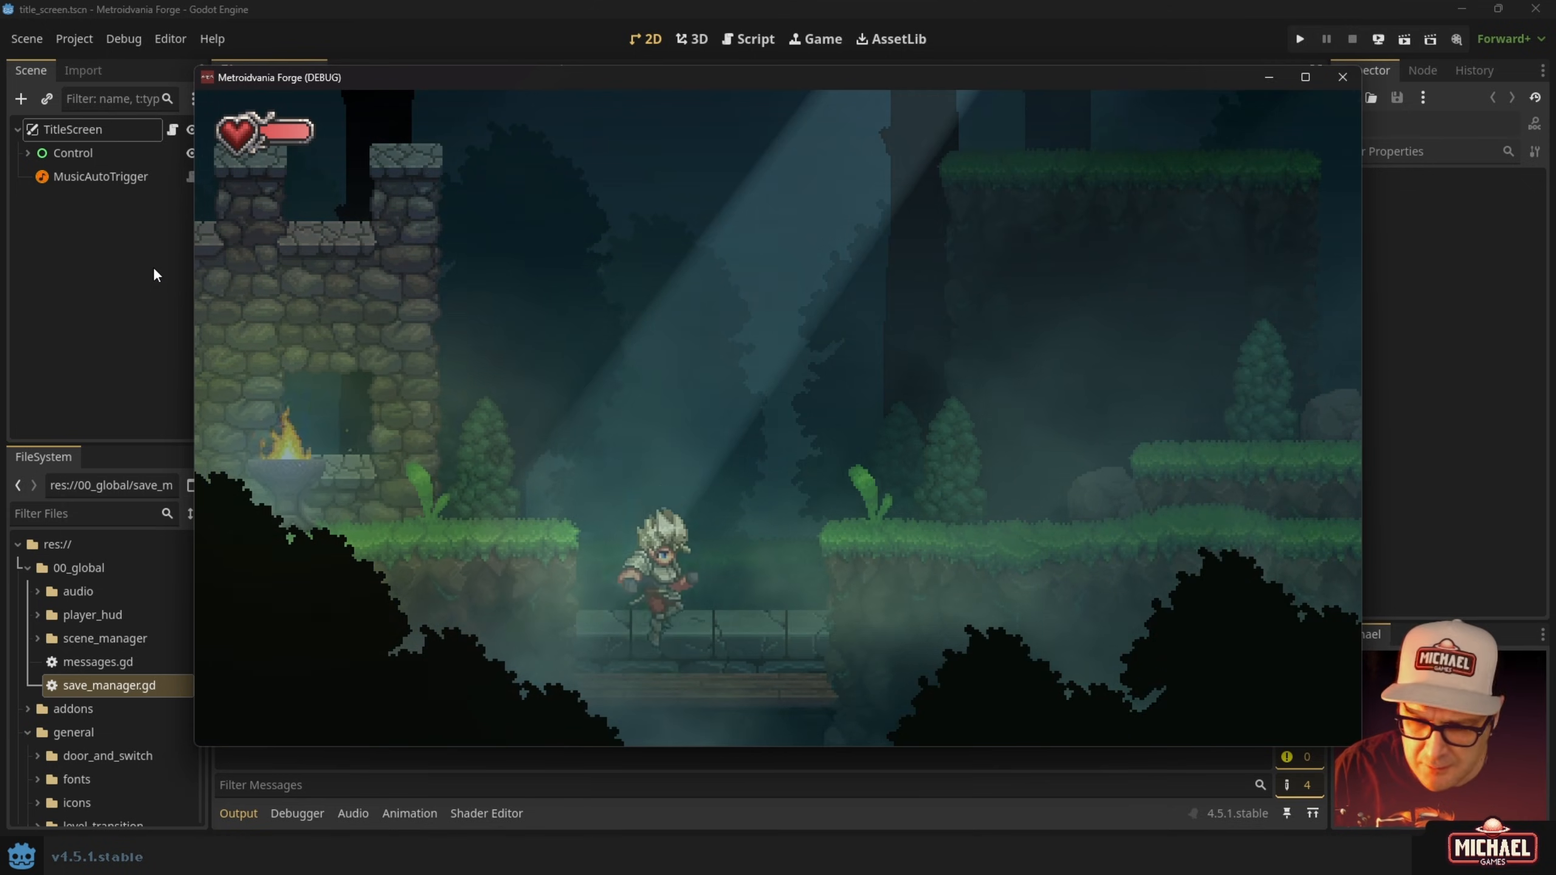
Pause, look through the System settings, and resume play via Back to Map.
key(Escape)
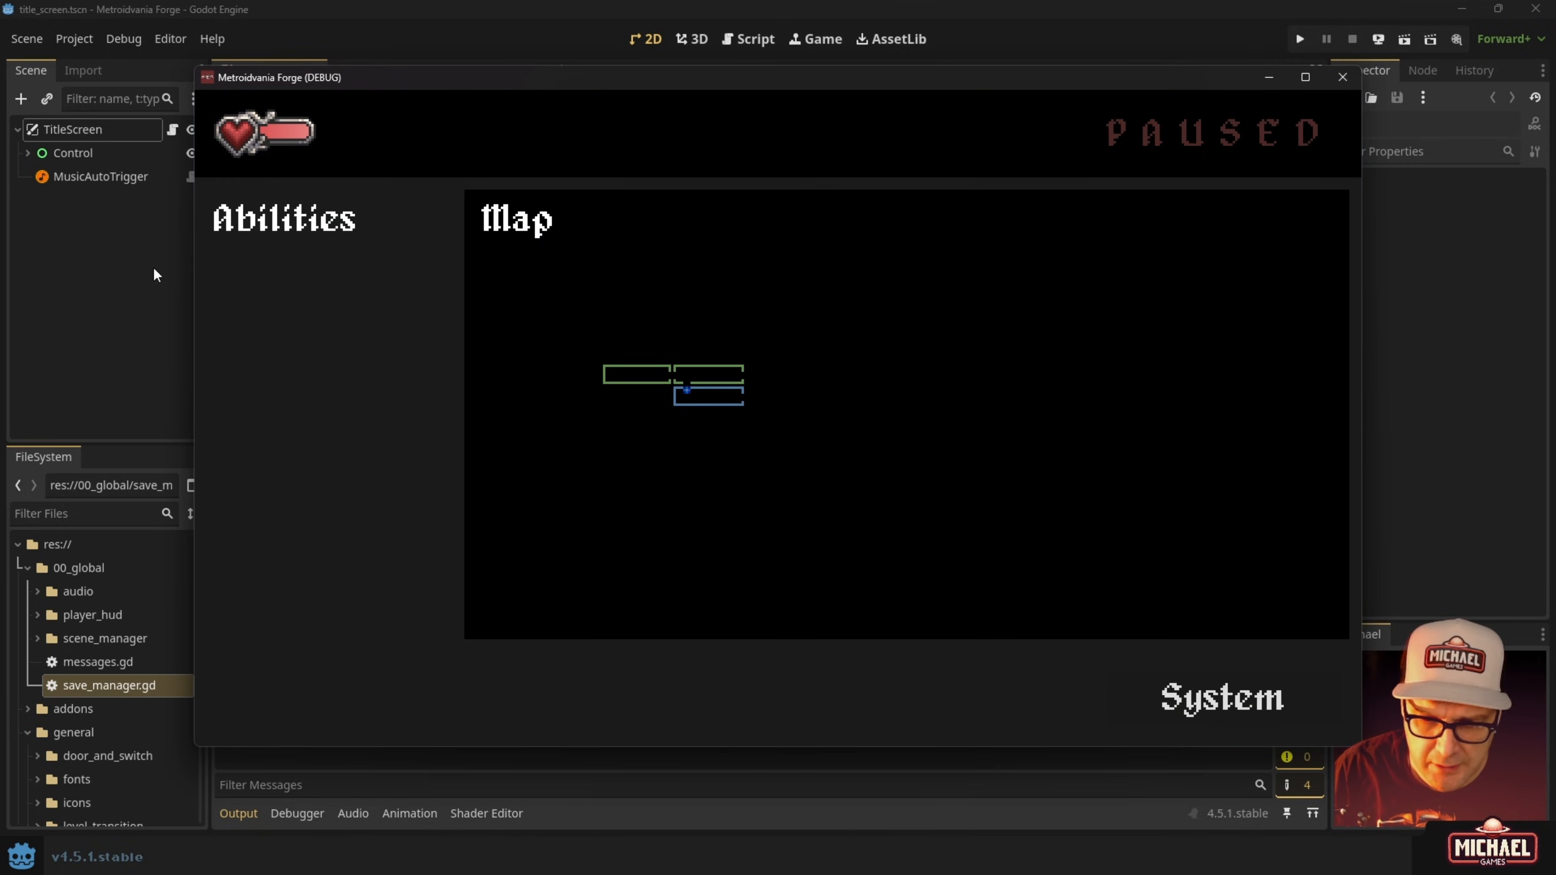
key(Down)
key(Return)
key(Down)
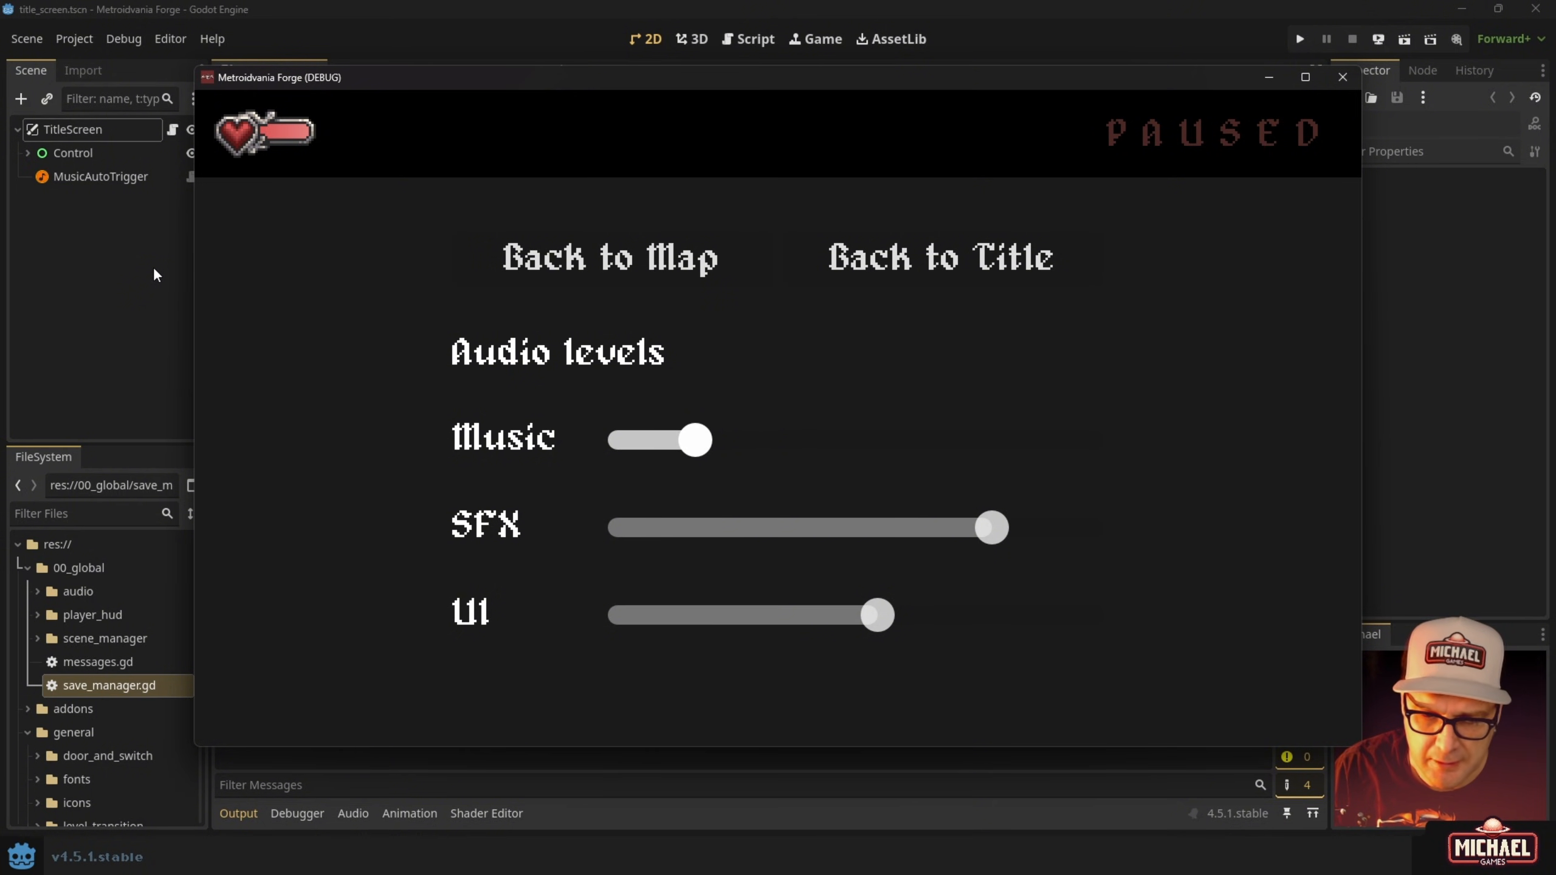
key(Up)
key(Left)
key(Return)
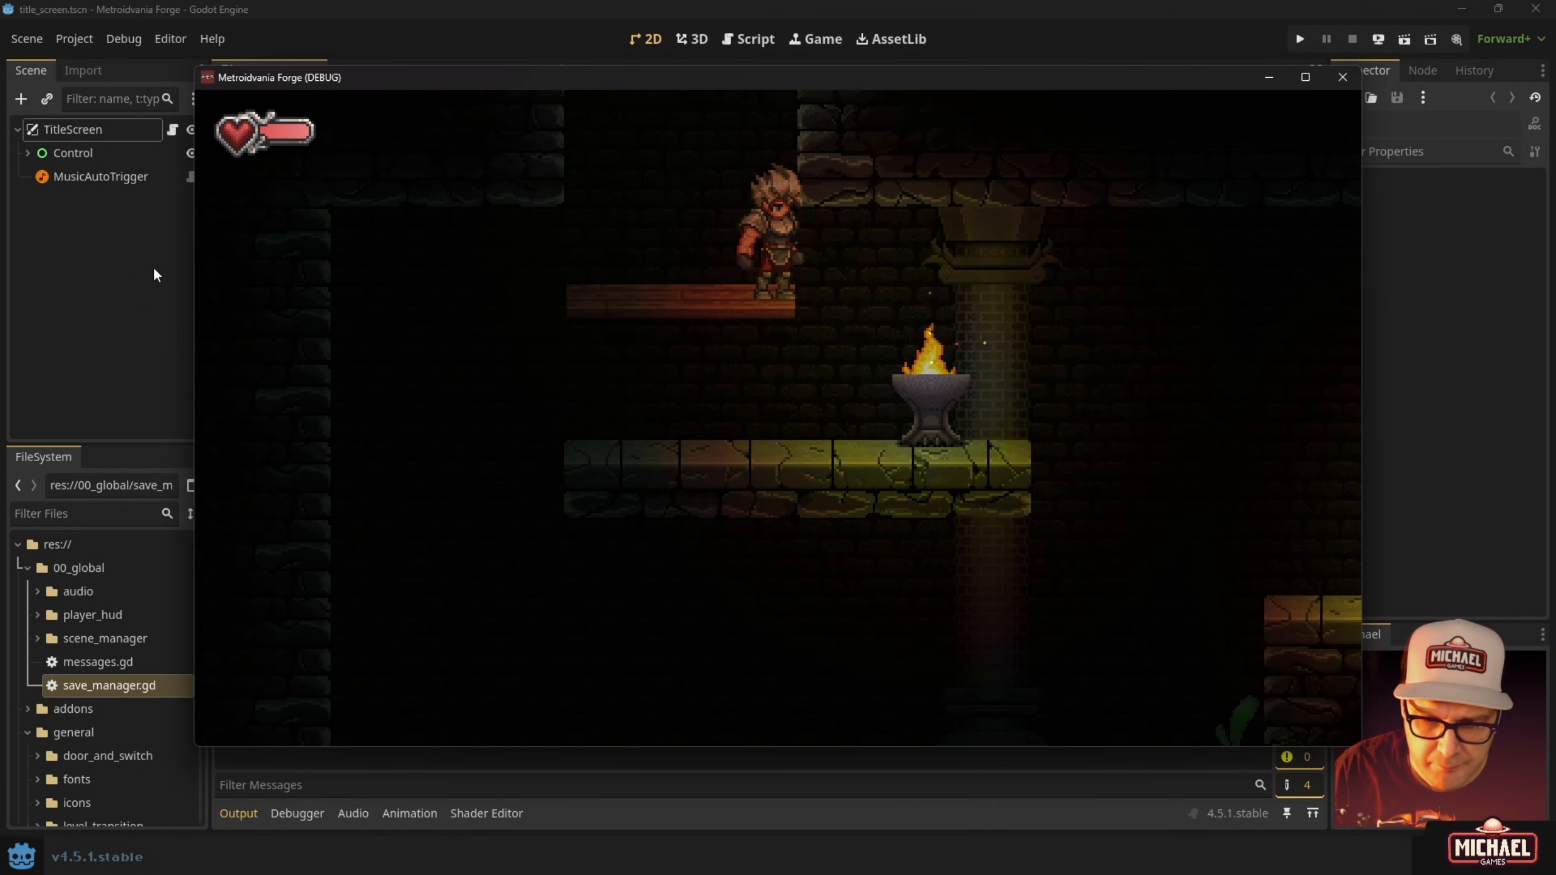
Jump across the stone ledge and brazier platforms to the right.
key(Right)
key(space)
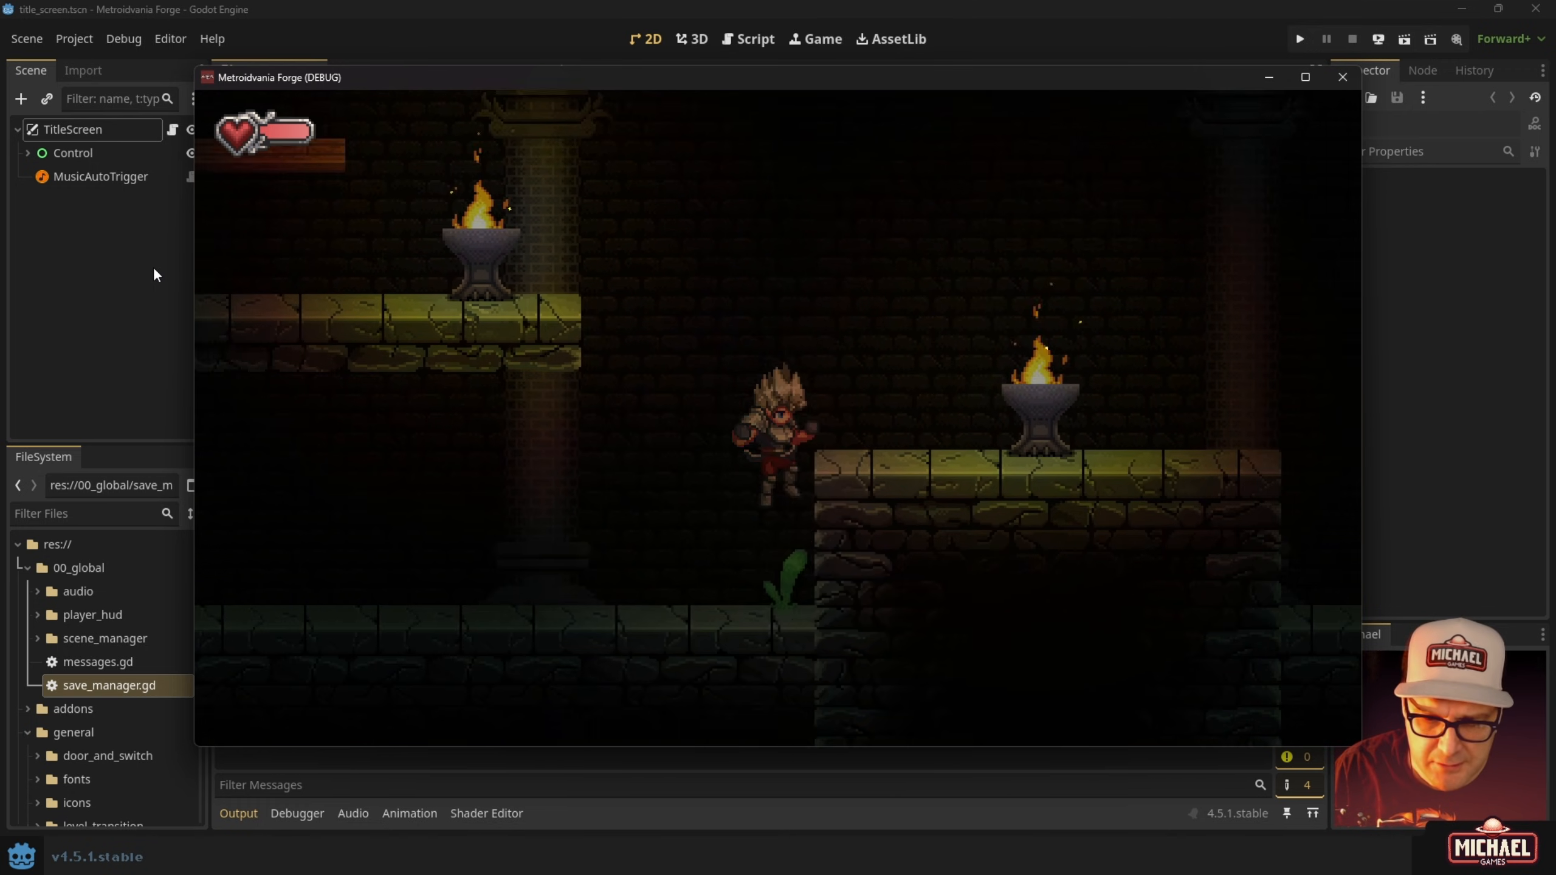
key(Right)
key(space)
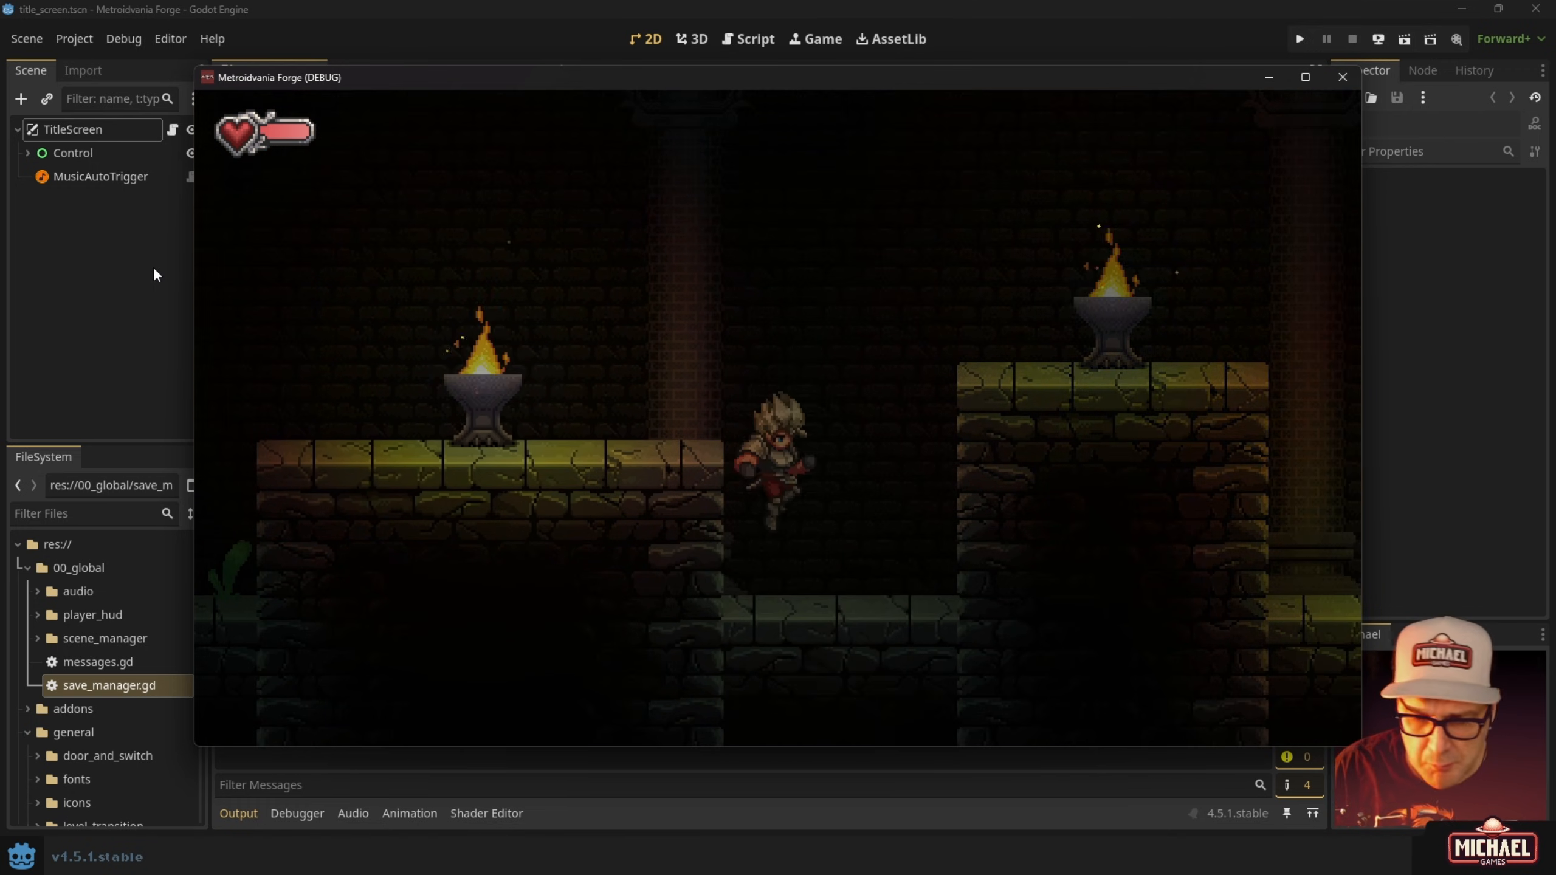
key(Right)
key(space)
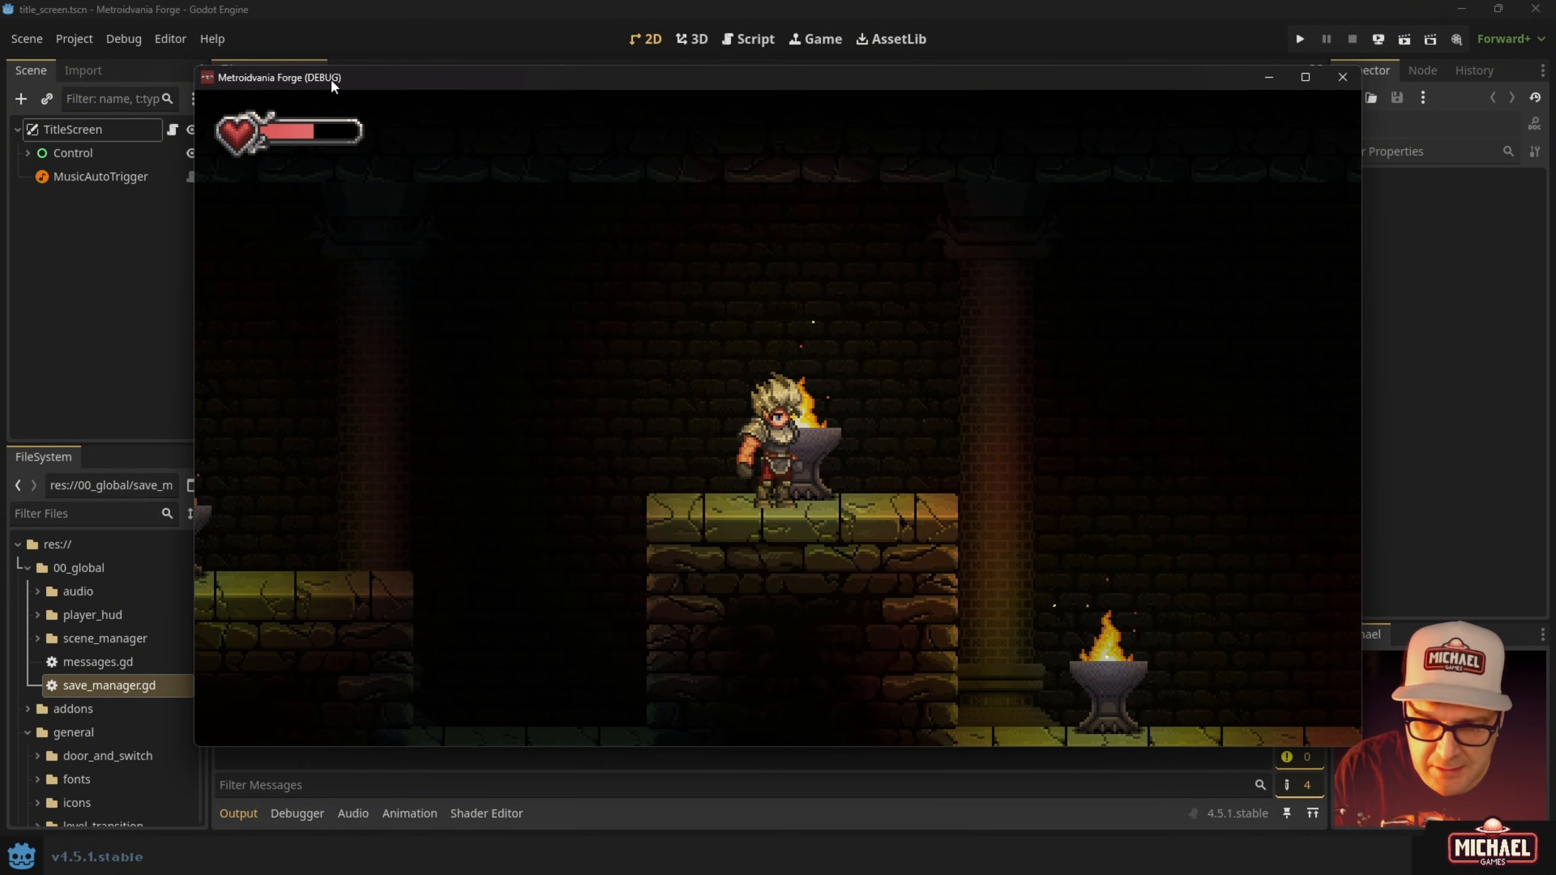
Use the F7 debug key to return to the forest and run right across its platforms.
key(F7)
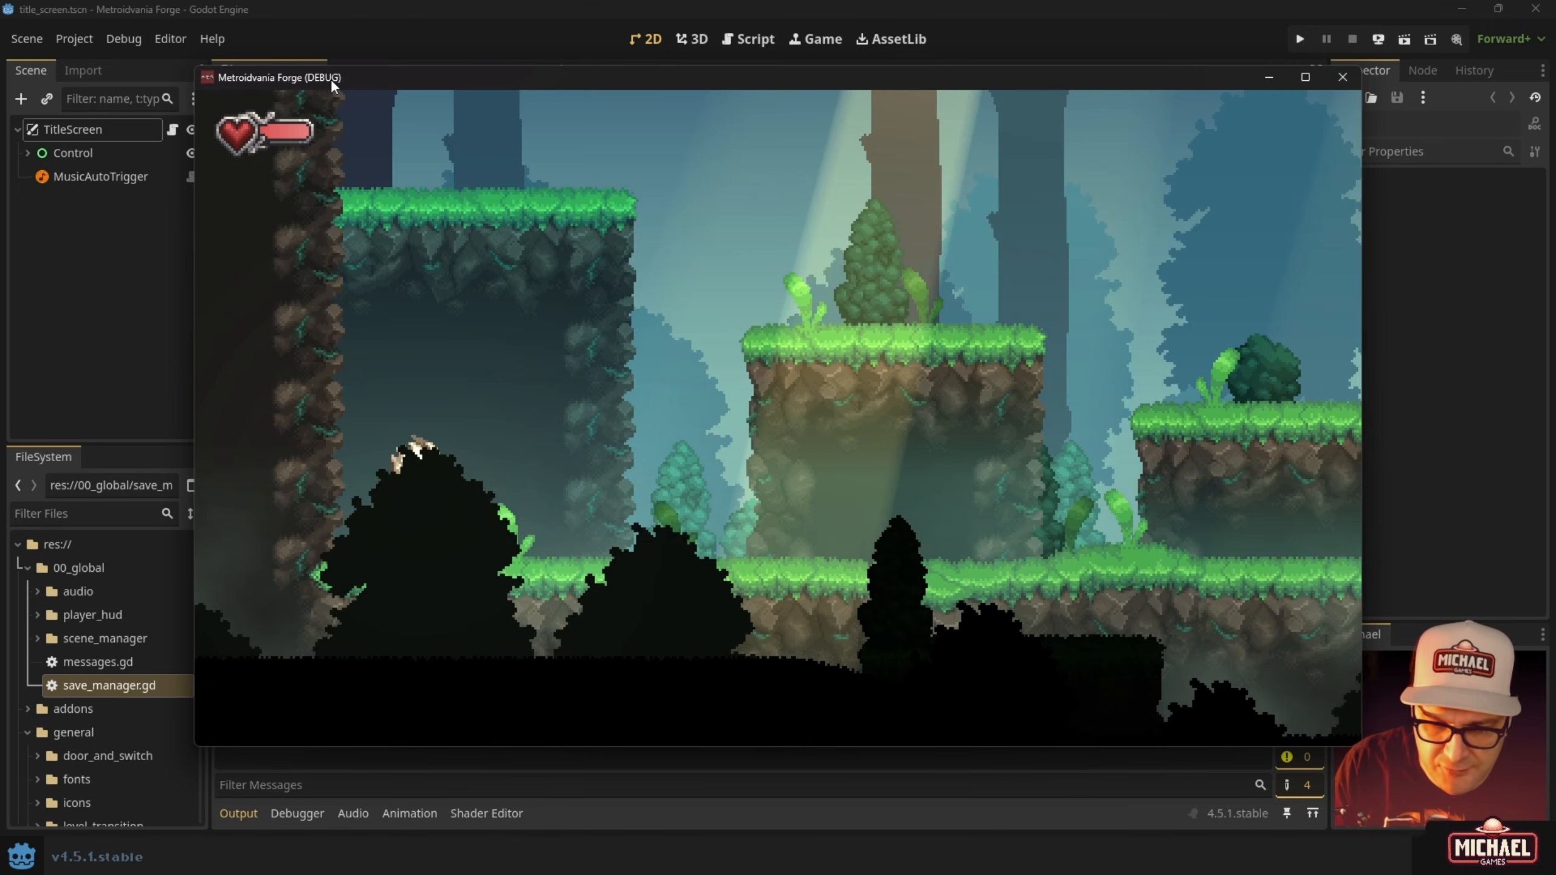
key(Right)
key(space)
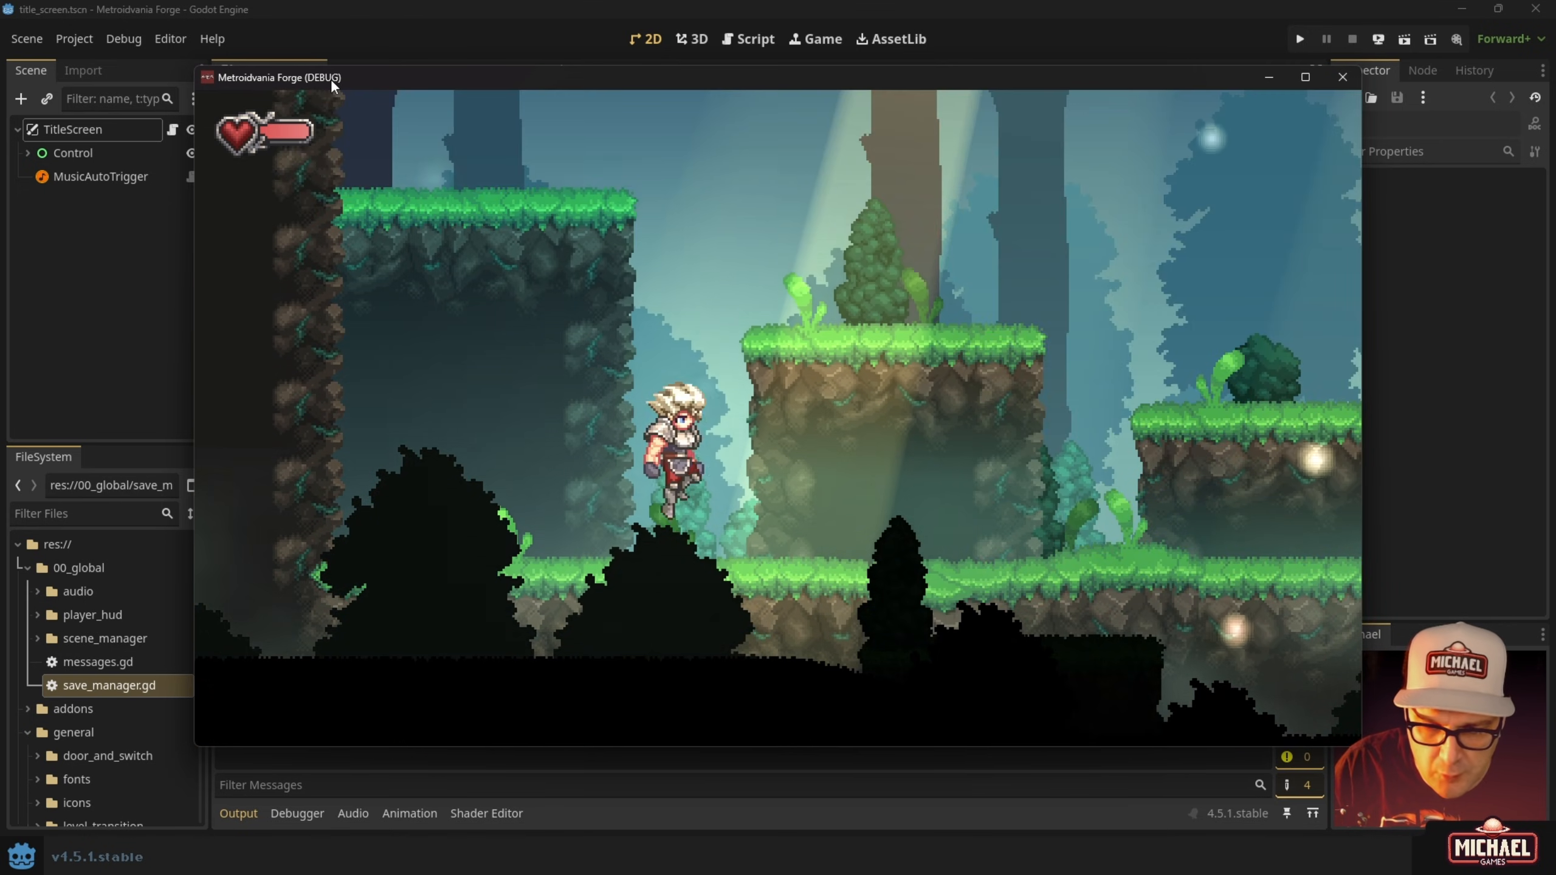
key(Right)
key(space)
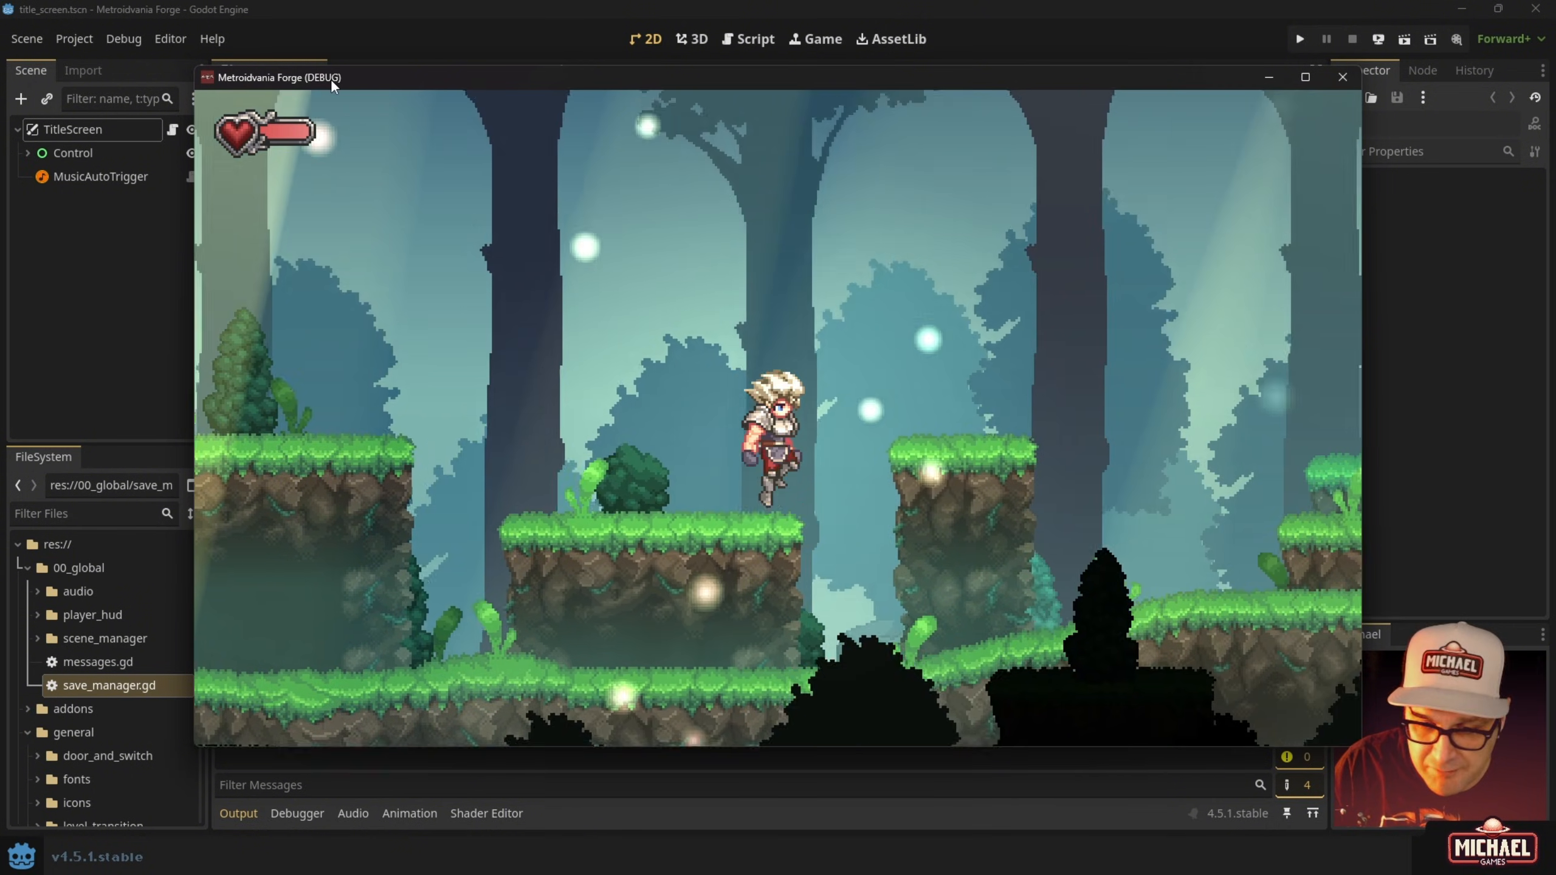
key(space)
key(Right)
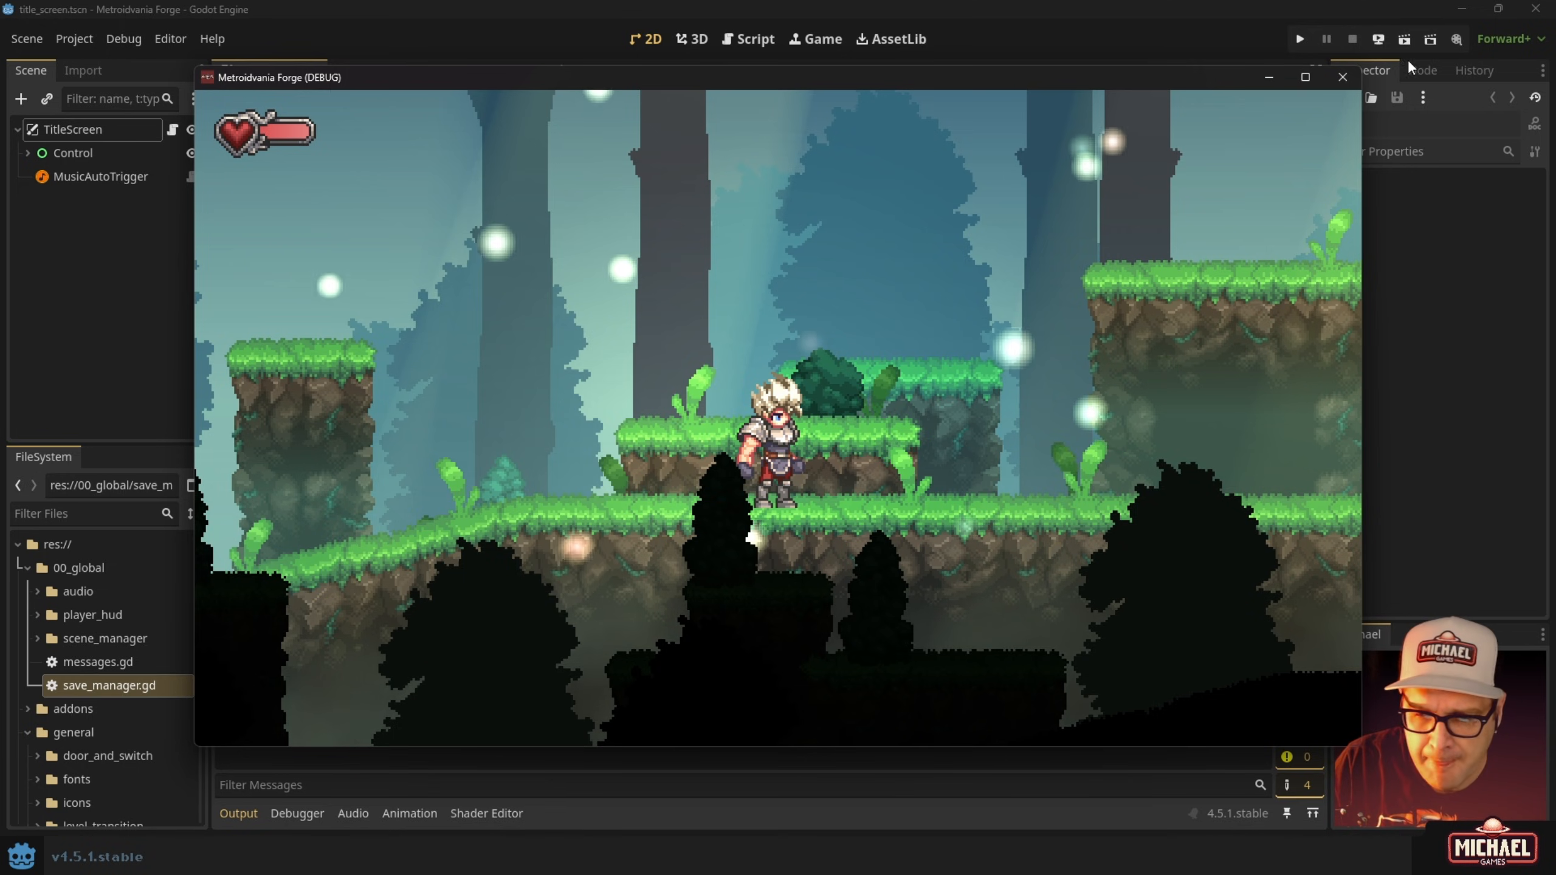
Close the debug game and open Project > Export with the Windows Desktop preset.
click(1350, 75)
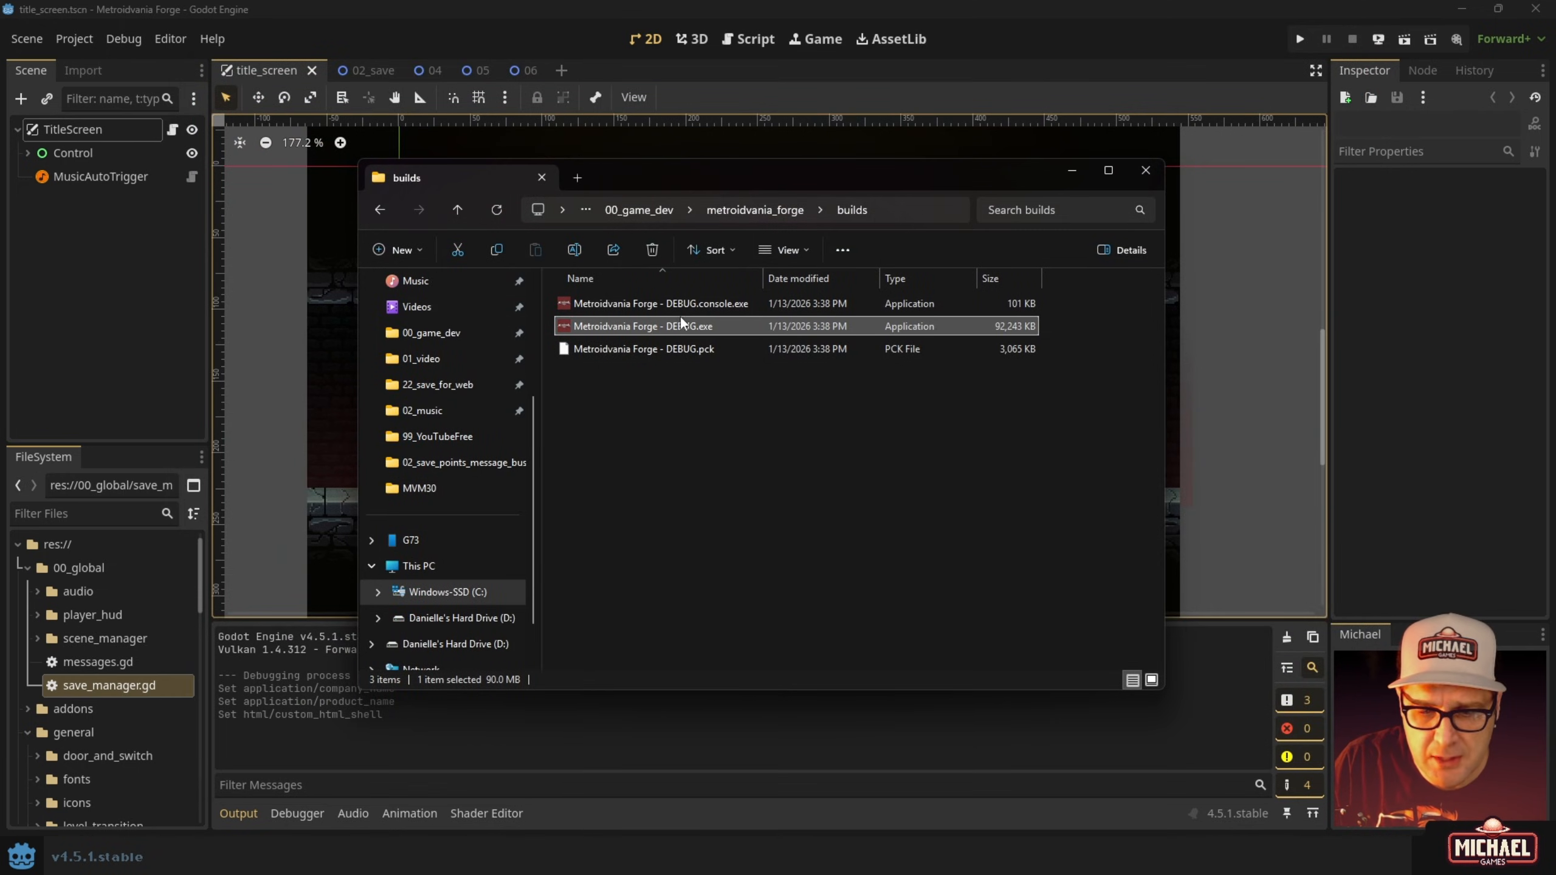
click(792, 11)
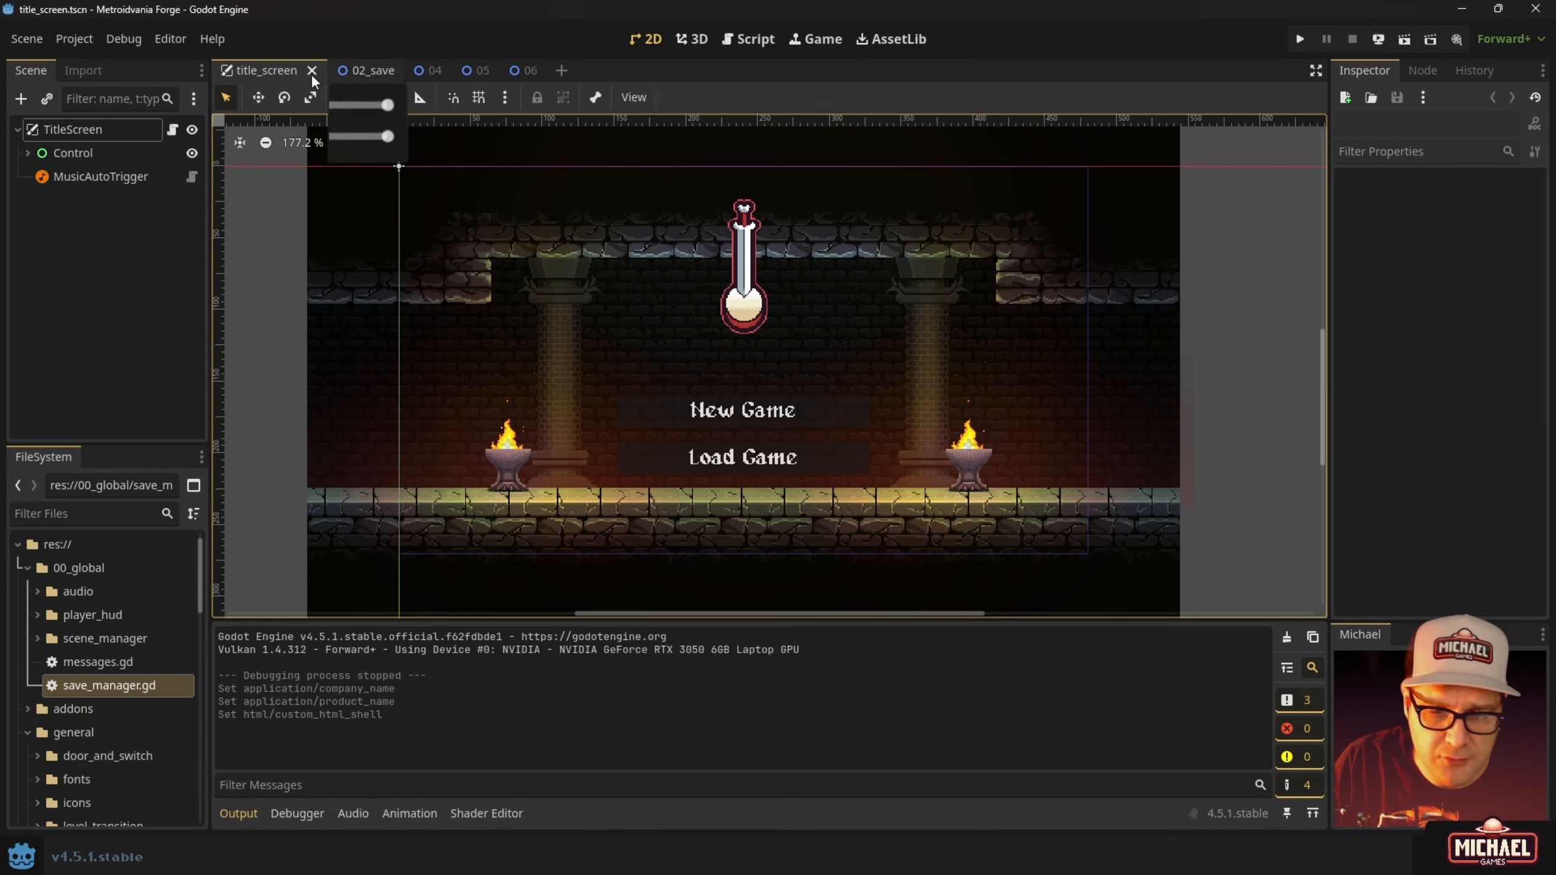
click(74, 37)
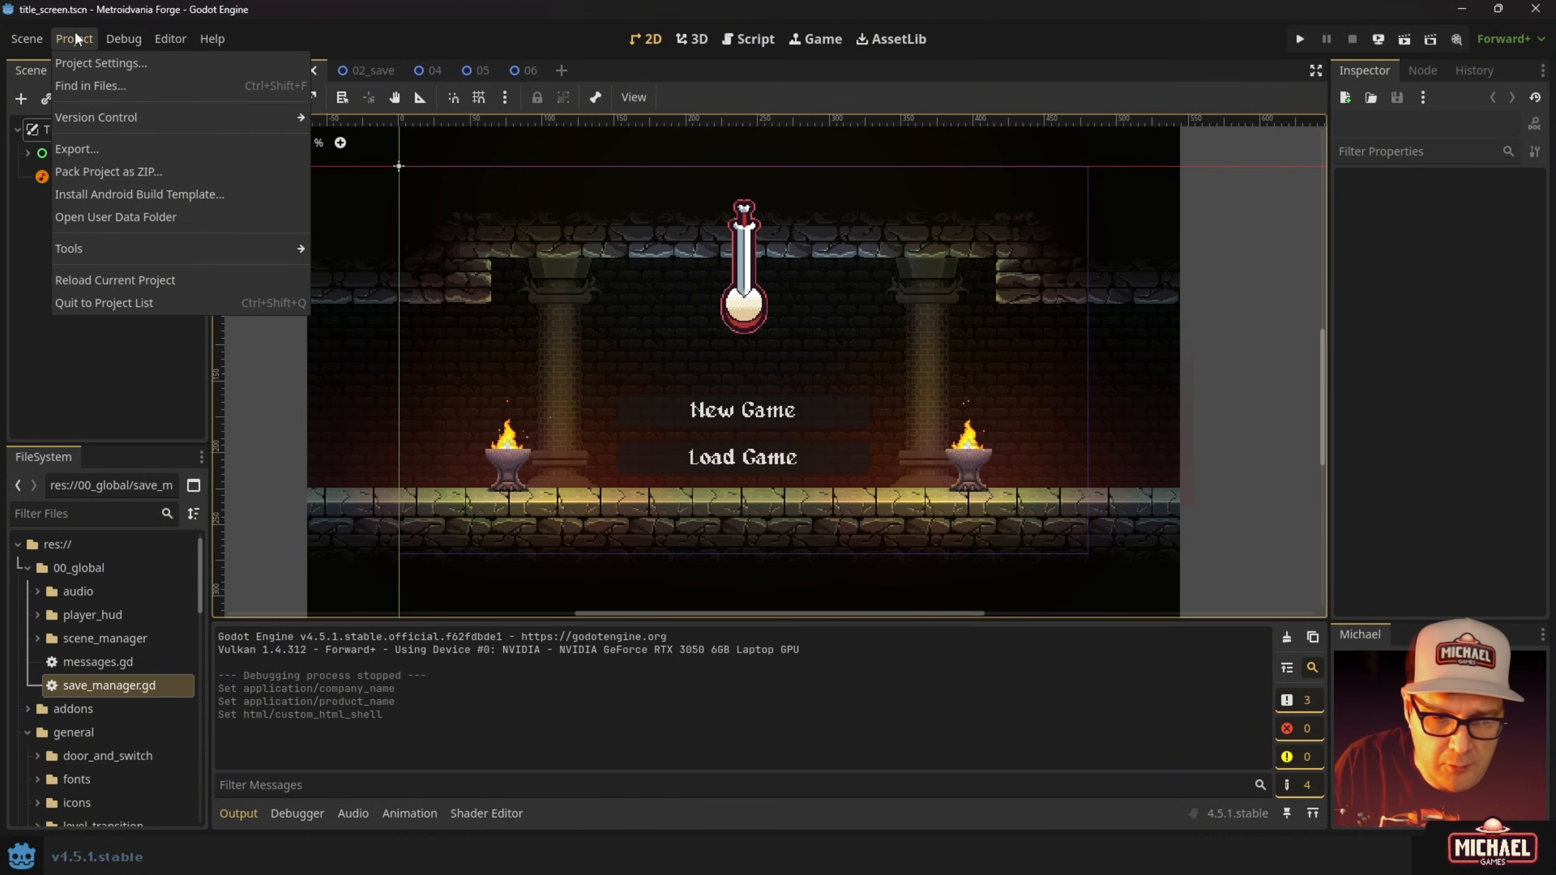
click(102, 149)
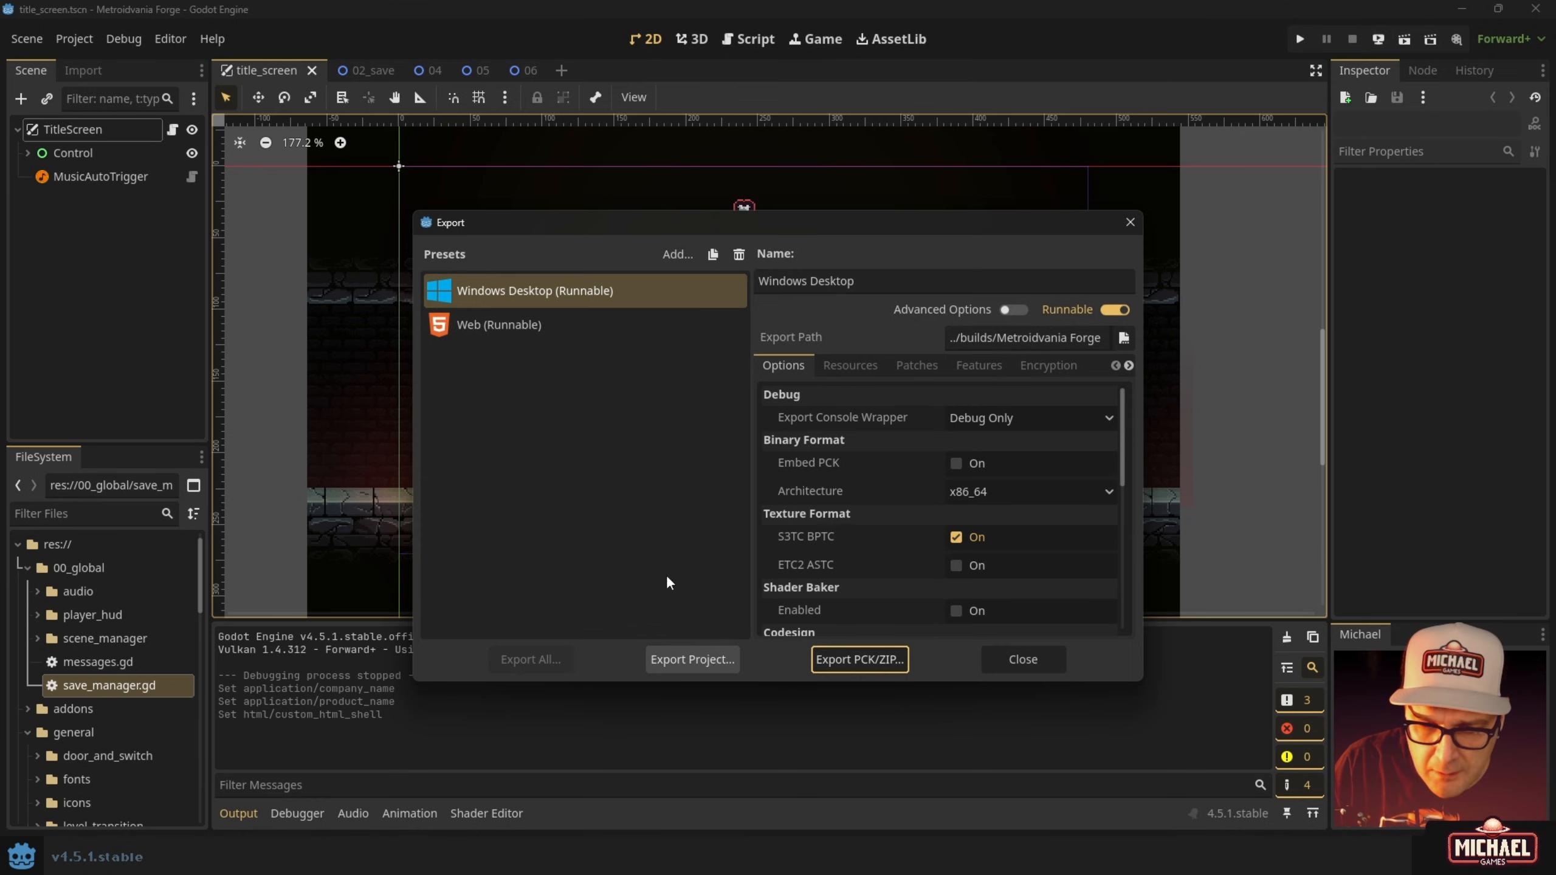
click(500, 294)
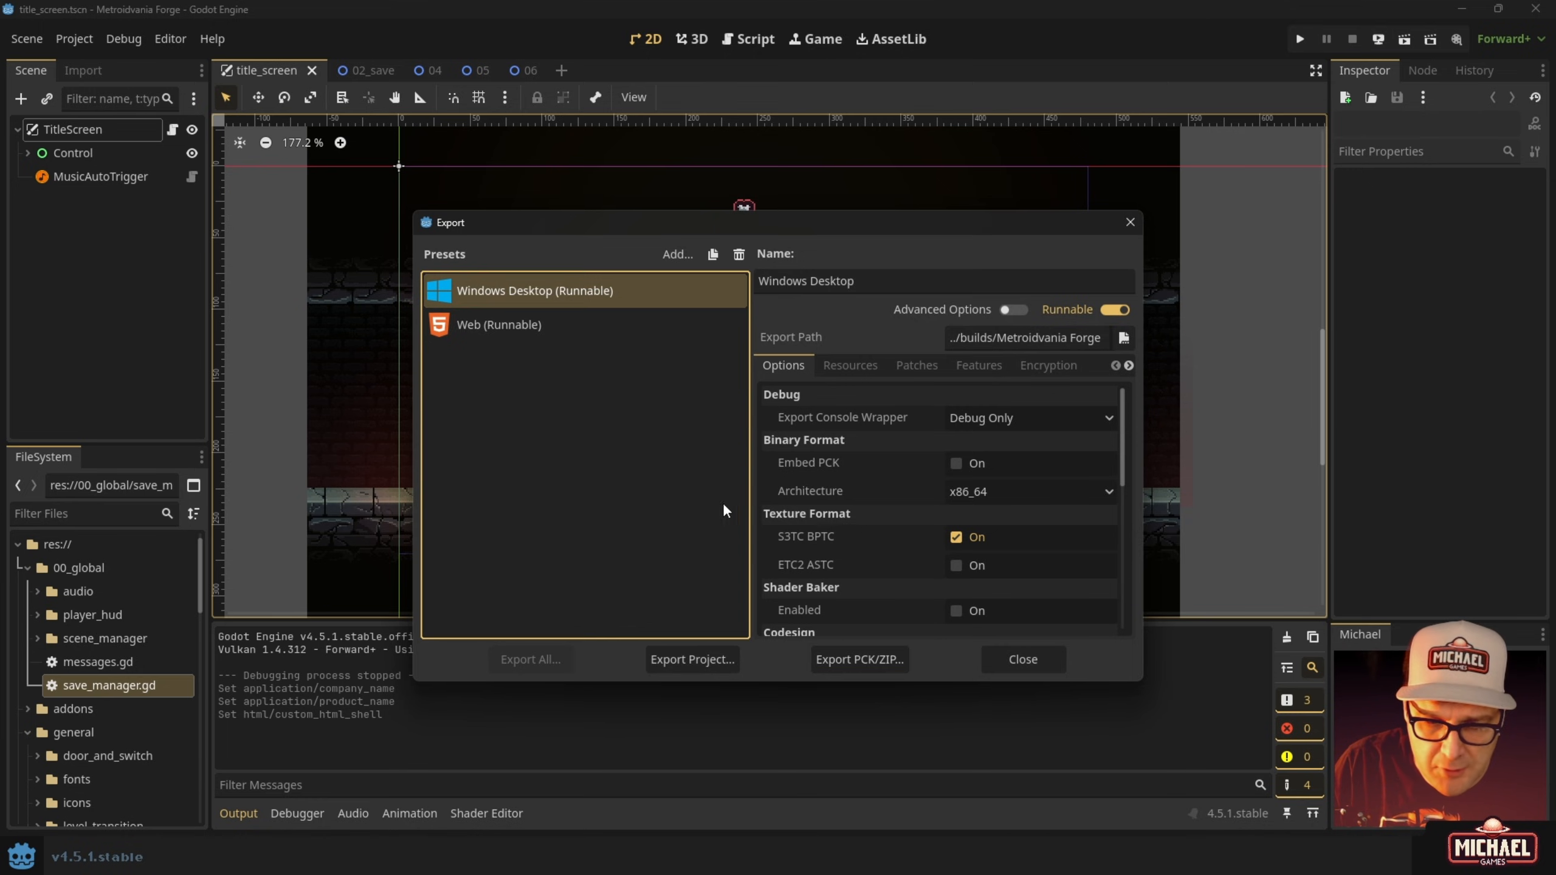
Export a release build with Export With Debug off, overwrite the RELEASE file, and close.
click(692, 659)
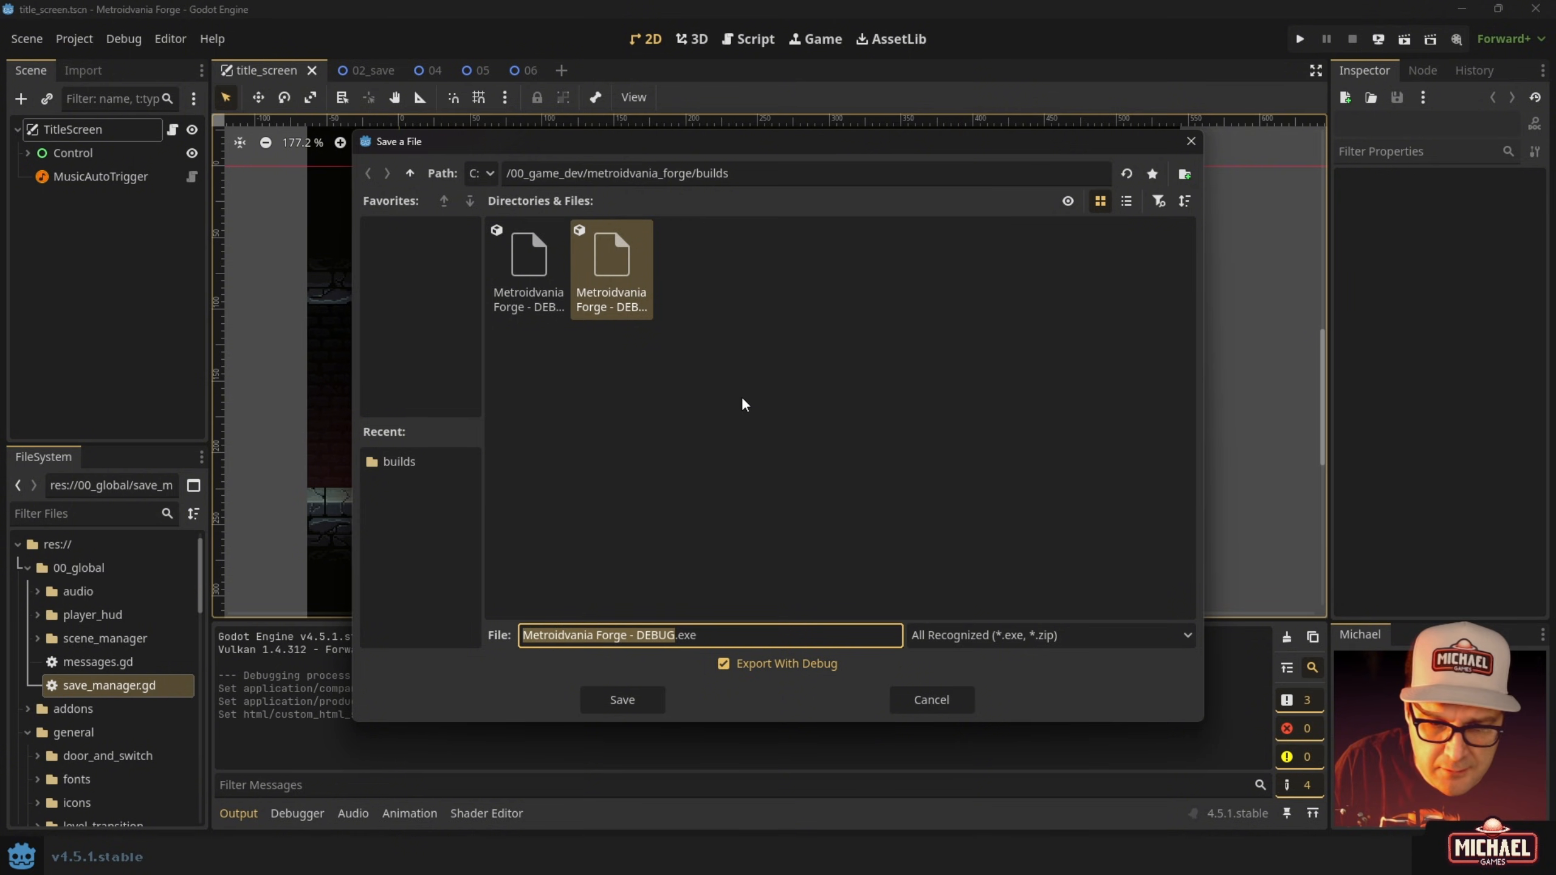
click(723, 664)
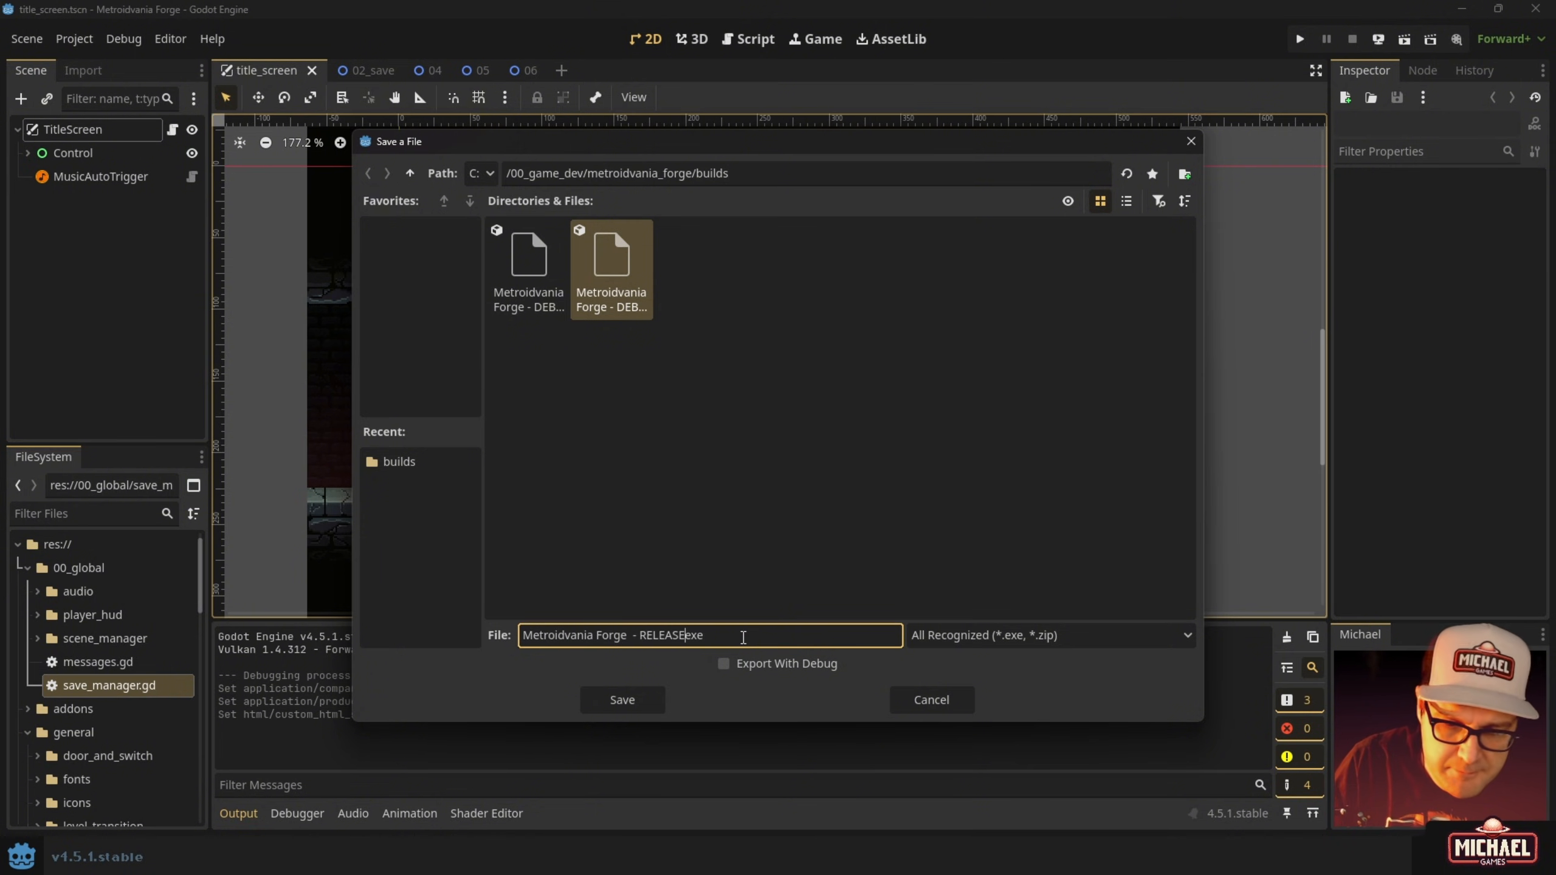
click(637, 696)
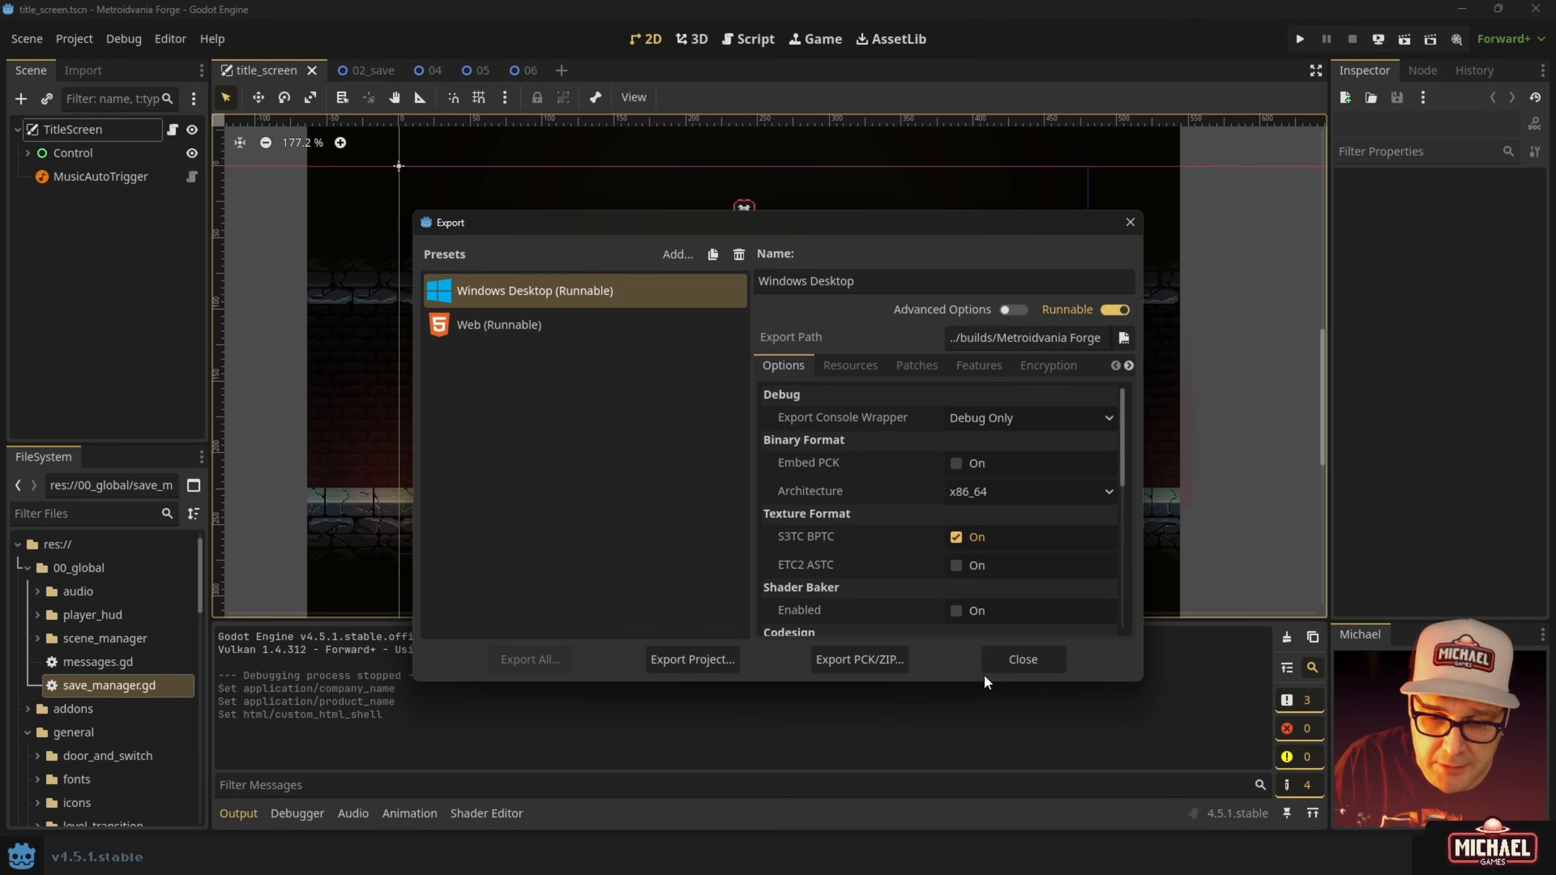
click(702, 652)
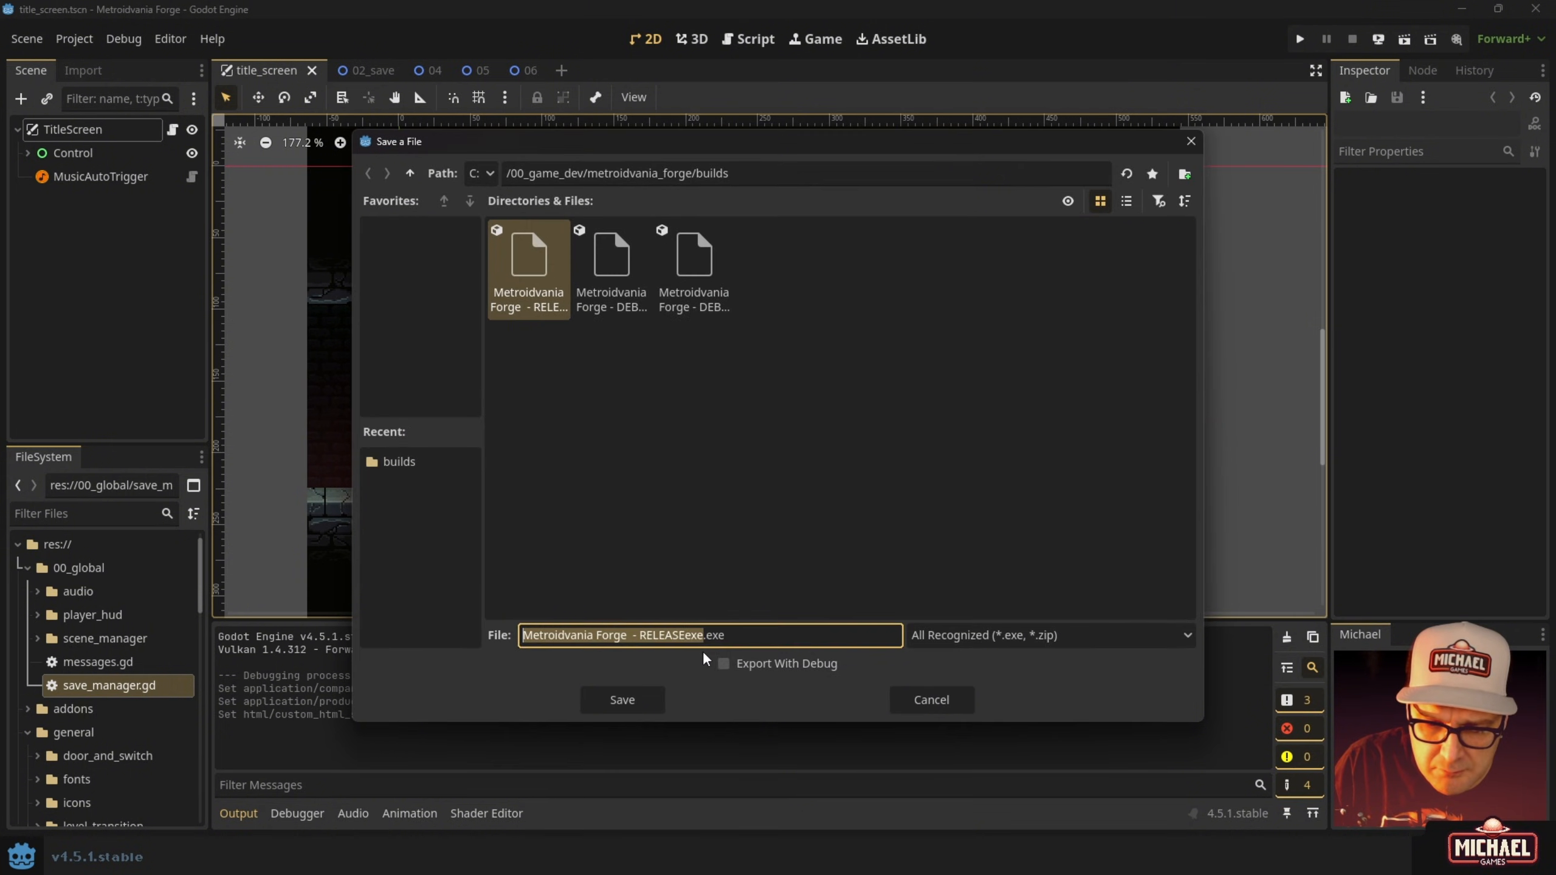
click(645, 697)
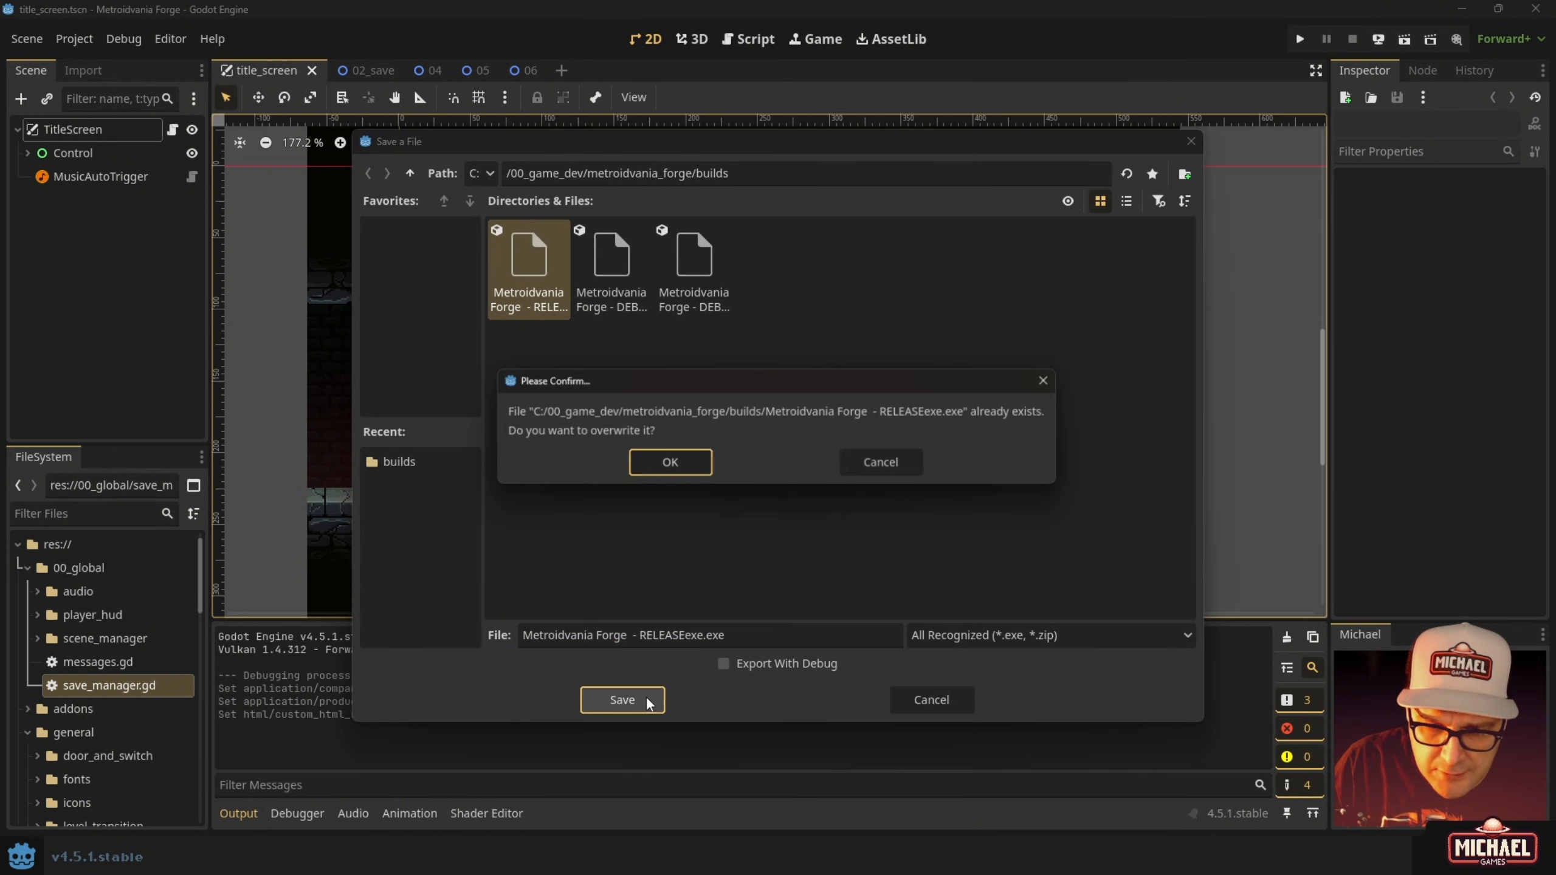
click(665, 452)
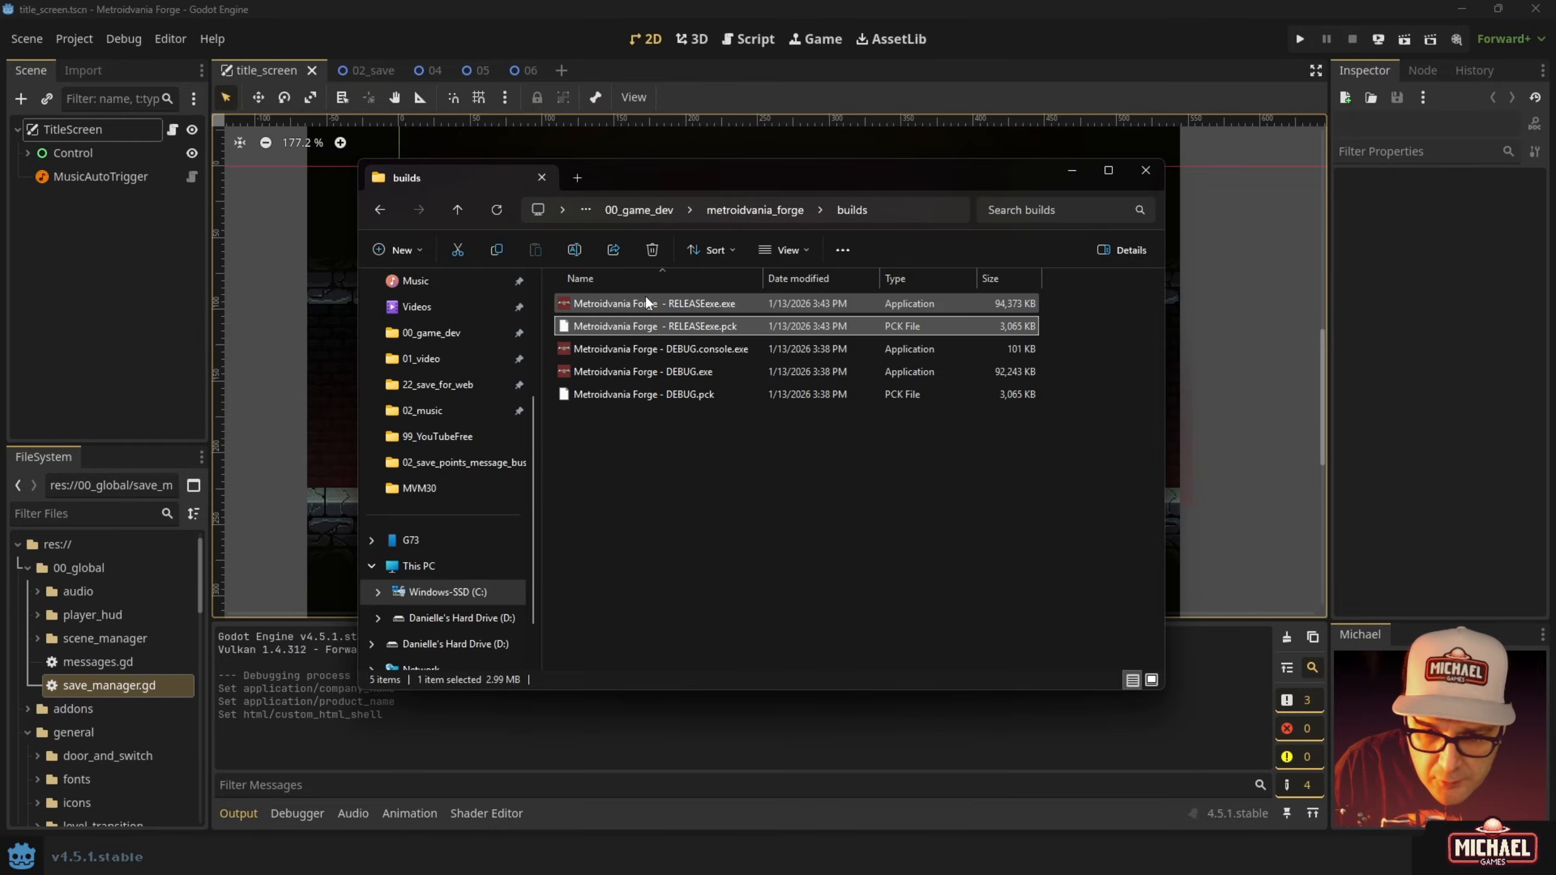
click(645, 302)
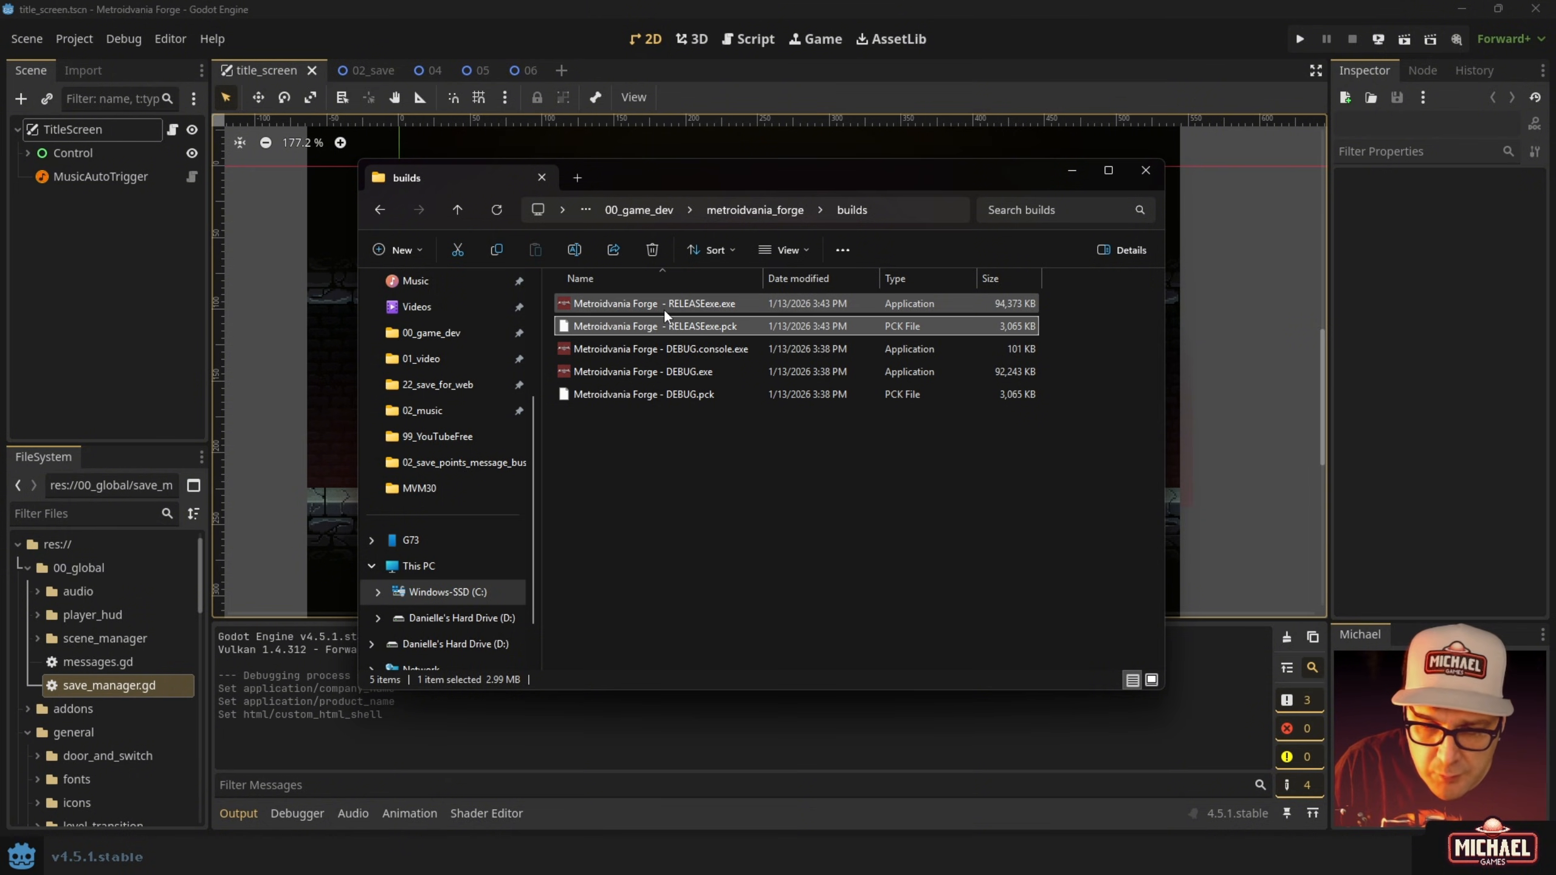
ctrl+click(668, 322)
click(680, 351)
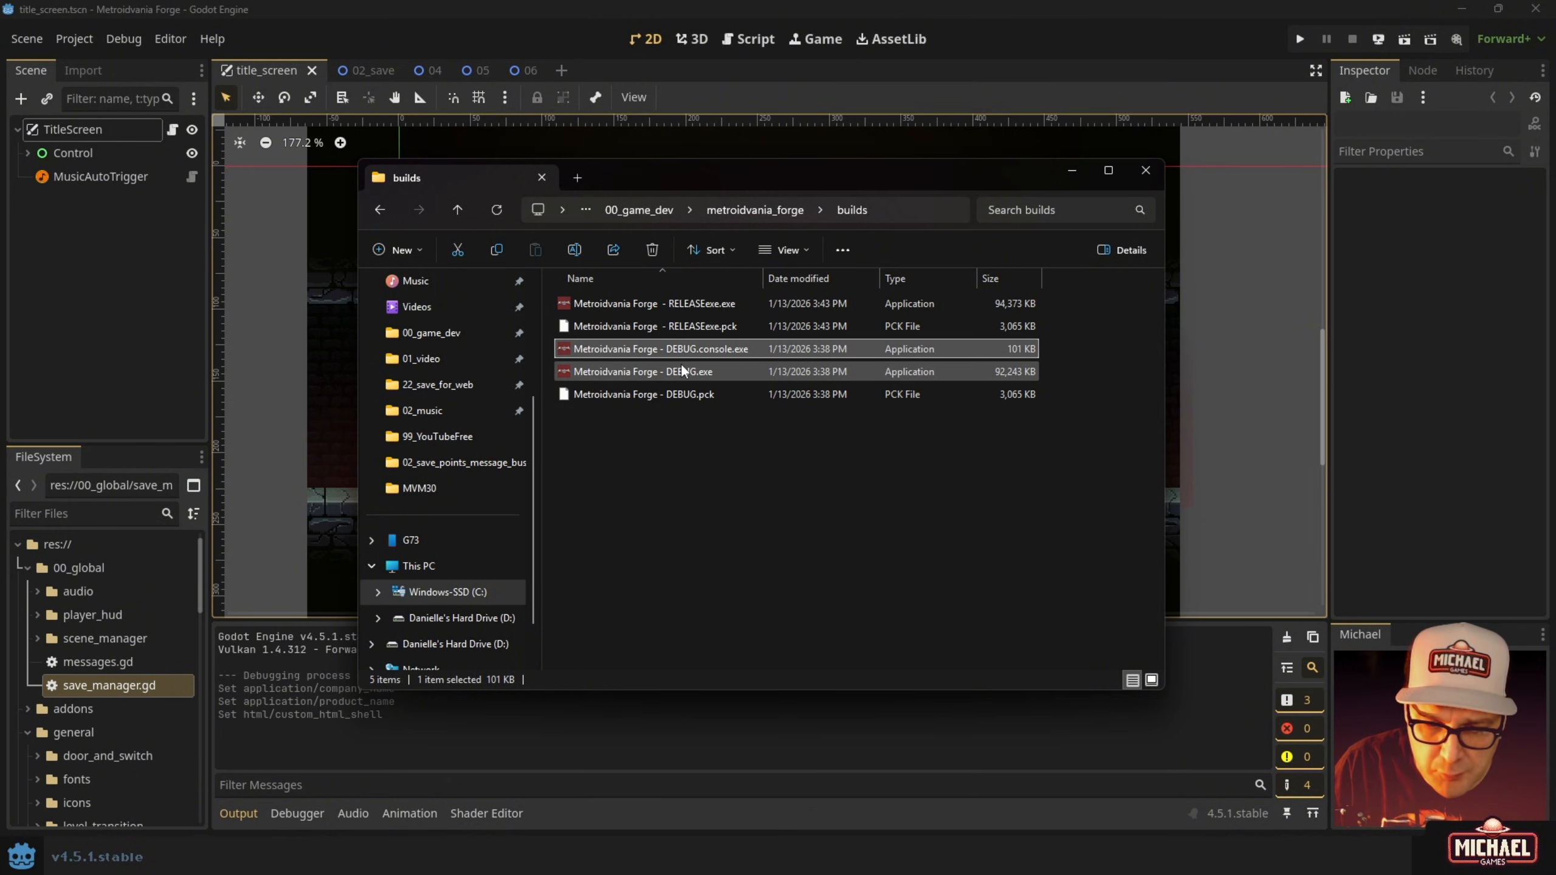
click(674, 307)
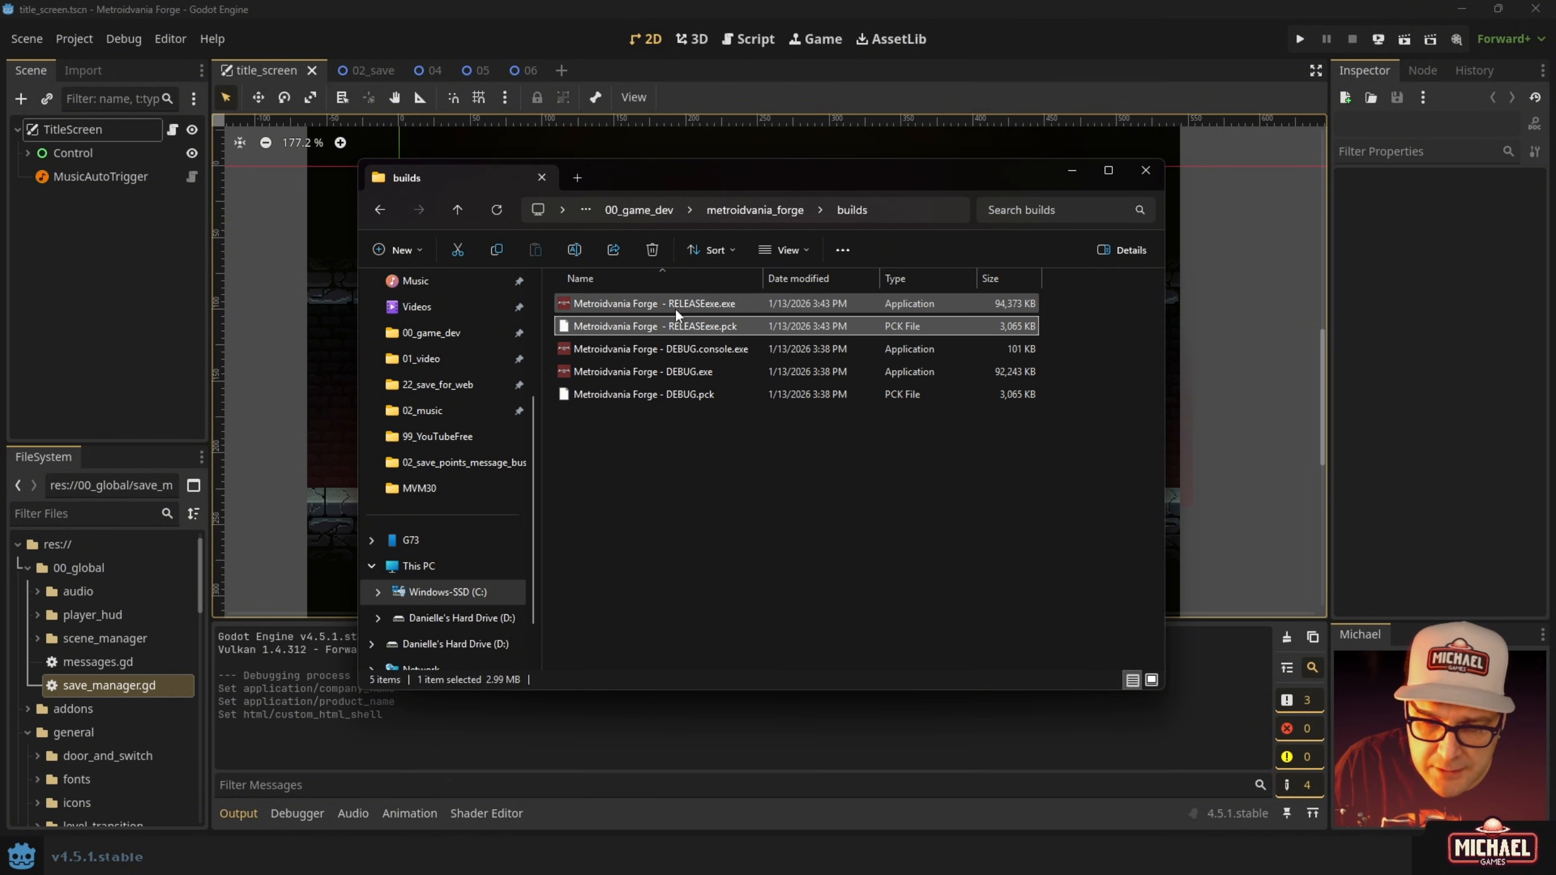
click(674, 305)
click(680, 320)
click(676, 305)
click(680, 319)
click(676, 310)
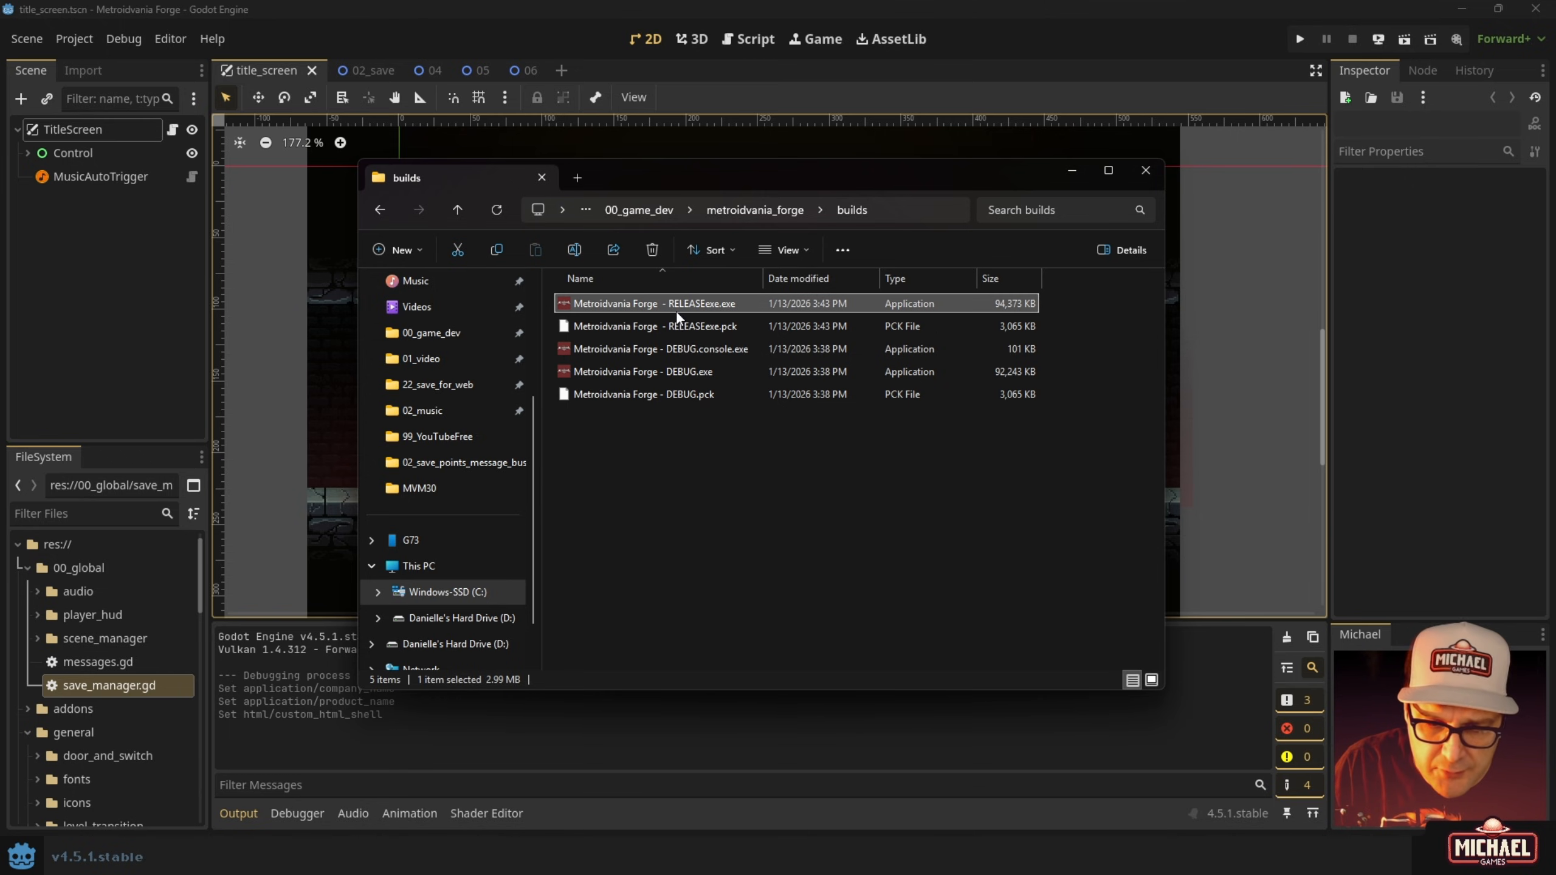
click(678, 323)
click(673, 368)
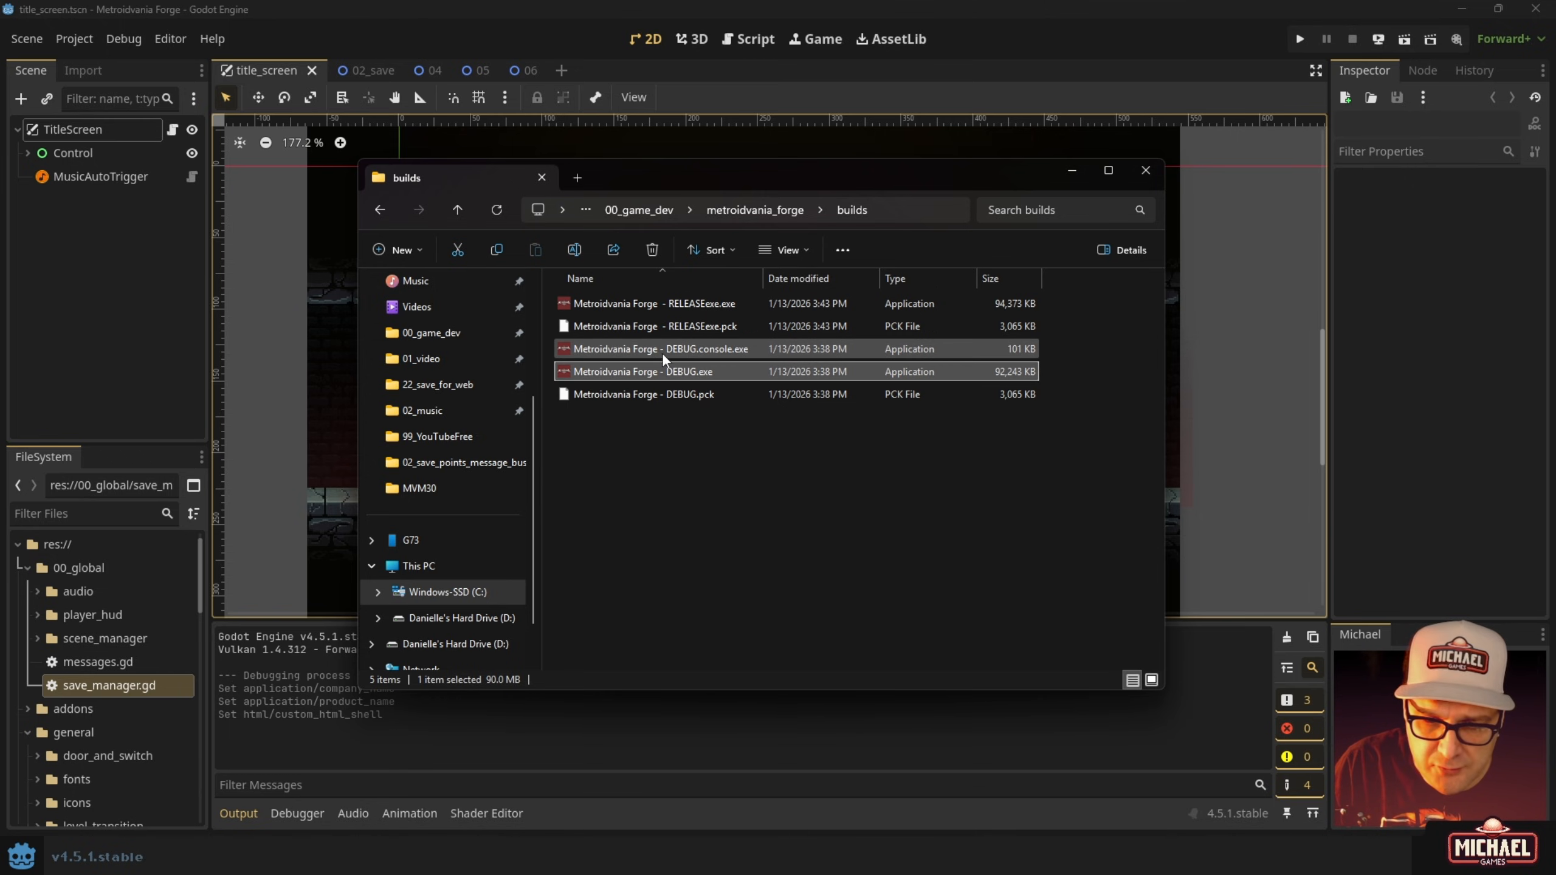
click(663, 350)
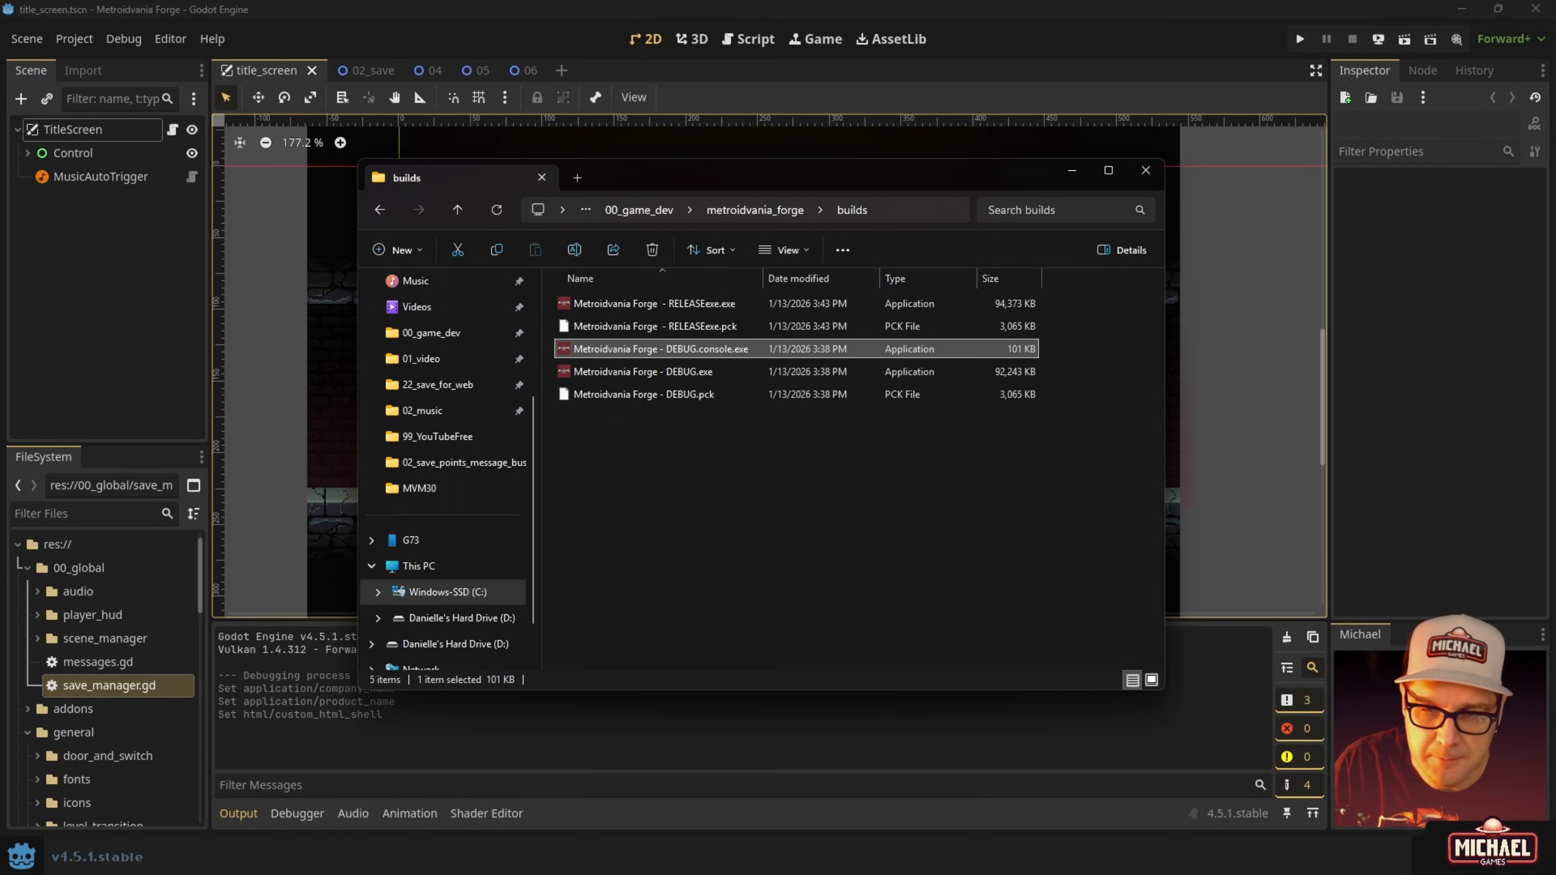
click(586, 369)
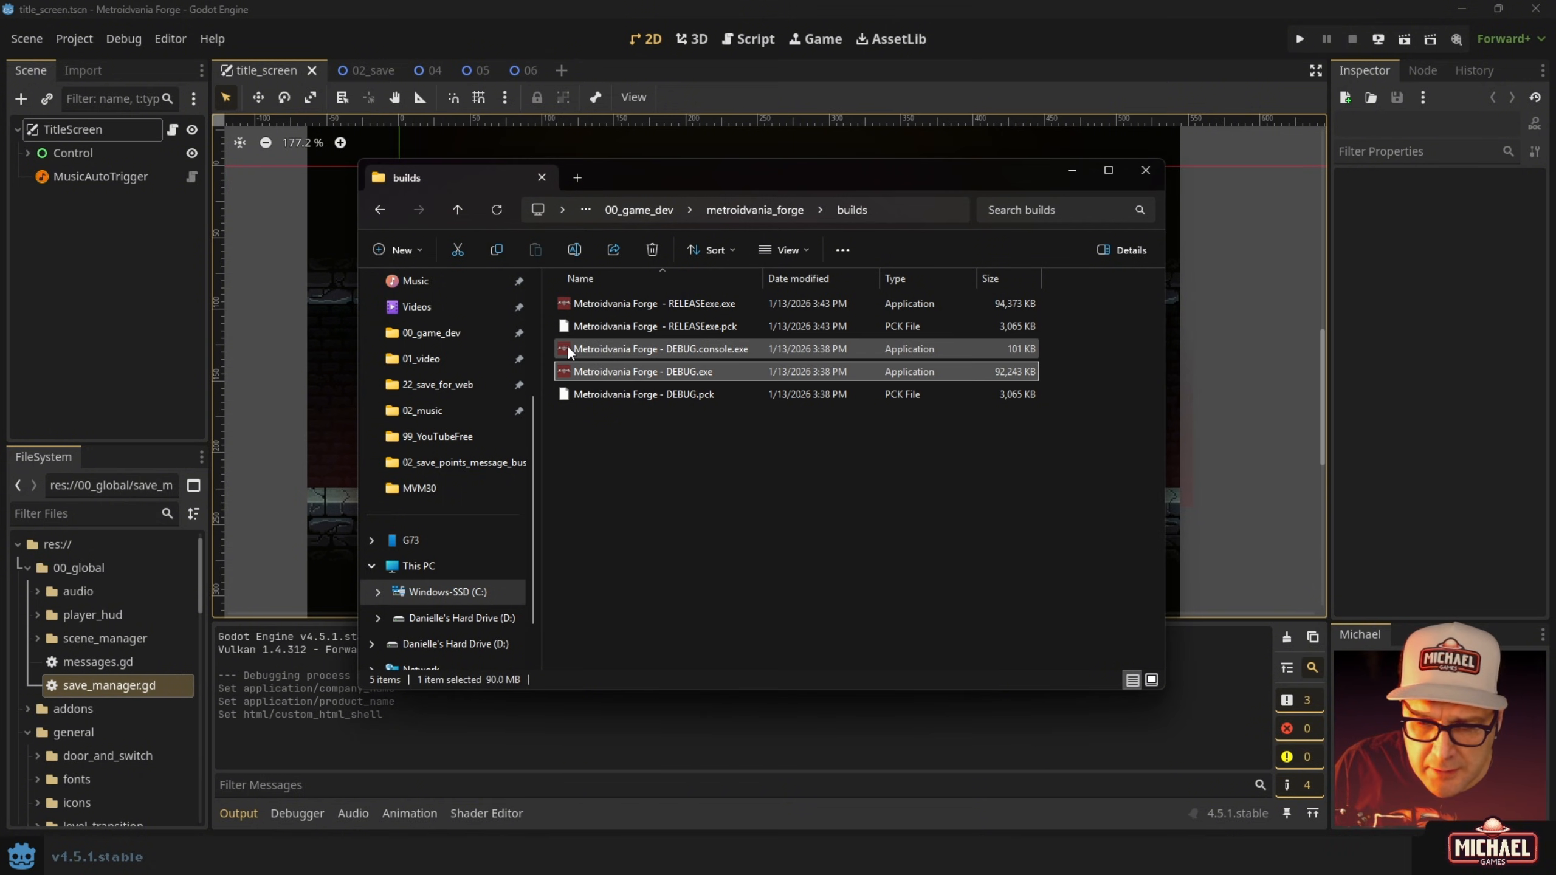
click(566, 350)
Launch DEBUG.console.exe and arrange the console and game windows to read the output.
double_click(567, 349)
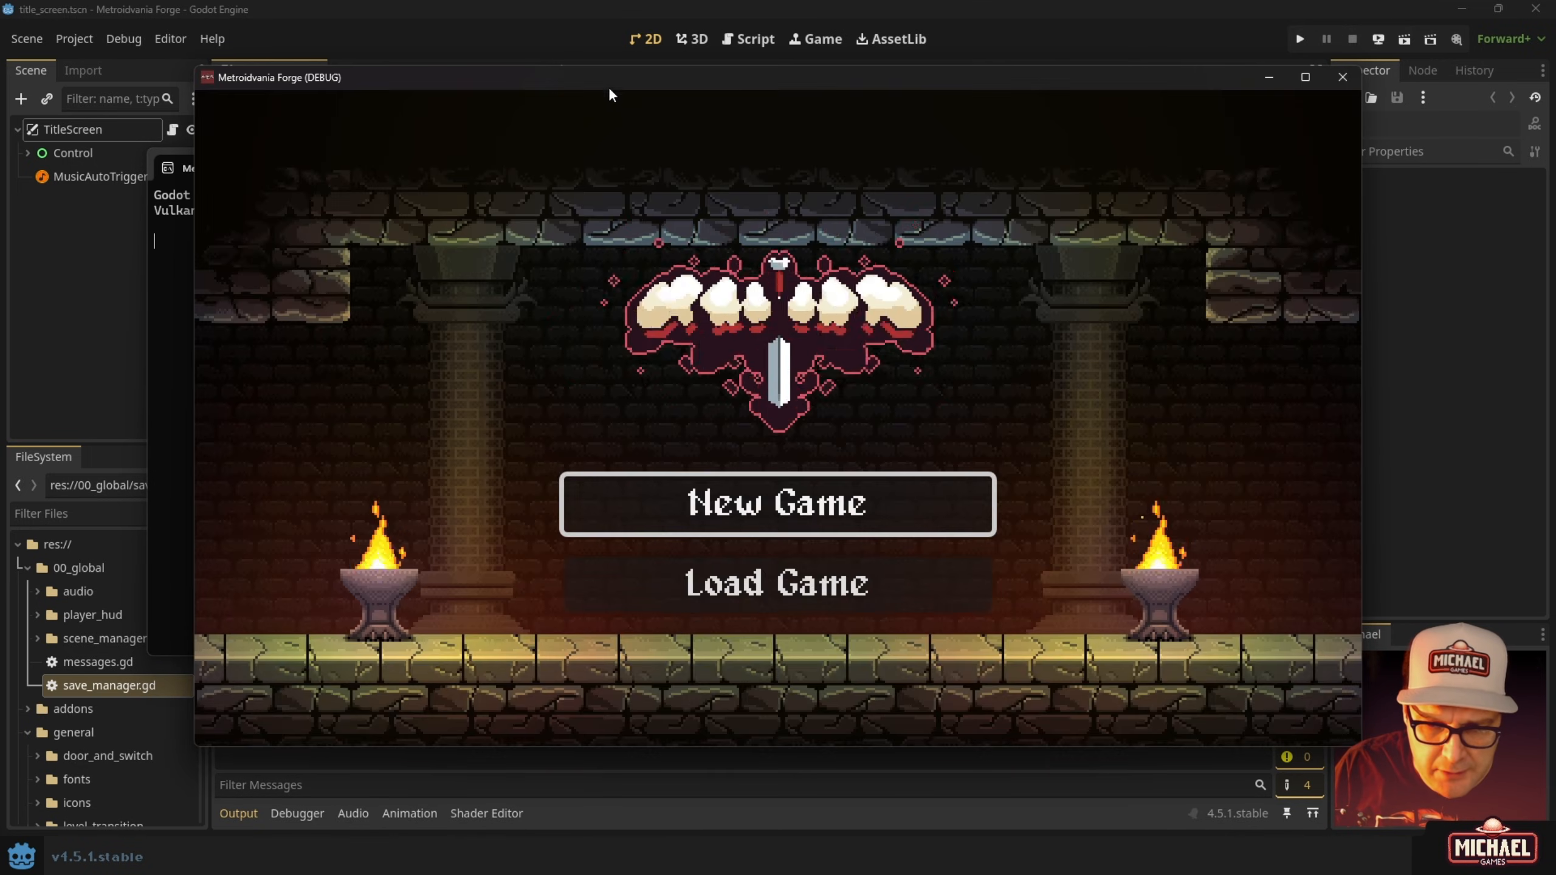
click(173, 347)
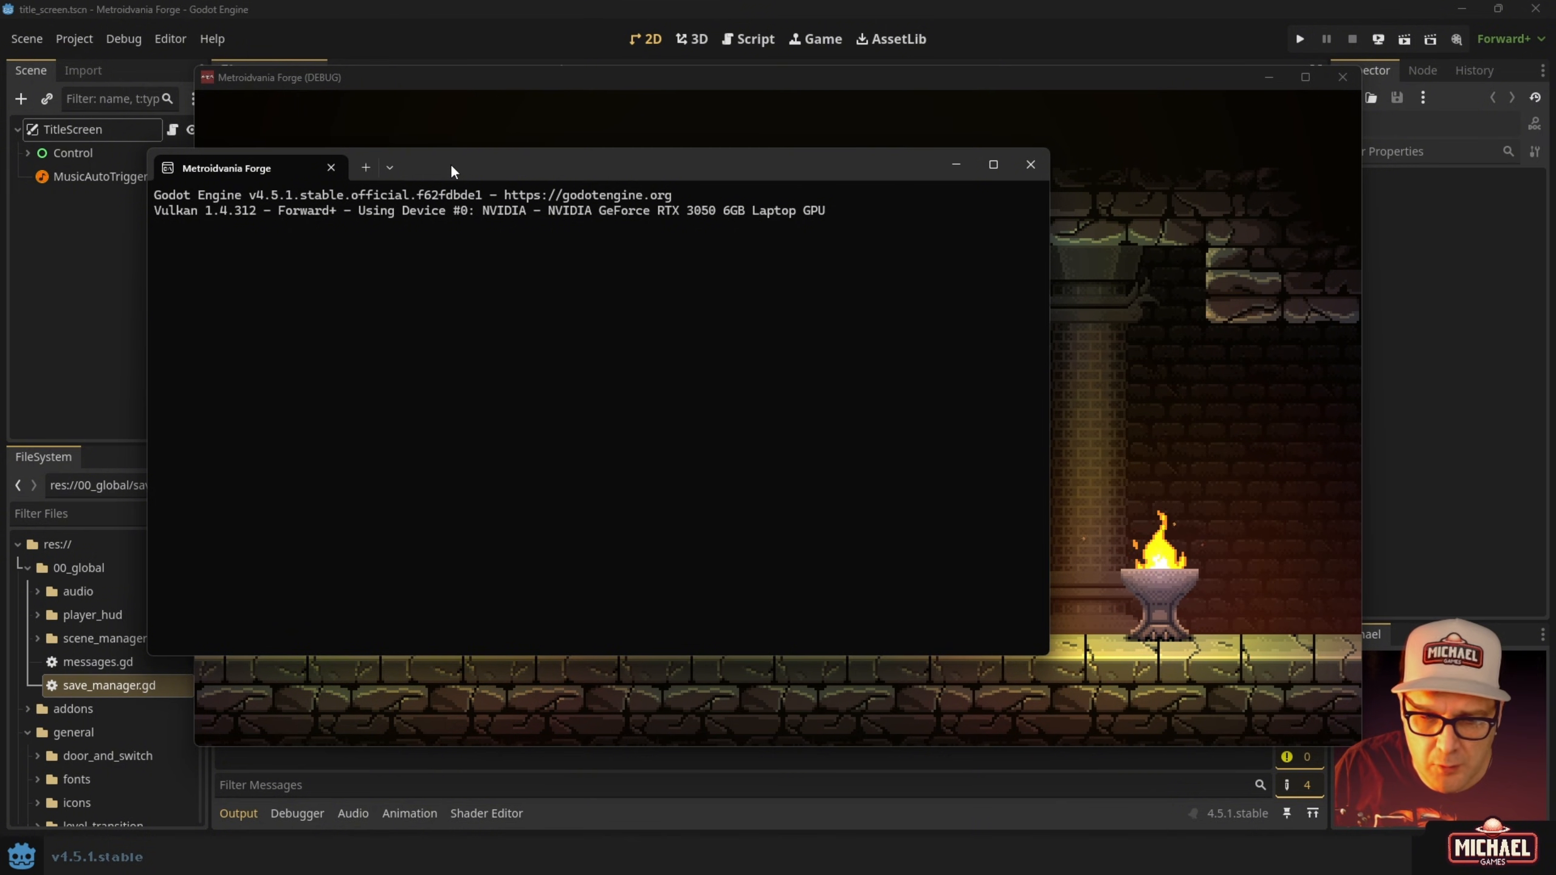
drag(449, 163, 373, 159)
drag(445, 91, 499, 96)
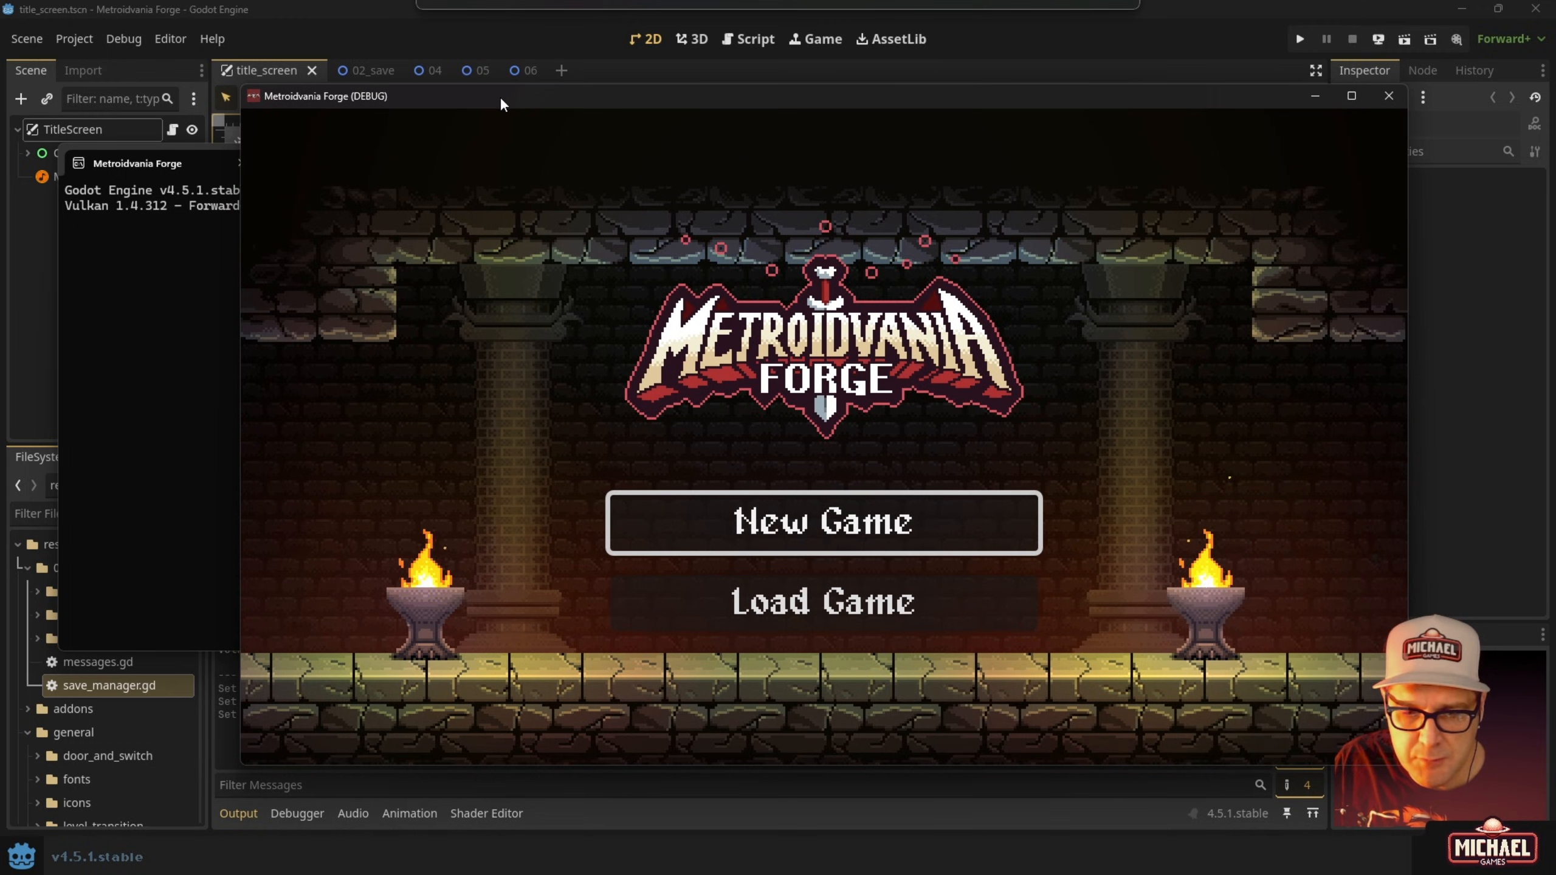
click(133, 371)
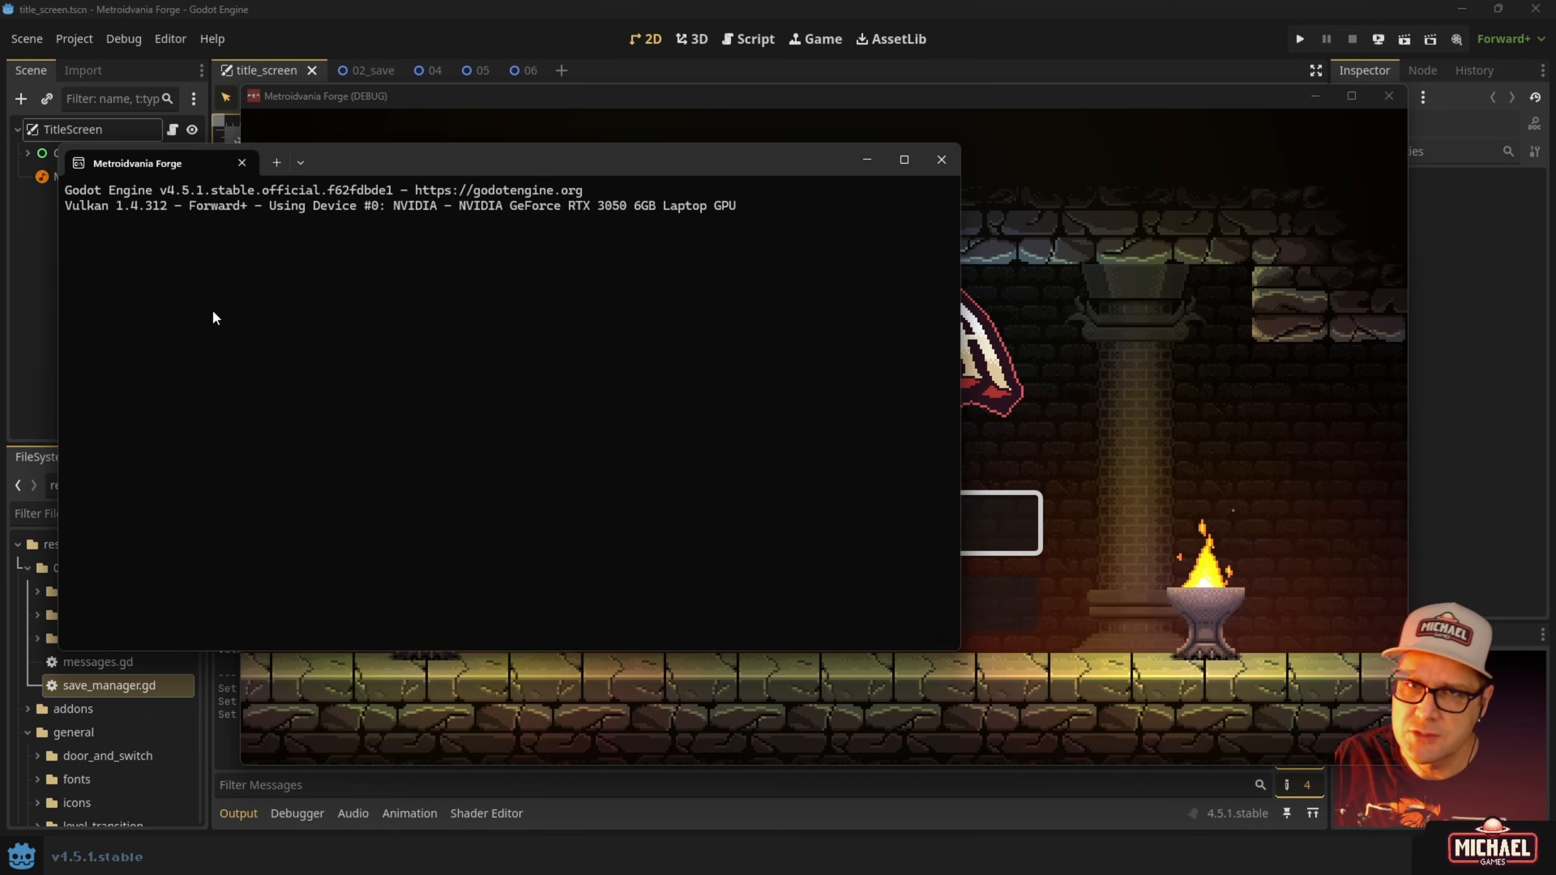
click(1079, 175)
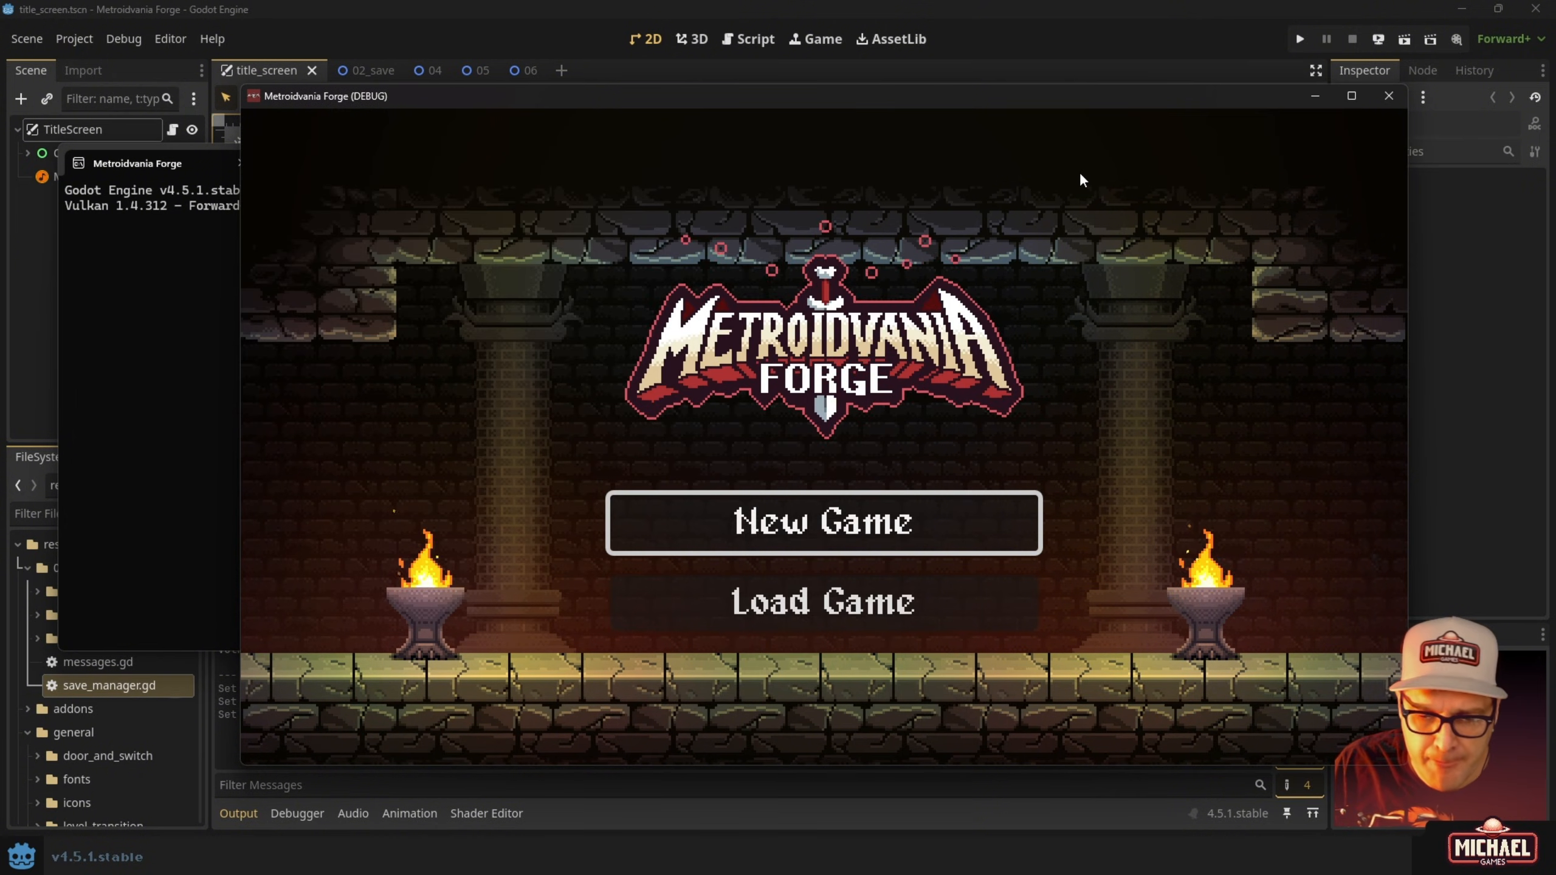
Start a new game in slot 01, run and jump briefly, then close the game.
key(Return)
key(Down)
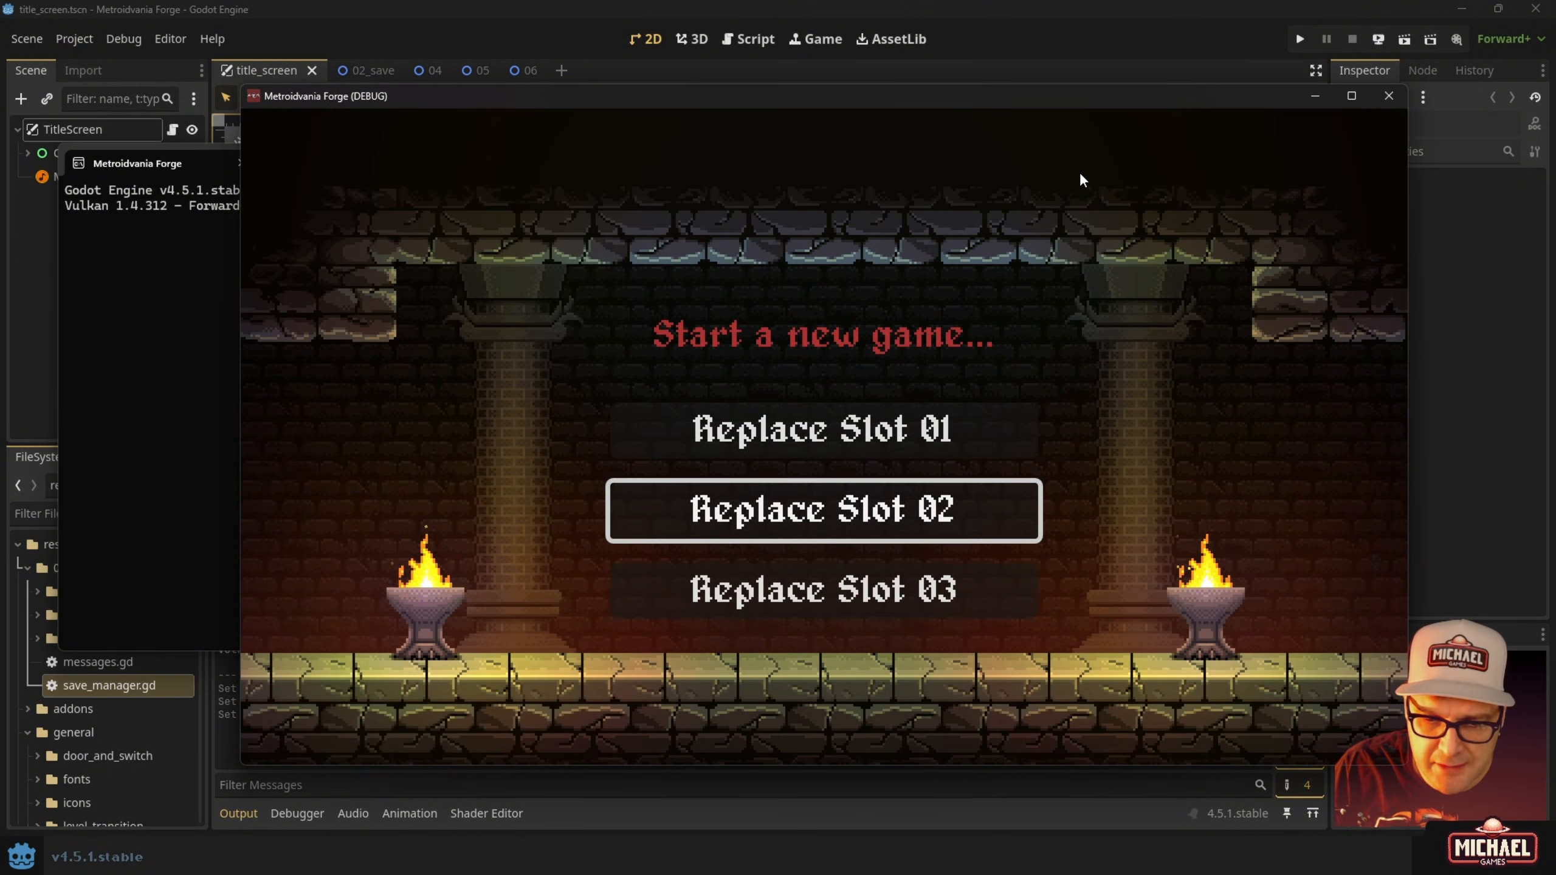
key(Up)
key(Return)
key(Right)
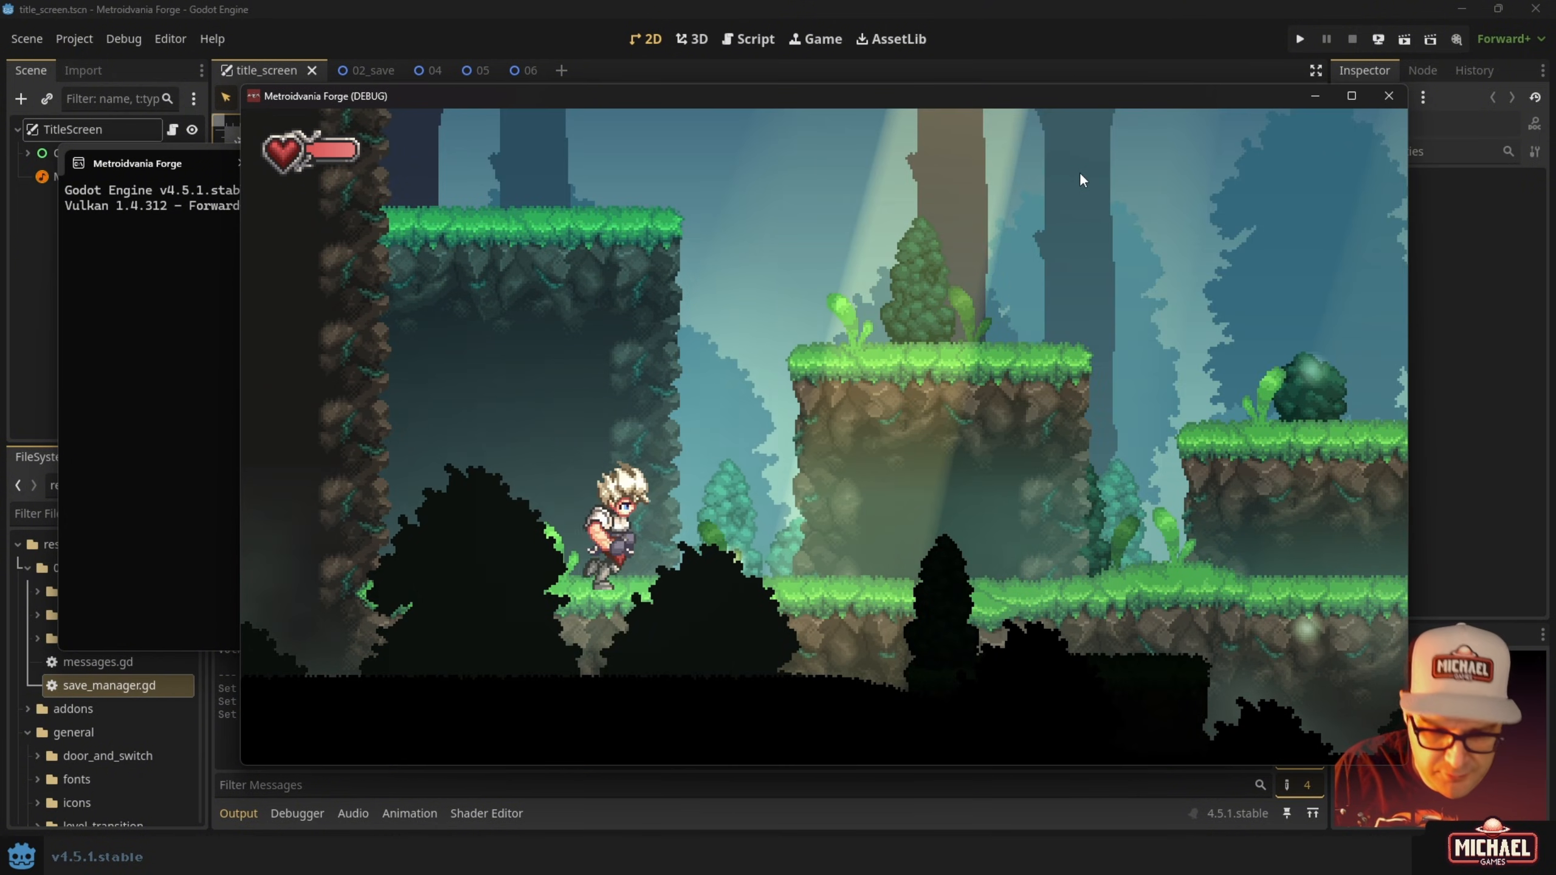
key(space)
key(space)
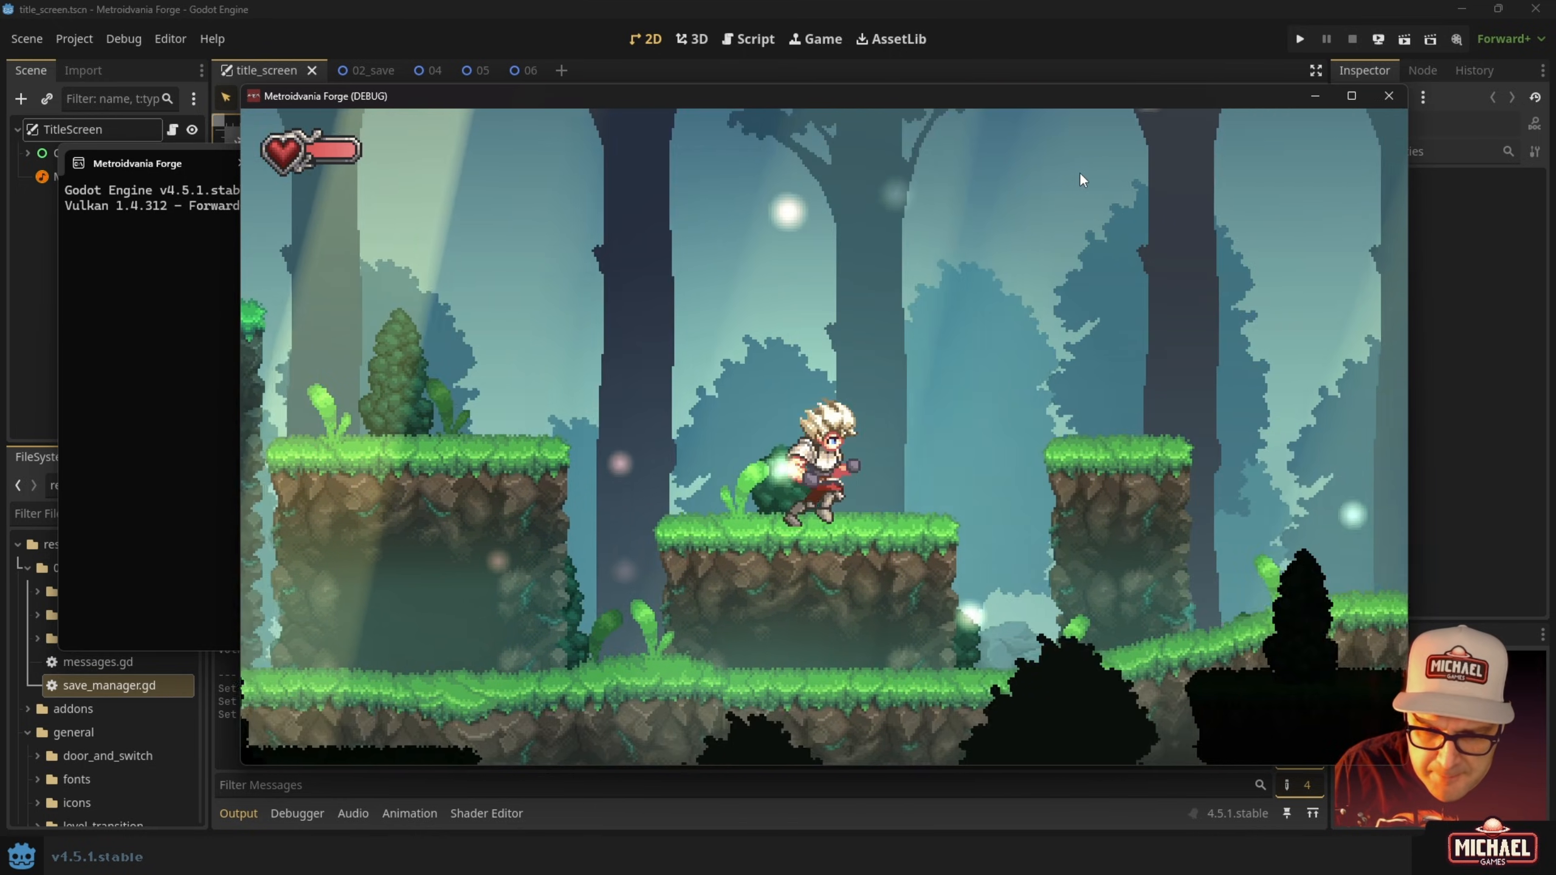
key(space)
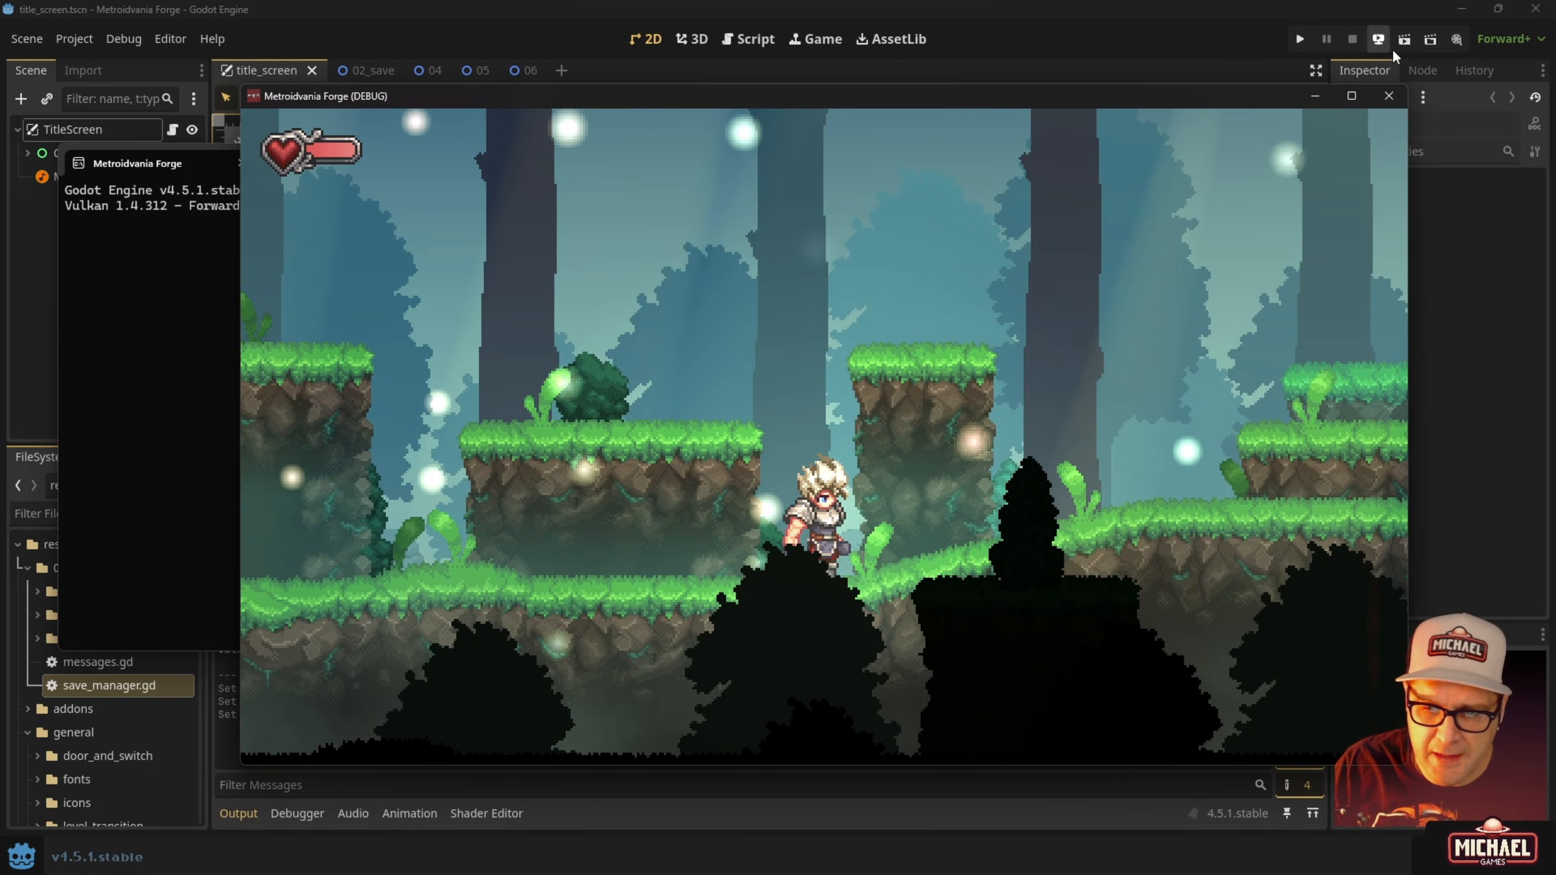
click(1389, 95)
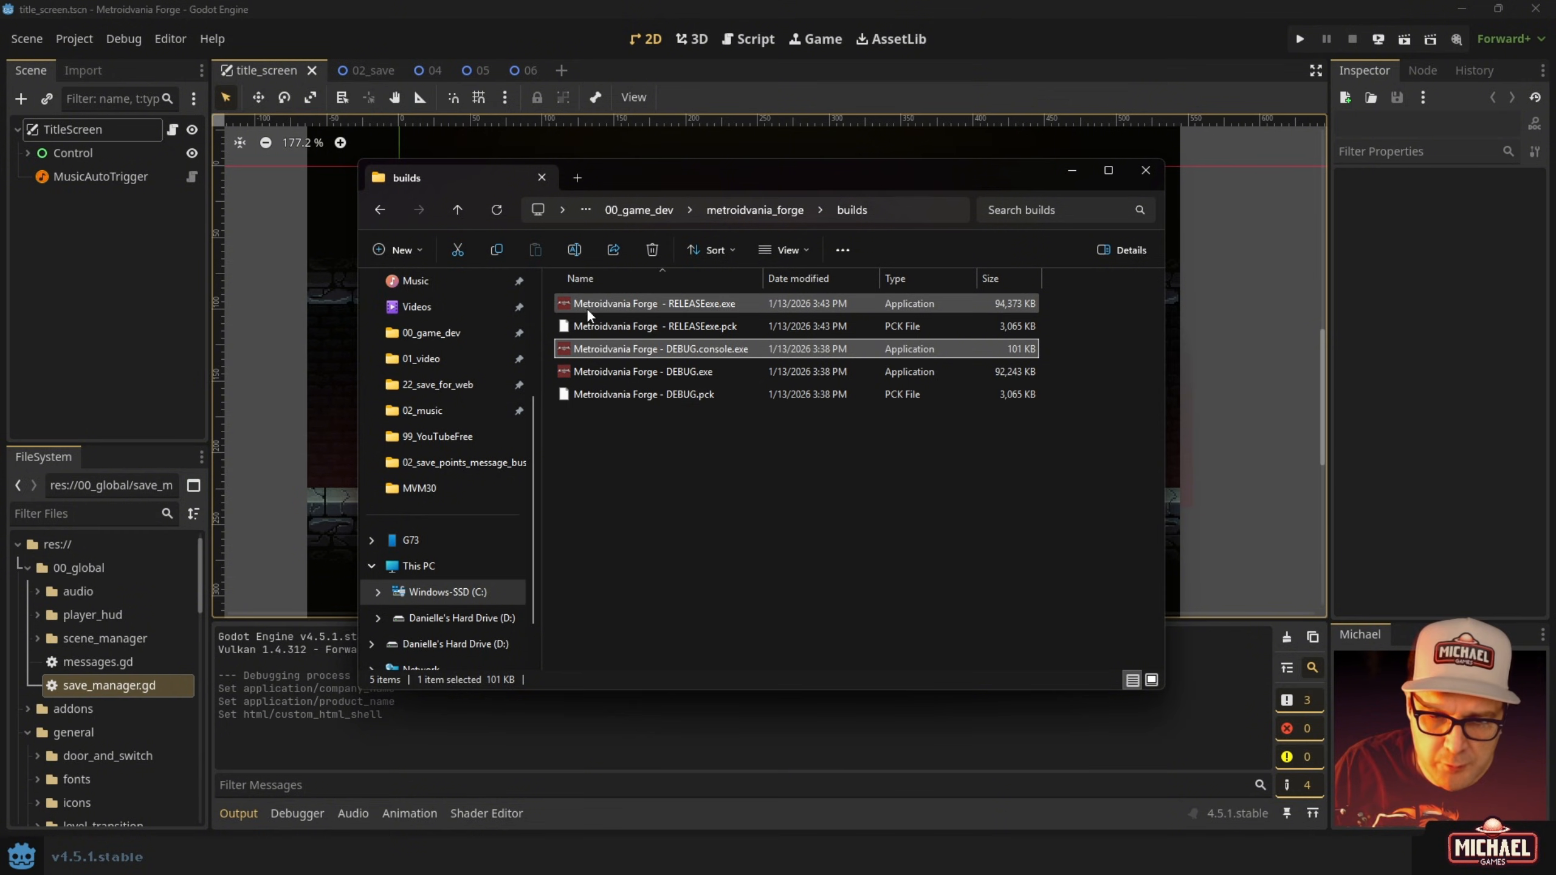
Launch the release executable and load the slot 01 save.
click(587, 304)
double_click(587, 304)
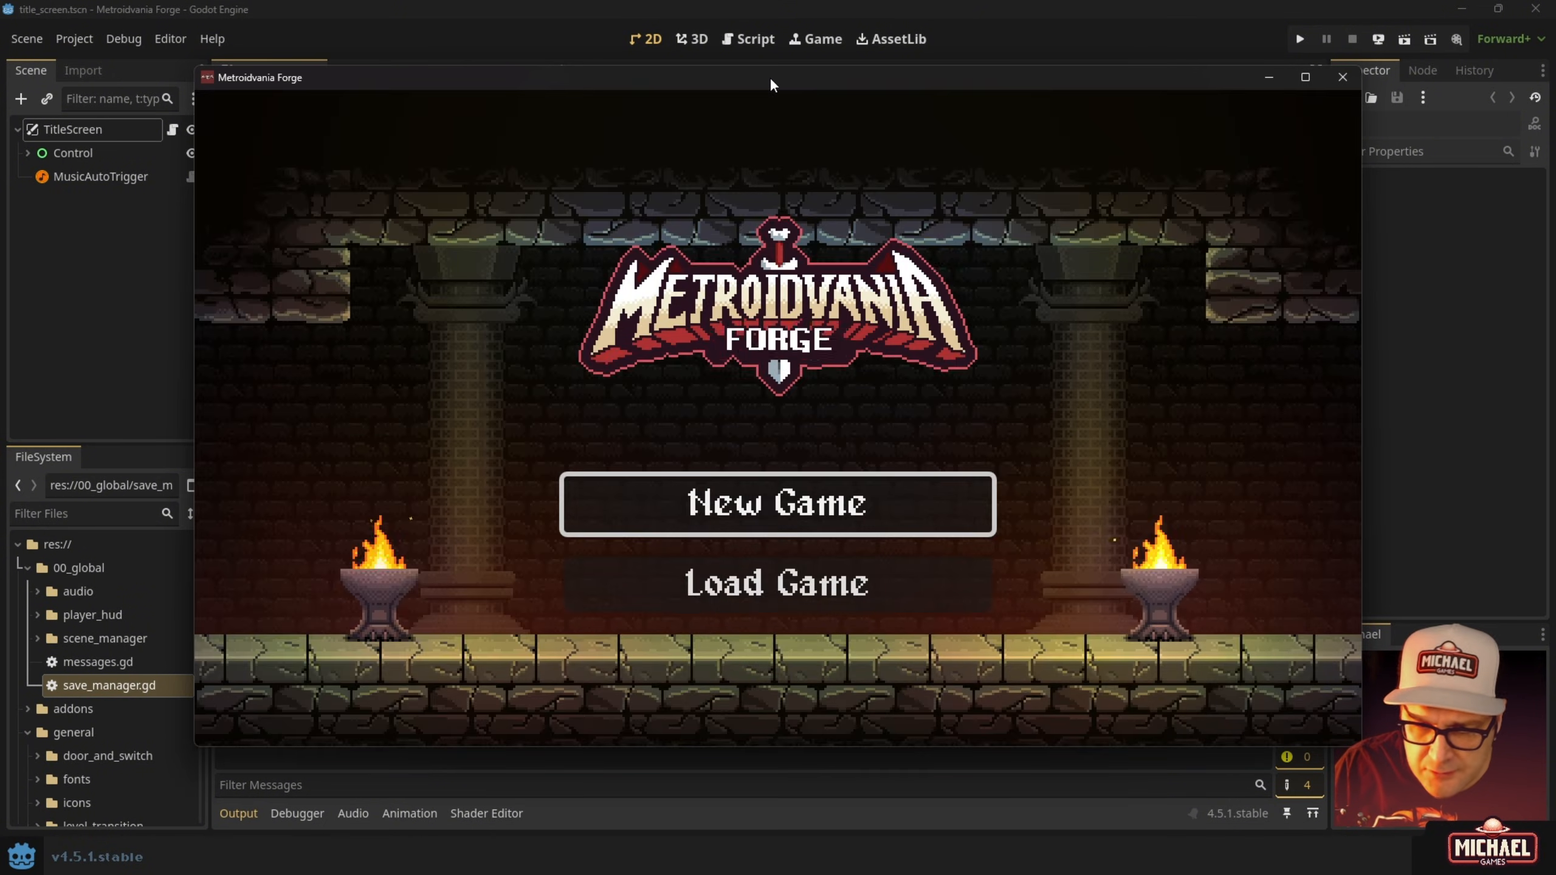
key(Down)
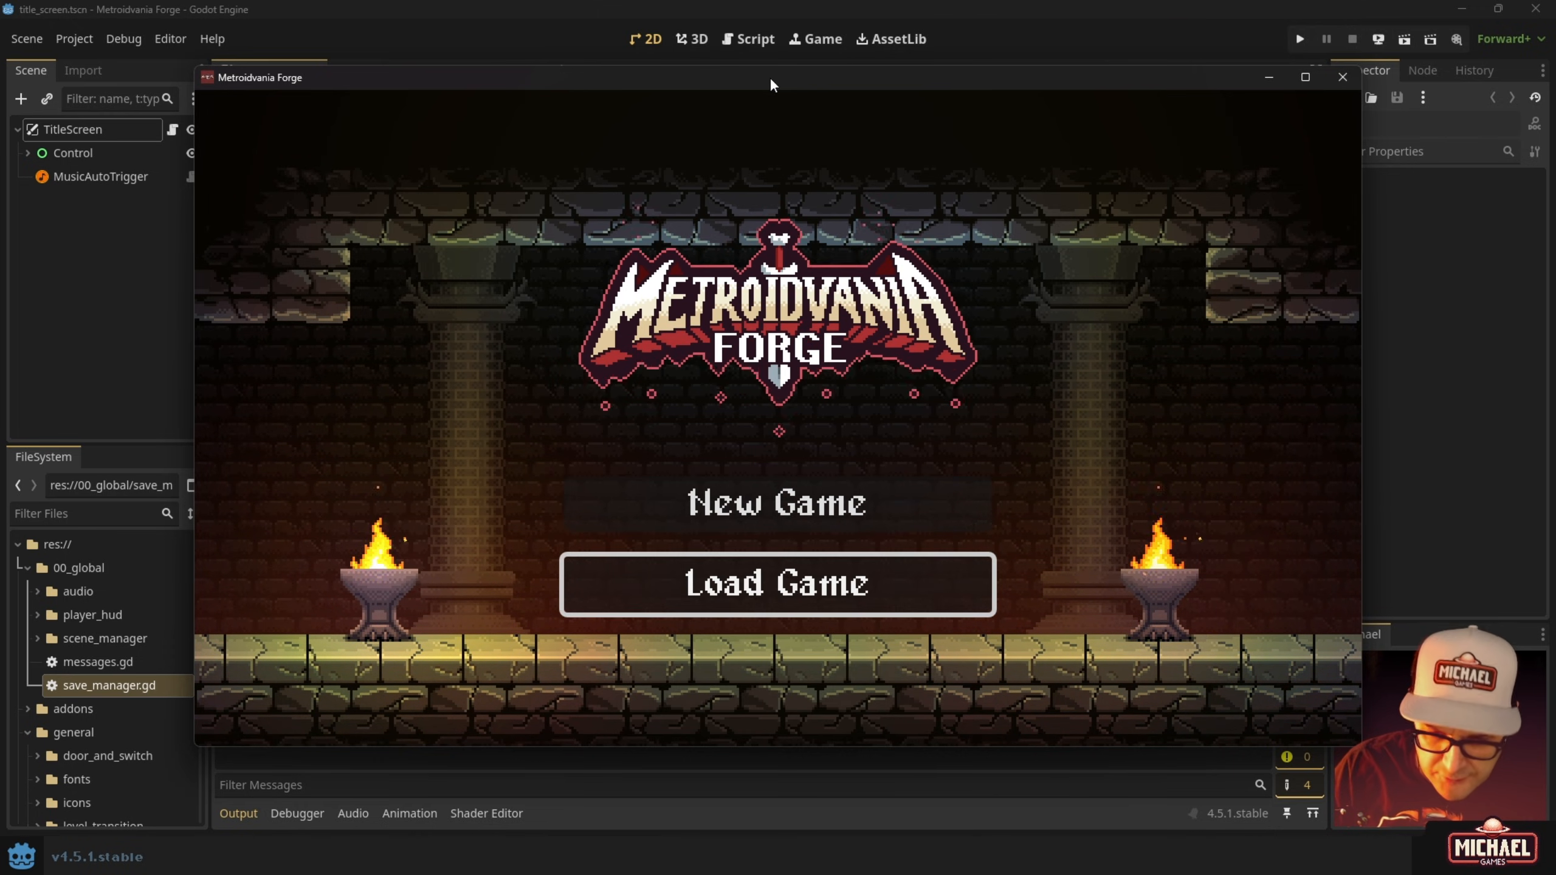
key(Return)
key(Down)
key(Escape)
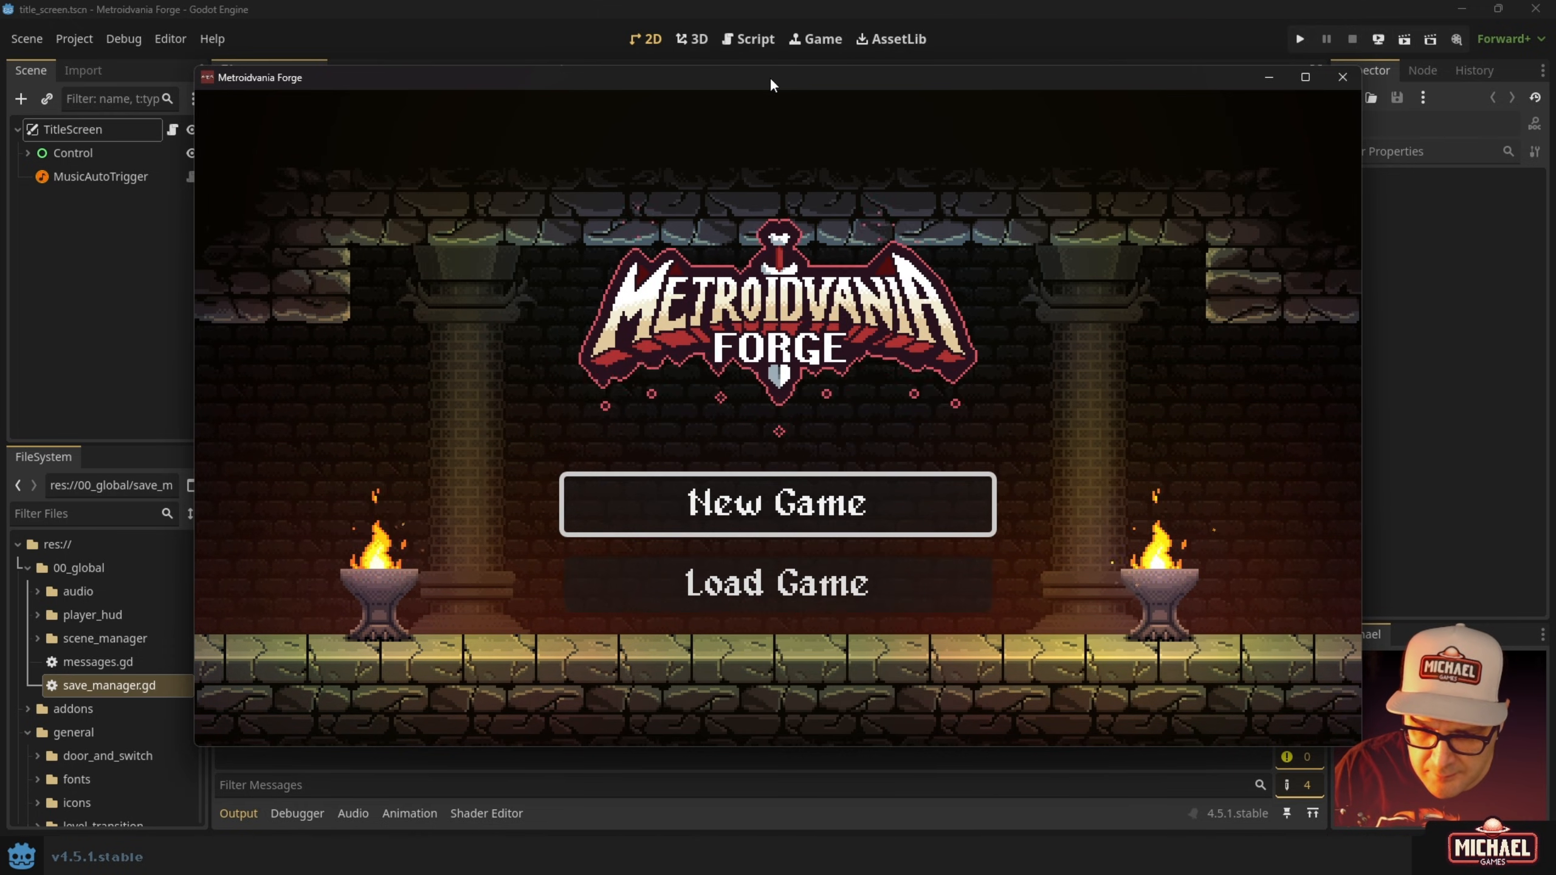
key(Return)
key(Escape)
key(Return)
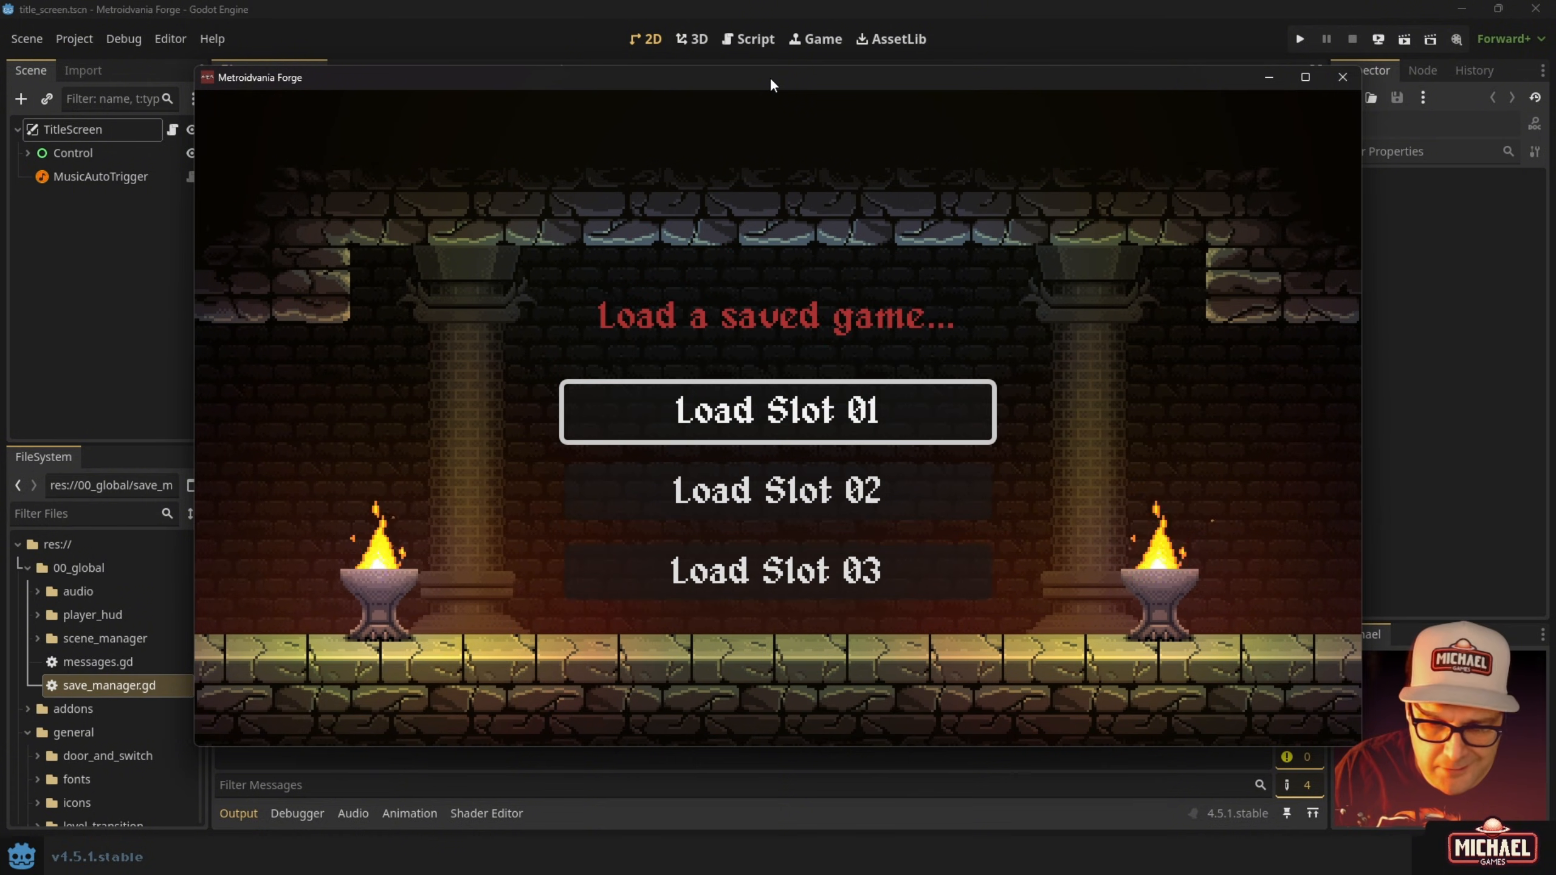
key(Return)
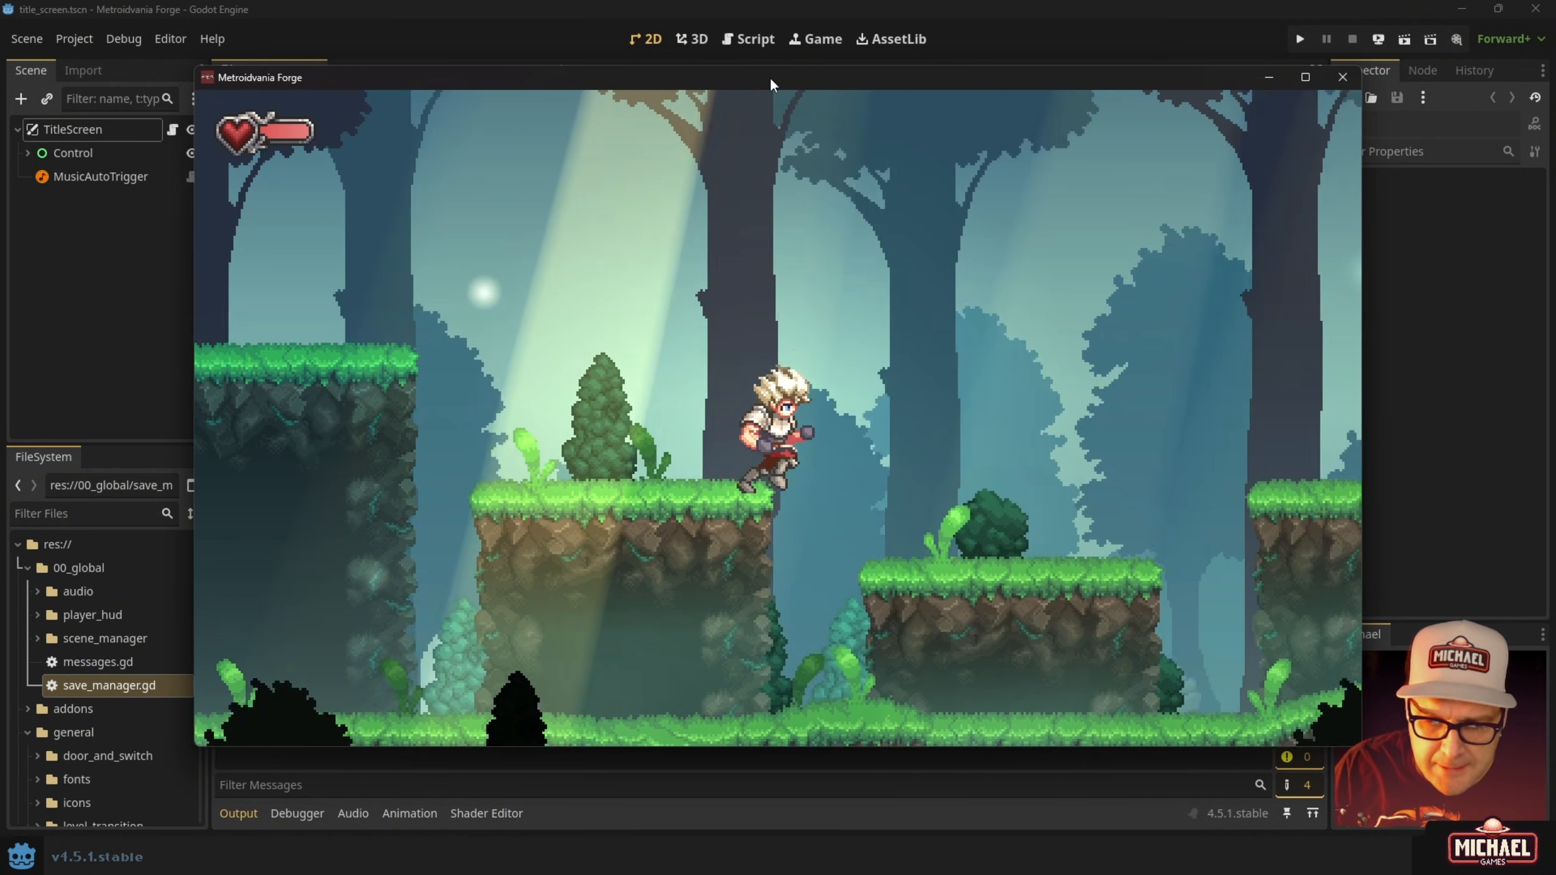
Pause and resume, then run and jump right into the next level.
key(Escape)
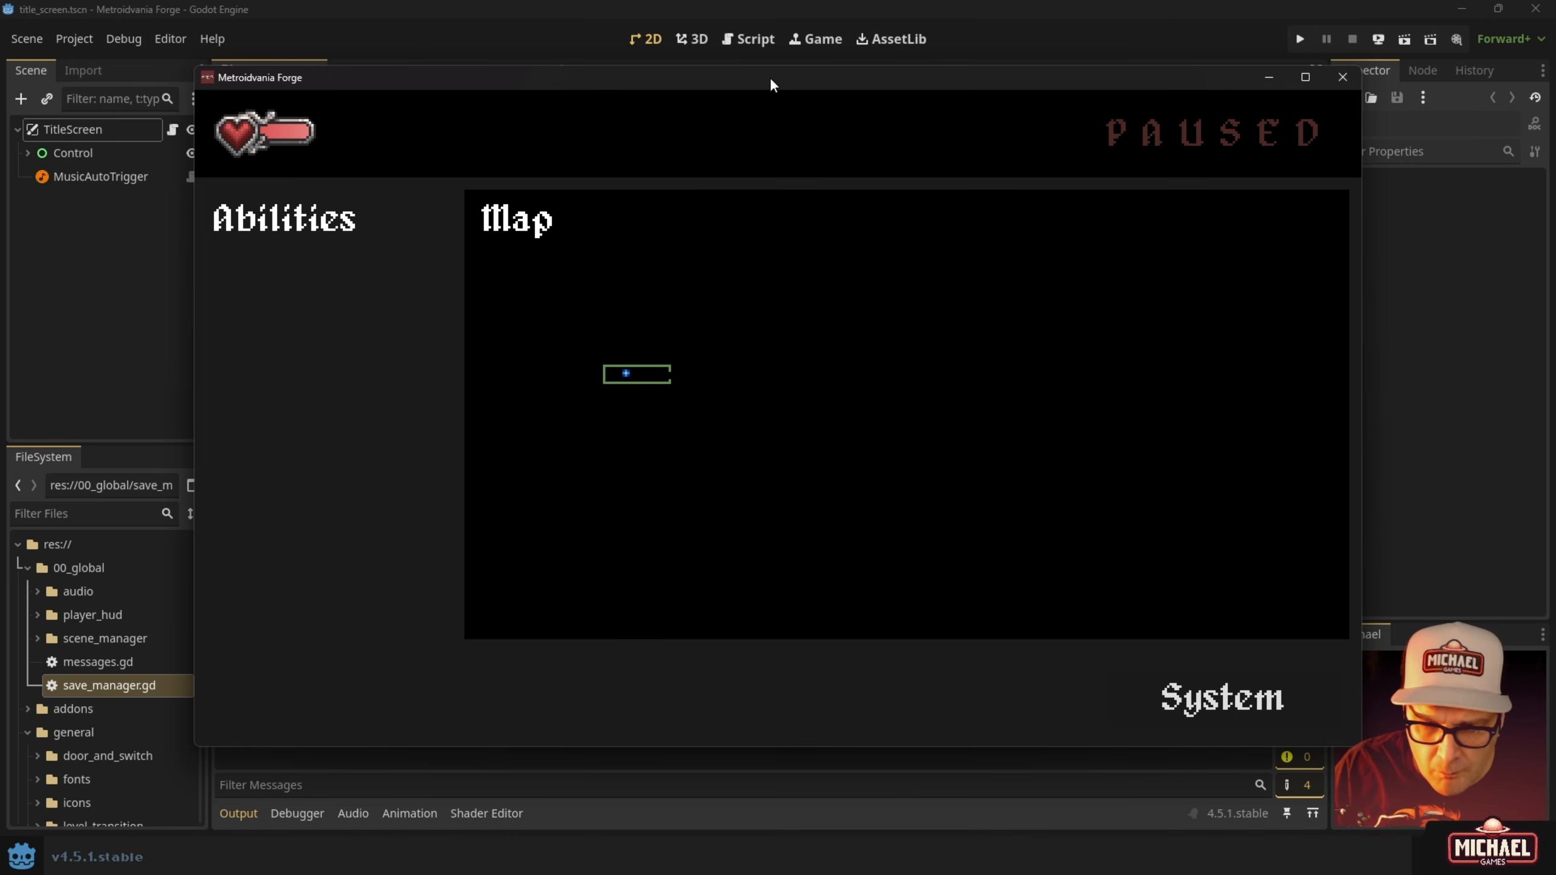
key(Escape)
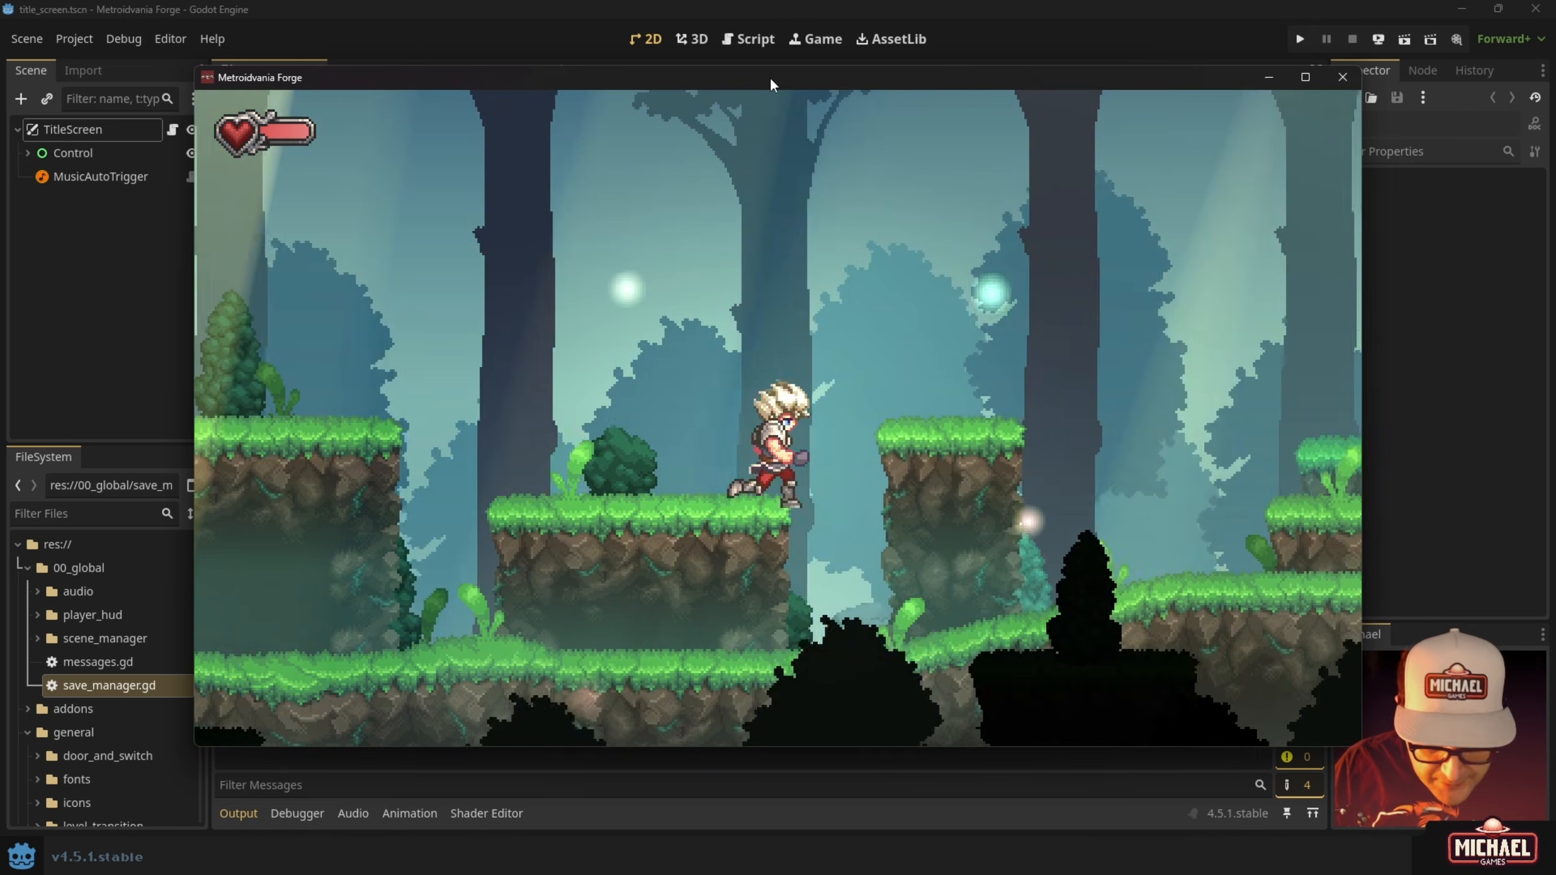
key(Right)
key(space)
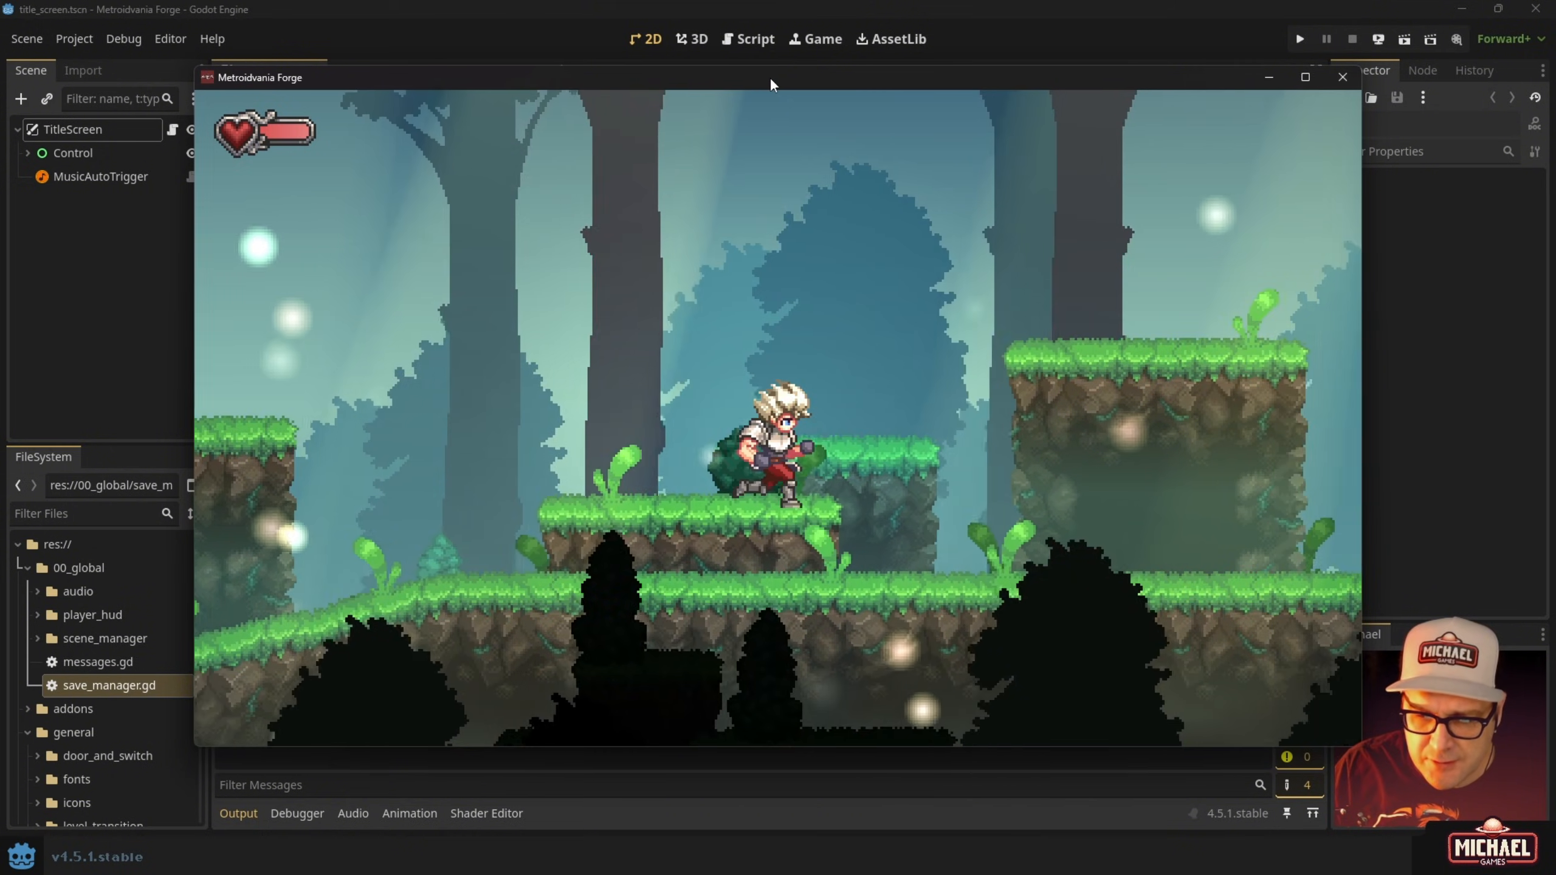
key(space)
key(Right)
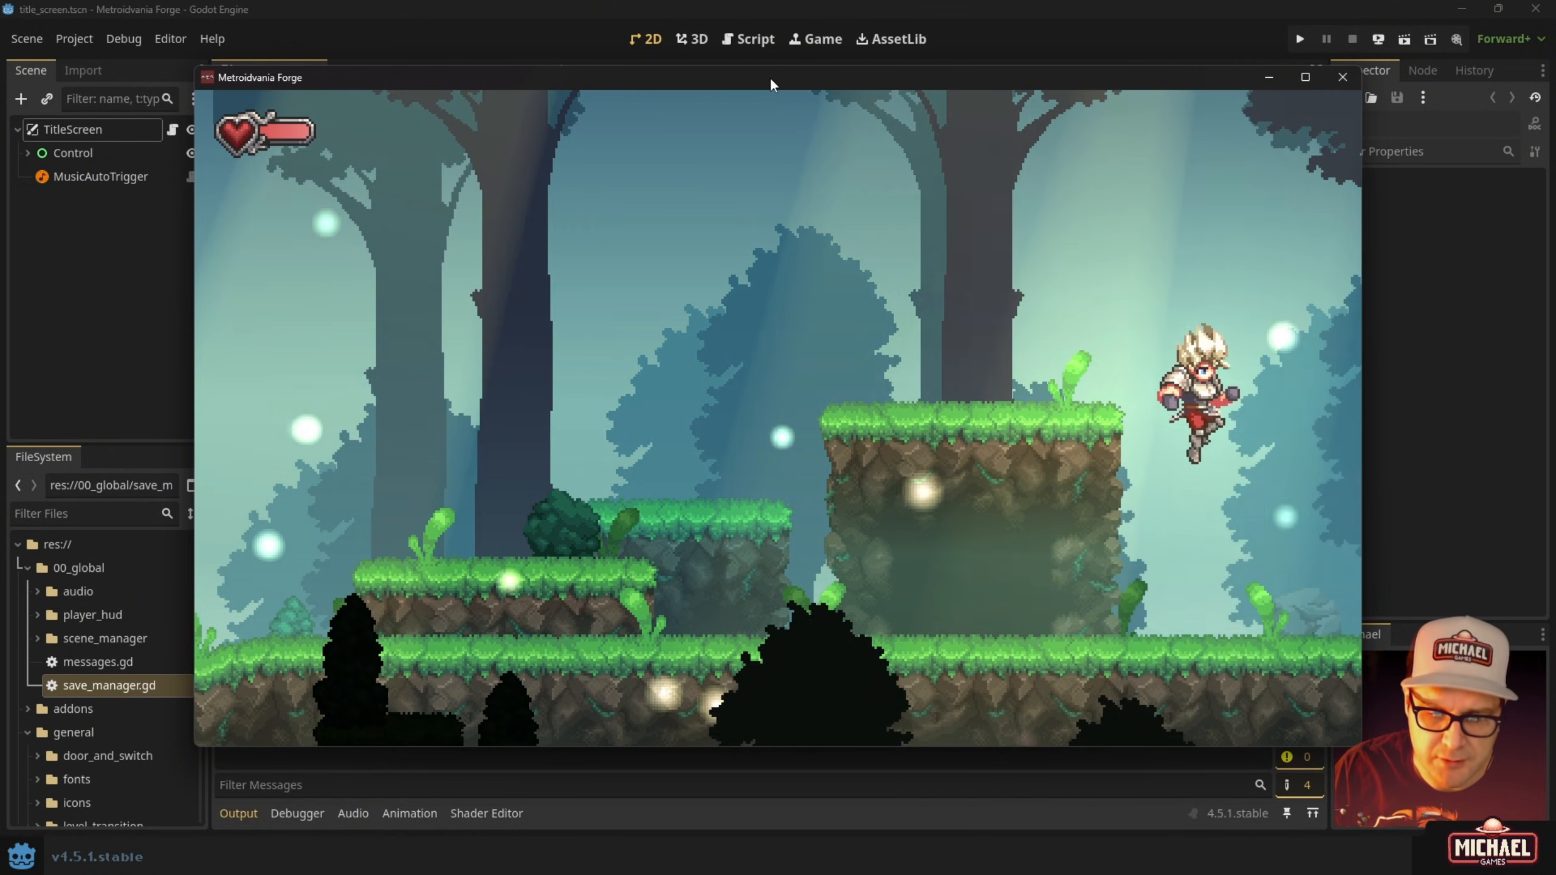
key(Right)
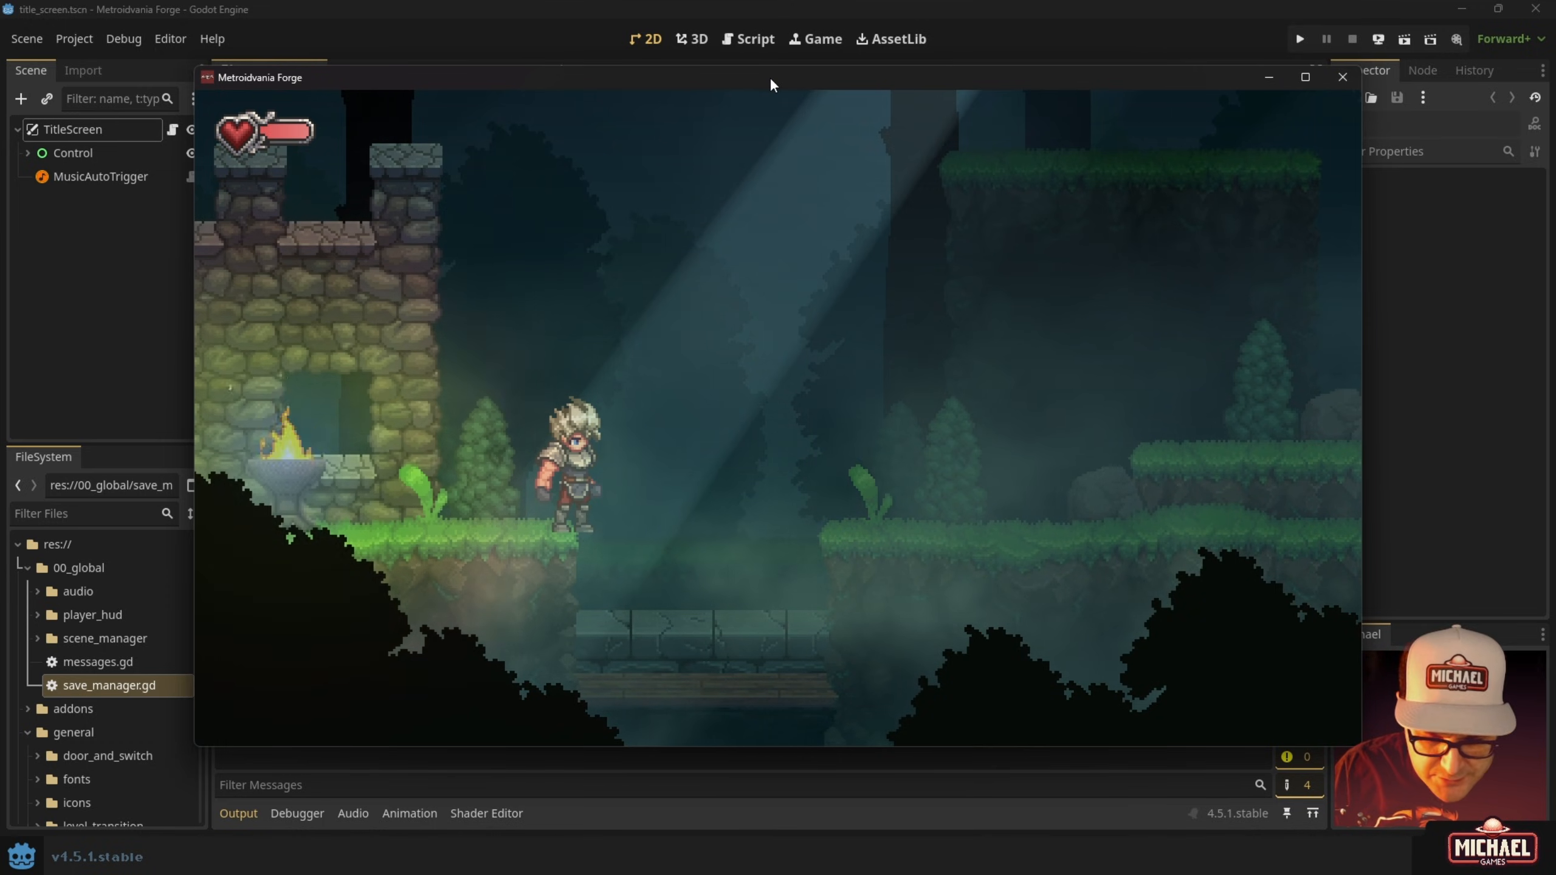
Pause and use System > Back to Title to return to the title screen.
key(Escape)
key(Down)
key(Return)
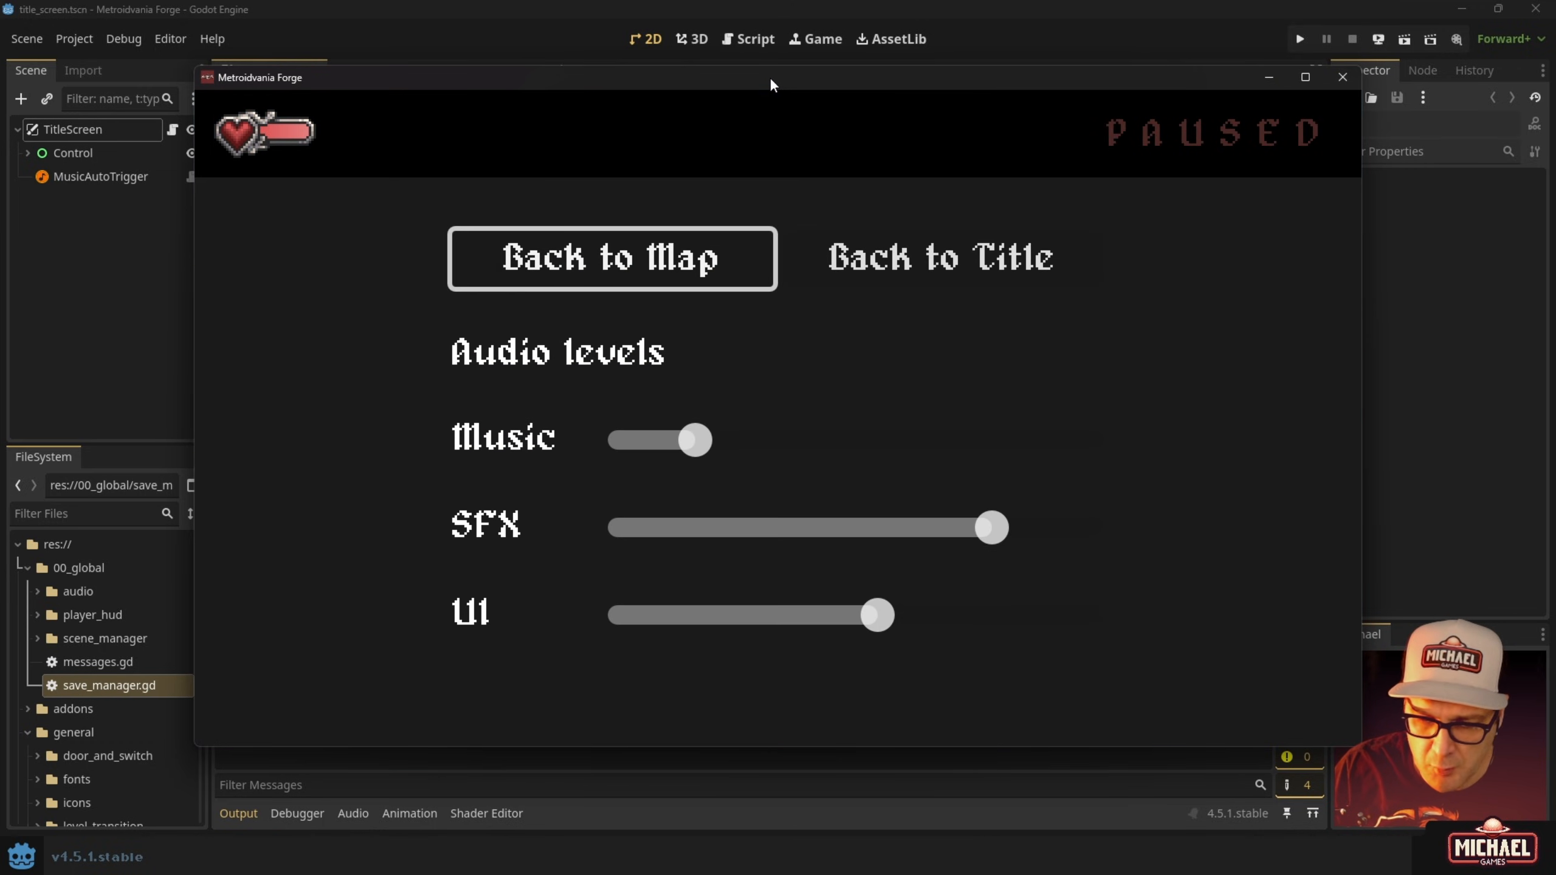
key(Right)
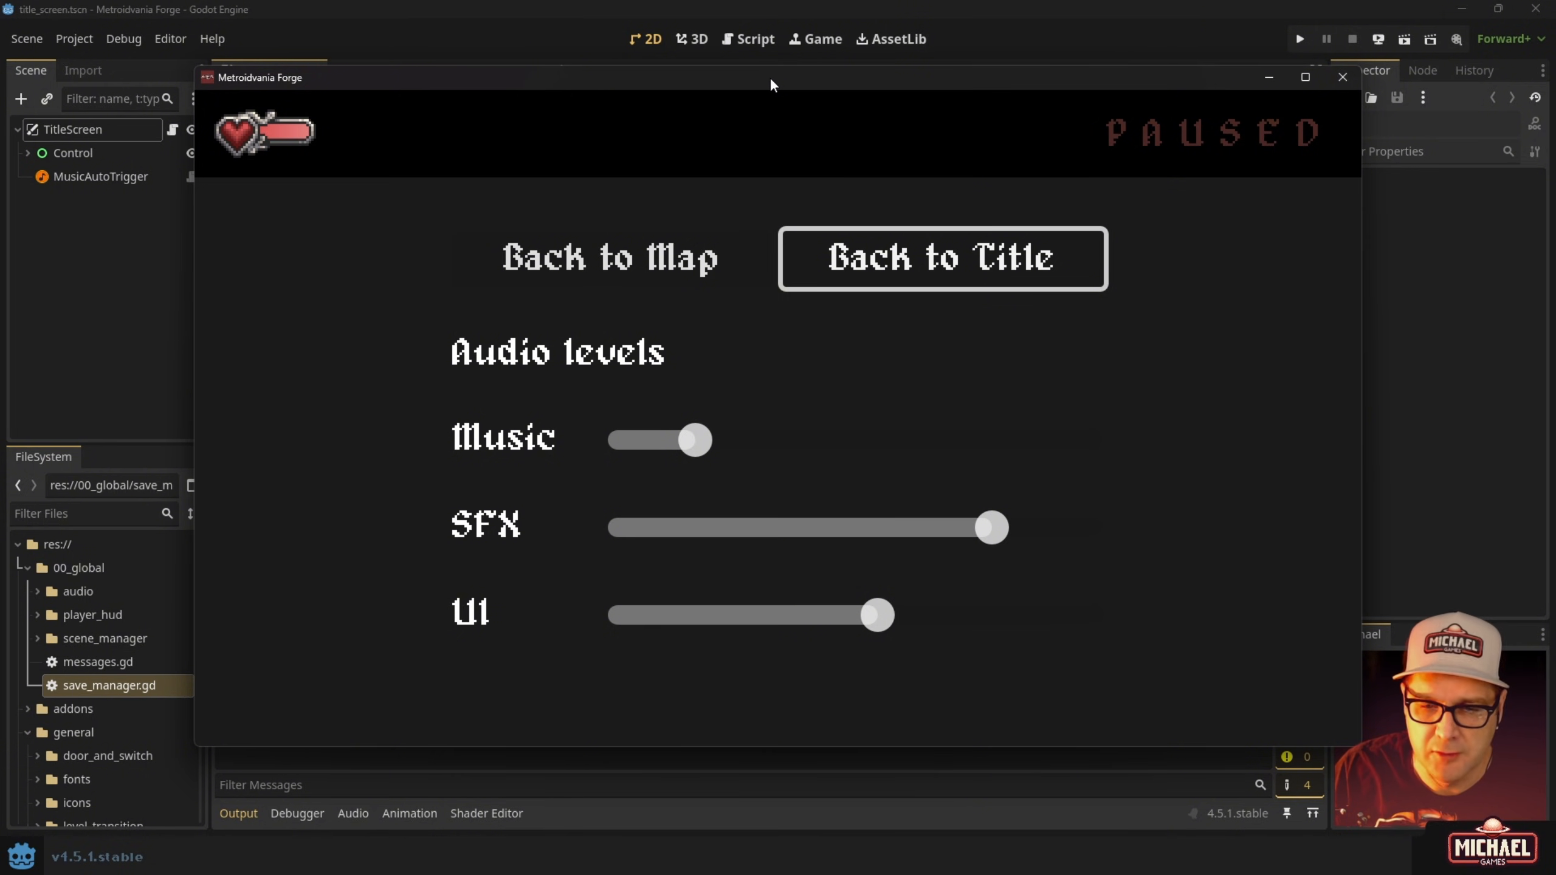
key(Return)
Start a New Game replacing save slot 02.
key(Down)
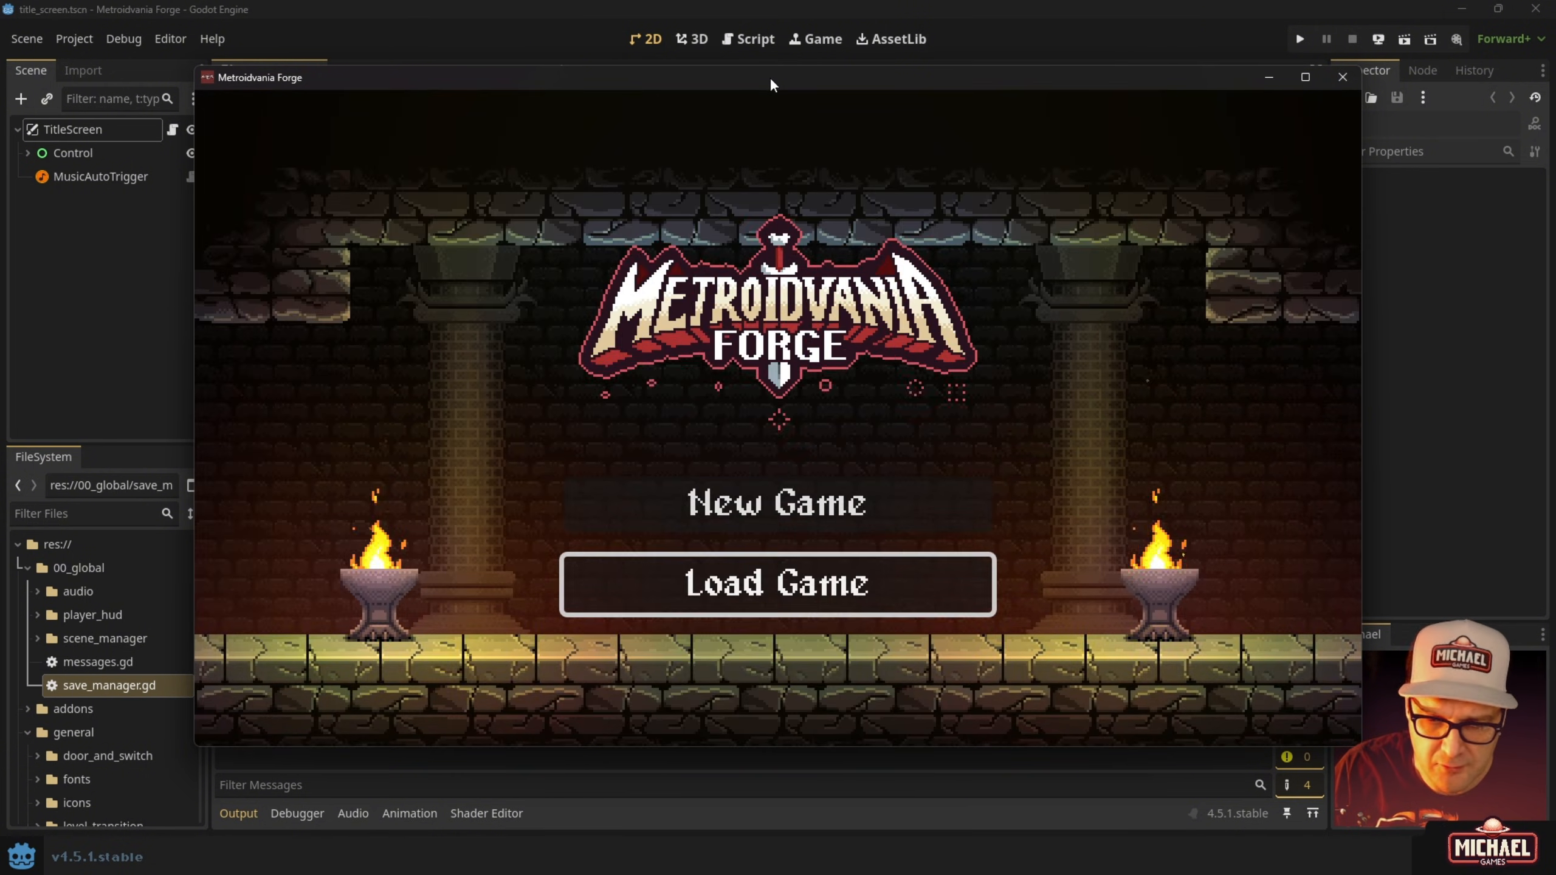
key(Up)
key(Return)
key(Down)
key(Up)
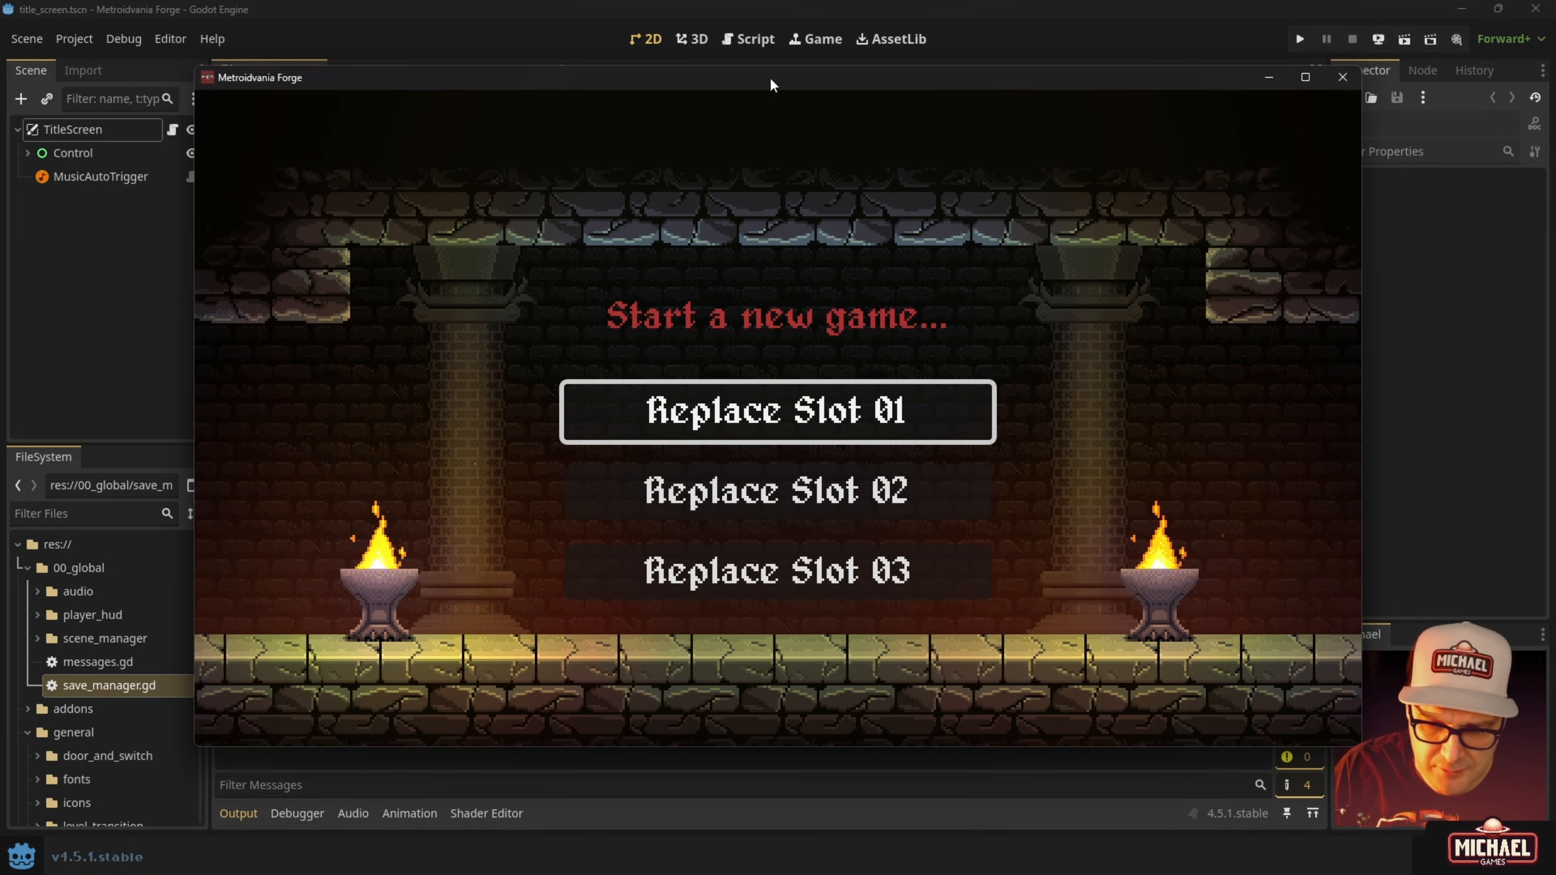
key(Down)
key(Return)
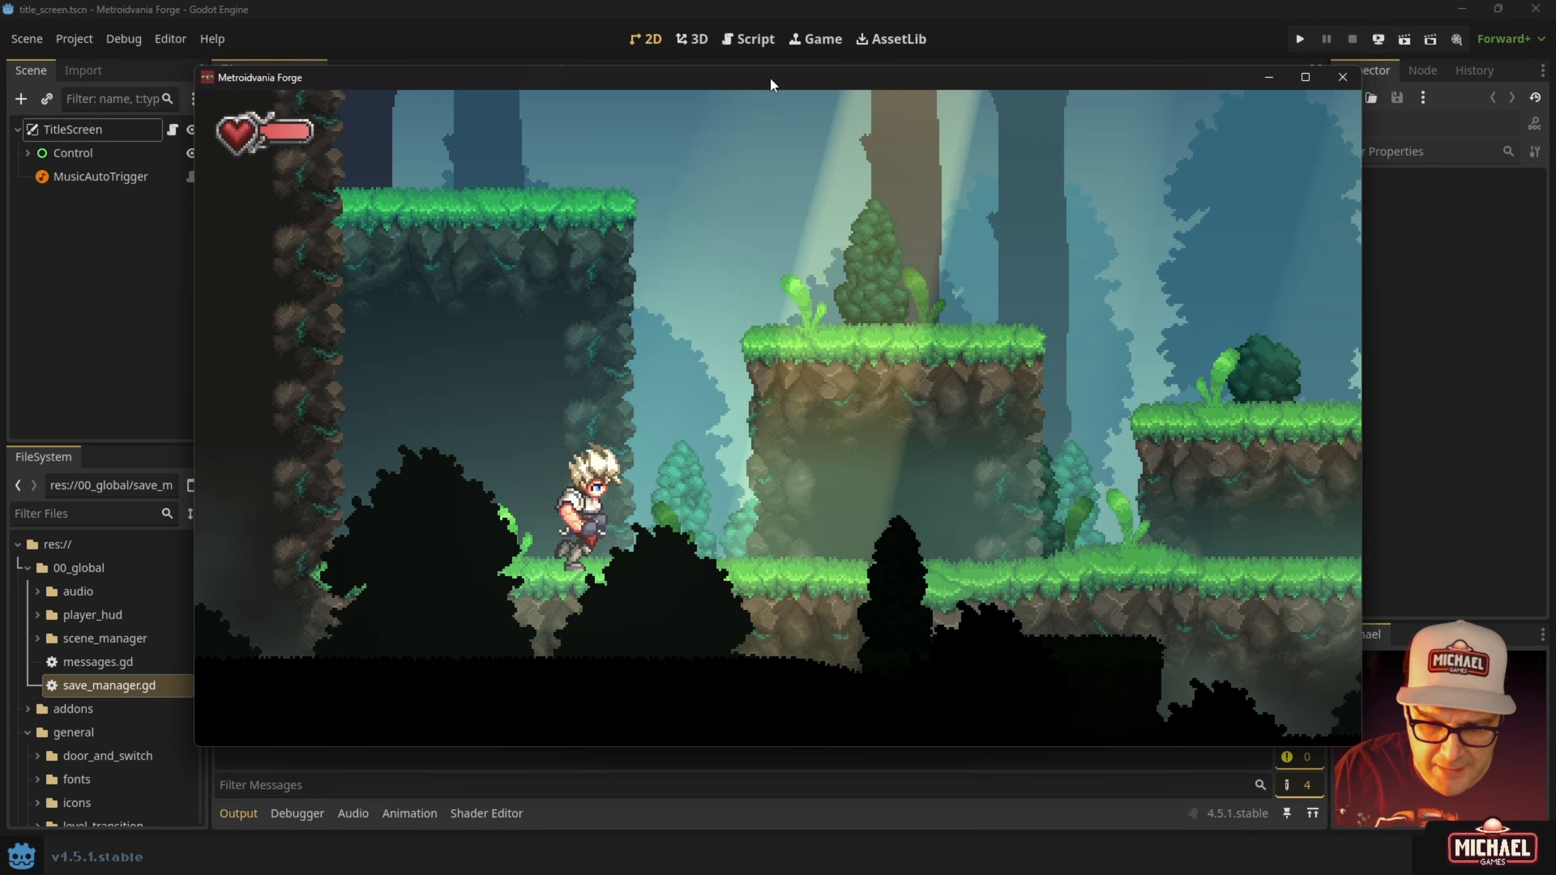
Run right and jump across the forest platforms.
key(Right)
key(space)
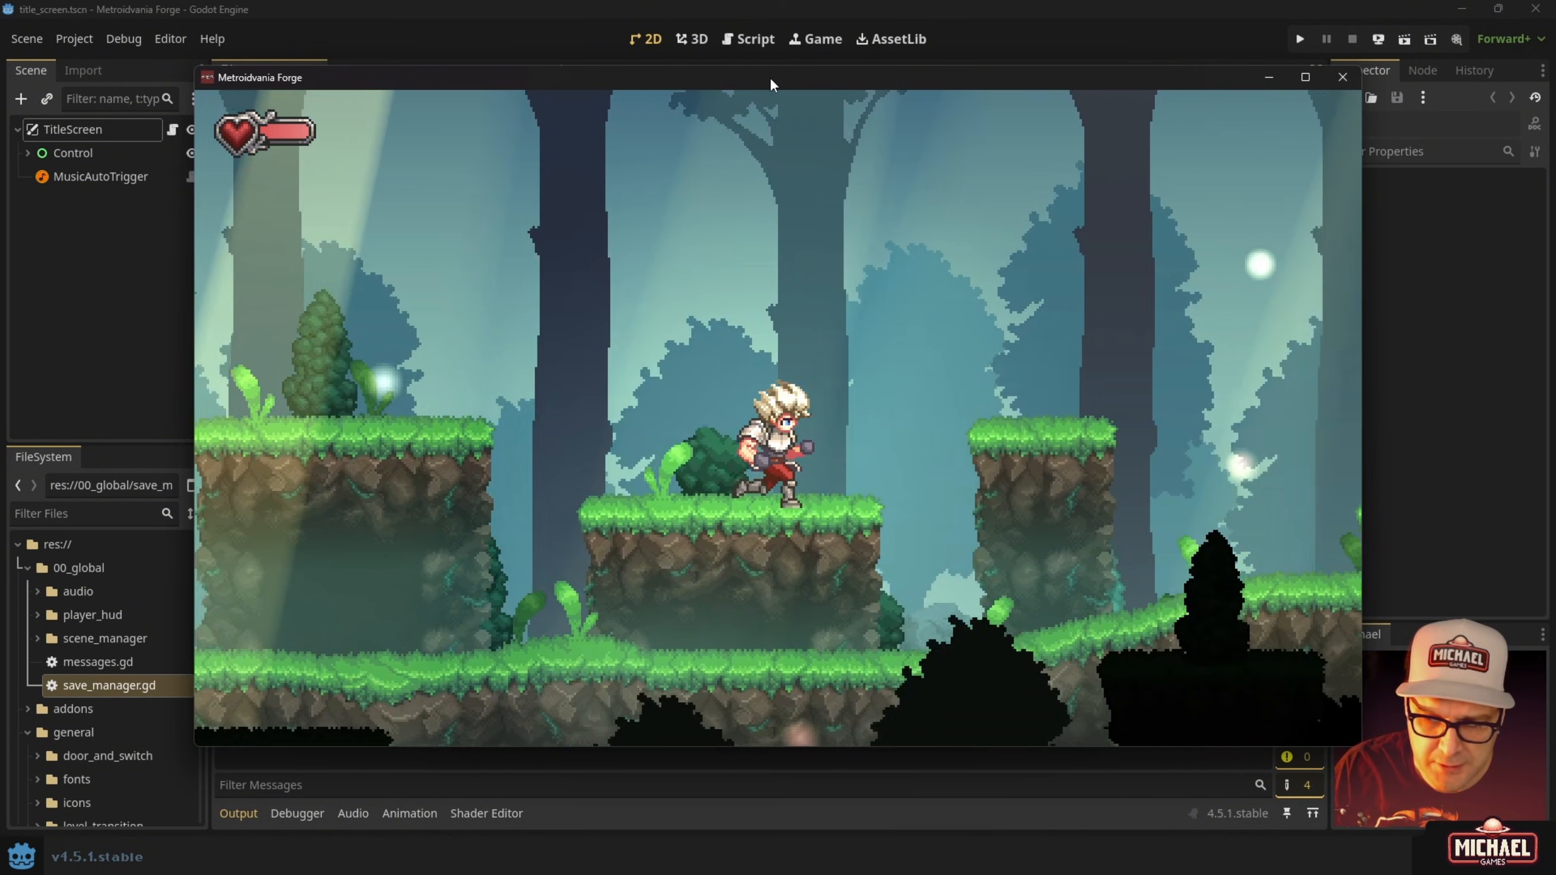
key(space)
key(space)
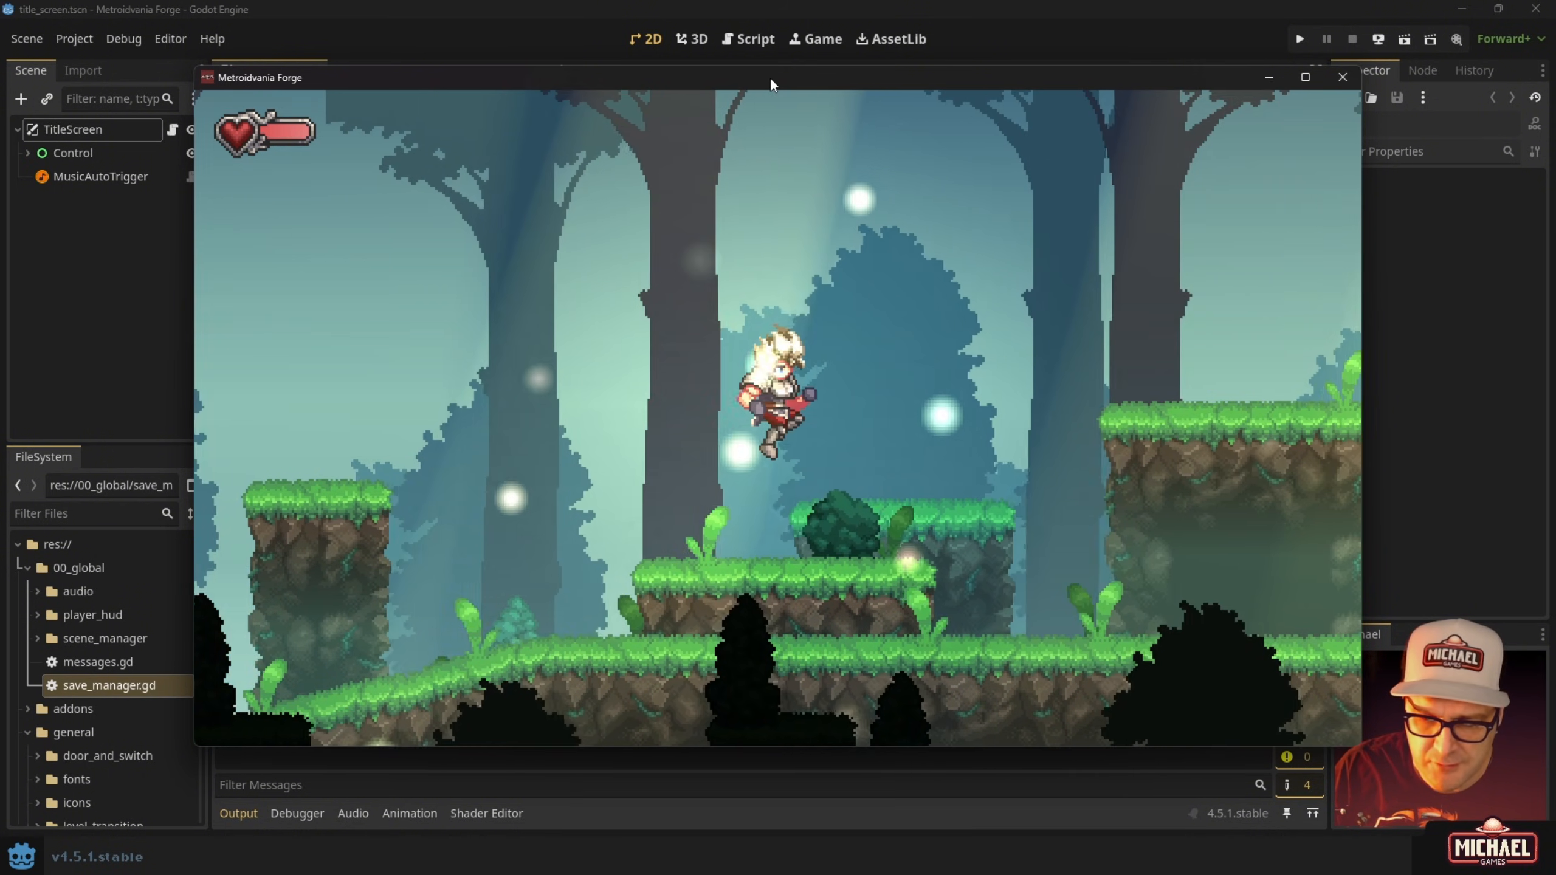
key(space)
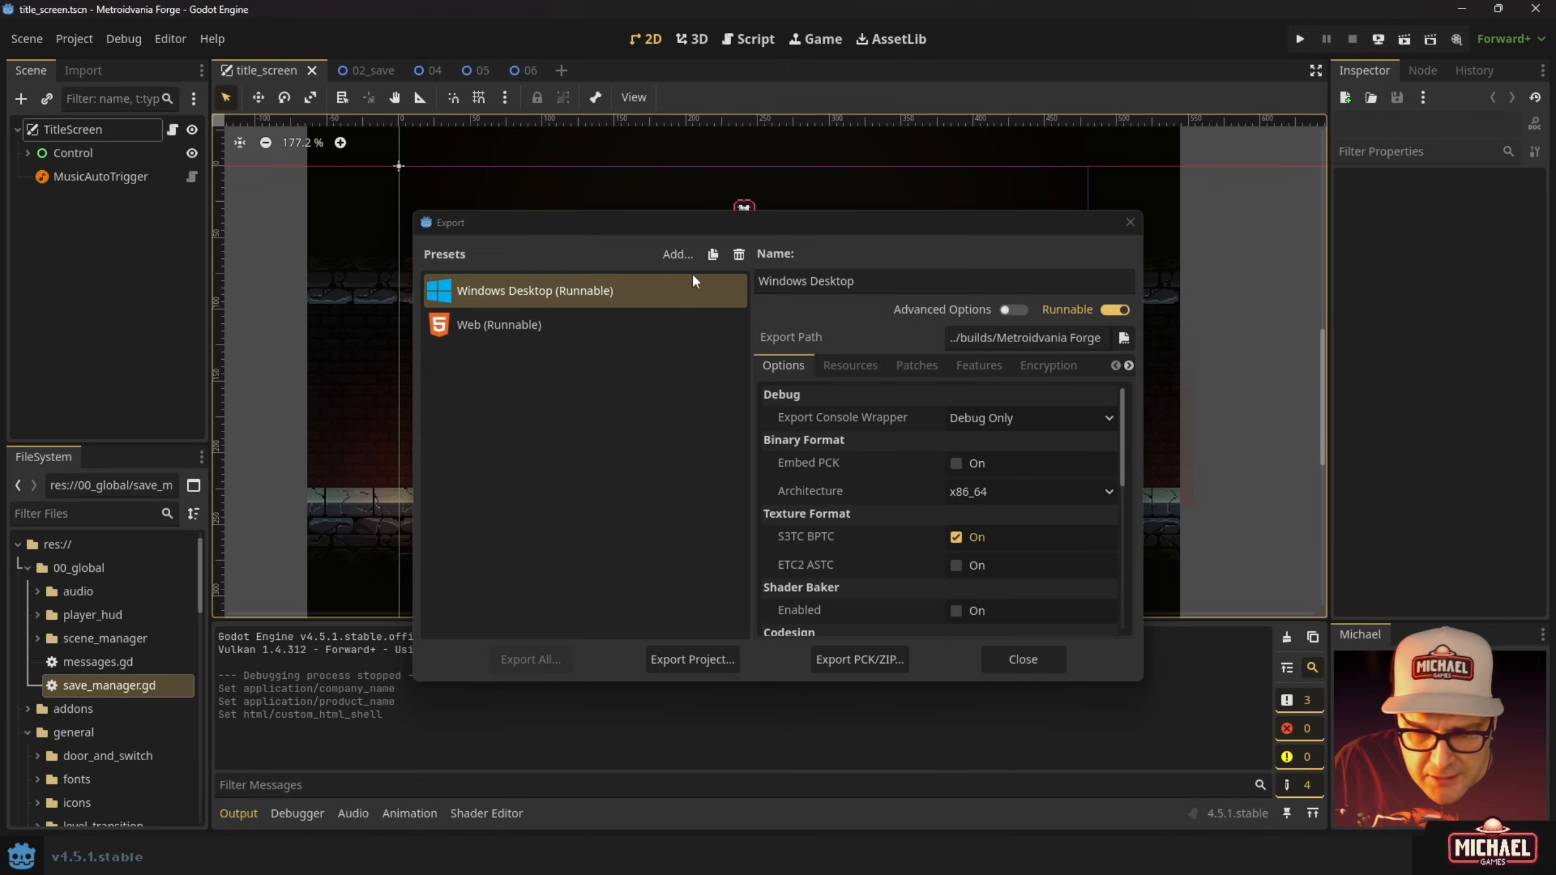
Close the Export dialog and launch RELEASEexe.exe from the builds folder.
click(1022, 658)
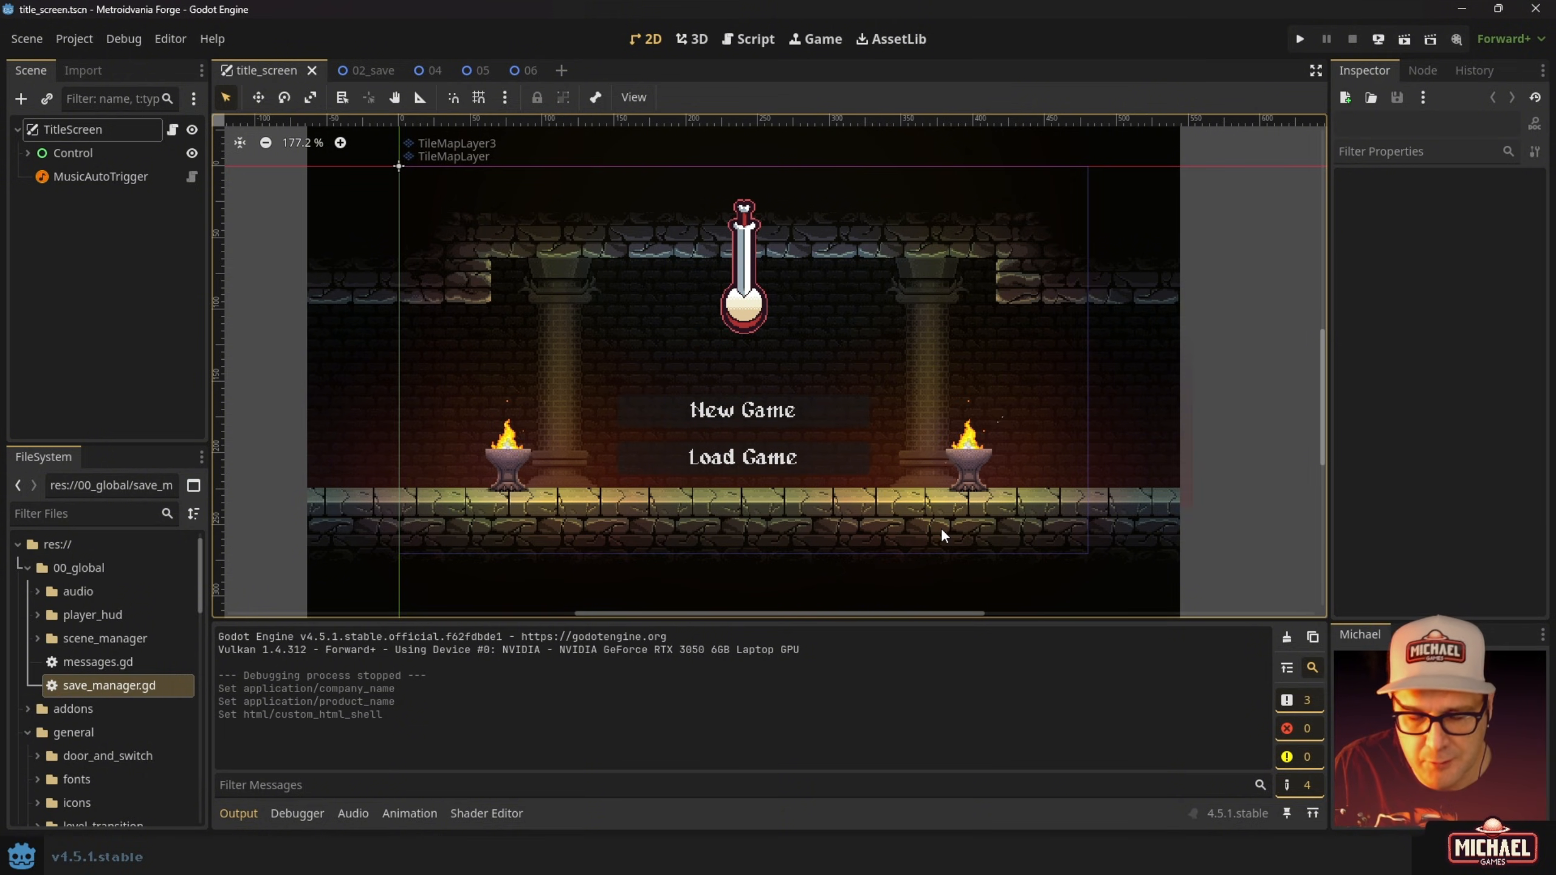
key(alt+Tab)
click(690, 304)
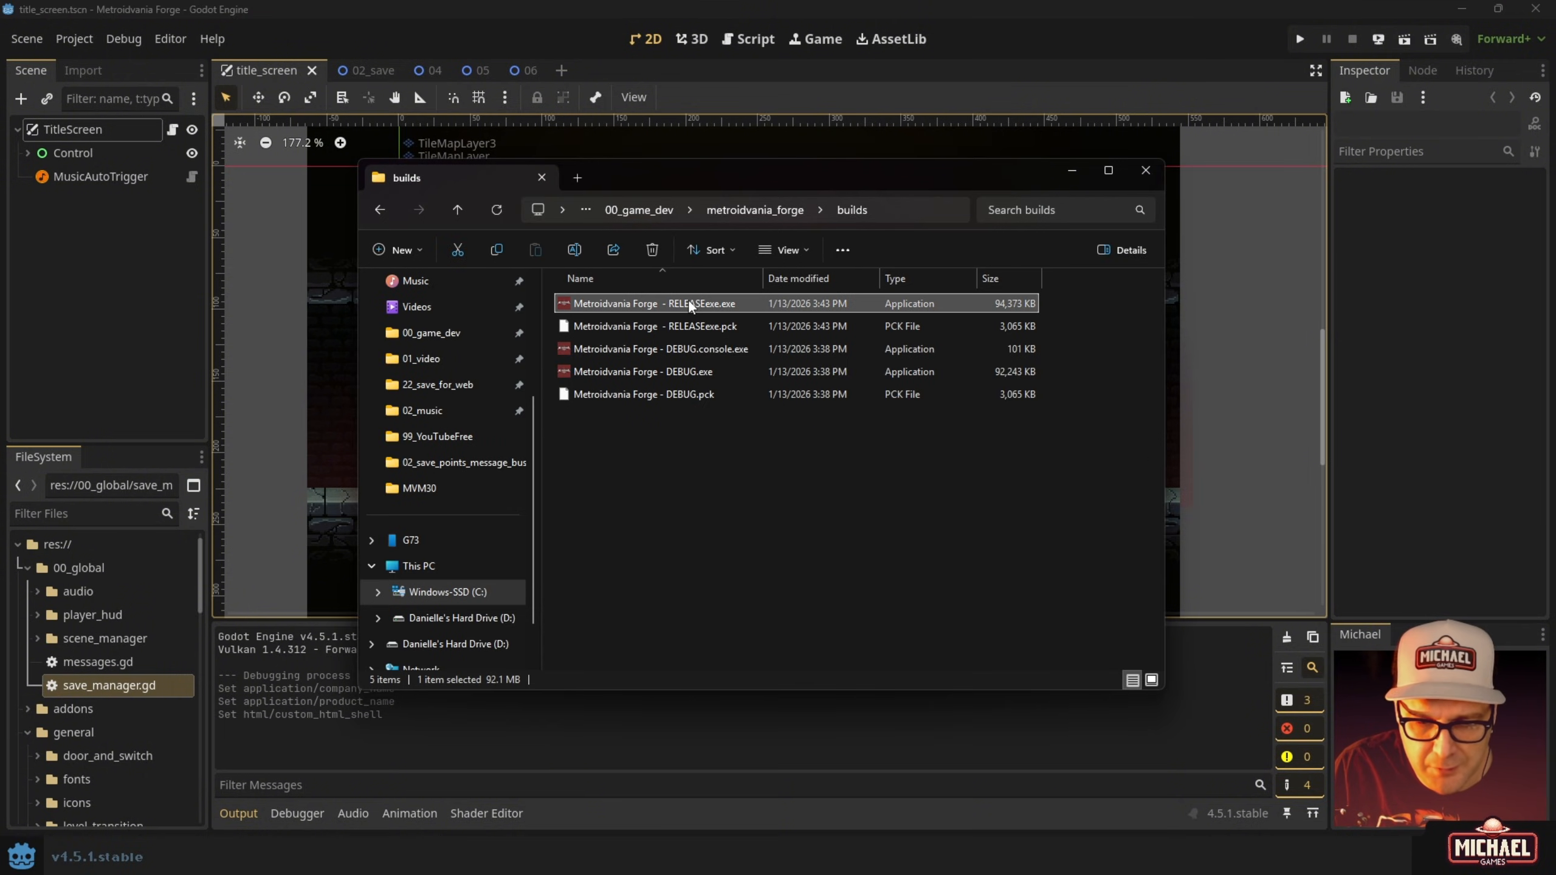
double_click(691, 304)
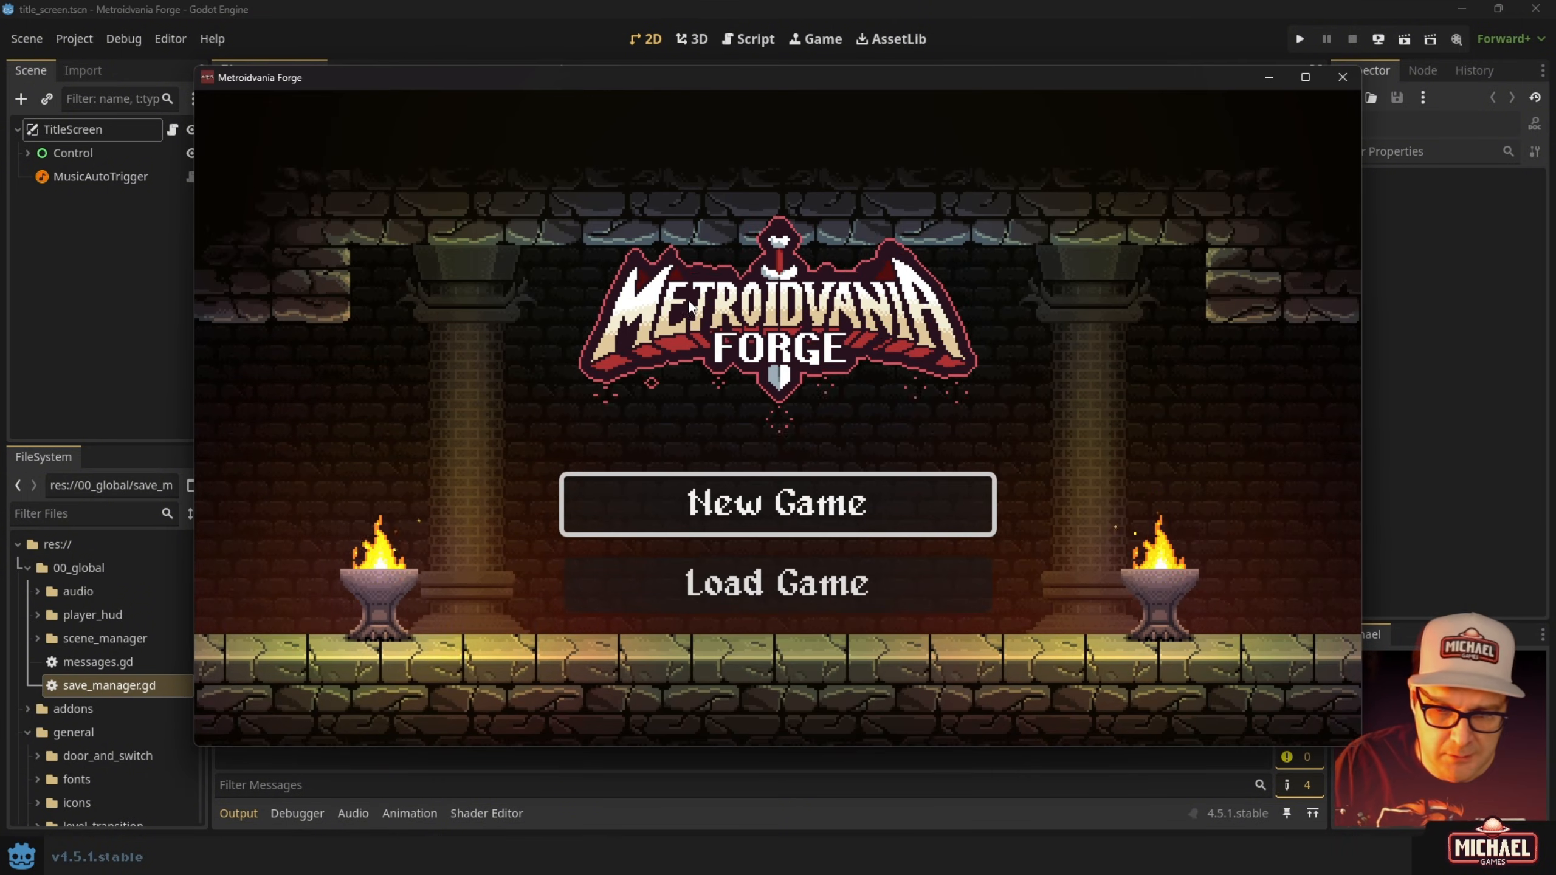
Load the Slot 03 save, try the F7, + and = debug keys, then close the game.
key(Down)
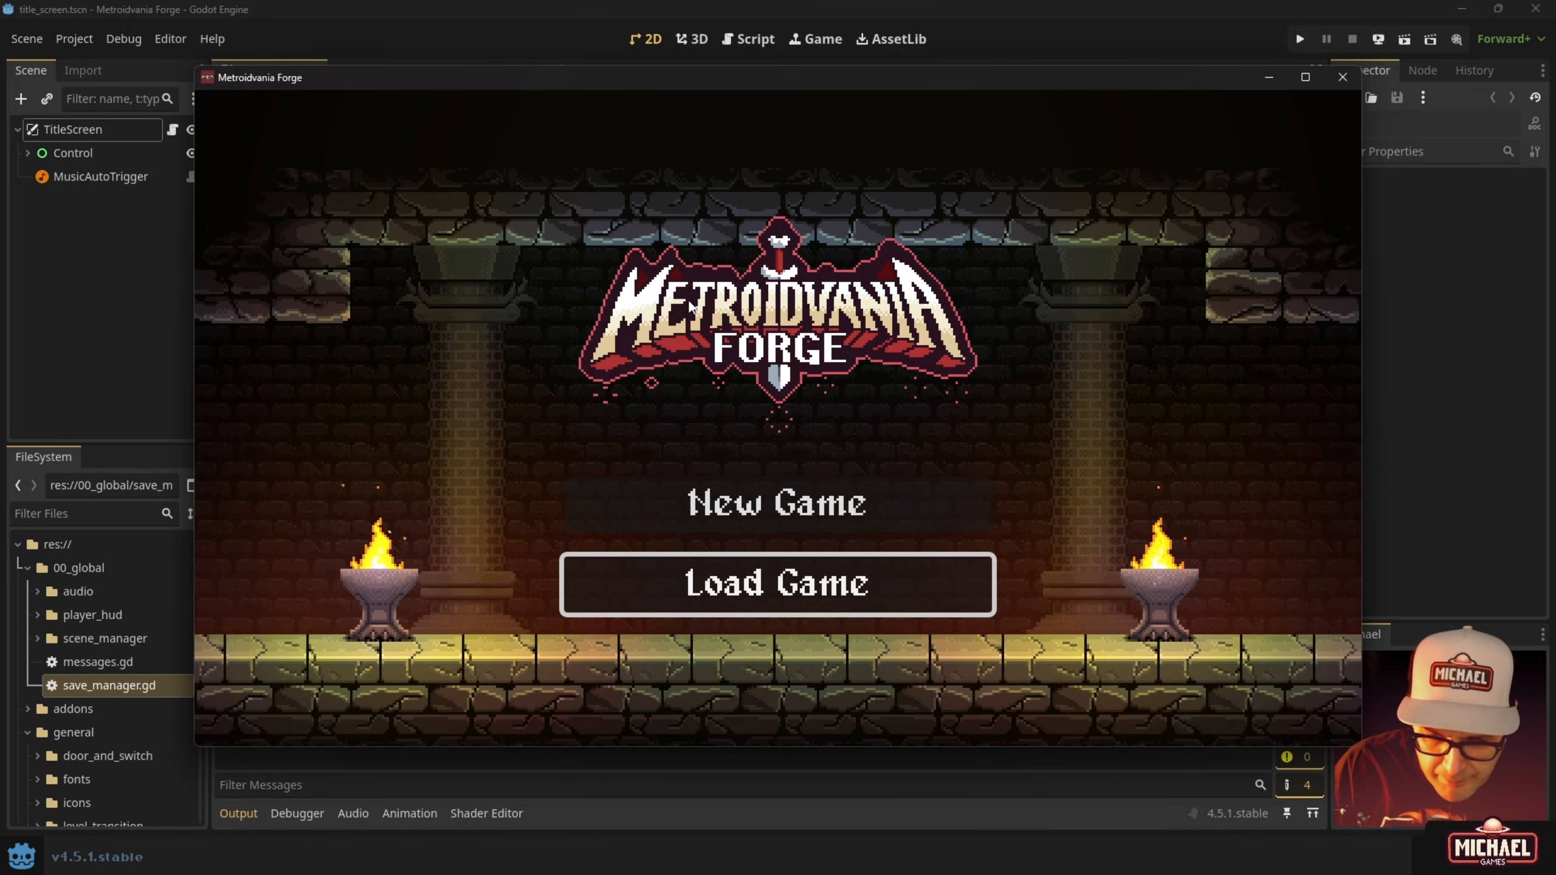
key(Return)
key(Down)
key(Down)
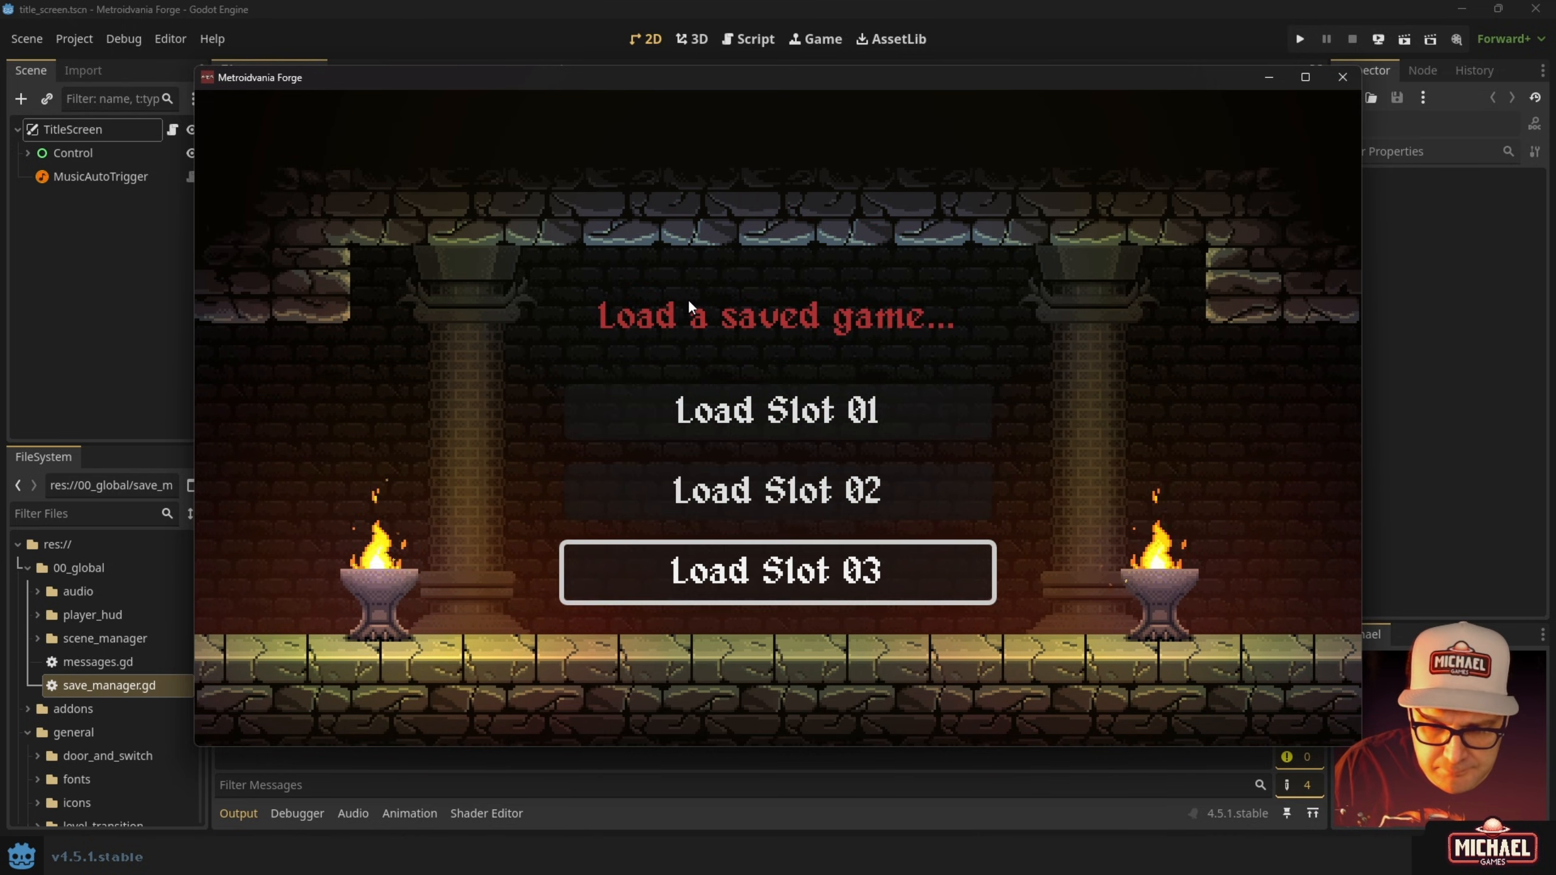
key(Return)
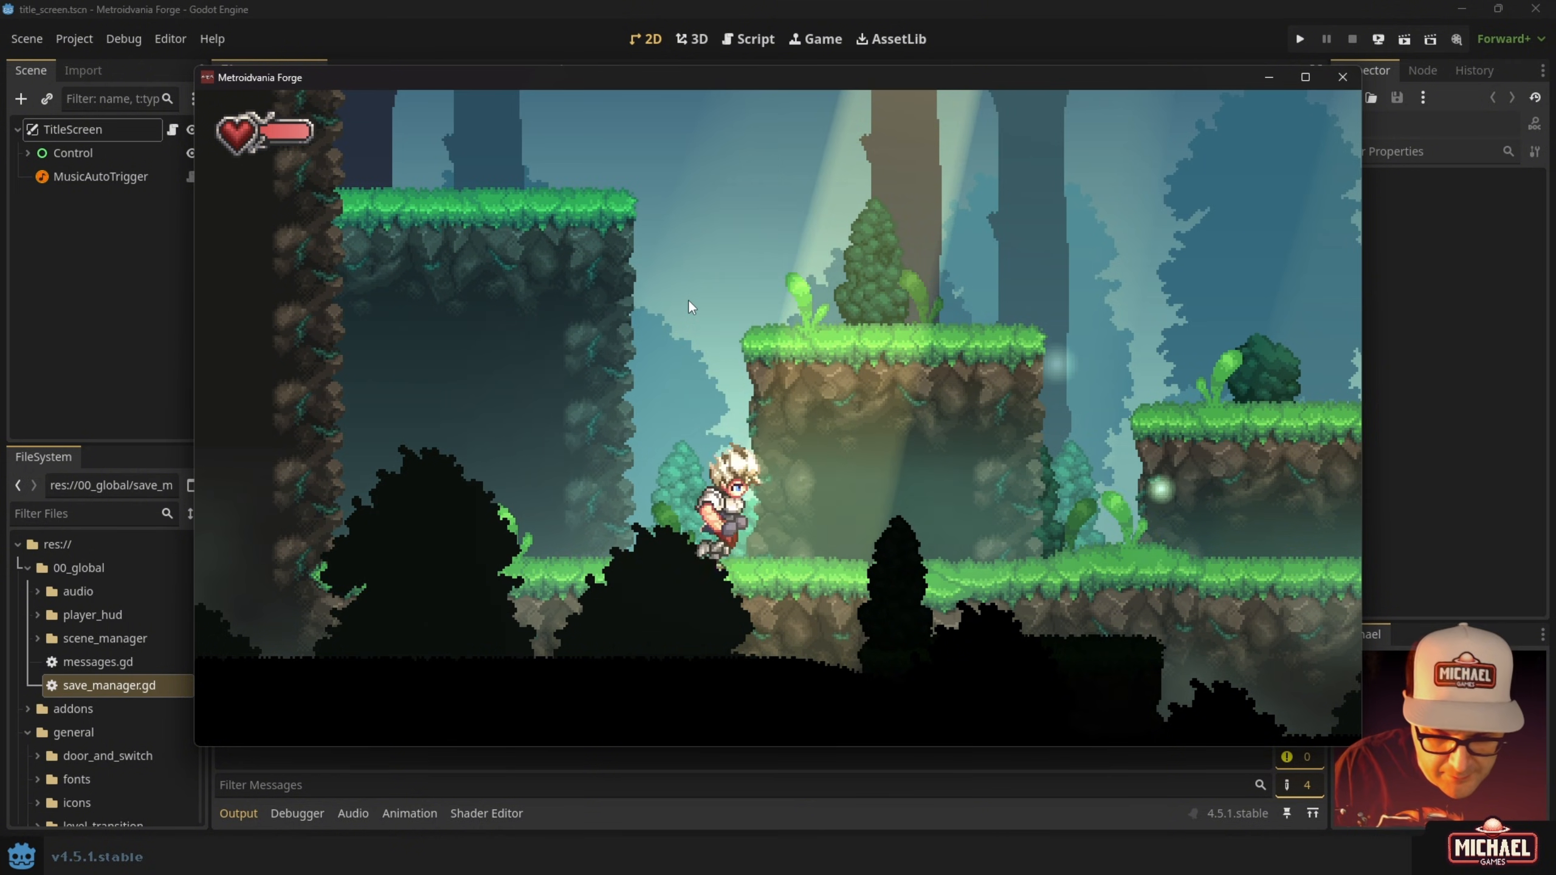
key(Right)
key(F7)
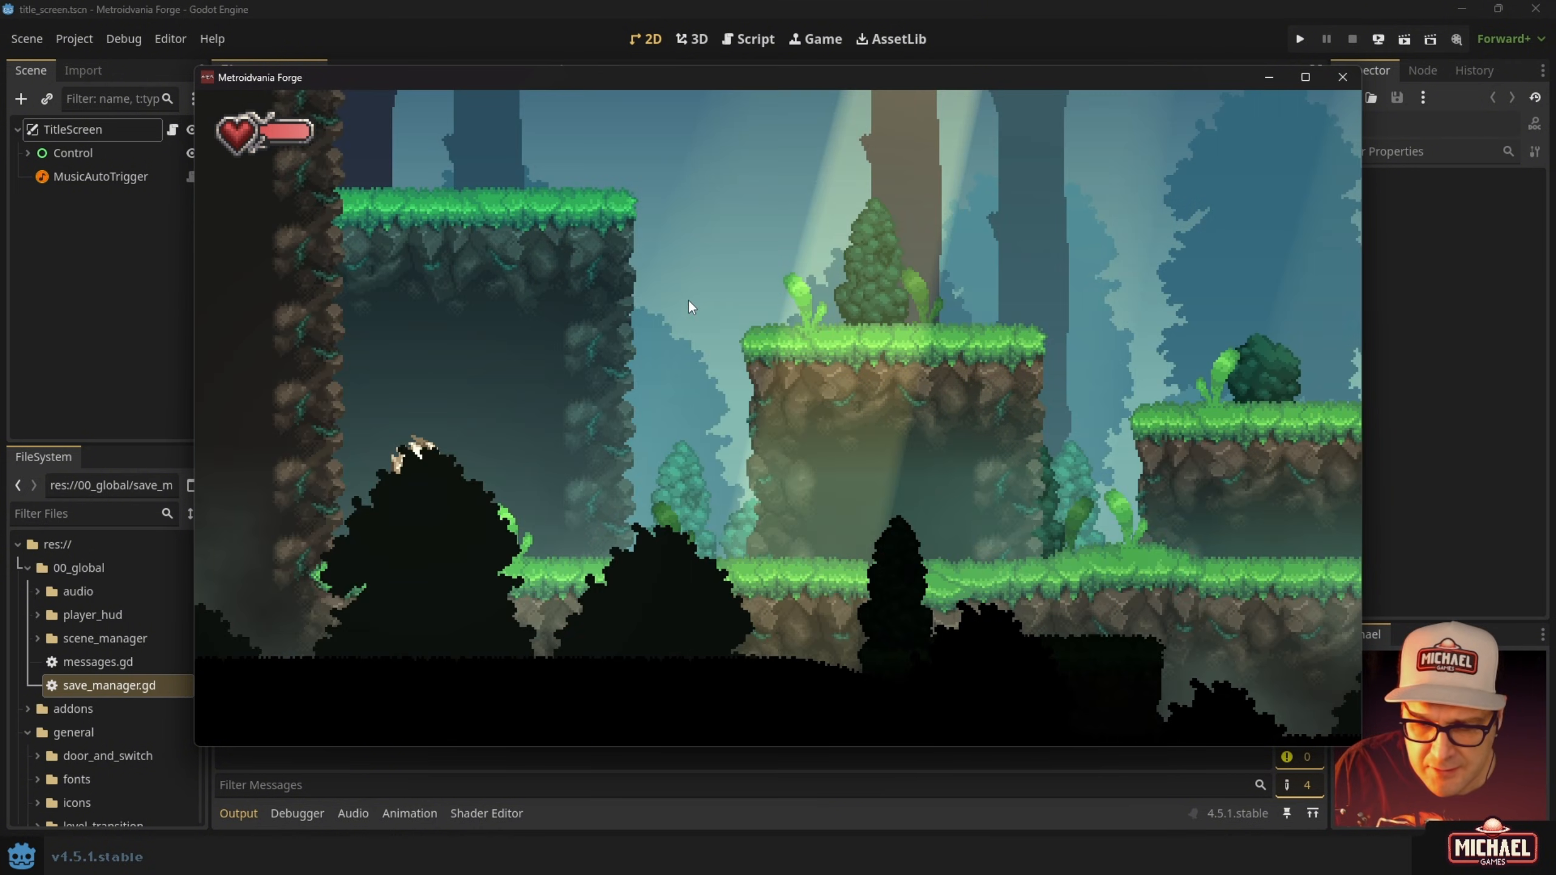
key(Right)
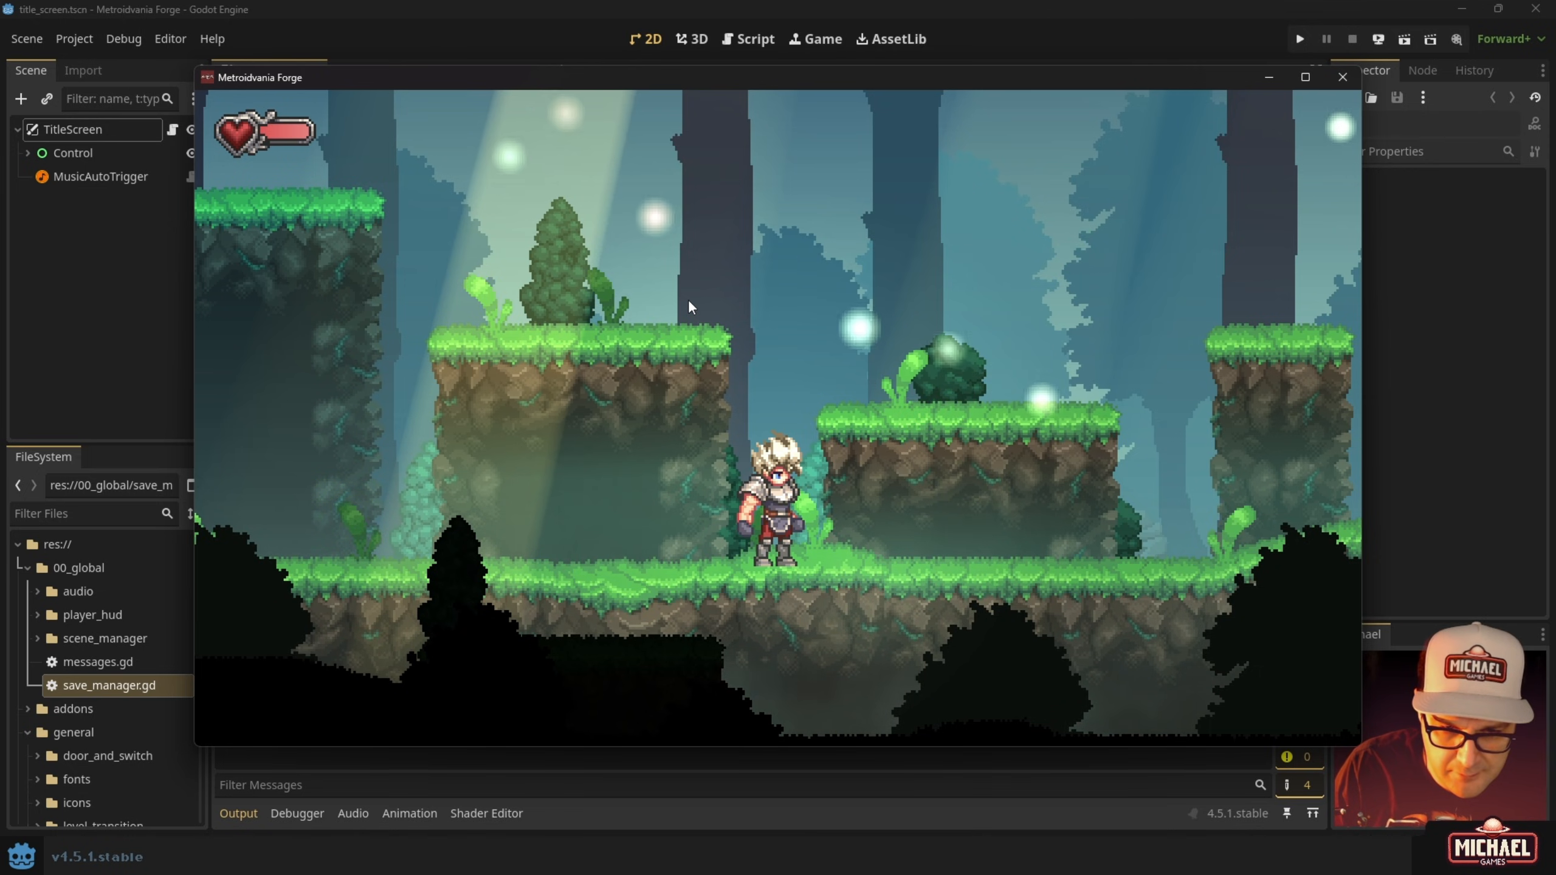
key(shift+equal)
key(shift+equal)
key(shift+equal)
key(shift+equal)
key(shift+equal)
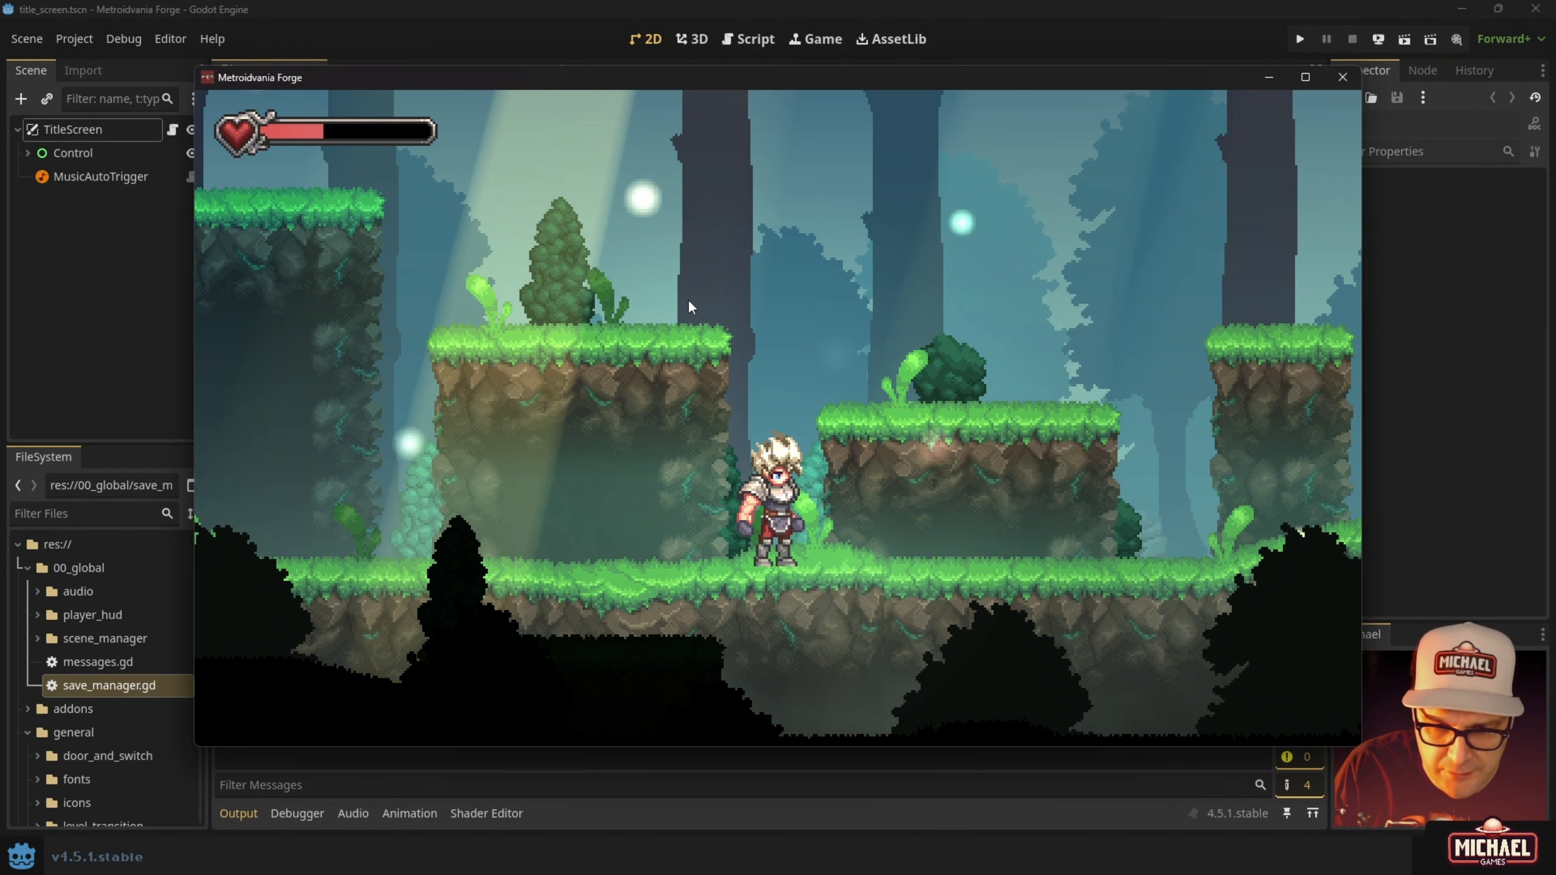
key(equal)
key(equal)
key(equal)
key(equal)
key(equal)
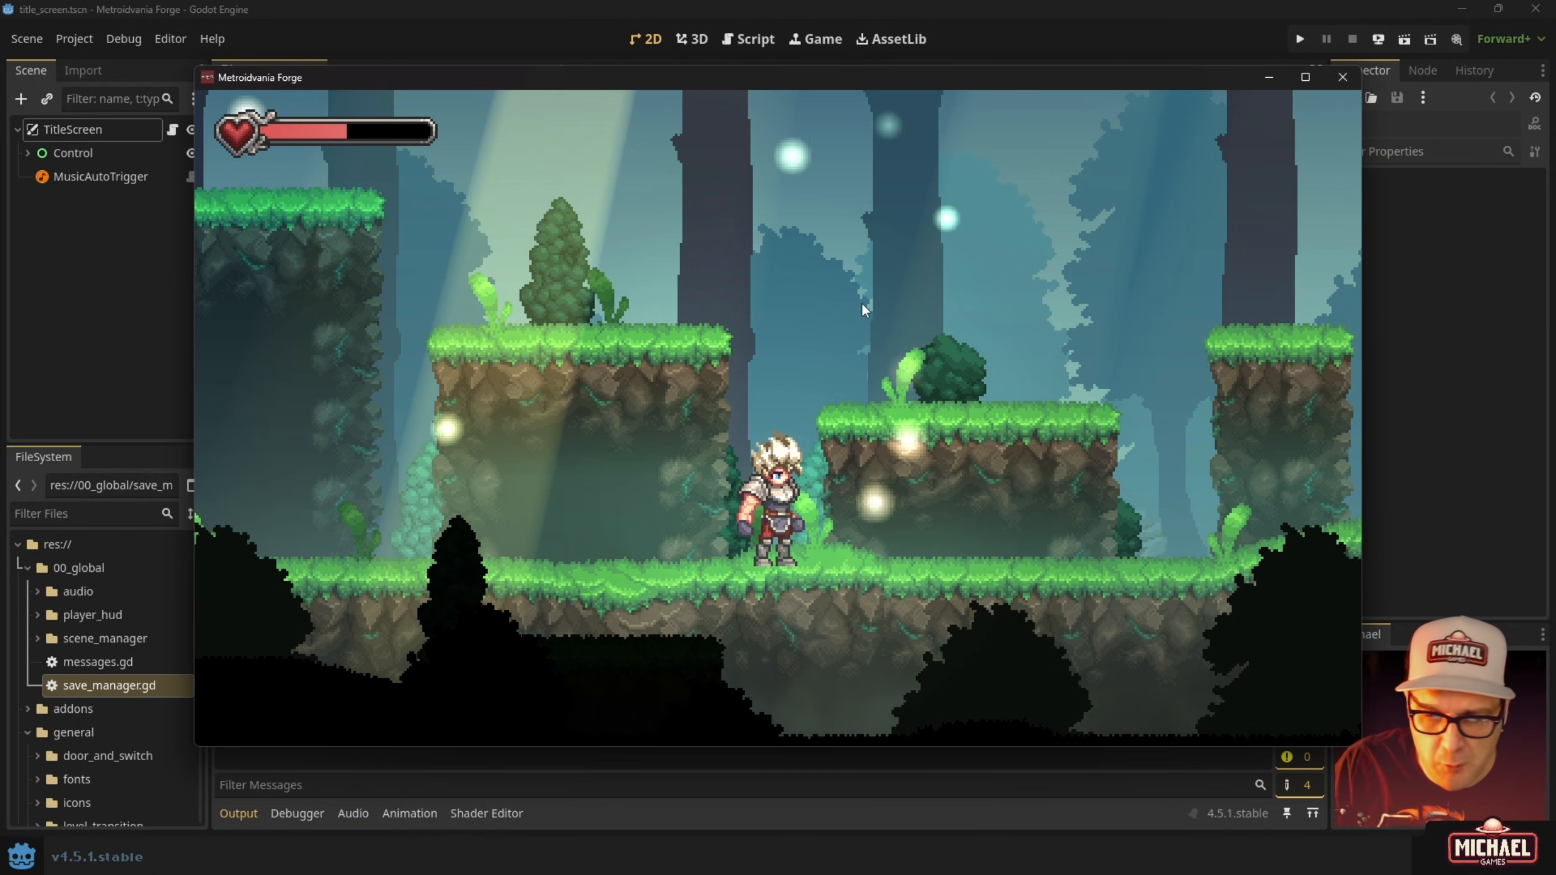
click(1342, 78)
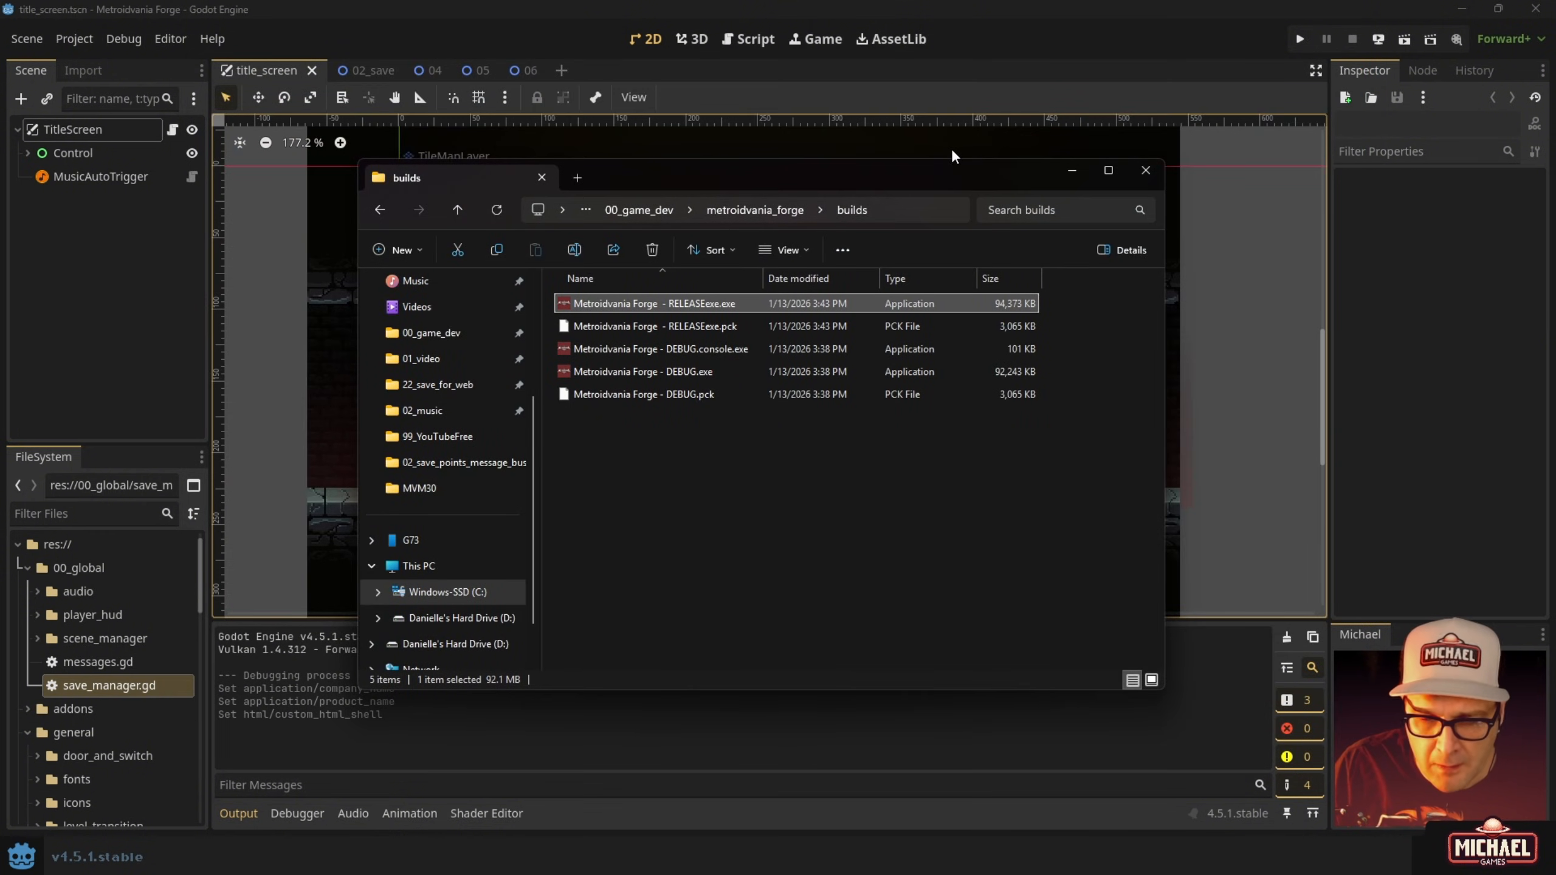
Close the builds folder, then collapse save_point and expand res://player and its scripts folder in FileSystem.
click(1018, 63)
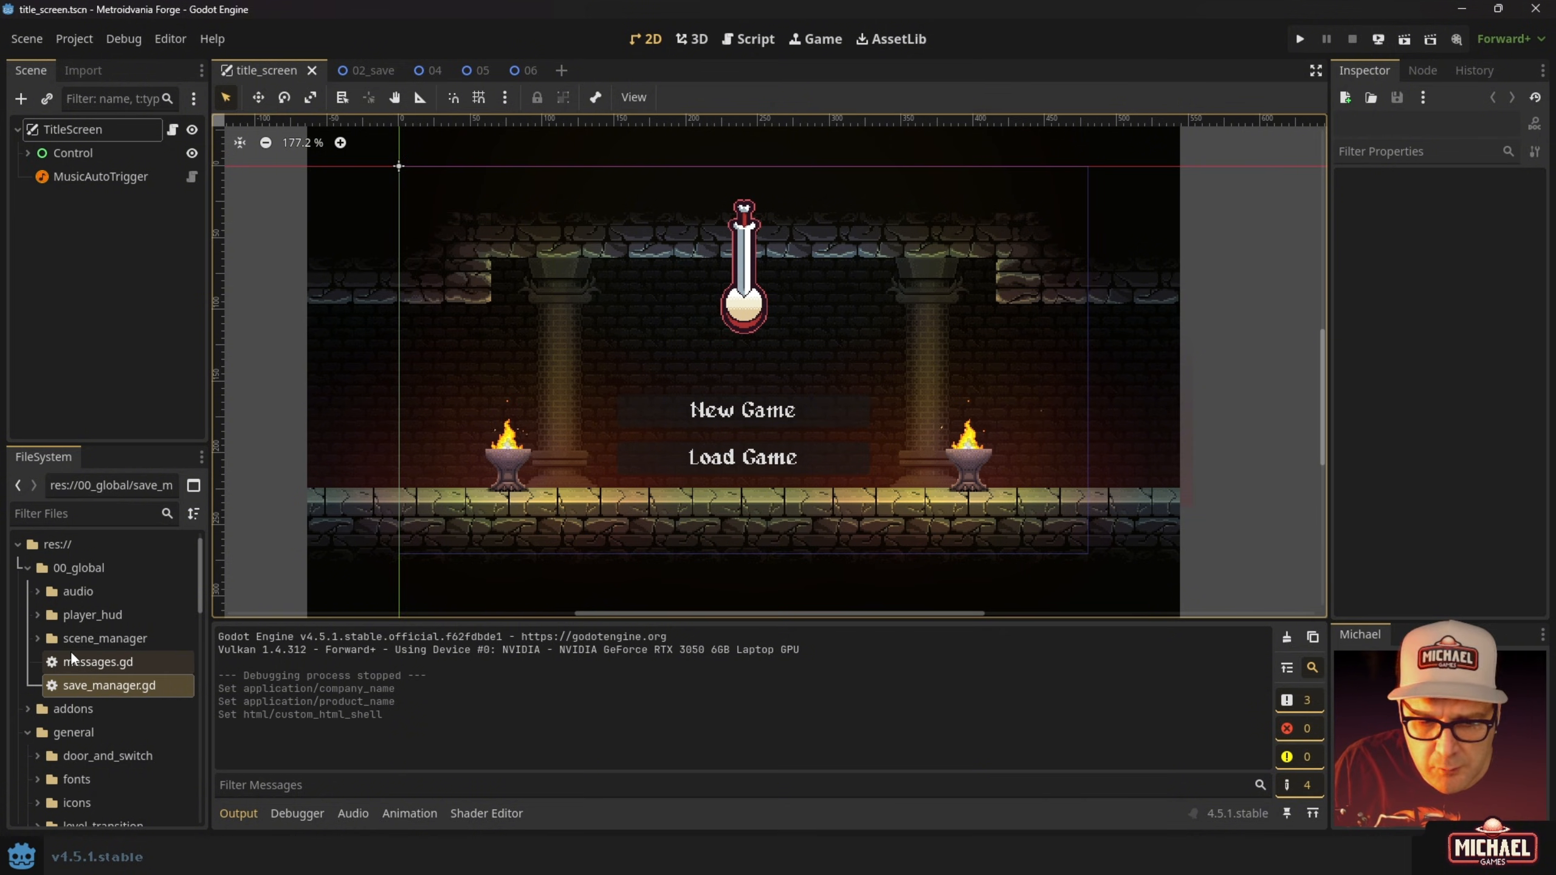
scroll(70, 649, down, 3)
click(38, 728)
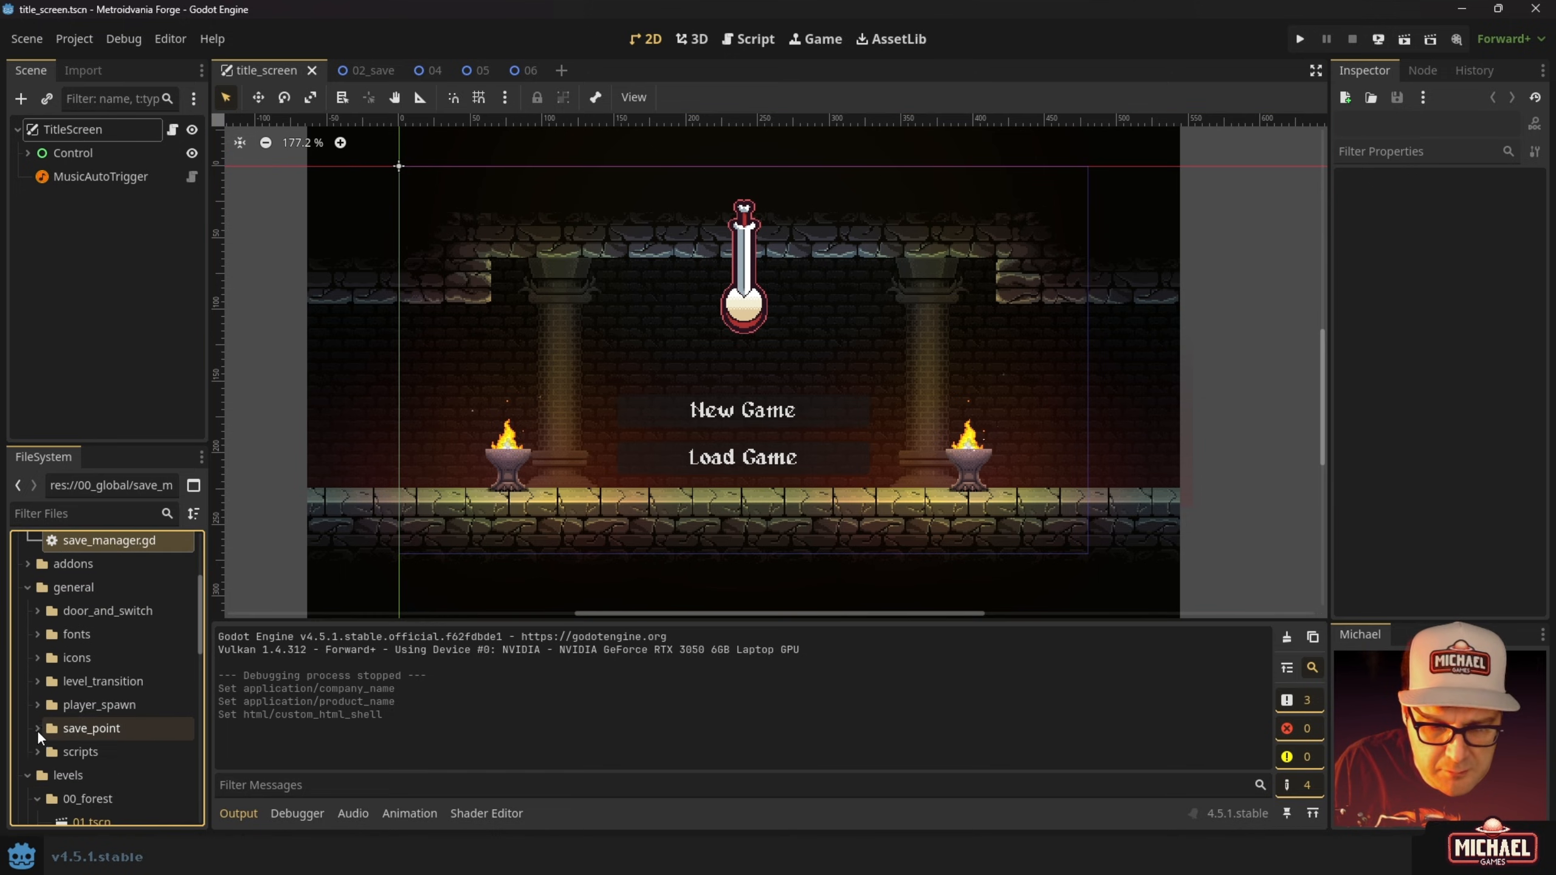
scroll(38, 710, down, 5)
scroll(44, 711, down, 10)
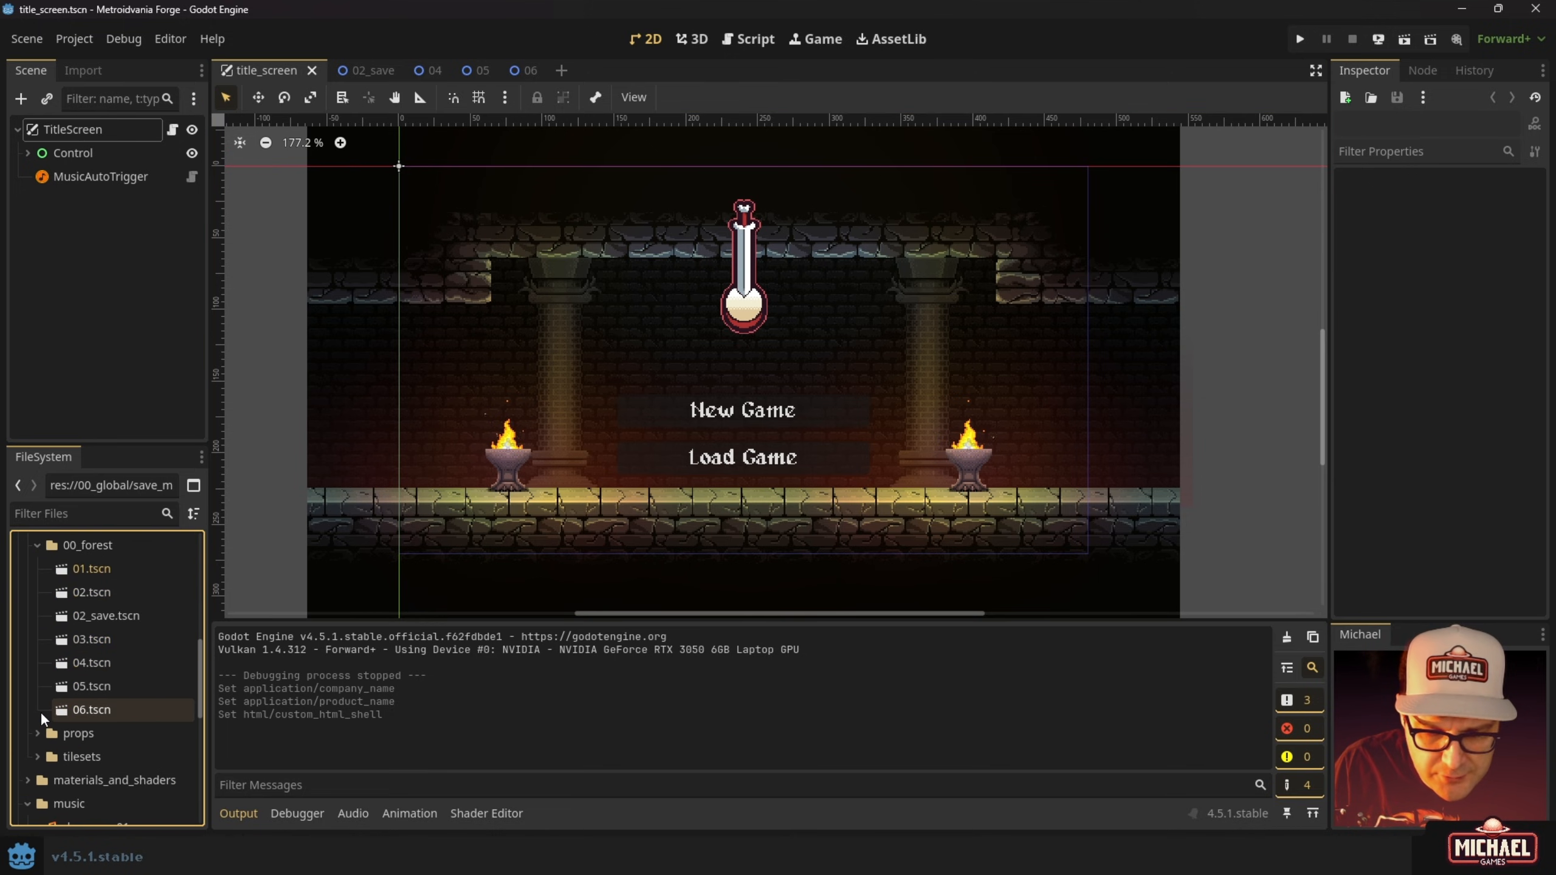
scroll(37, 741, down, 2)
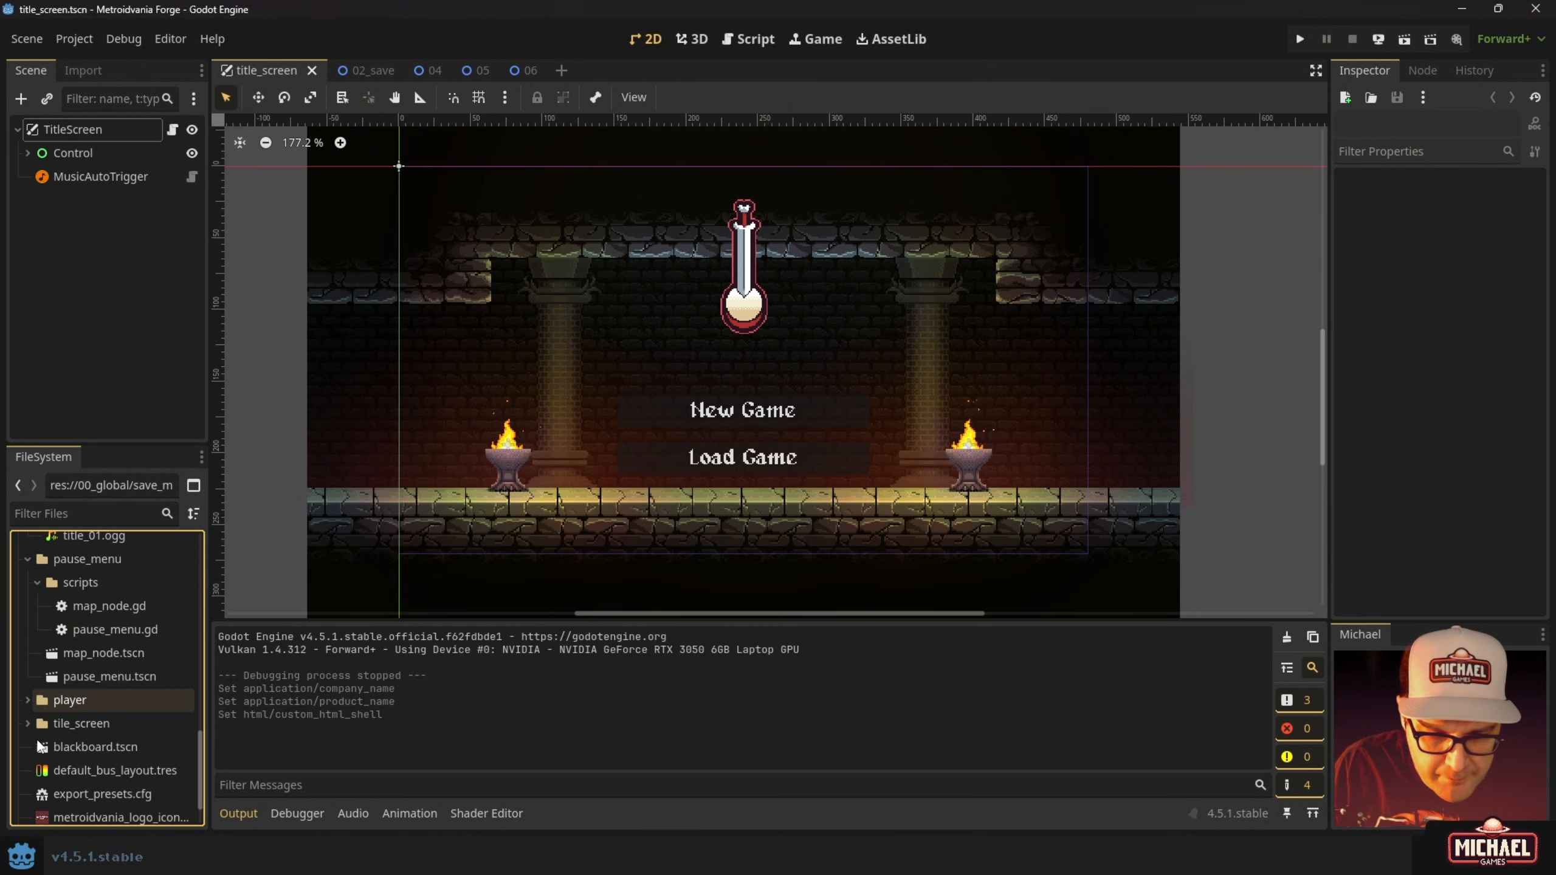
click(27, 700)
scroll(72, 745, down, 3)
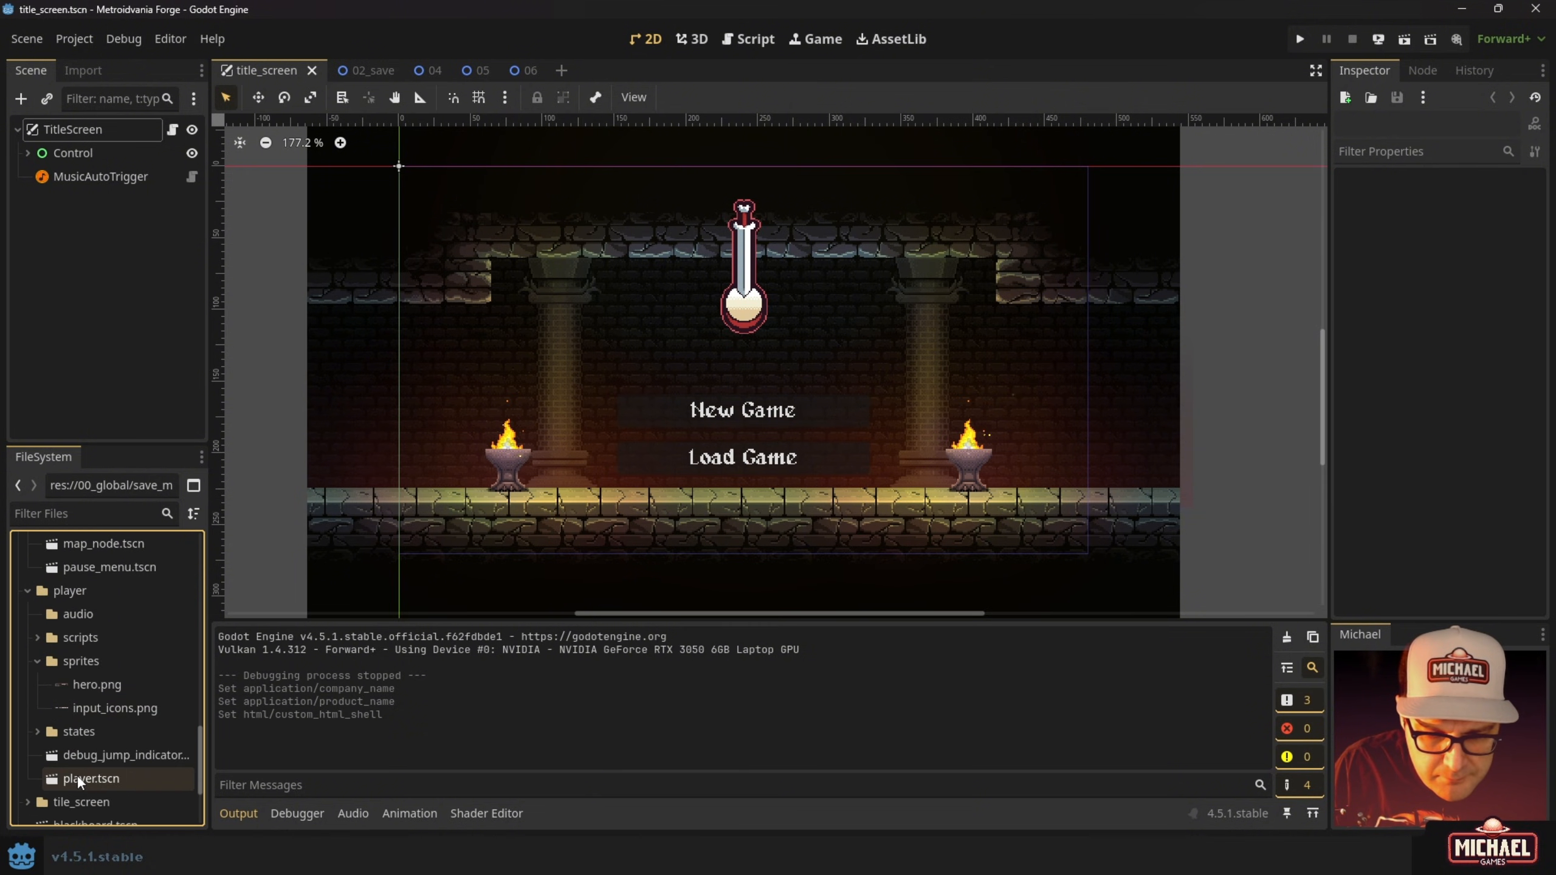
click(36, 638)
Open player.gd, close the Range help page, and jump to _unhandled_input.
double_click(64, 684)
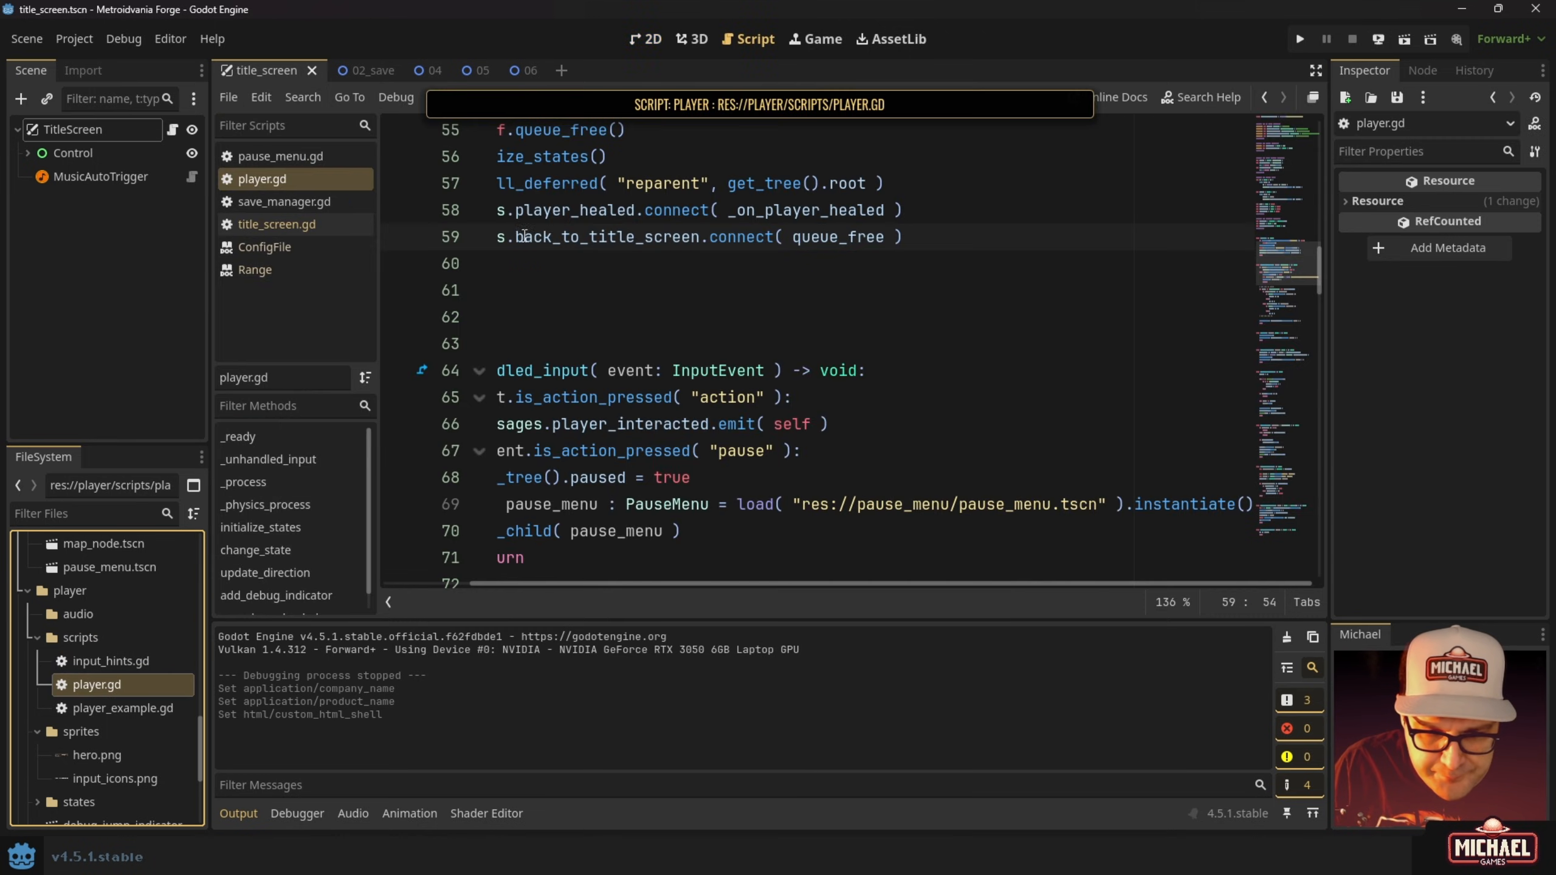
middle_click(294, 206)
click(291, 155)
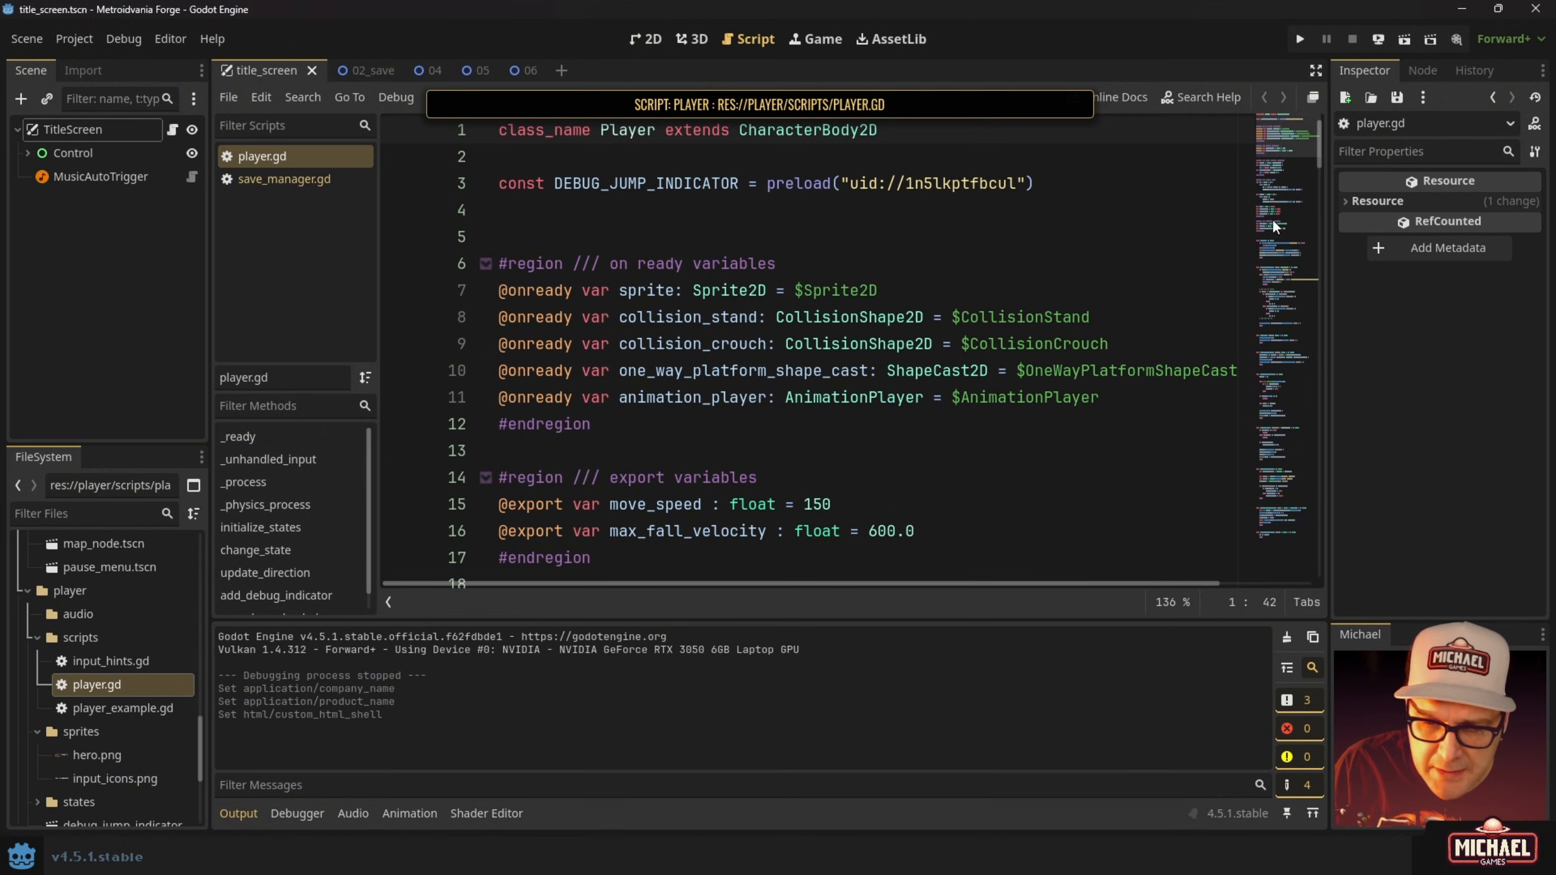
click(270, 459)
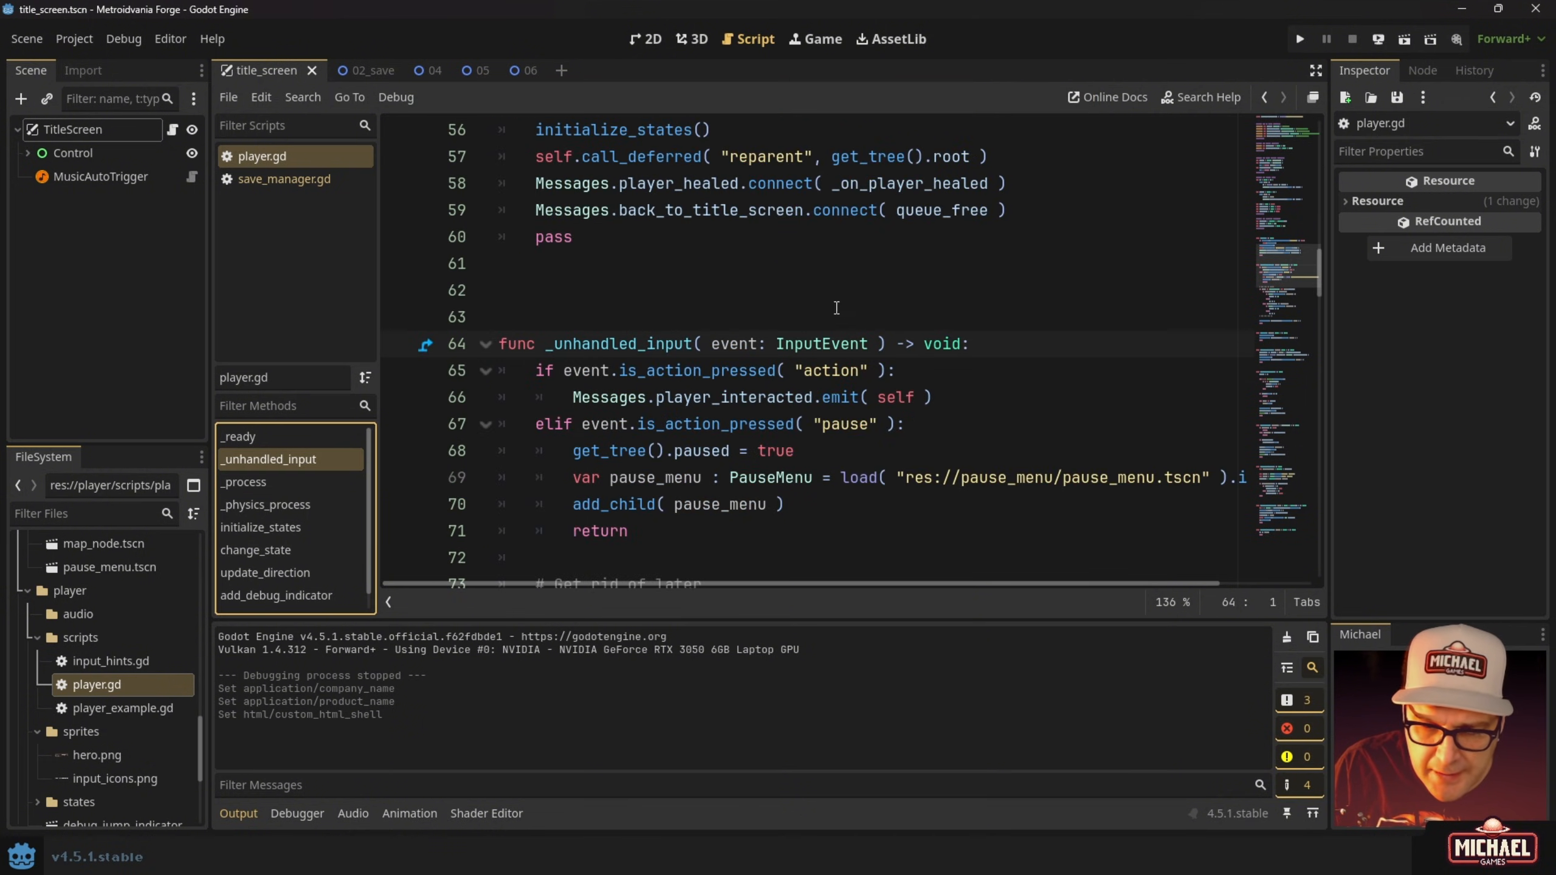
scroll(684, 339, down, 5)
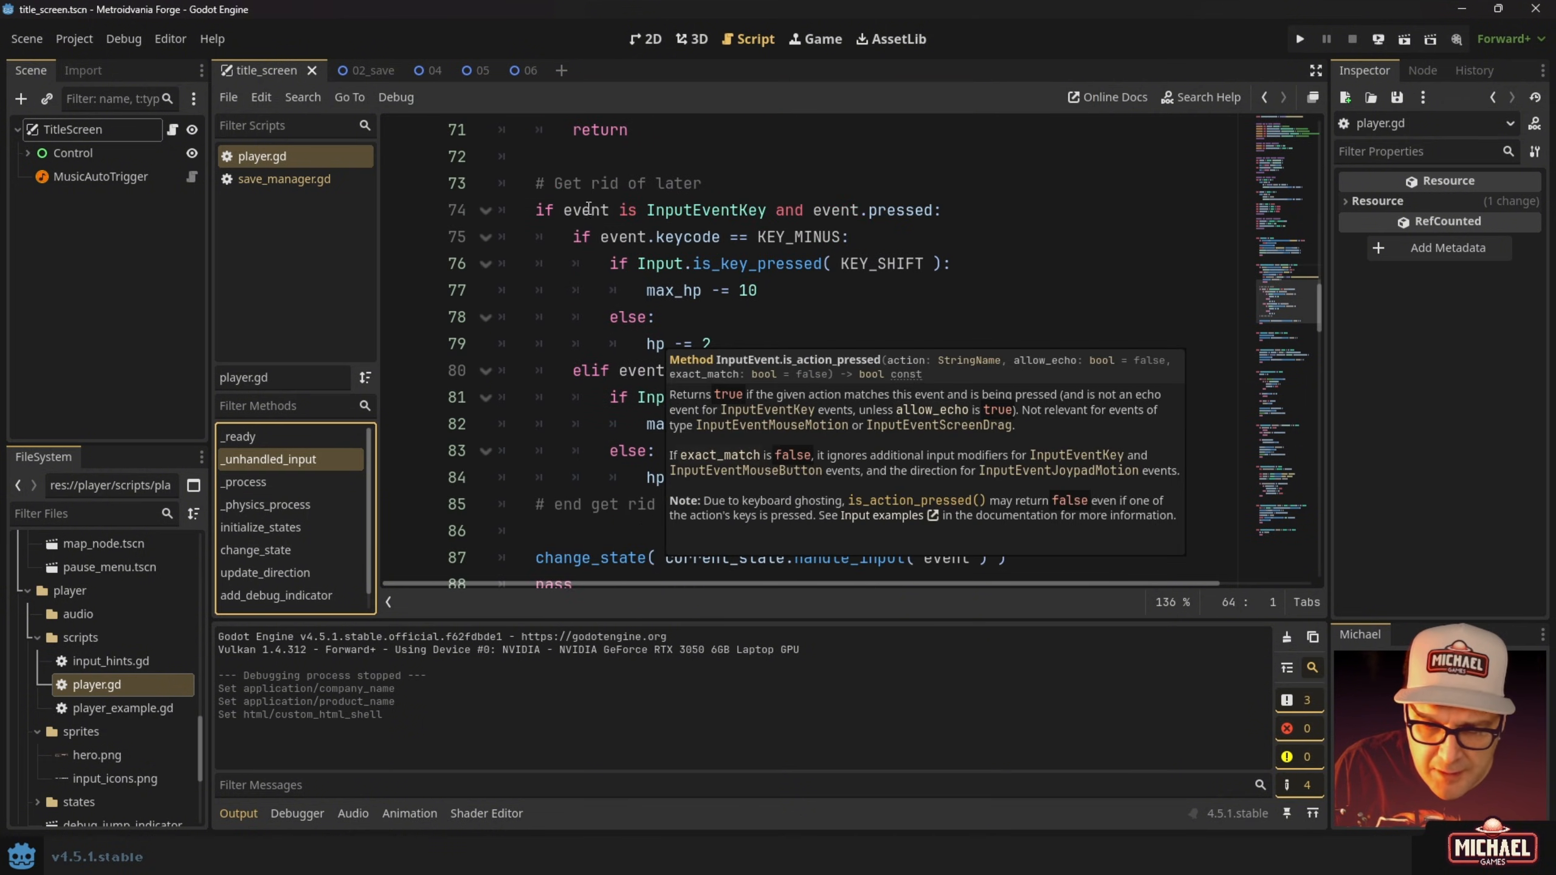
Rename the comments on lines 73 and 85 to '# DEBUG' and '# end DEBUG'.
click(540, 182)
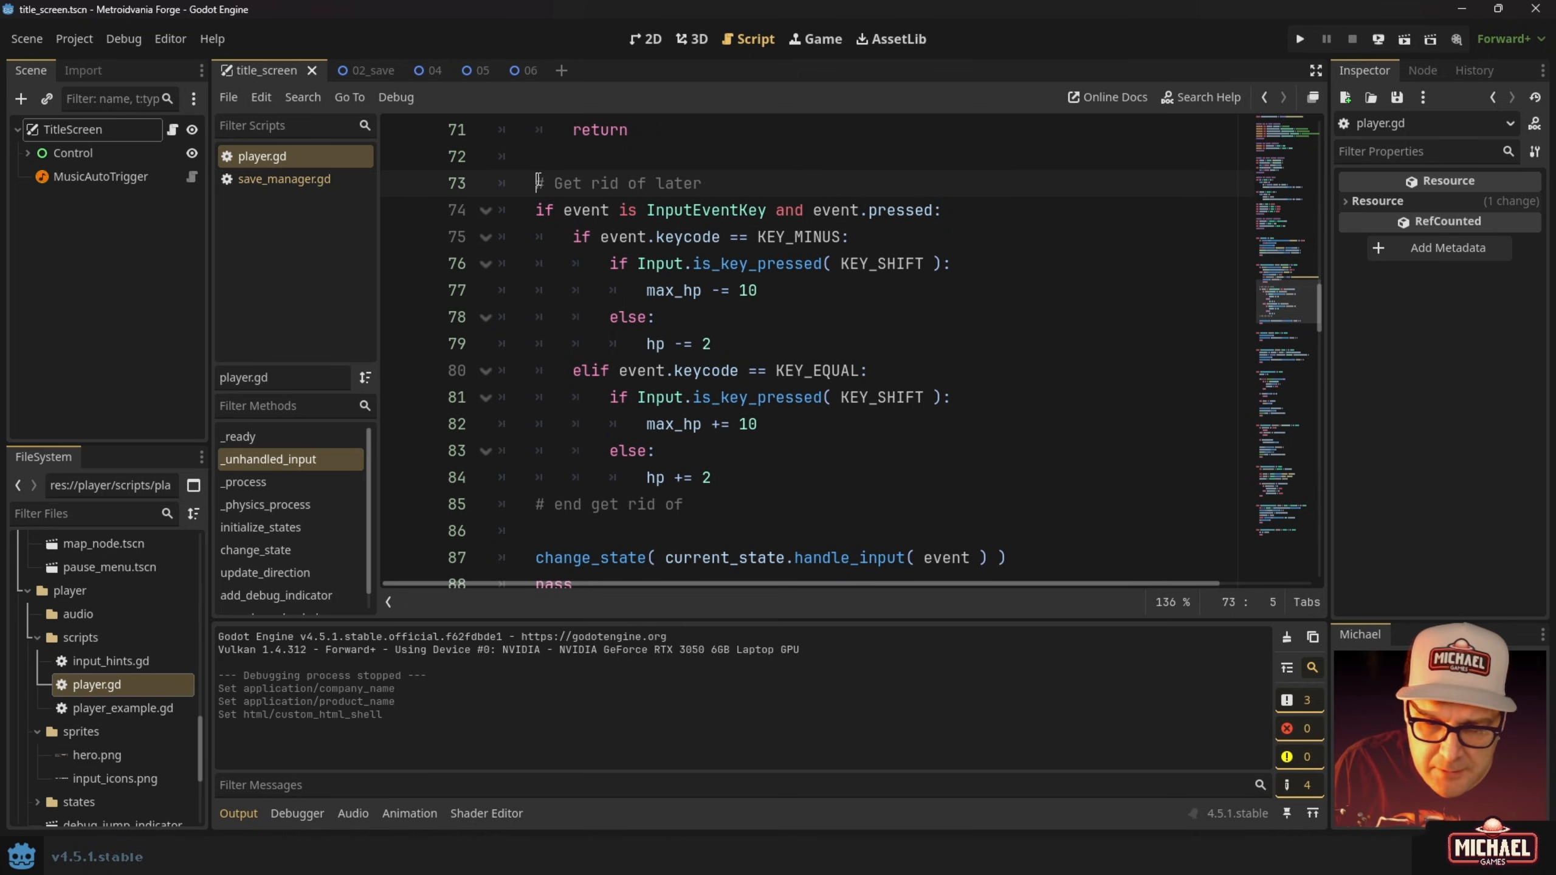
mouse_move(538, 182)
mouse_down()
mouse_move(862, 172)
mouse_move(562, 184)
mouse_up()
click(720, 184)
text(DE)
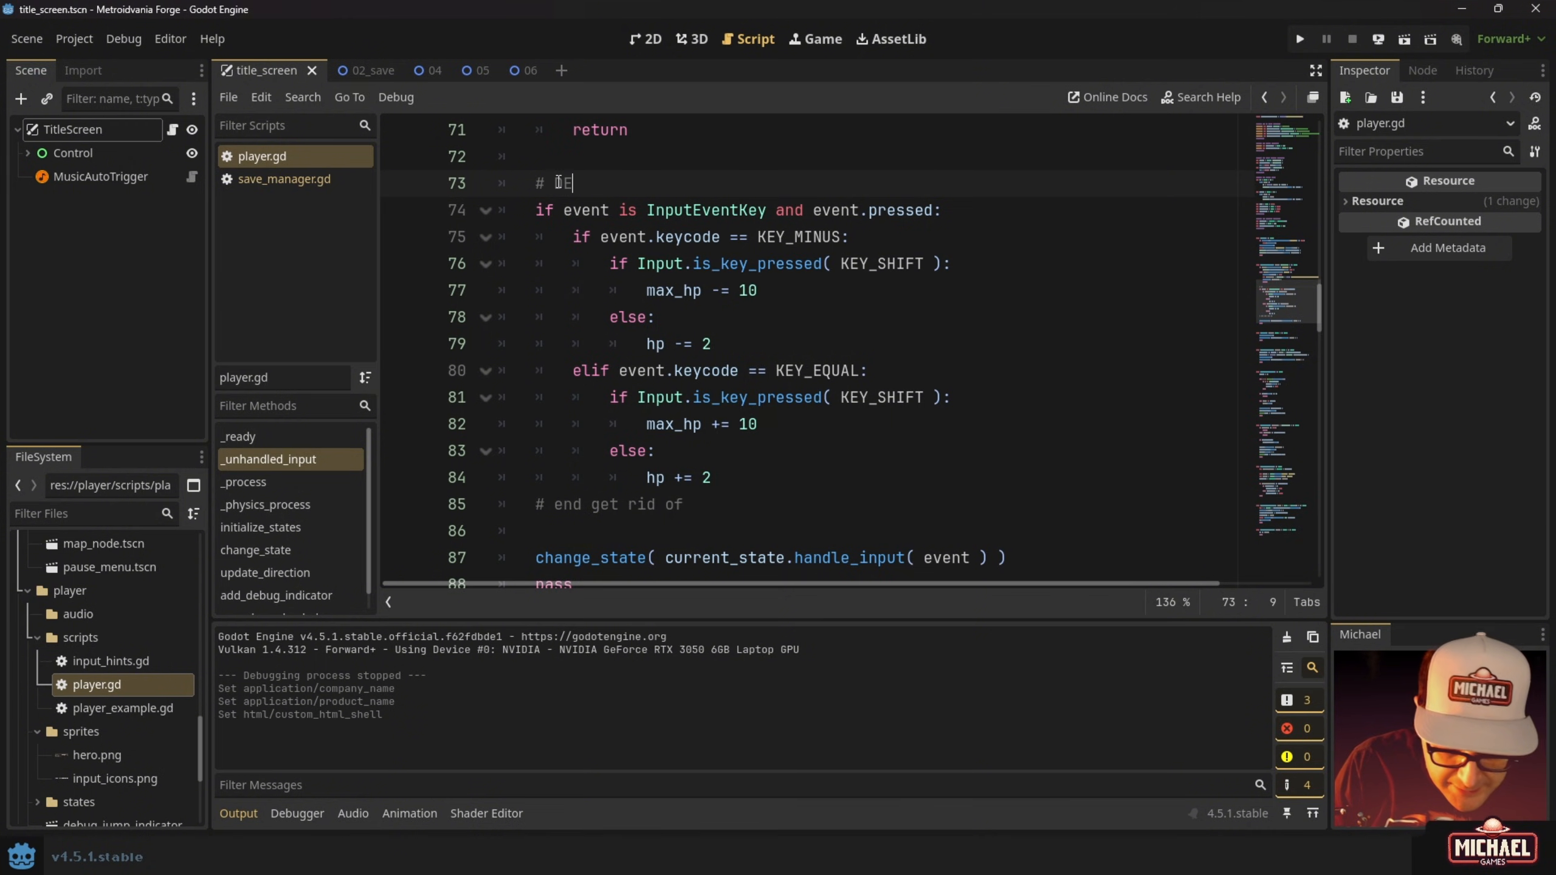
text(BUG)
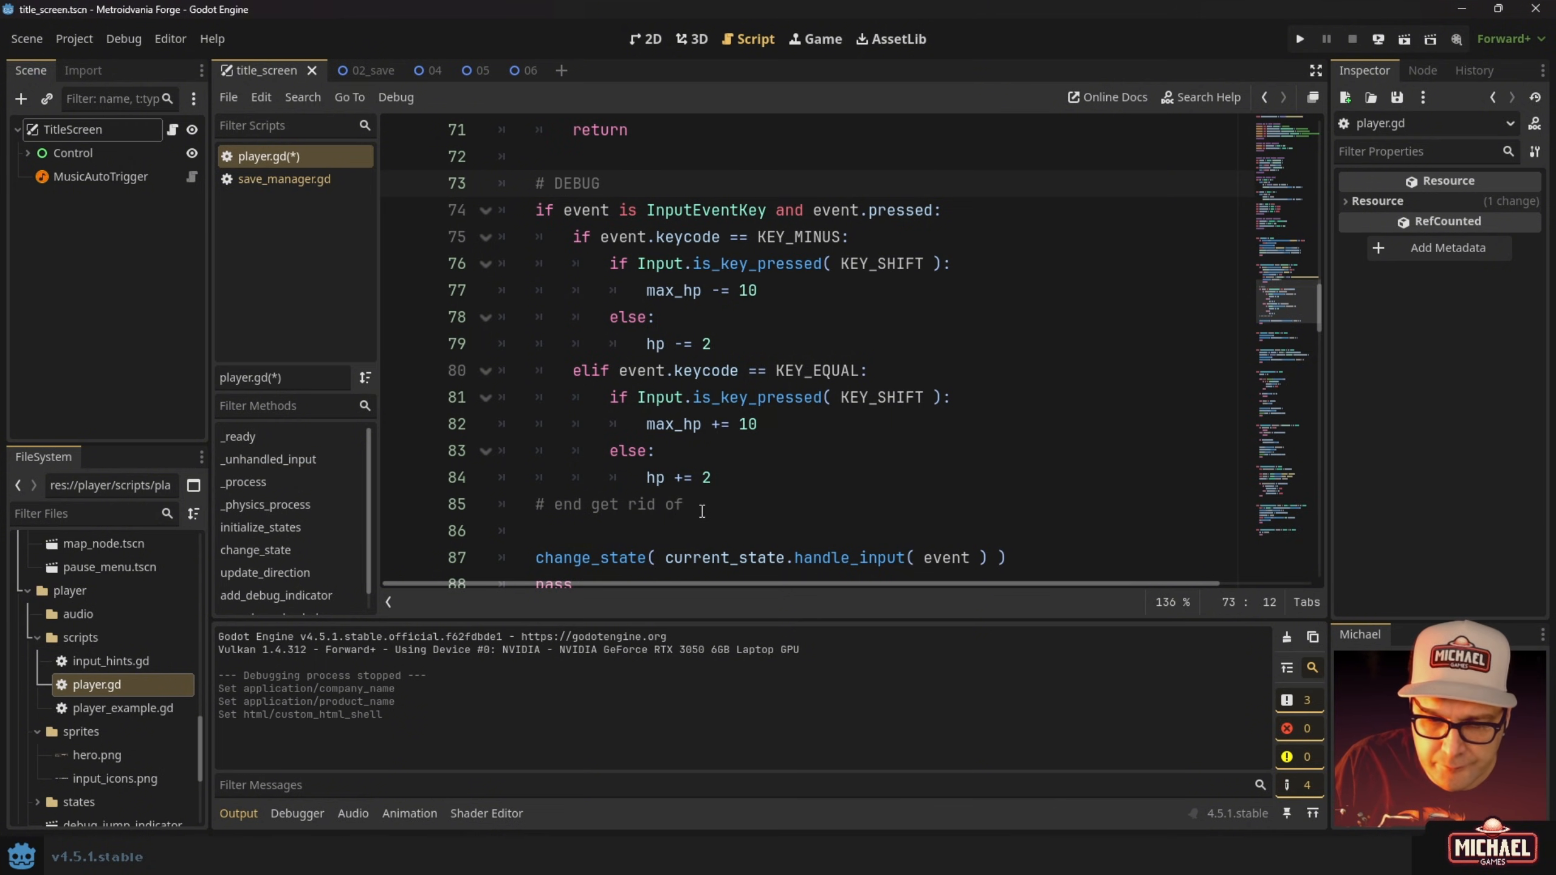
drag(683, 503, 590, 500)
text(DEBUG)
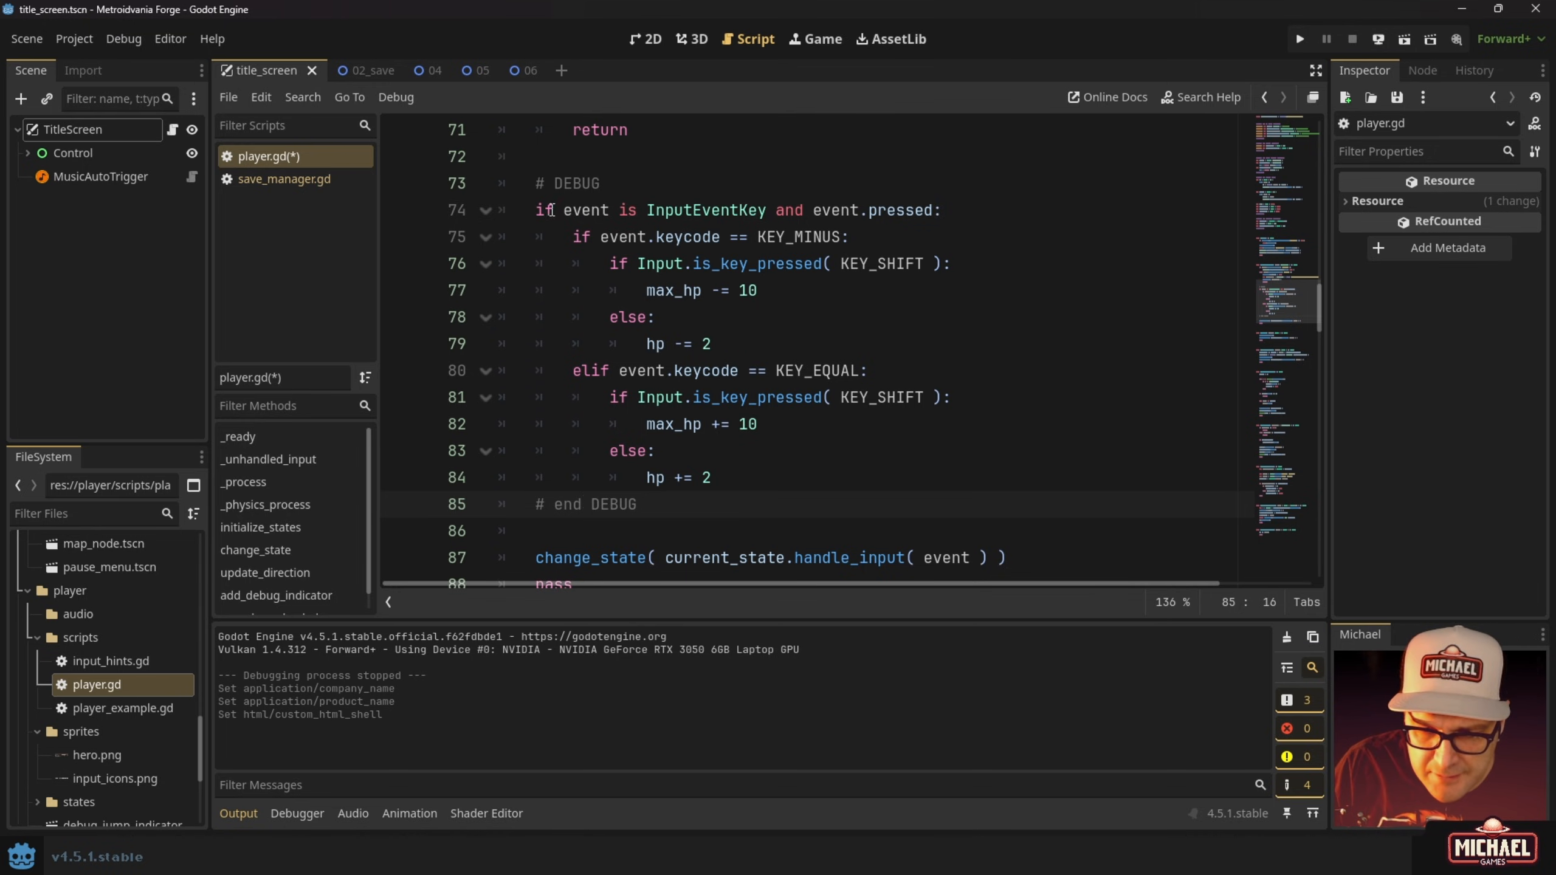
click(633, 186)
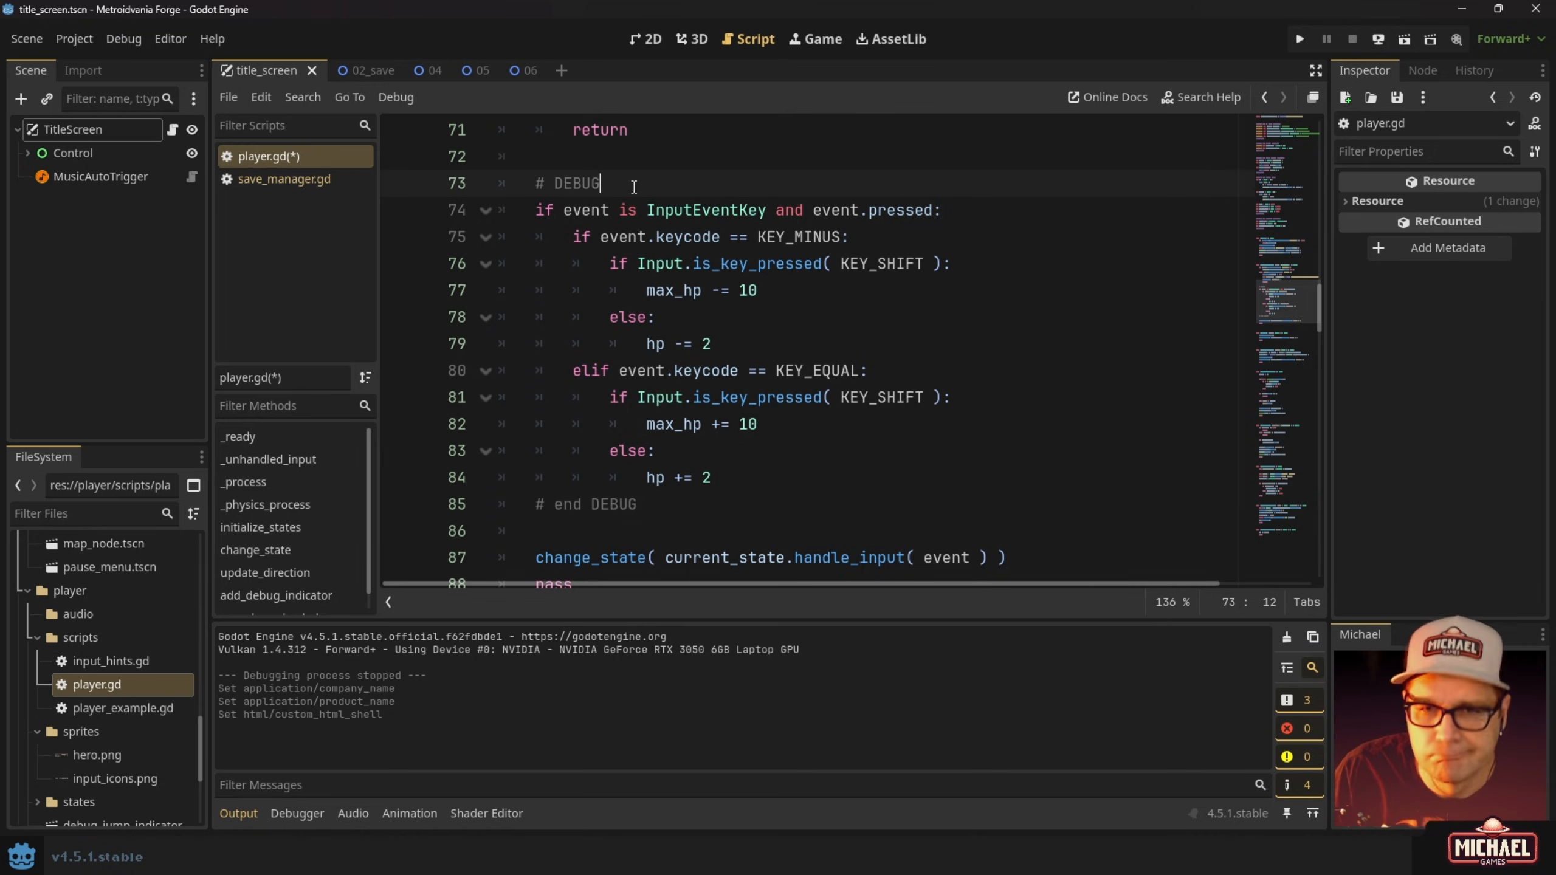
Add a new line below # DEBUG reading 'if OS.is_debug_build()' via autocomplete.
key(Return)
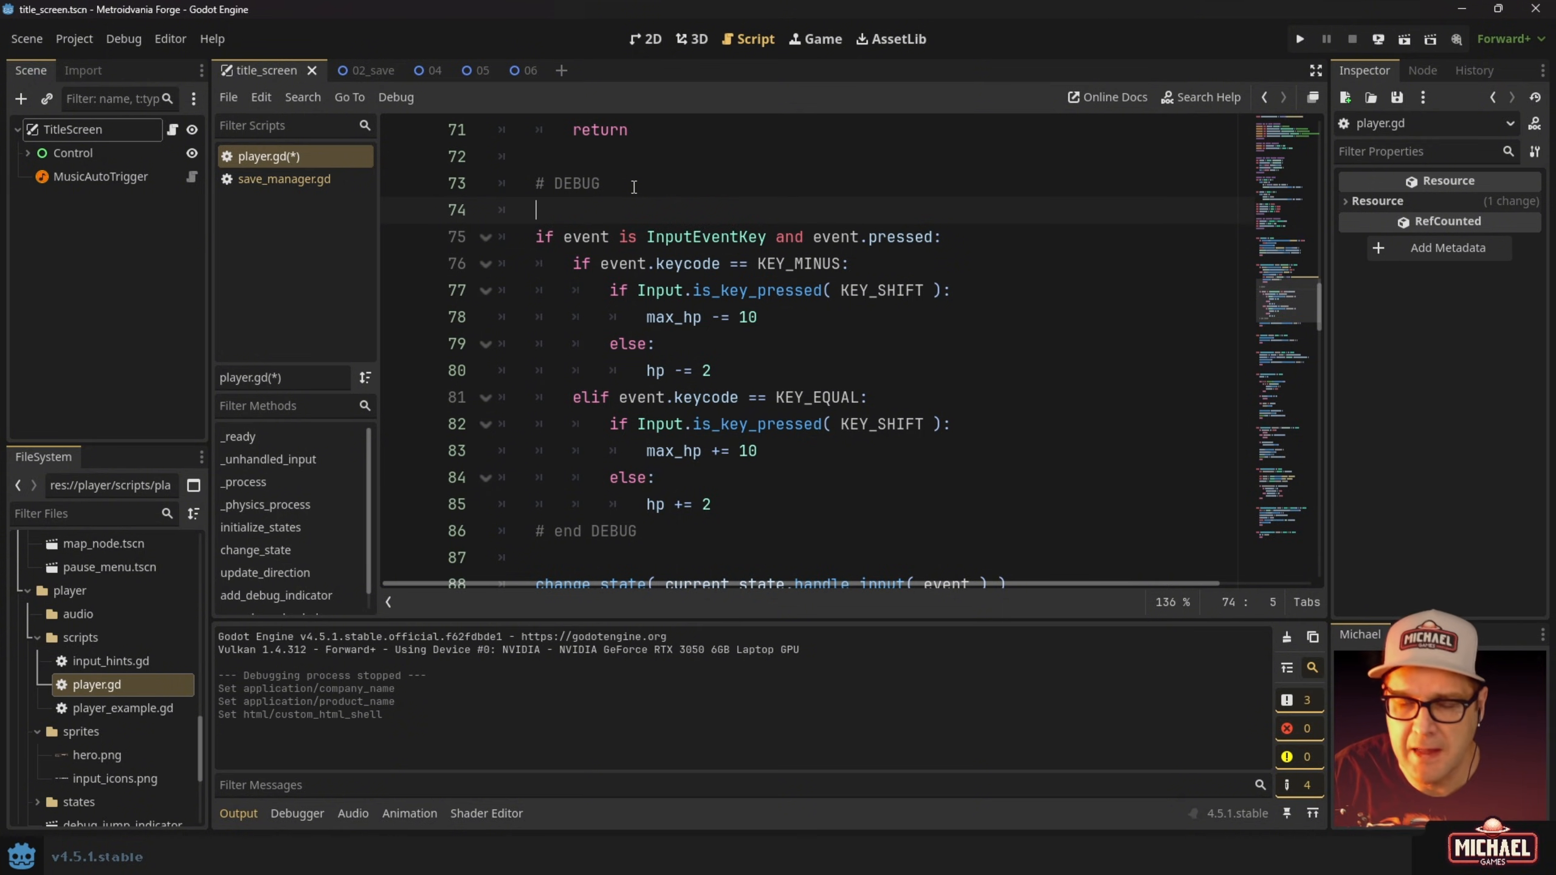
text(if )
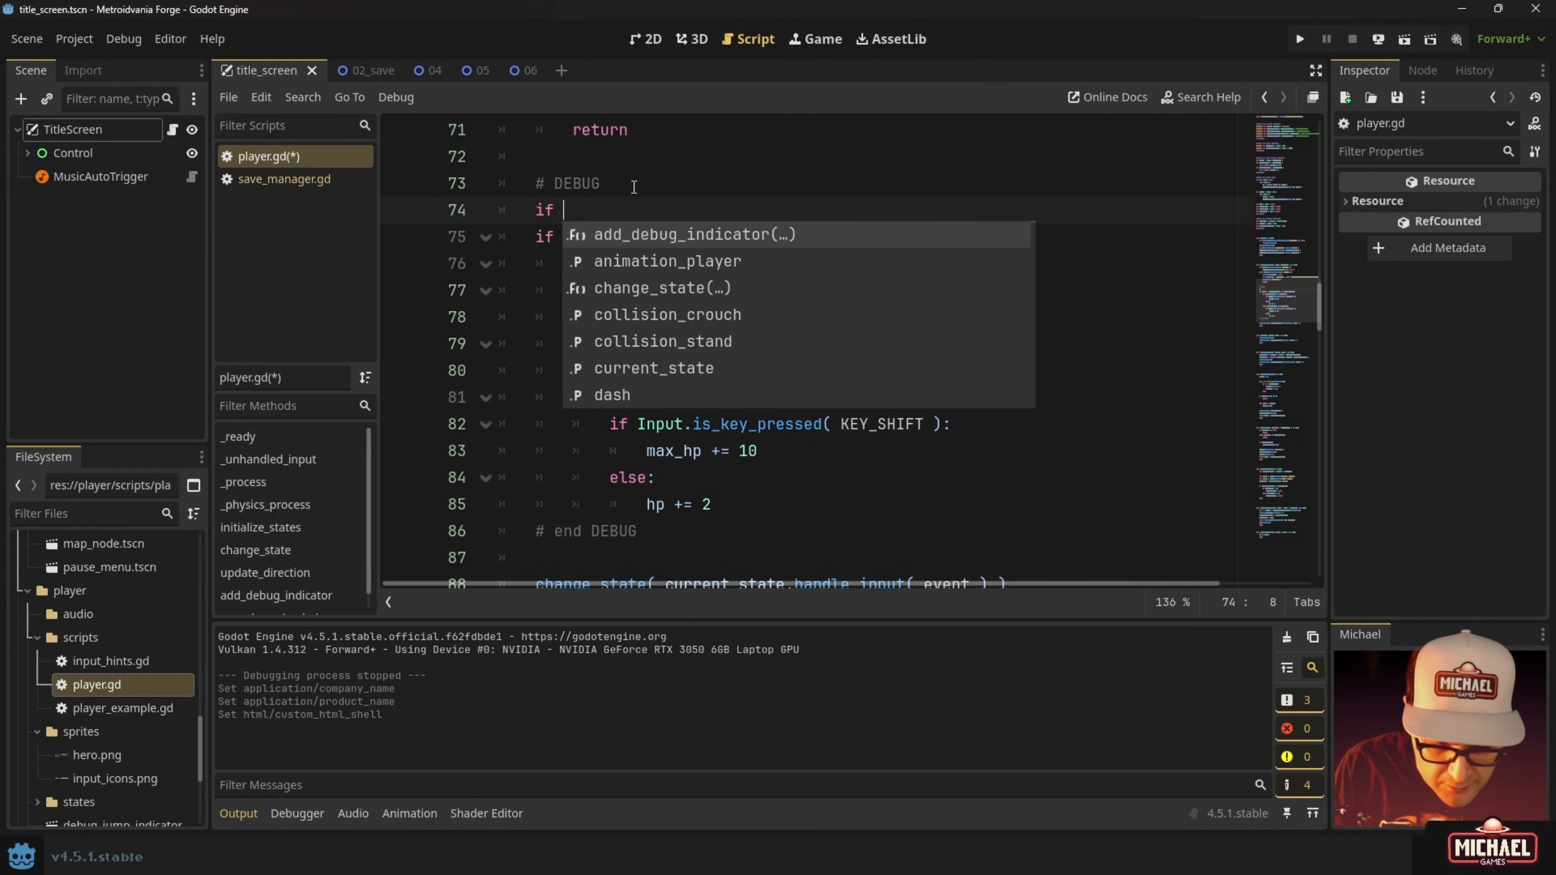
text(OS.)
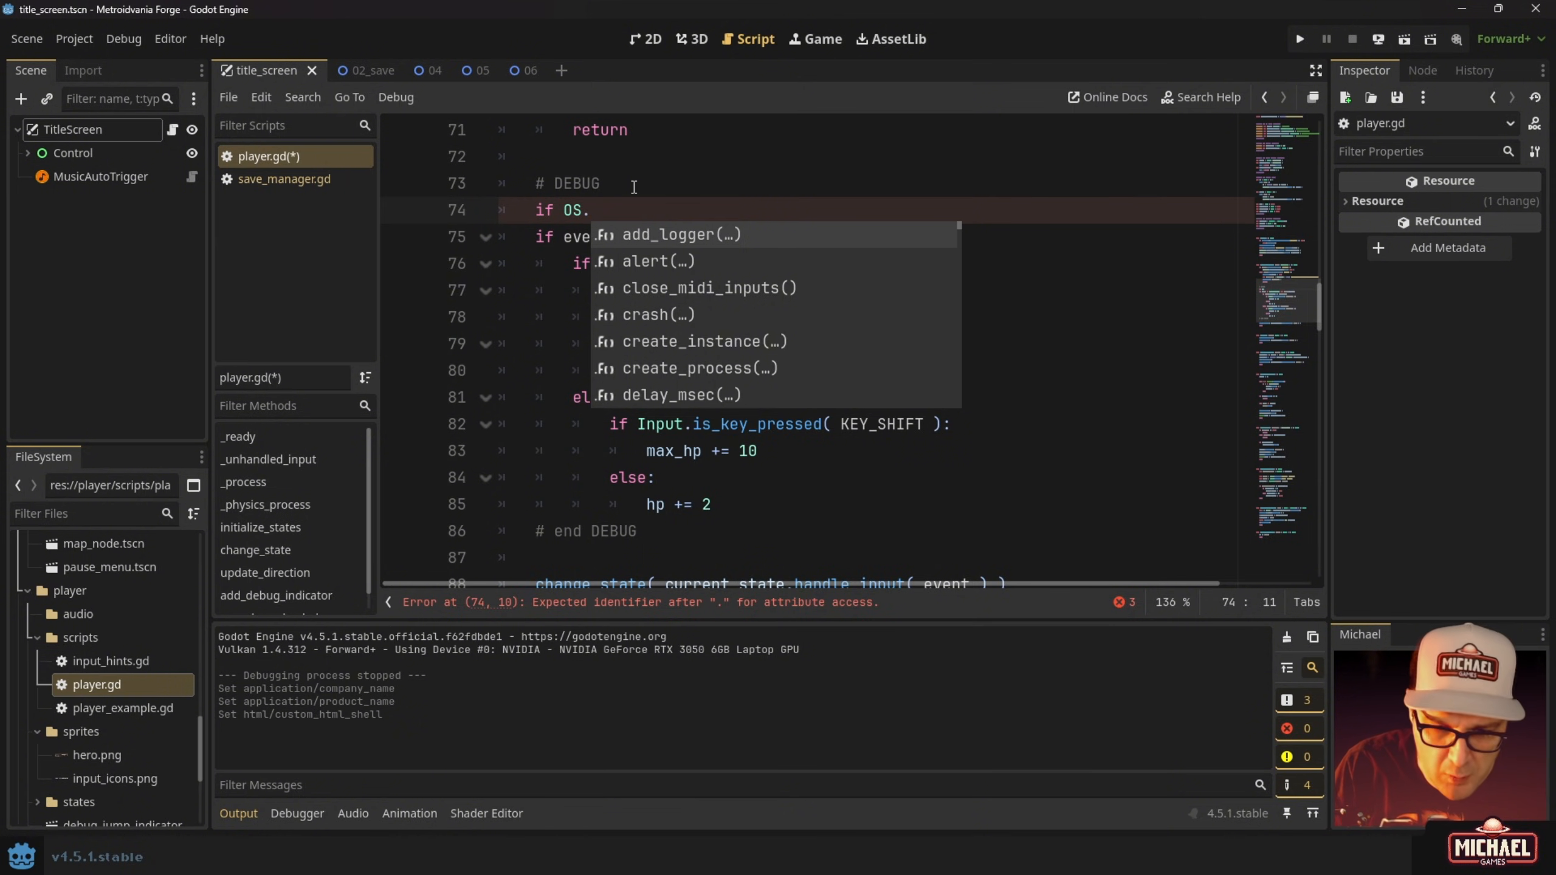
text(de)
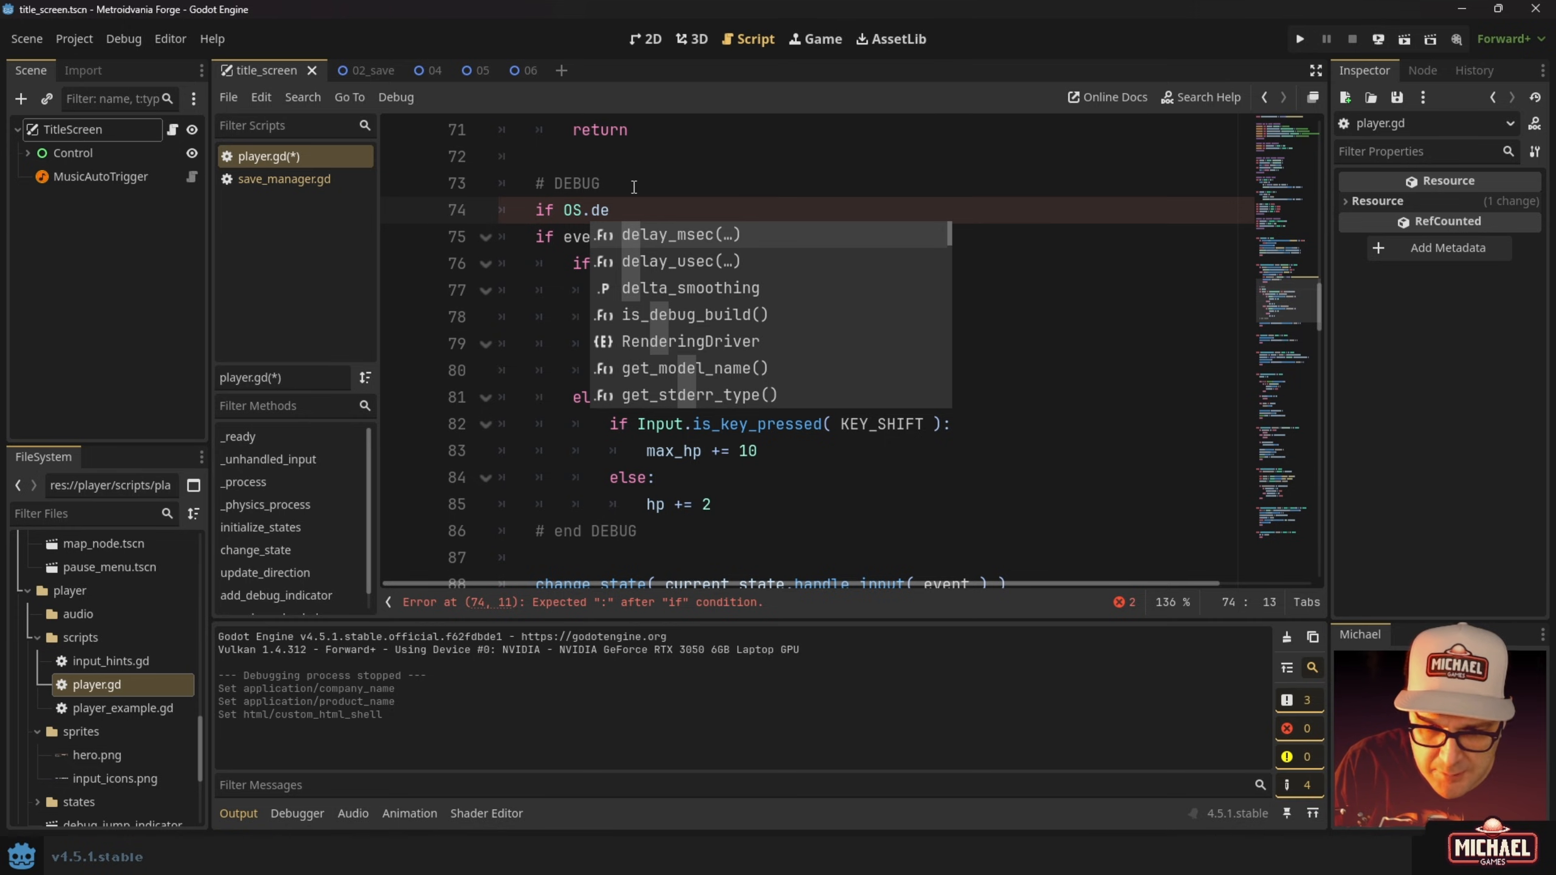
key(Down)
key(Down)
key(Down)
key(Return)
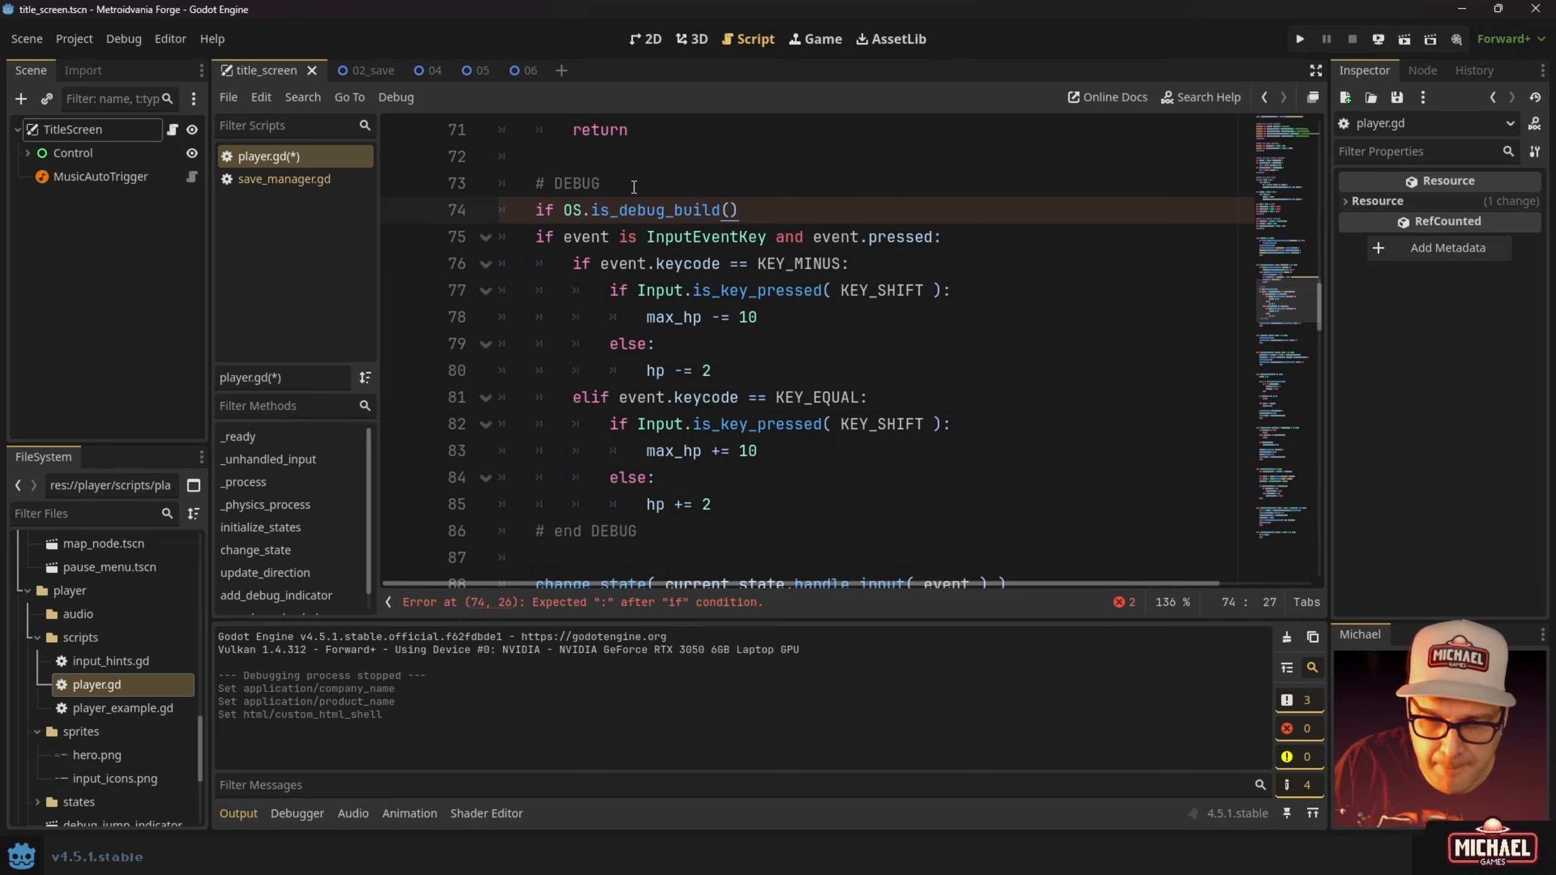
scroll(662, 244, up, 2)
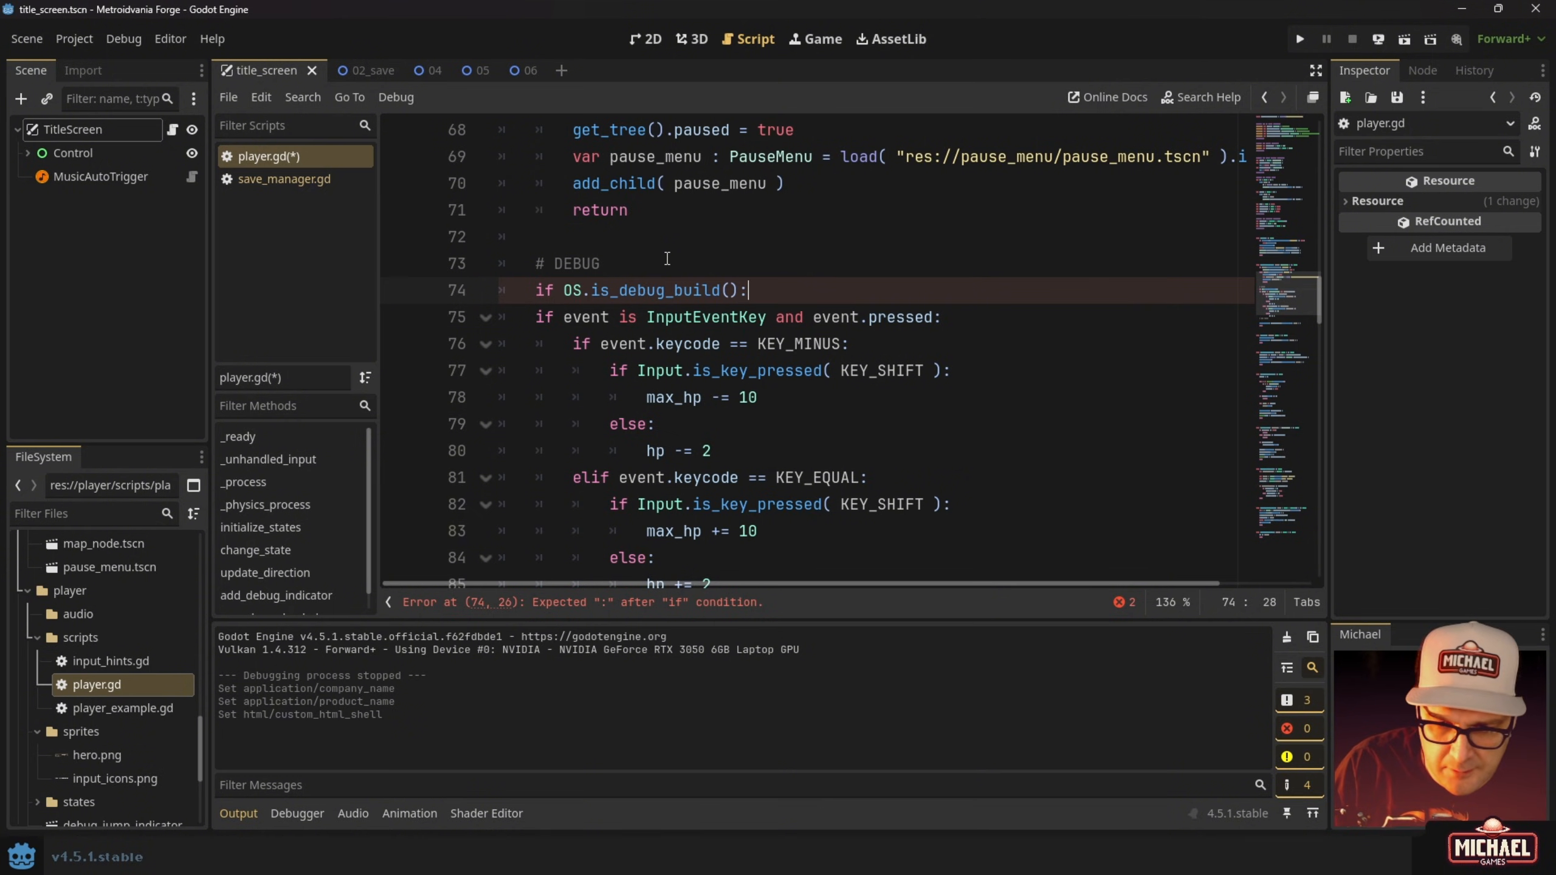
Finish the condition with a colon and read the is_debug_build() docs on debug versus release exports.
text(:)
ctrl+click(662, 291)
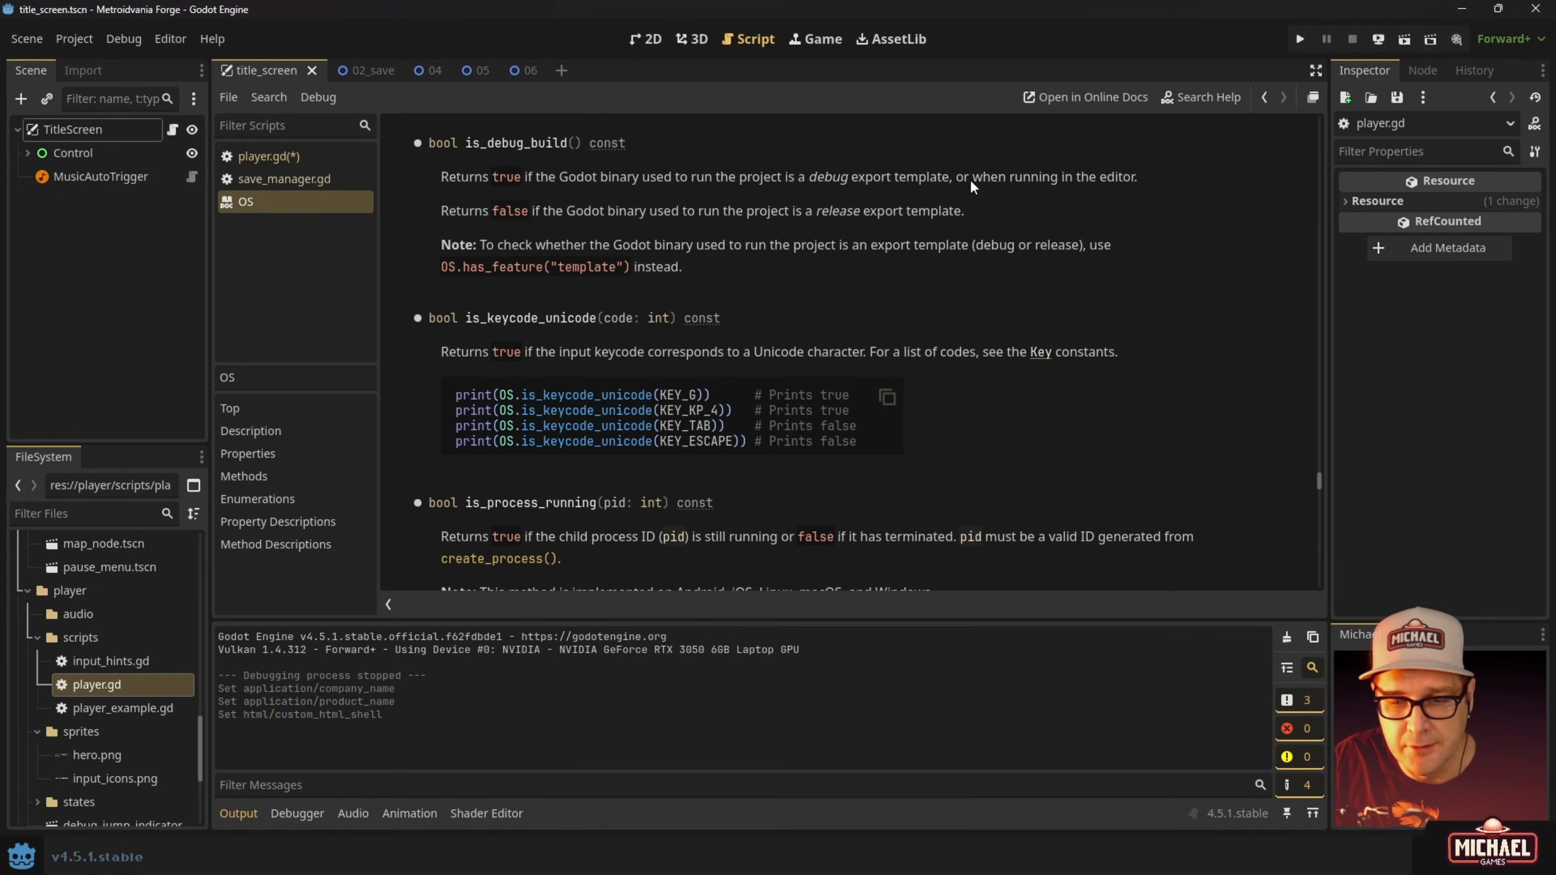
drag(810, 179, 868, 175)
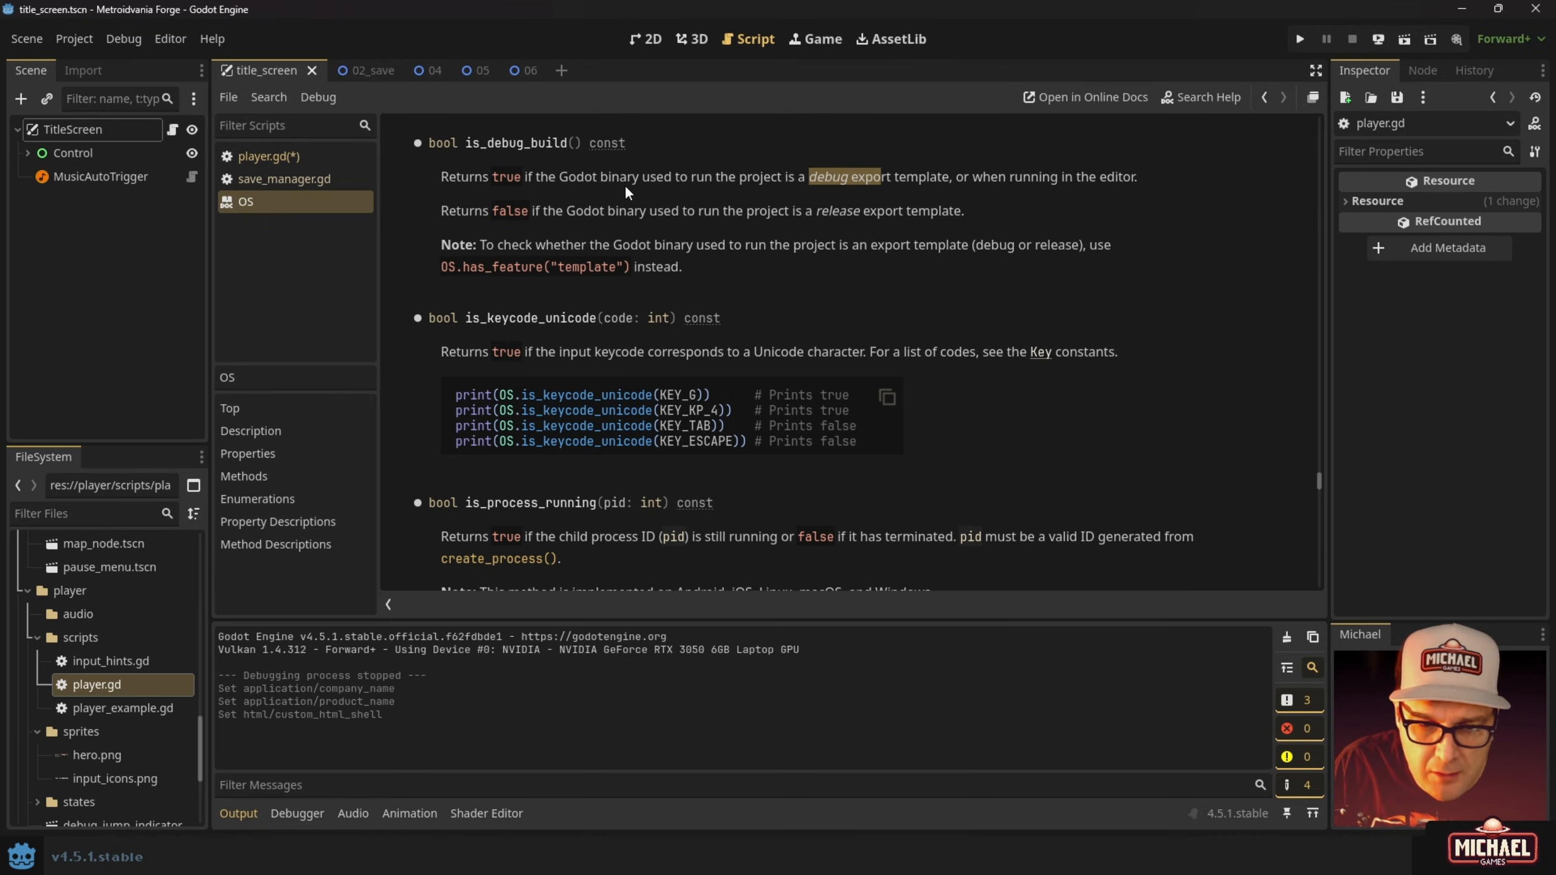
mouse_move(565, 209)
mouse_down()
mouse_move(707, 208)
mouse_move(565, 209)
mouse_up()
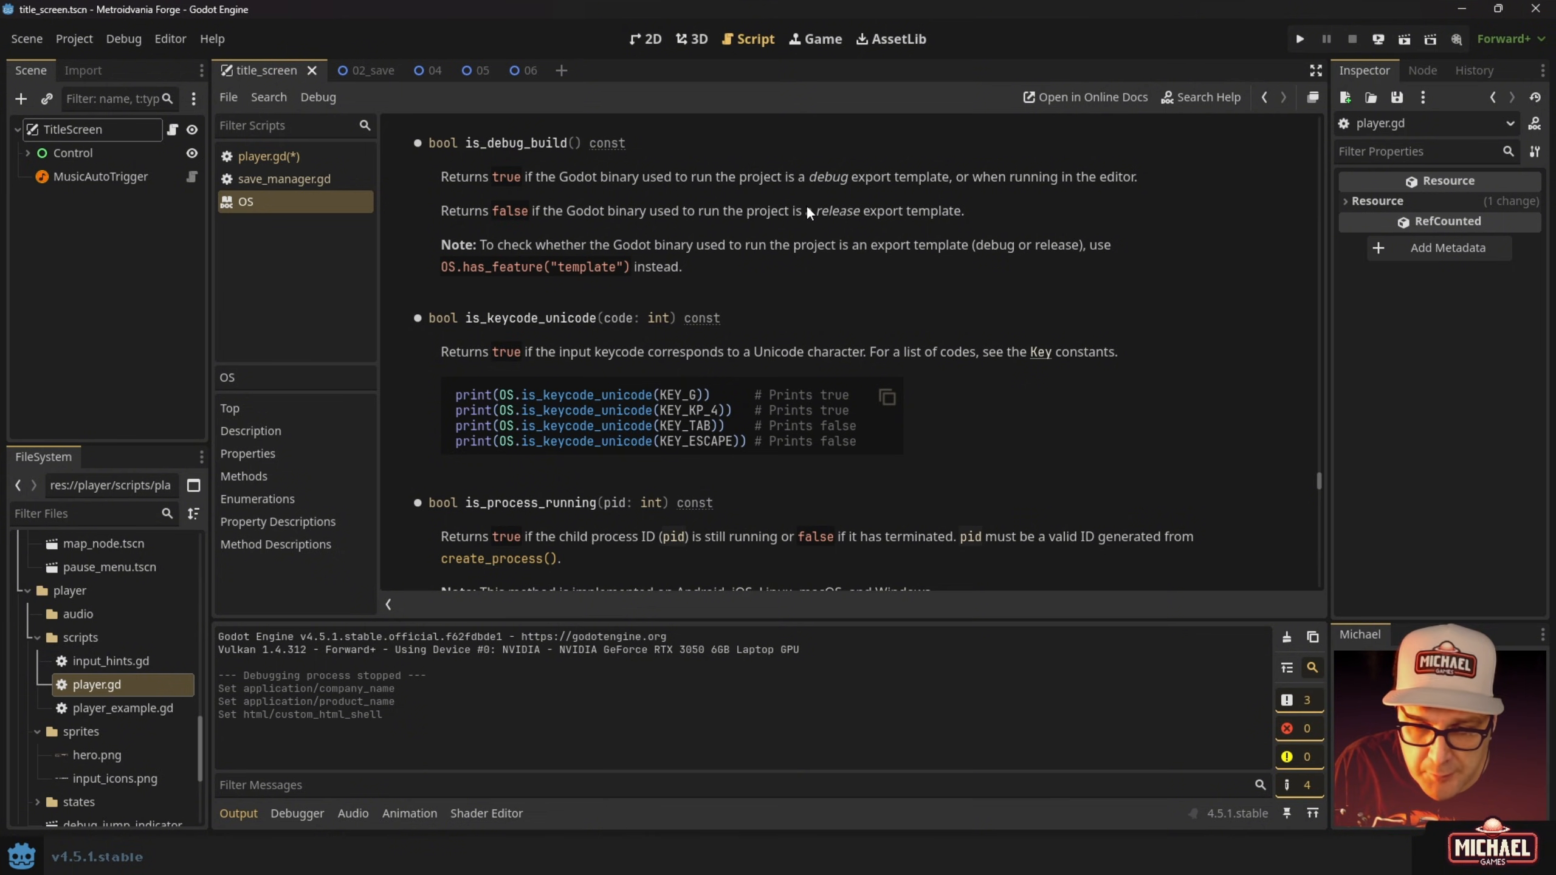
drag(813, 210, 884, 213)
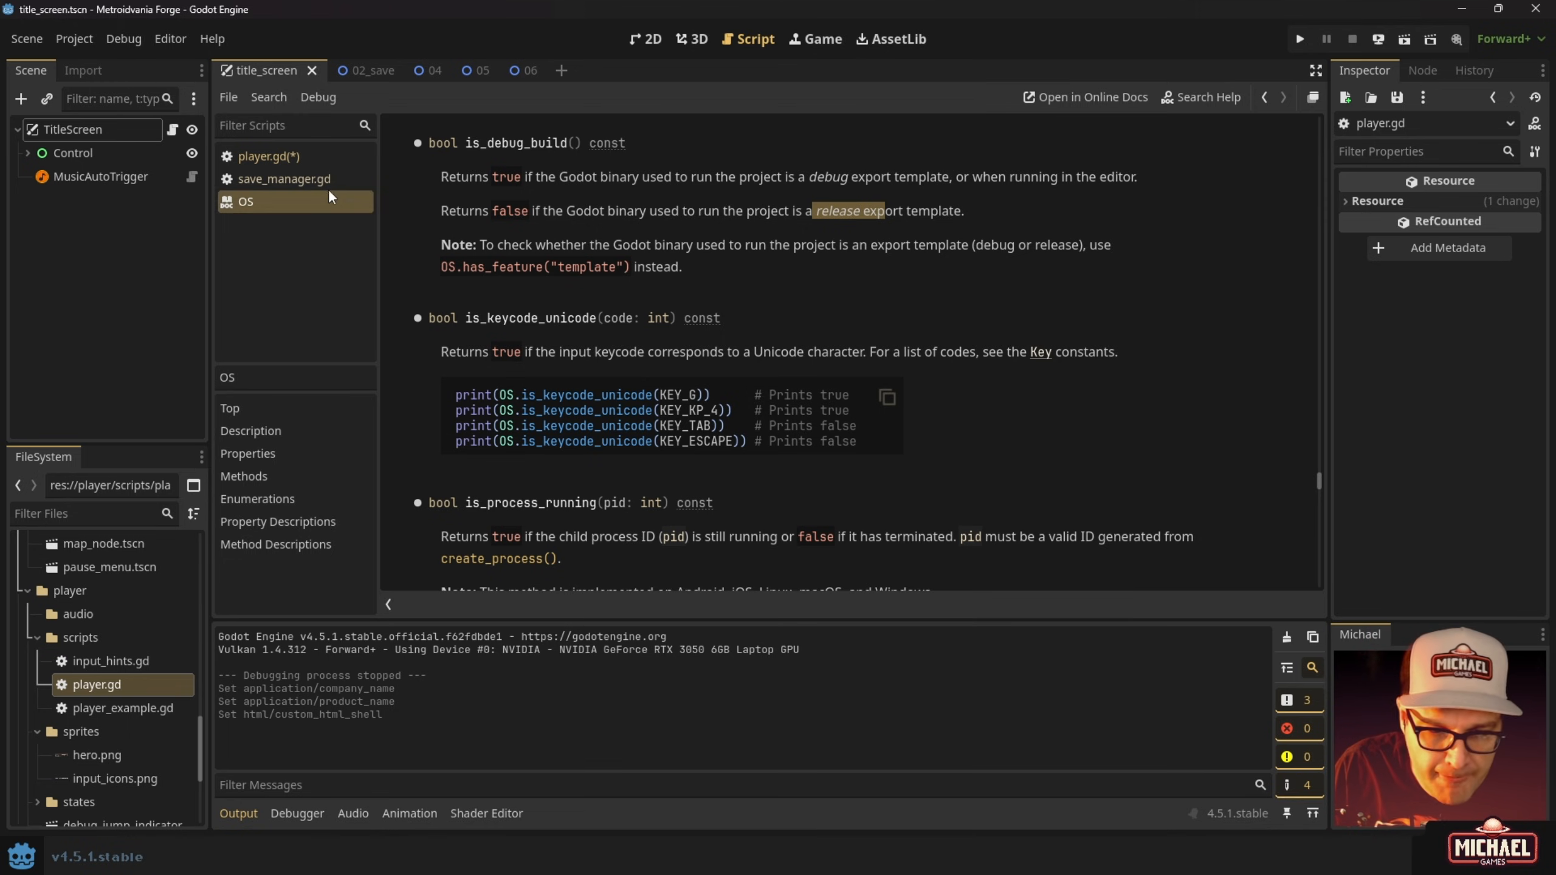
Indent player.gd's key-handling lines 75–85 under the is_debug_build check and save.
click(275, 156)
drag(533, 315, 711, 431)
key(Tab)
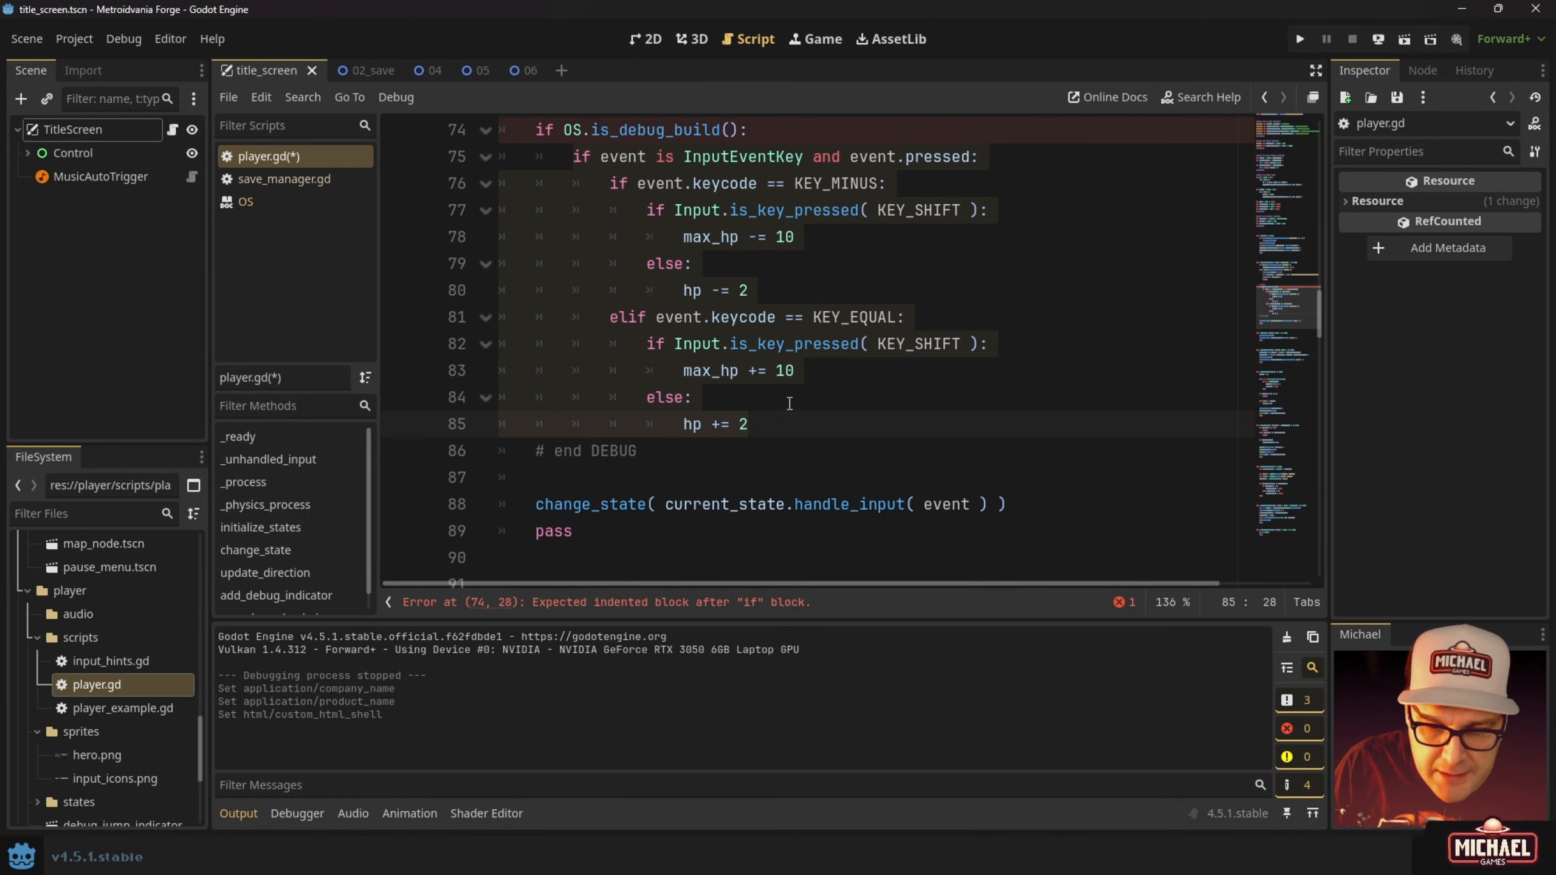
scroll(793, 356, up, 1)
click(755, 215)
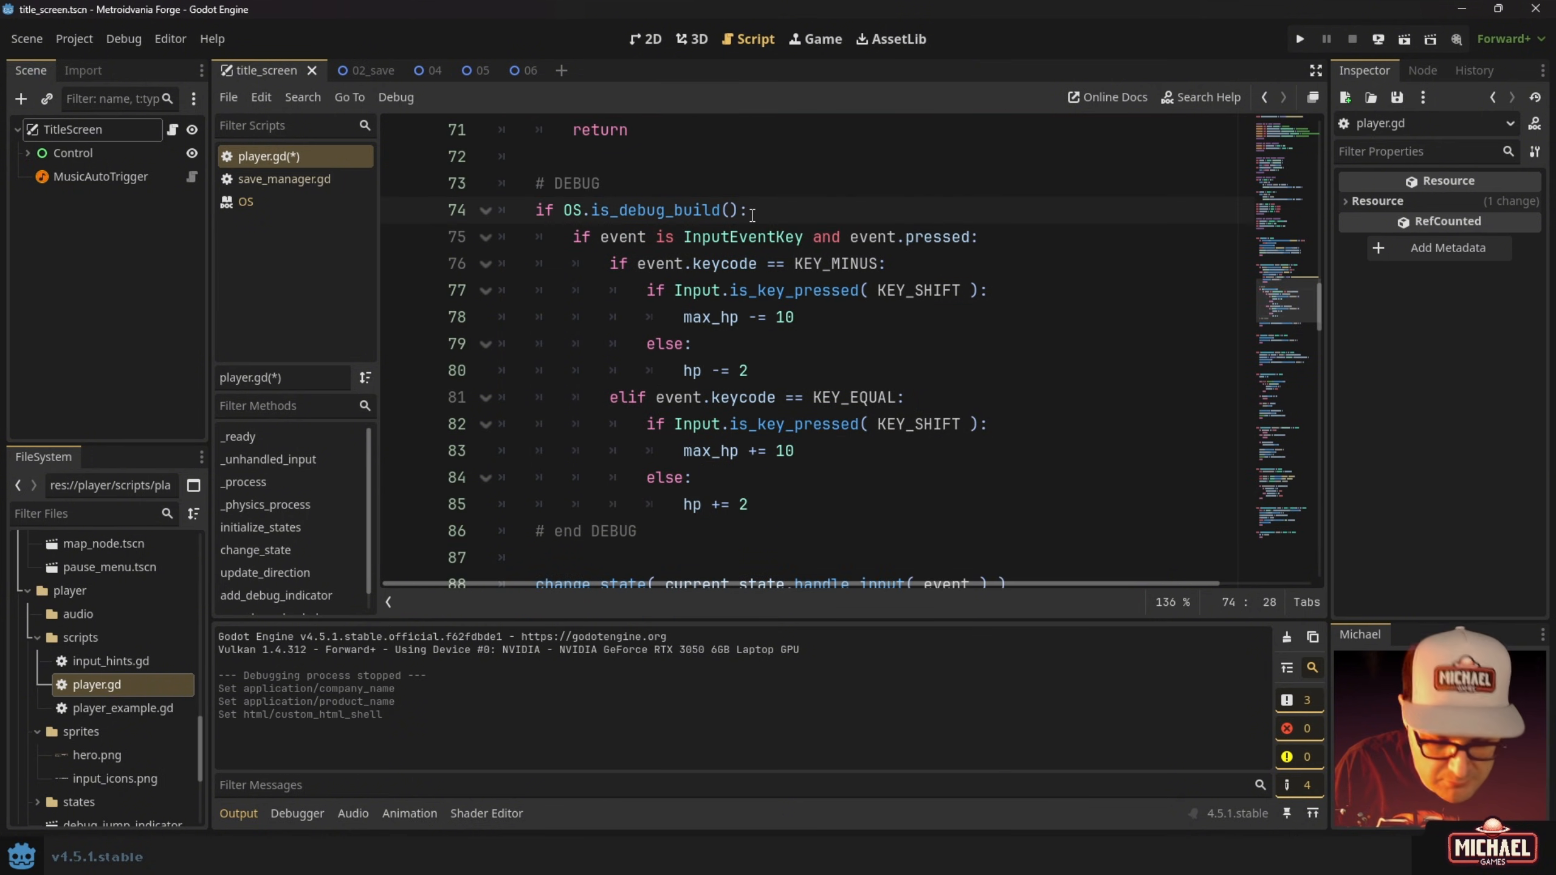
key(ctrl+s)
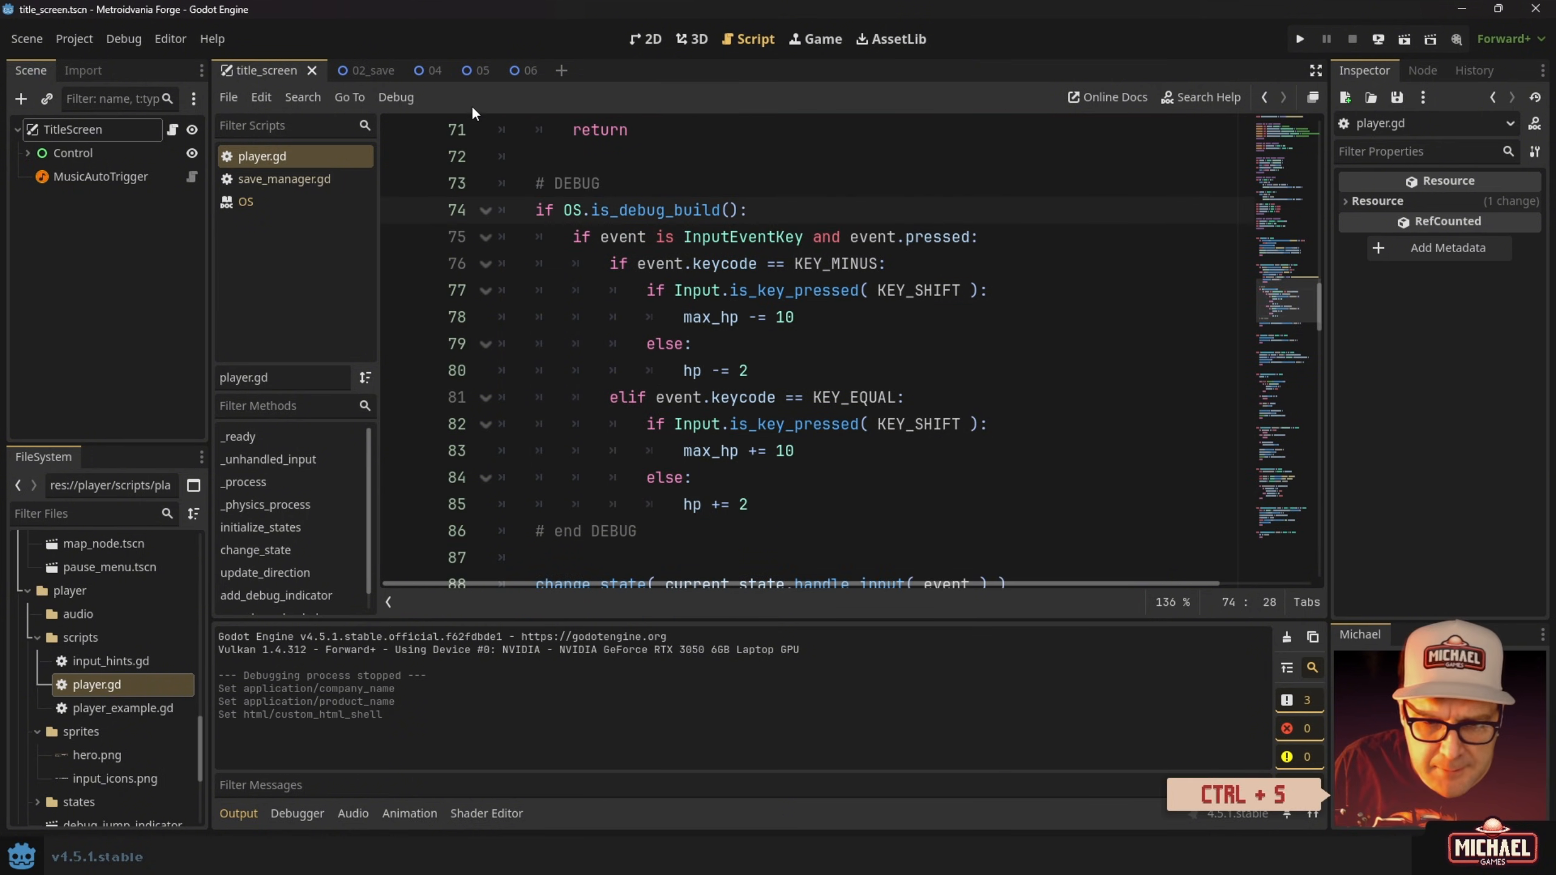
Select the # DEBUG comment and if OS.is_debug_build(): lines in player.gd.
click(313, 180)
click(313, 161)
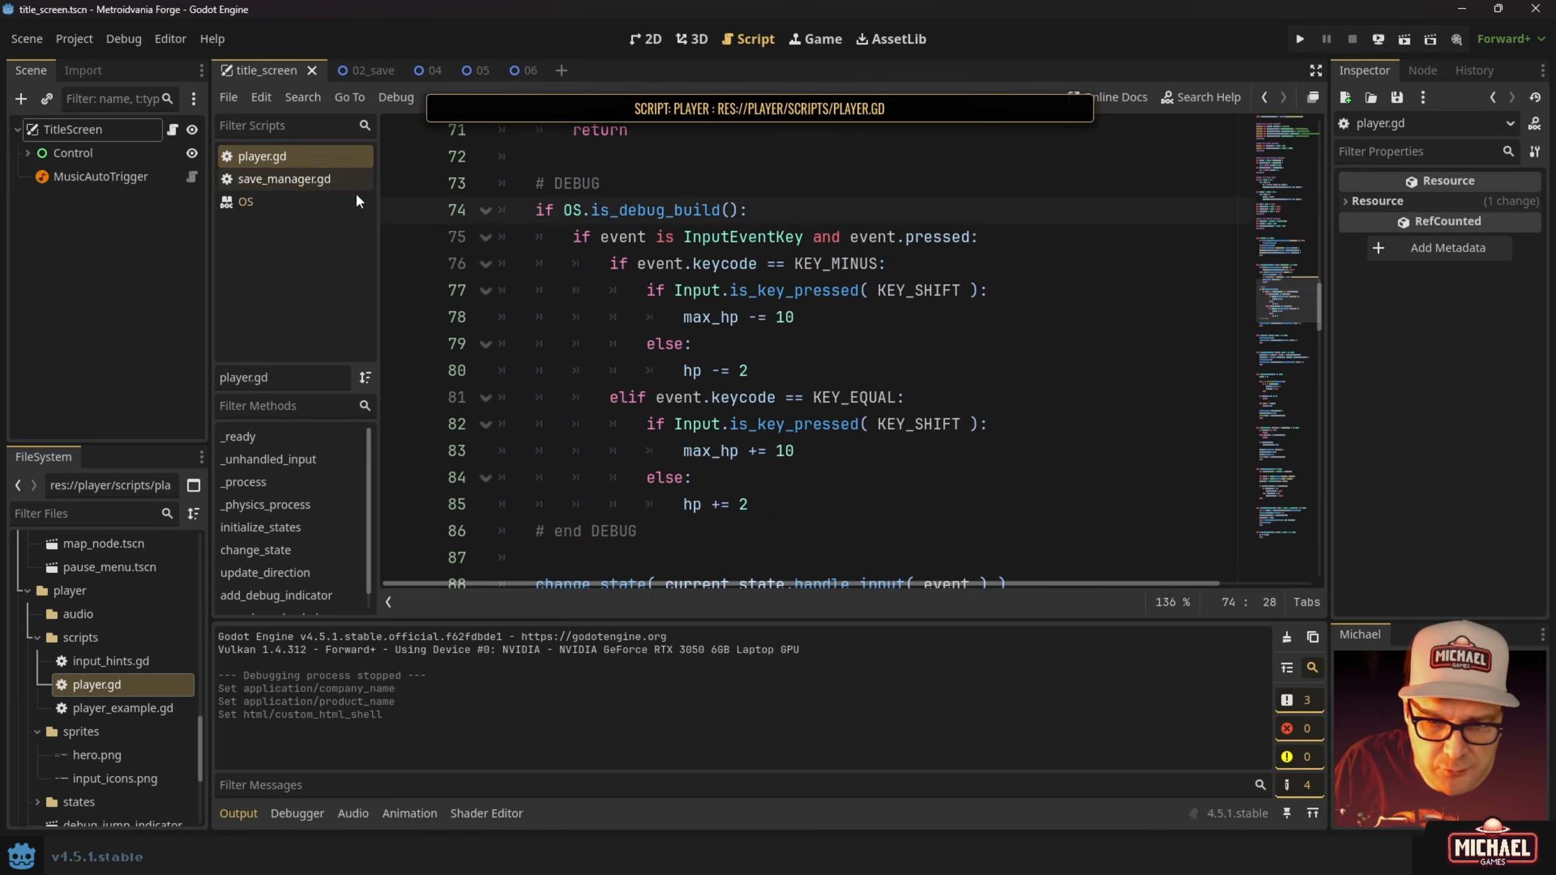
triple_click(613, 211)
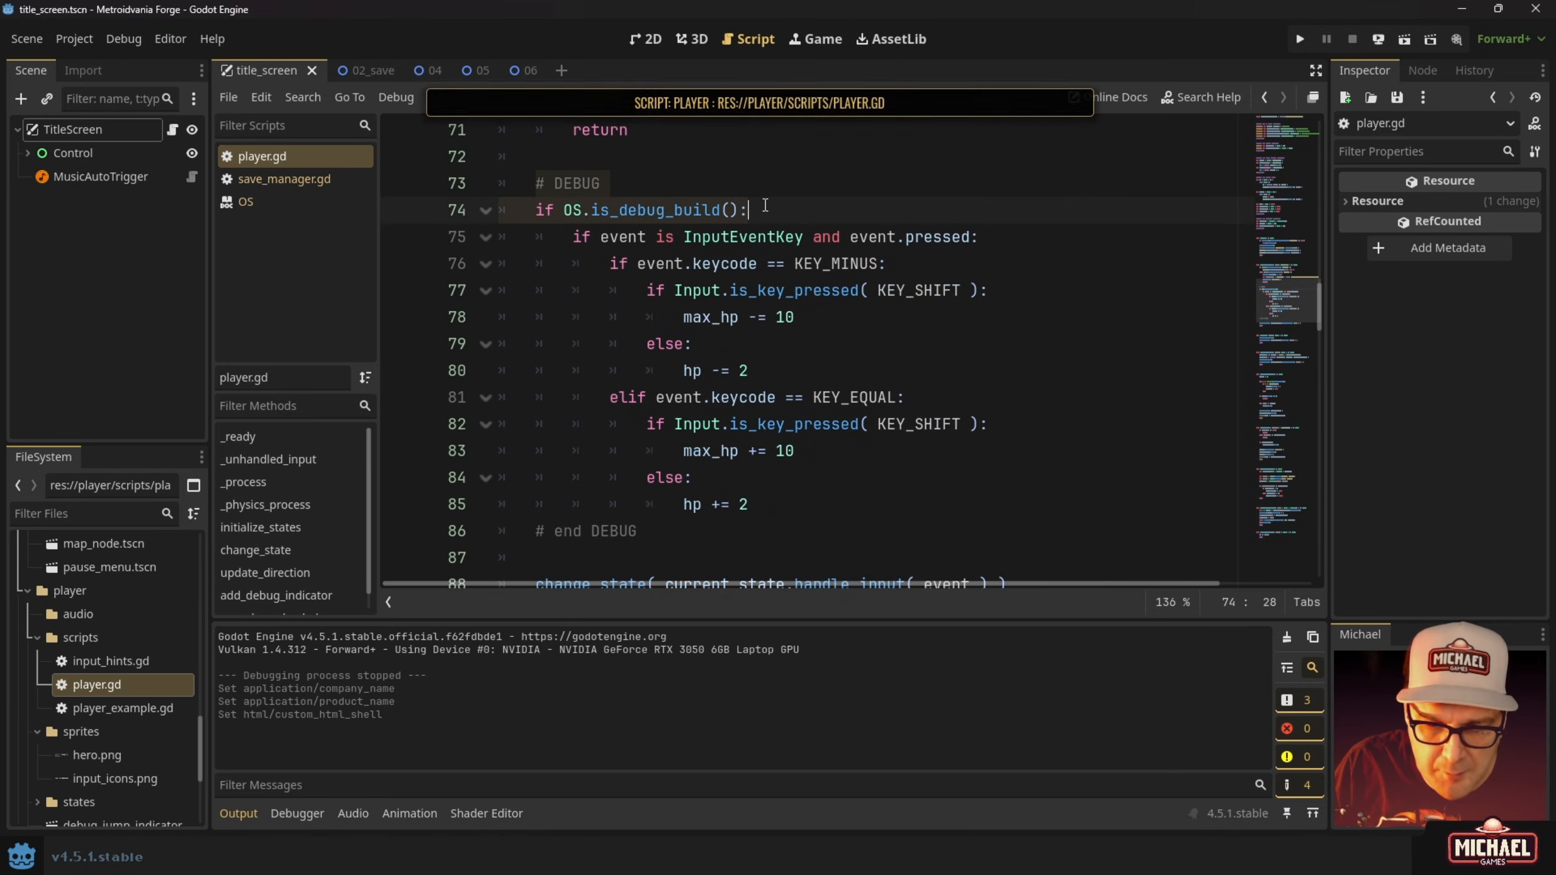
Copy the debug condition lines and paste them at the top of save_manager.gd's _unhandled_key_input.
key(ctrl+c)
click(282, 179)
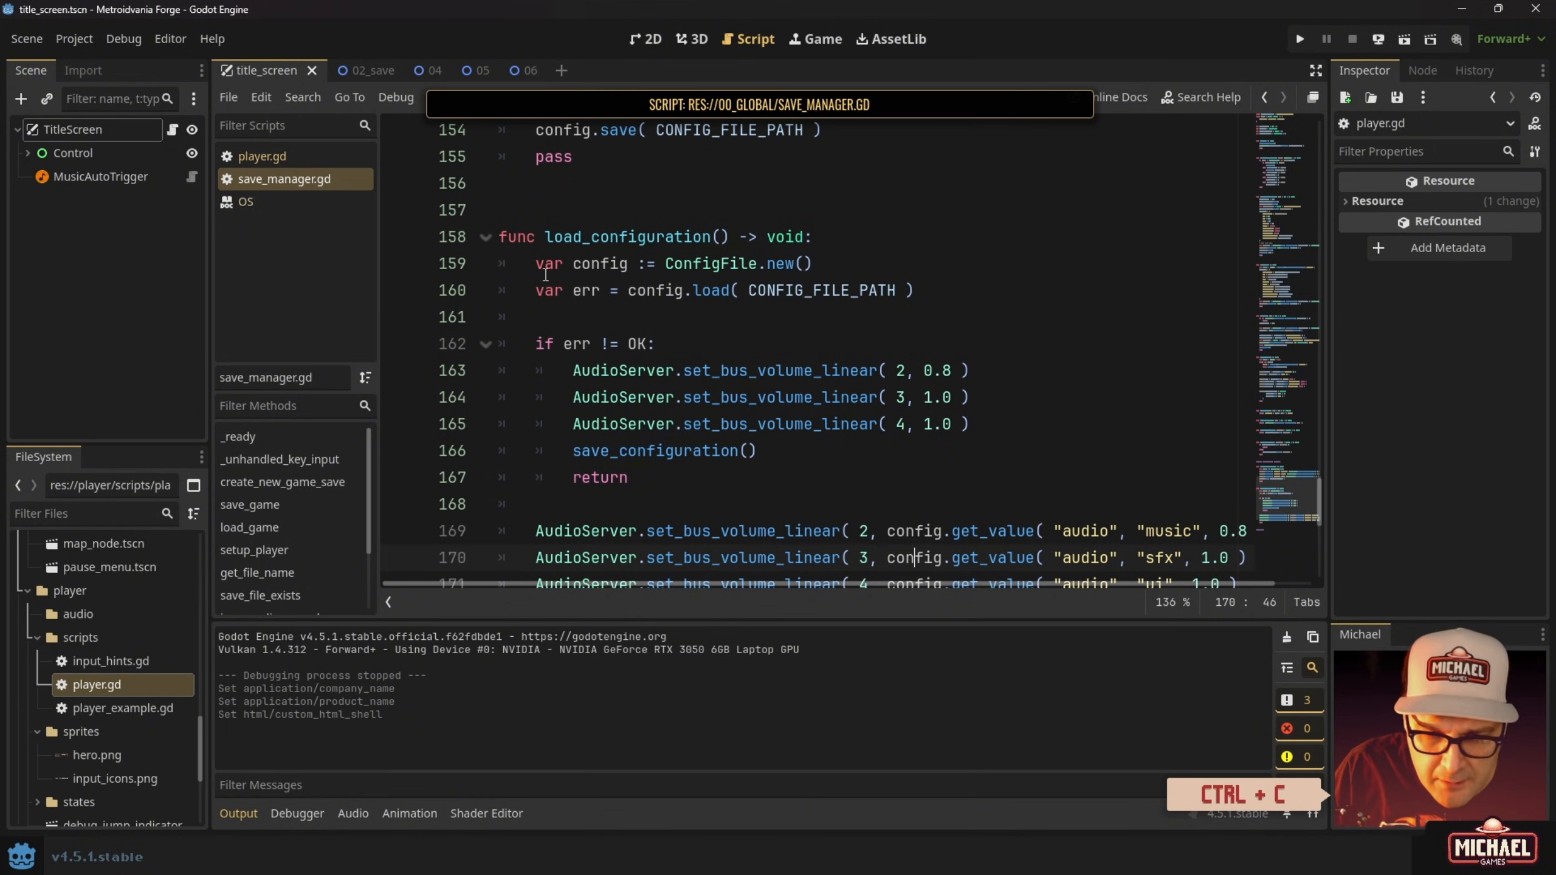
click(323, 460)
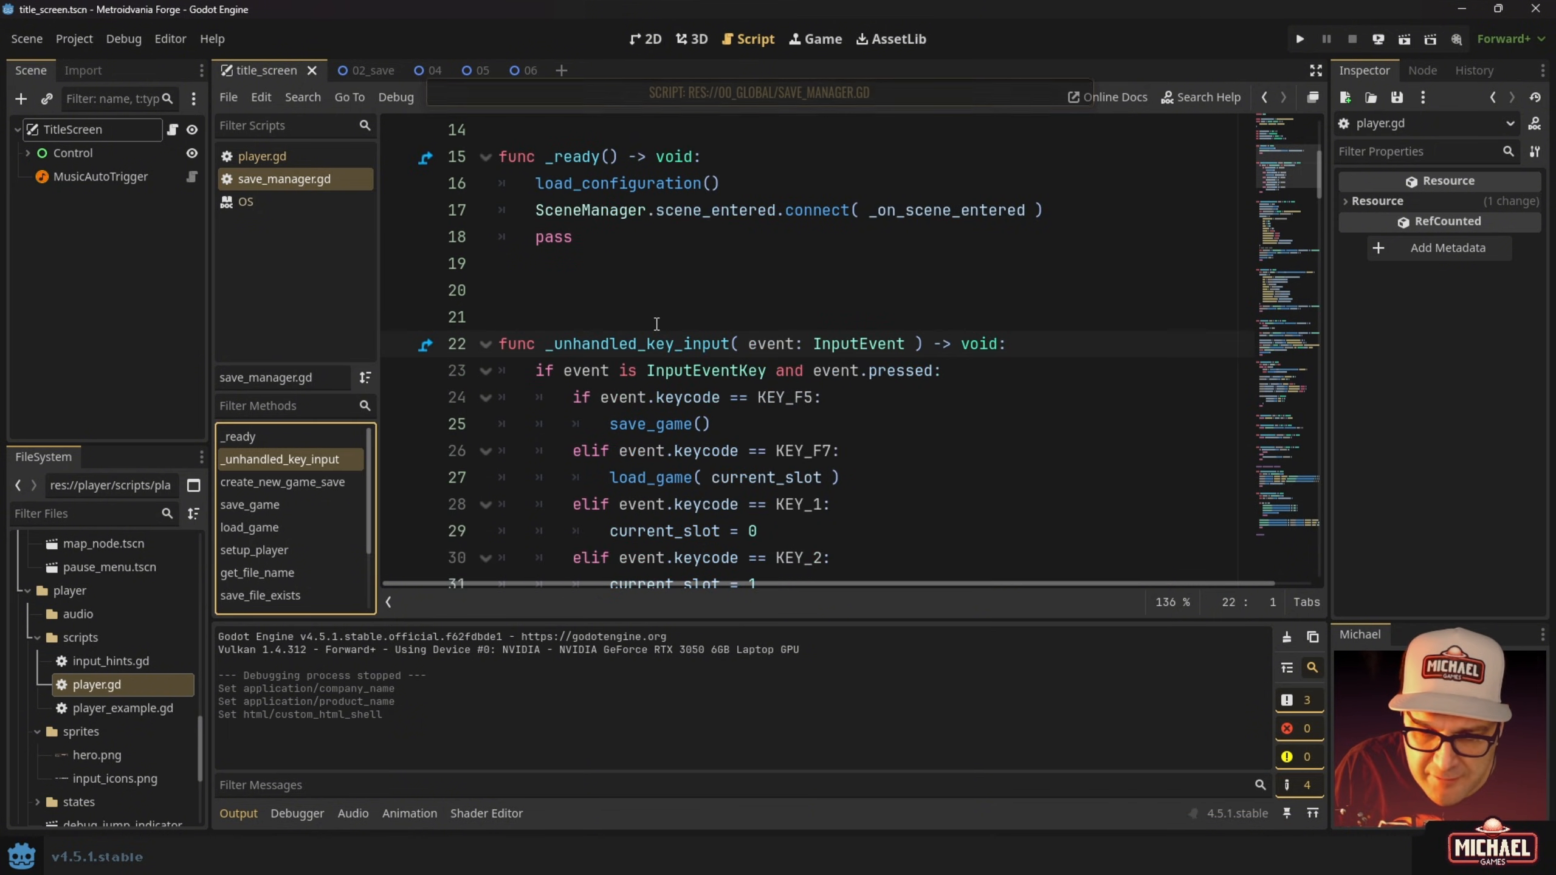
scroll(587, 294, down, 2)
click(531, 211)
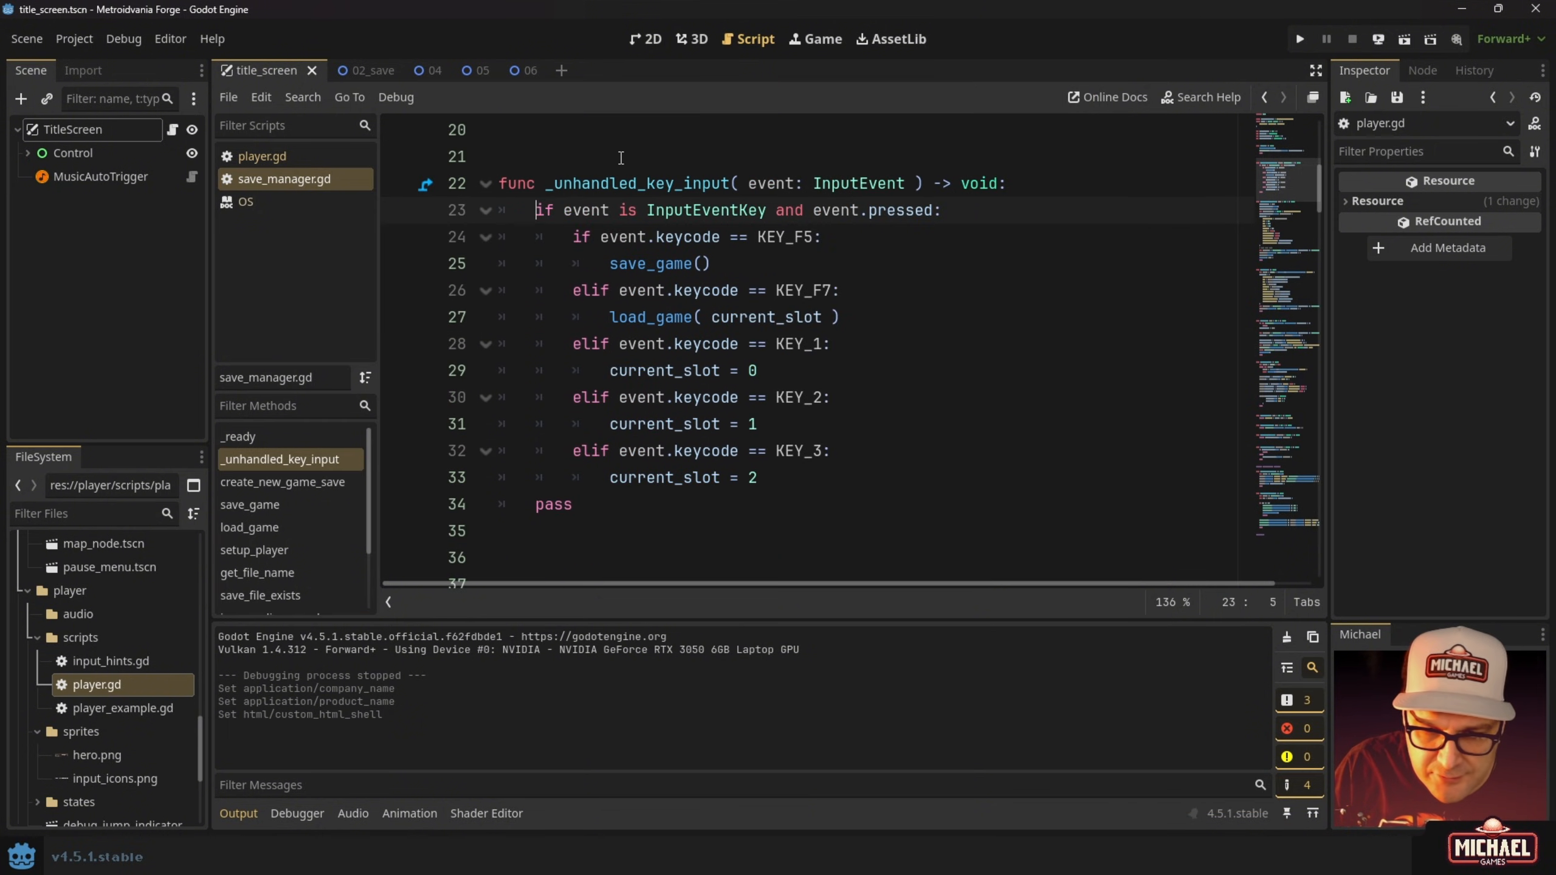
key(Return)
key(Up)
key(ctrl+v)
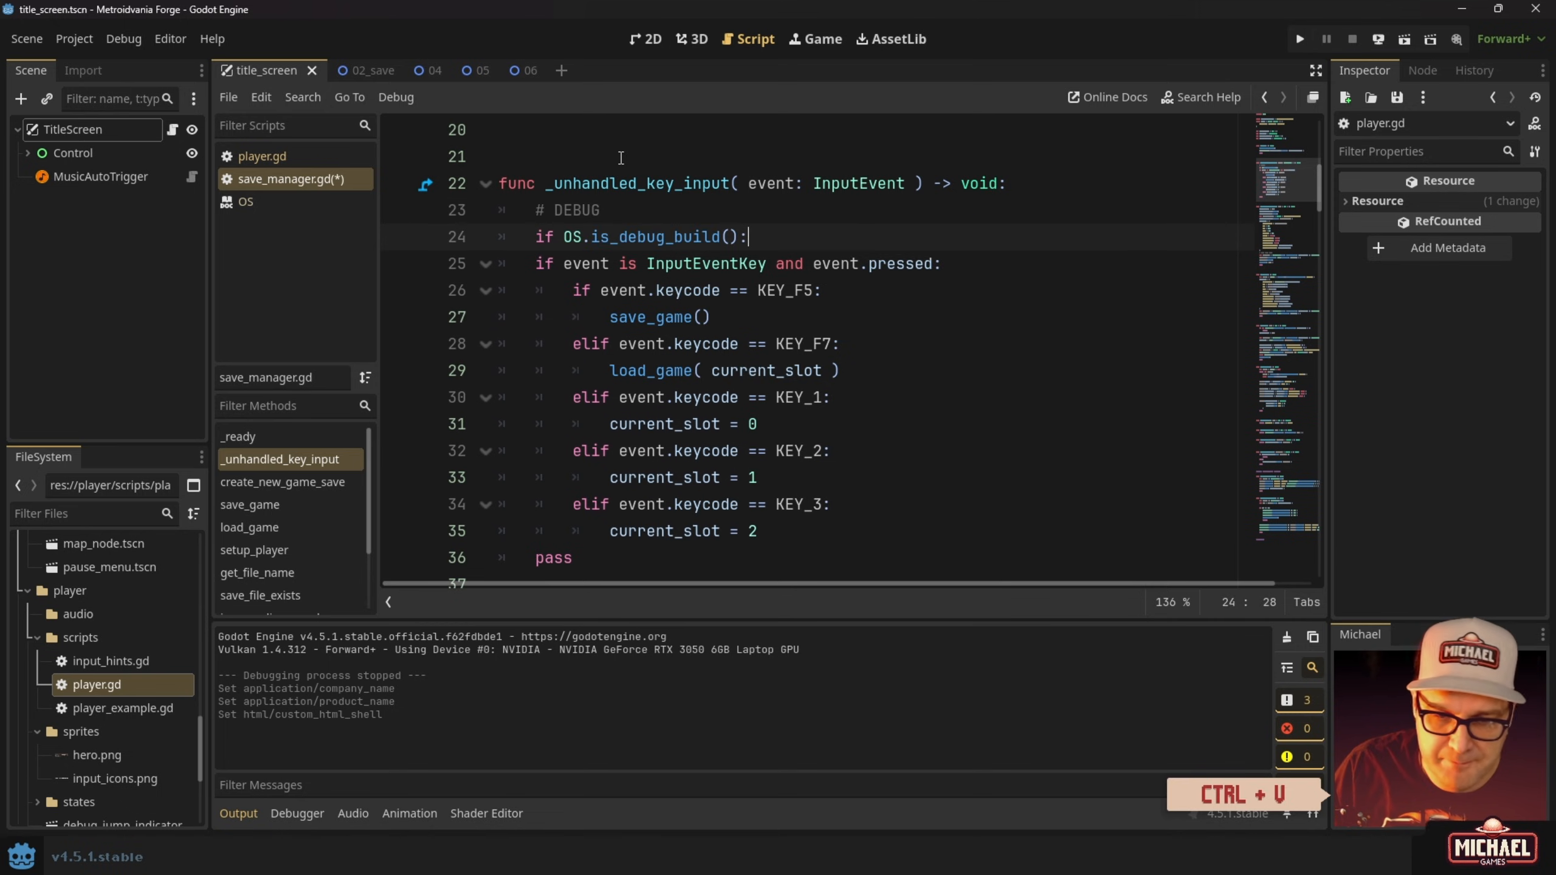
Indent save_manager.gd's key-handling lines 25–35 under the check, save, and run the game.
drag(536, 264, 896, 521)
key(Tab)
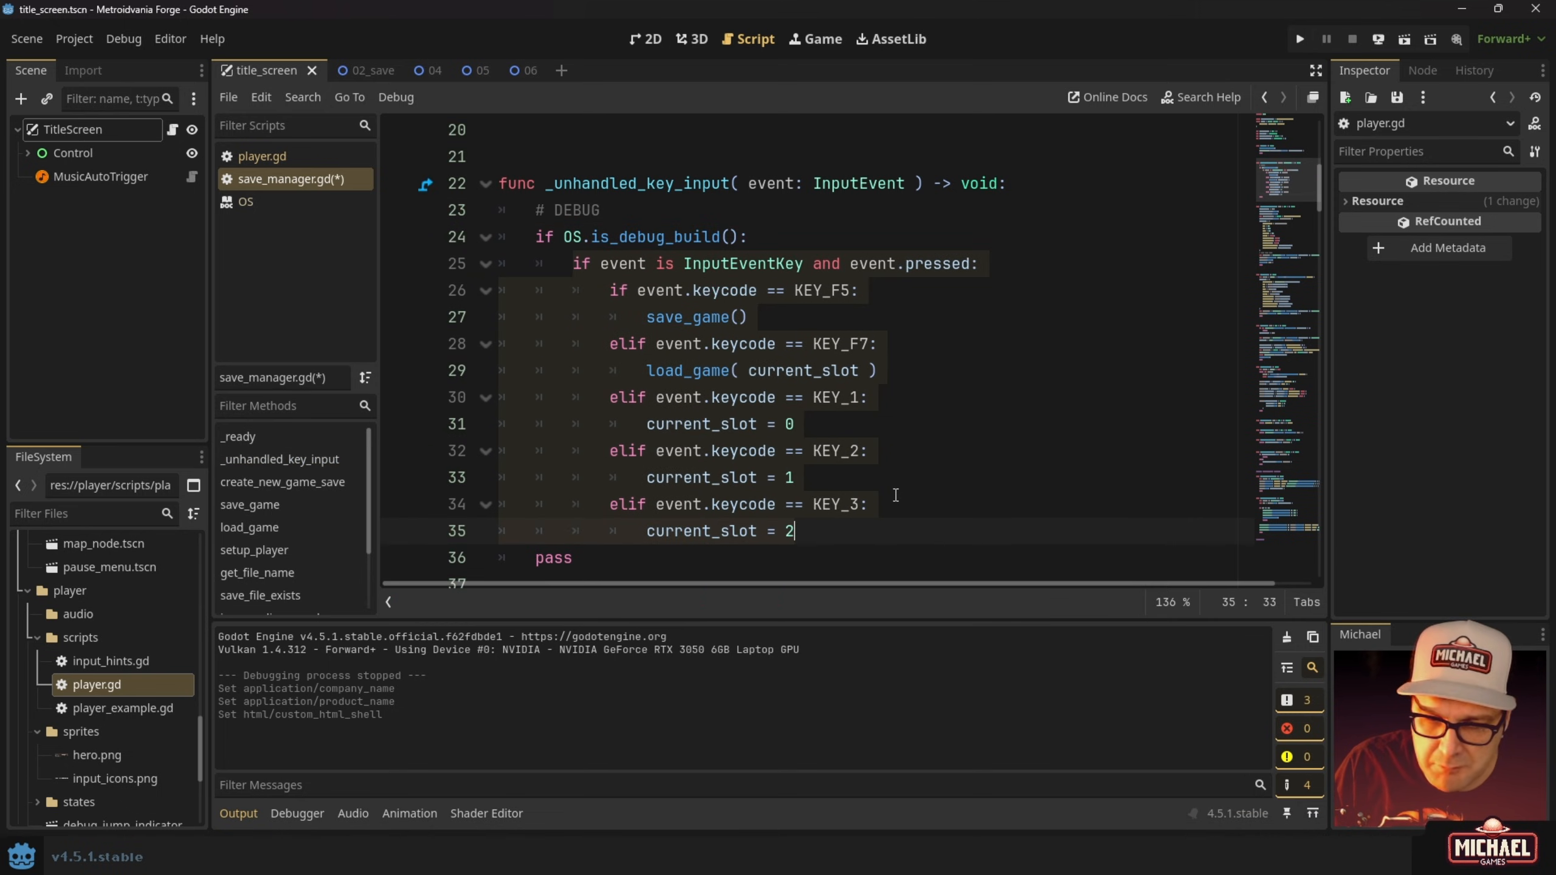
click(823, 538)
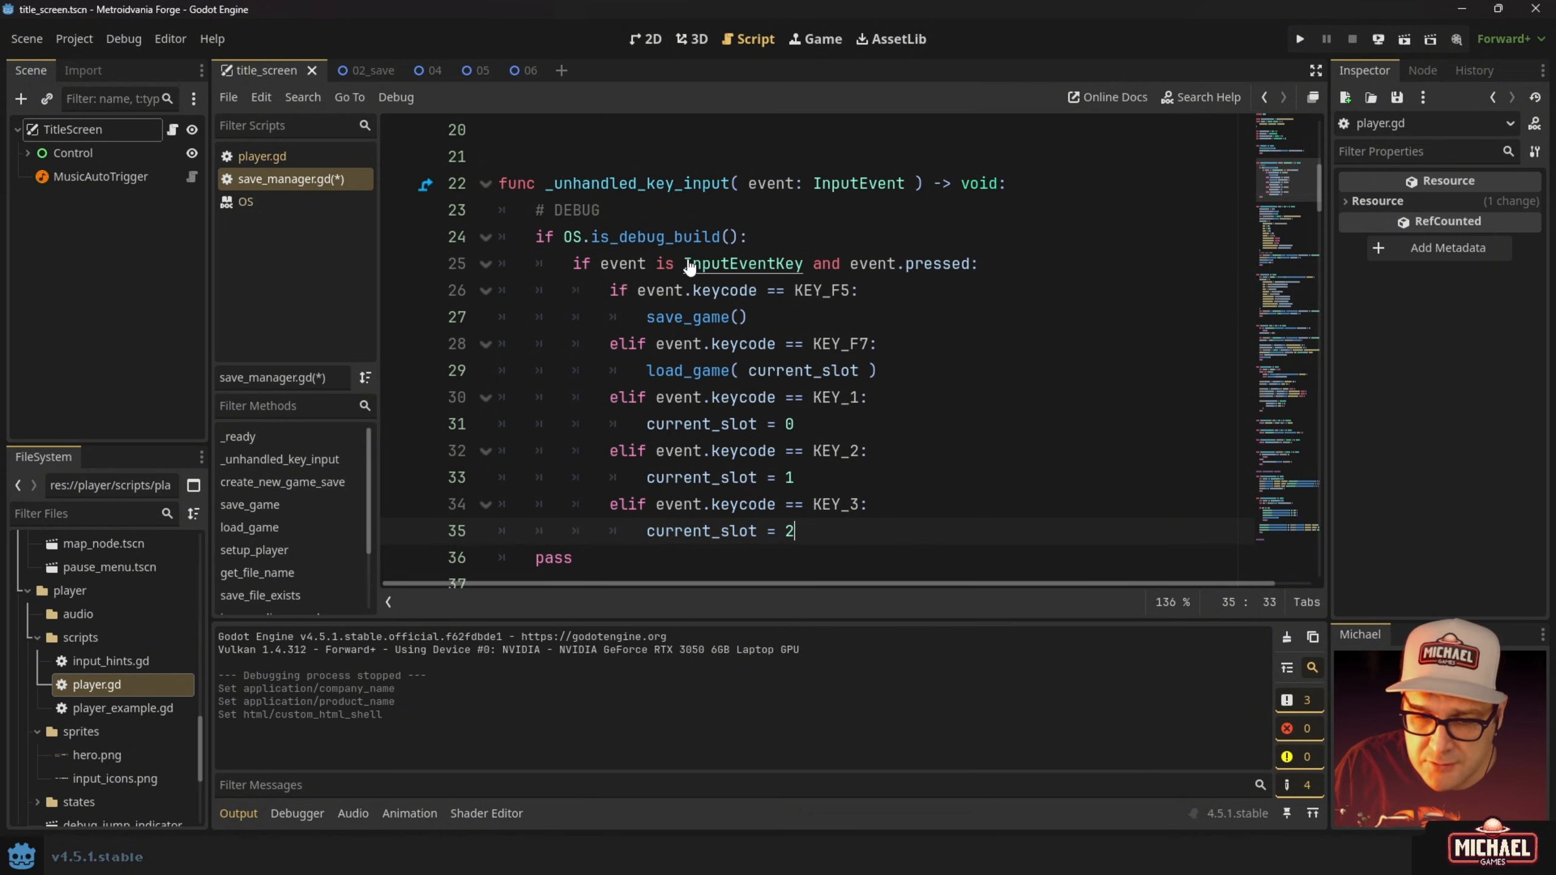
key(ctrl+s)
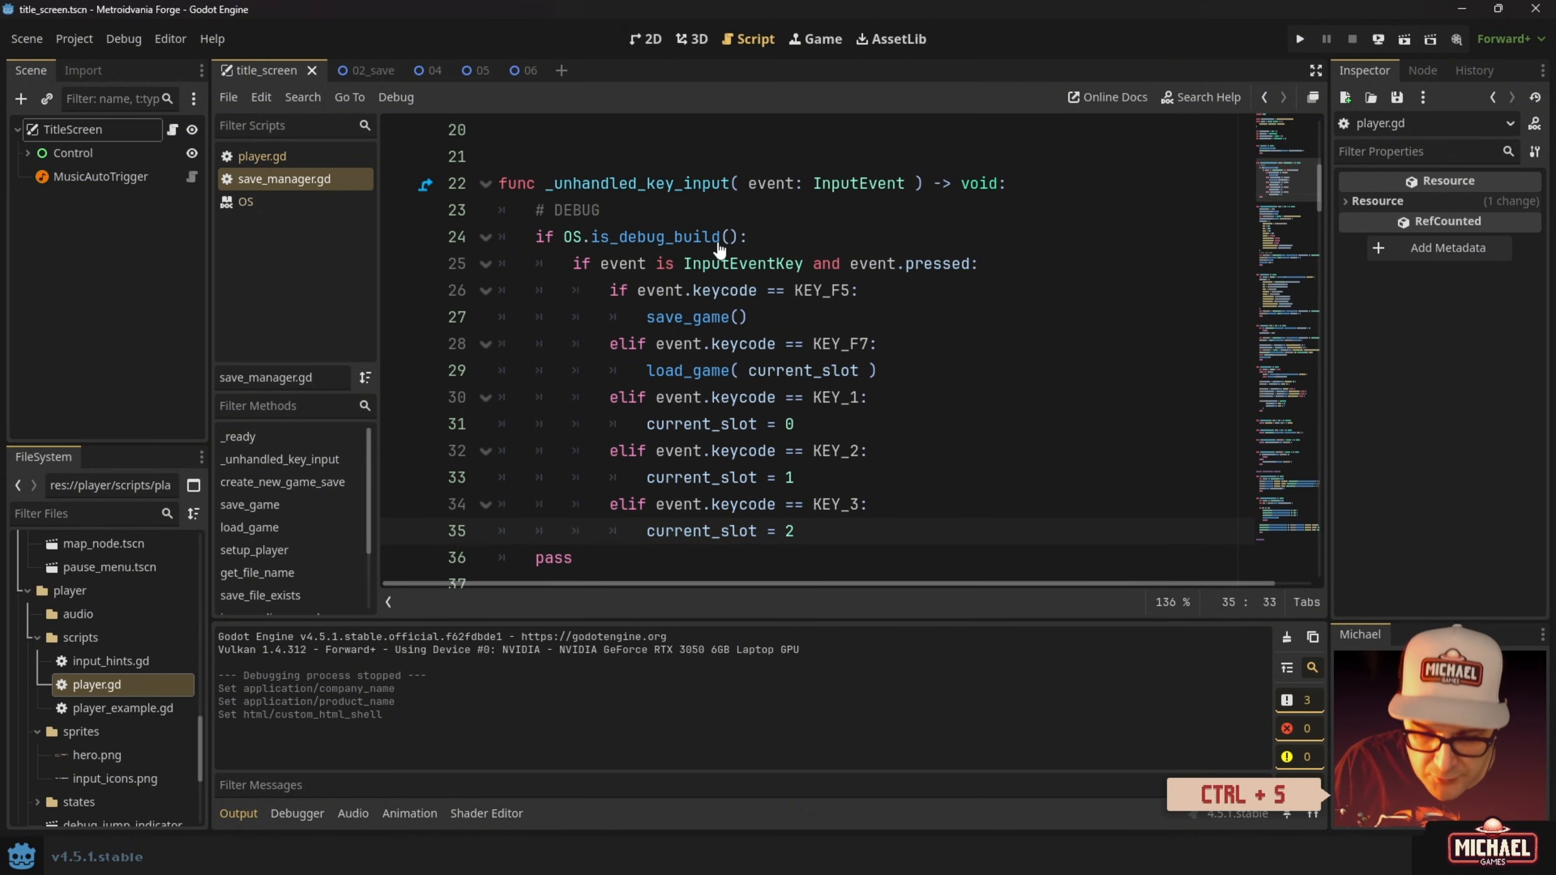
key(F5)
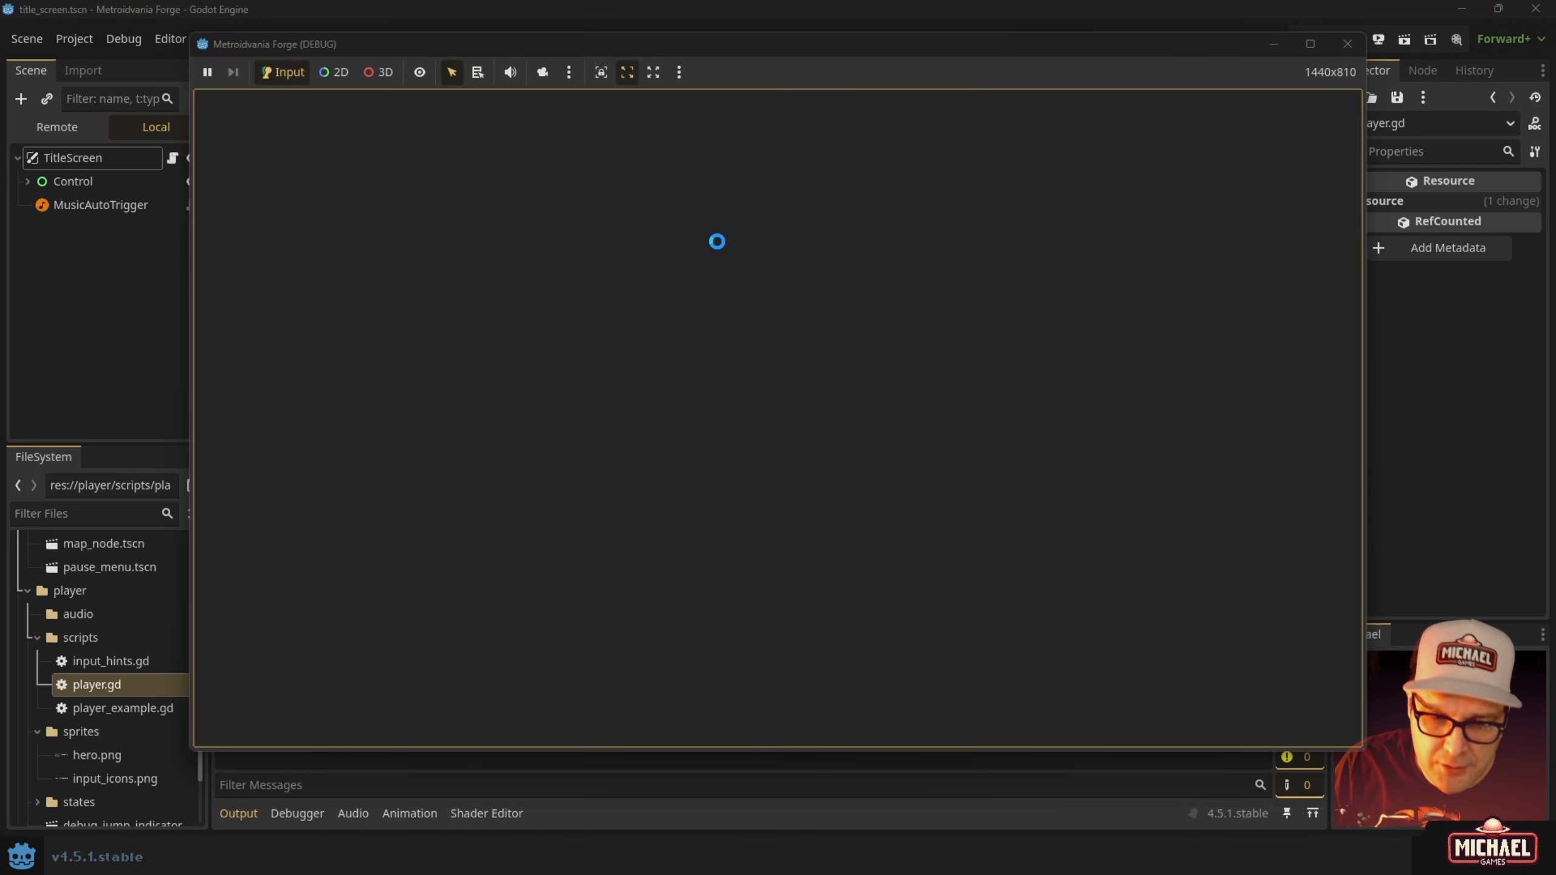
Briefly play the debug run, moving right and jumping, then close the game window.
key(F7)
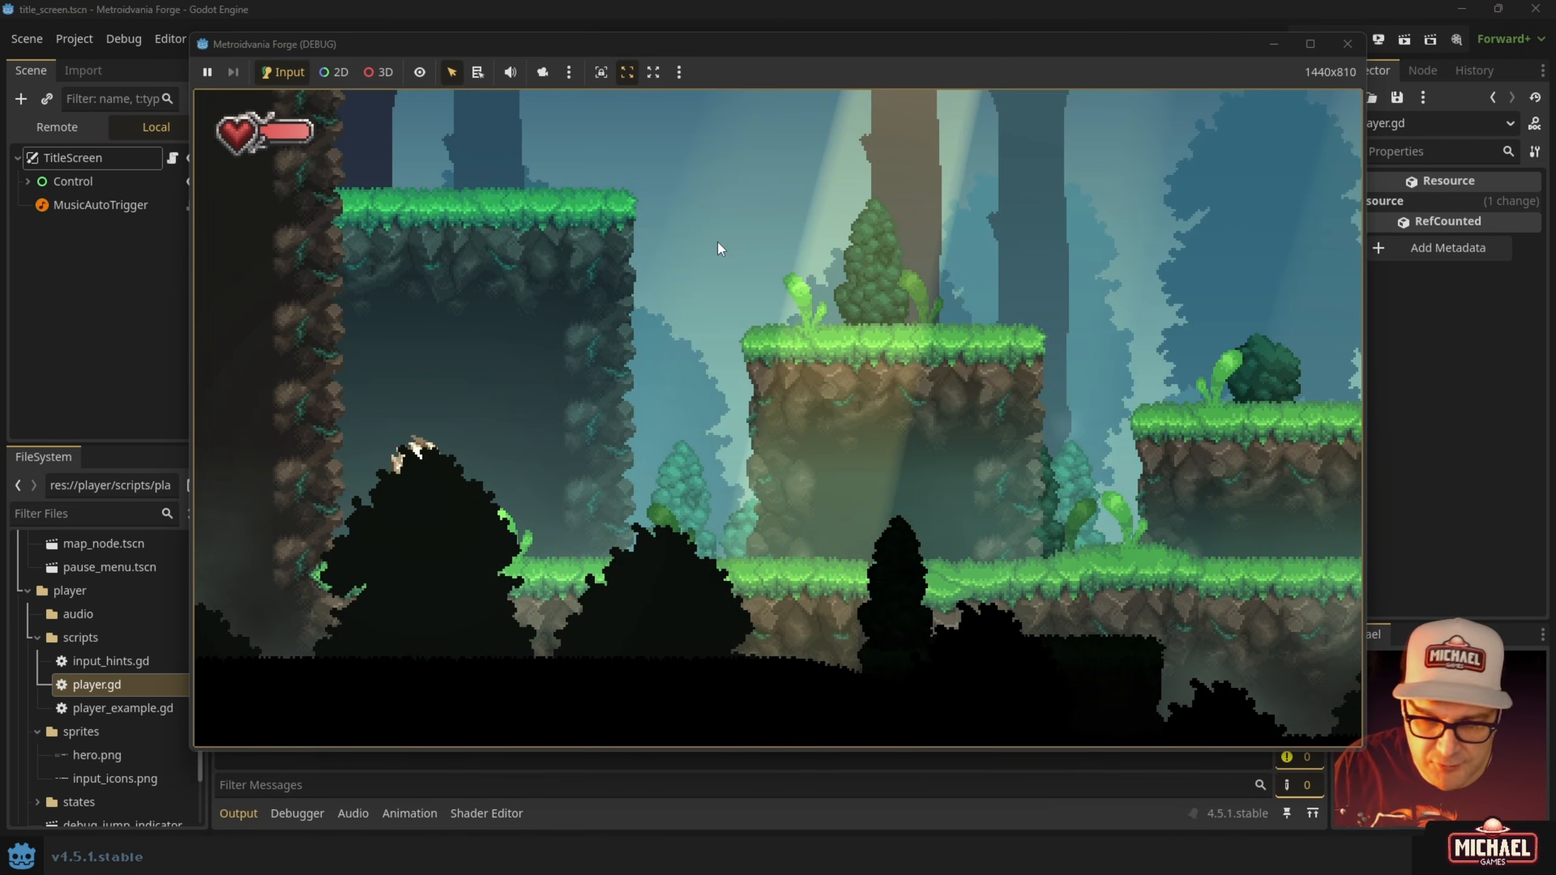
key(d)
key(space)
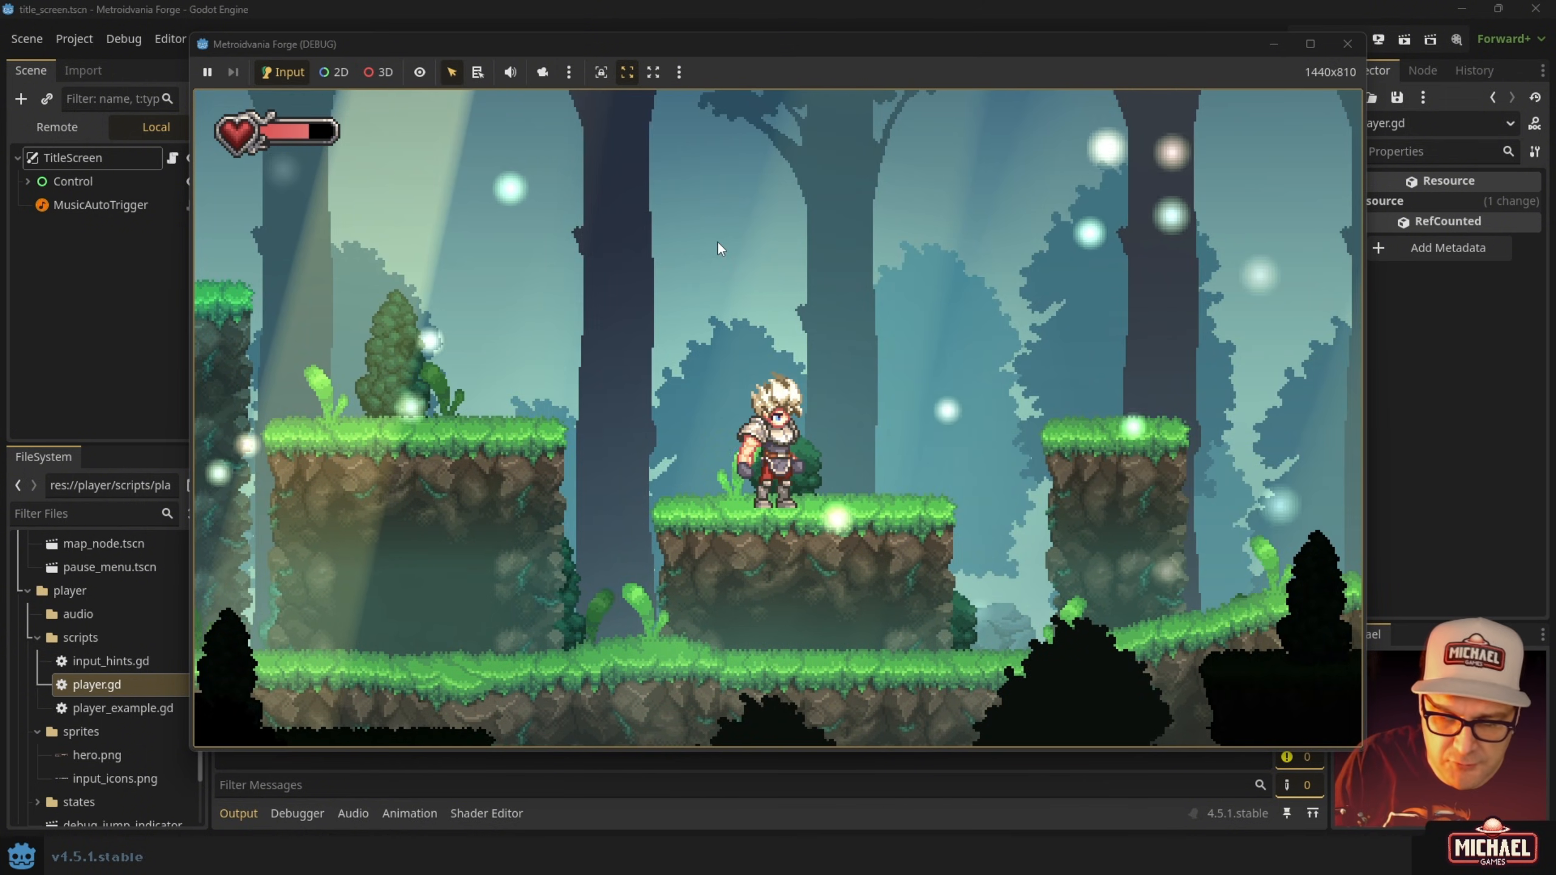
click(1347, 44)
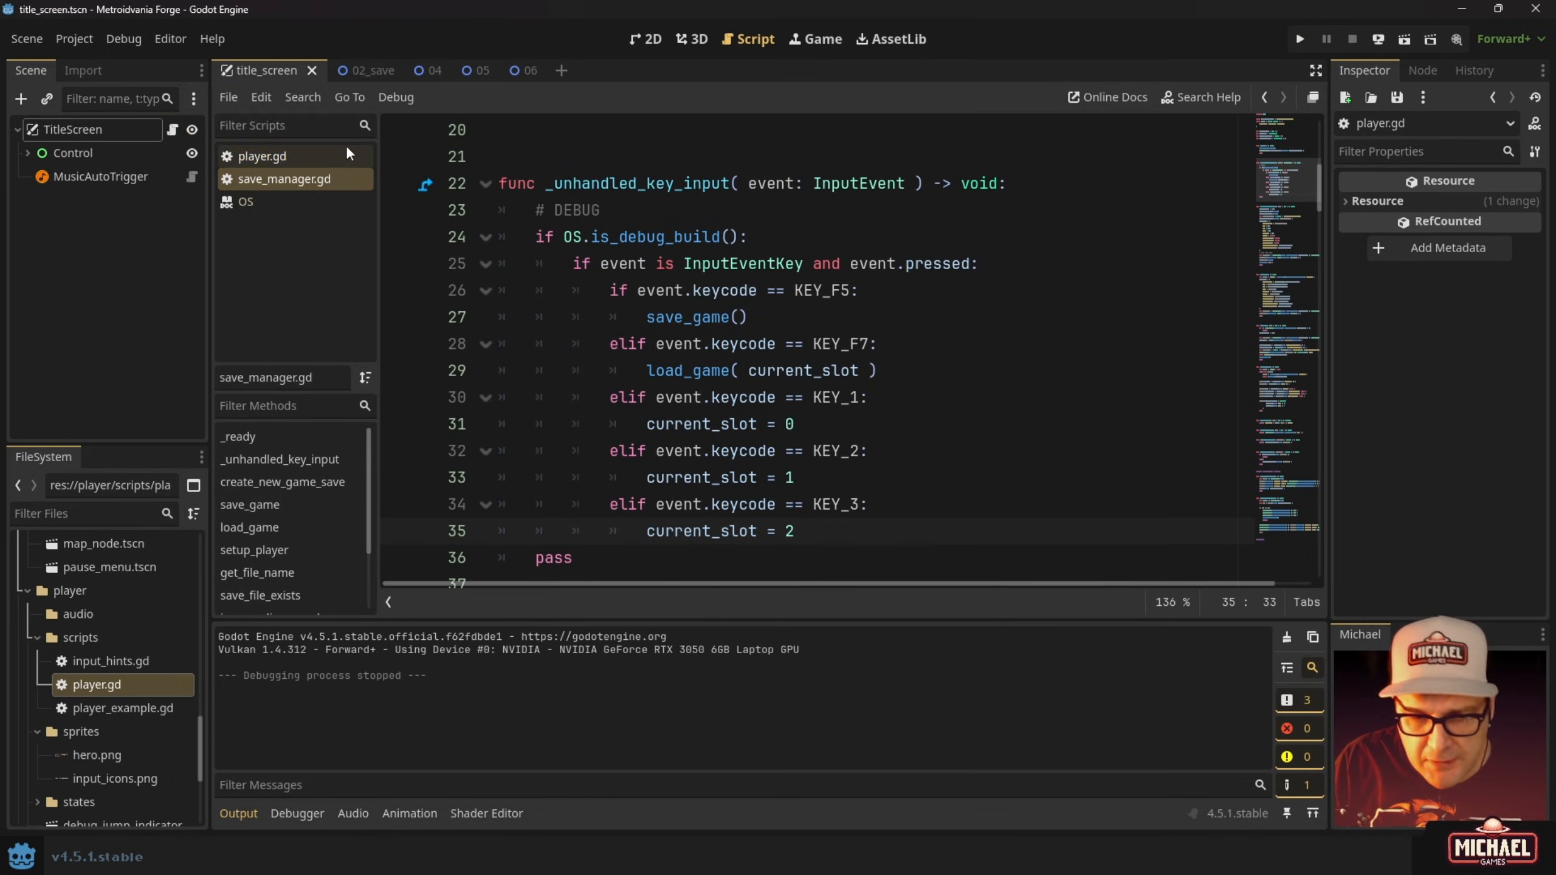
Export the Windows Desktop preset as the RELEASE executable.
click(92, 40)
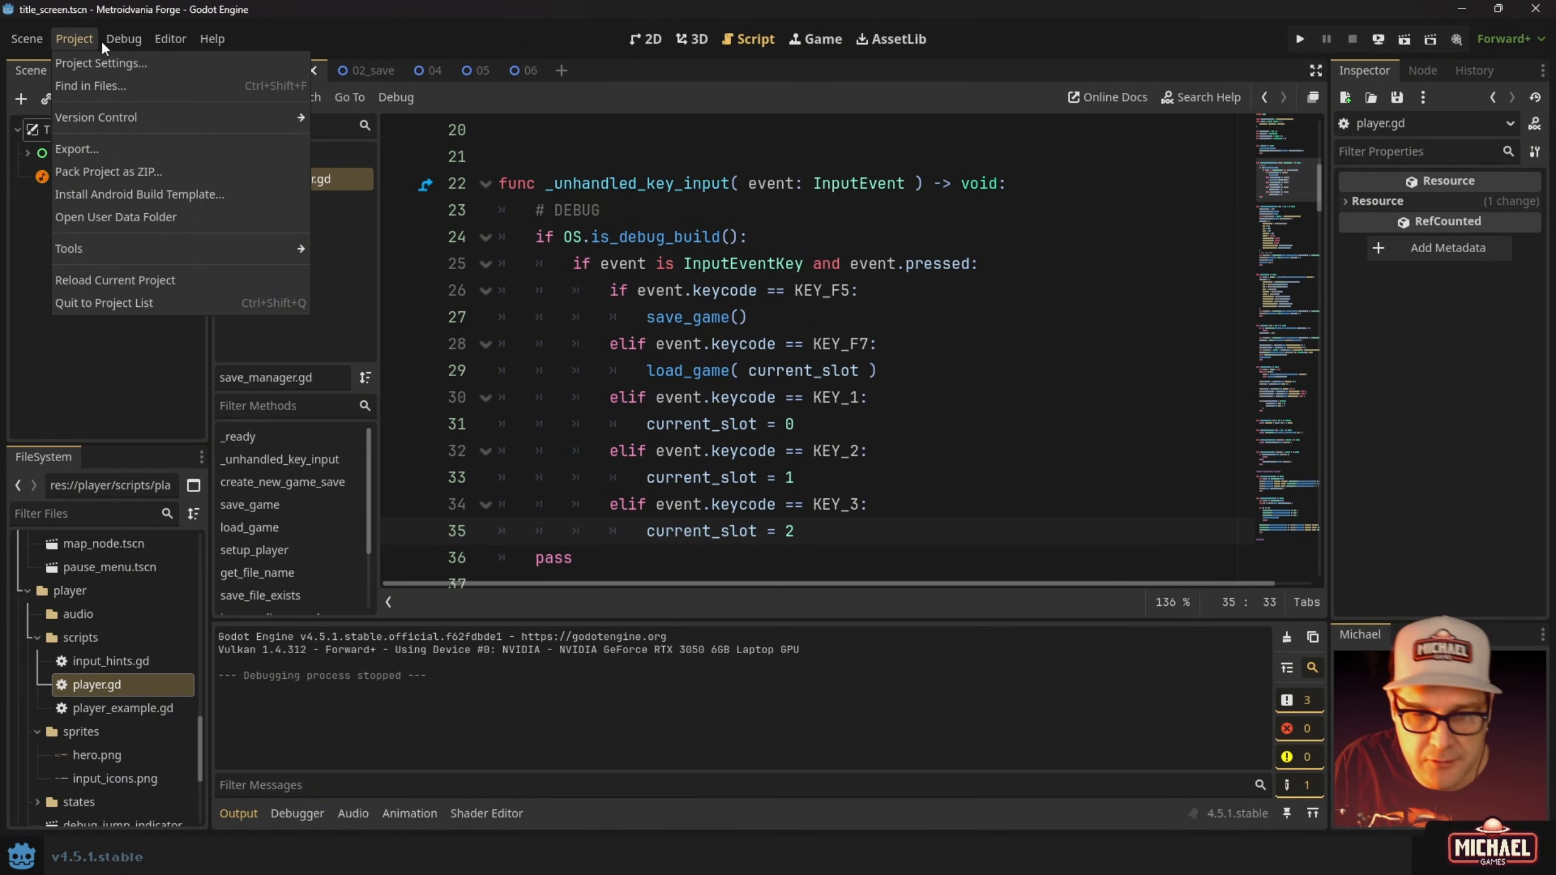
click(101, 40)
click(102, 42)
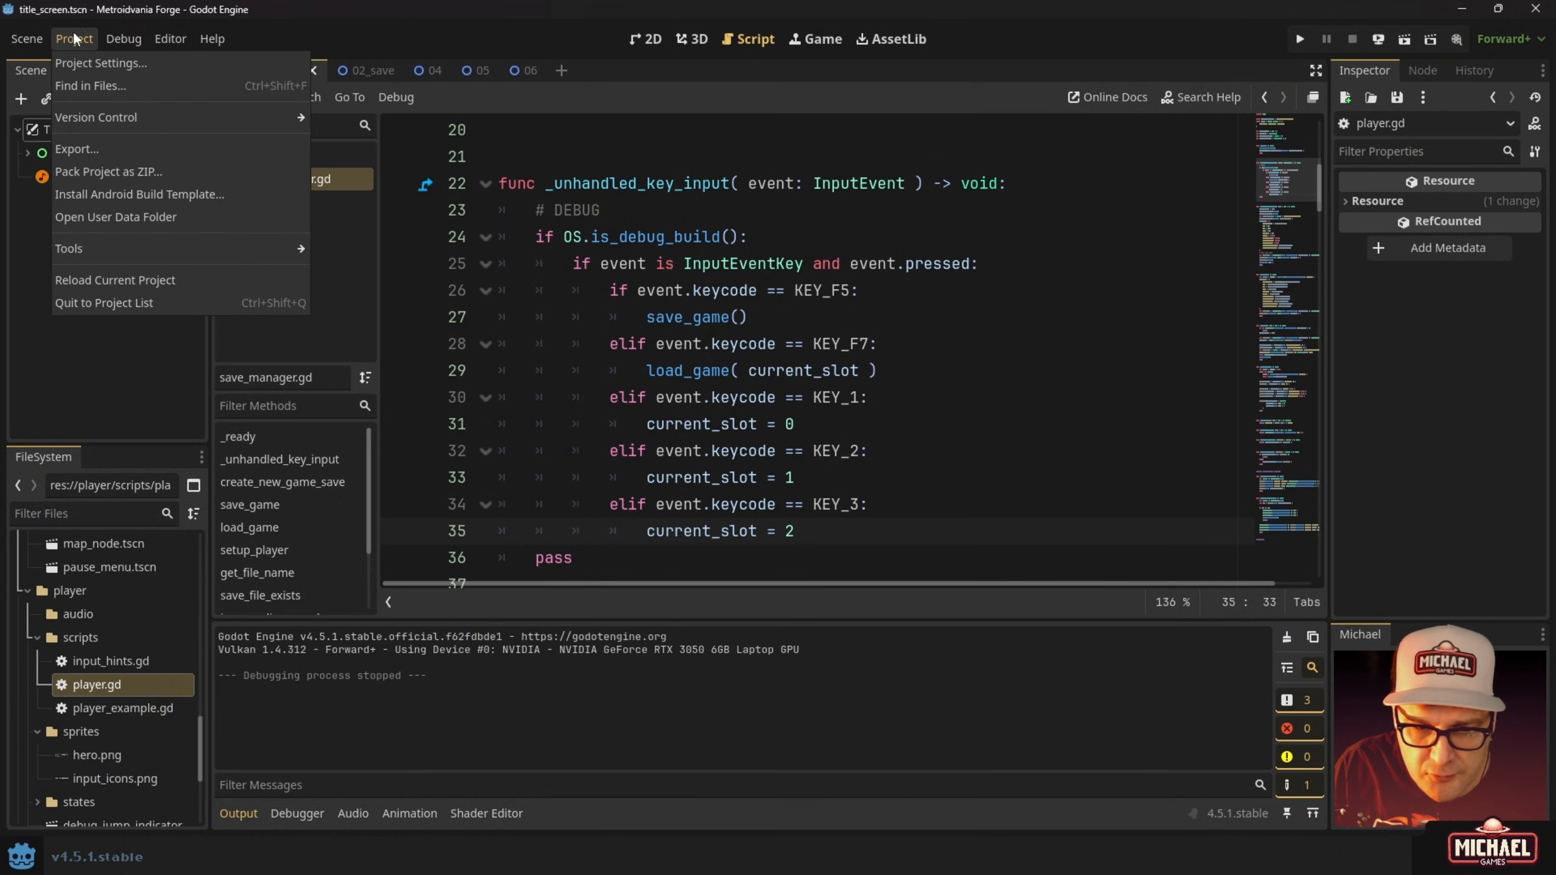
click(90, 153)
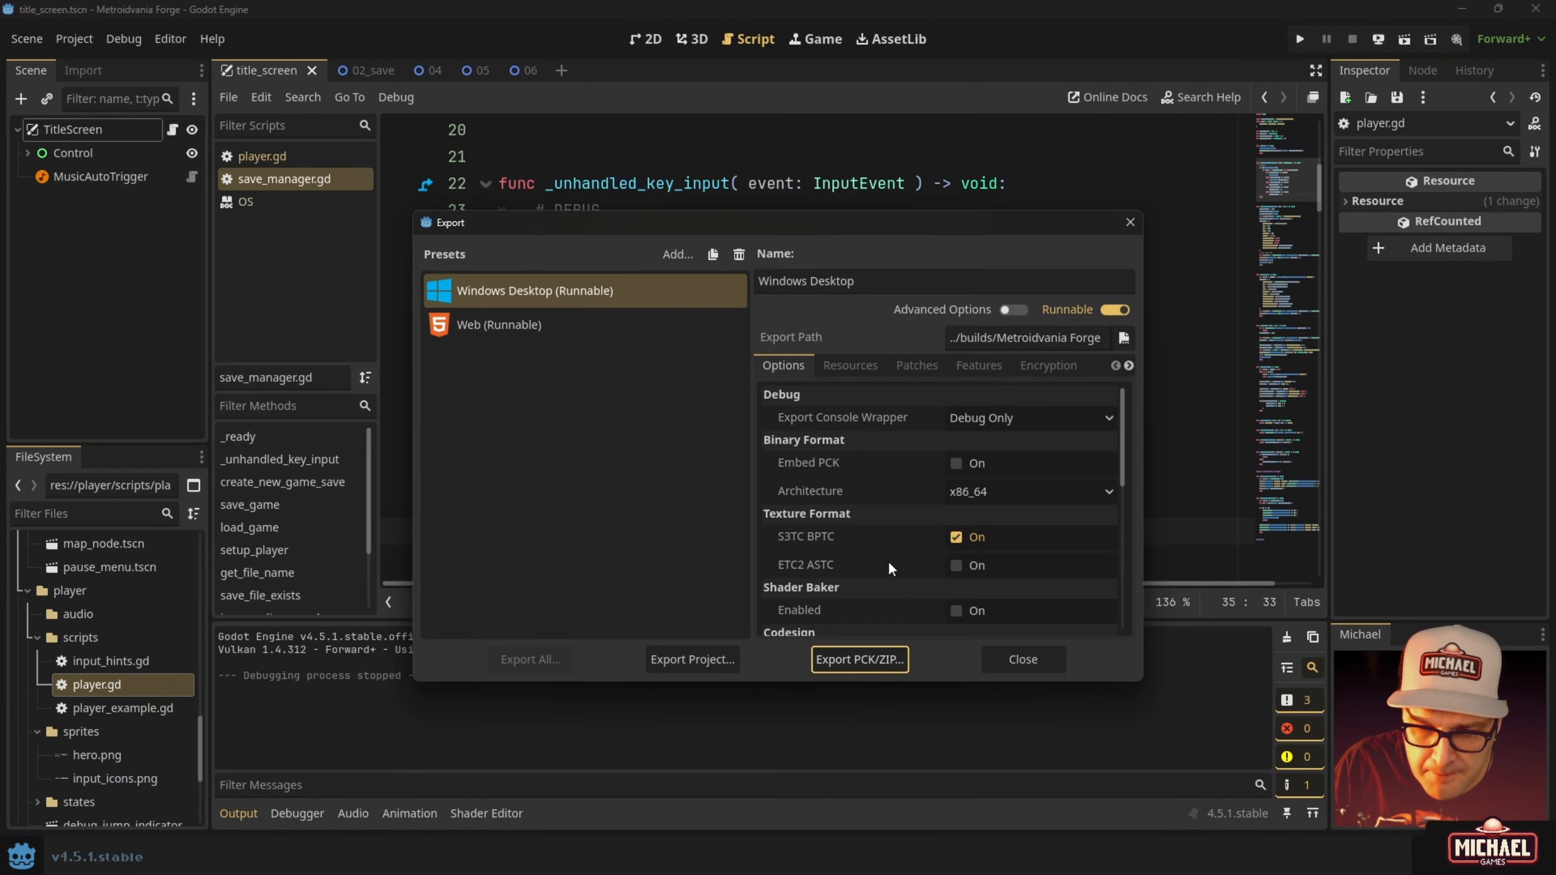
click(735, 657)
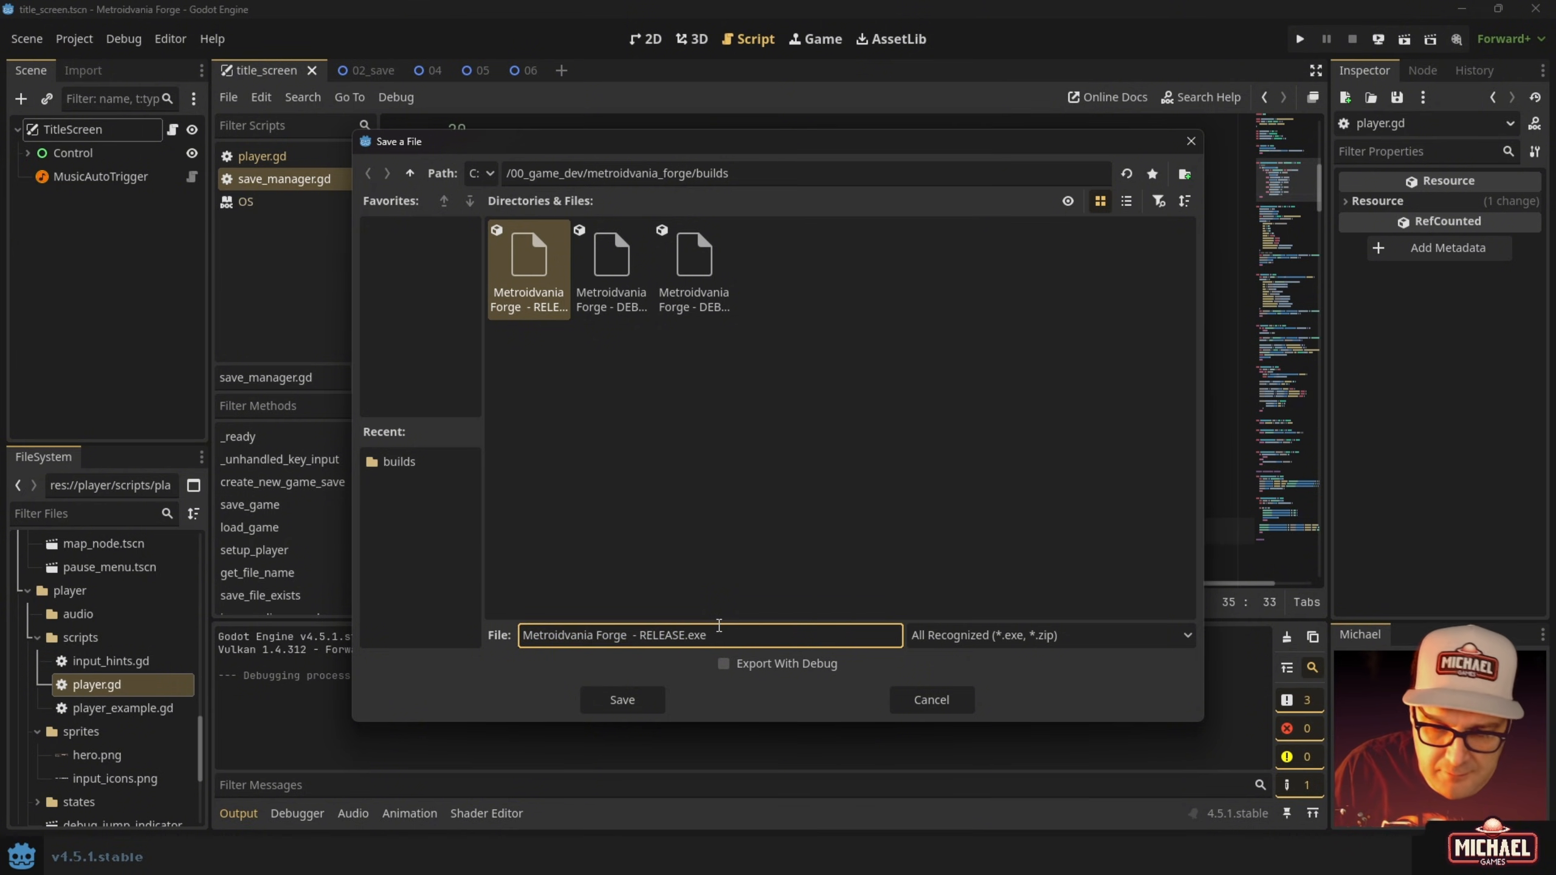
click(627, 697)
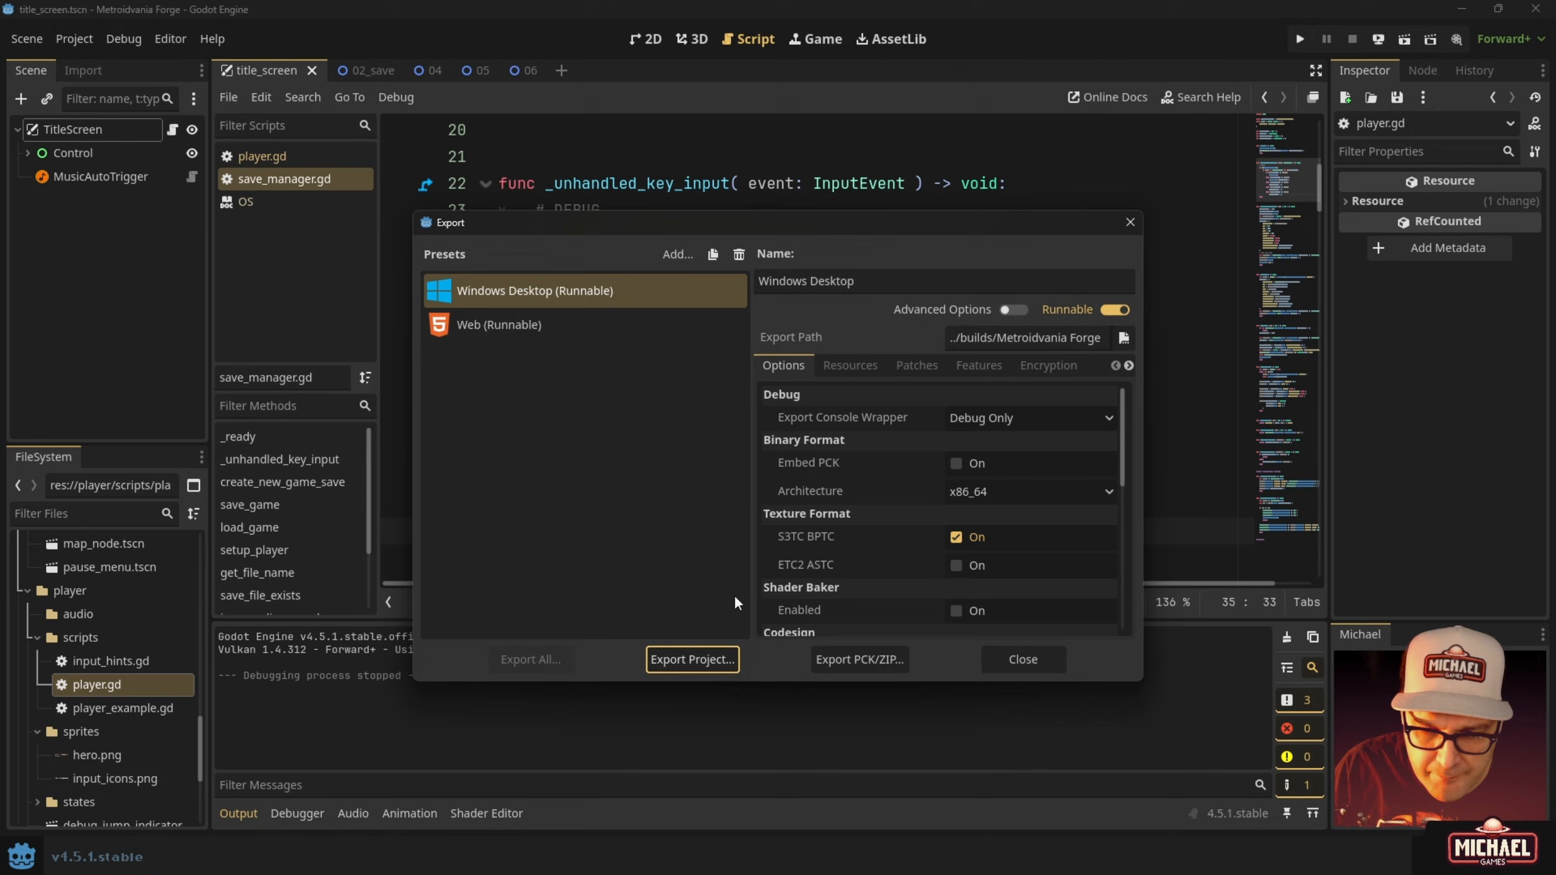
Export again over Metroidvania Forge - DEBUG.exe with Export With Debug enabled, then close Export.
click(672, 659)
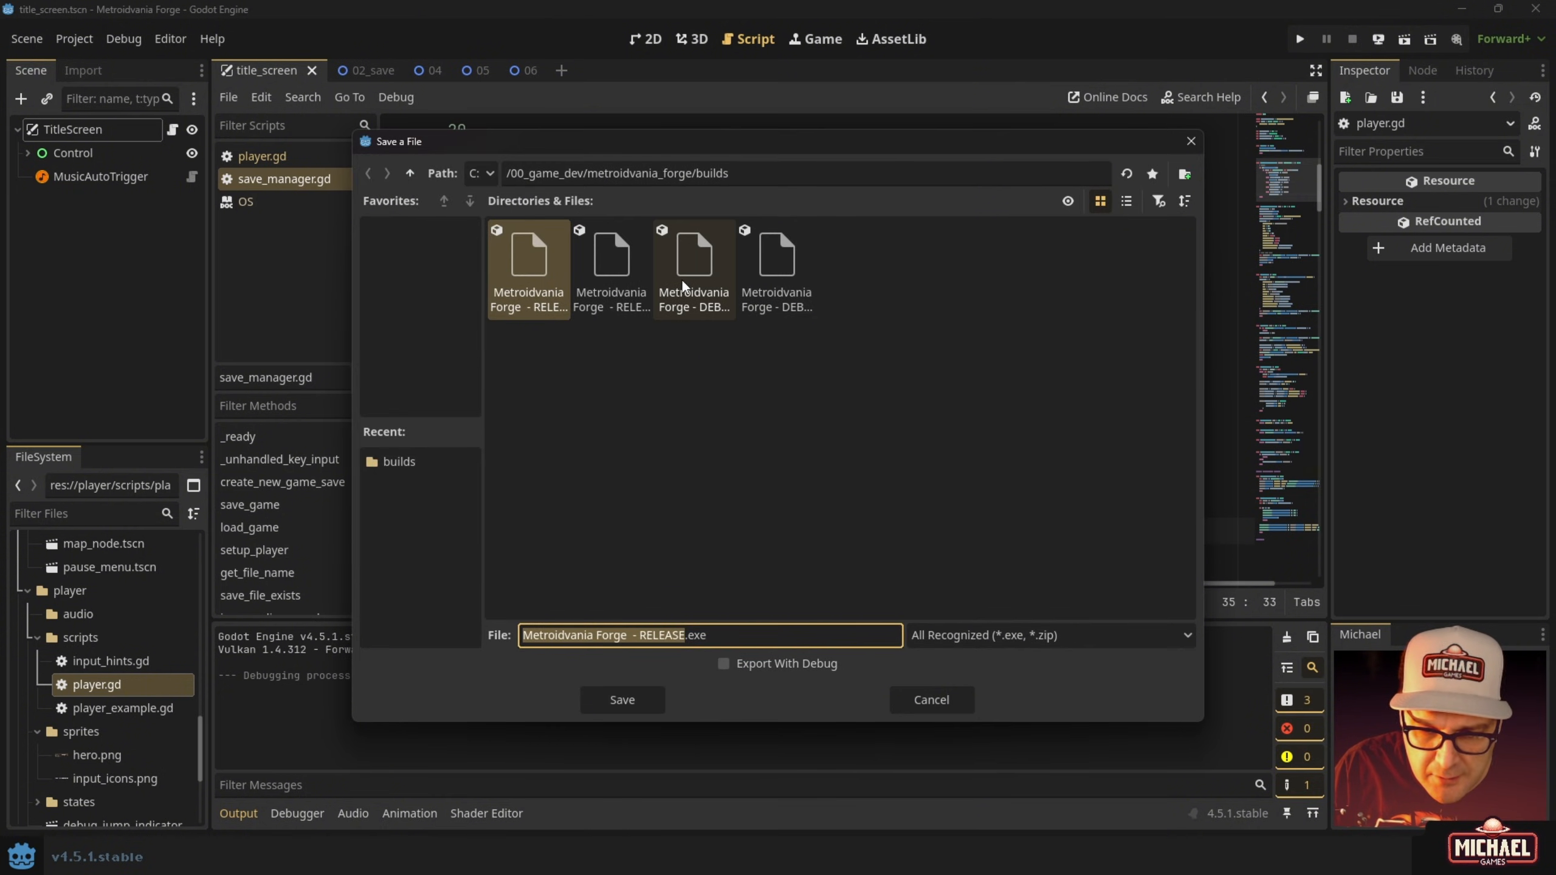
click(778, 253)
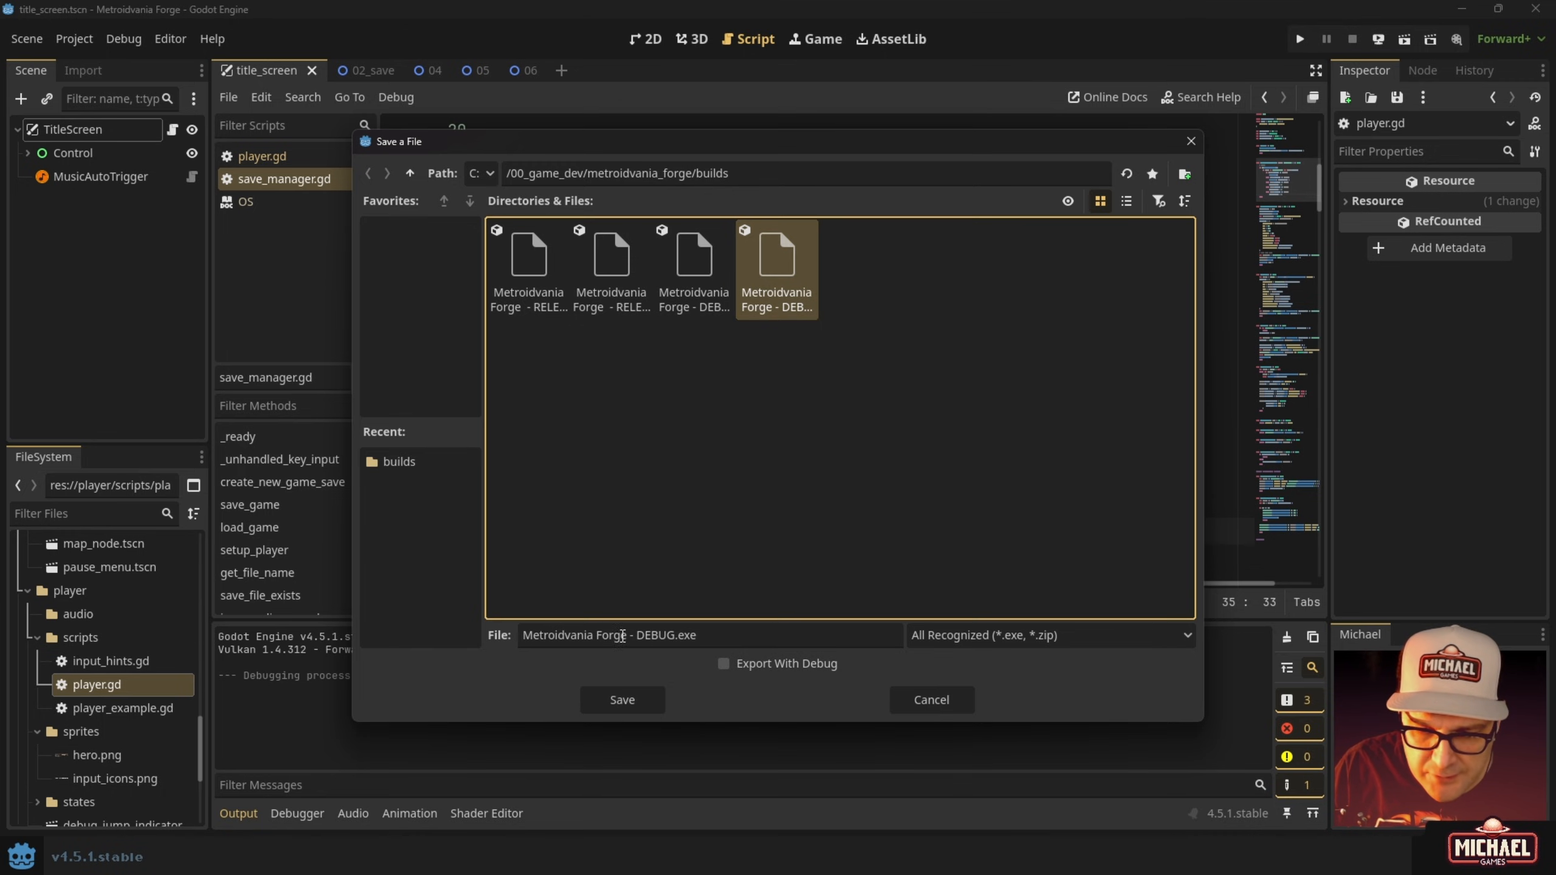
click(727, 662)
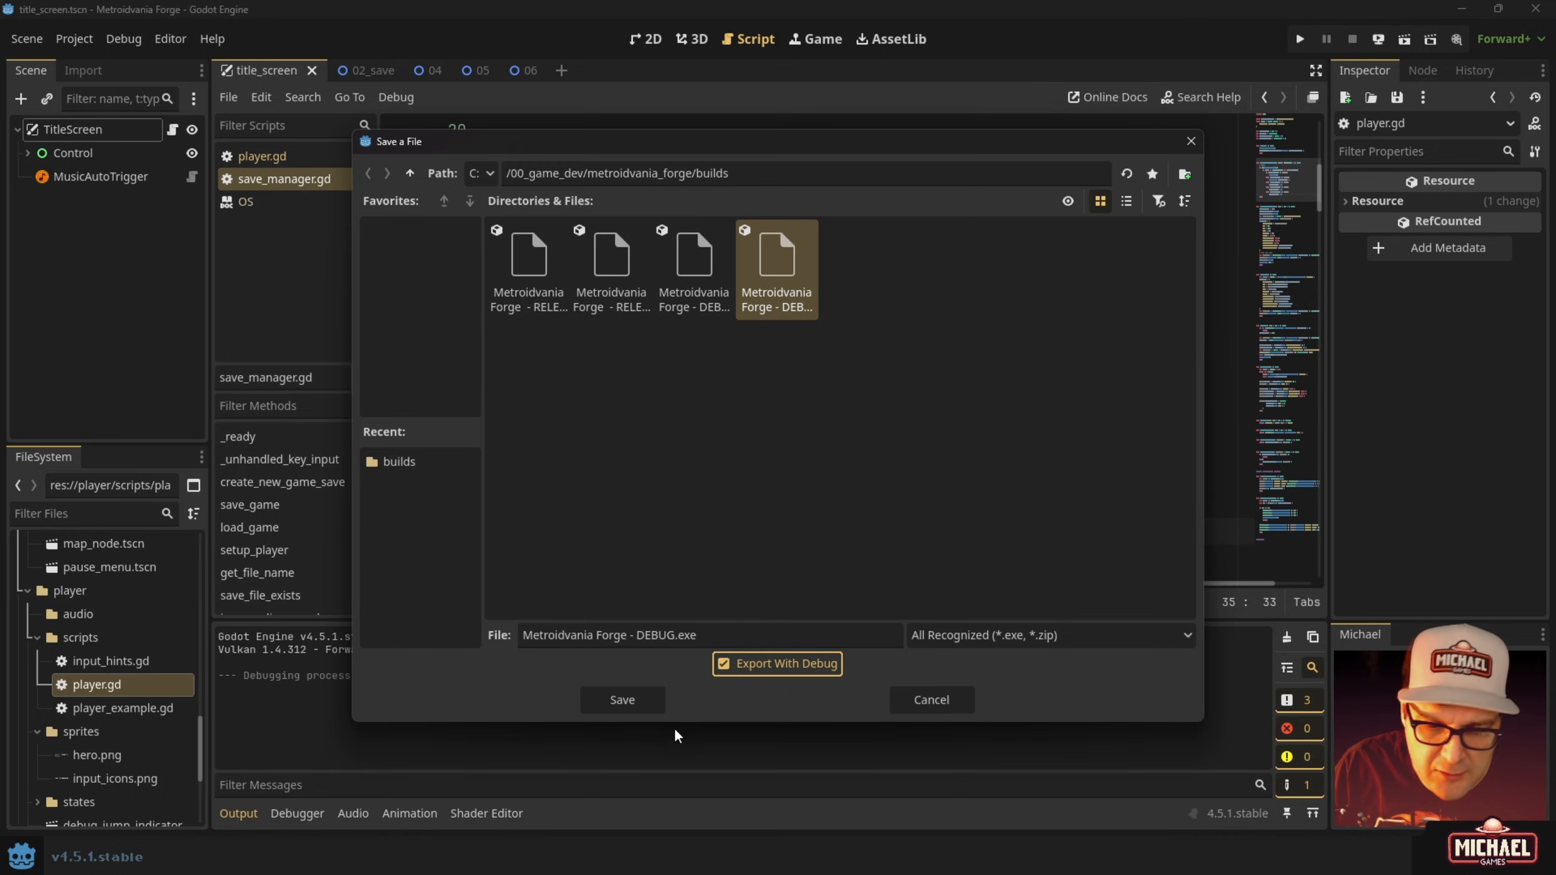
click(626, 690)
click(680, 458)
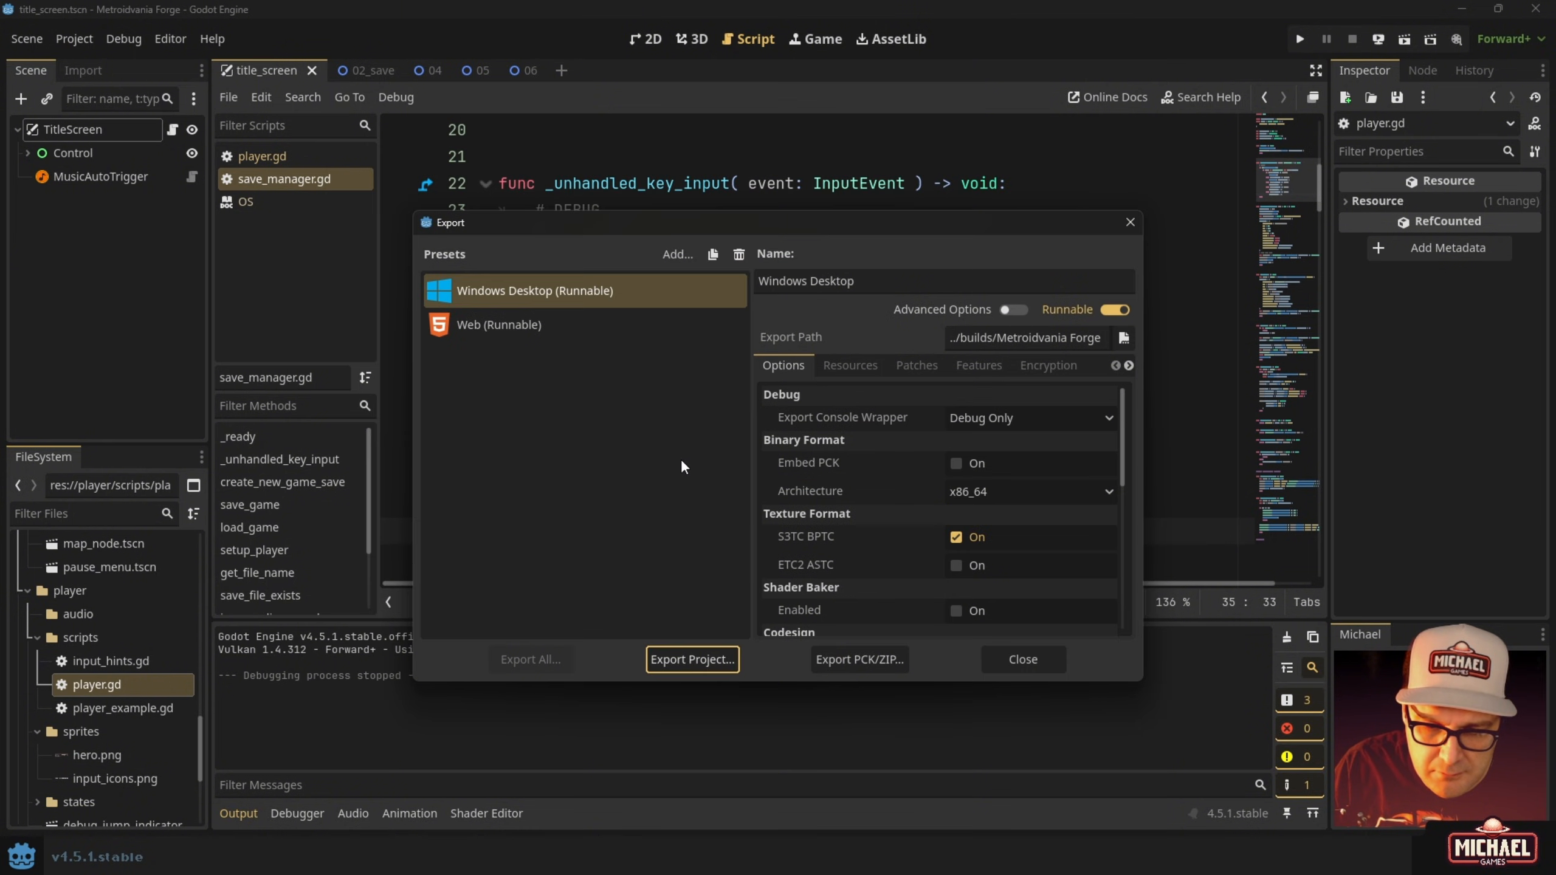
click(1028, 658)
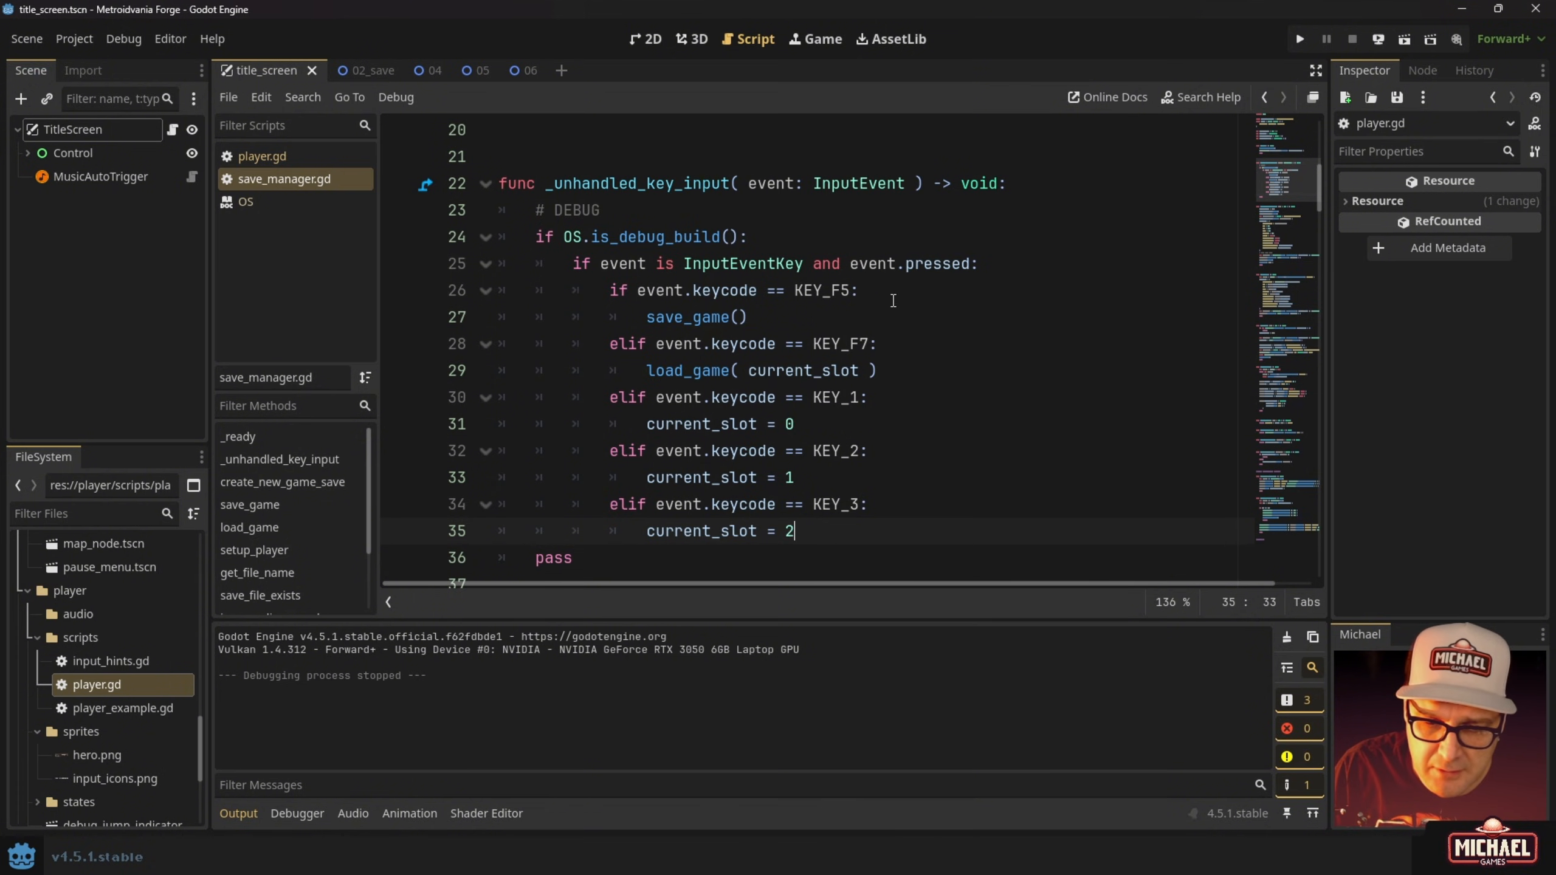
Permanently delete RELEASEexe.exe and RELEASEexe.pck from builds, then launch the DEBUG build.
key(alt+Tab)
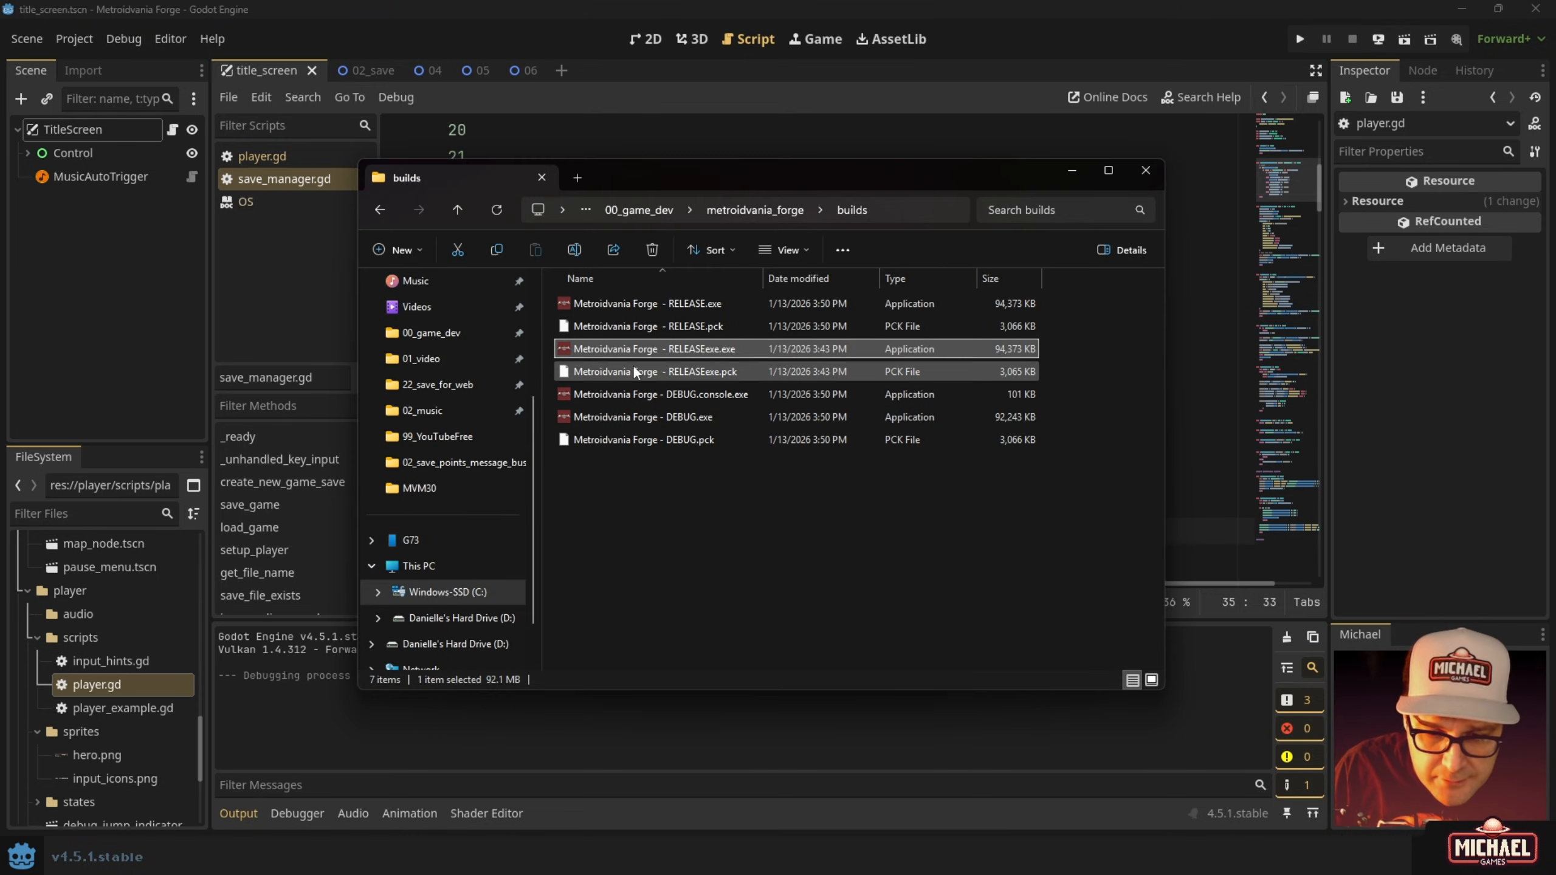
ctrl+click(693, 375)
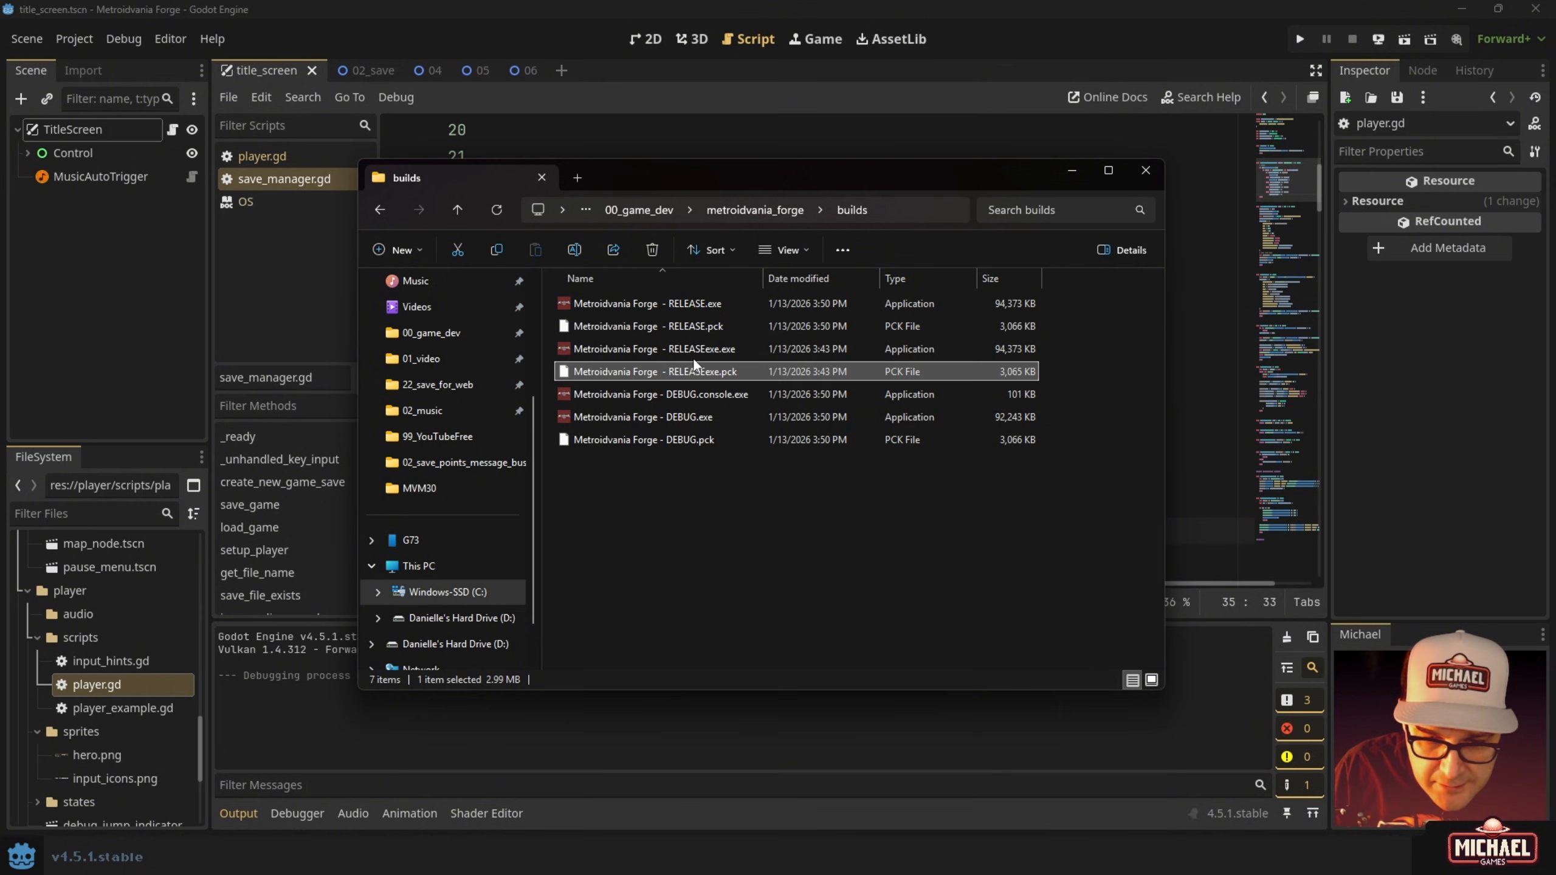
key(shift+Delete)
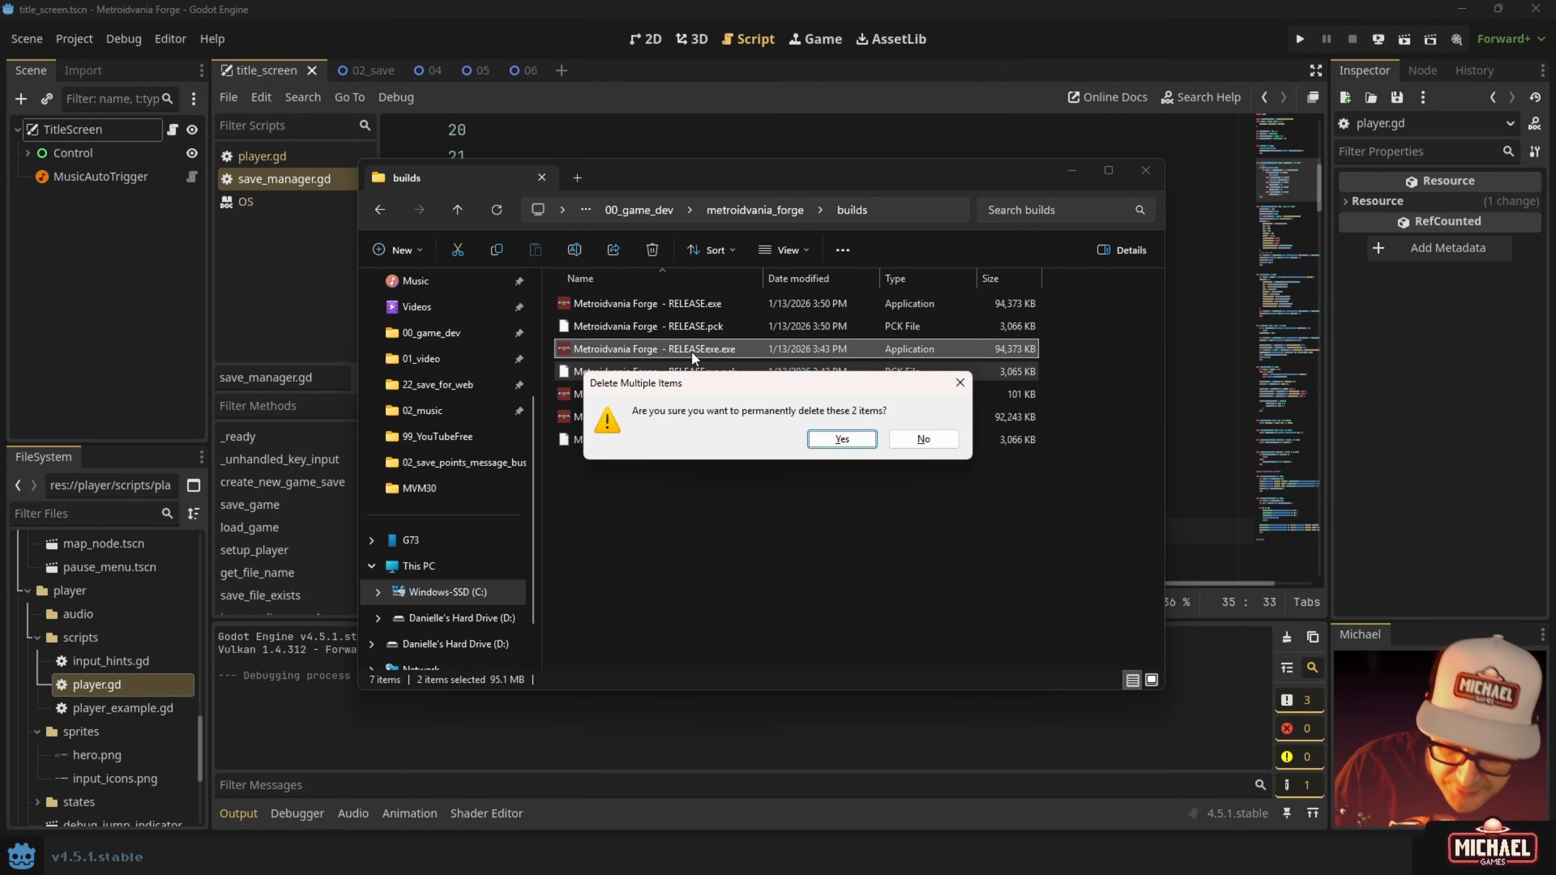
key(Return)
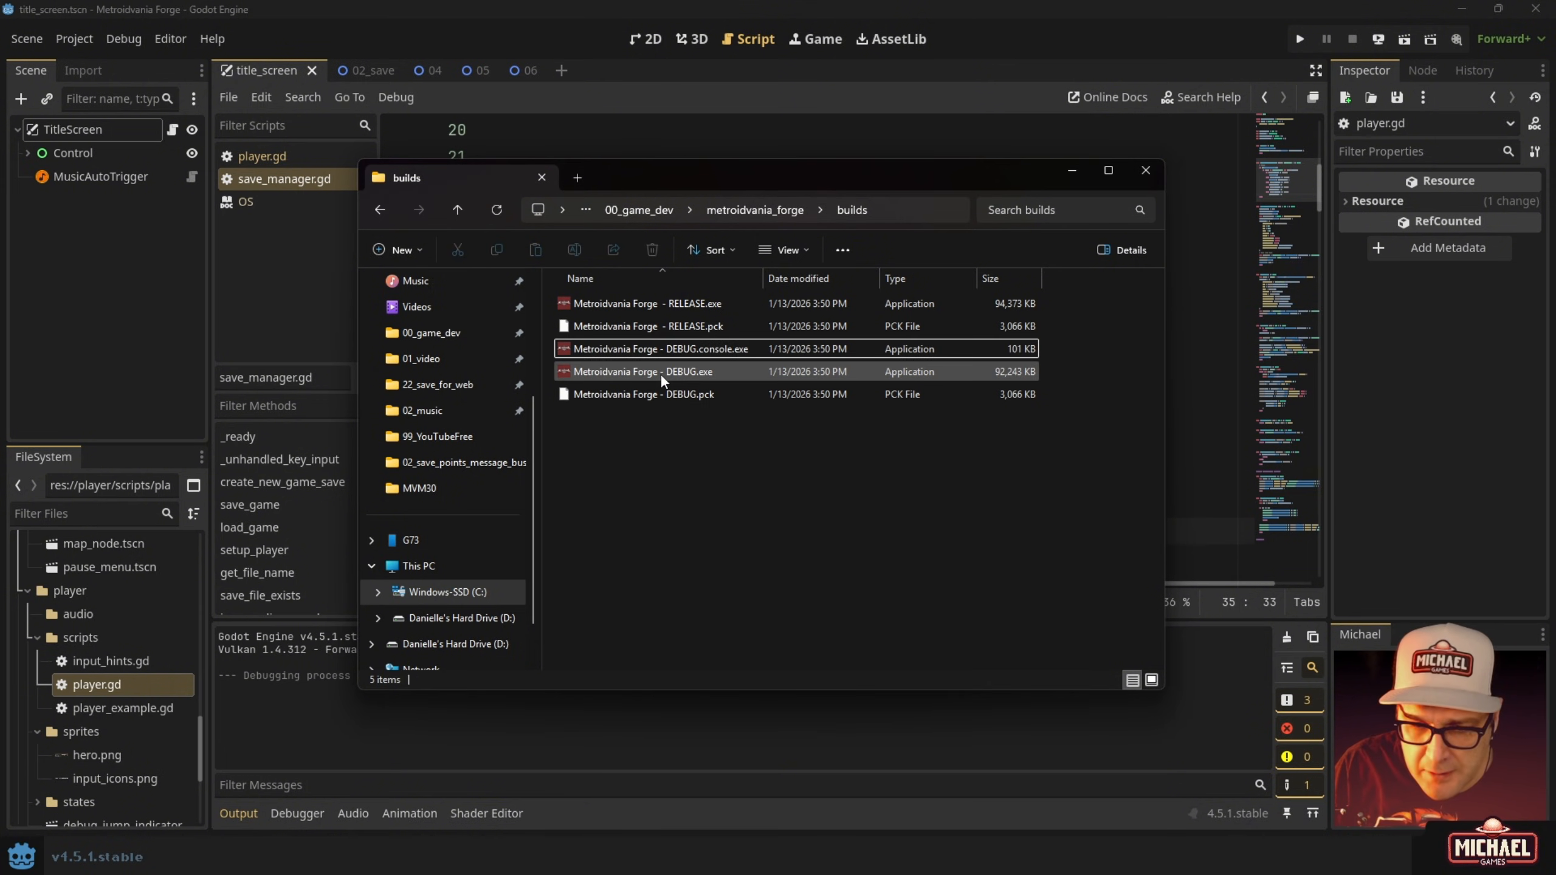
double_click(658, 373)
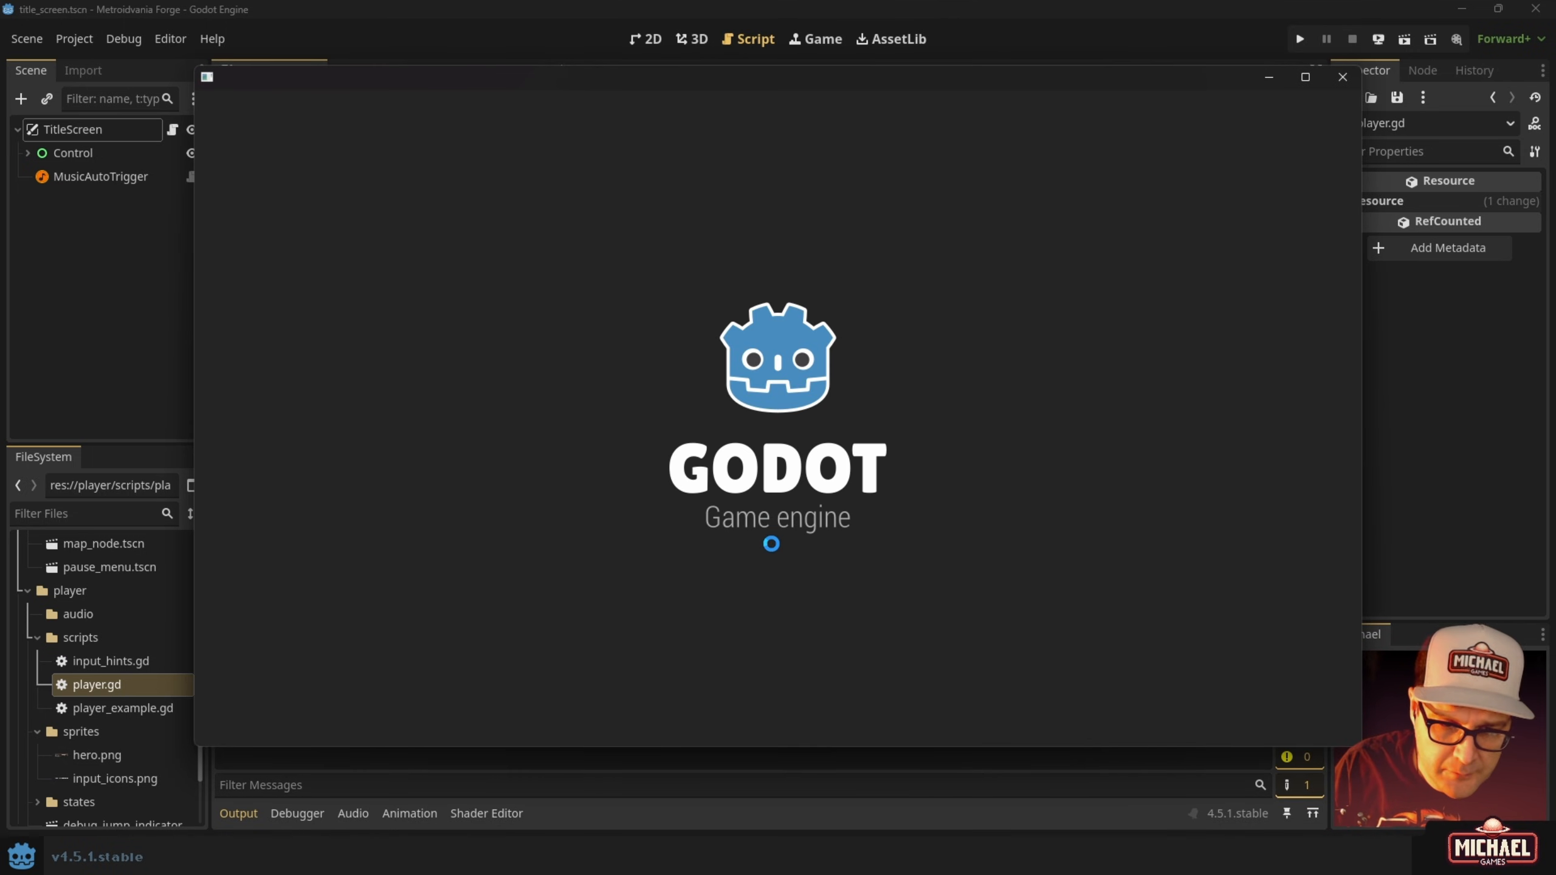
Use the debug load key to jump into the forest level, then quit the debug build.
key(Return)
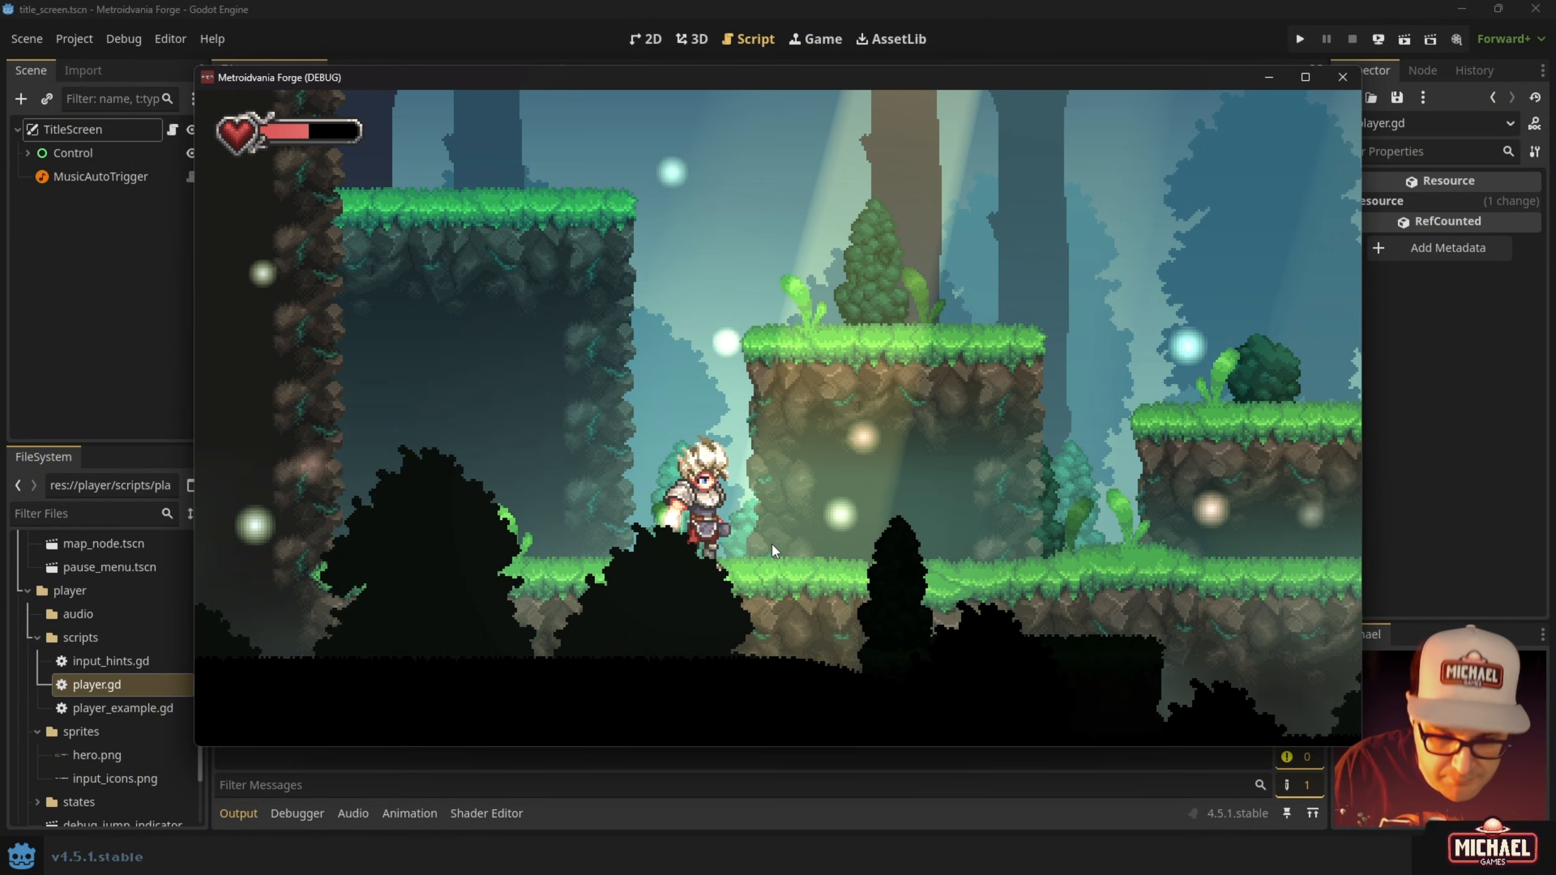
key(alt+F4)
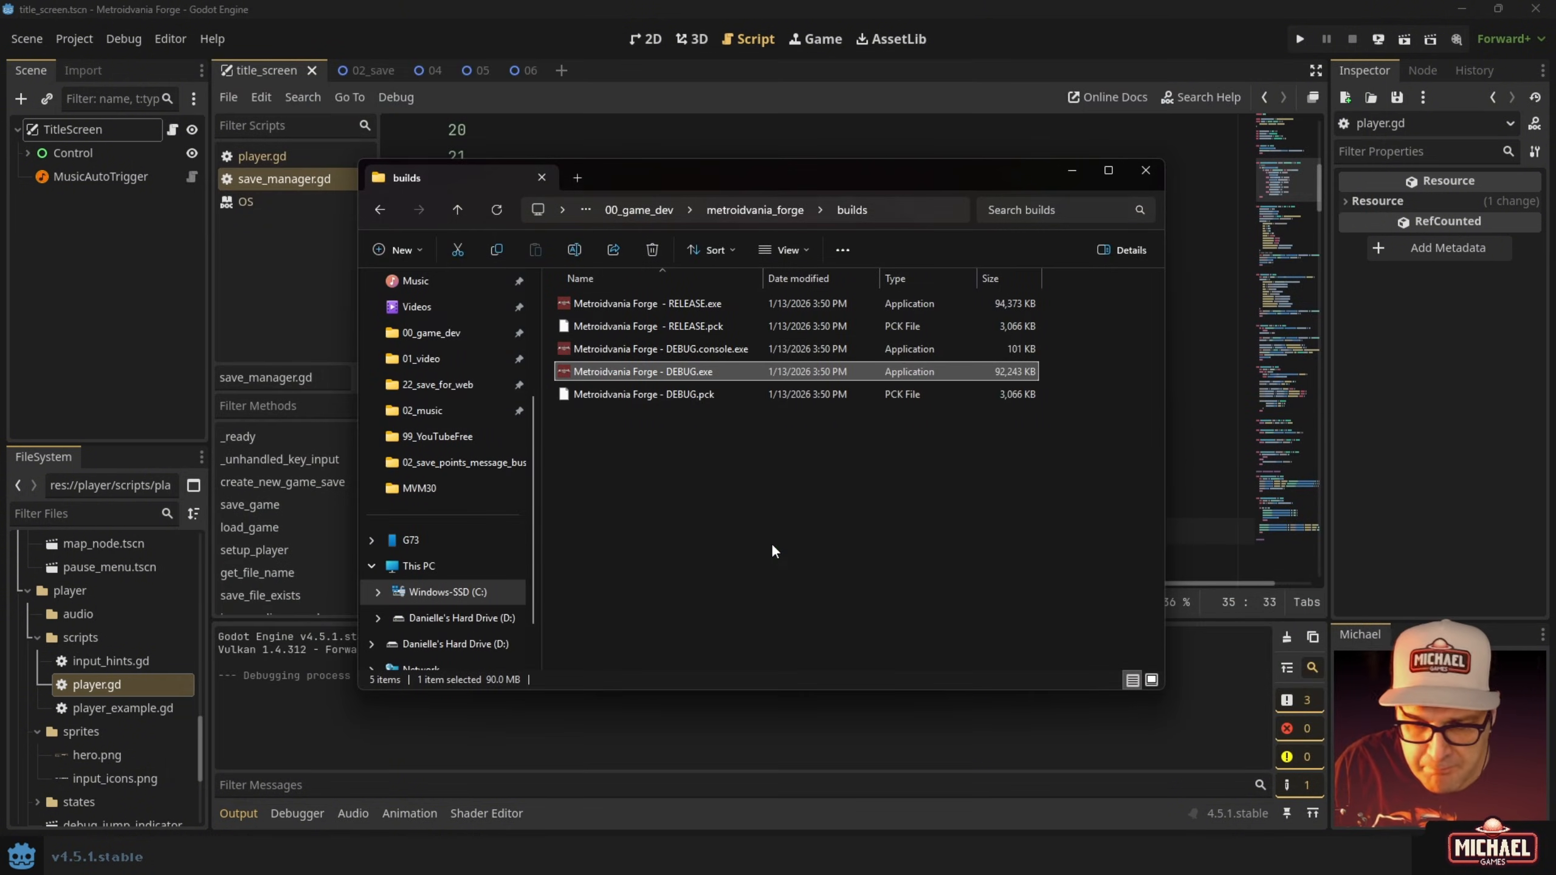
Launch RELEASE.exe, load Slot 01 via Load Game, run the hero right, then close the game.
click(629, 299)
double_click(628, 301)
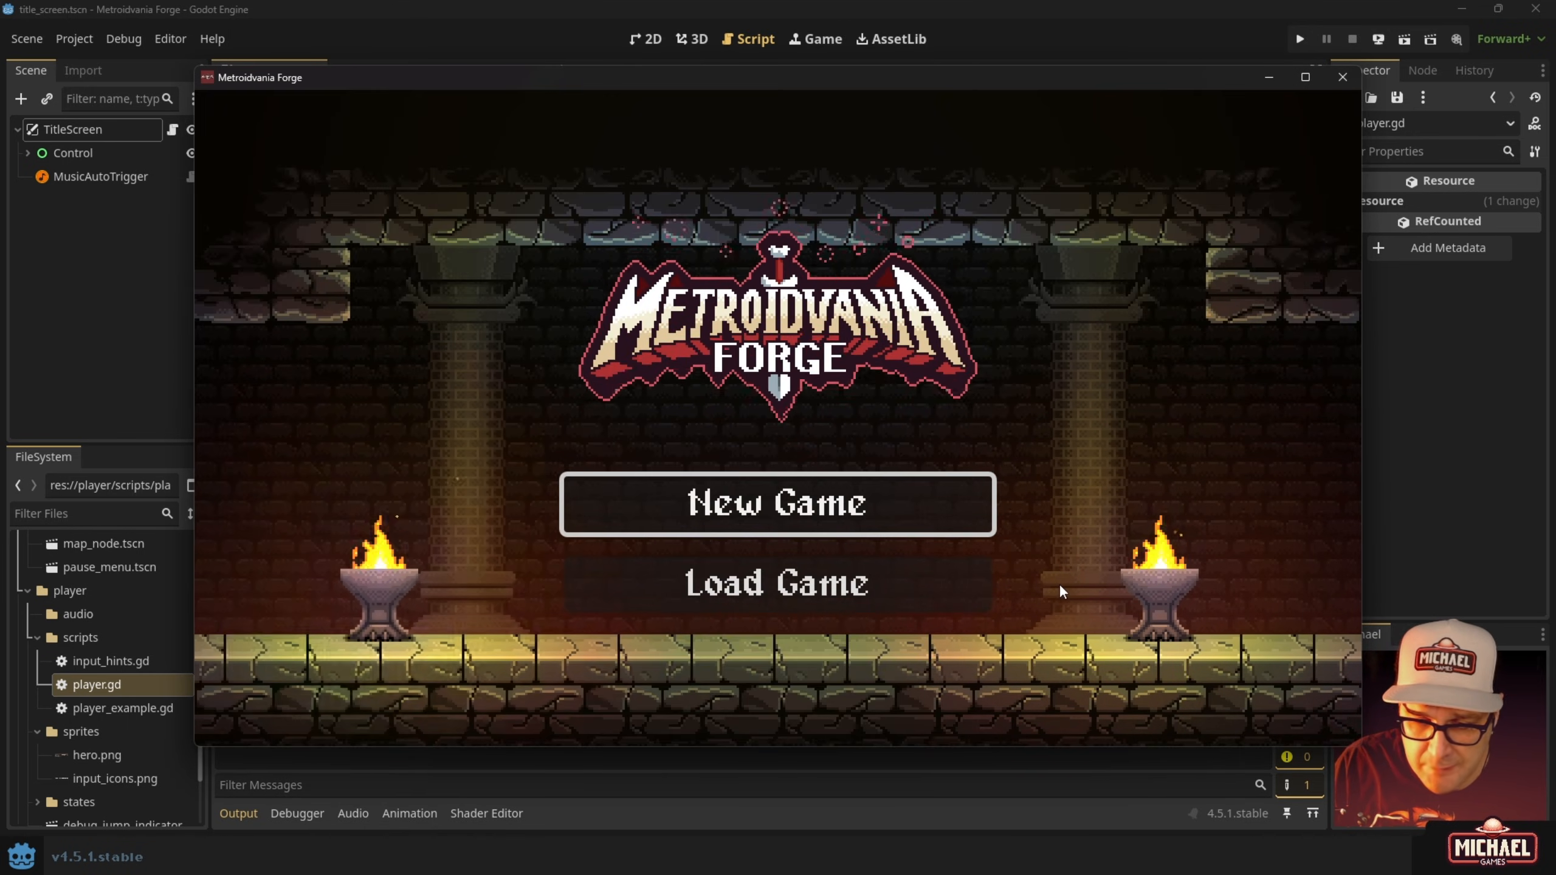
key(Down)
key(Return)
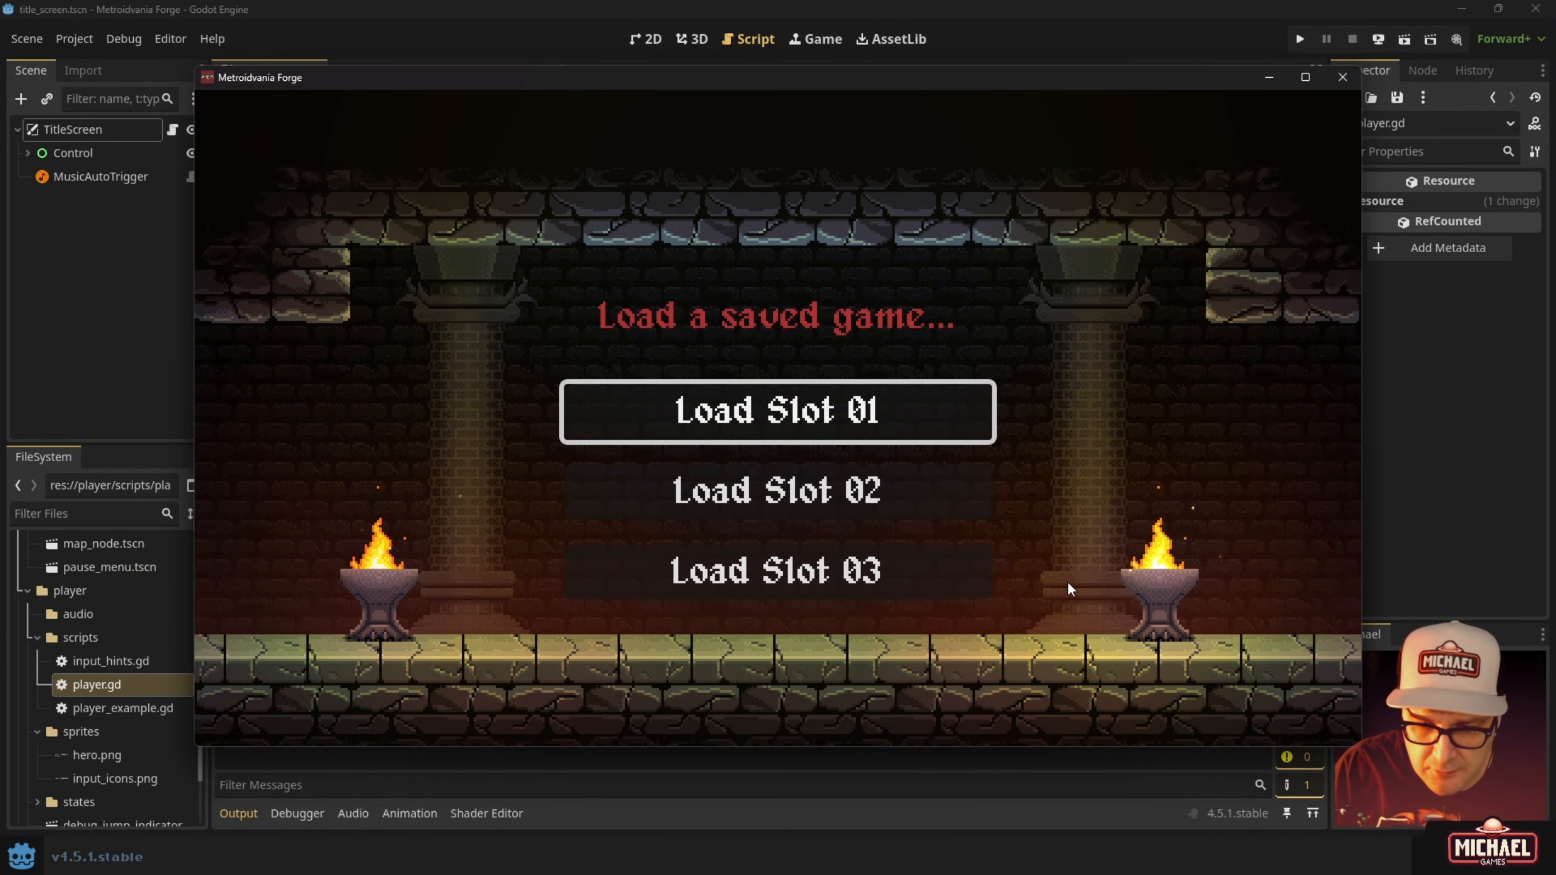
key(Return)
key(Right)
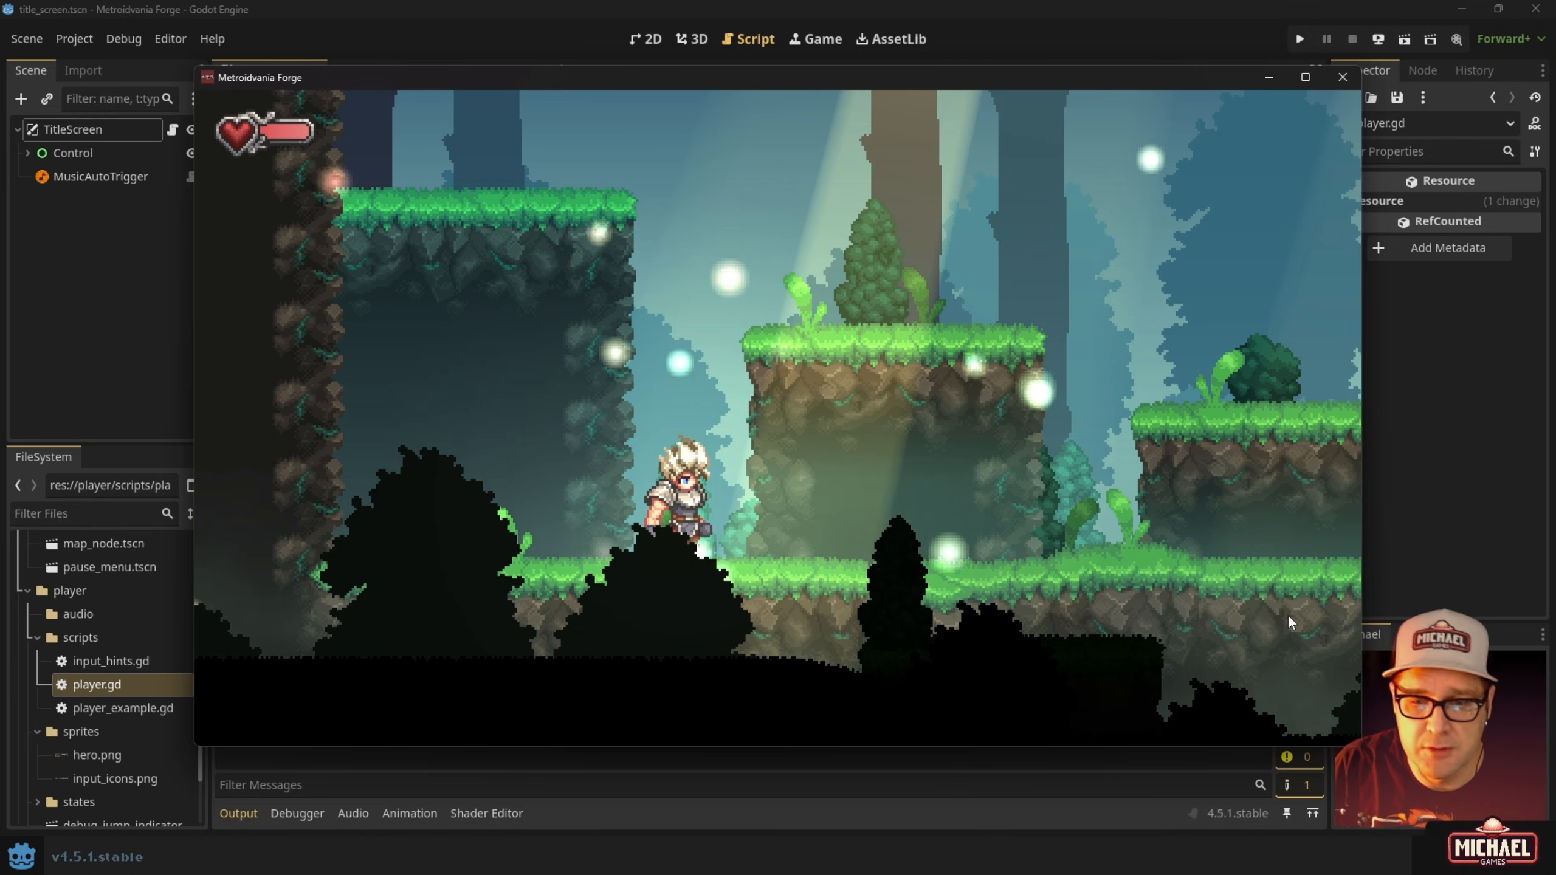
click(1343, 80)
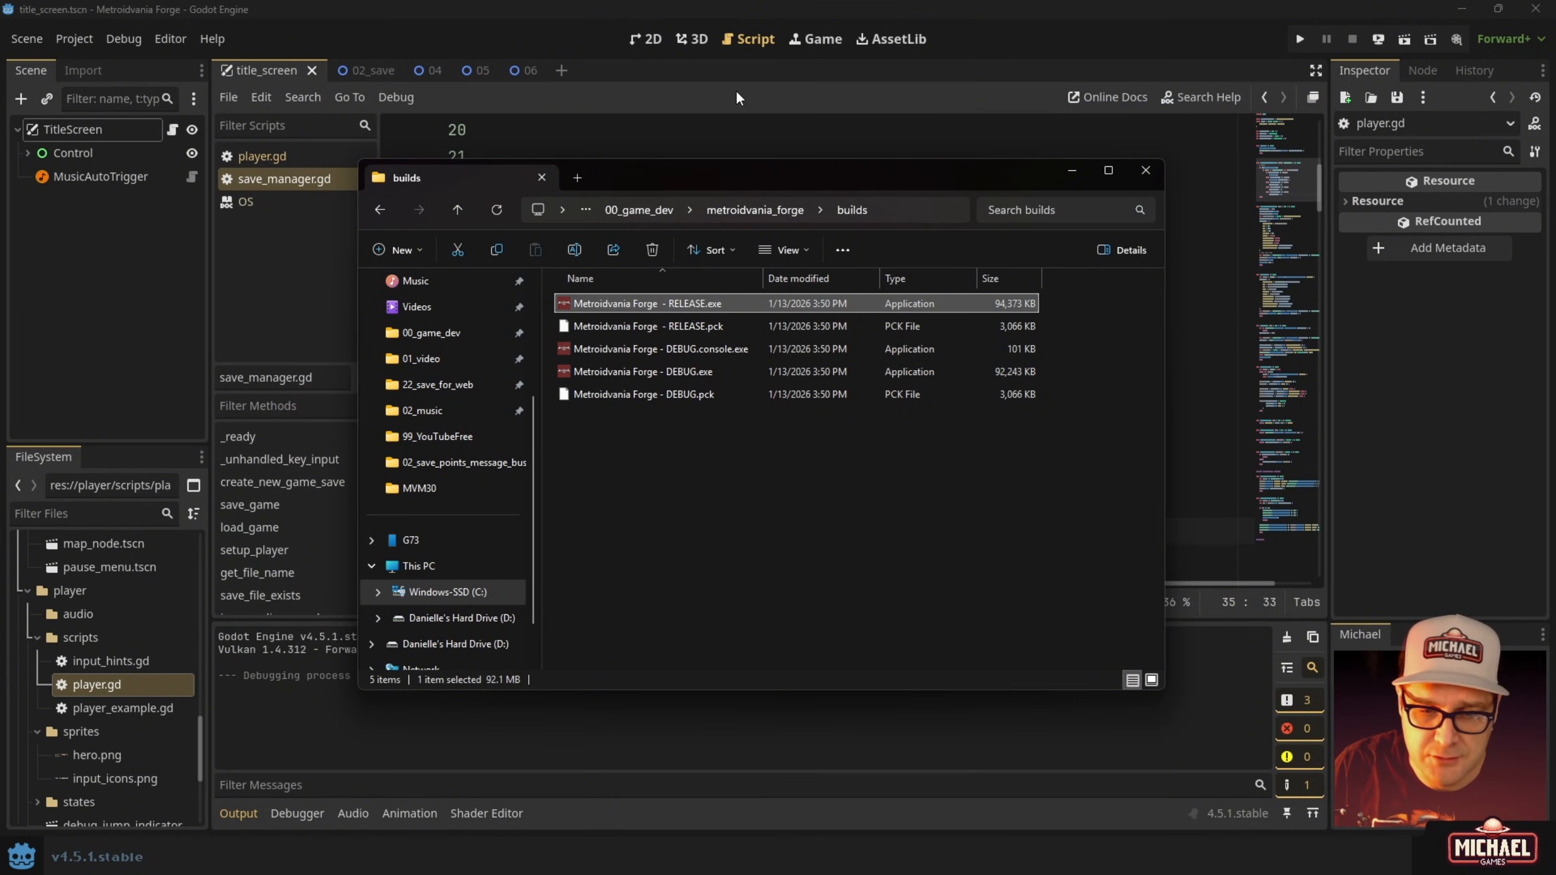
Return to the Godot script editor with the caret after save_manager.gd's if OS.is_debug_build(): check.
click(704, 93)
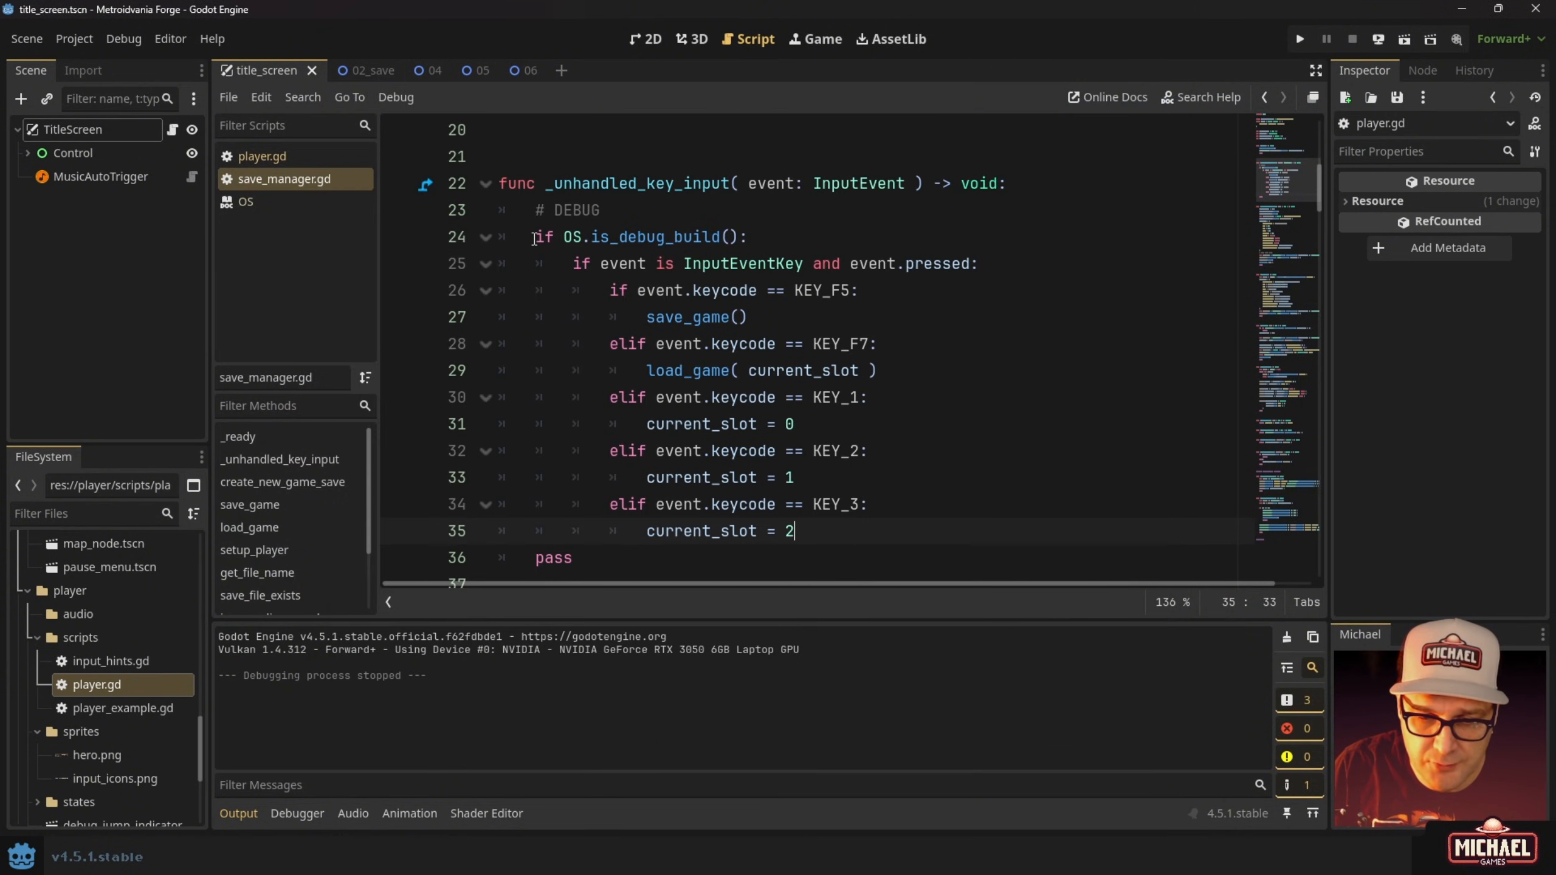
click(771, 239)
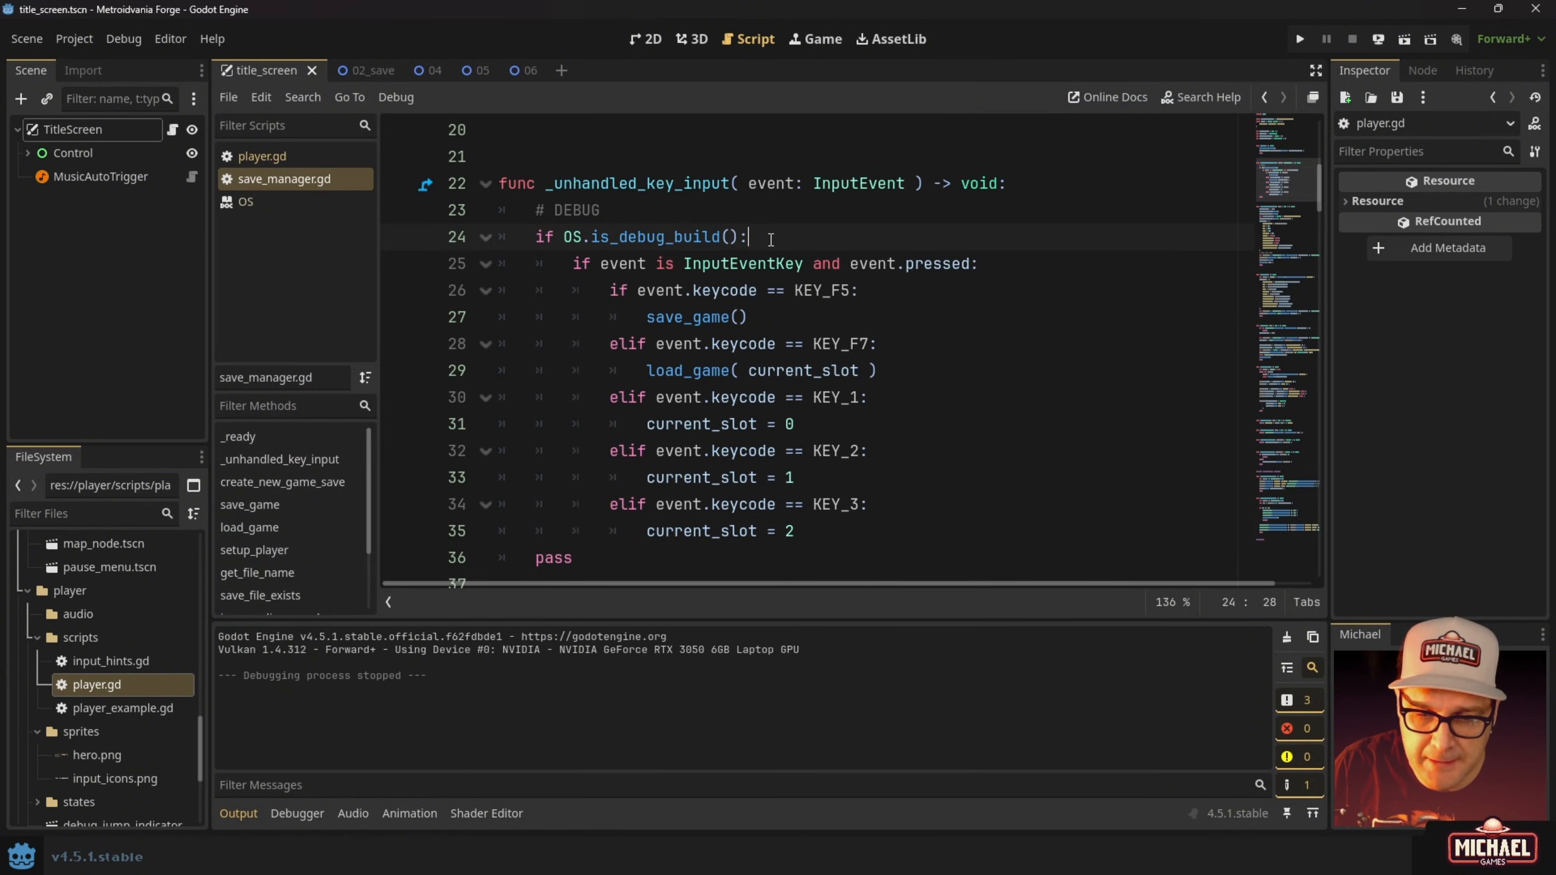
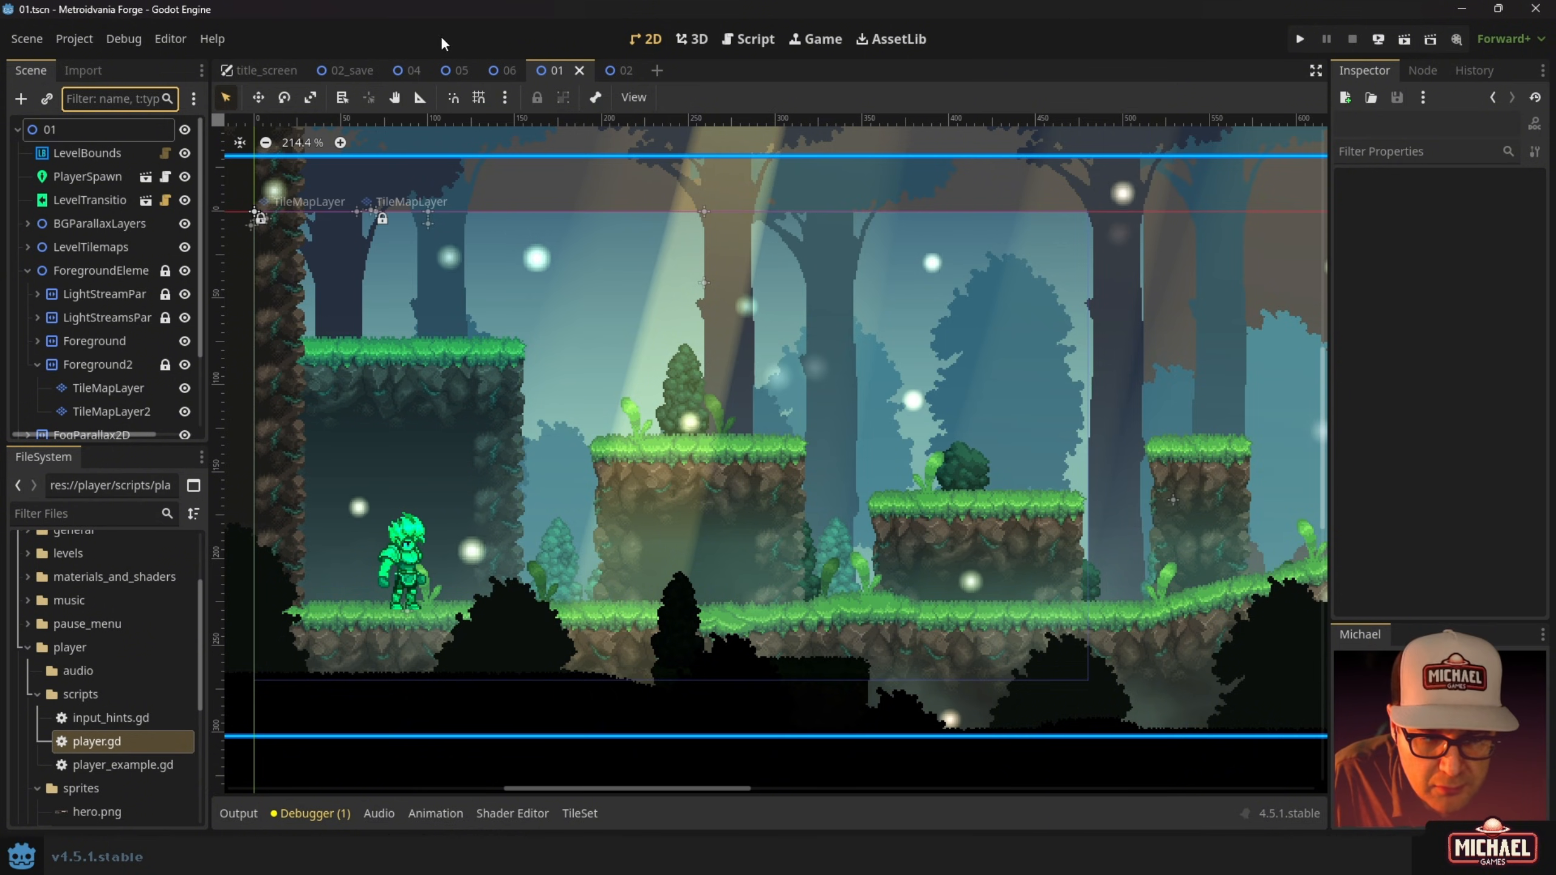
Open Project > Export, select the Web (Runnable) preset and scroll through its options.
click(74, 39)
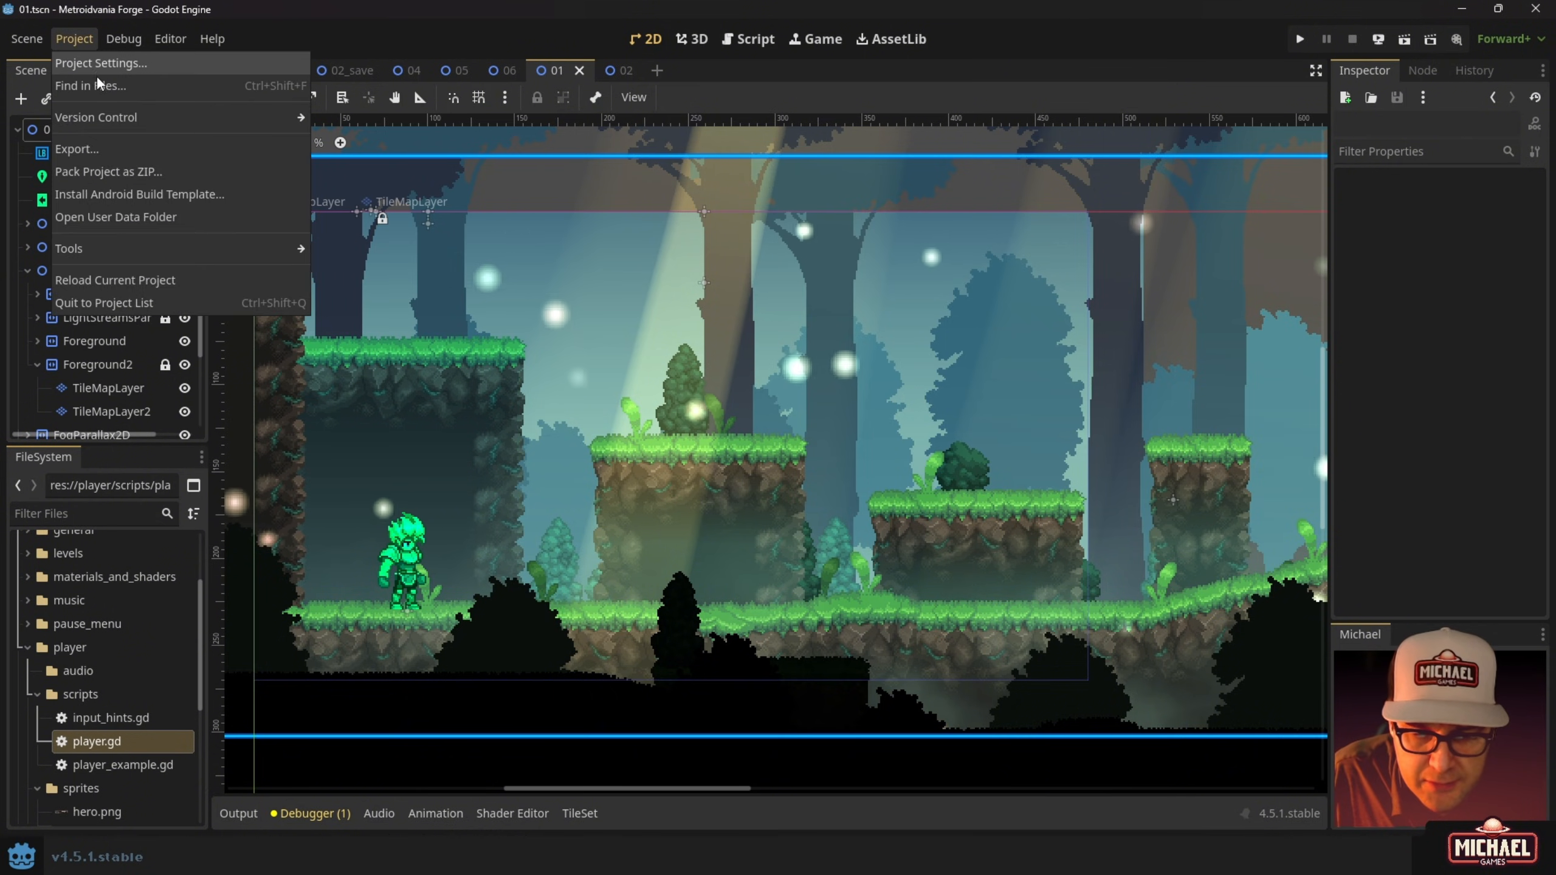
click(112, 148)
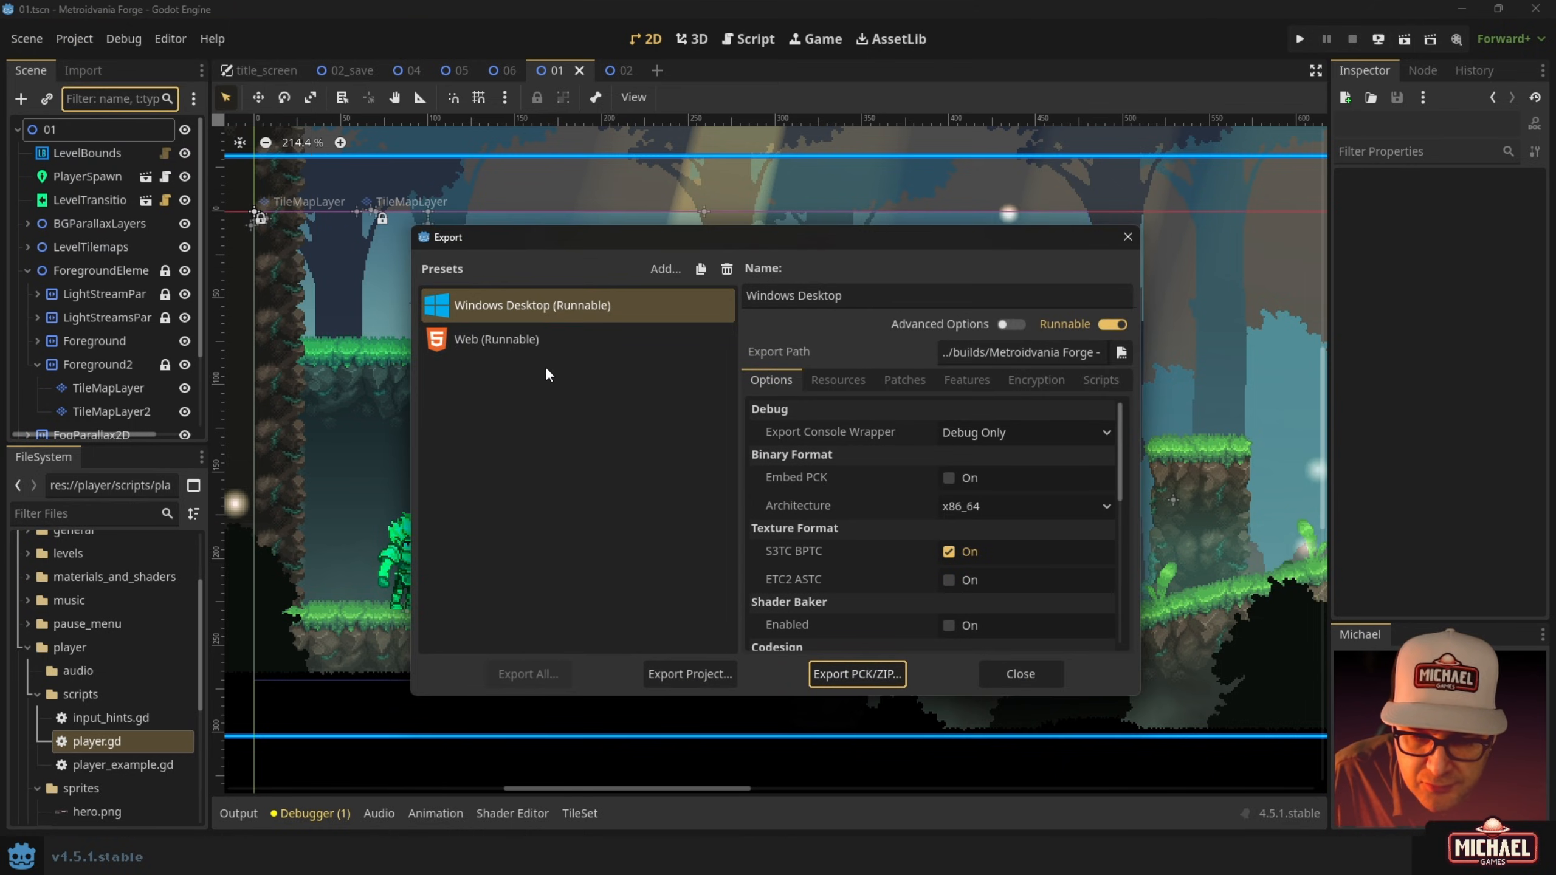
click(508, 345)
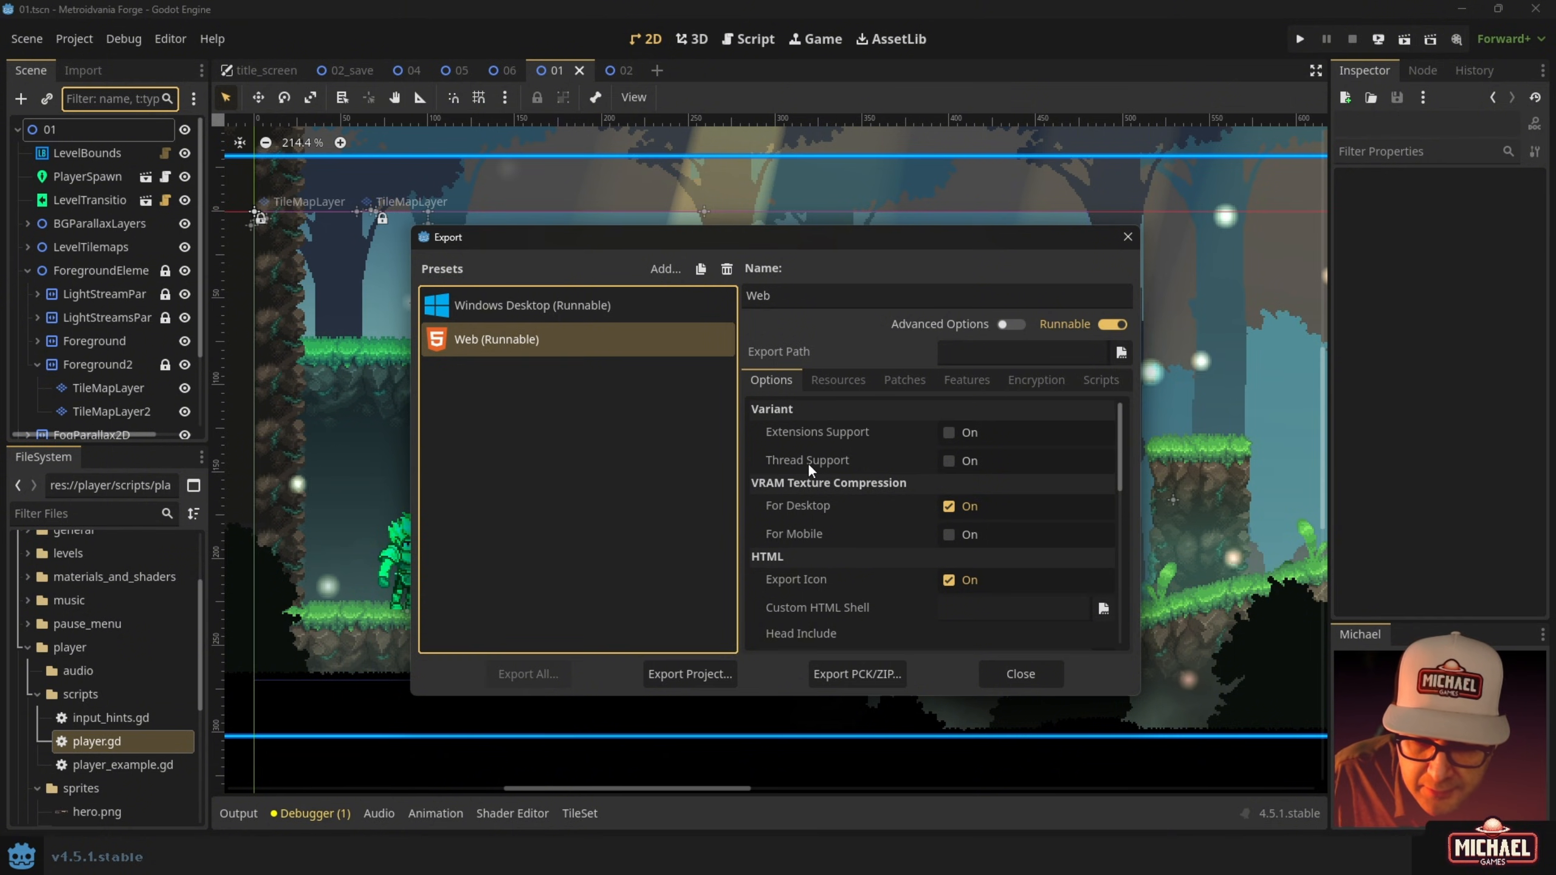
mouse_move(806, 462)
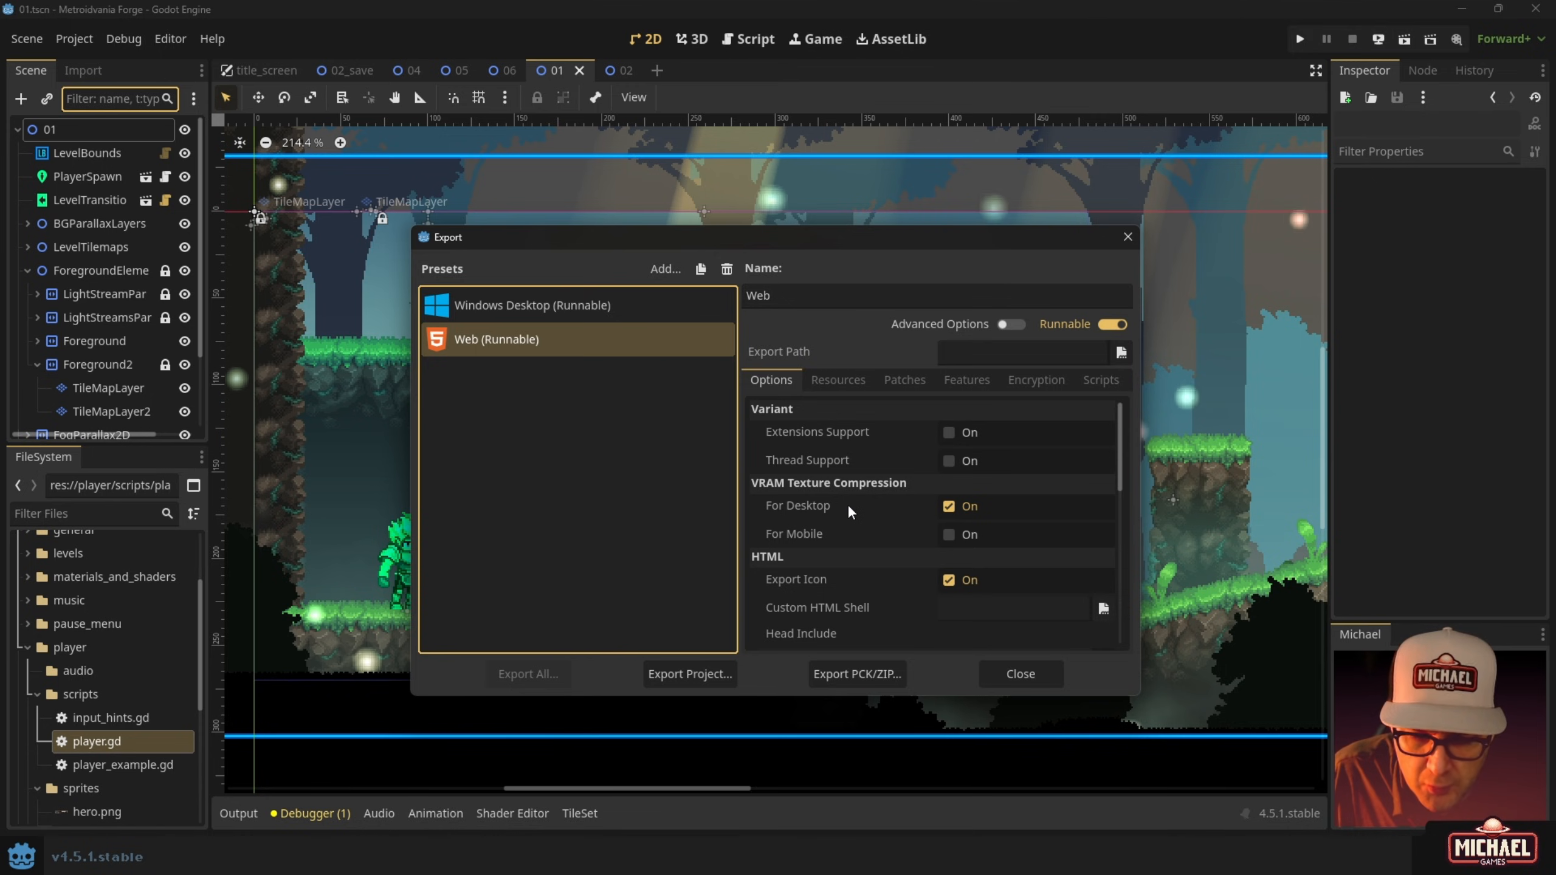
mouse_move(846, 506)
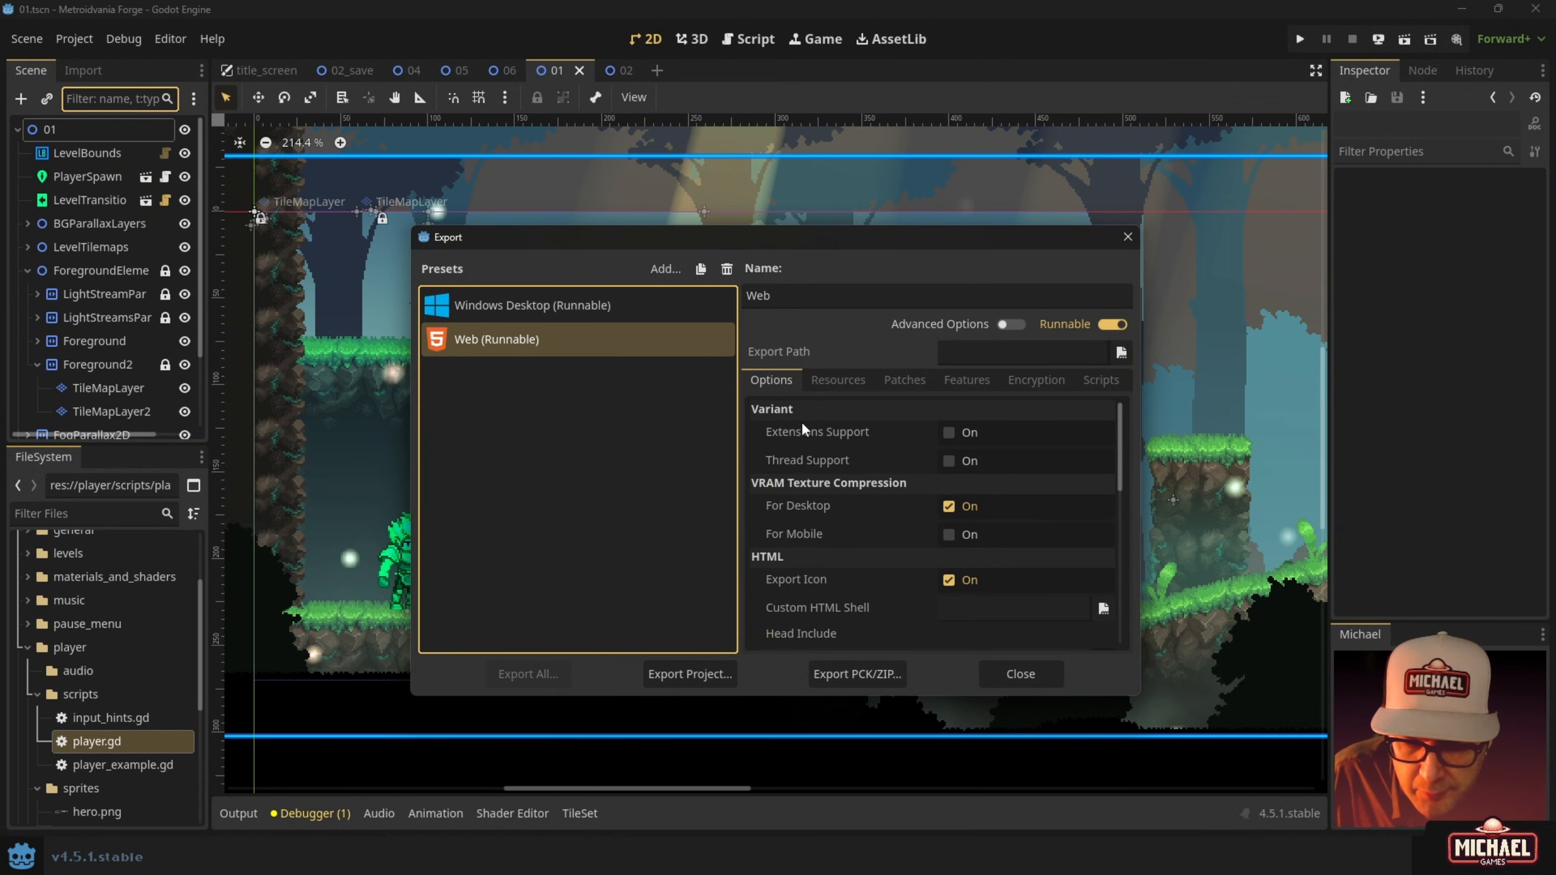
scroll(830, 458, down, 5)
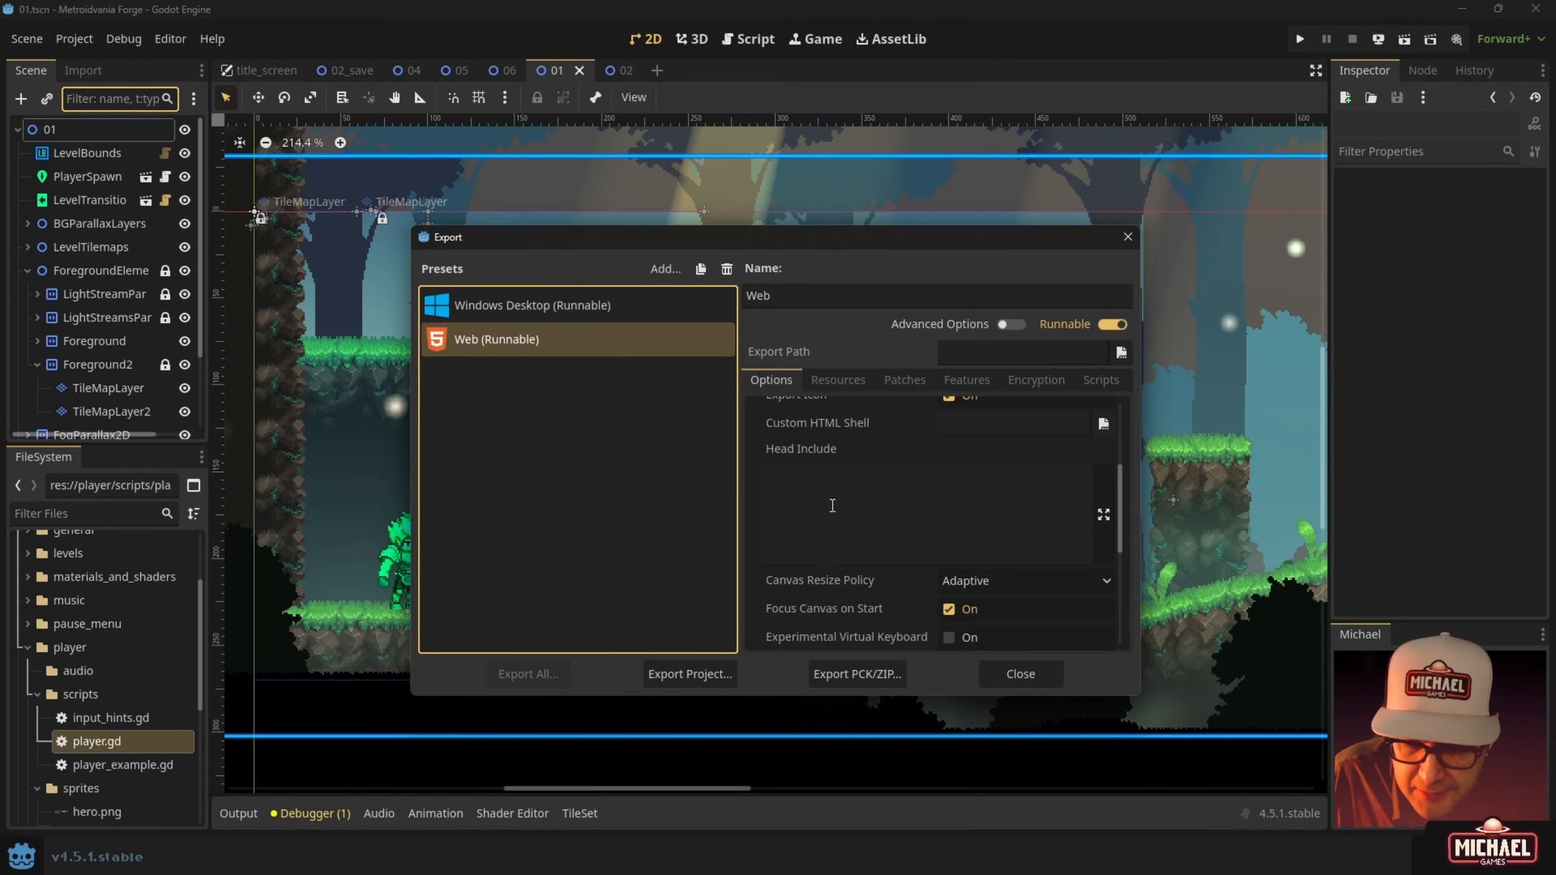
scroll(814, 516, down, 3)
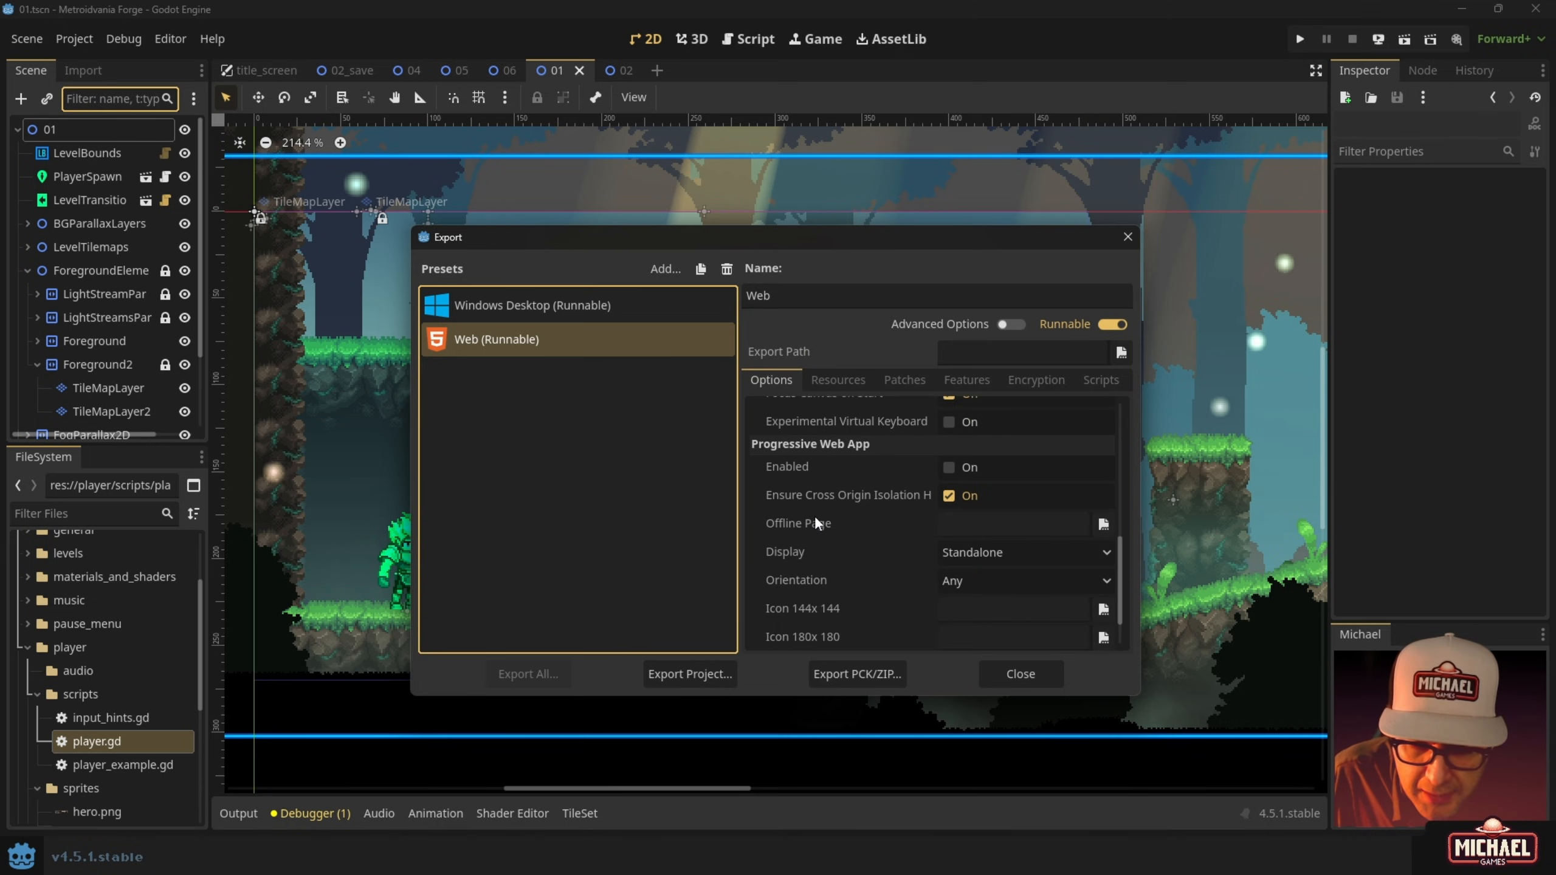
scroll(811, 527, down, 2)
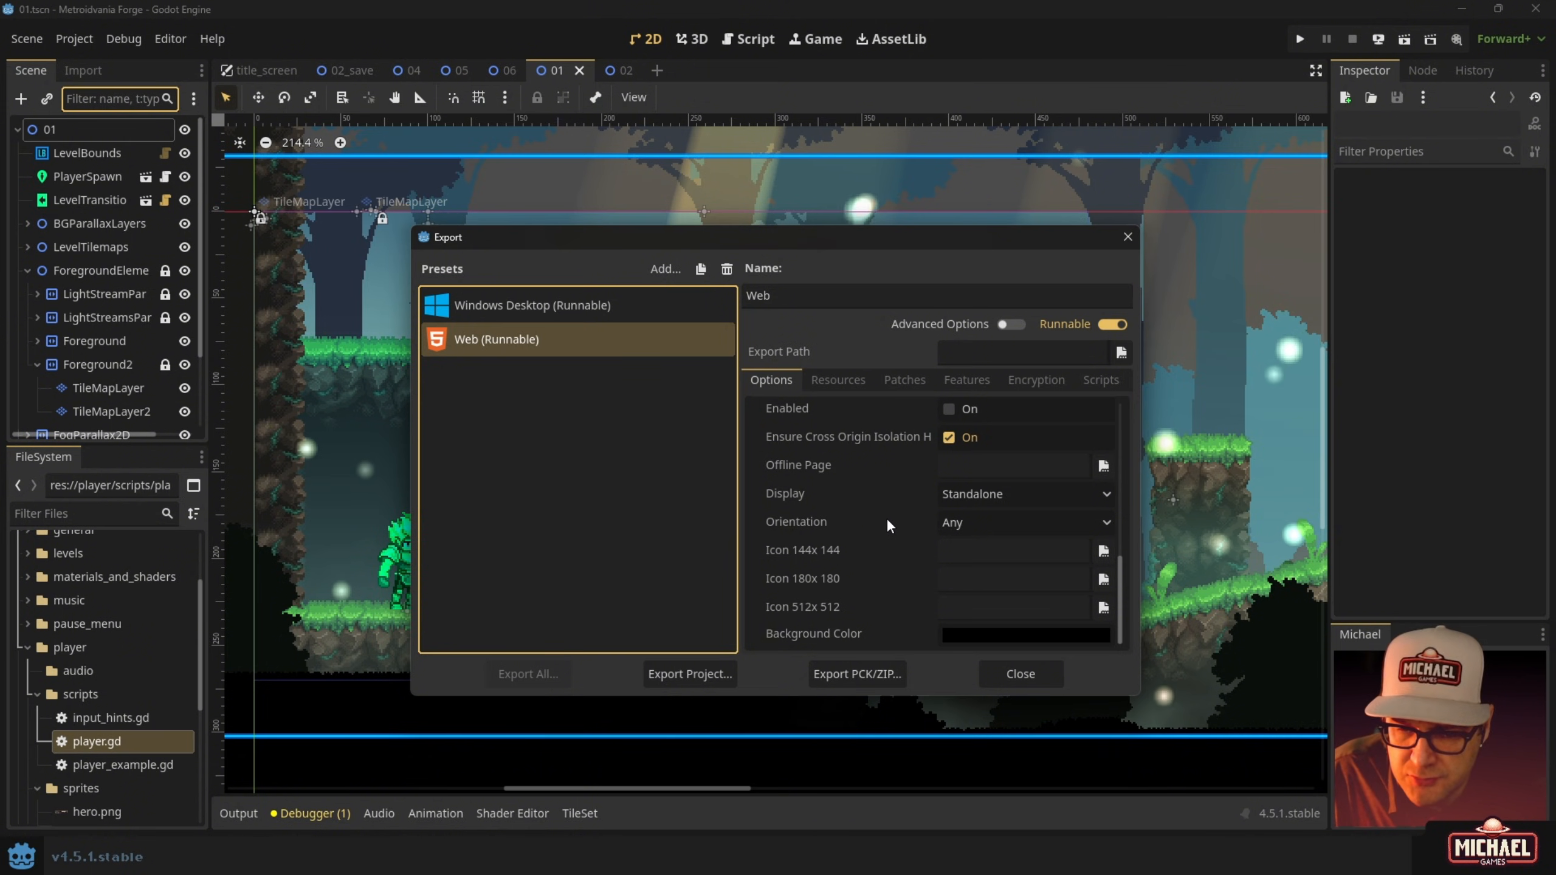
mouse_move(877, 515)
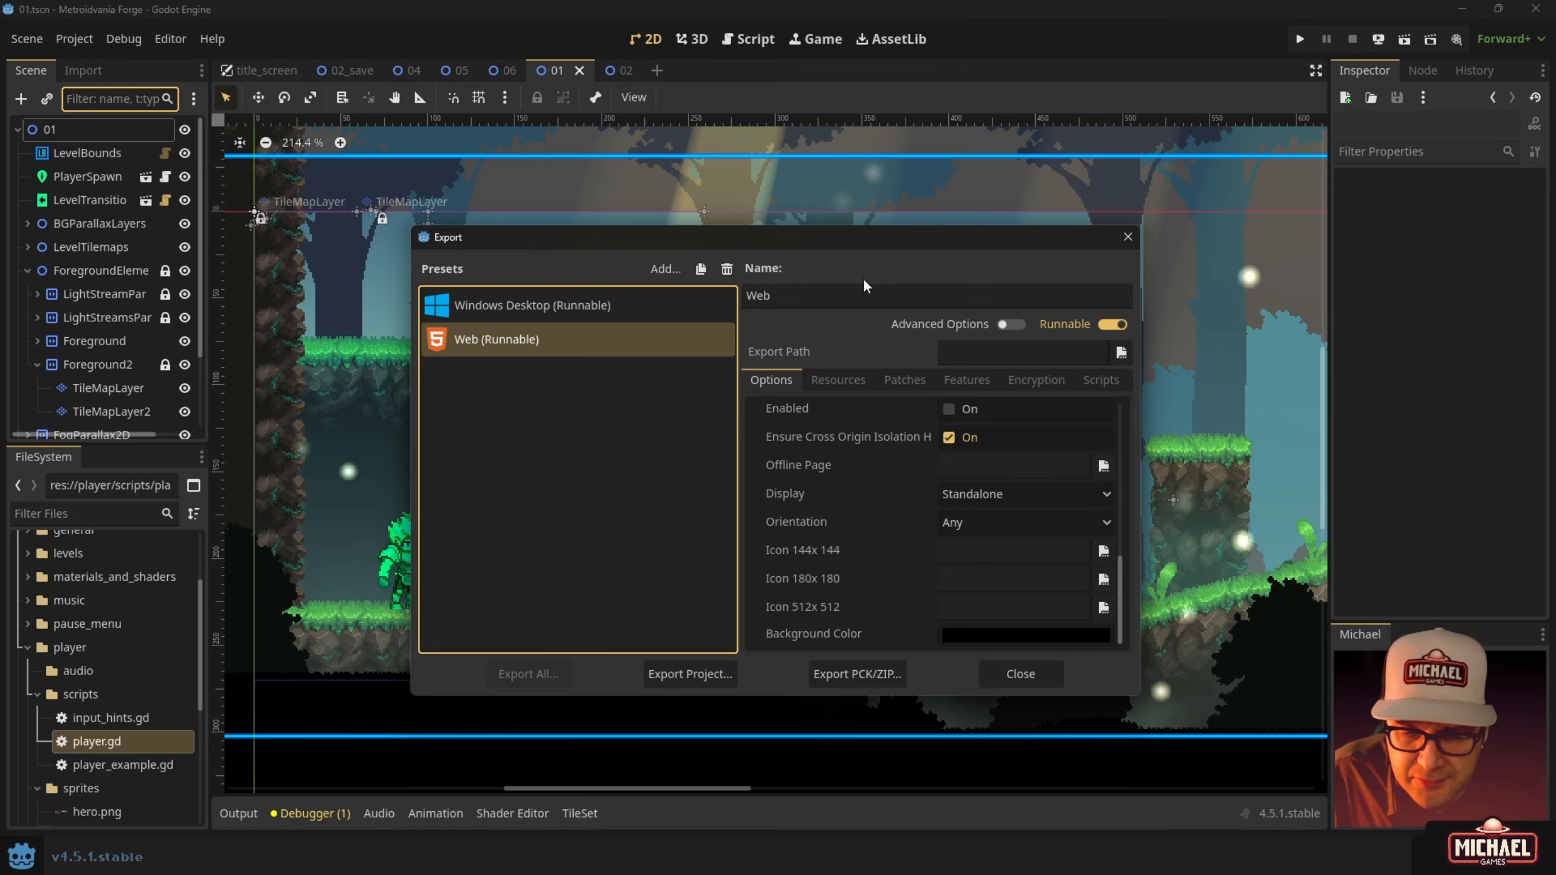
scroll(836, 481, up, 2)
scroll(836, 481, up, 4)
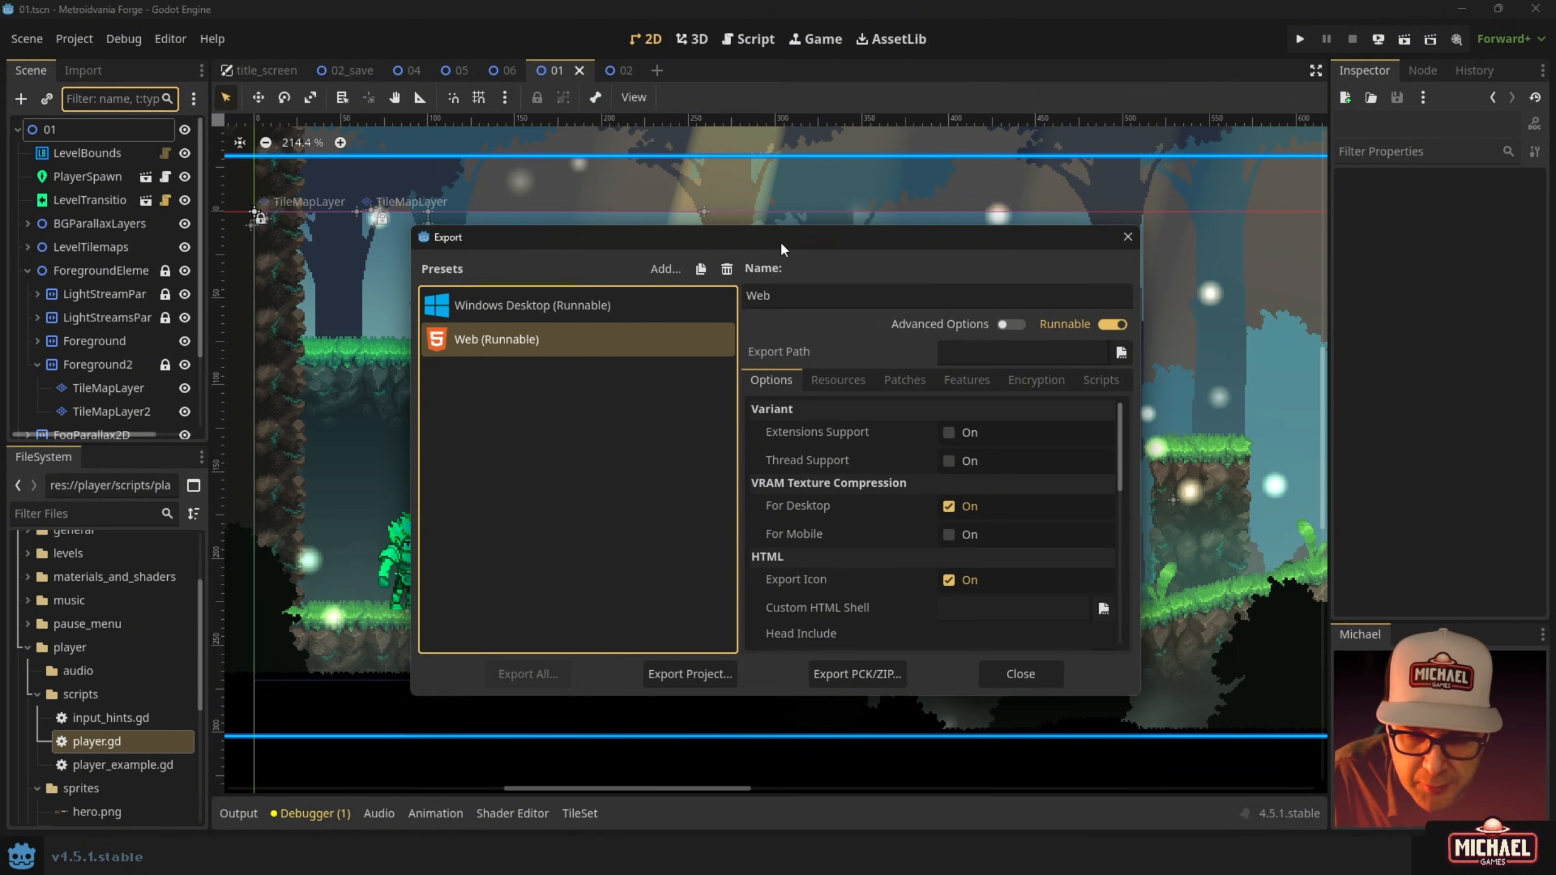
Export the Web preset as index.html into builds/web, overwriting the existing file.
click(715, 677)
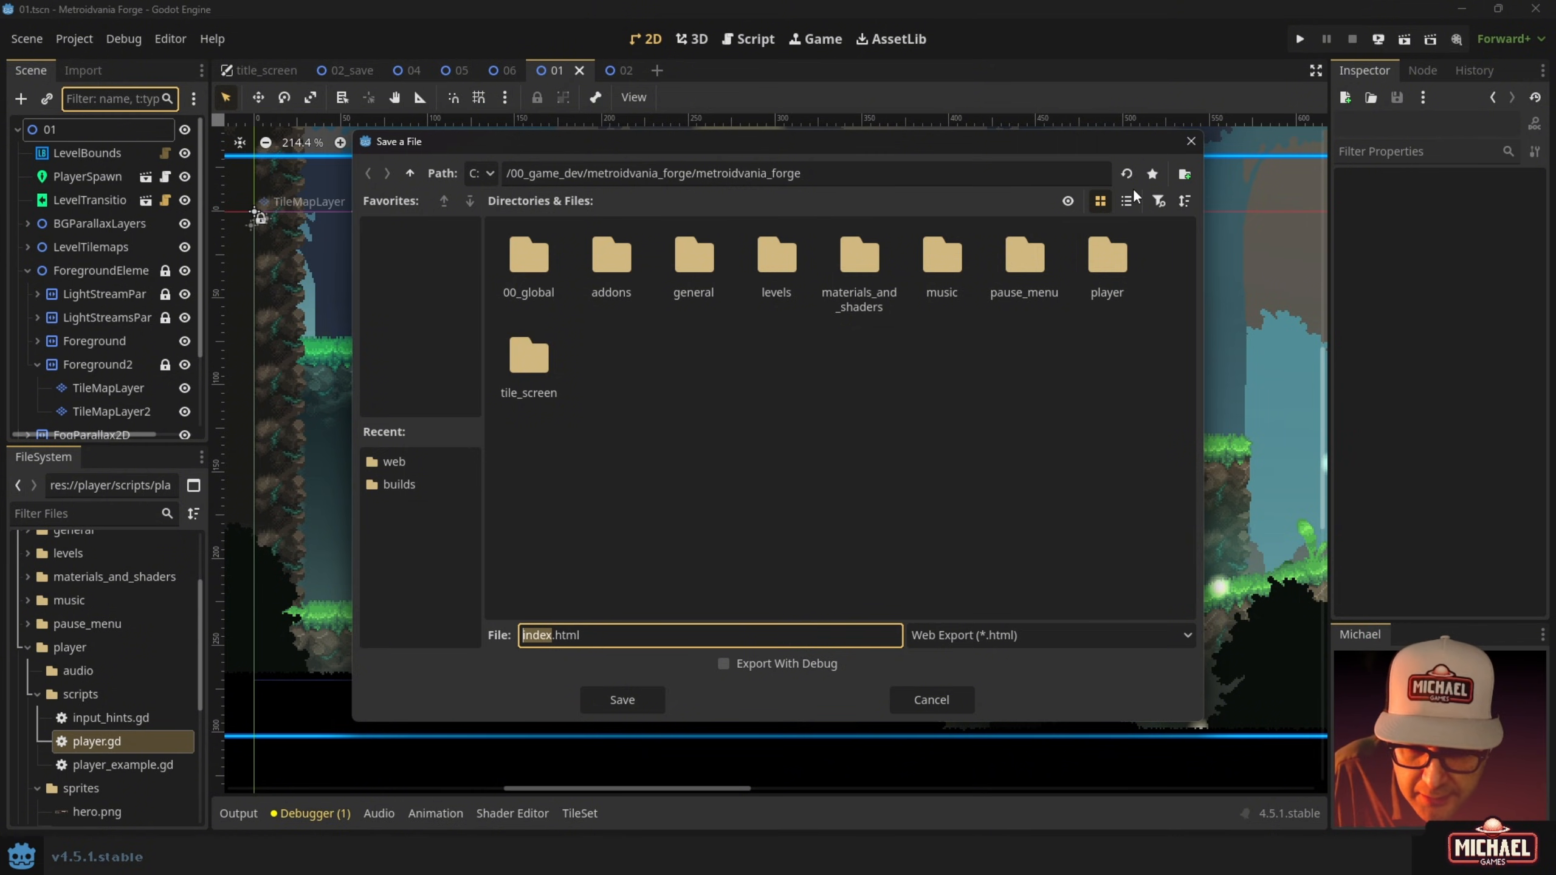
click(409, 173)
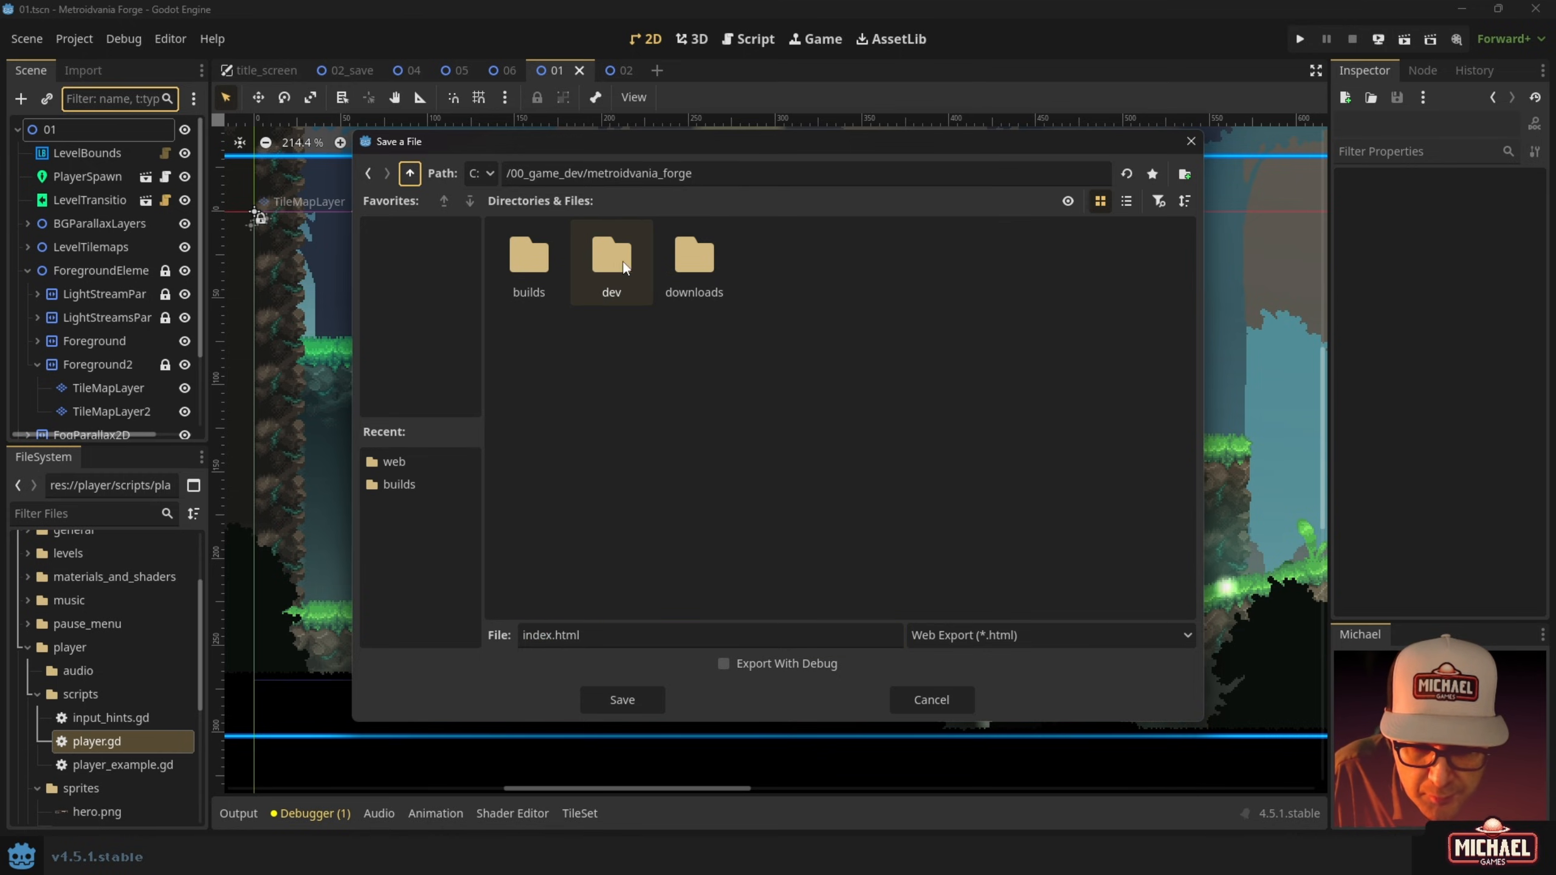
double_click(545, 259)
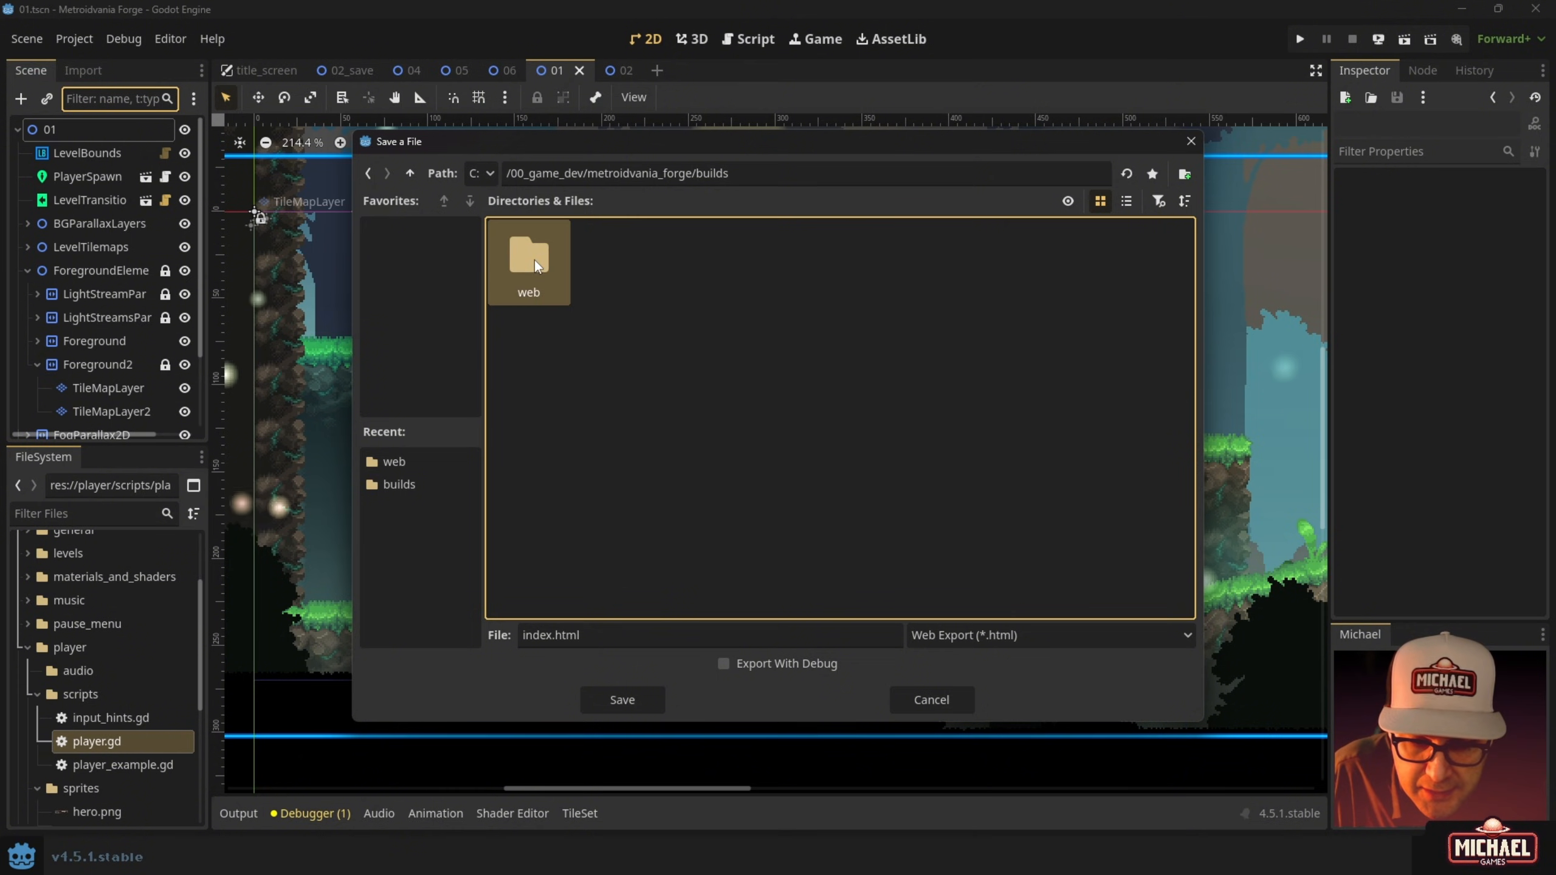
double_click(535, 261)
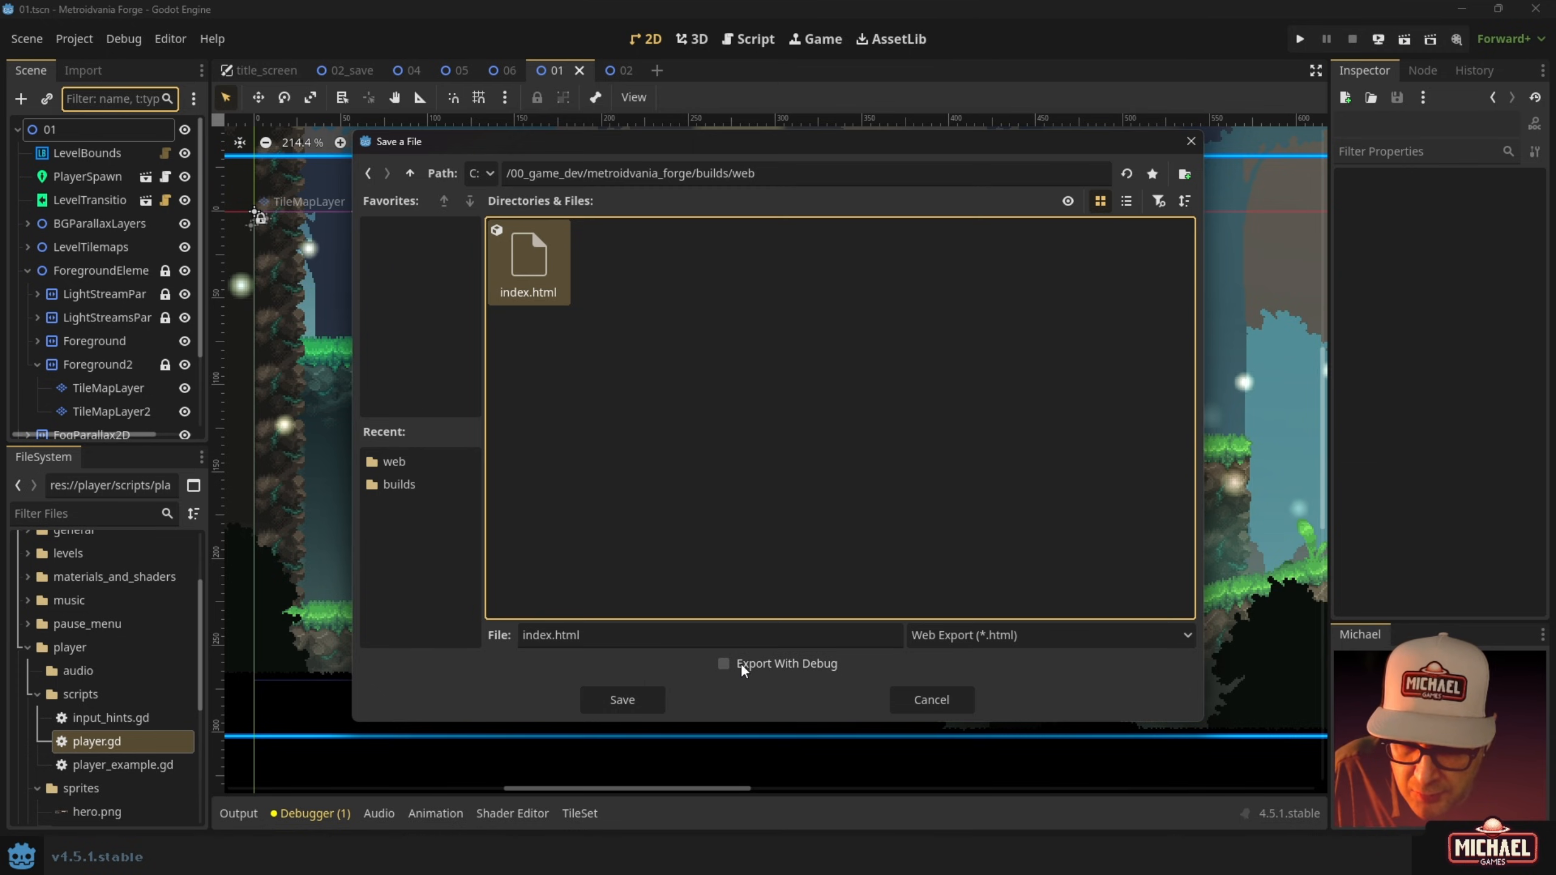
click(651, 696)
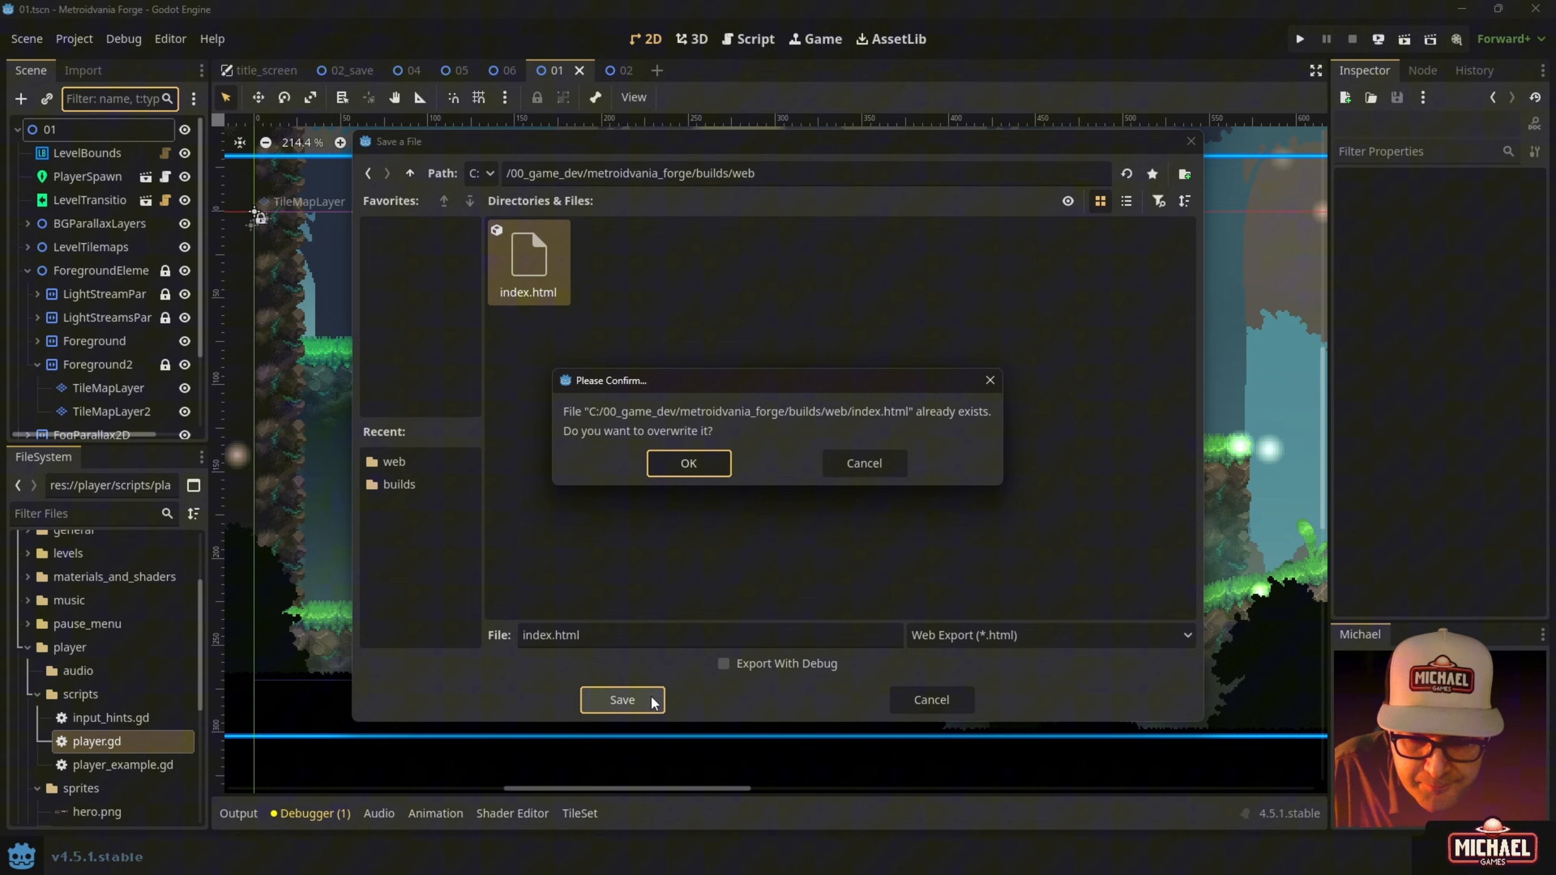
click(680, 463)
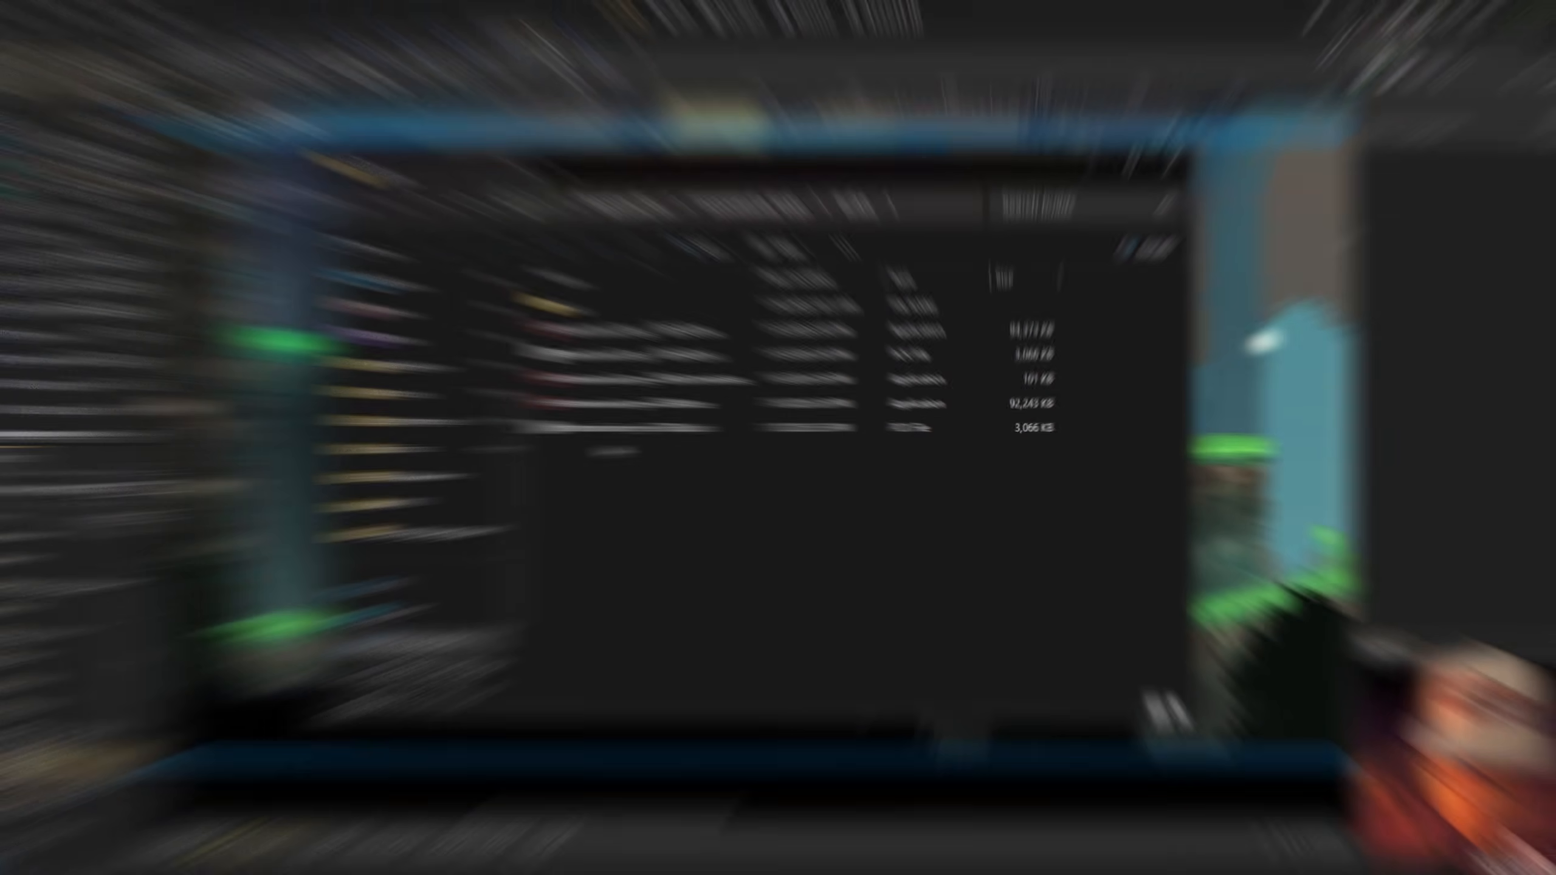
Open builds/web and check the exported files, including the index.html and index.pck sizes.
click(580, 316)
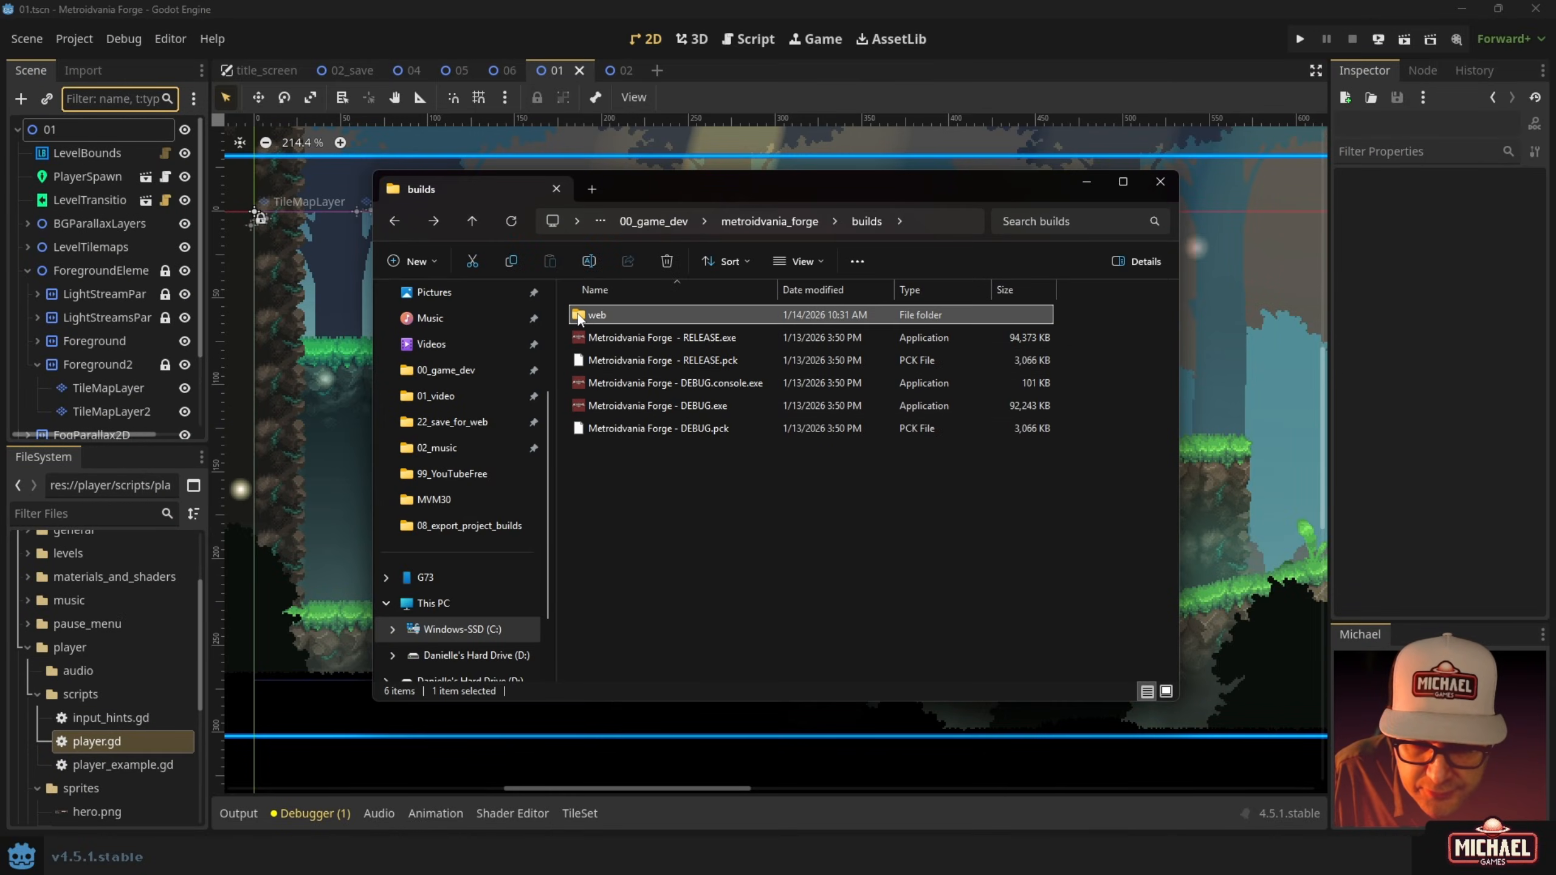
double_click(579, 316)
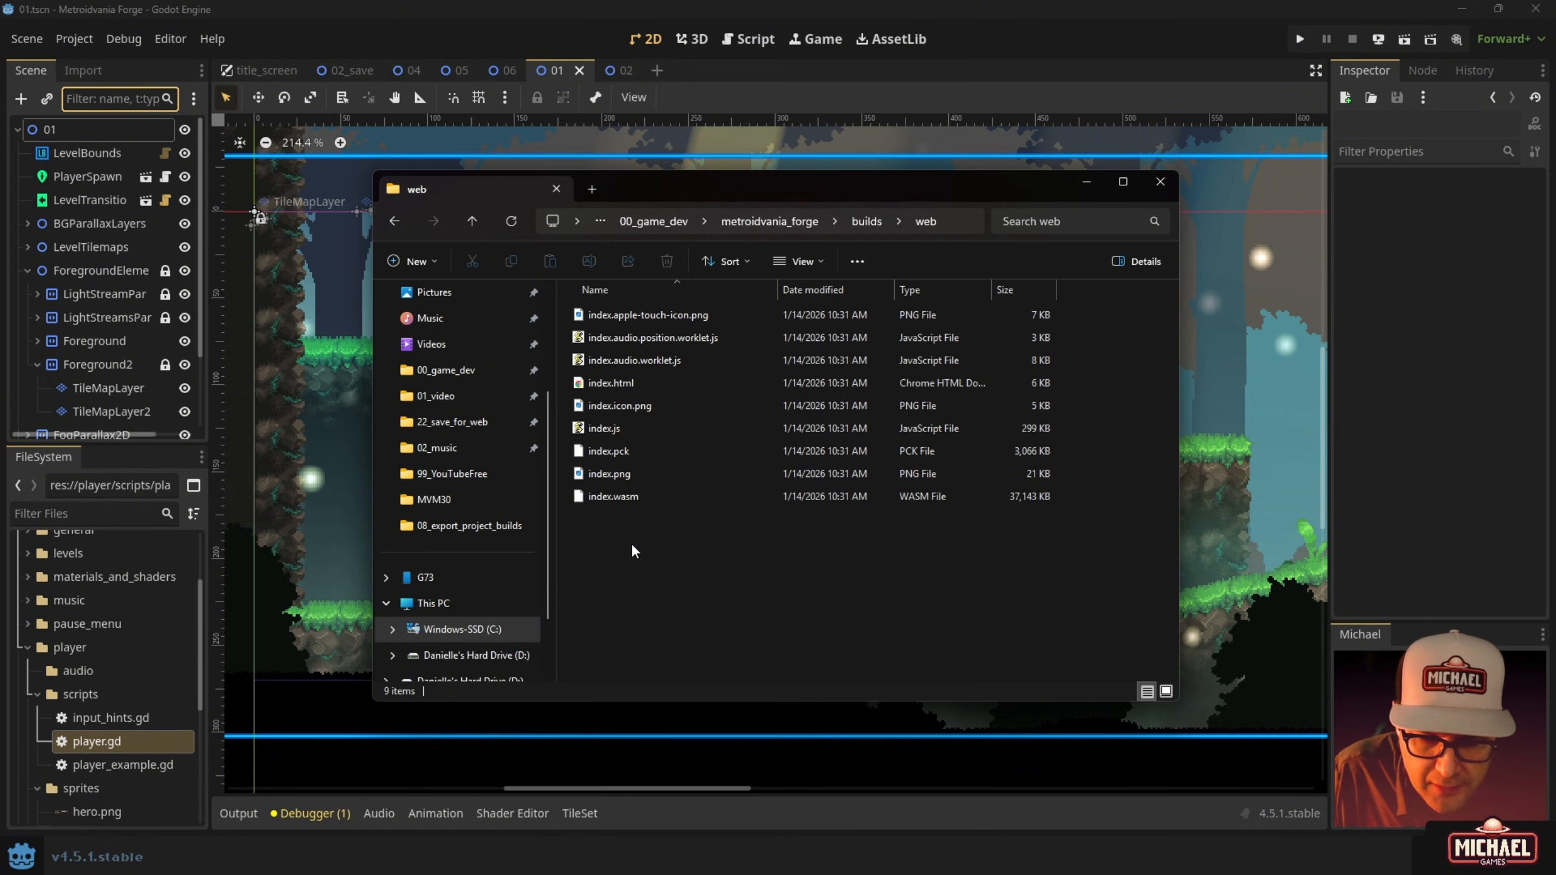
drag(638, 557, 619, 497)
click(638, 384)
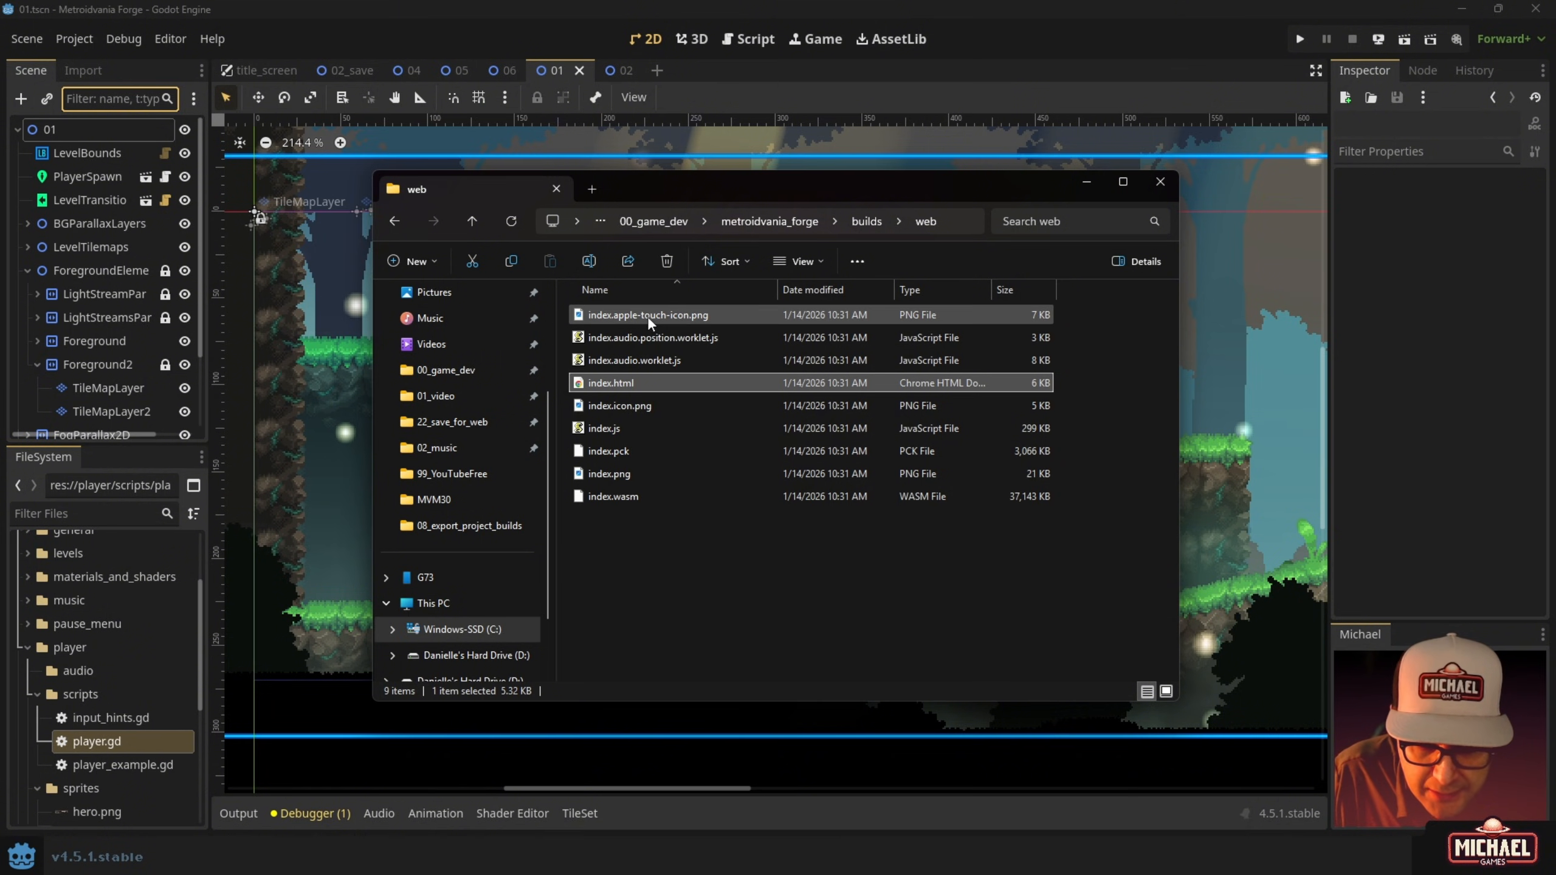
click(604, 452)
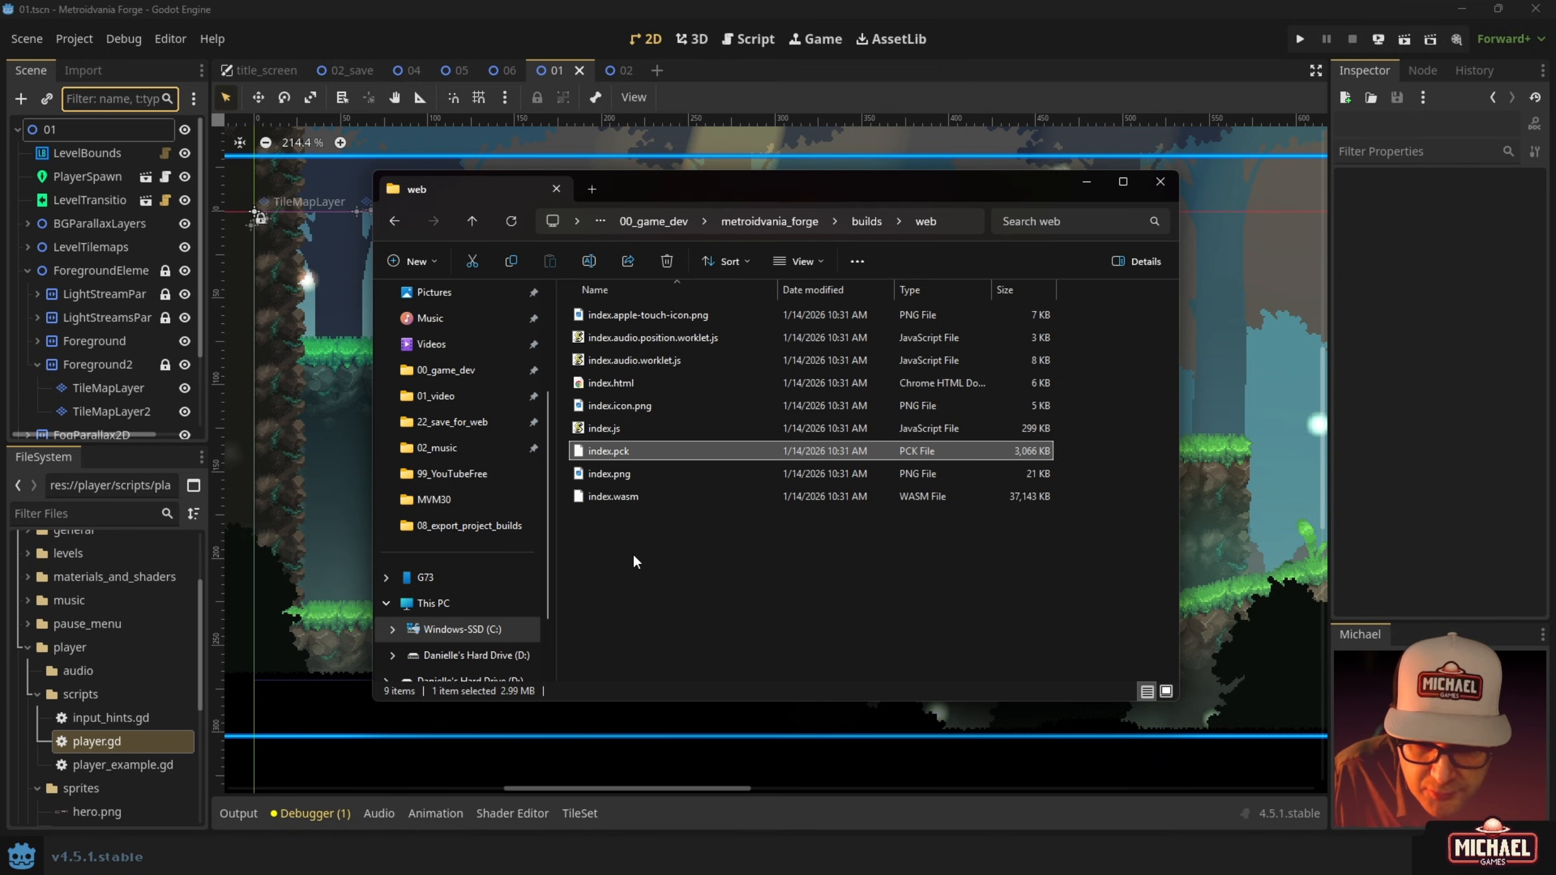
Back in builds, view the web folder's size in its Properties.
click(873, 224)
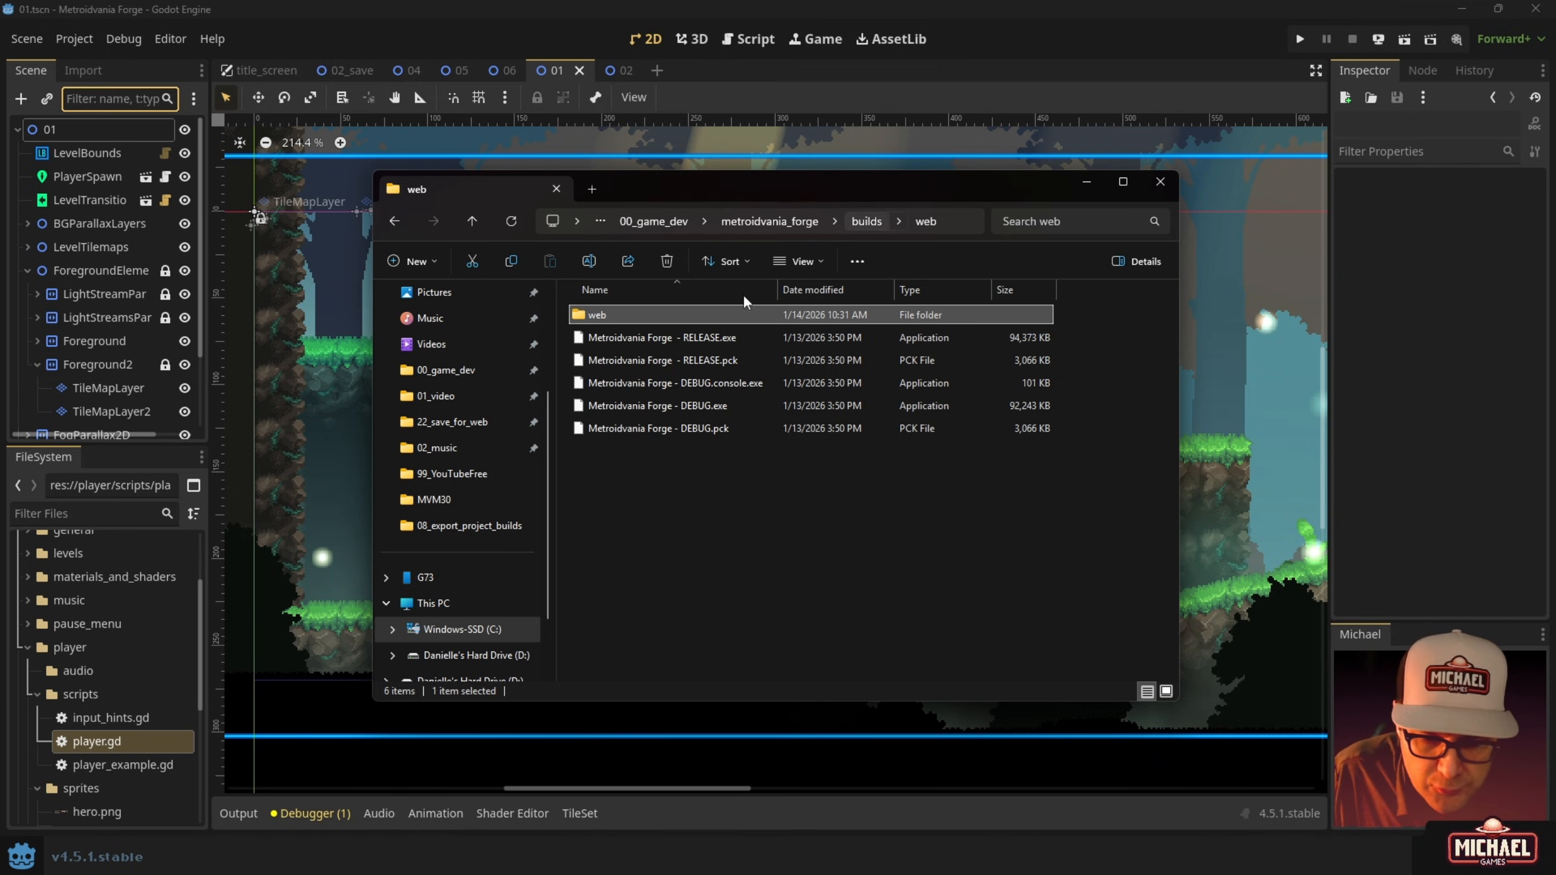
right_click(596, 314)
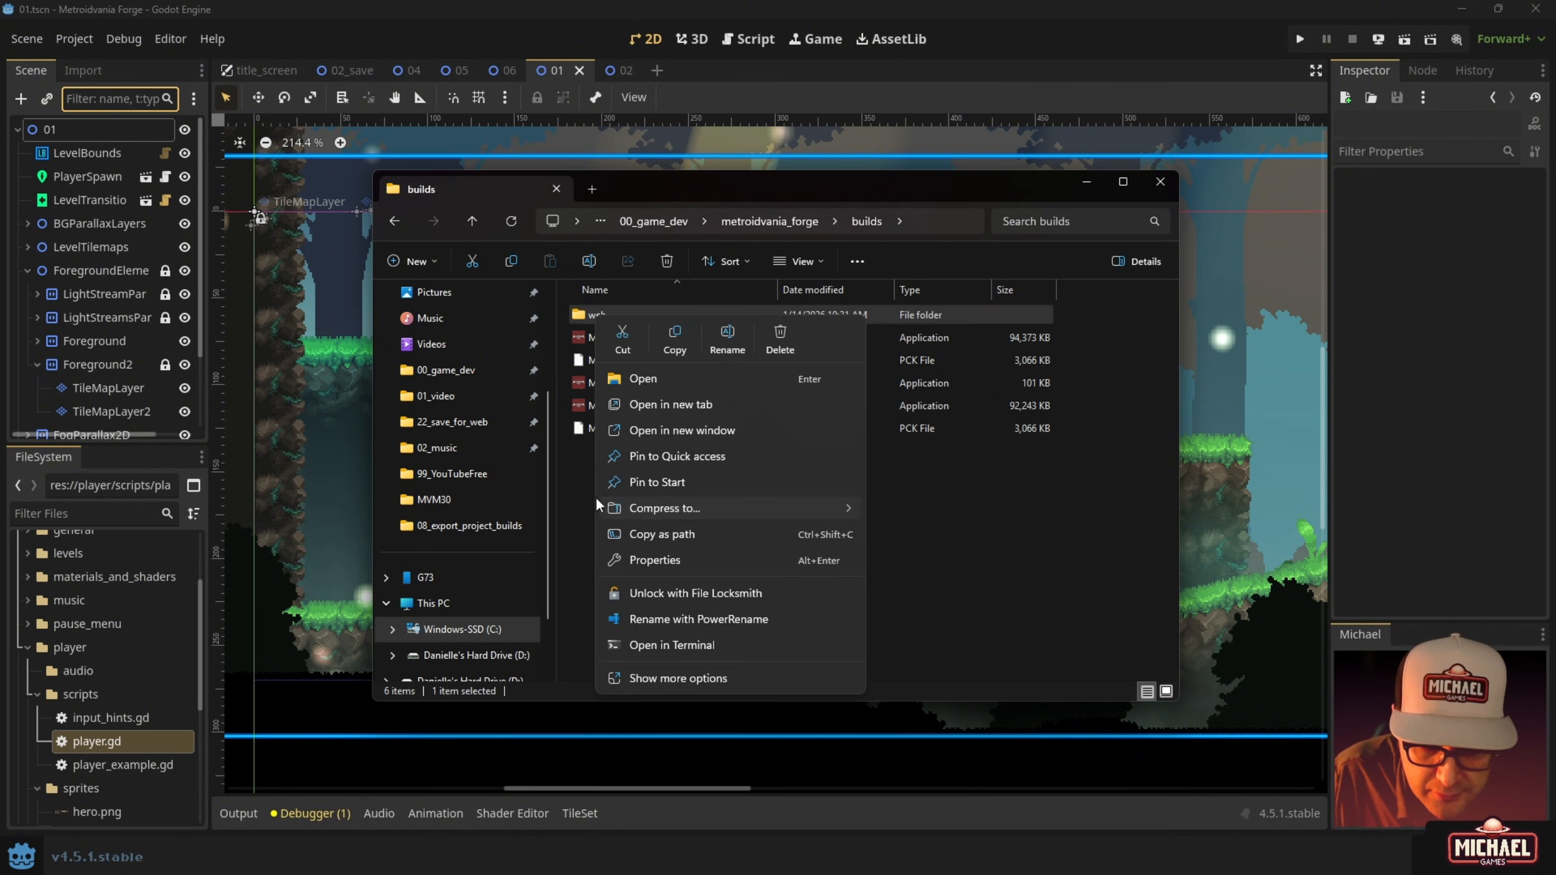
click(638, 561)
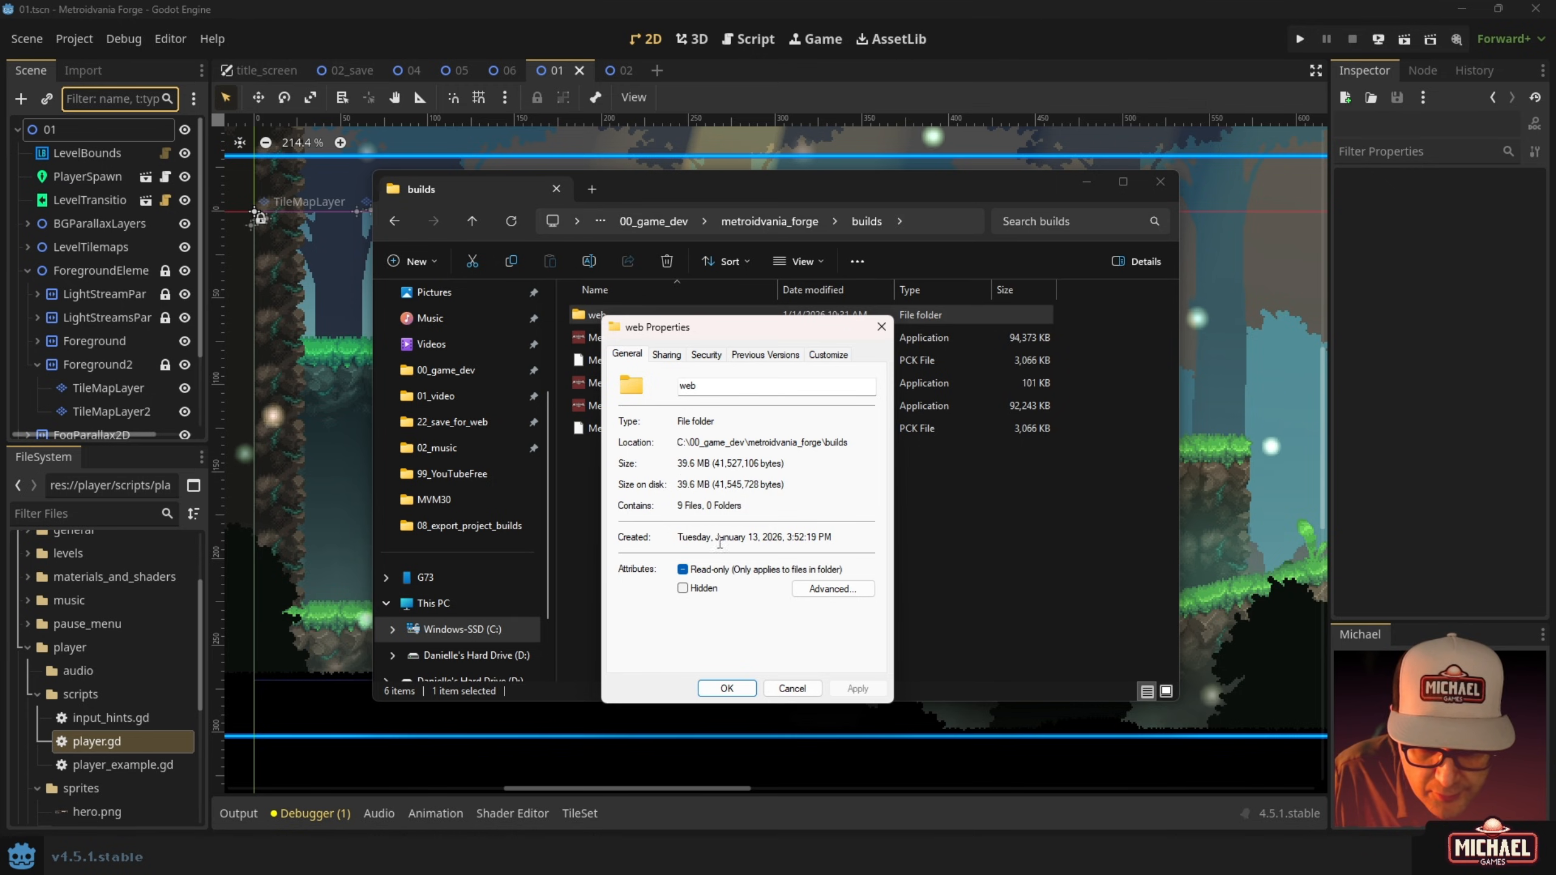
click(791, 689)
click(630, 468)
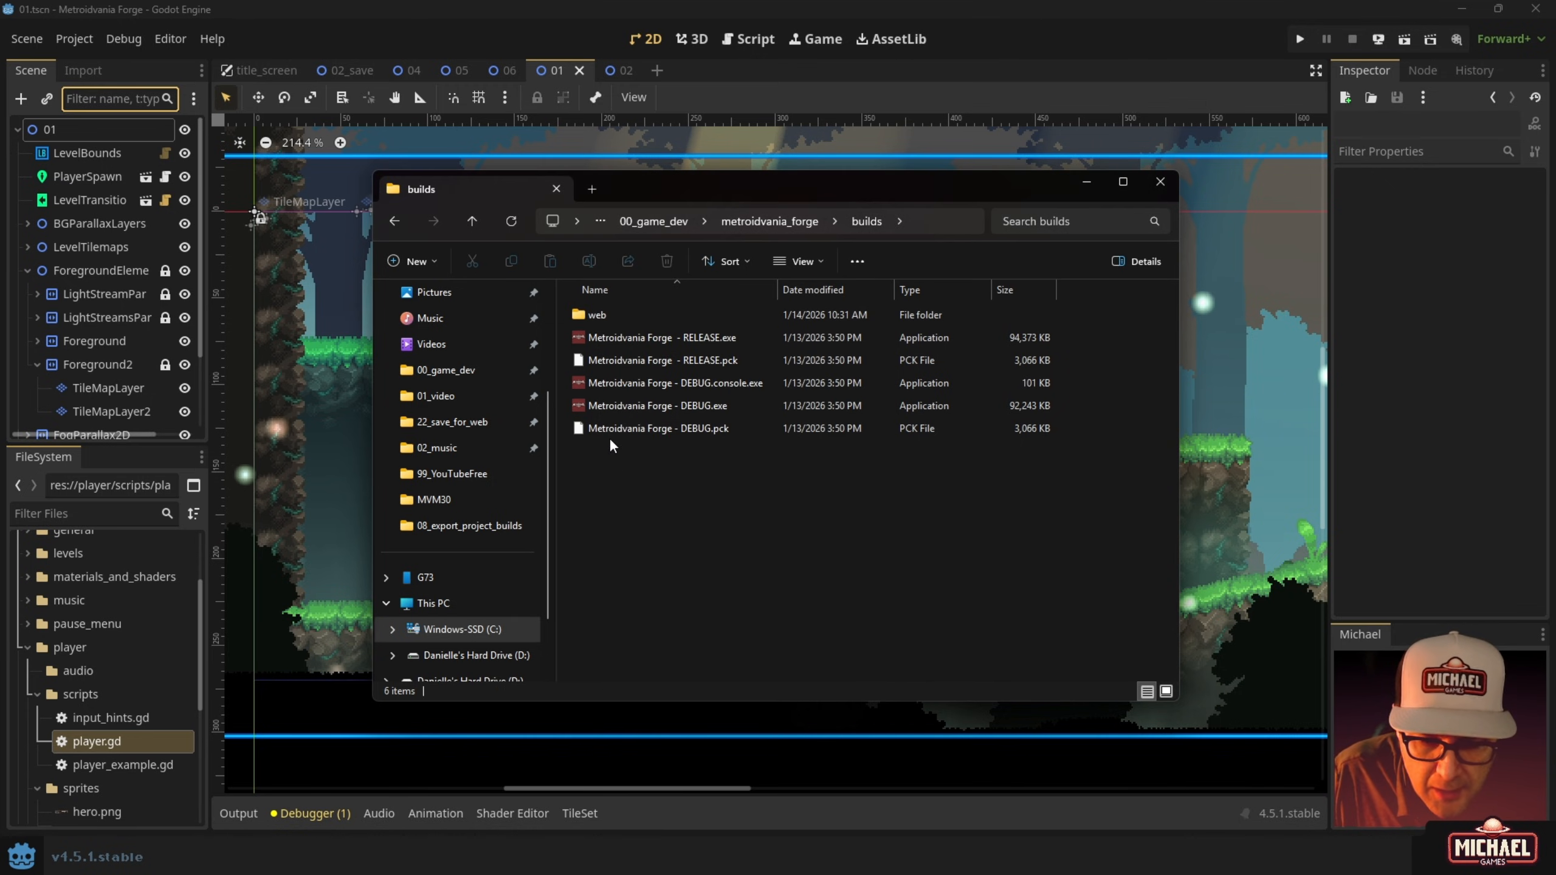
Compress the web folder into web.zip in the builds folder.
right_click(592, 316)
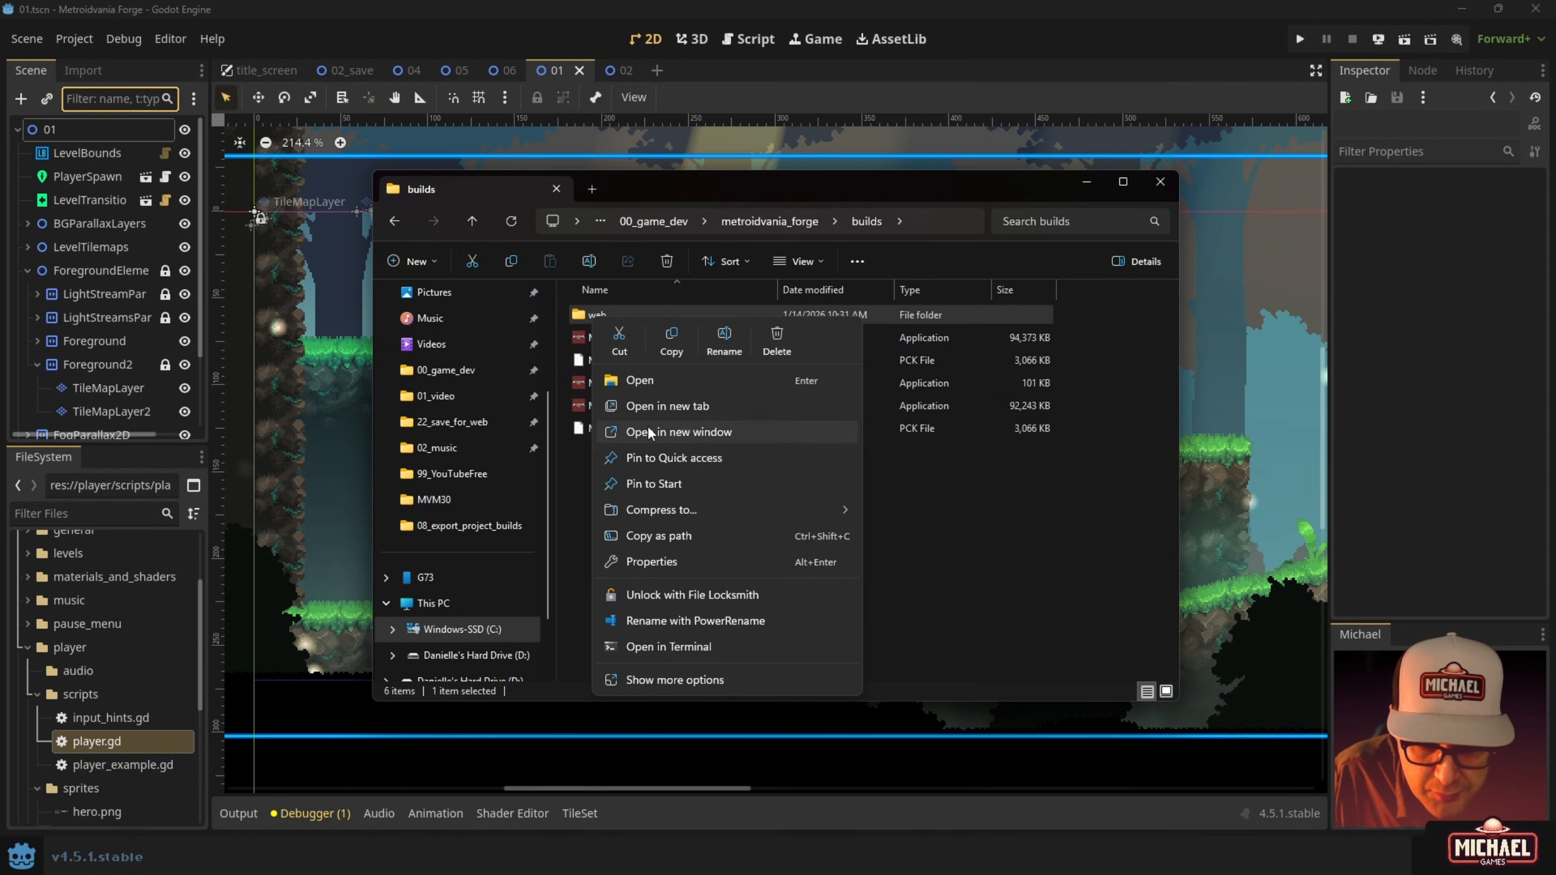
mouse_move(687, 509)
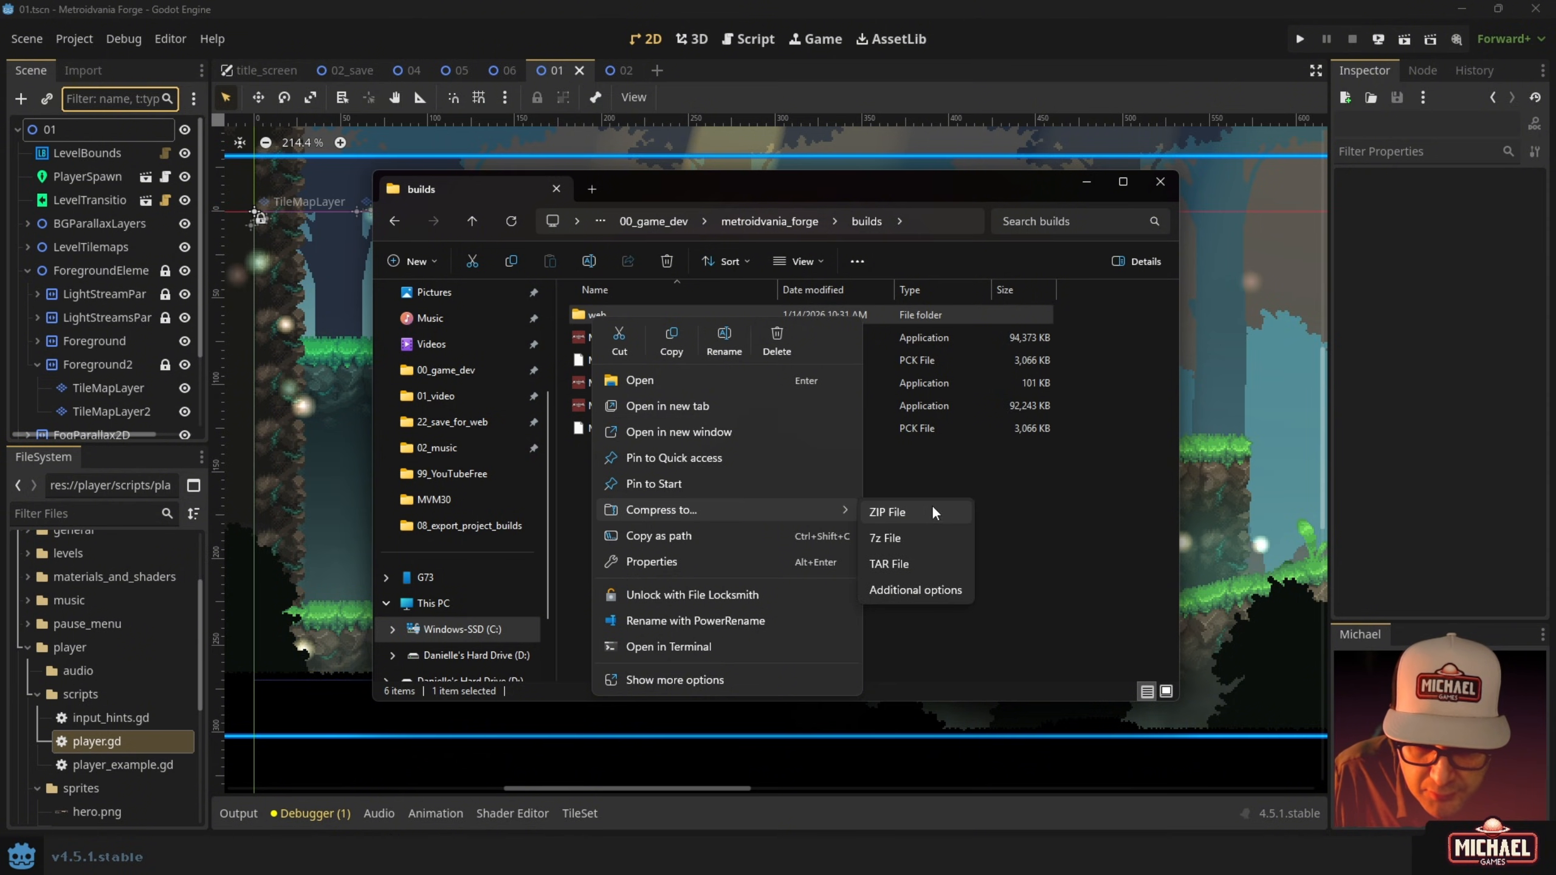
click(907, 515)
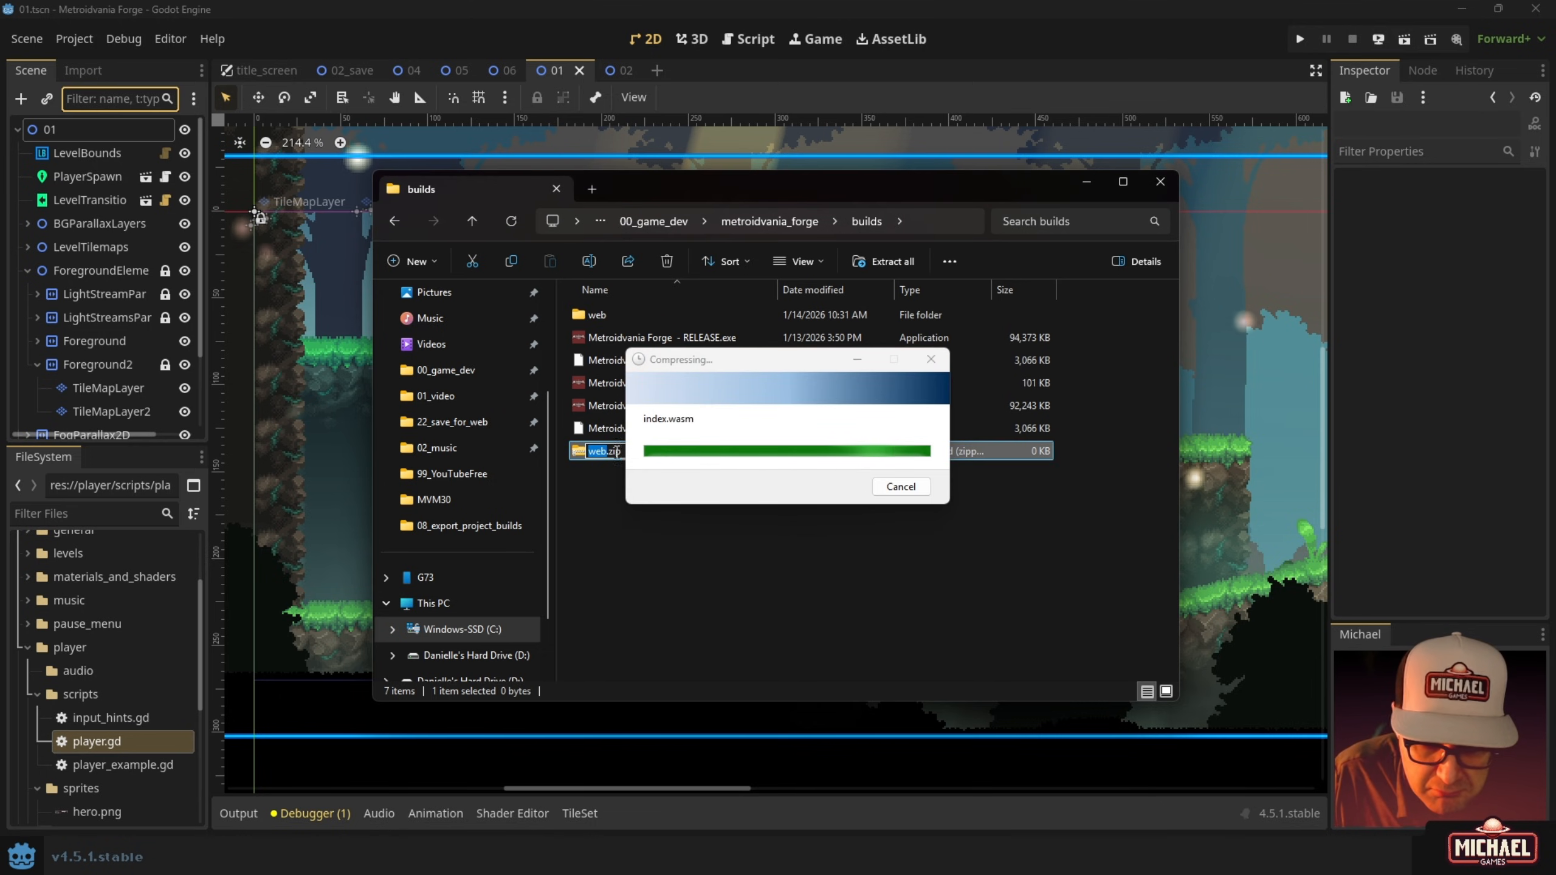
click(596, 508)
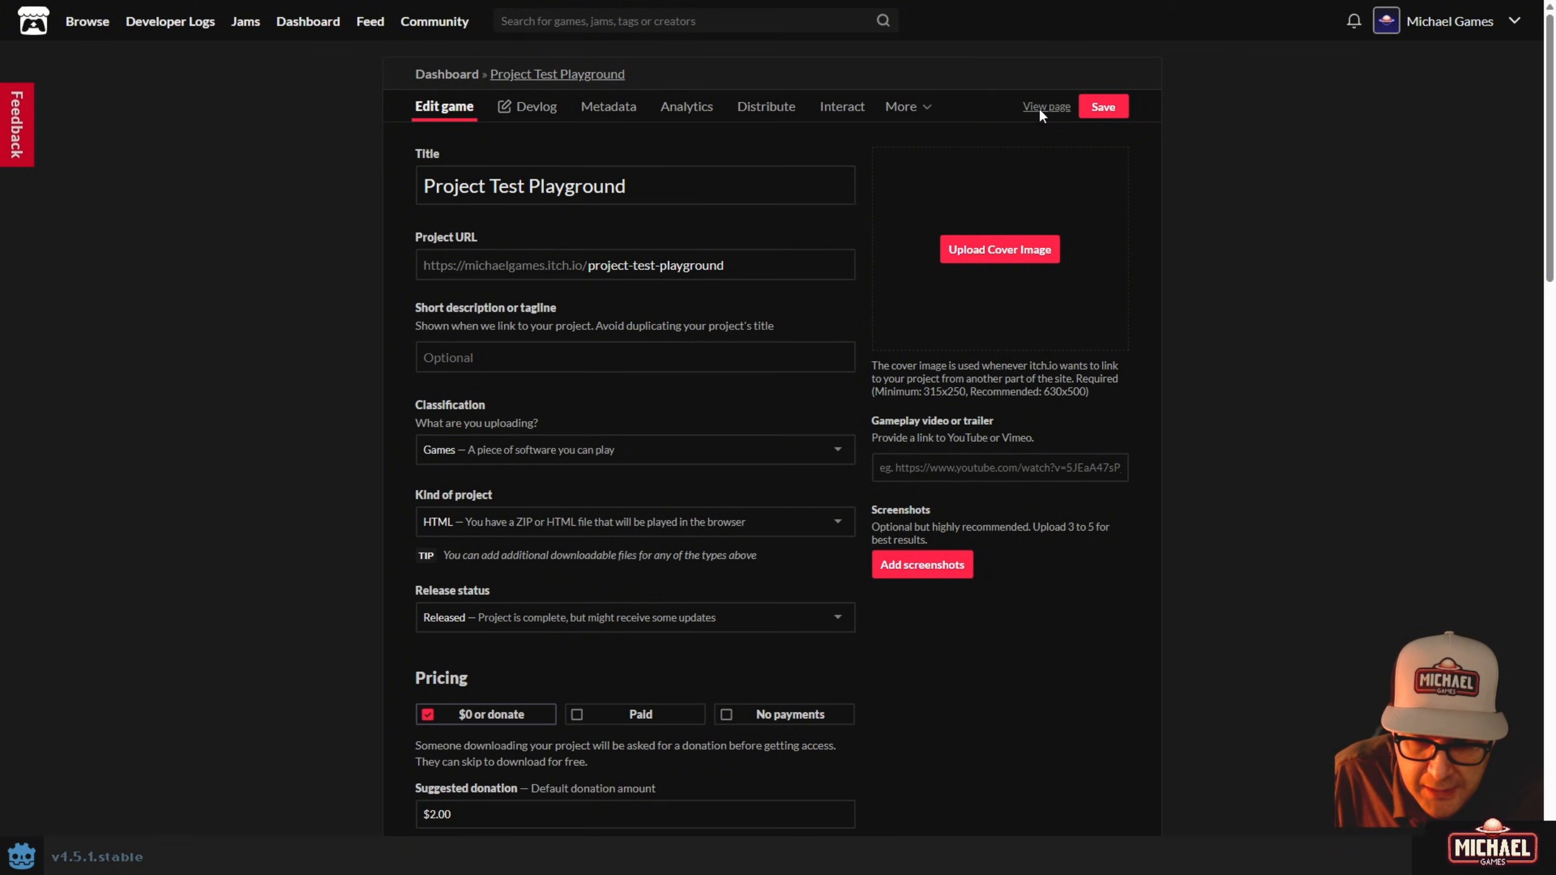
Check the game page, then keep HTML as the Kind of project and scroll to Uploads.
click(1043, 106)
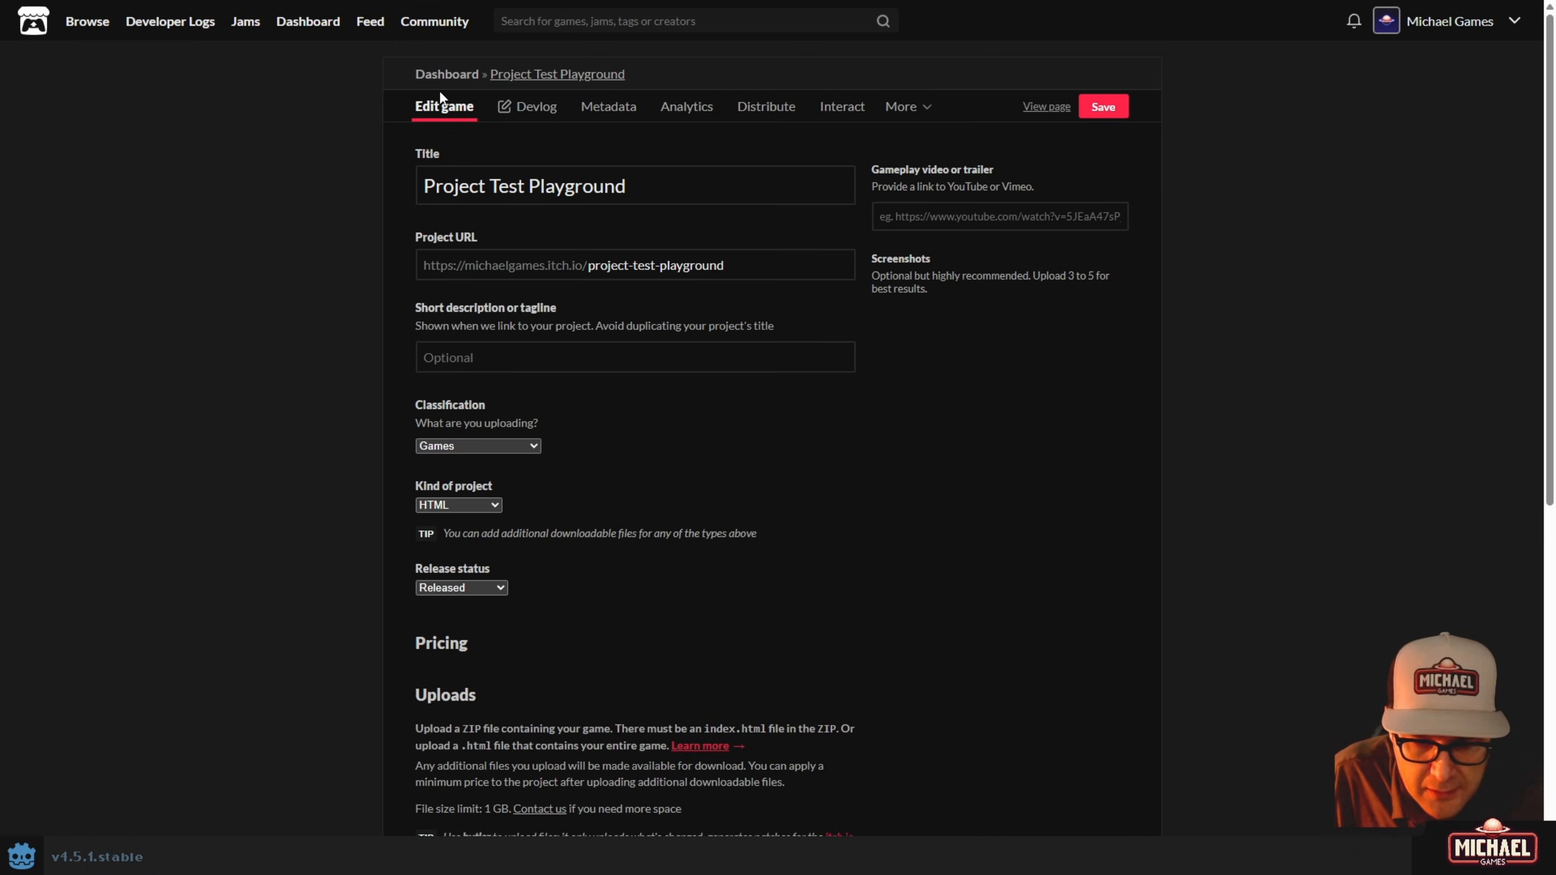
scroll(368, 315, down, 1)
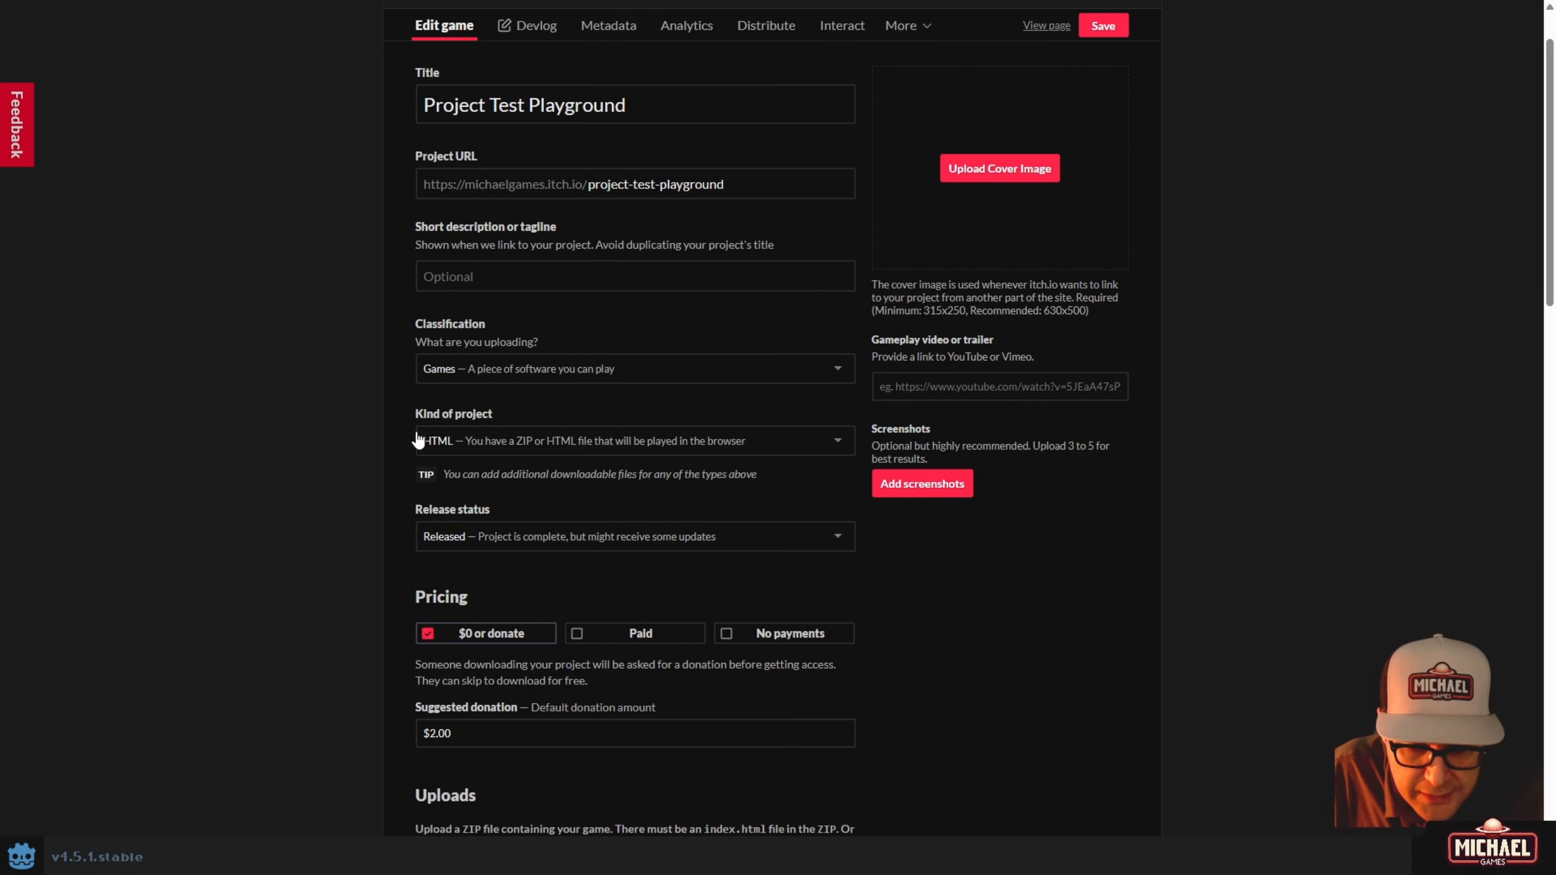
click(830, 446)
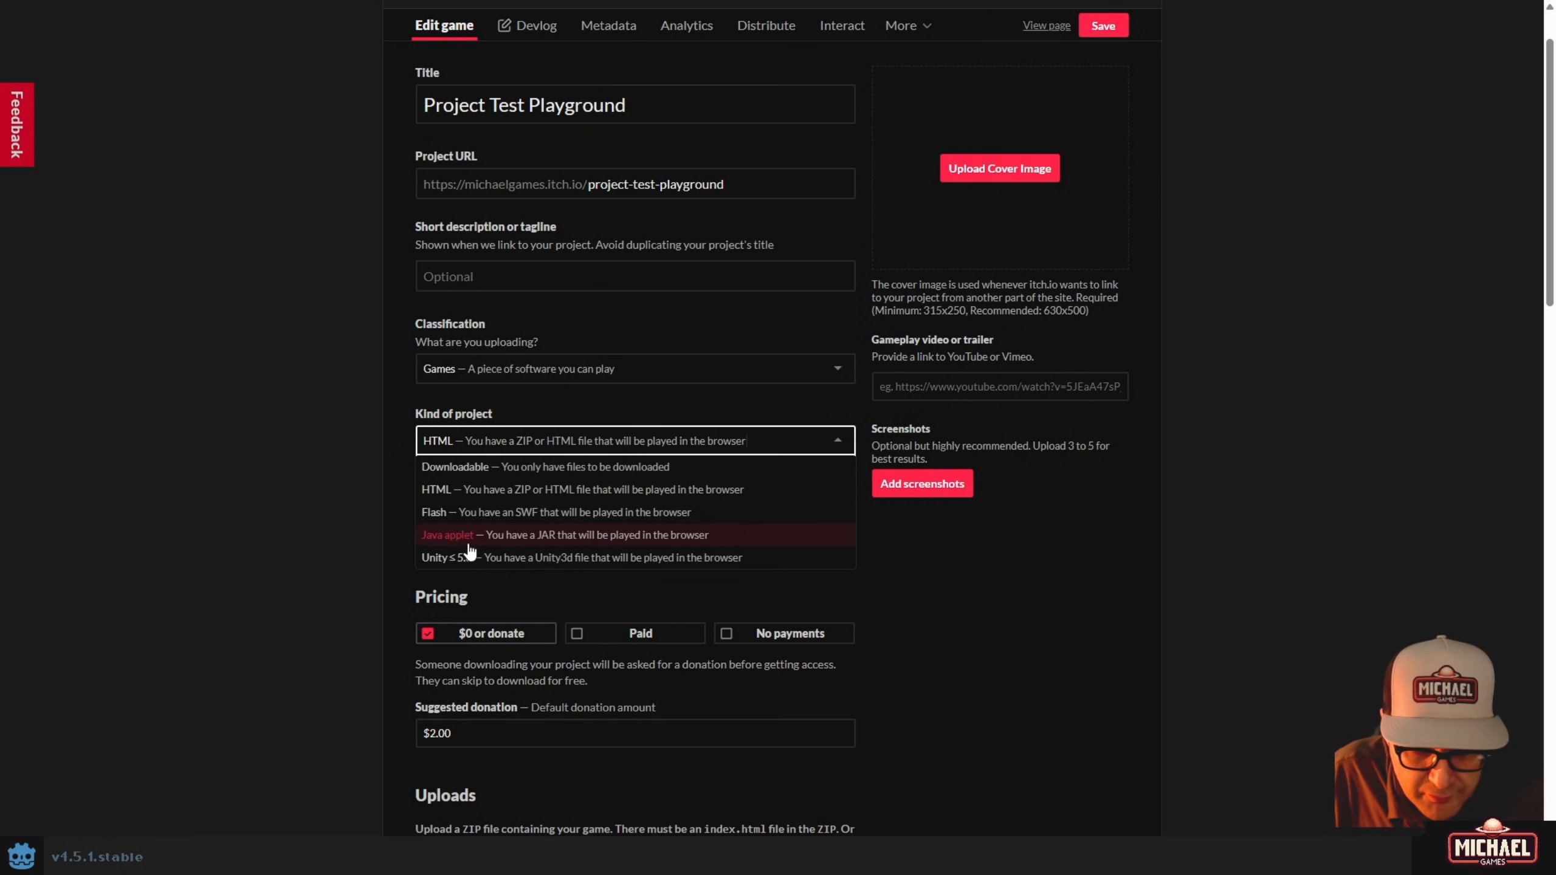
click(444, 490)
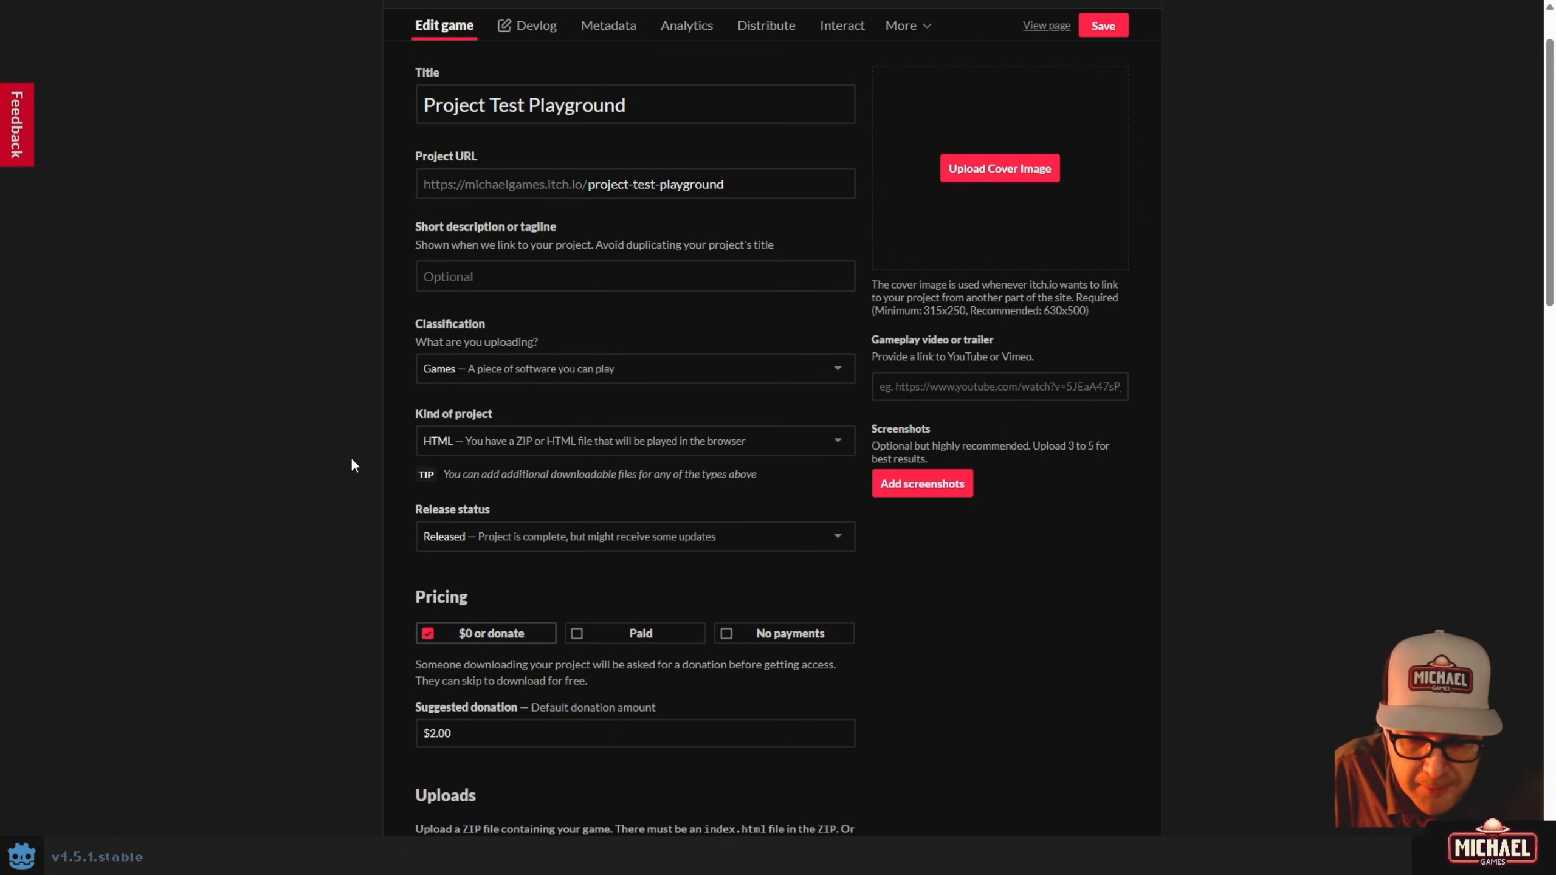
scroll(350, 460, down, 10)
scroll(351, 453, down, 3)
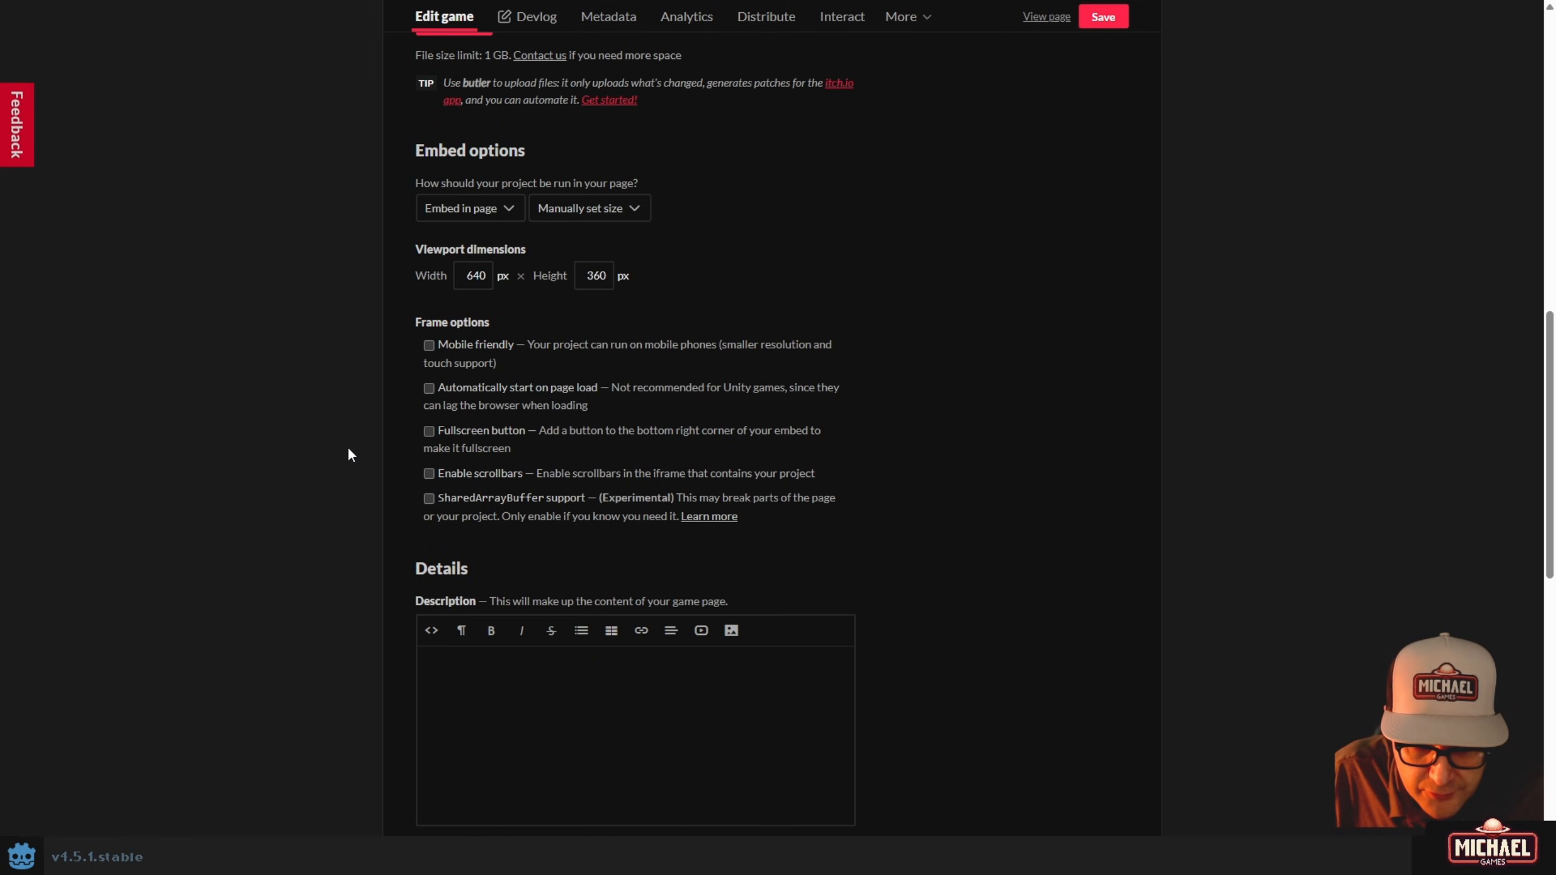
scroll(348, 447, up, 5)
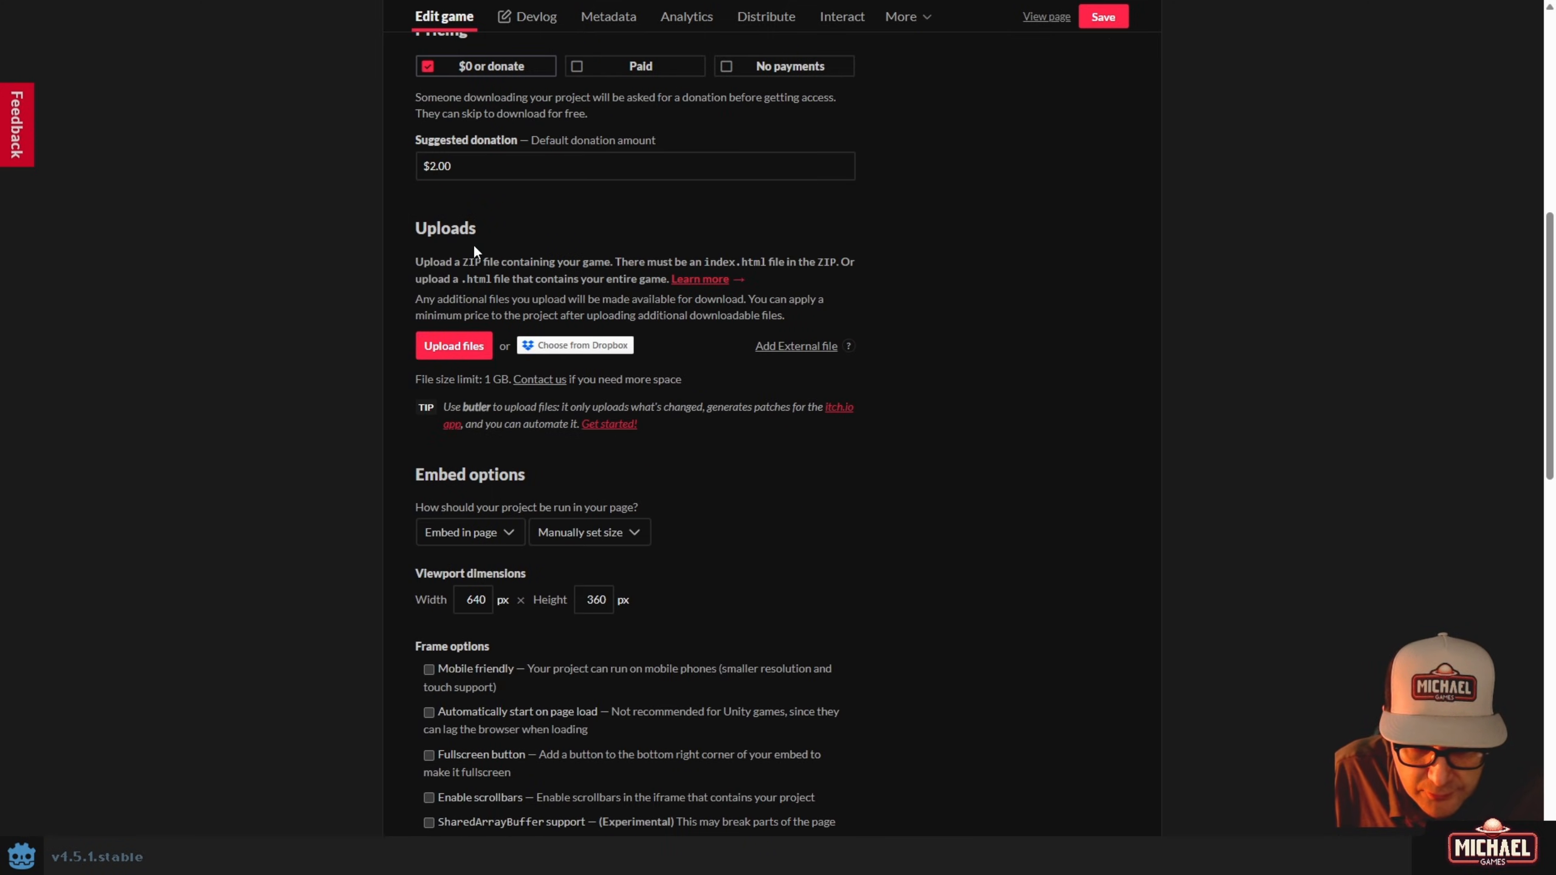
Upload web.zip, mark it as played in the browser, save, and view the game page.
click(453, 346)
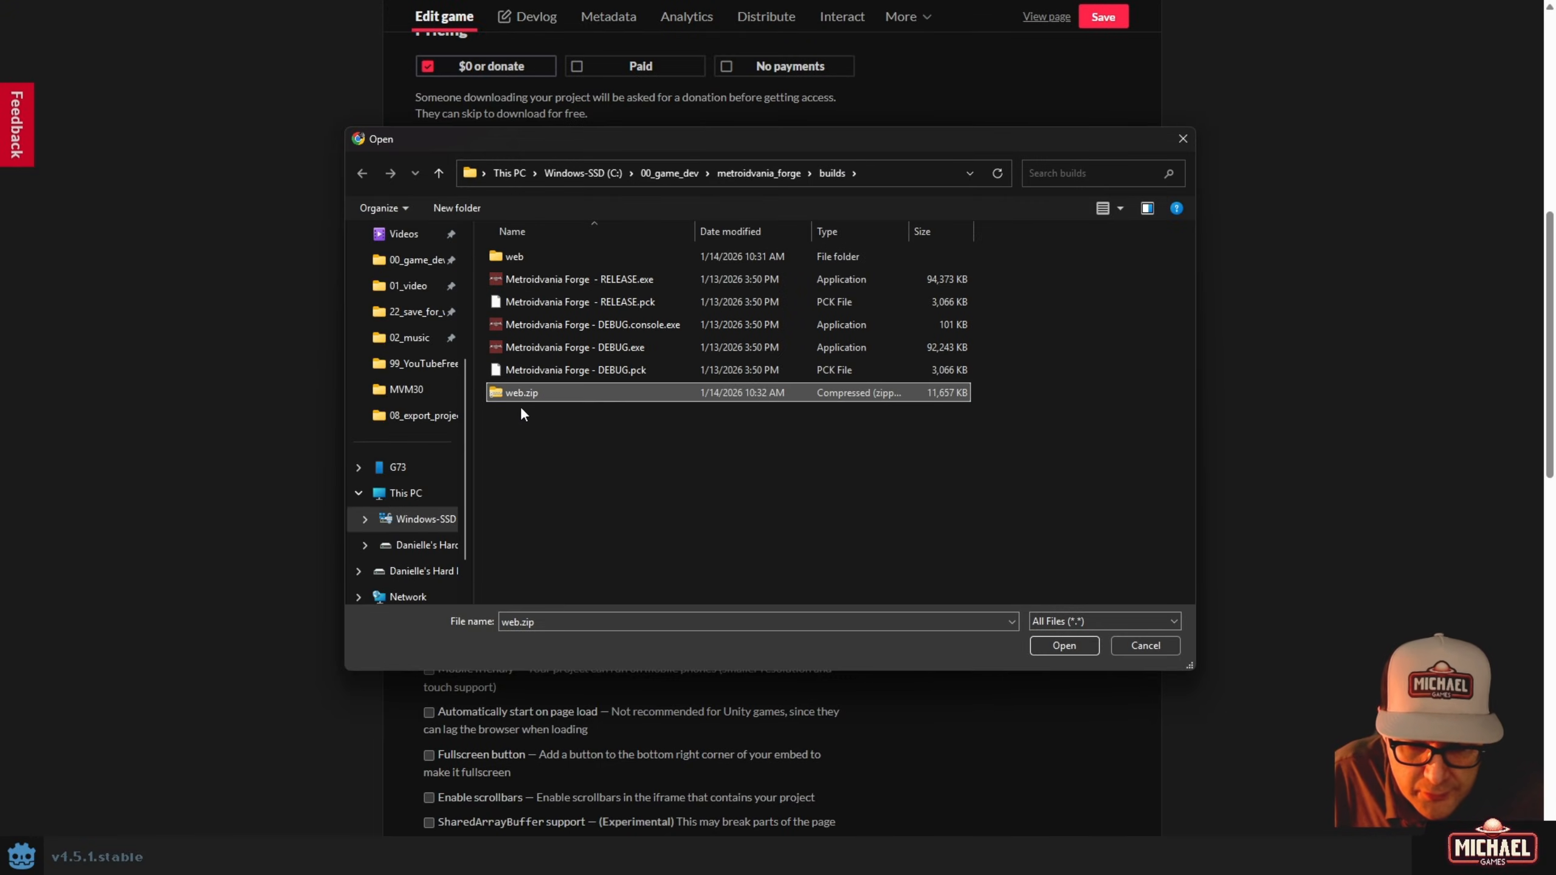
click(1064, 646)
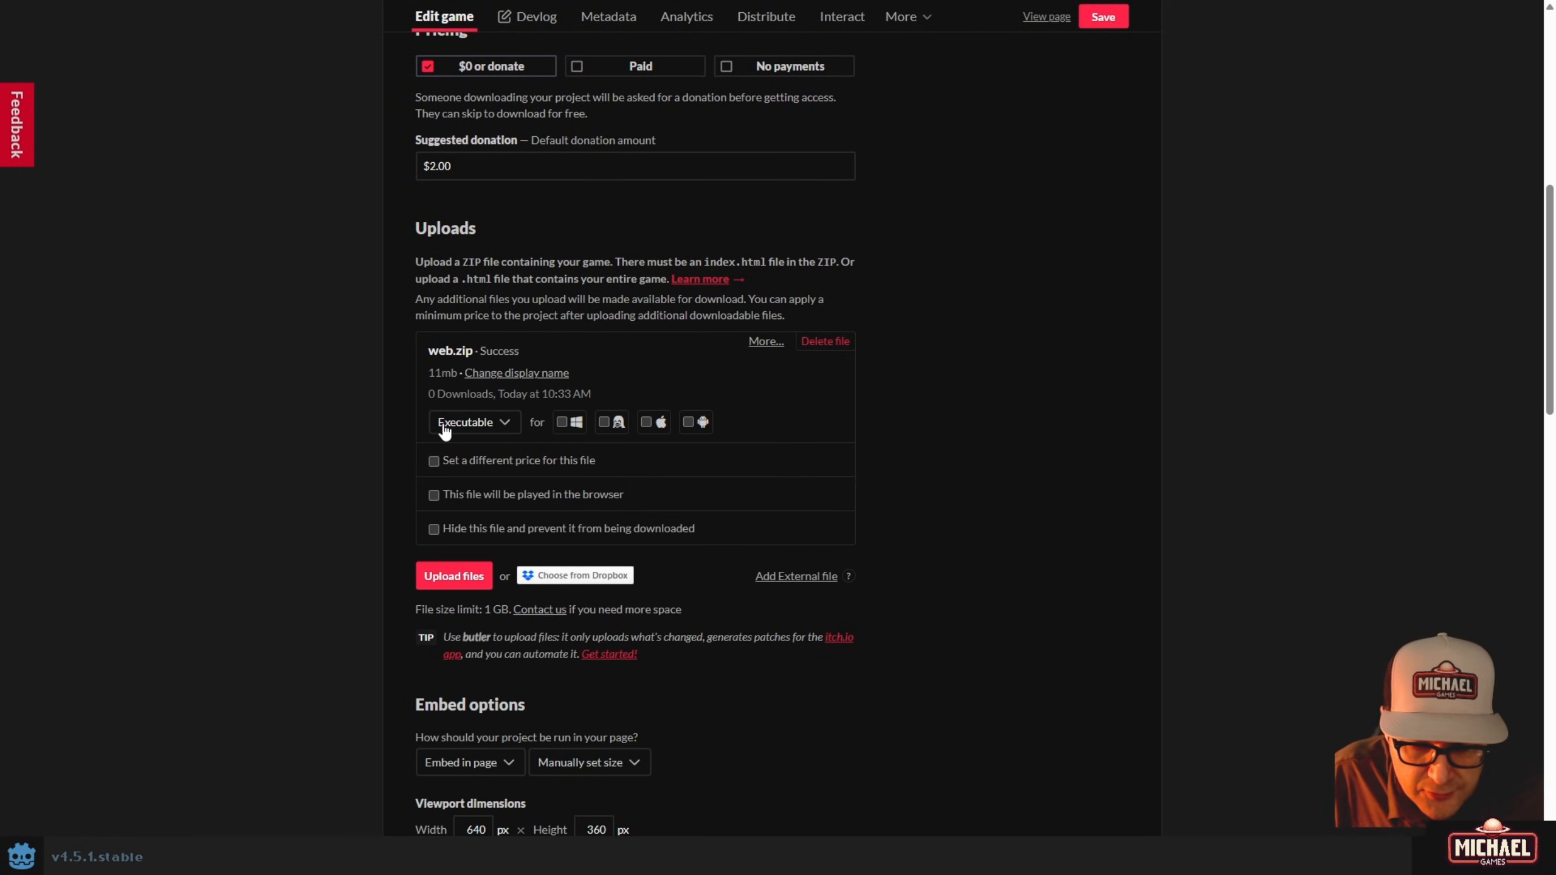
click(471, 423)
click(334, 449)
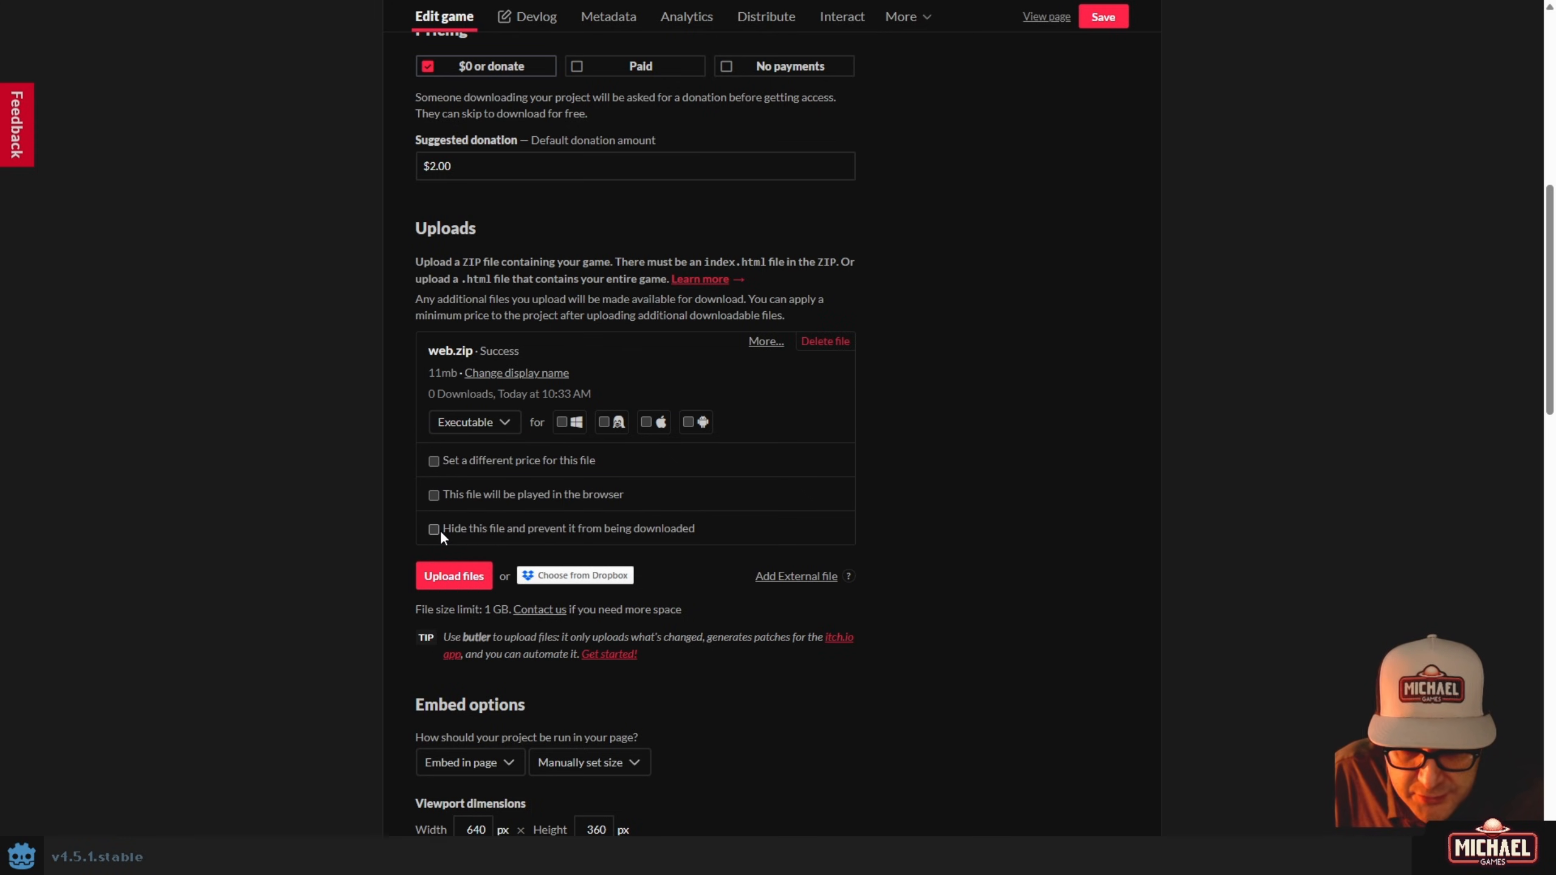
click(433, 496)
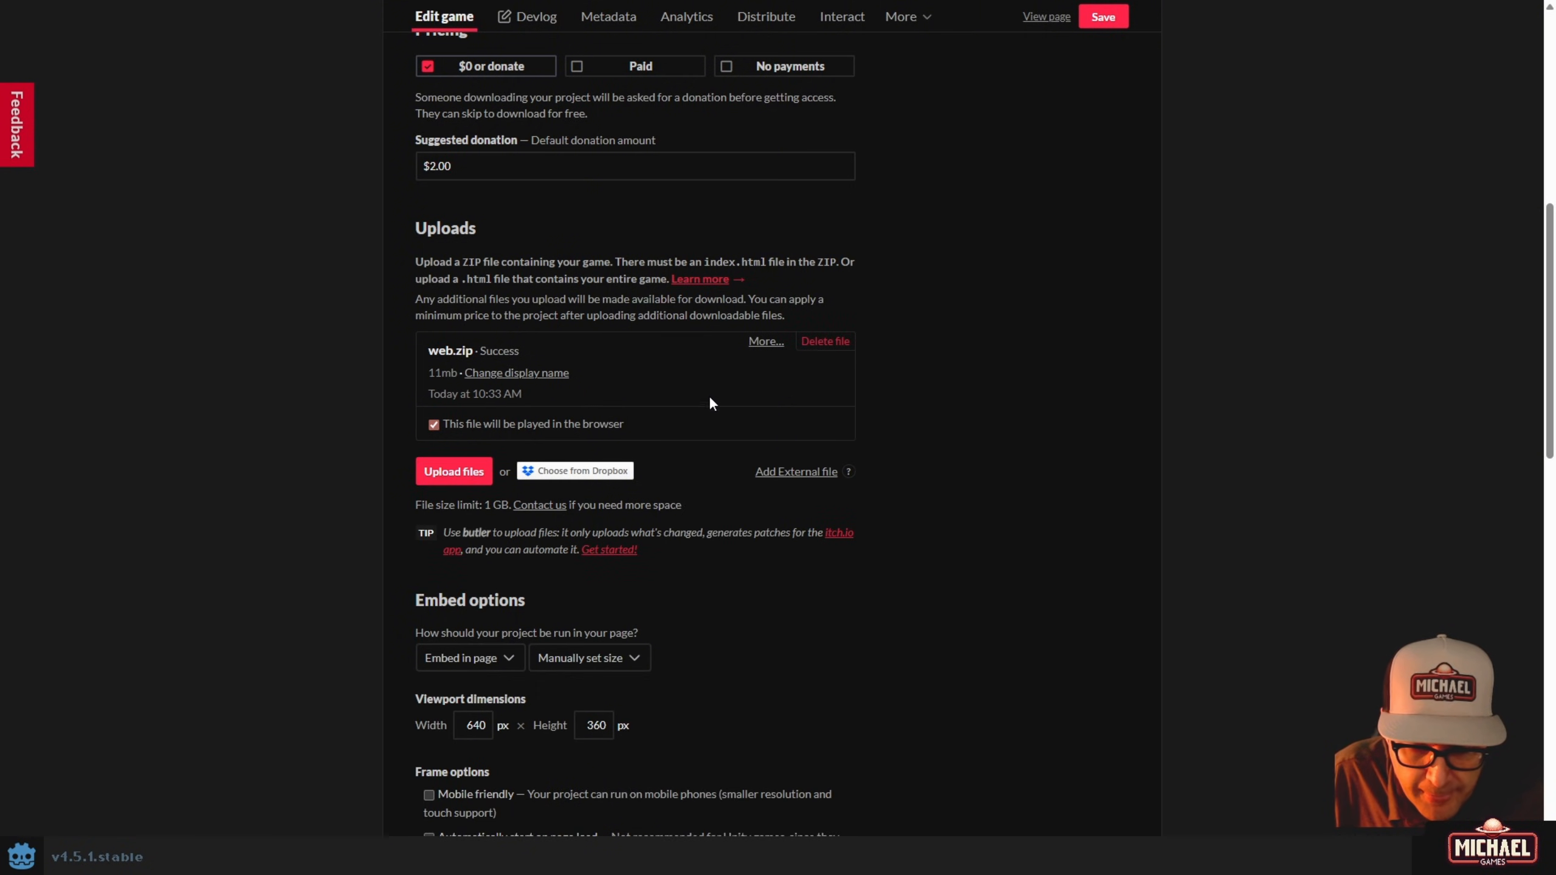
click(1100, 24)
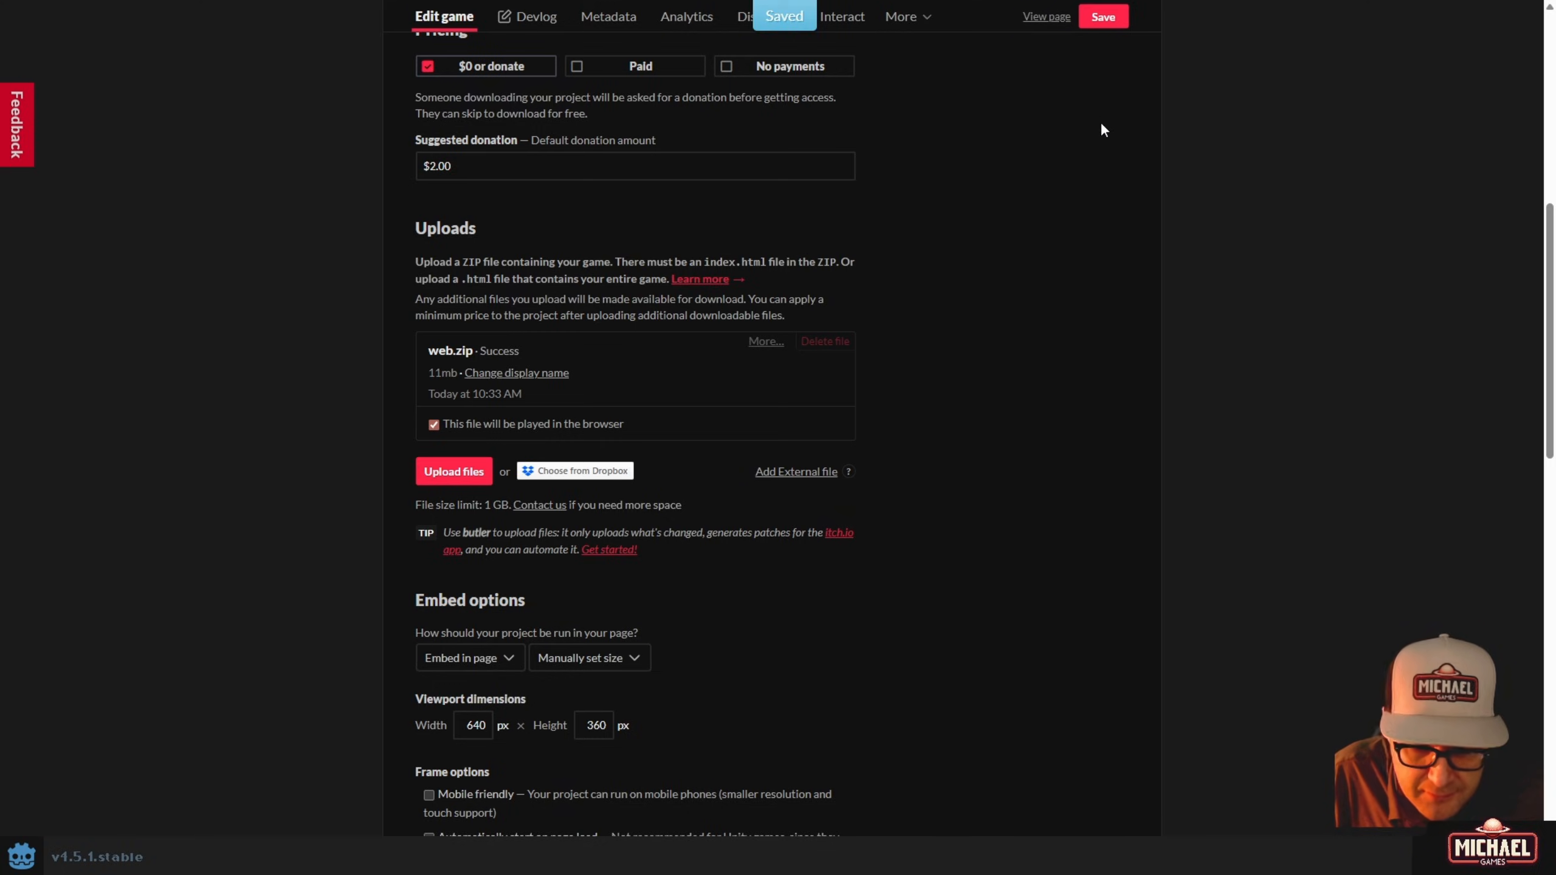
click(1041, 22)
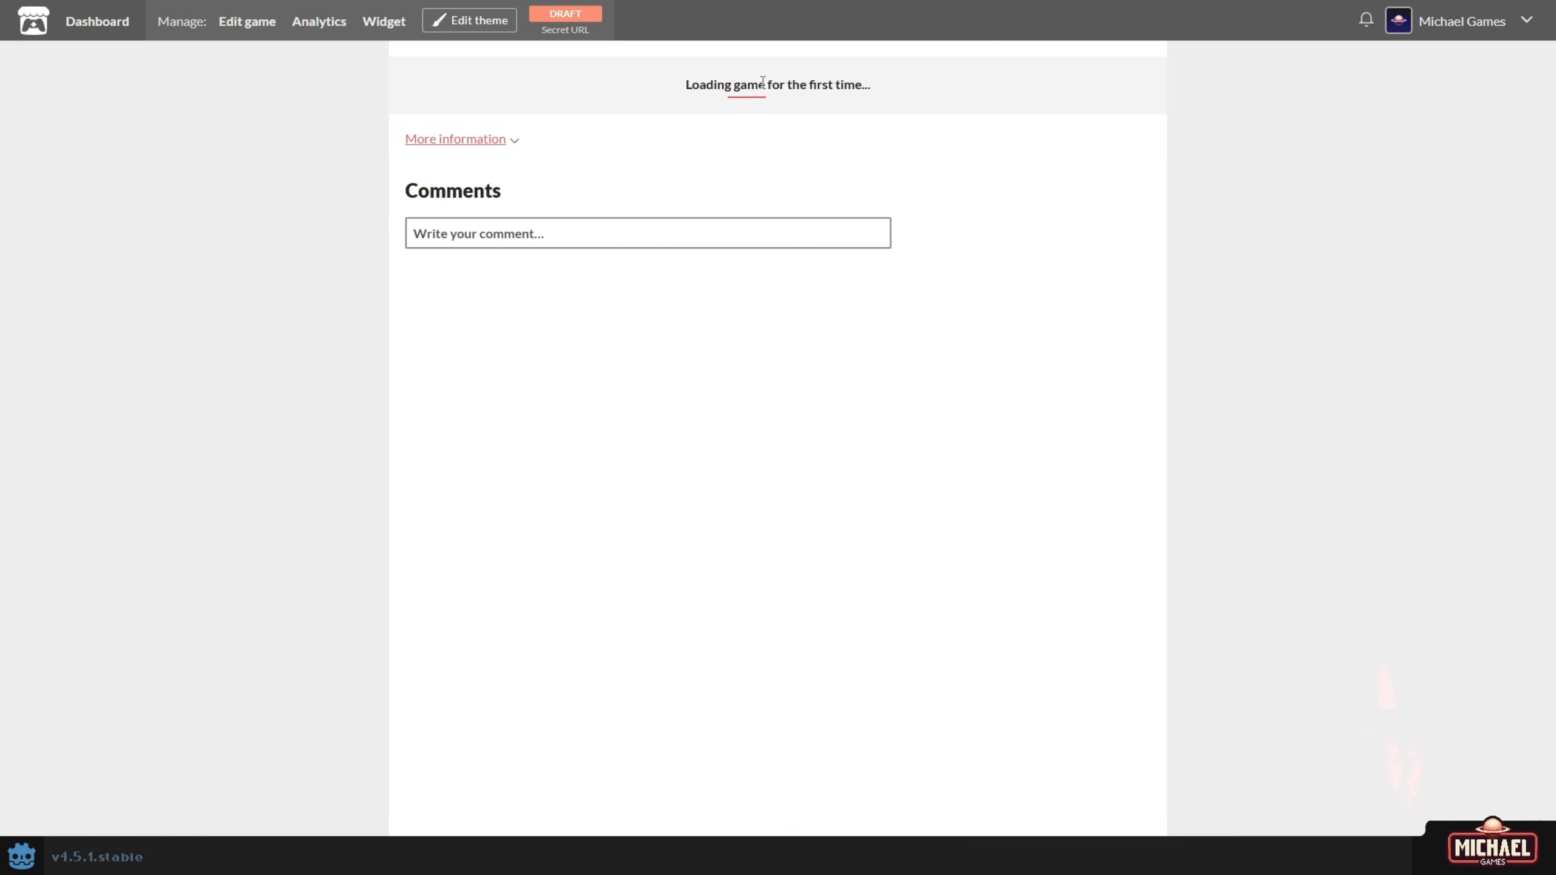
ctrl+scroll(830, 221, up, 3)
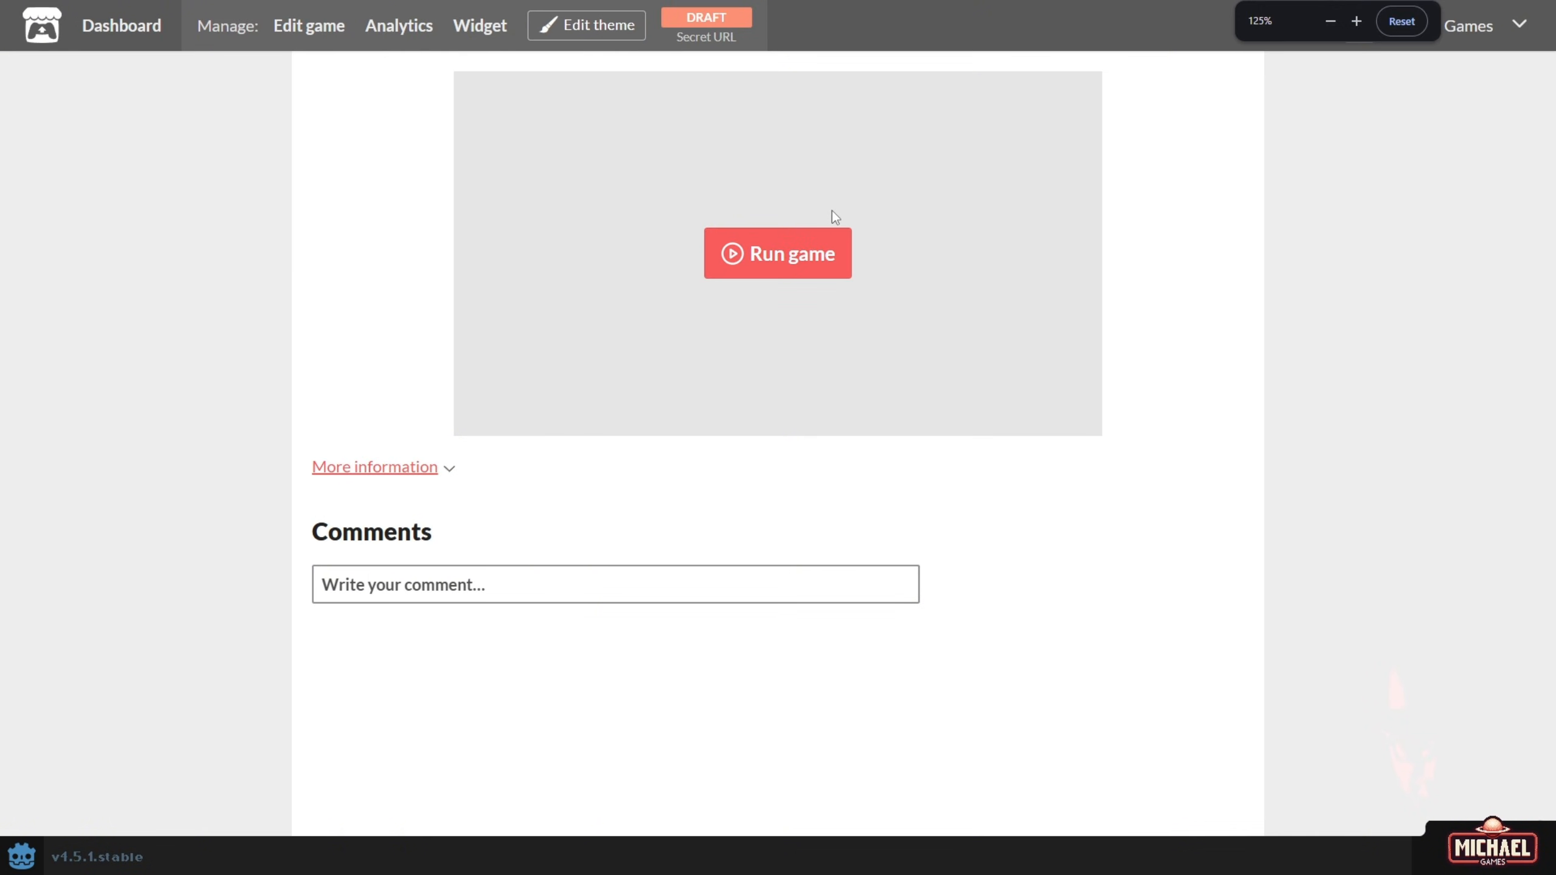
Run the embedded game and move the title menu selection between New Game and Load Game.
click(800, 303)
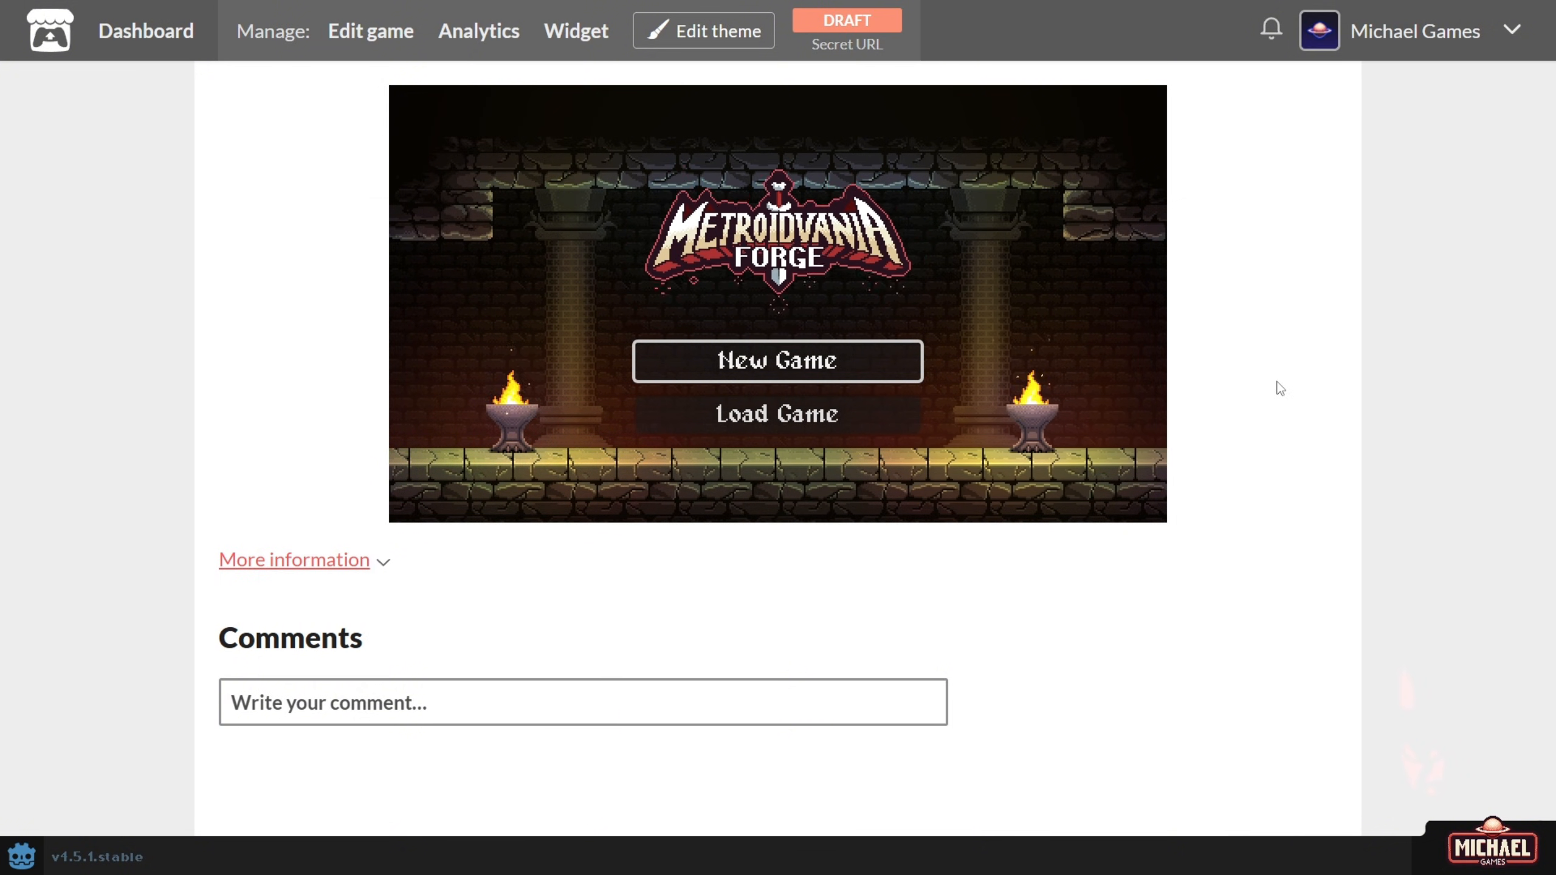
key(Down)
key(Up)
key(Down)
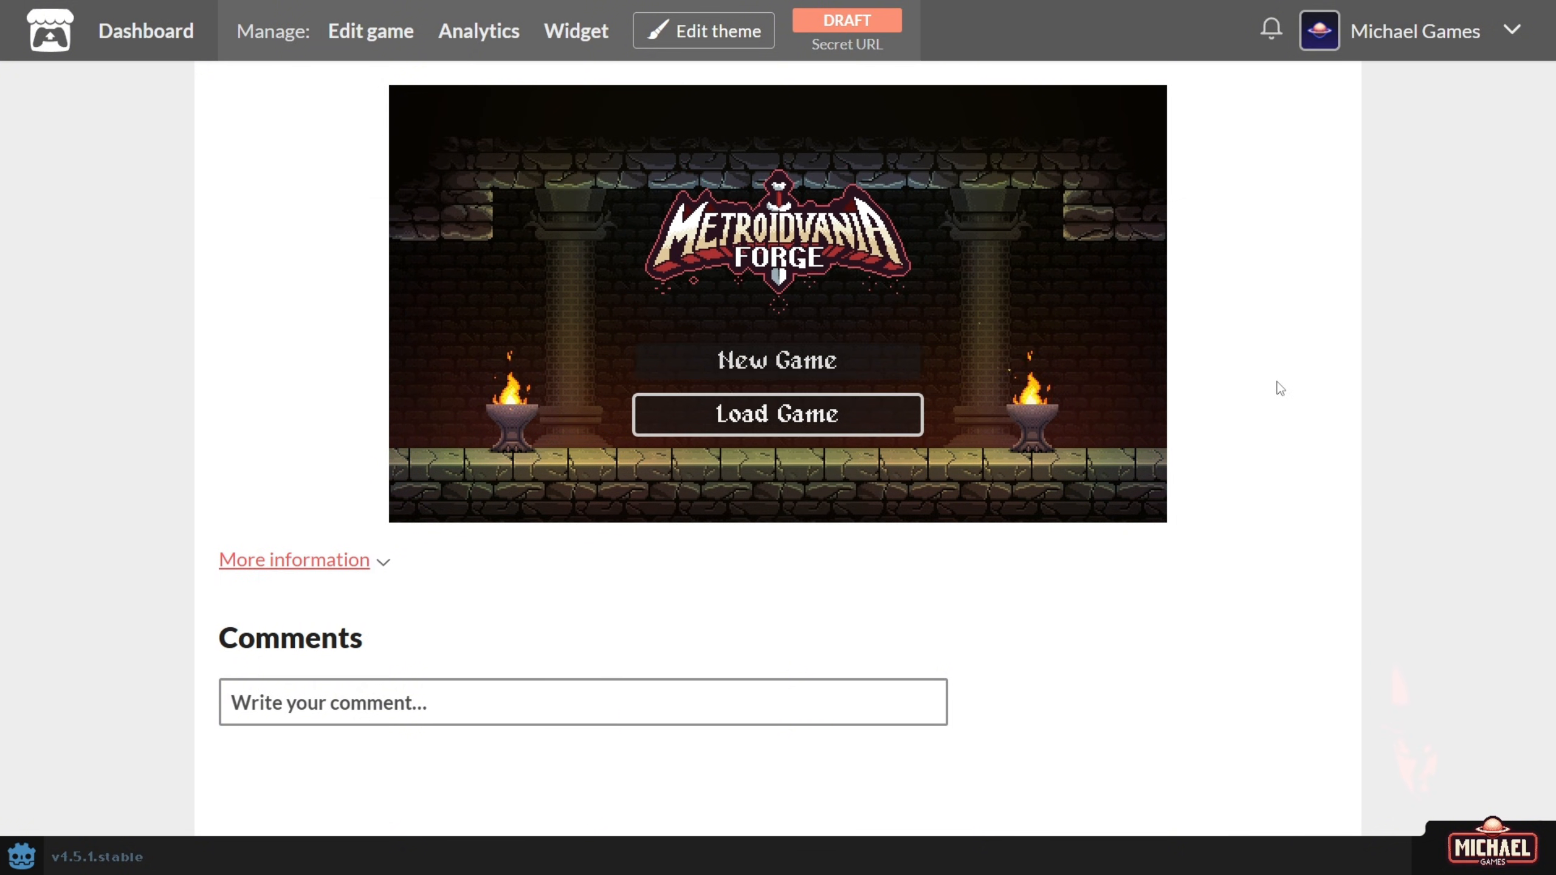
key(Up)
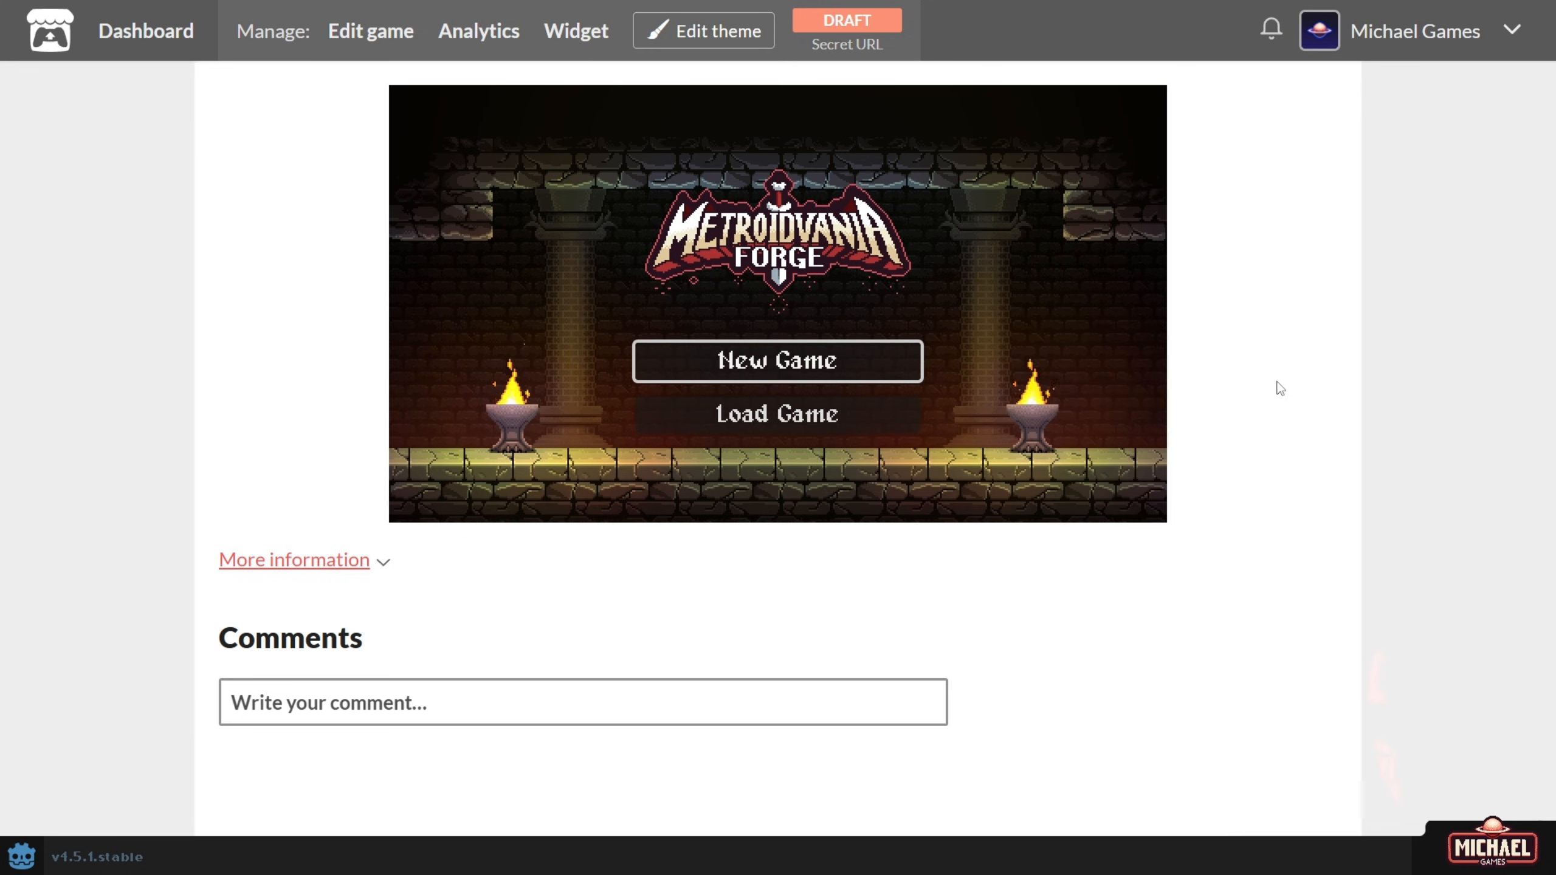
key(Down)
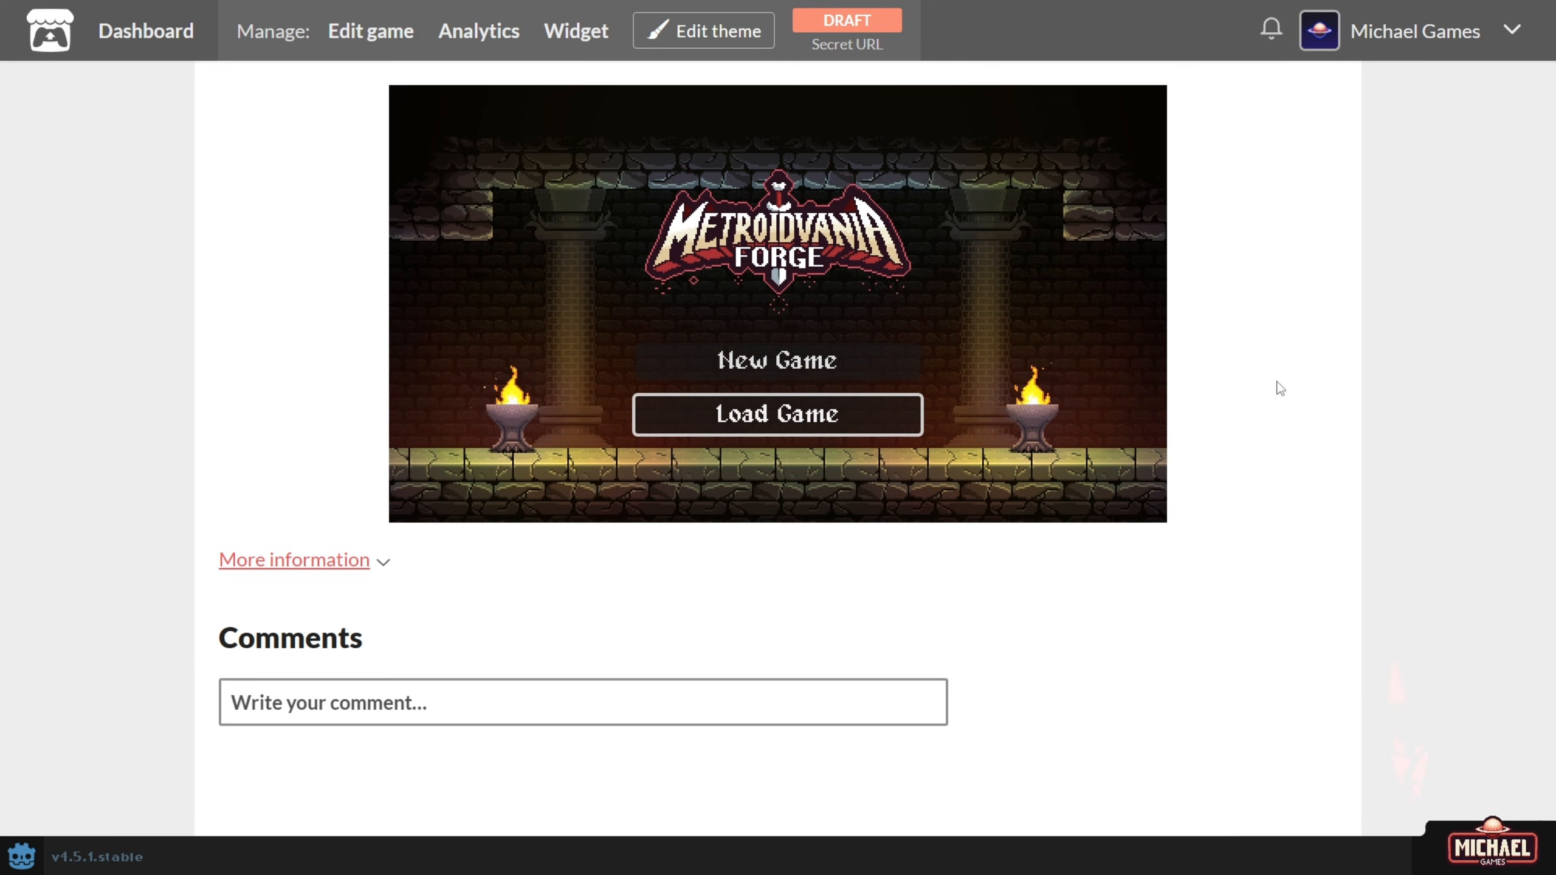
key(Up)
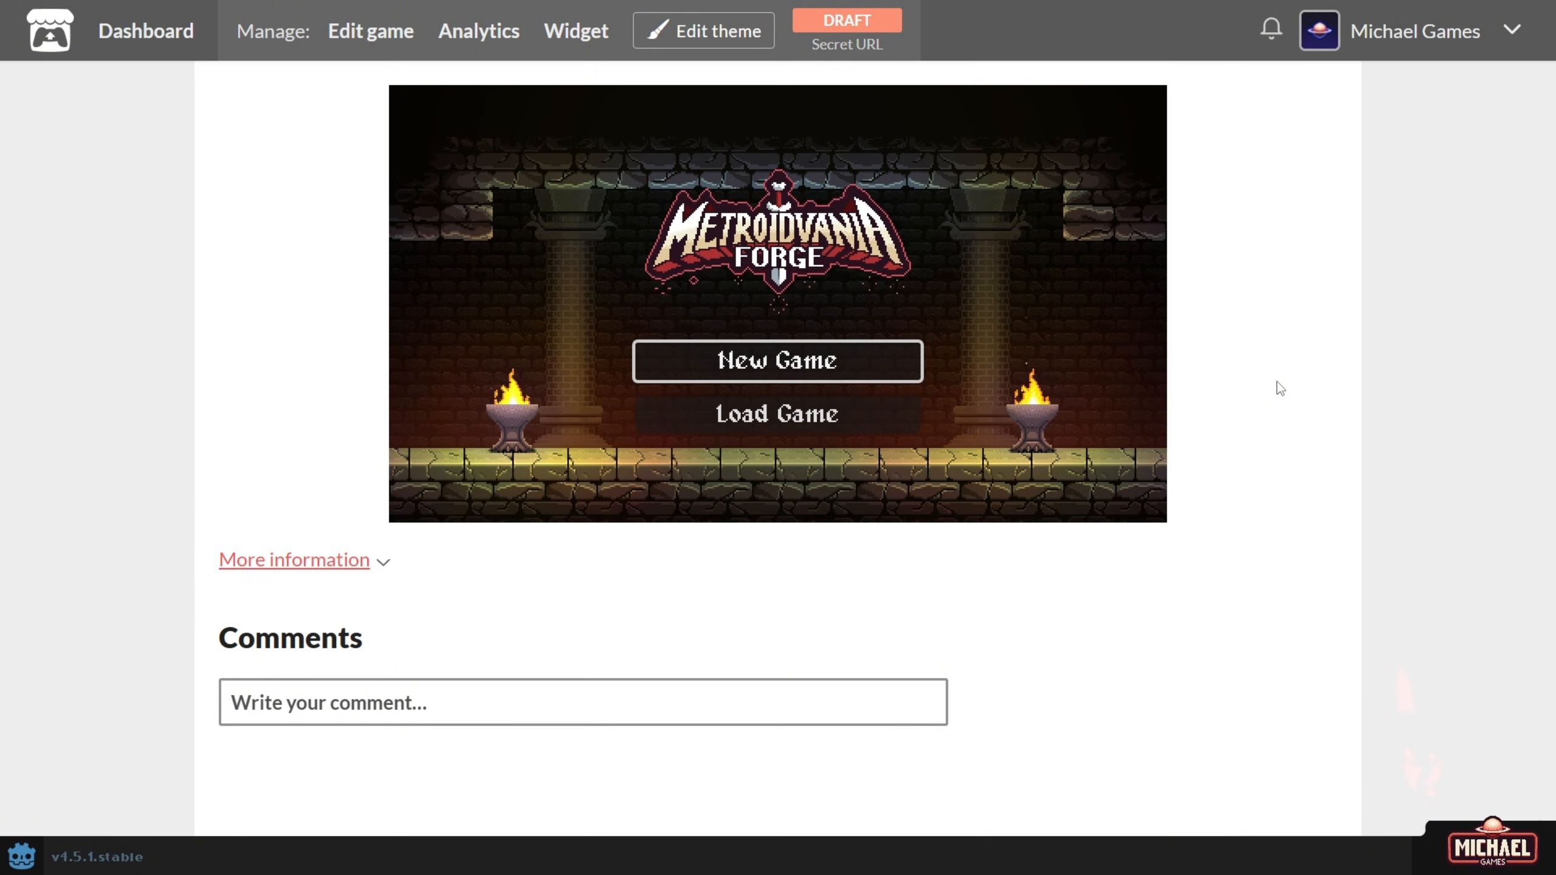
key(Down)
Browse the Load Game save slots, then return to the title menu.
key(Return)
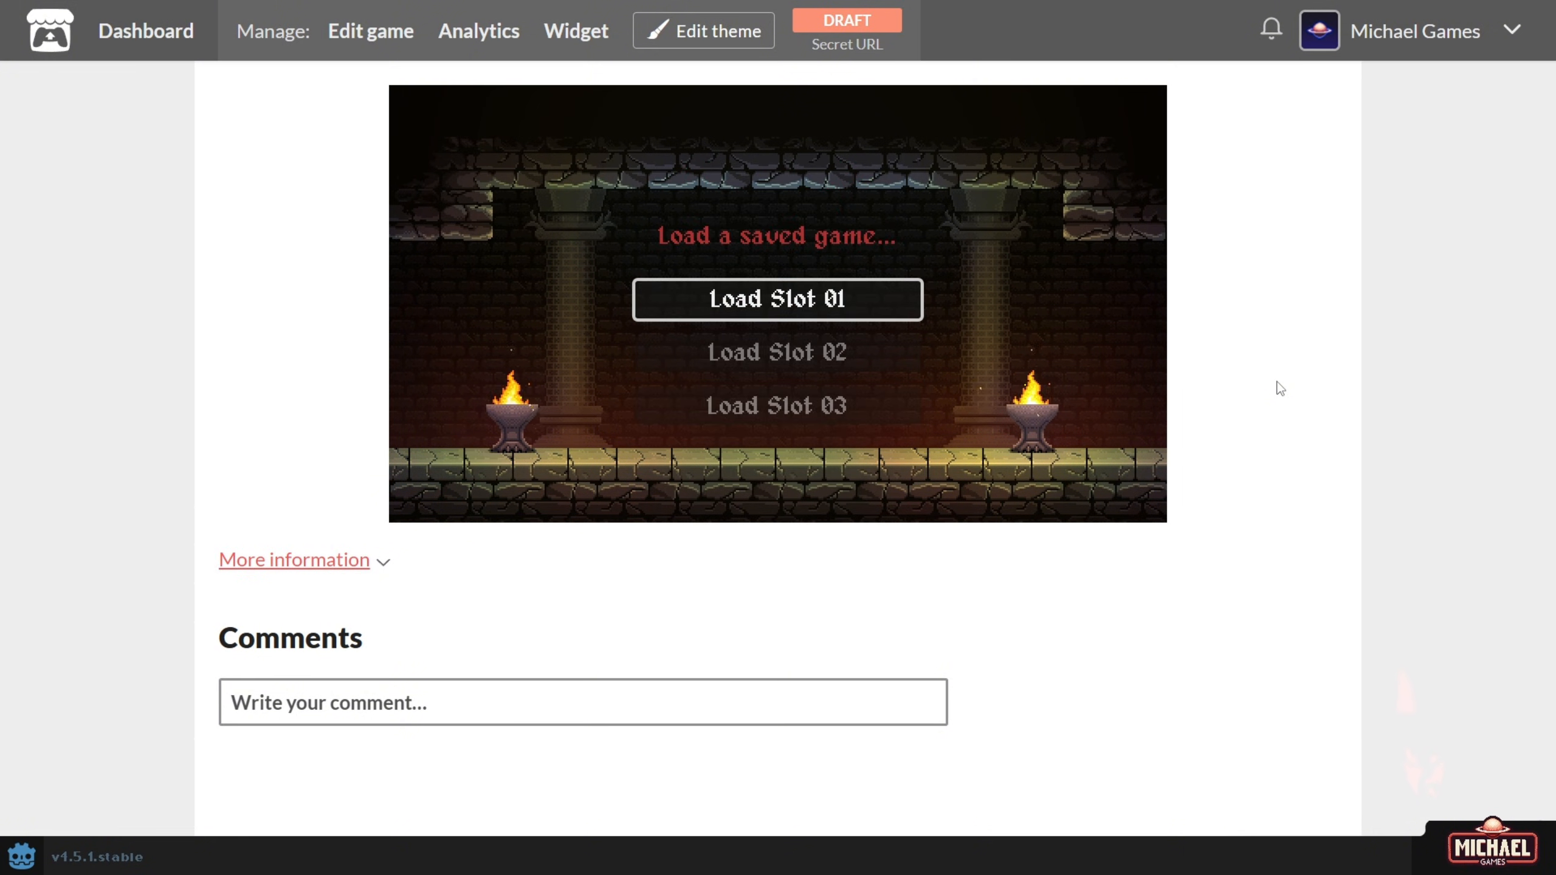
key(Down)
key(Up)
key(Escape)
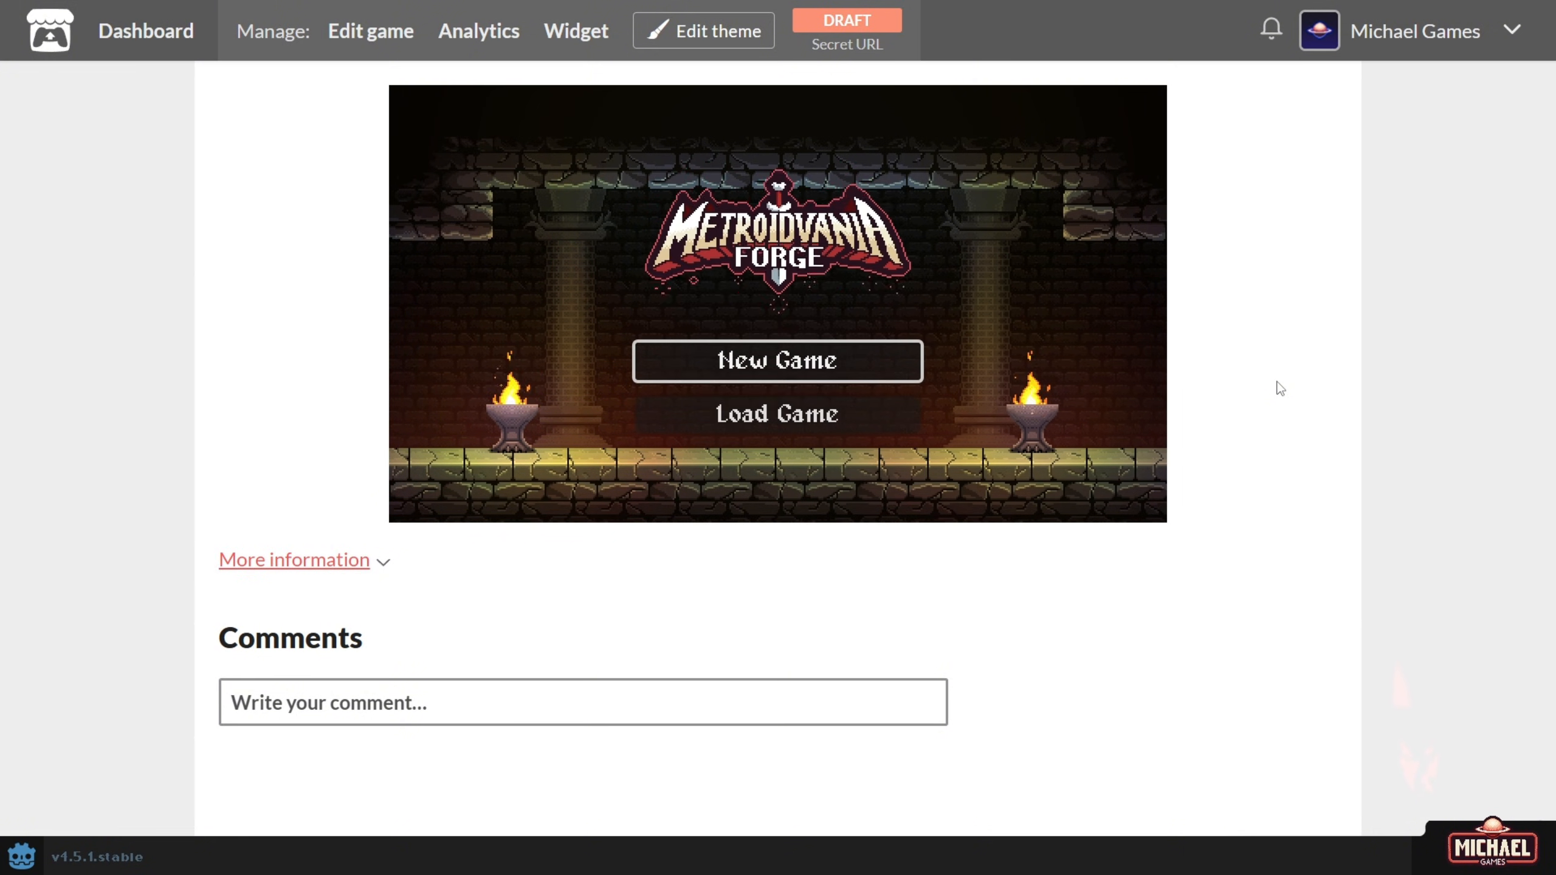
Start a new game, then run and jump across the grassy platforms in the forest.
key(Return)
key(Return)
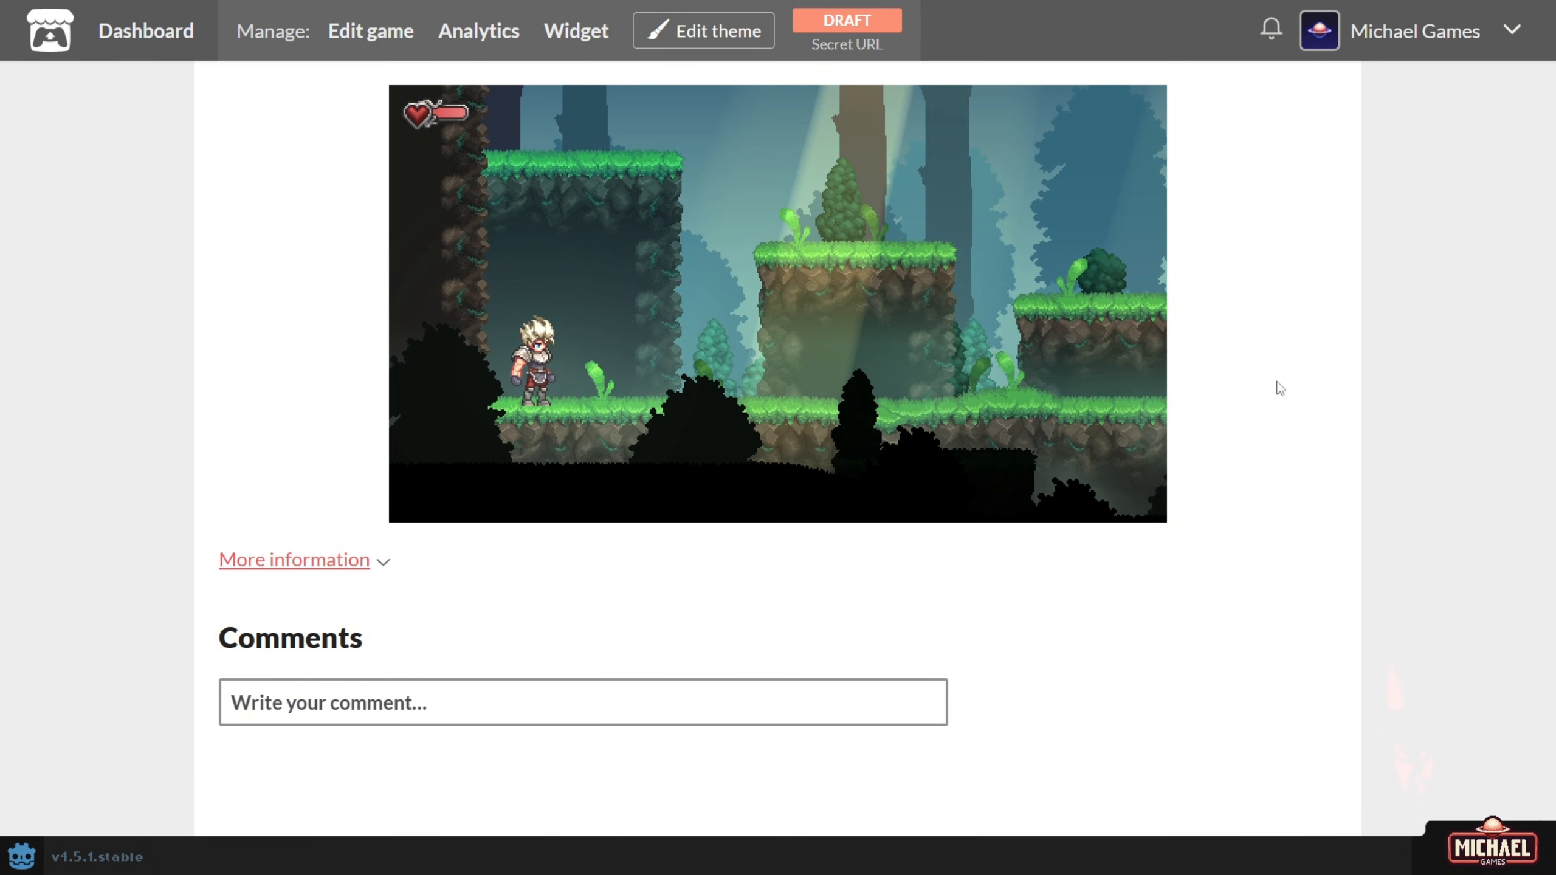
key(Right)
key(Left)
key(Right)
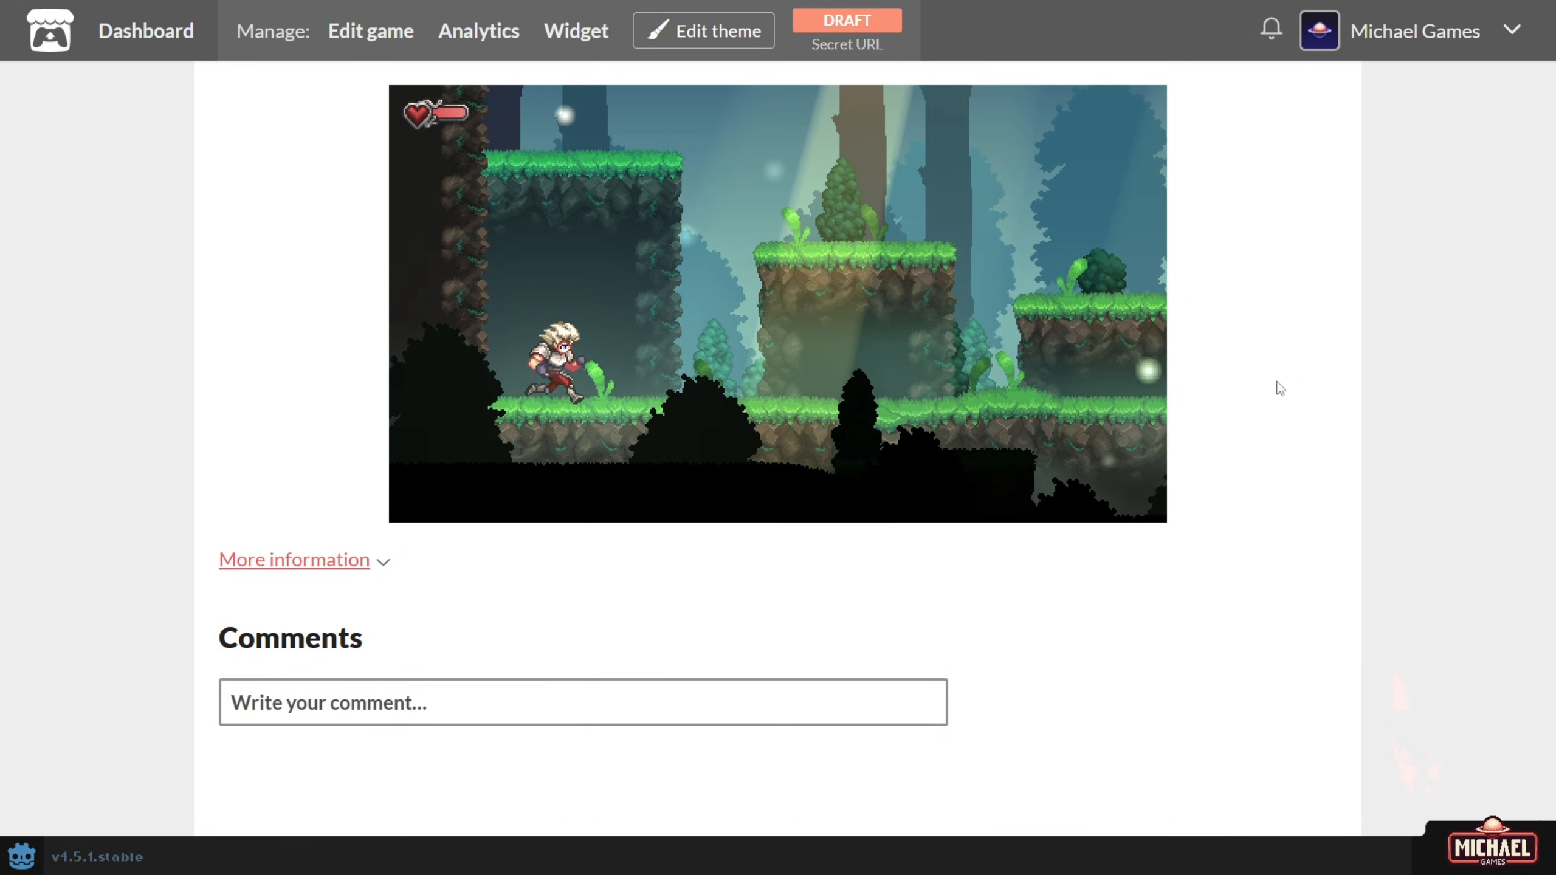
key(space)
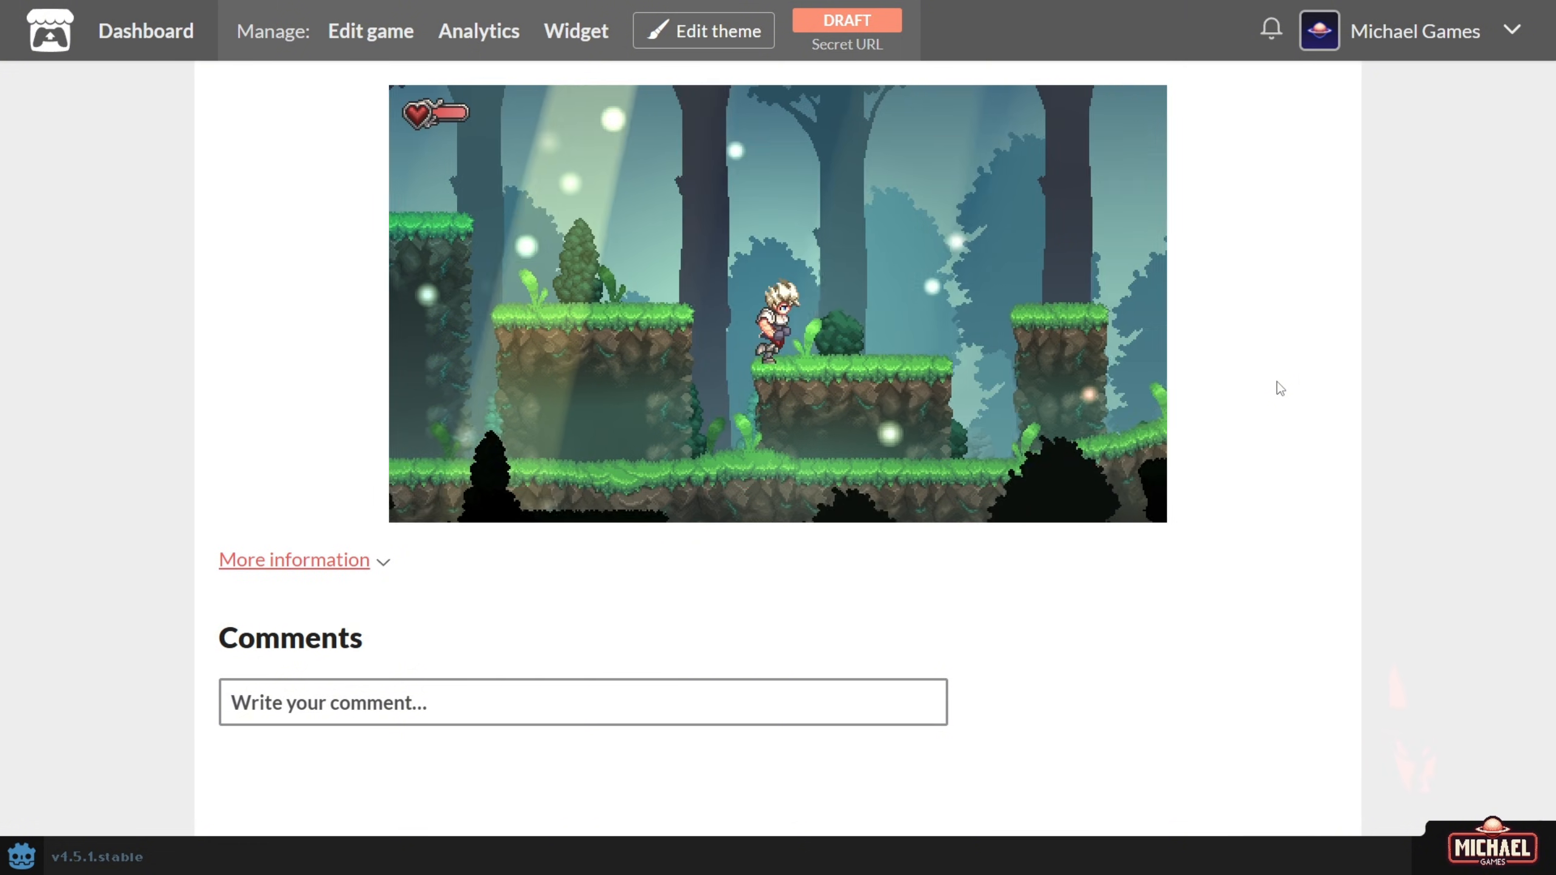
key(space)
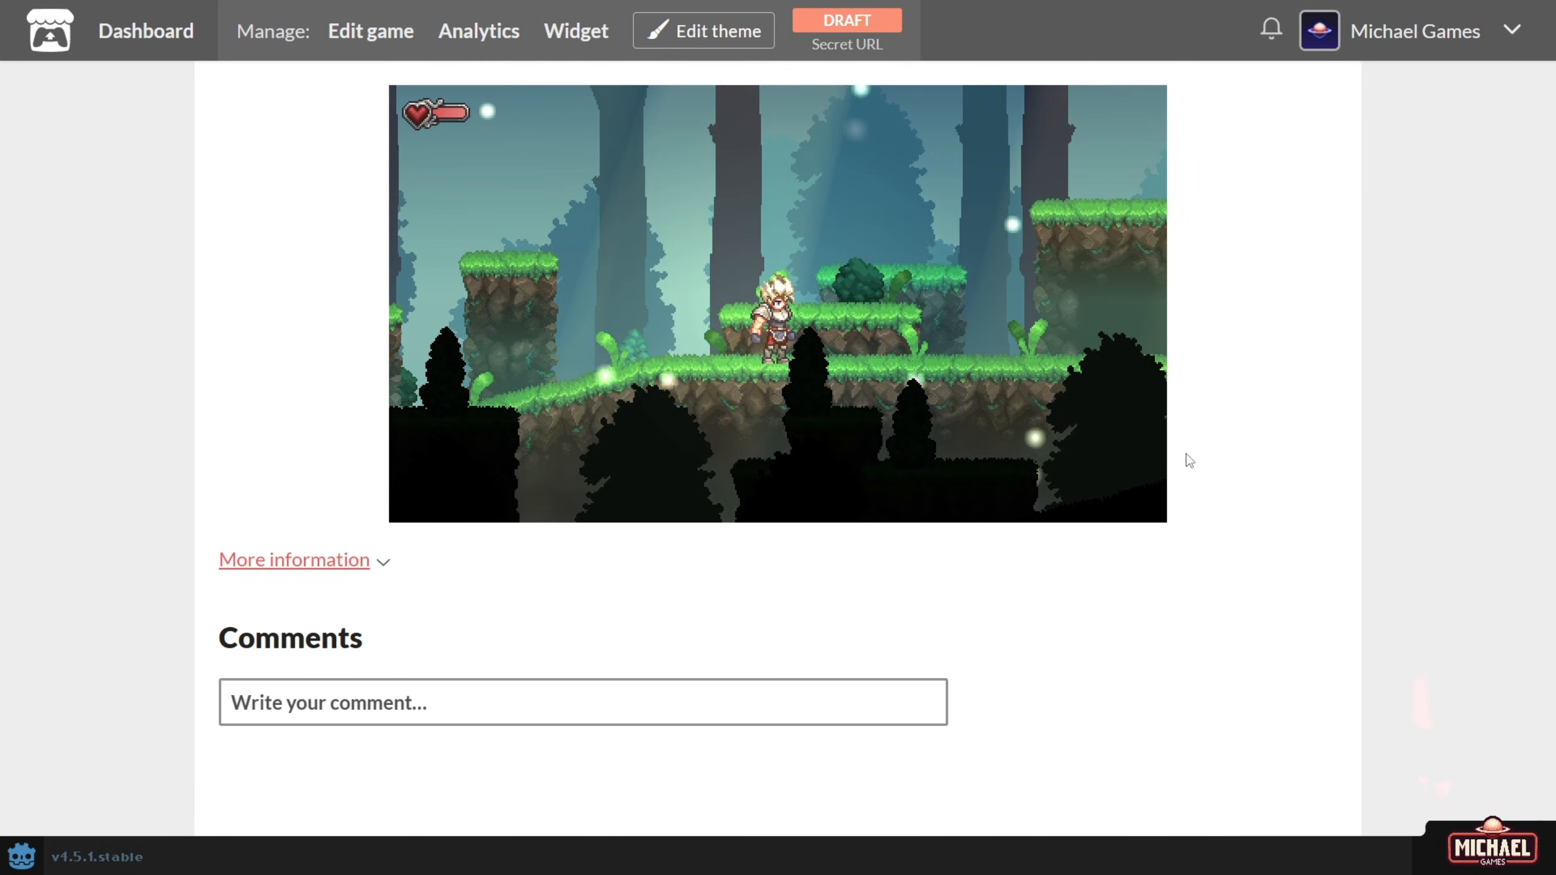
key(Right)
key(Right)
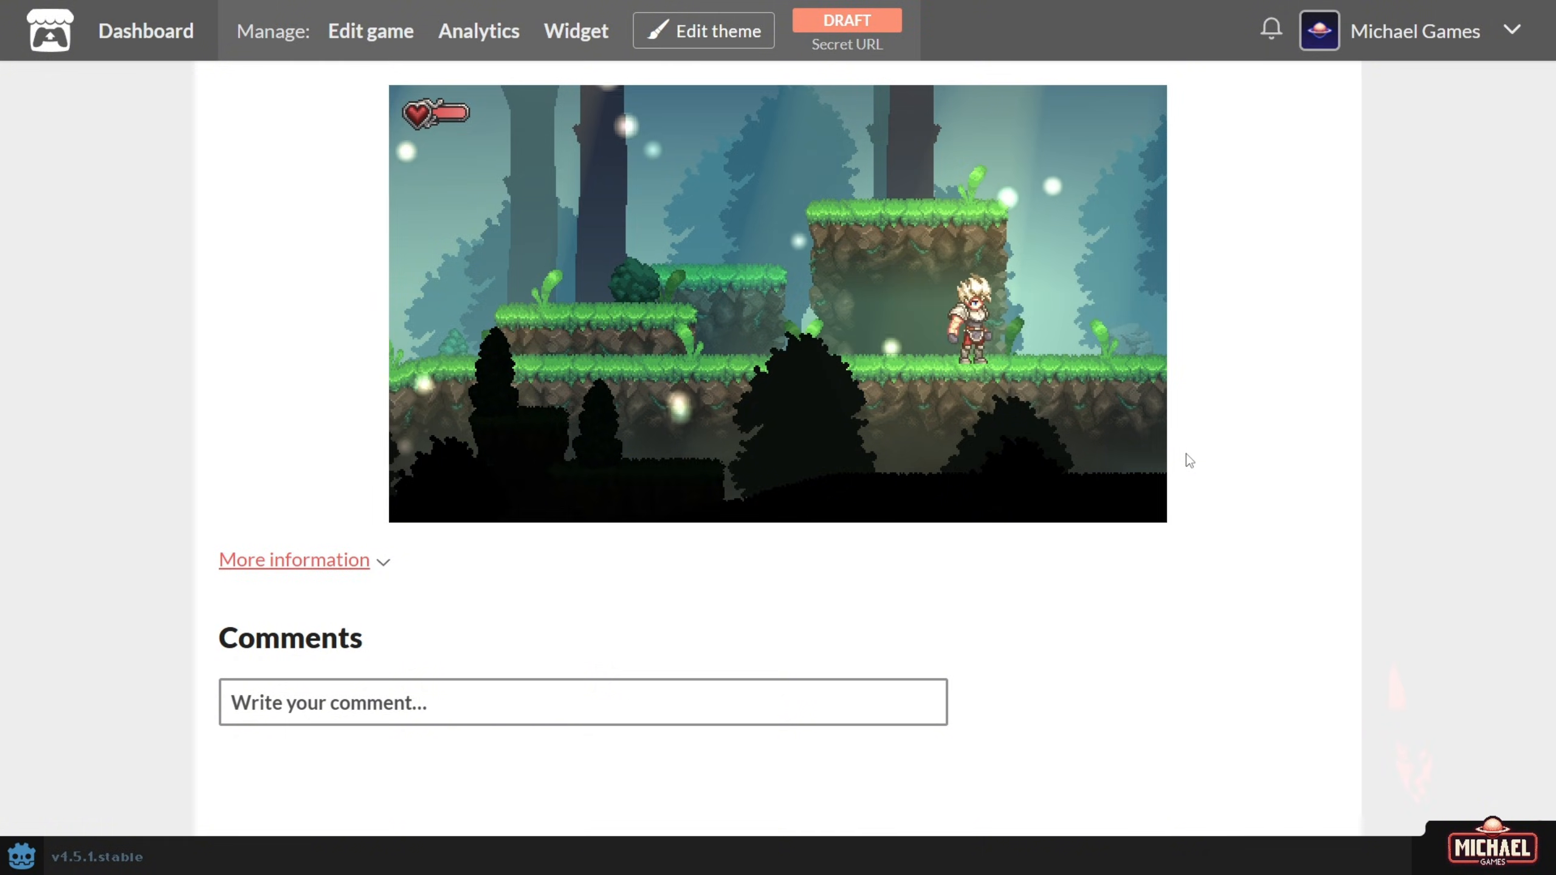
Lower the Music and SFX volumes in the pause menu's audio settings, then resume running right.
key(Escape)
key(Down)
key(Return)
key(Down)
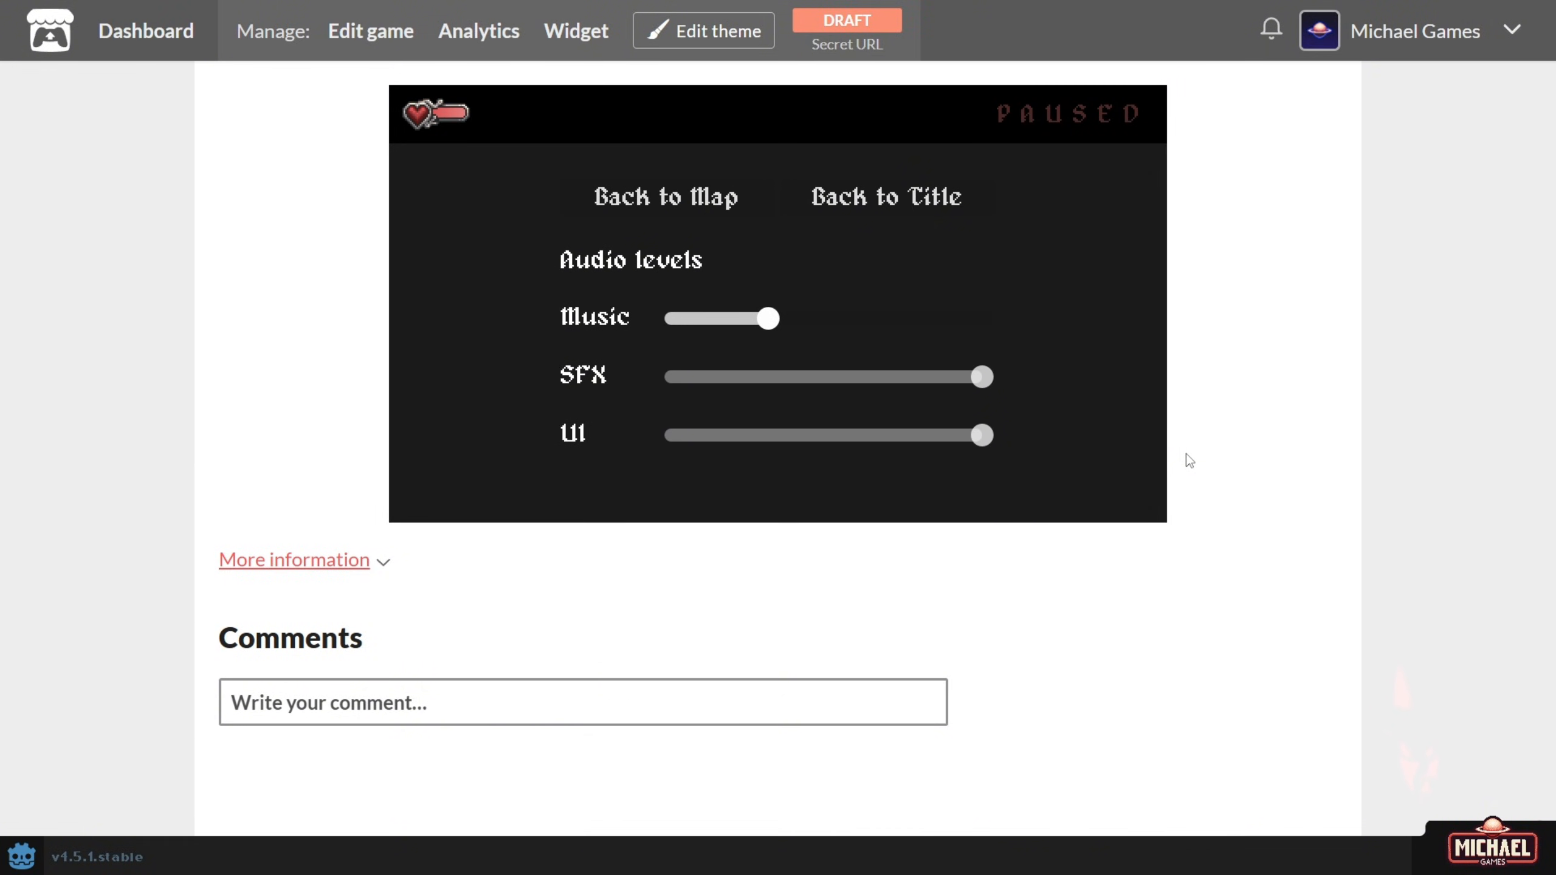
key(Left)
key(Down)
key(Left)
key(Left)
key(Left)
key(Up)
key(Left)
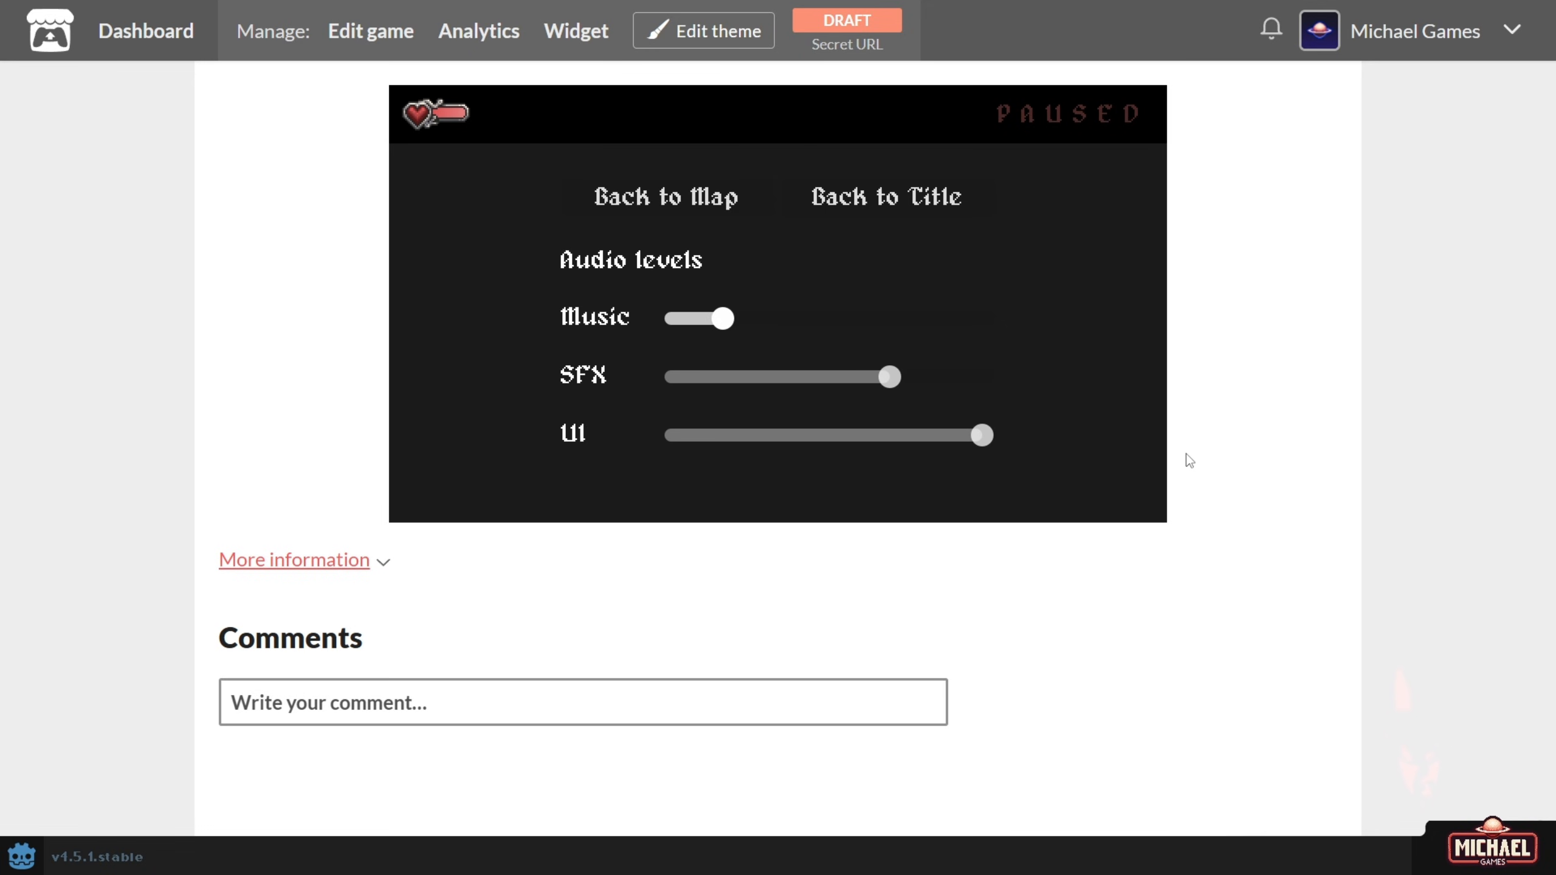
key(Escape)
key(Right)
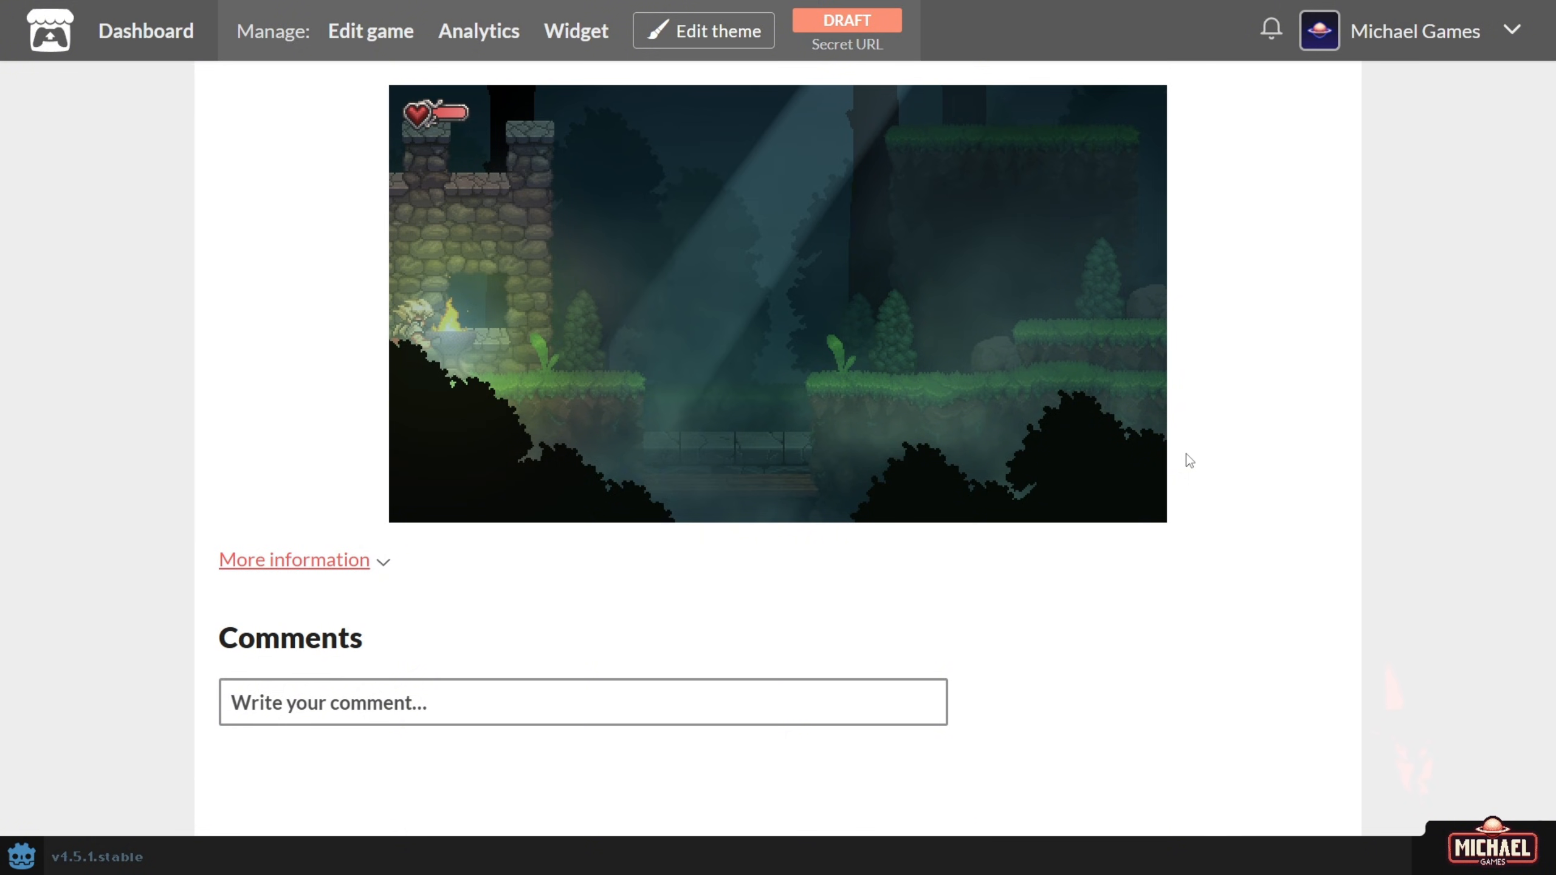
Run and jump right through the forest and dungeon to the torch-lit room with the pink orb.
key(Right)
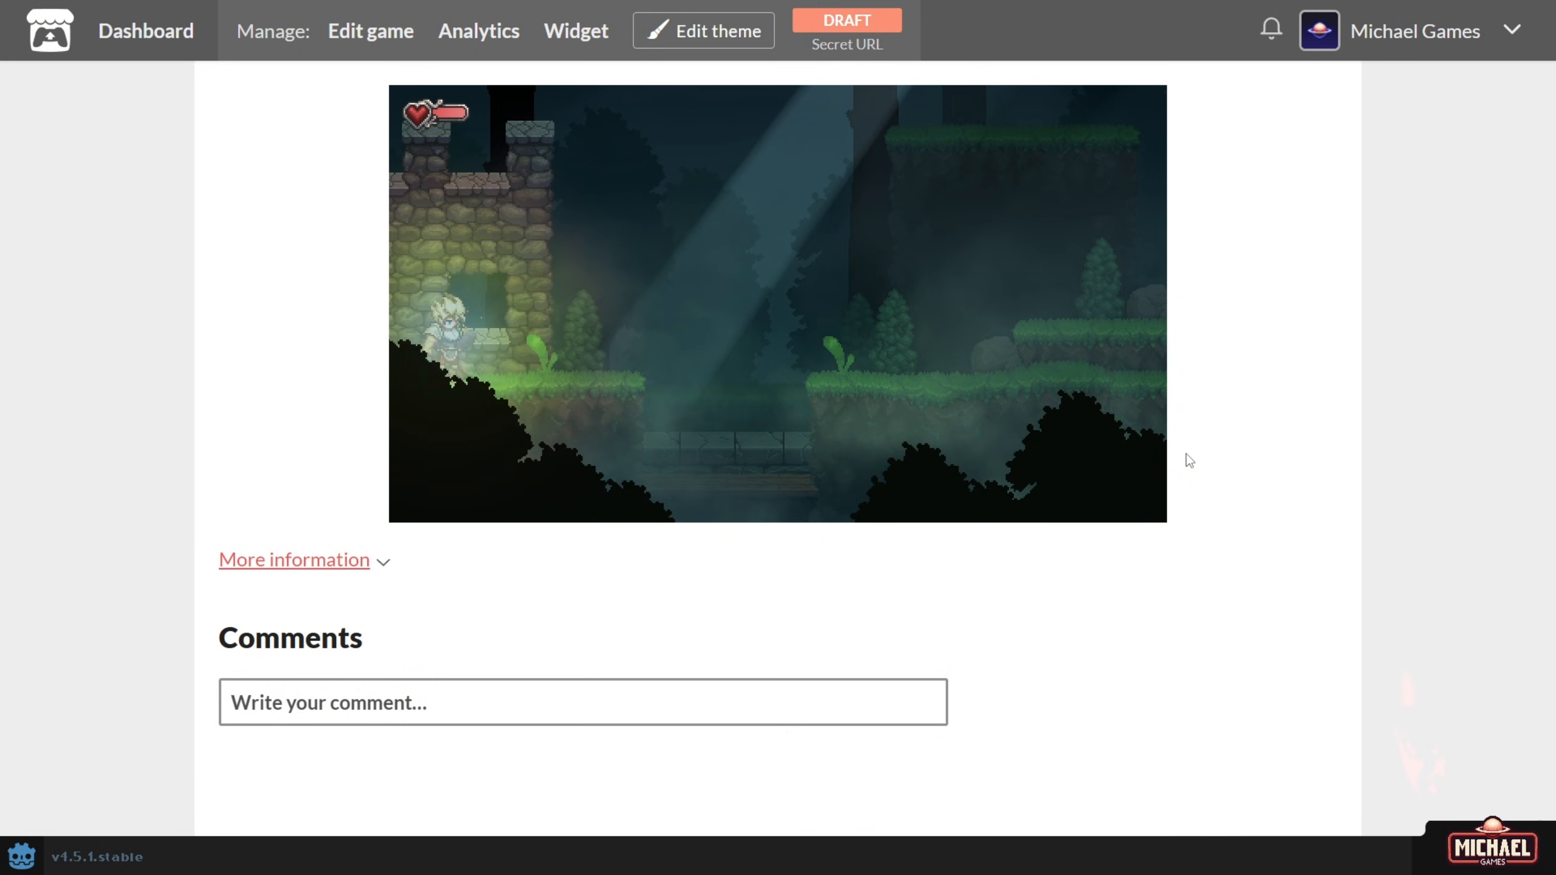
key(space)
key(Right)
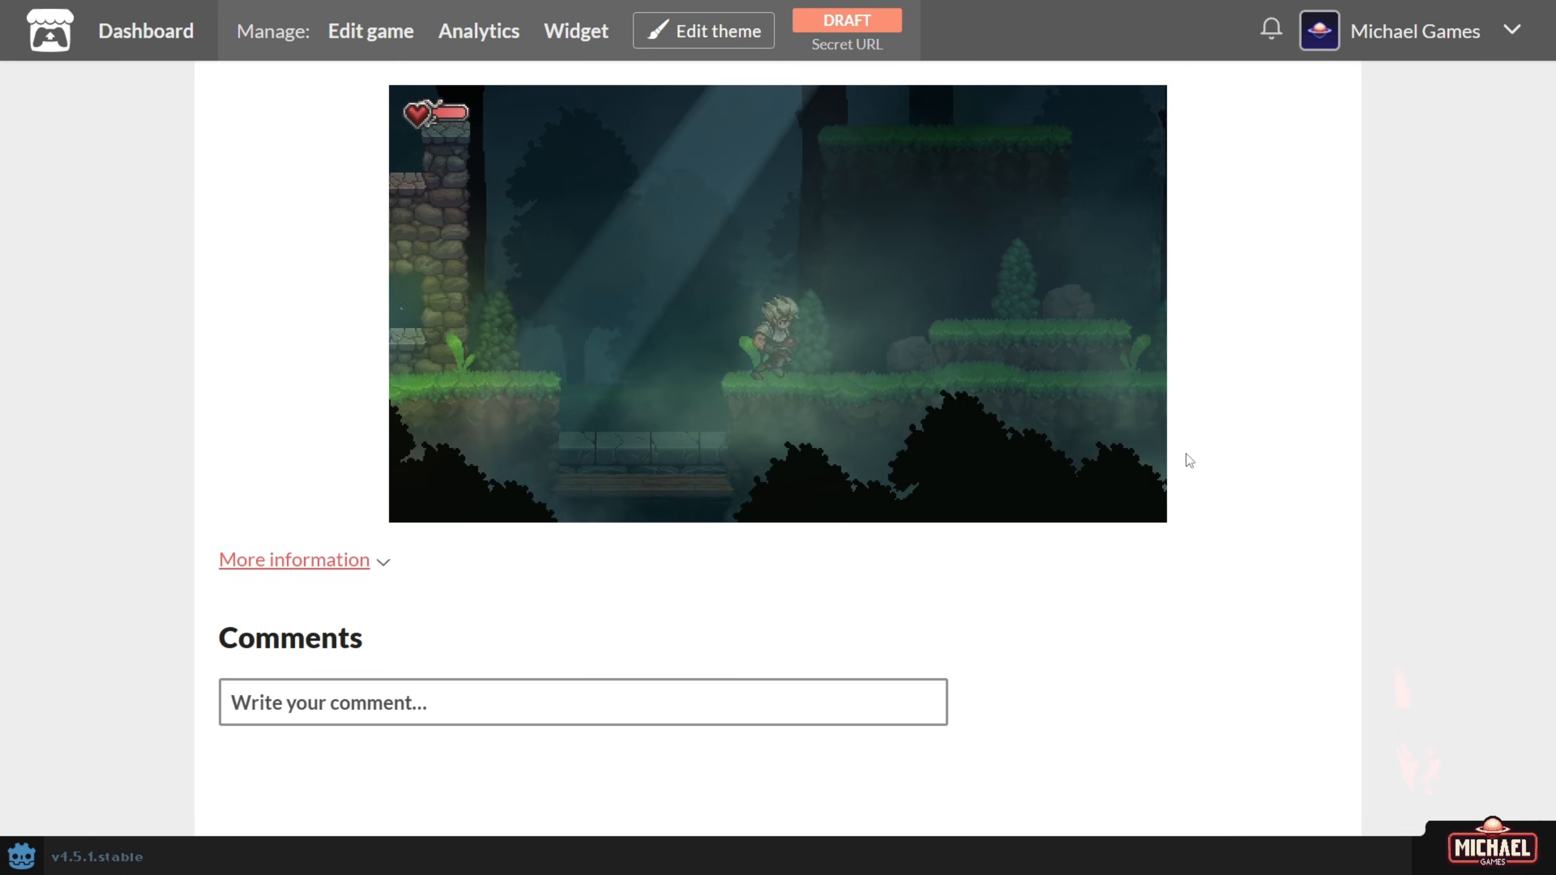
key(Right)
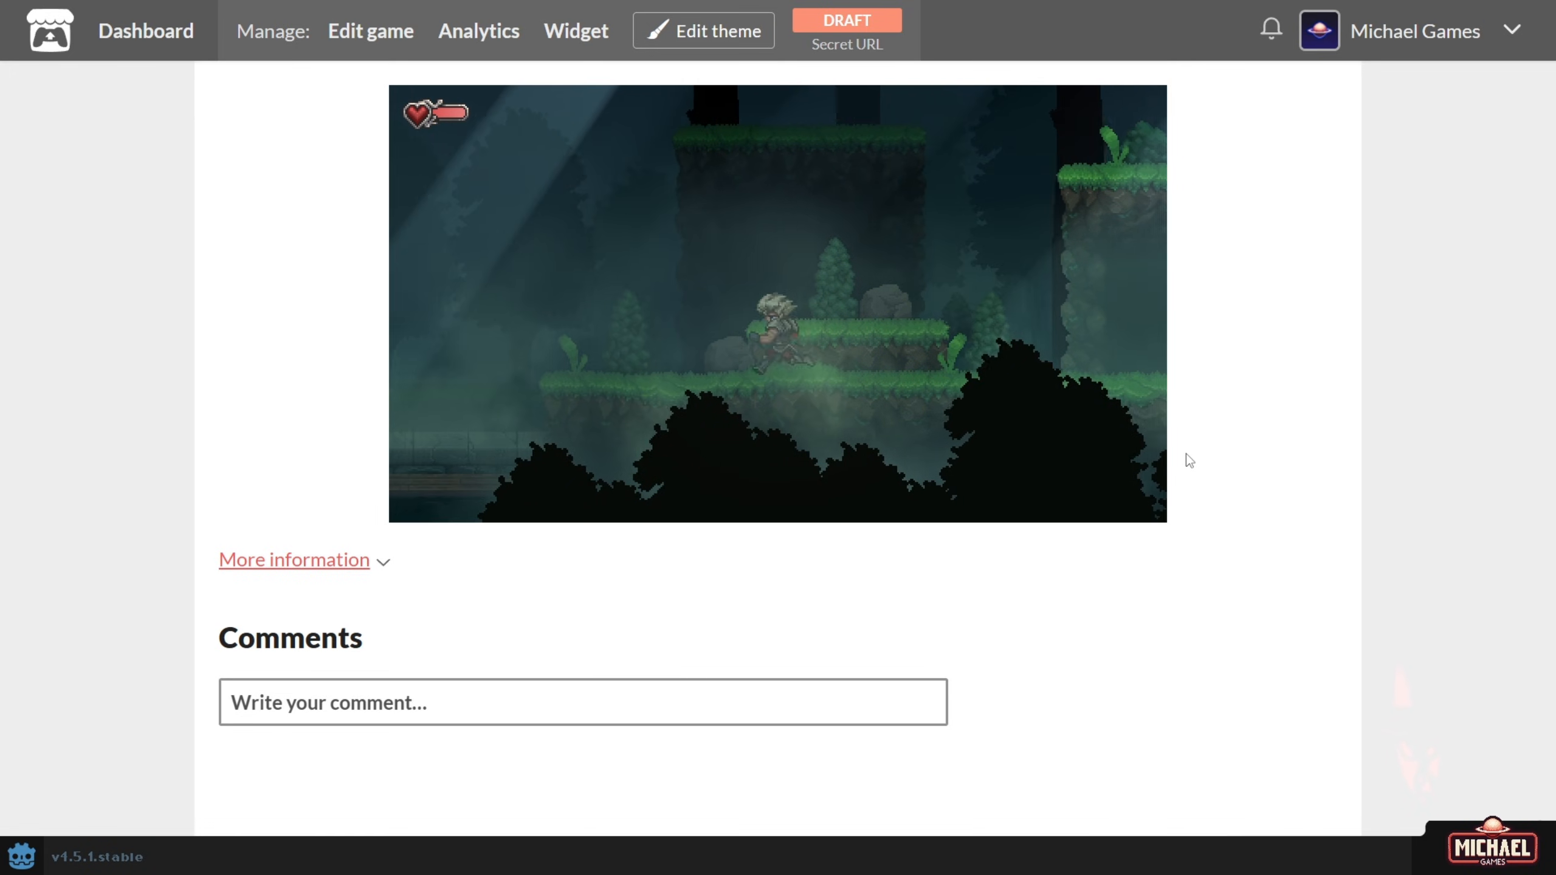
key(Left)
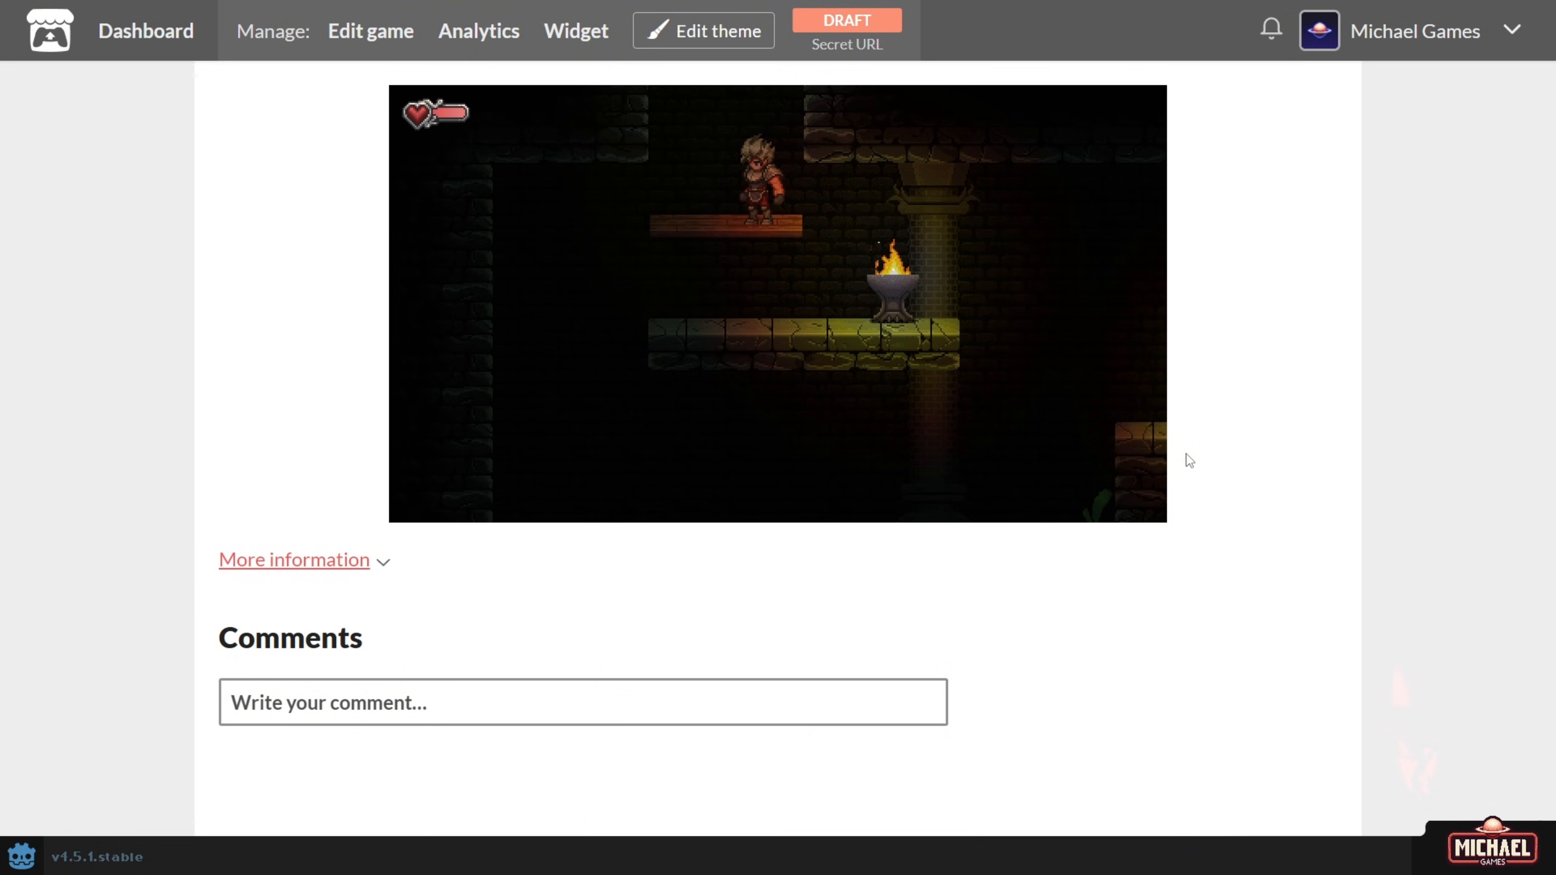
key(space)
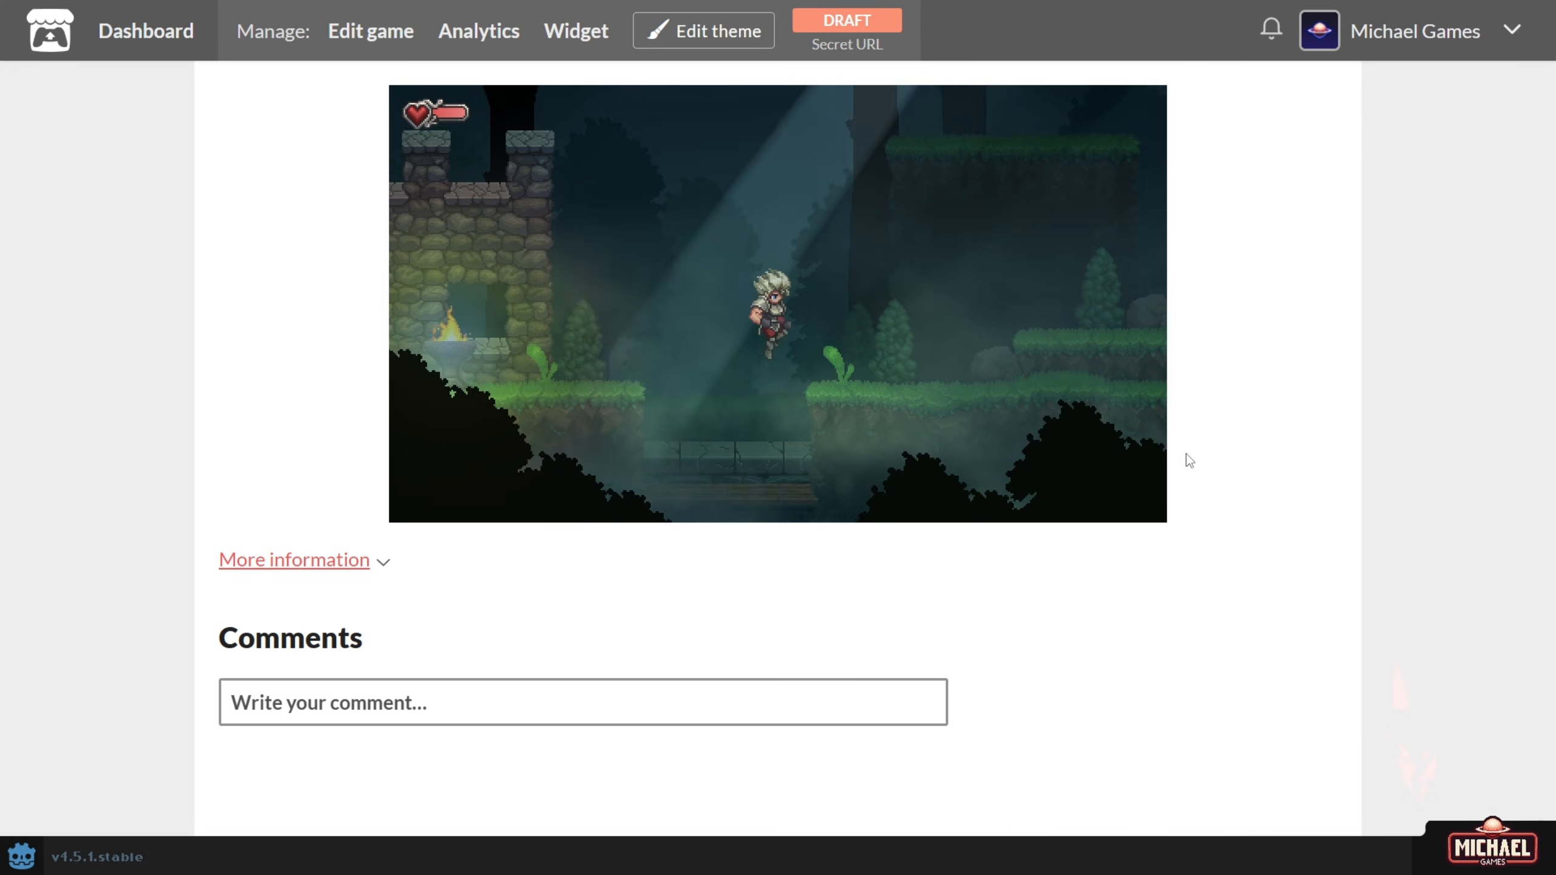
key(Right)
key(space)
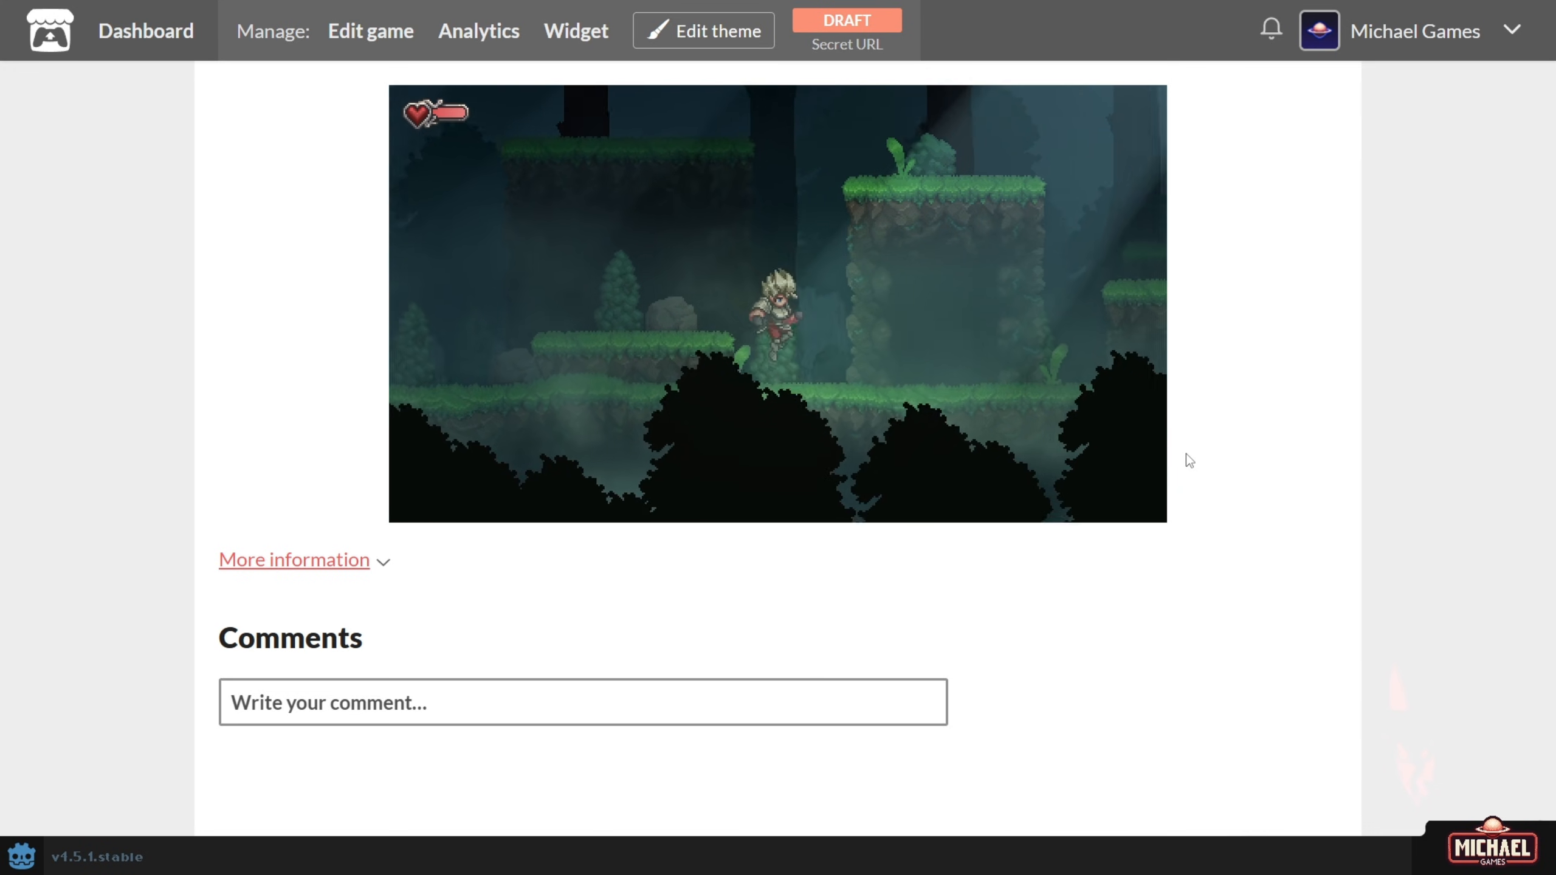
key(Right)
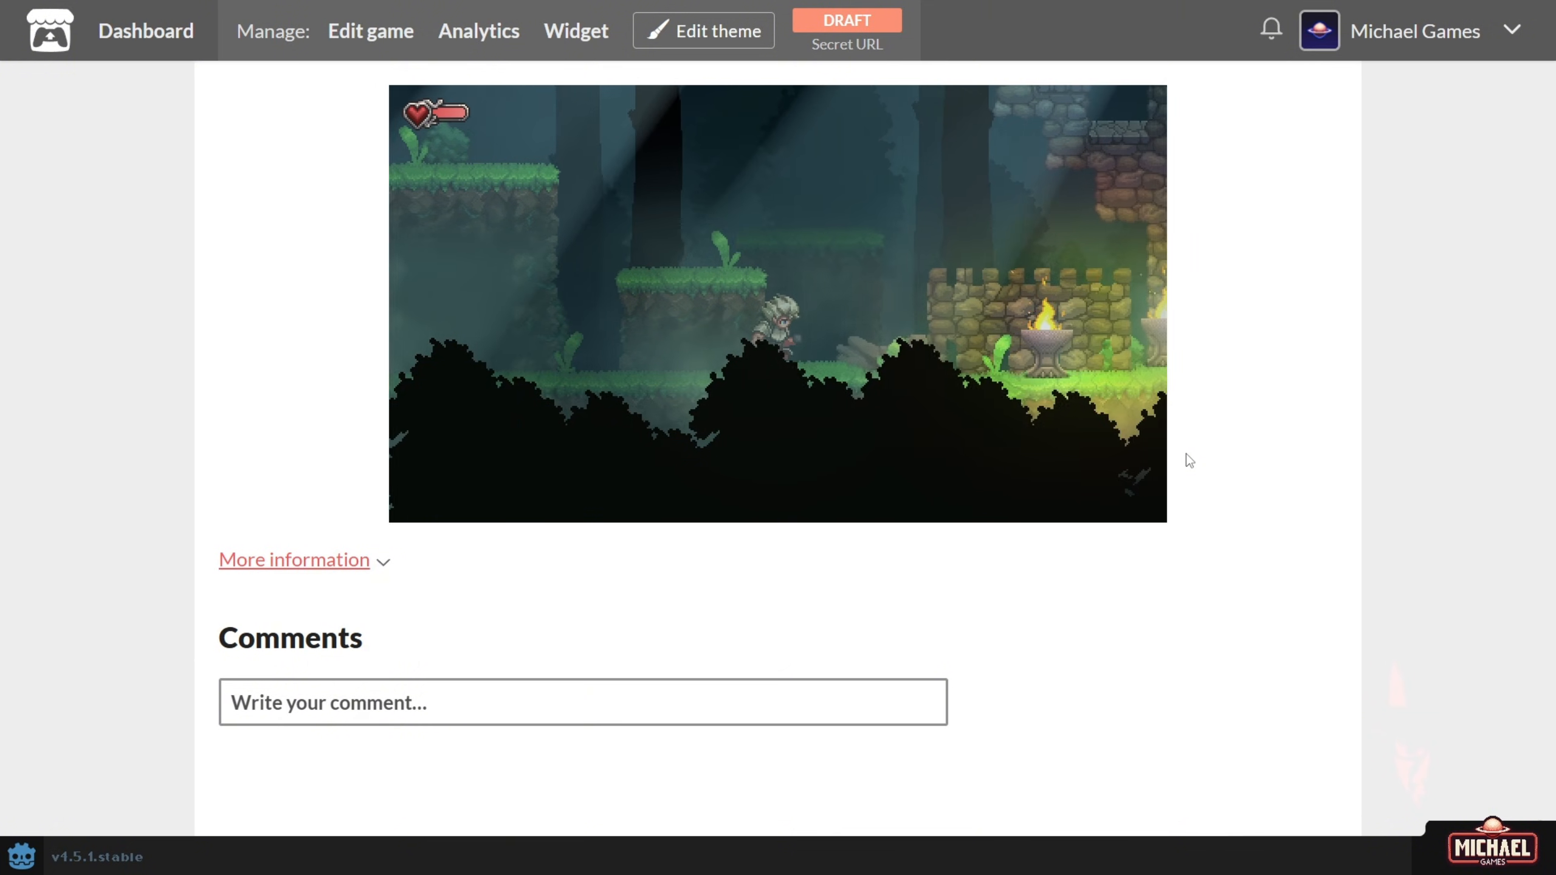
key(Right)
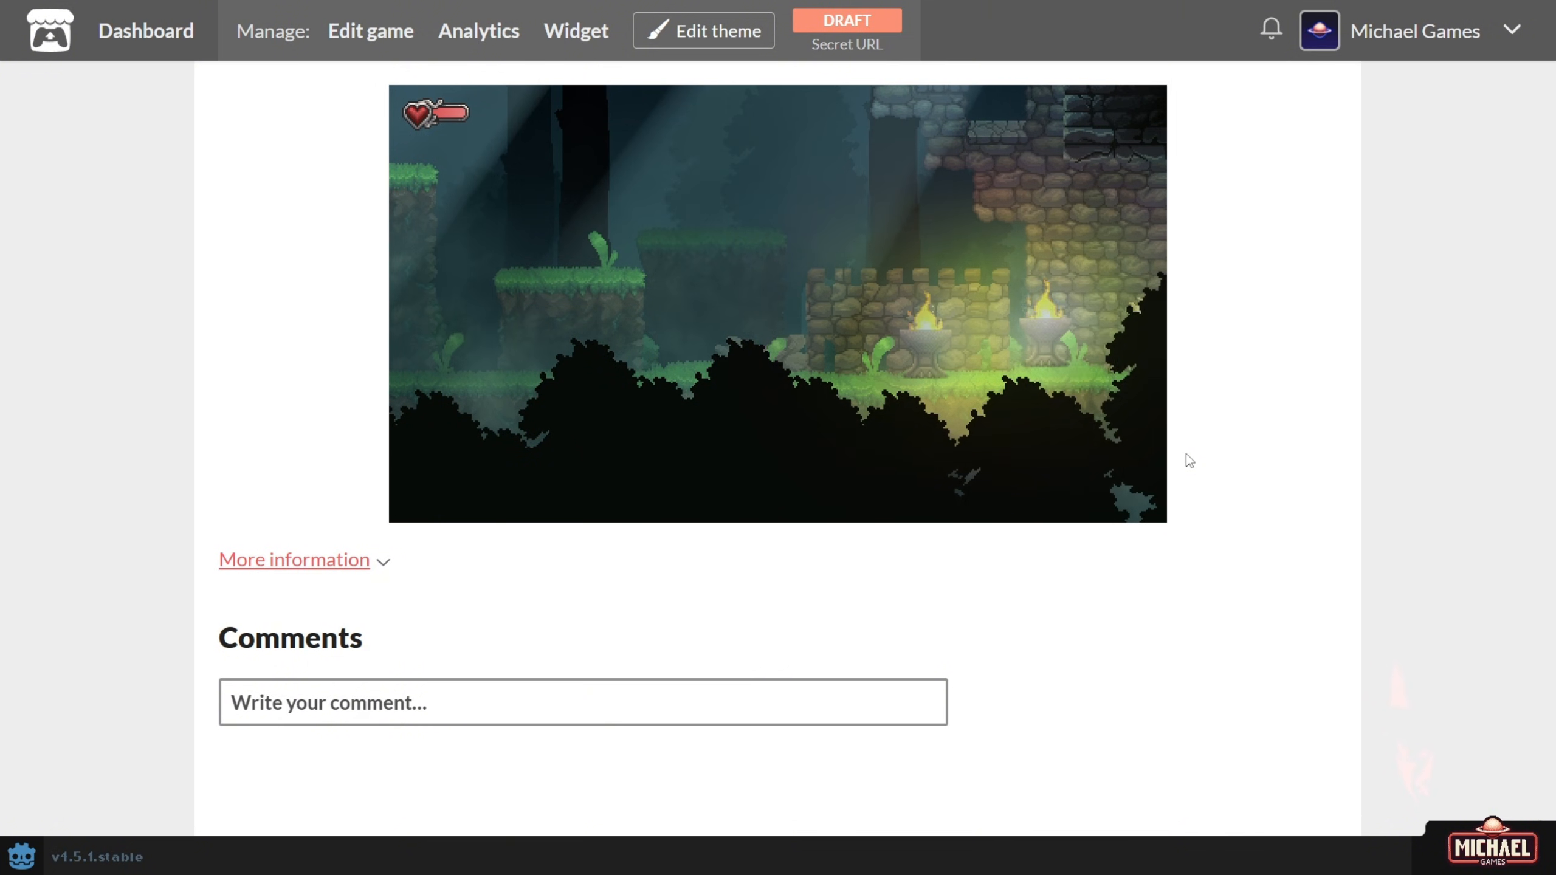
key(Right)
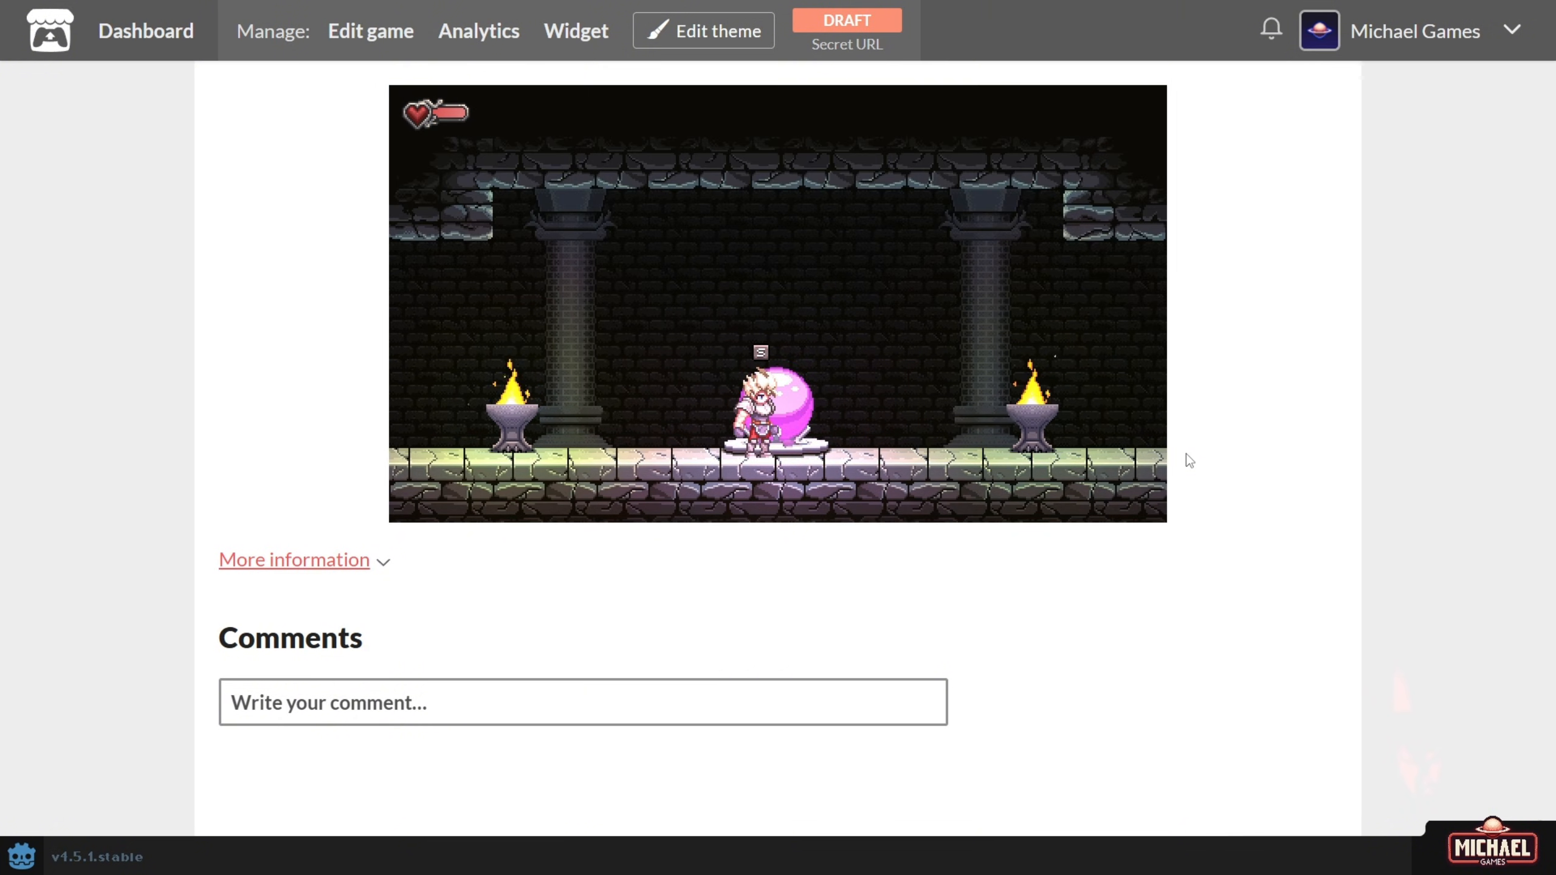
Save at the pink orb, then run and jump between the save room and the forest room.
key(s)
key(Right)
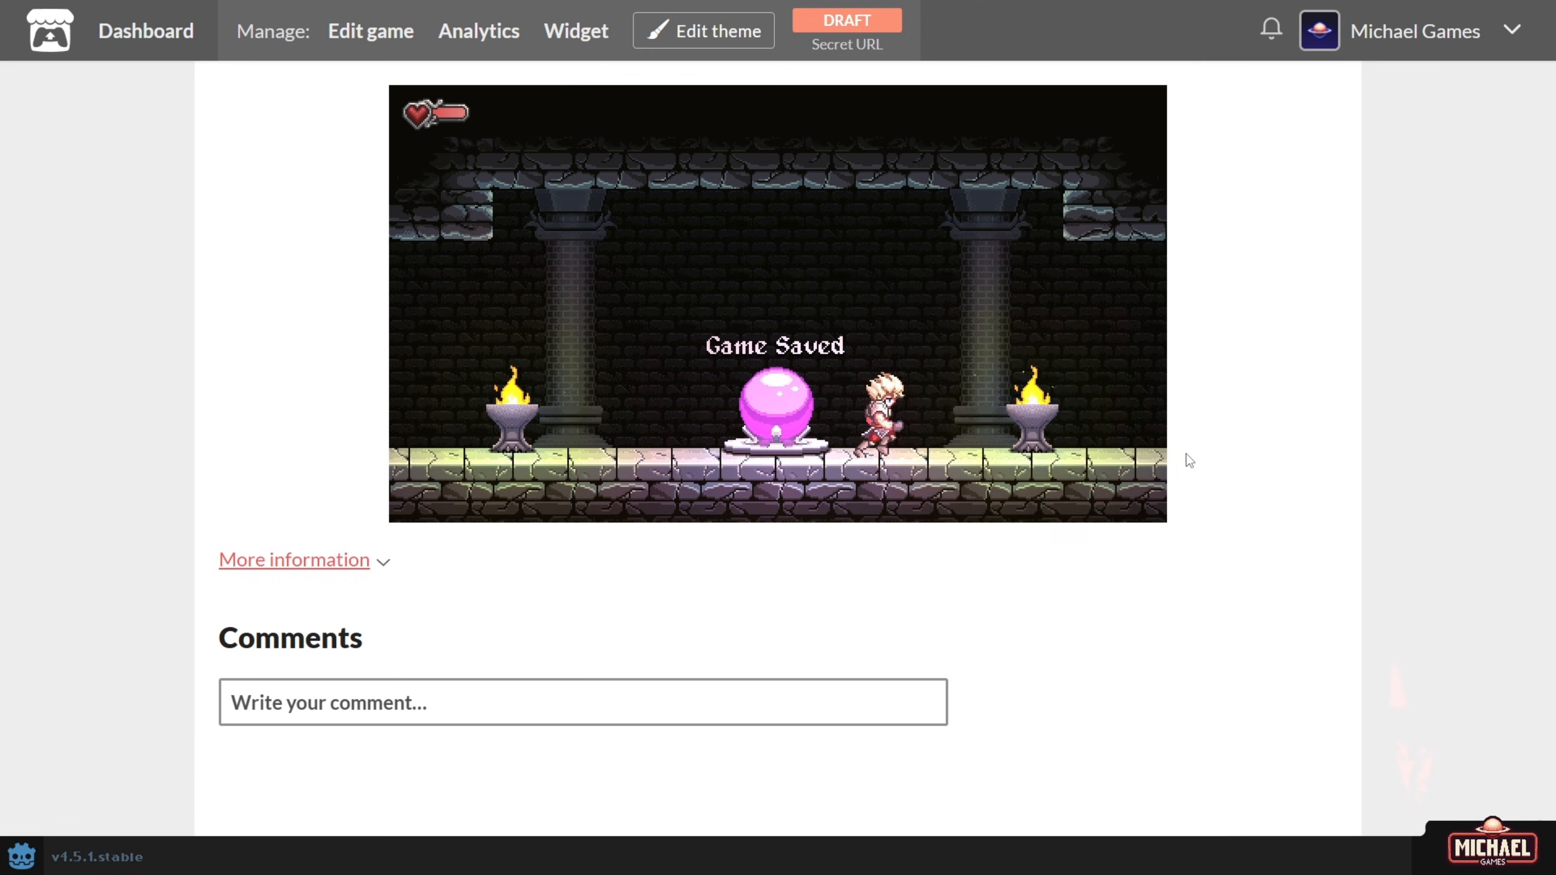
key(Right)
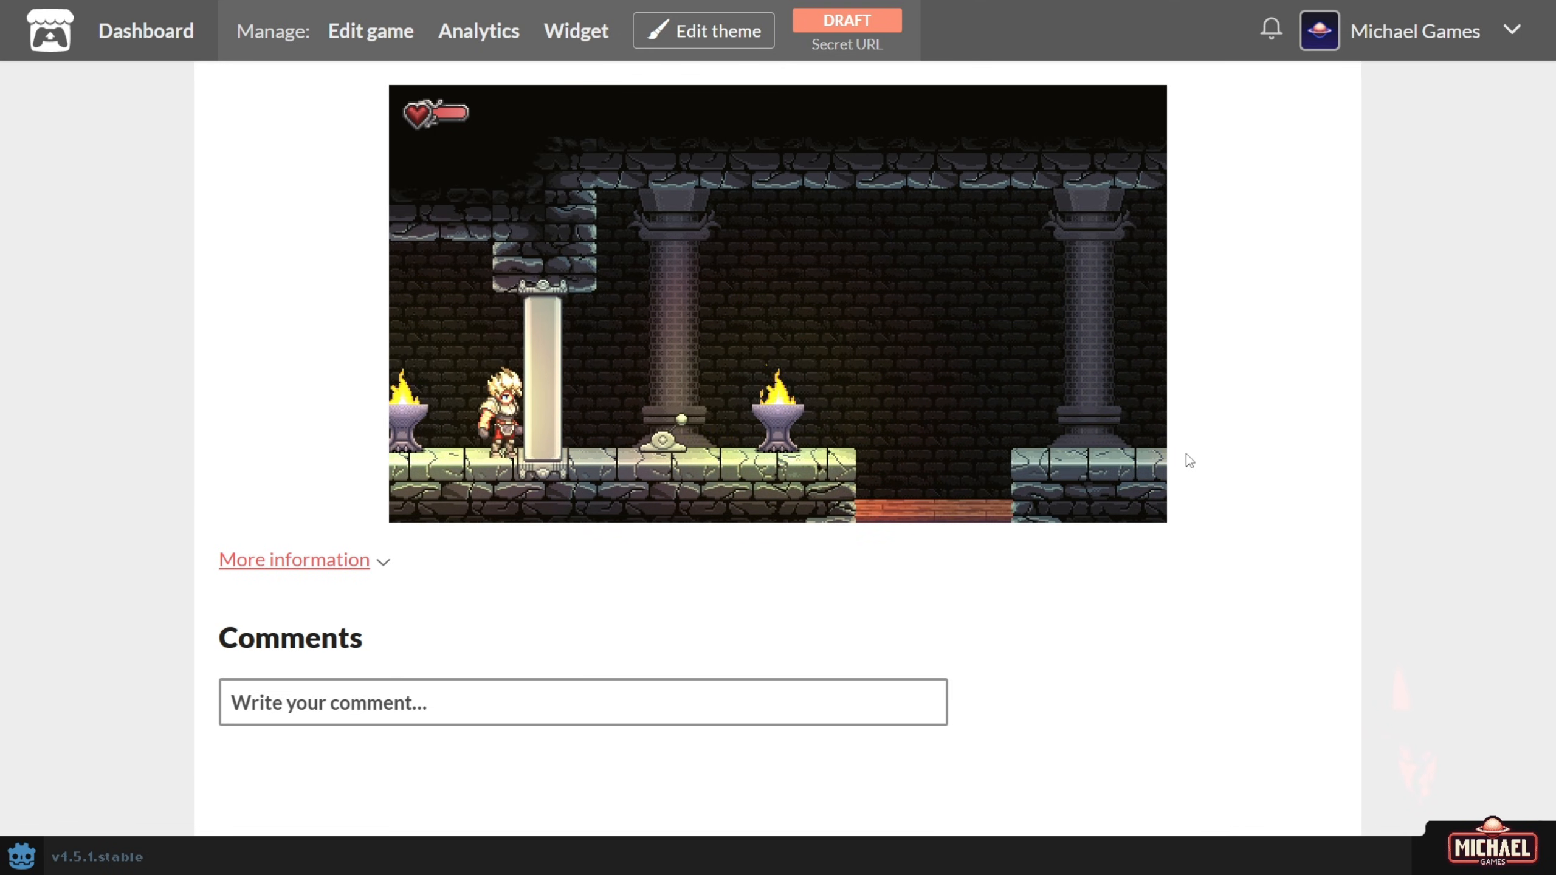
key(Left)
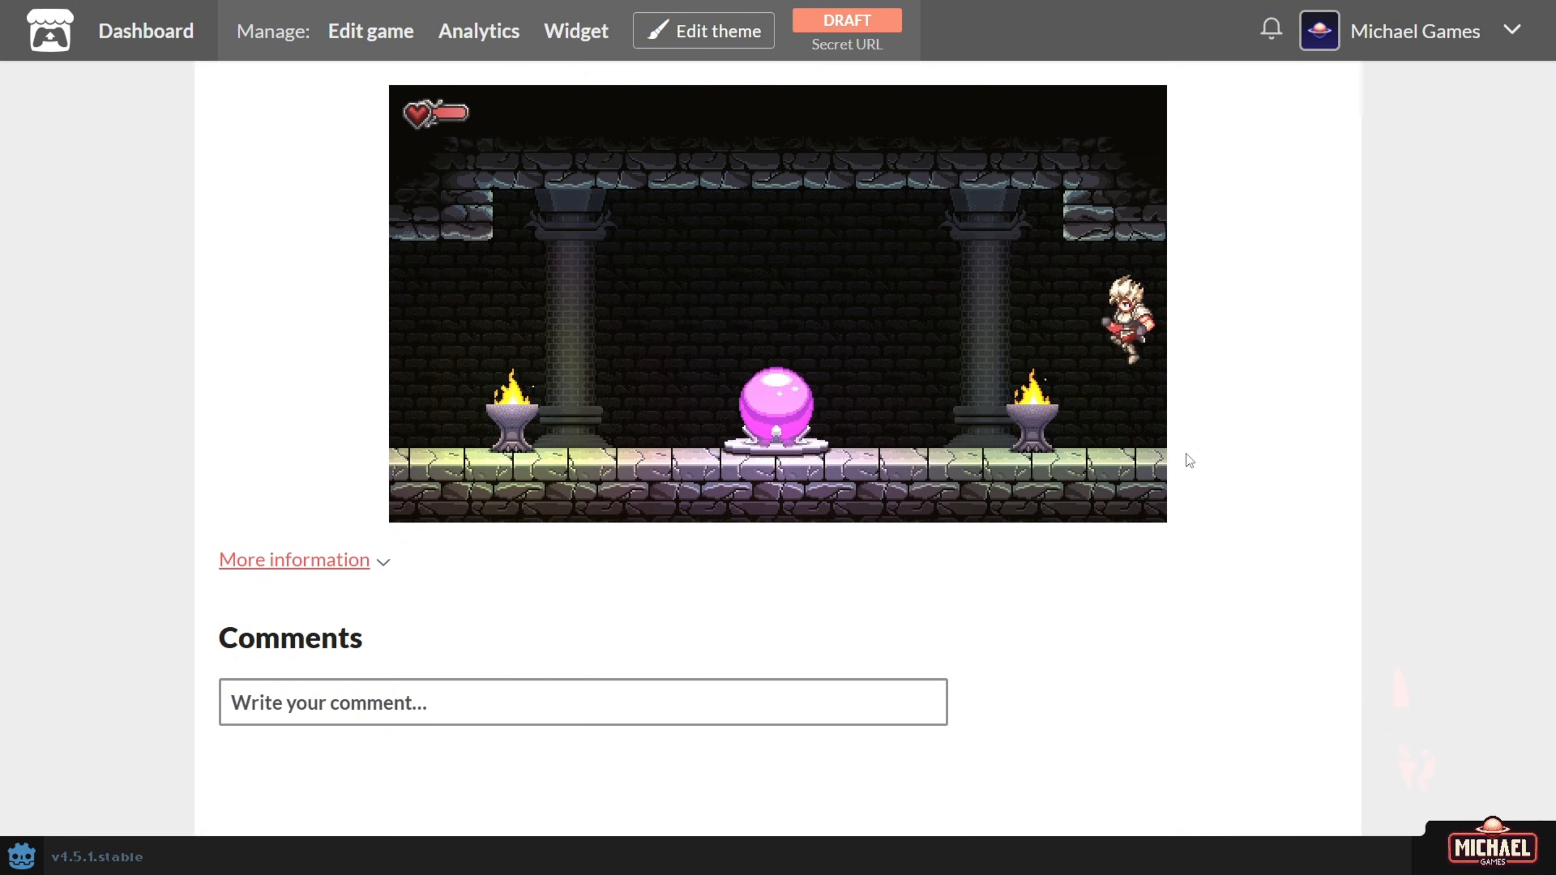
key(Left)
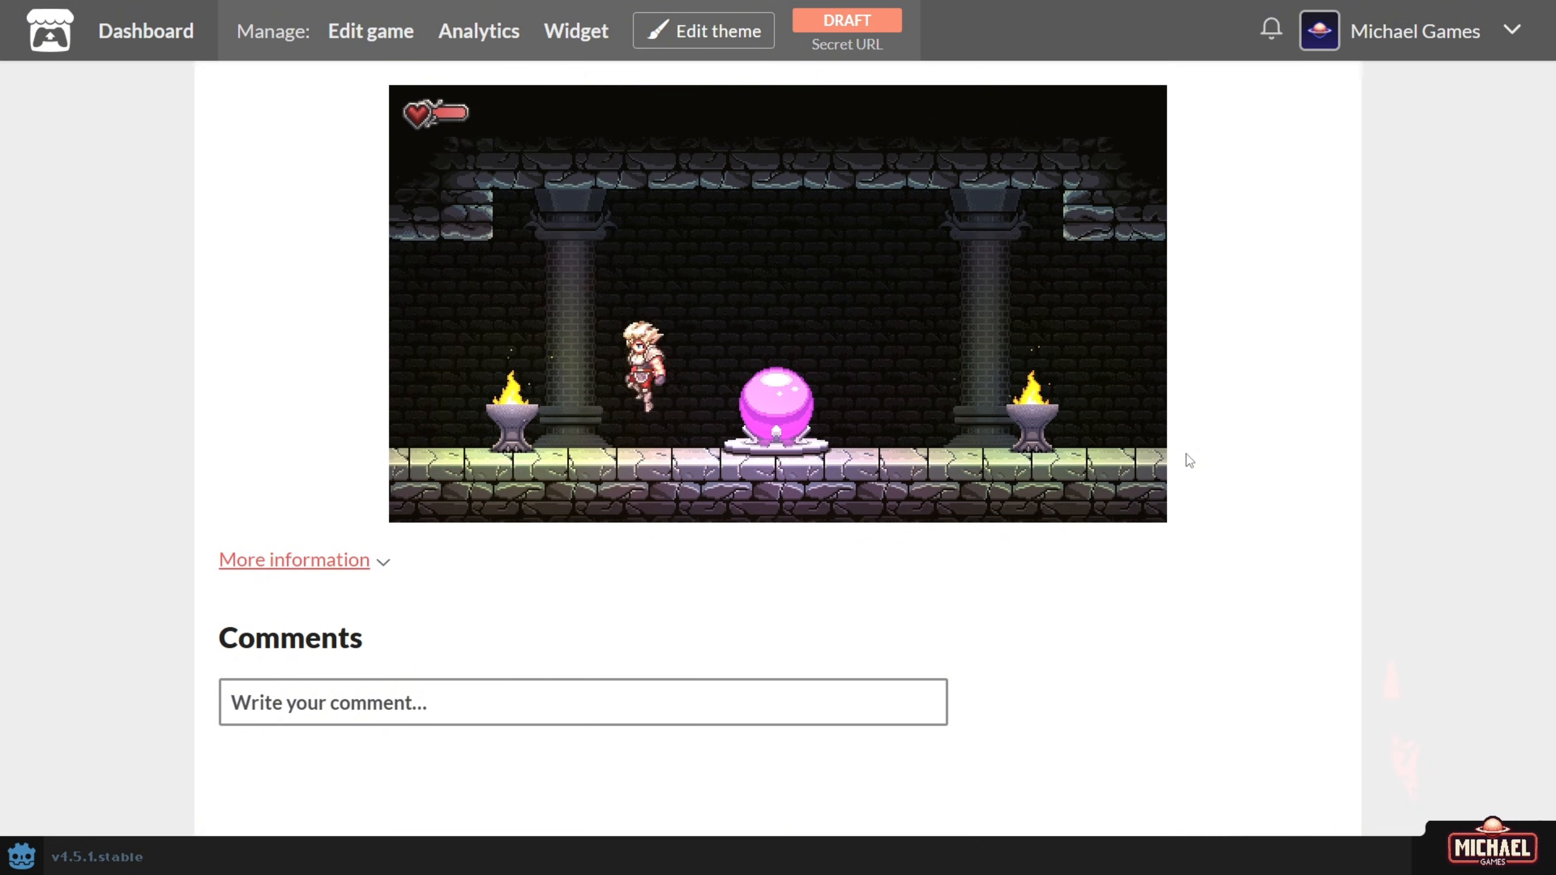
key(Left)
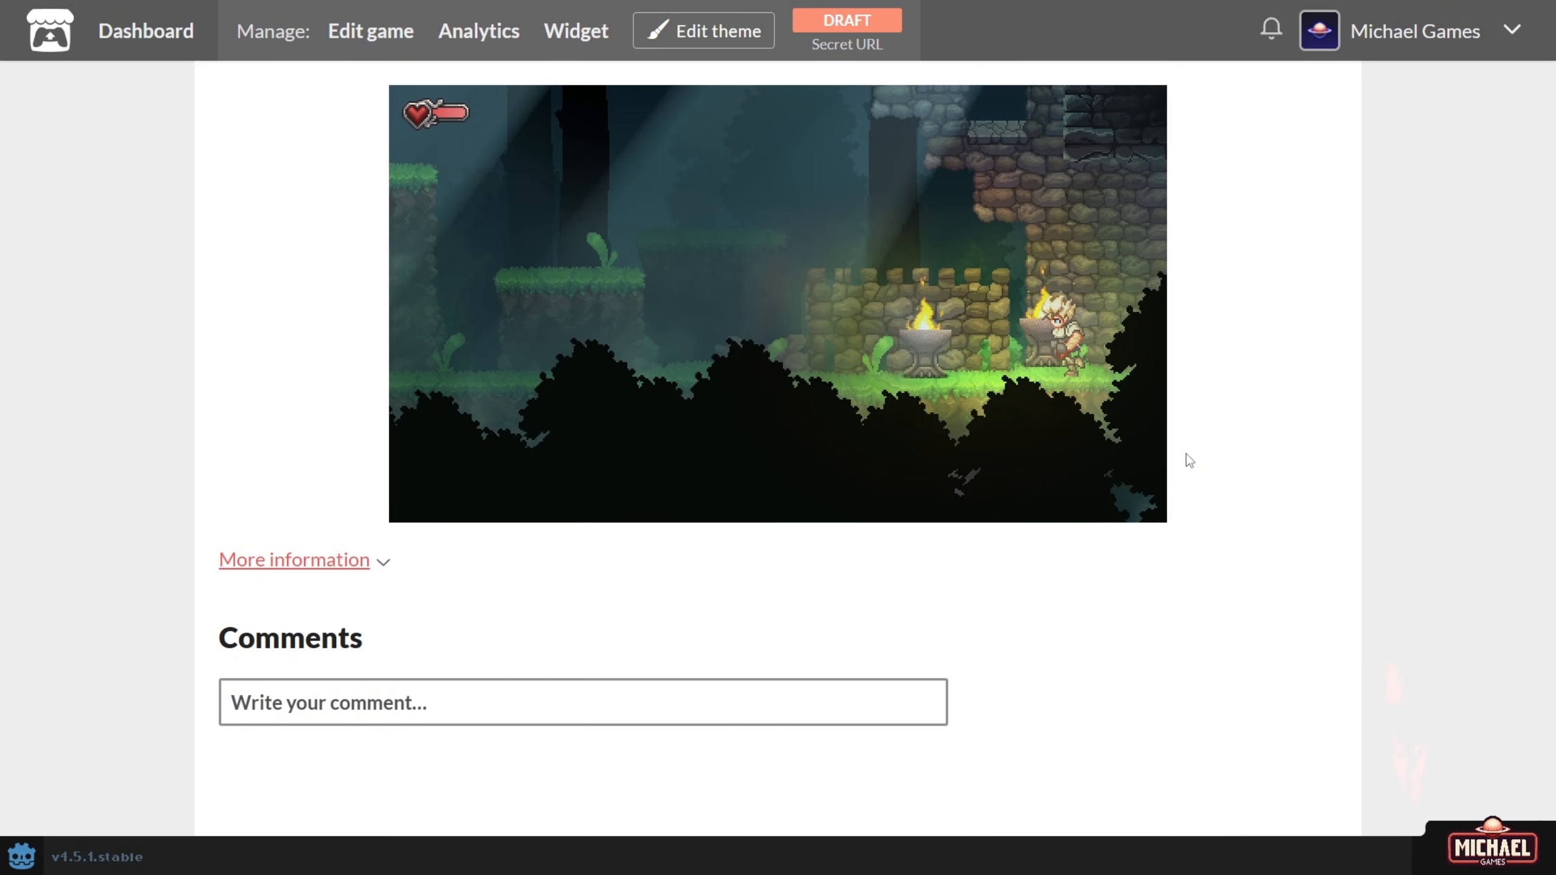
key(Right)
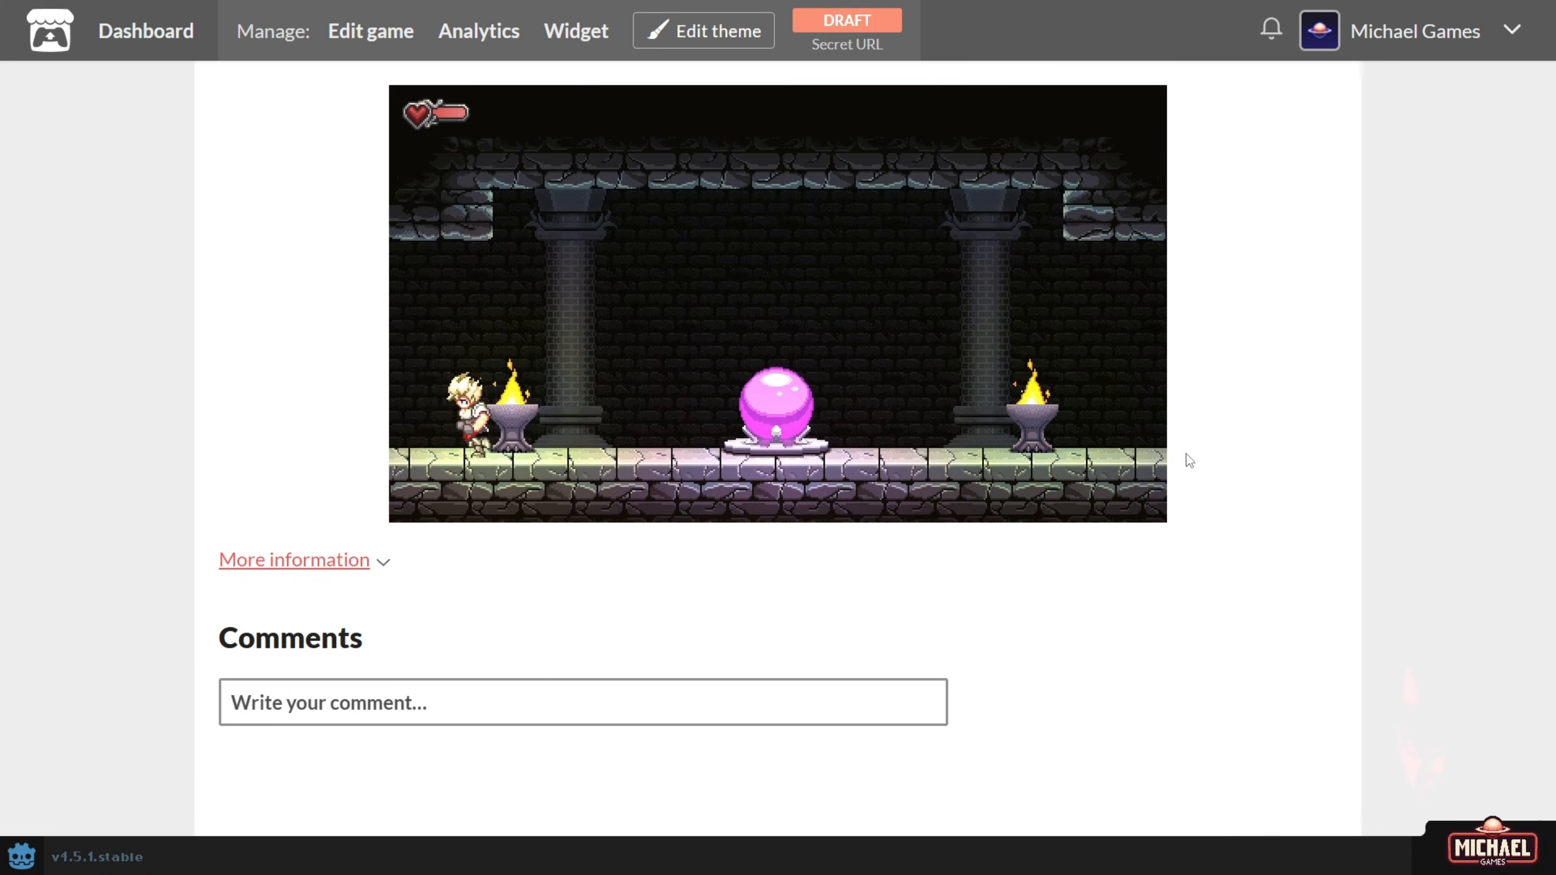
key(Left)
key(Left)
key(space)
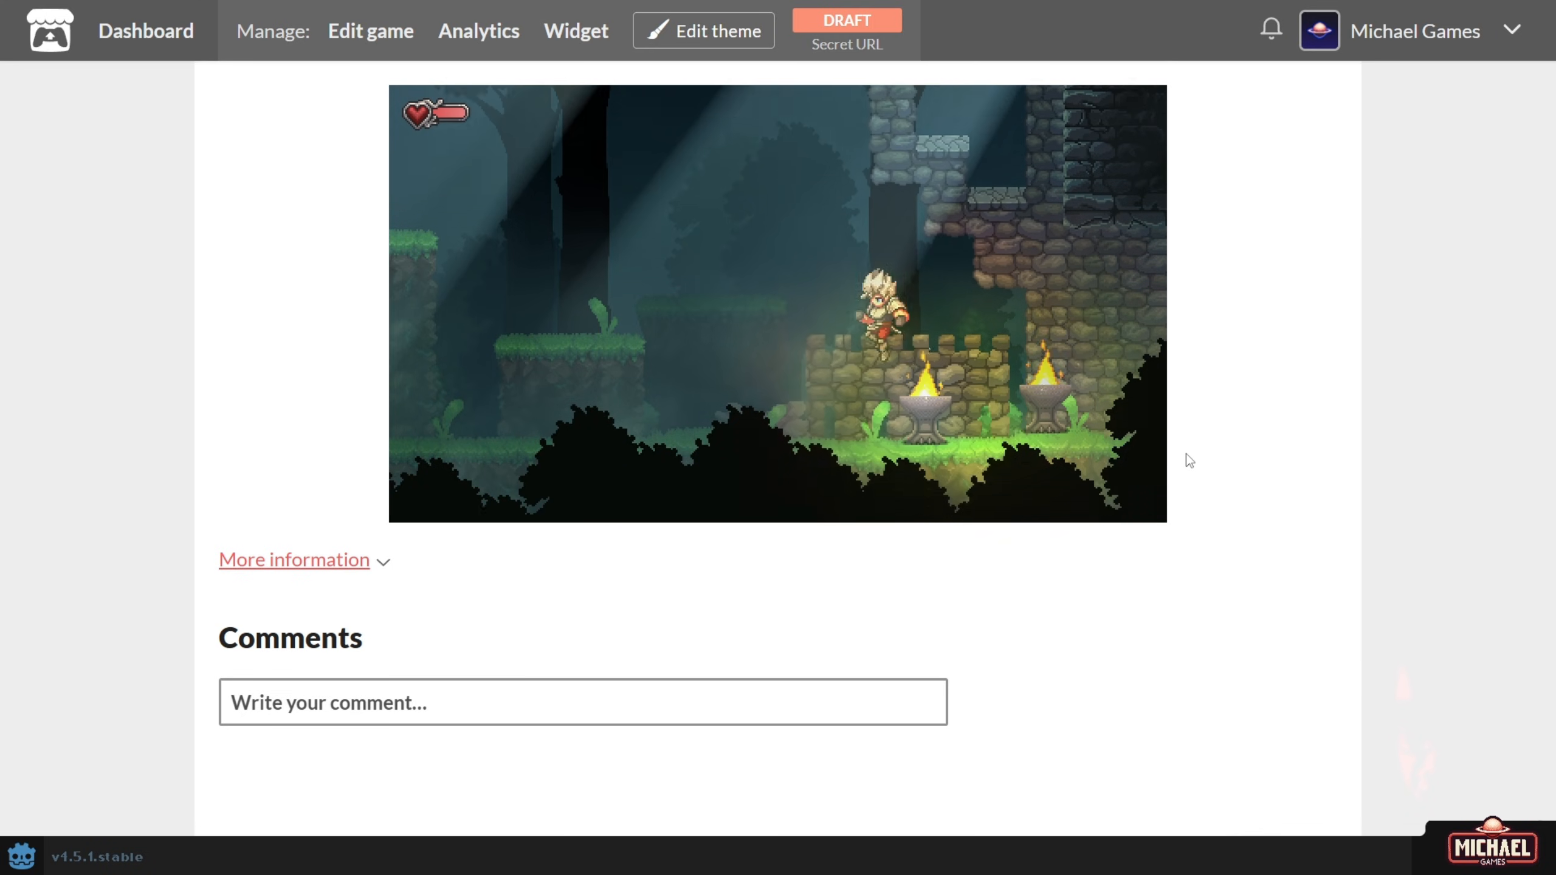
key(Right)
key(space)
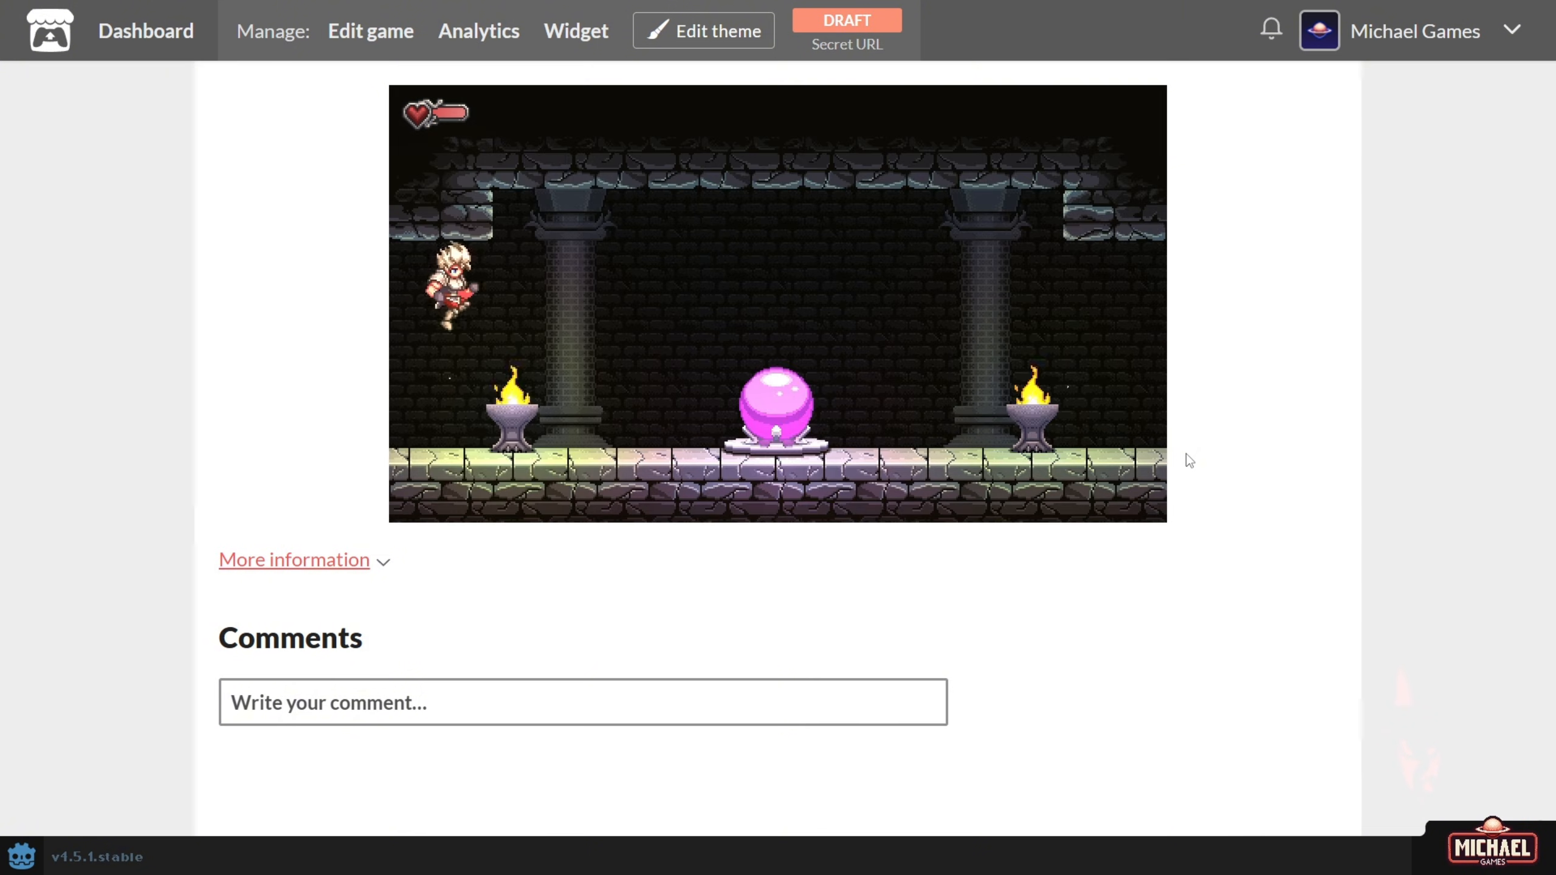
Head left through the forest and drop through the wooden bridge into the dark dungeon.
key(Left)
key(space)
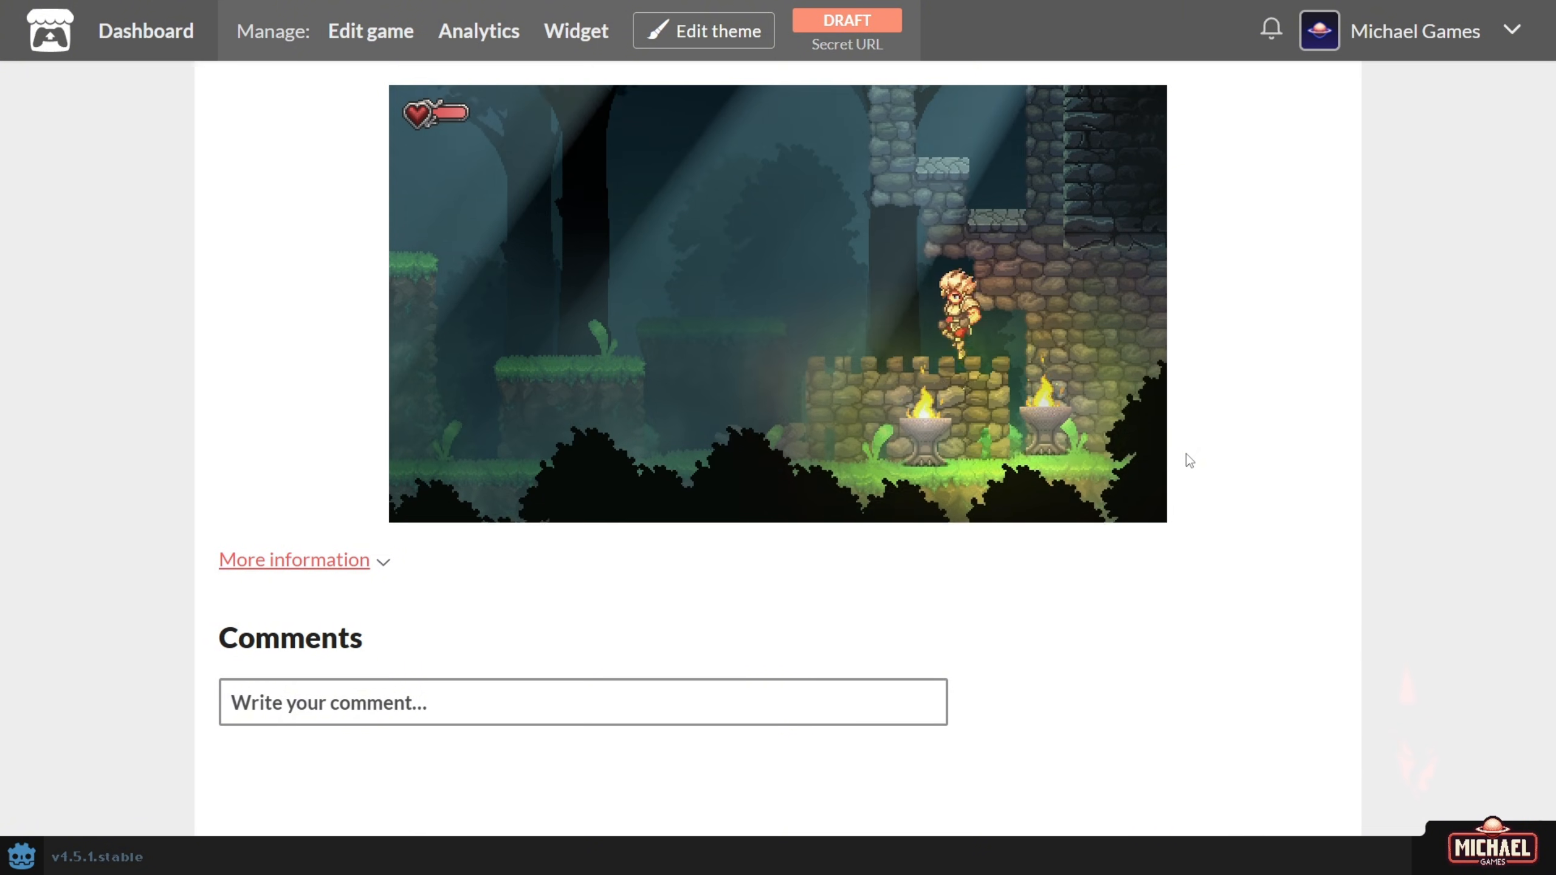
key(space)
key(Left)
key(space)
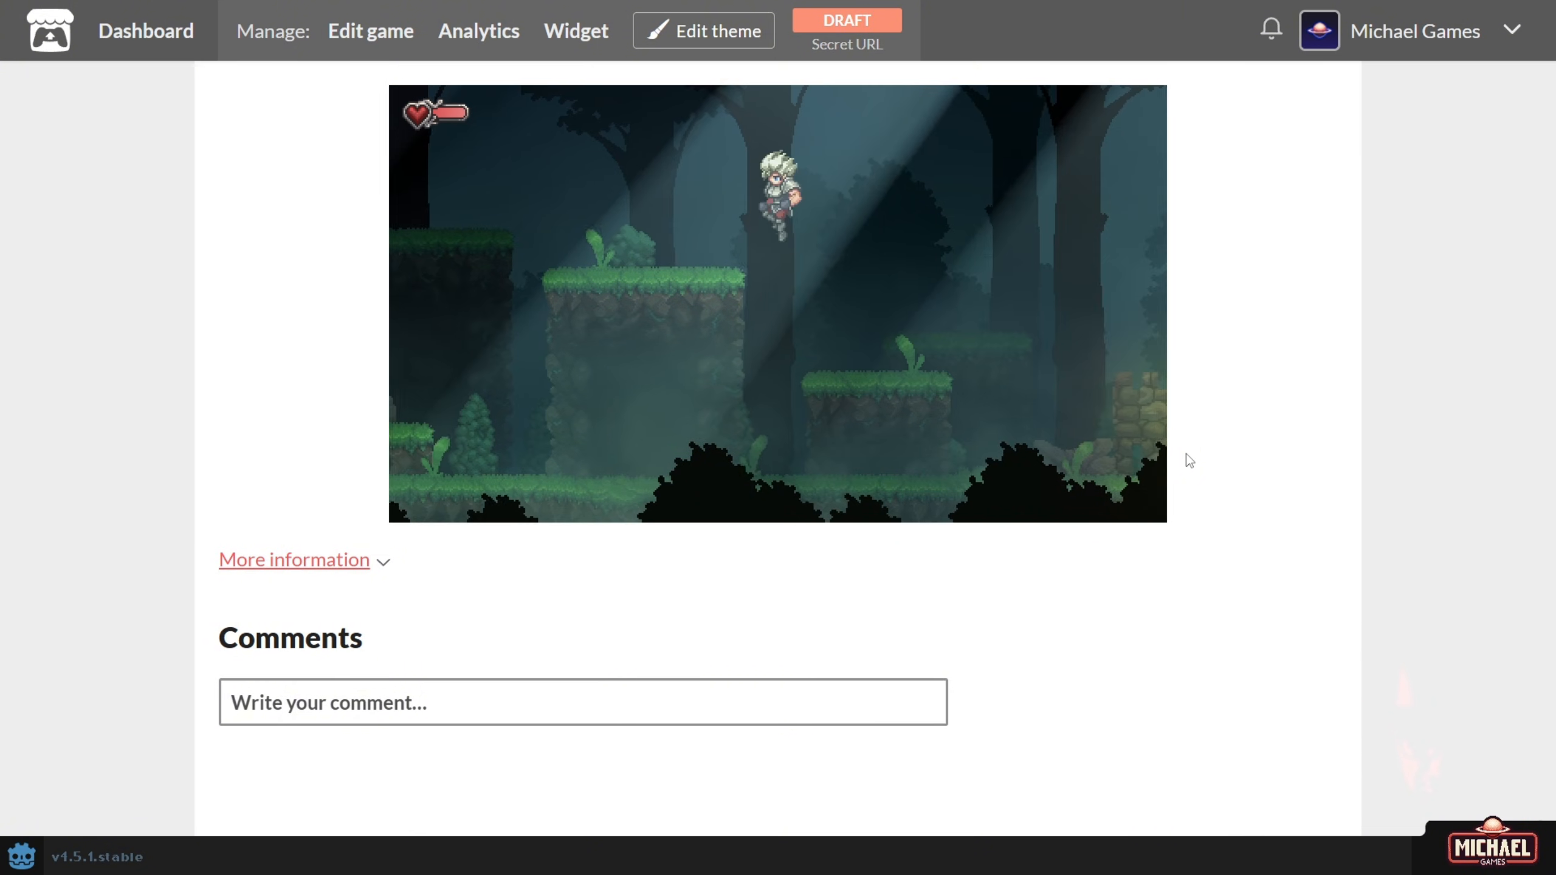
key(Left)
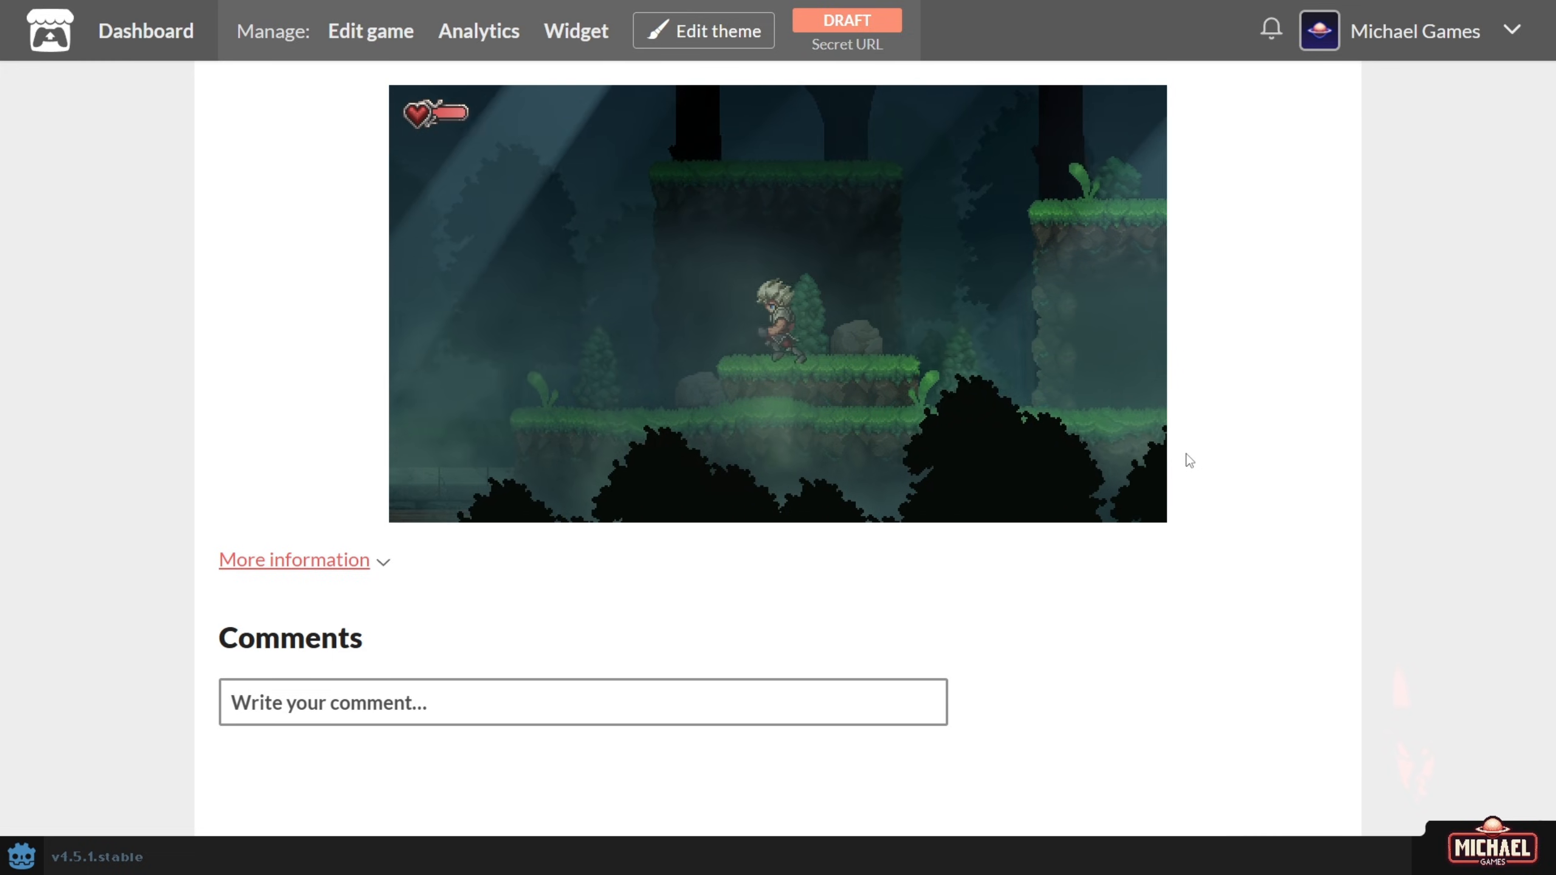
key(Left)
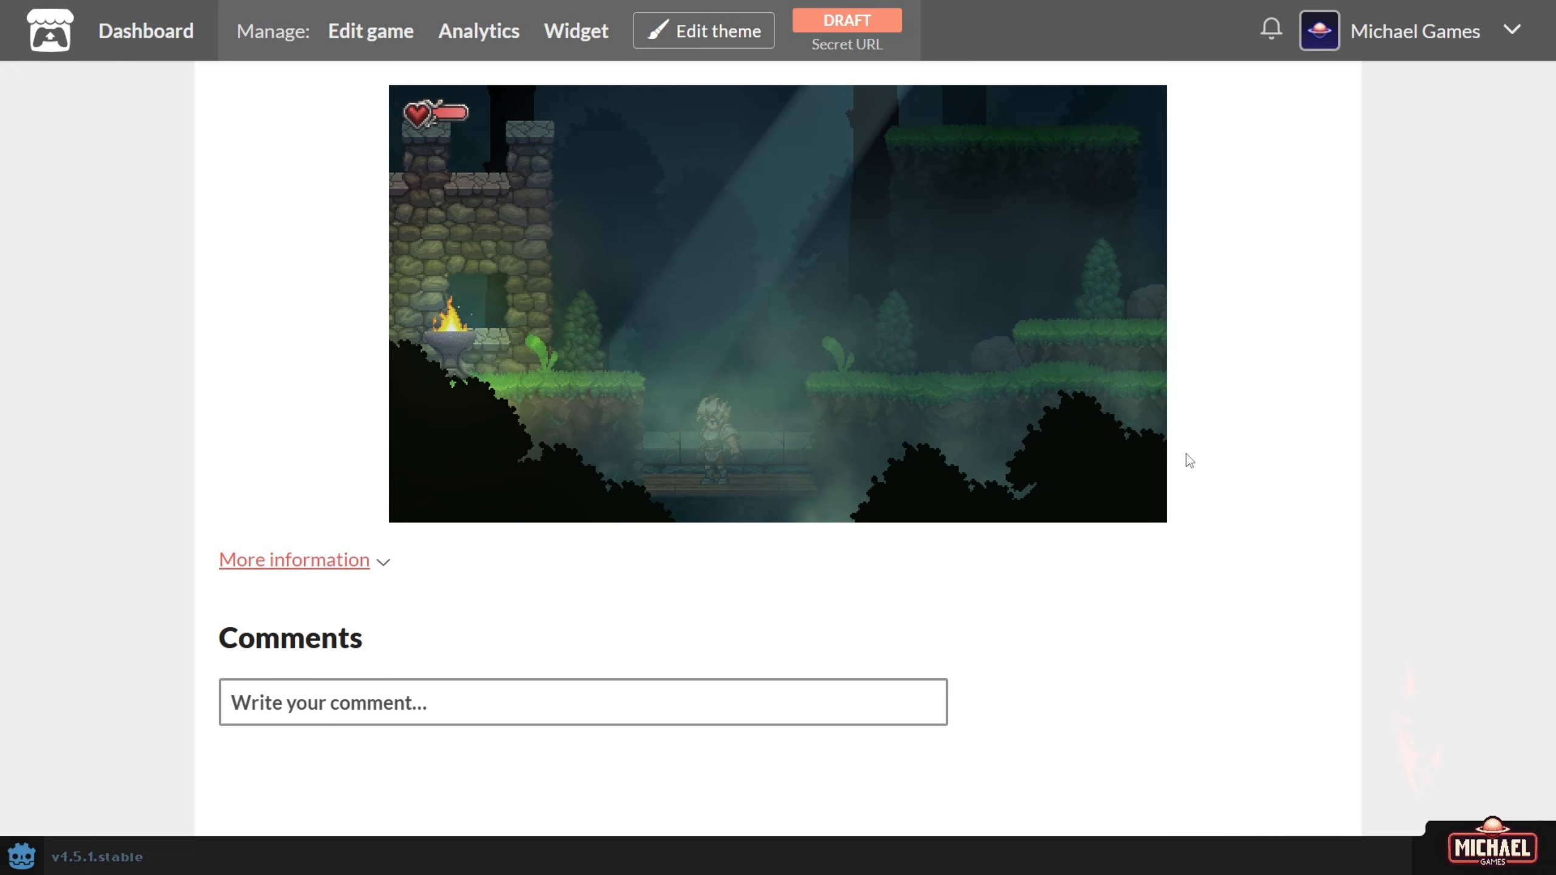
key(Down)
key(space)
key(Down)
key(space)
key(Right)
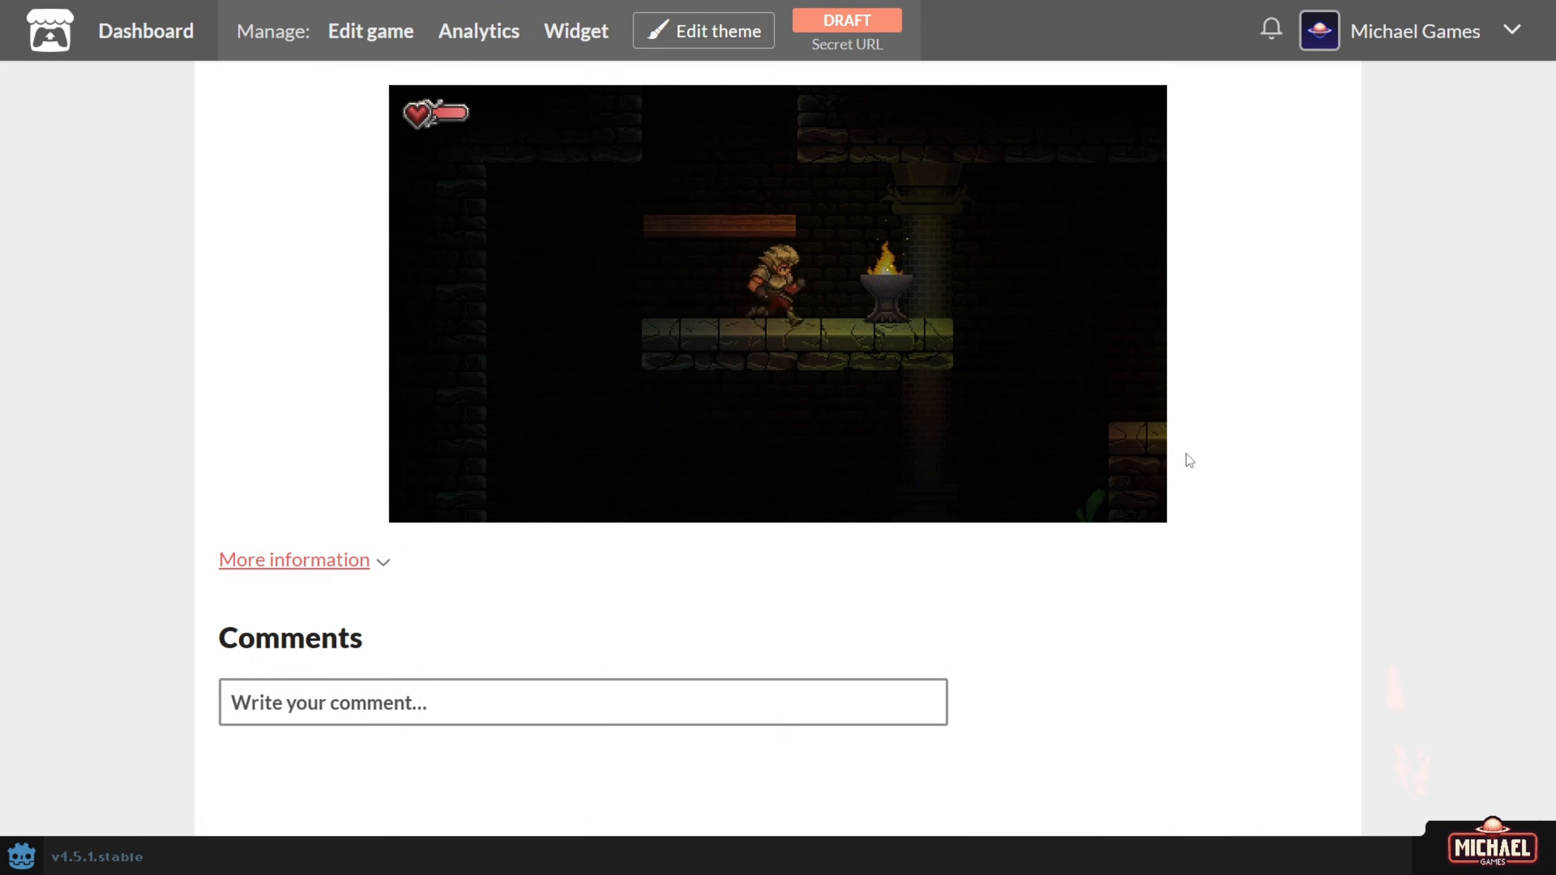
key(space)
Open and close the pause screen while running and jumping right through the dungeon.
key(Escape)
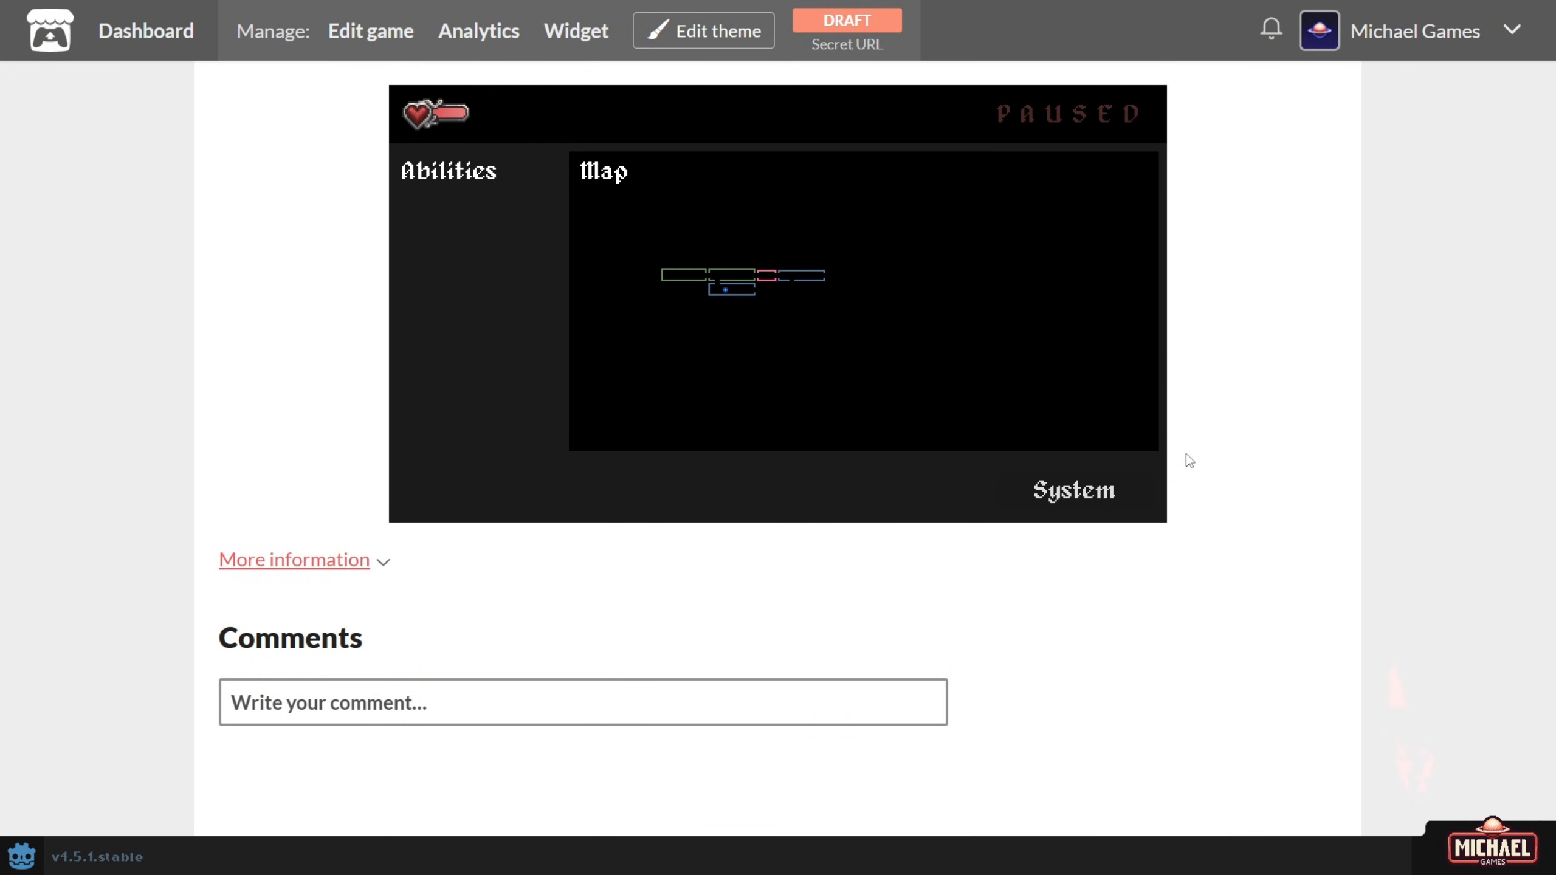
key(Escape)
key(Right)
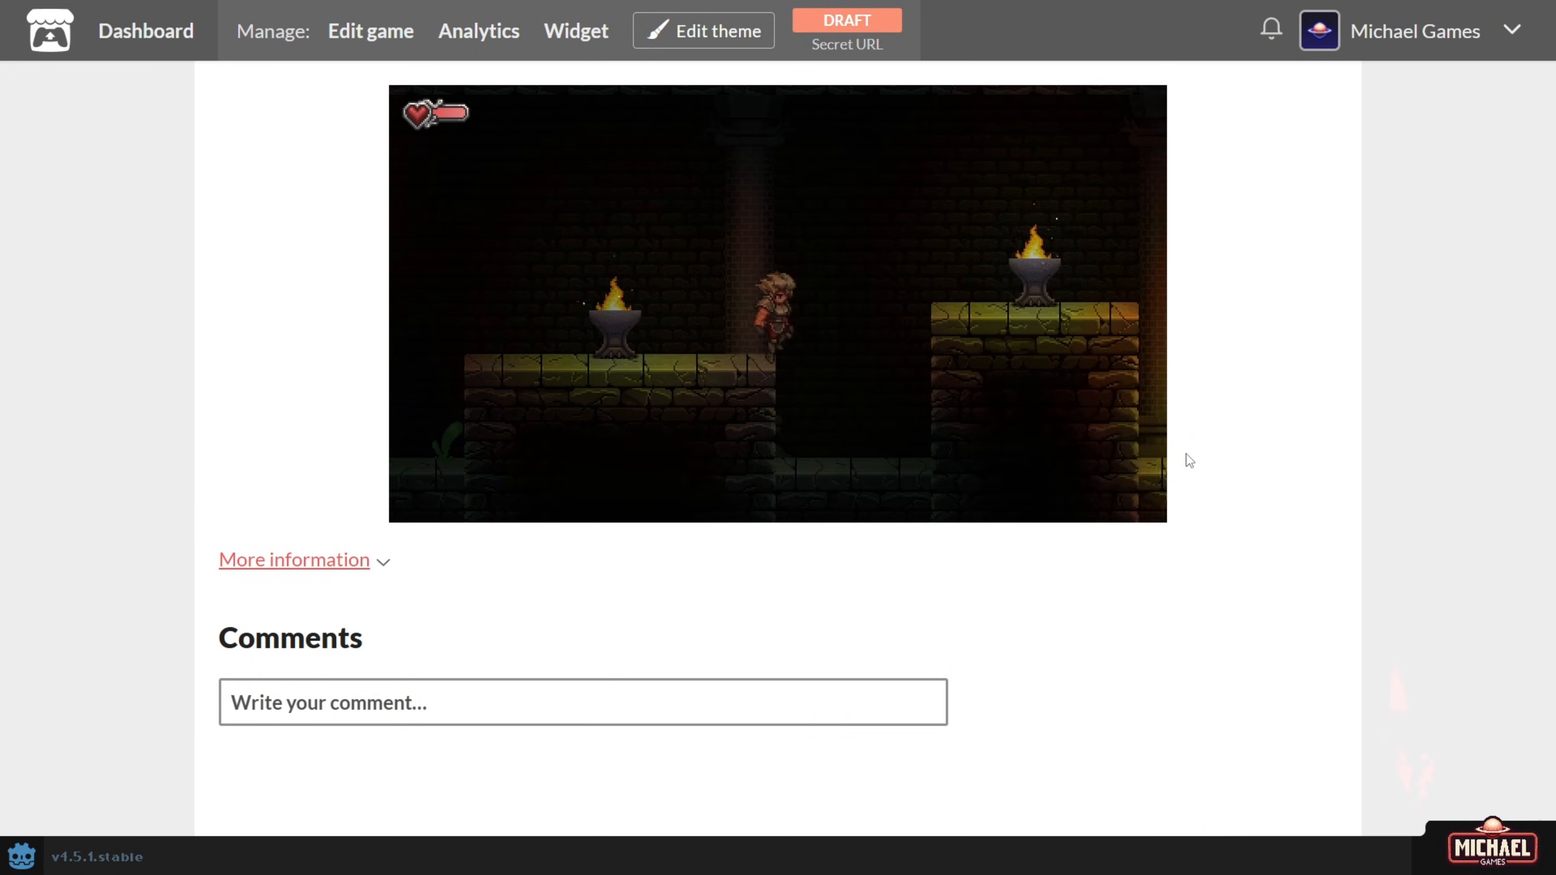
key(space)
key(Escape)
key(Down)
key(Escape)
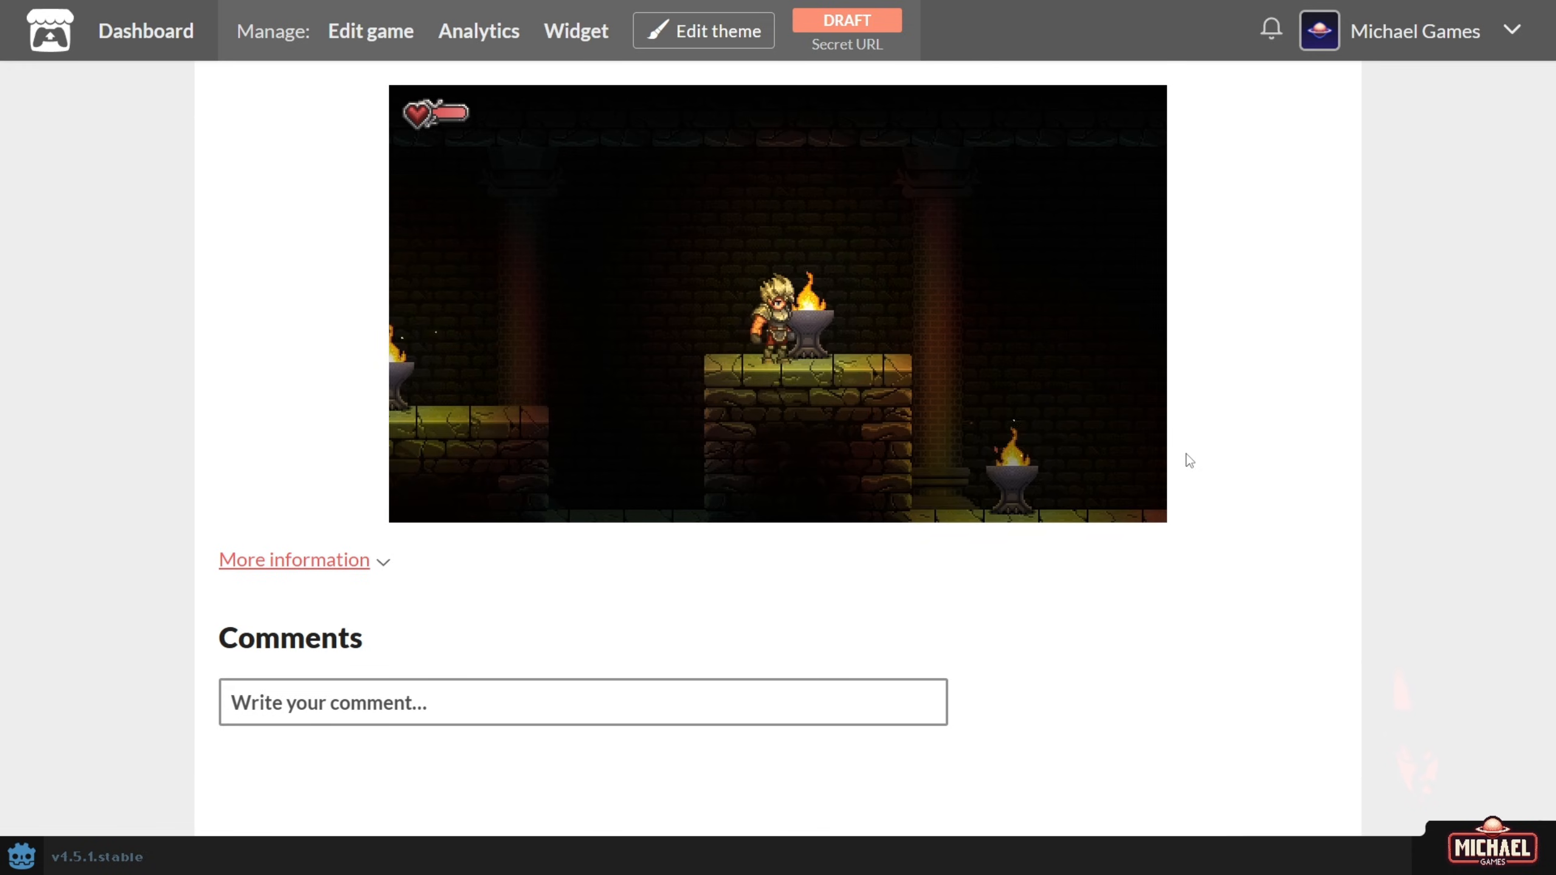
key(Right)
key(space)
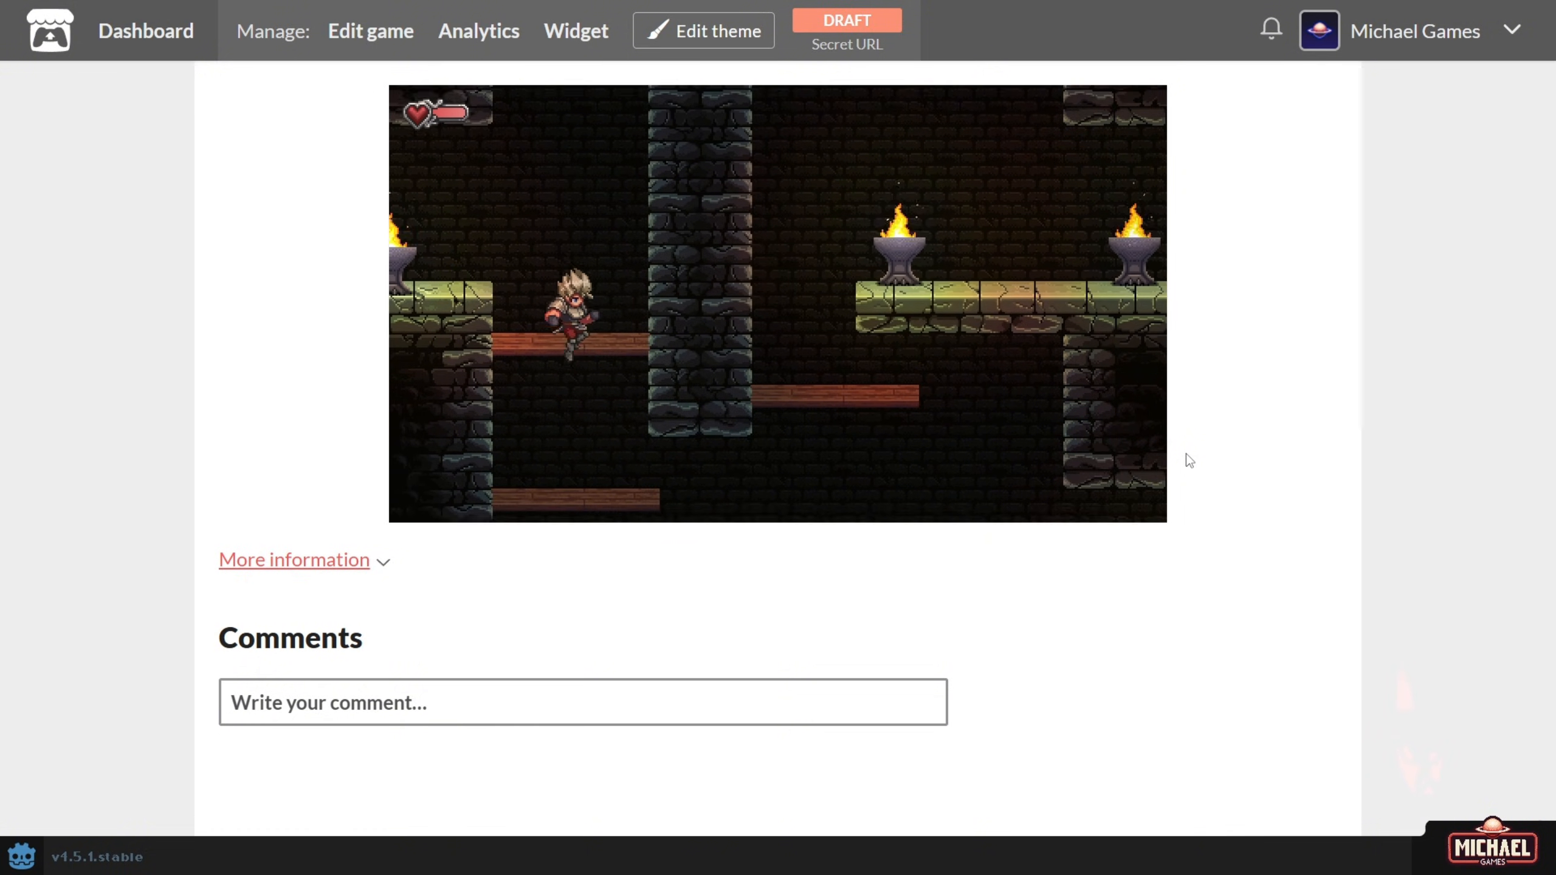
Drop through the wooden platforms, then climb through the ceiling opening into the upper room.
key(Down)
key(space)
key(Right)
key(space)
key(space)
key(space)
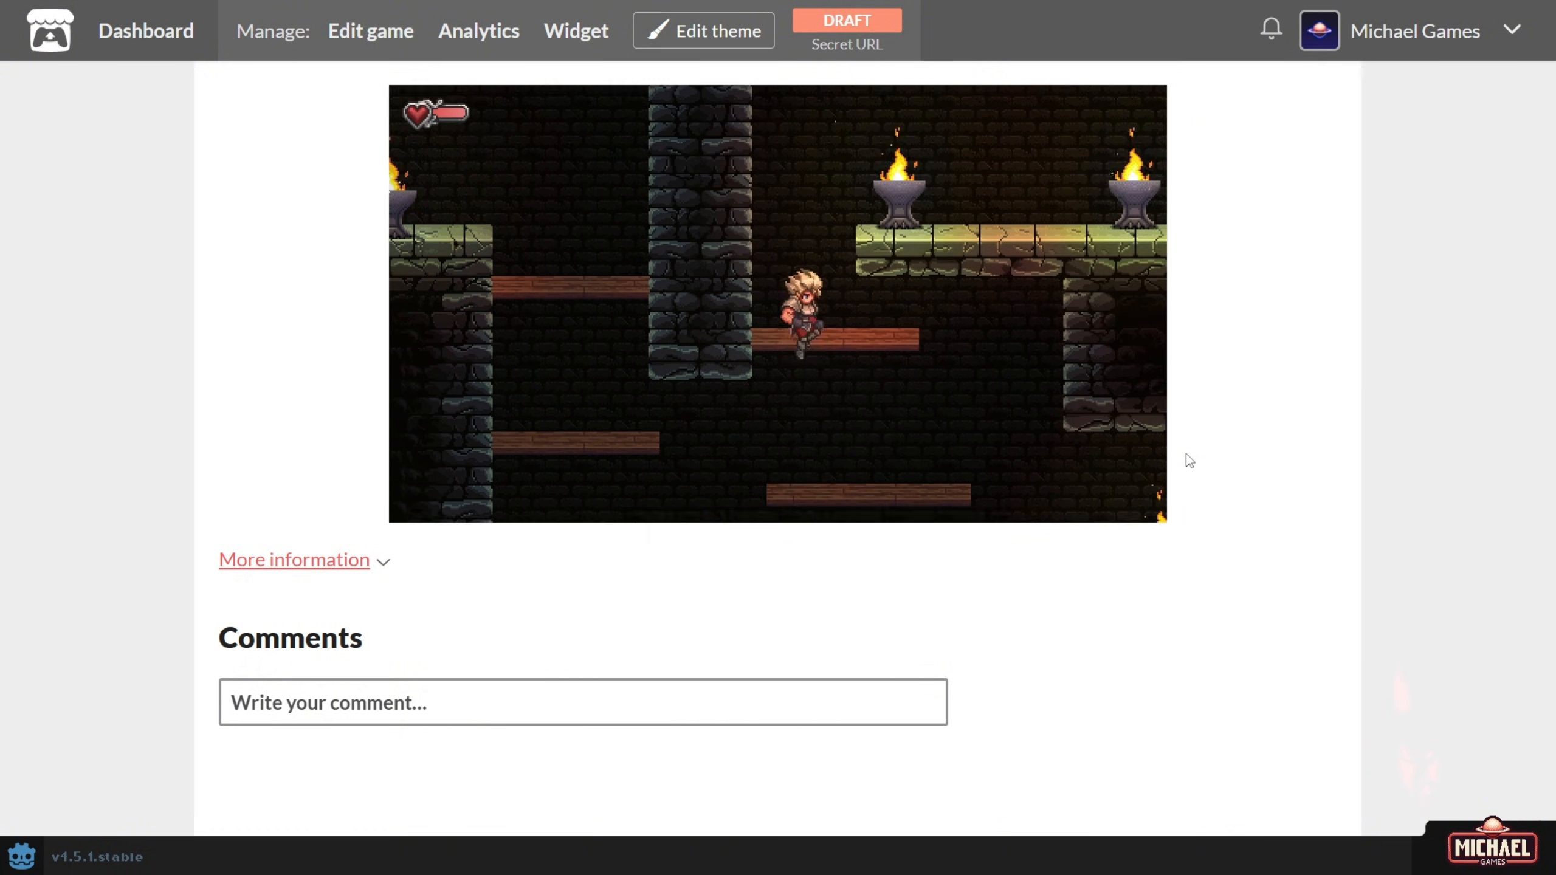
key(Right)
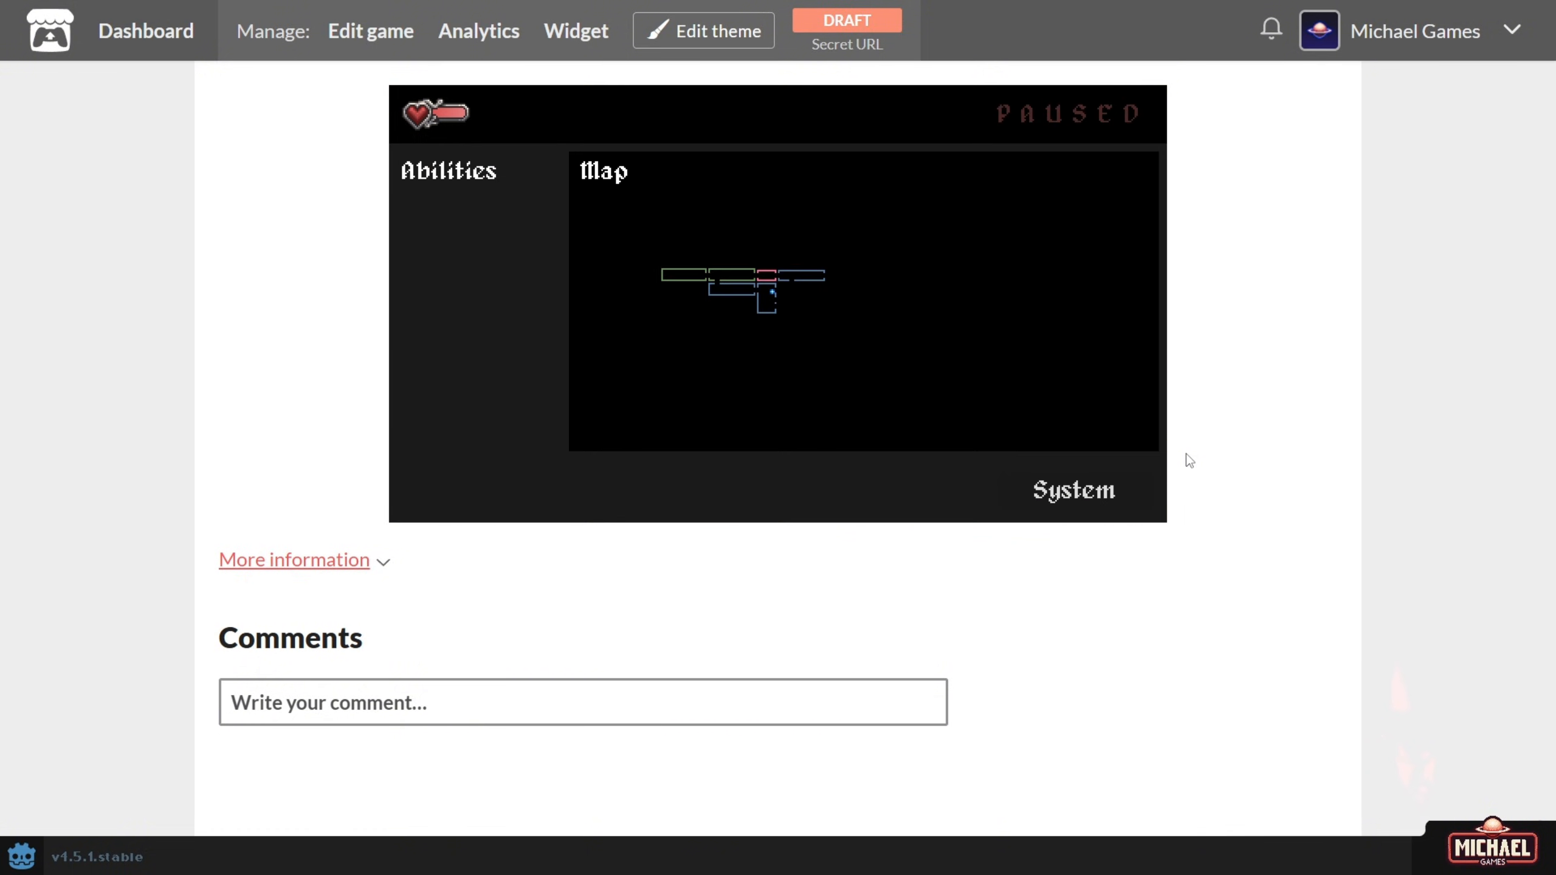
key(Escape)
key(Escape)
key(Right)
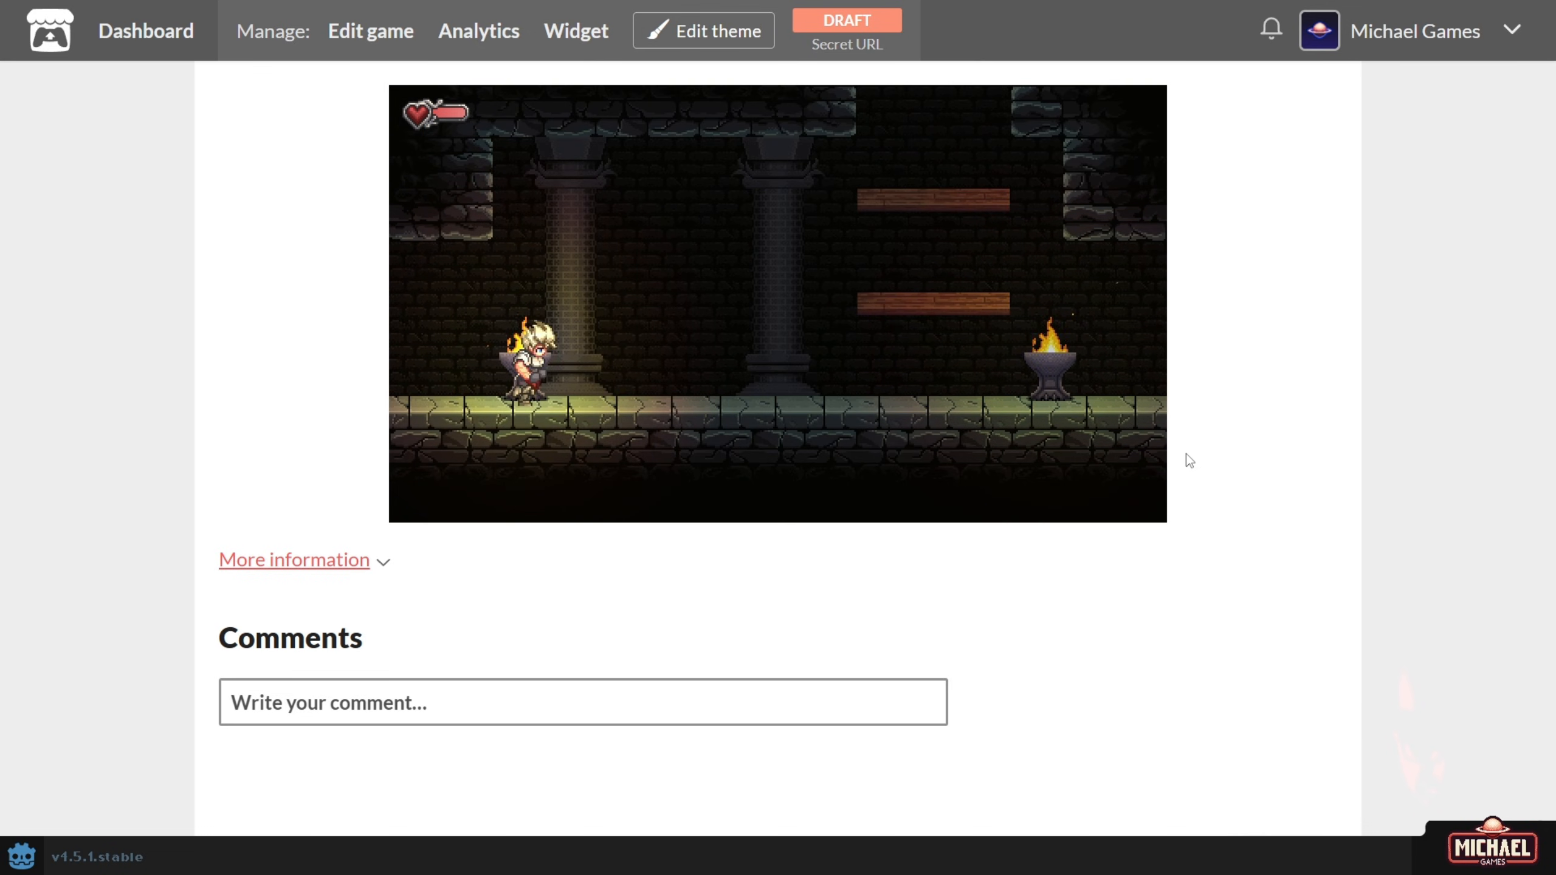
key(Right)
key(space)
key(space)
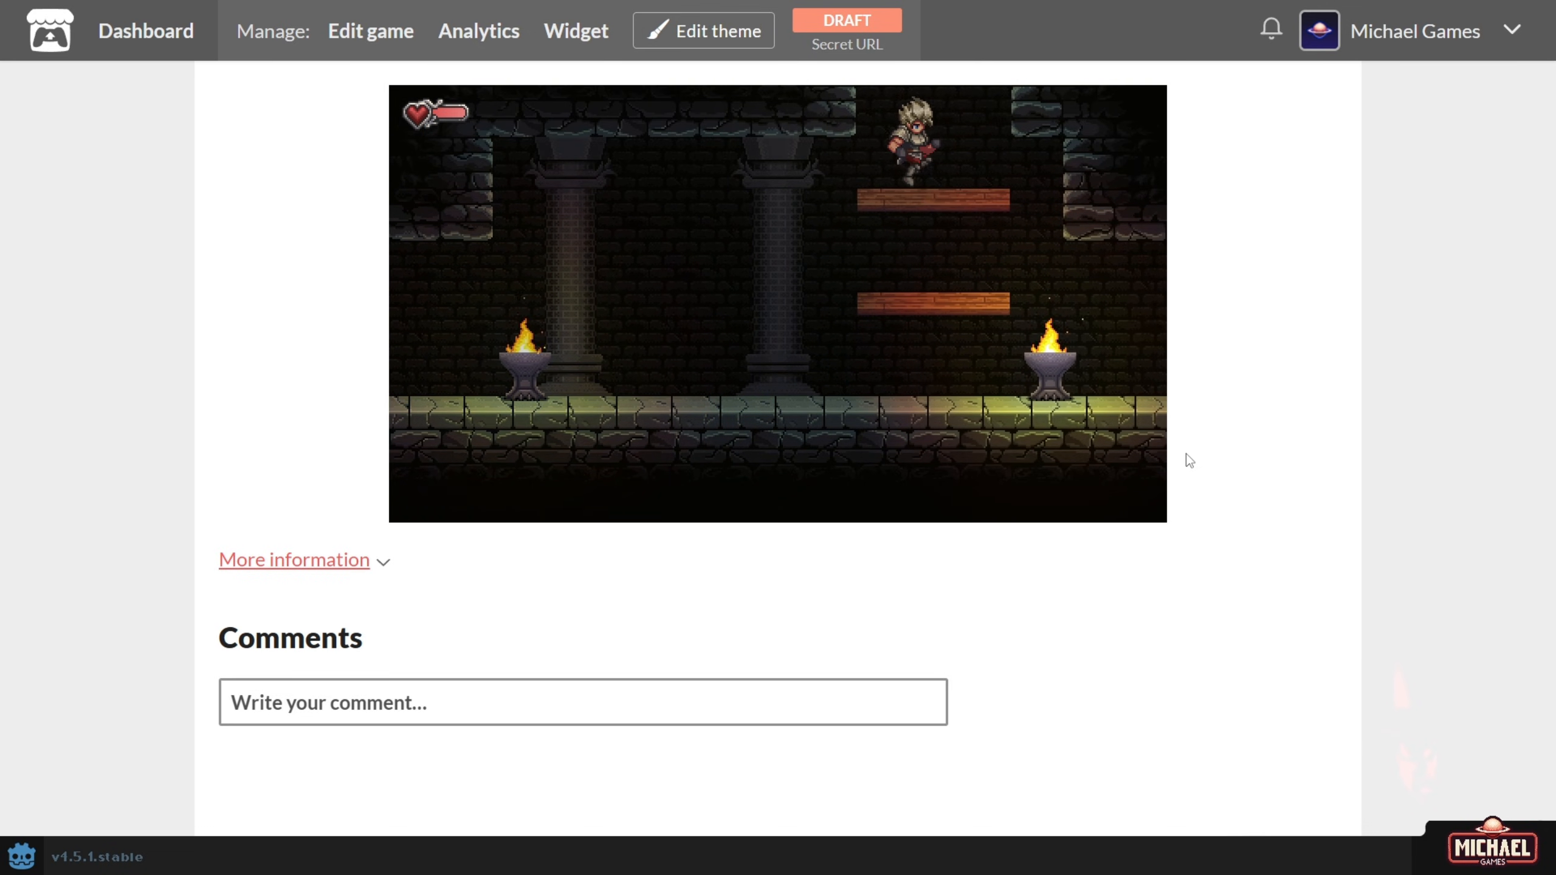
key(Left)
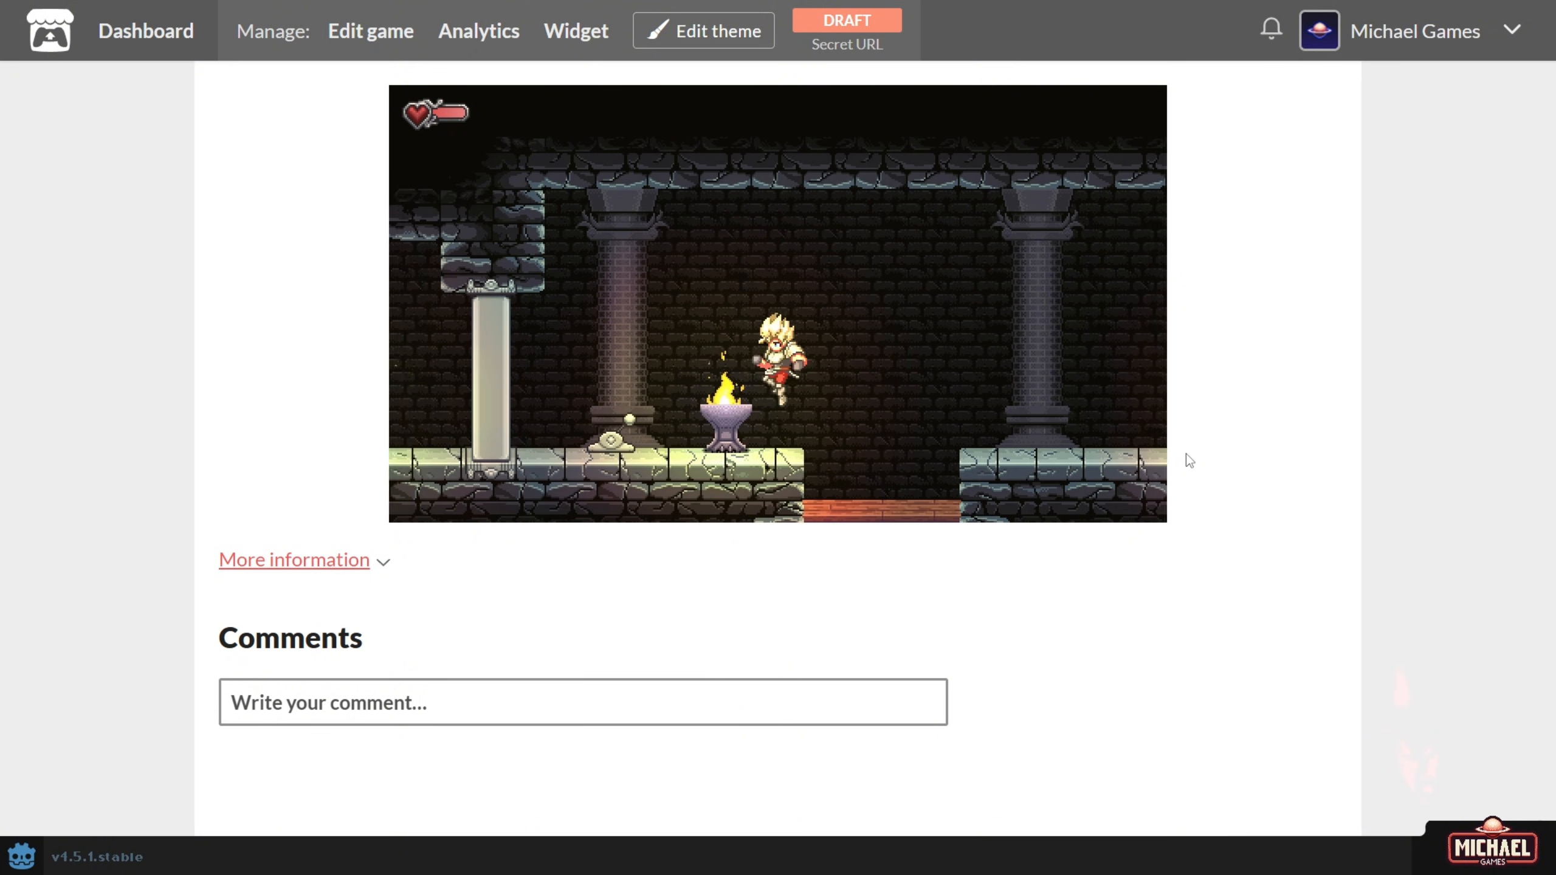
Pull the lever with E, save at the pink orb with S, and reload the page.
key(Left)
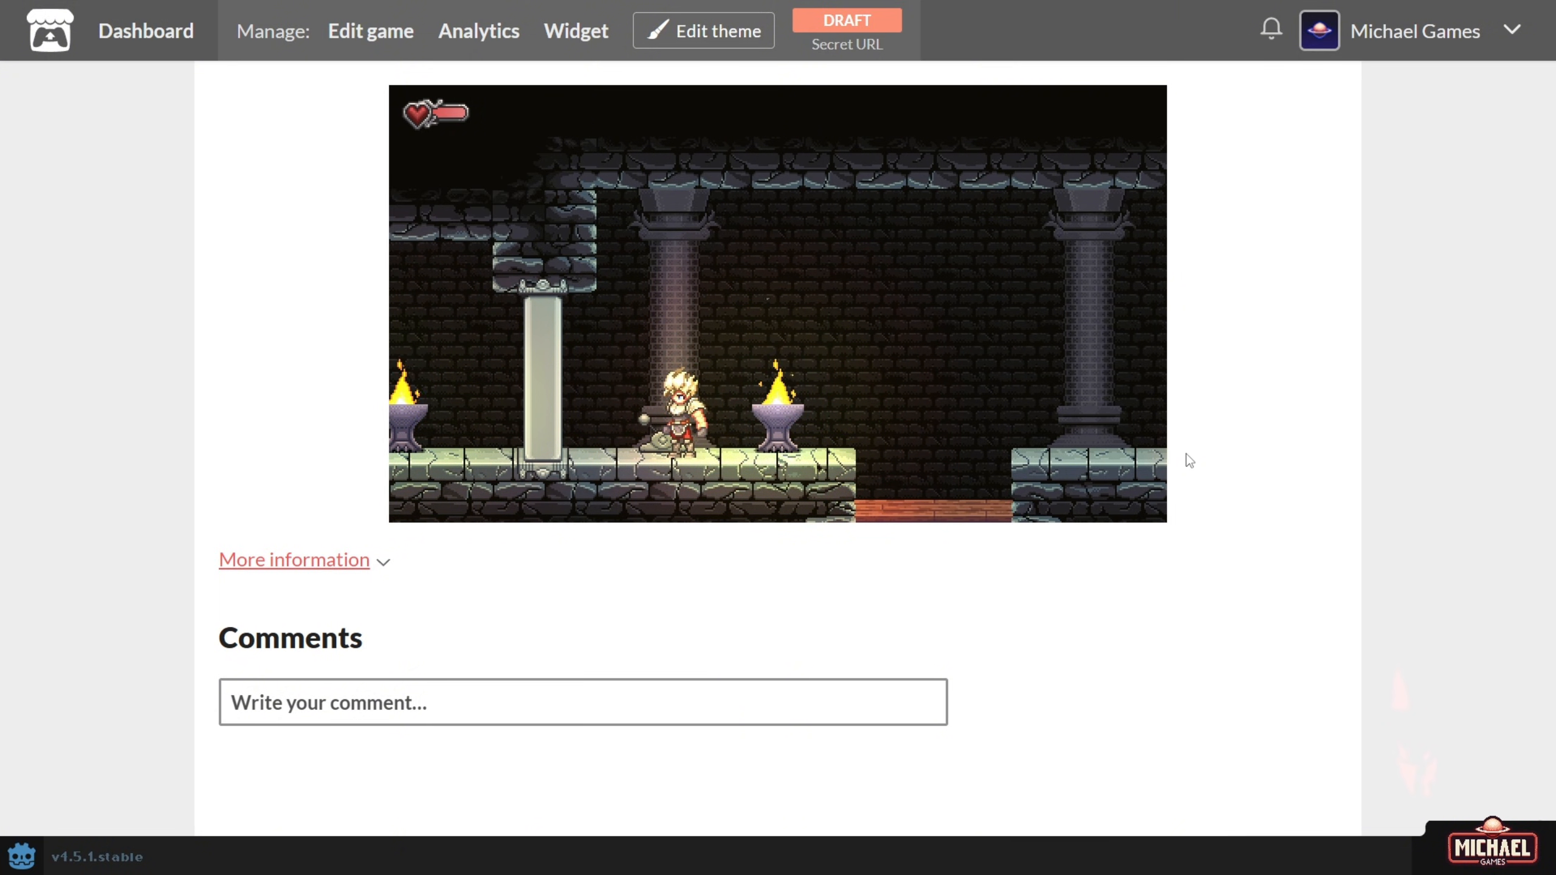
key(e)
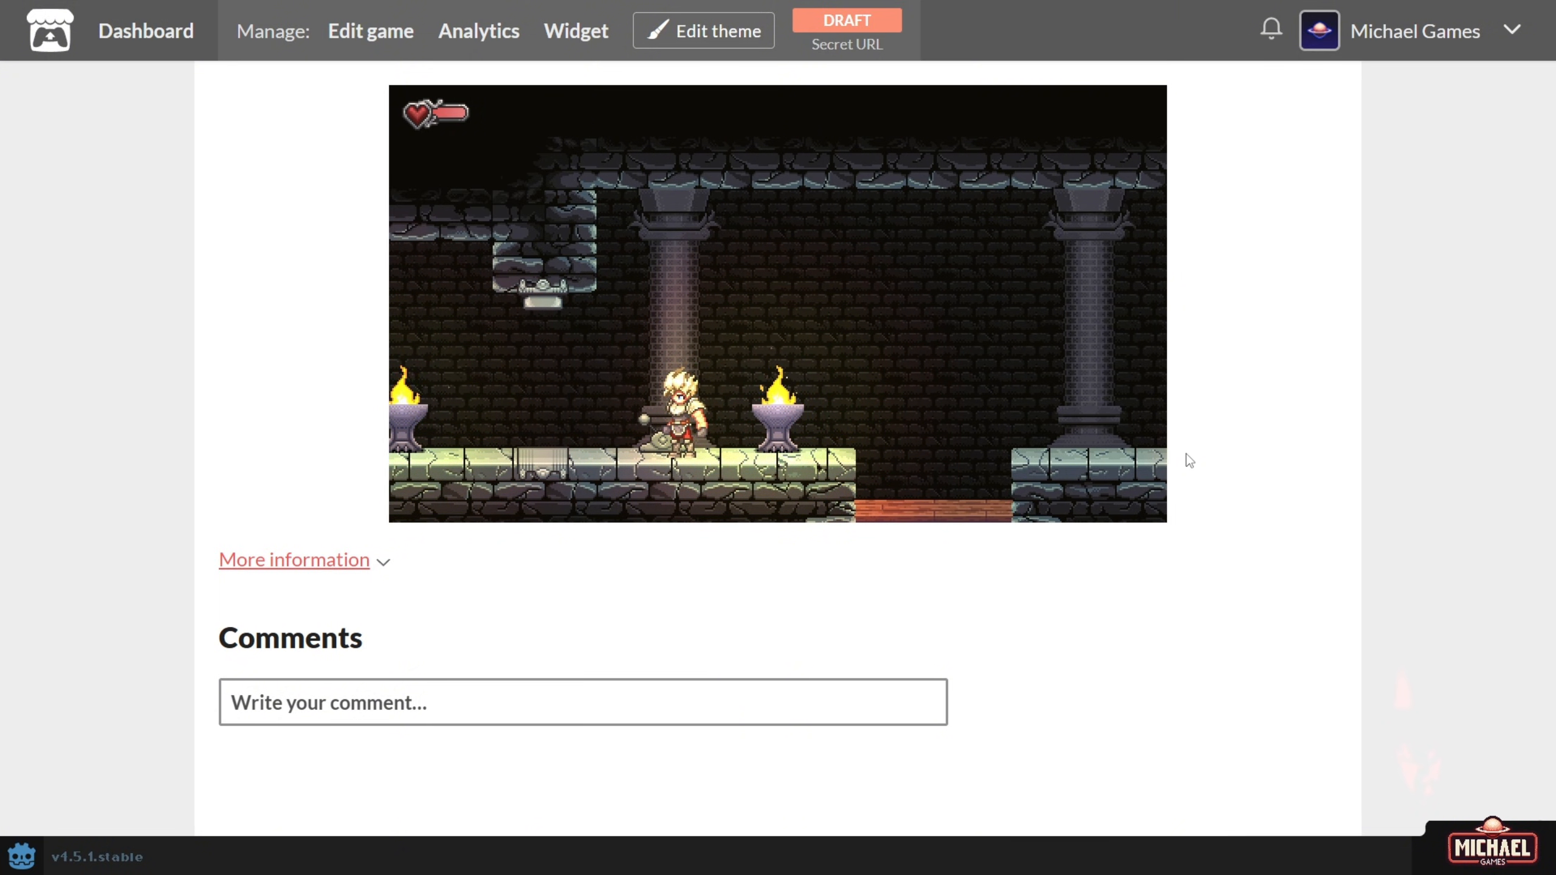
key(Left)
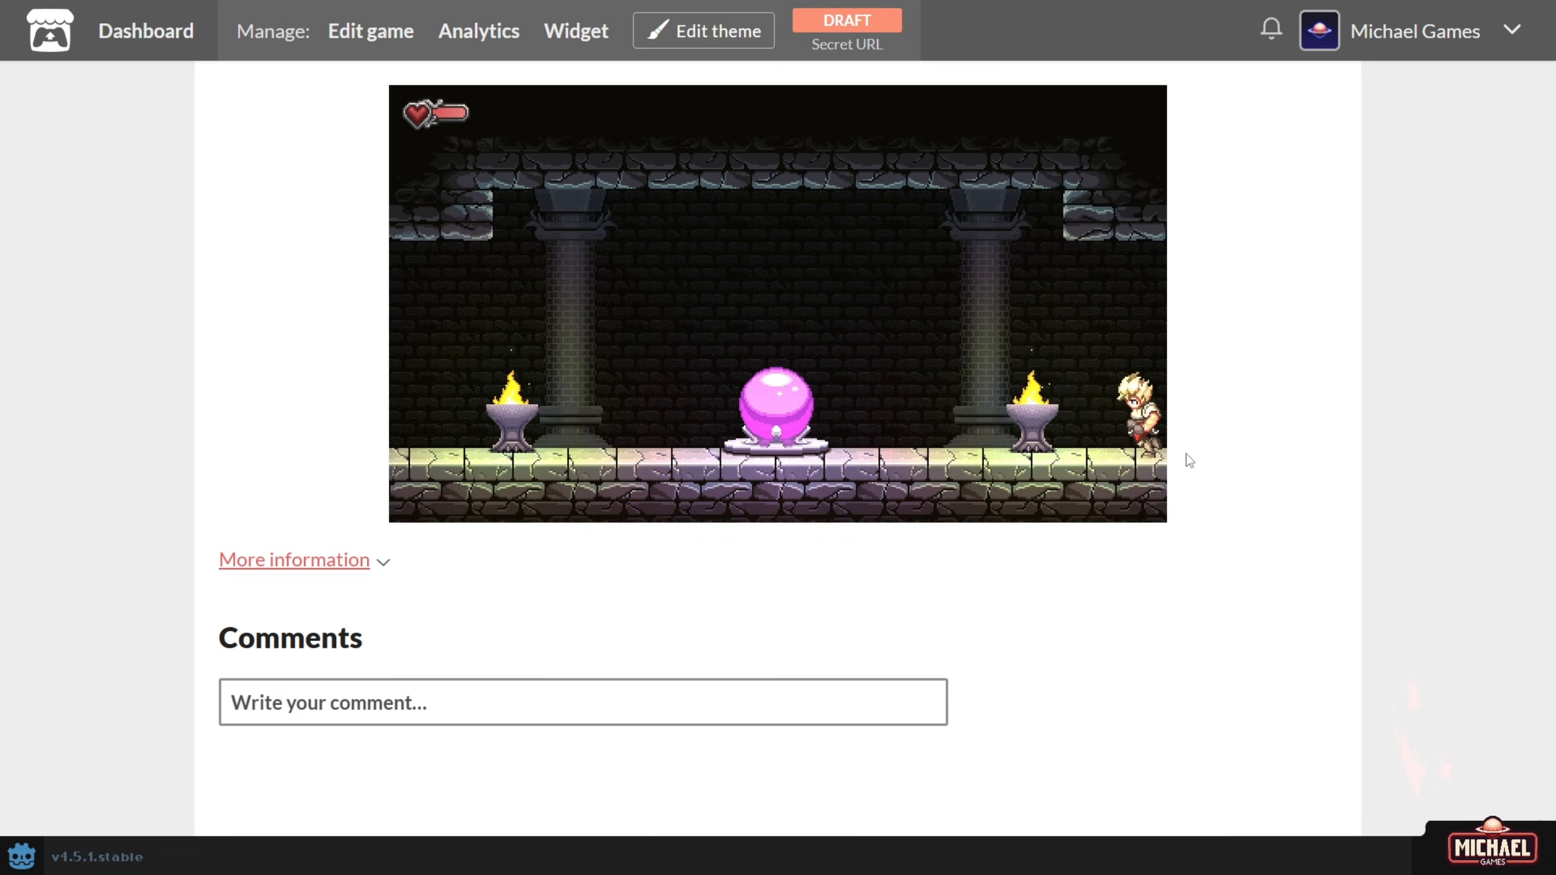
key(Left)
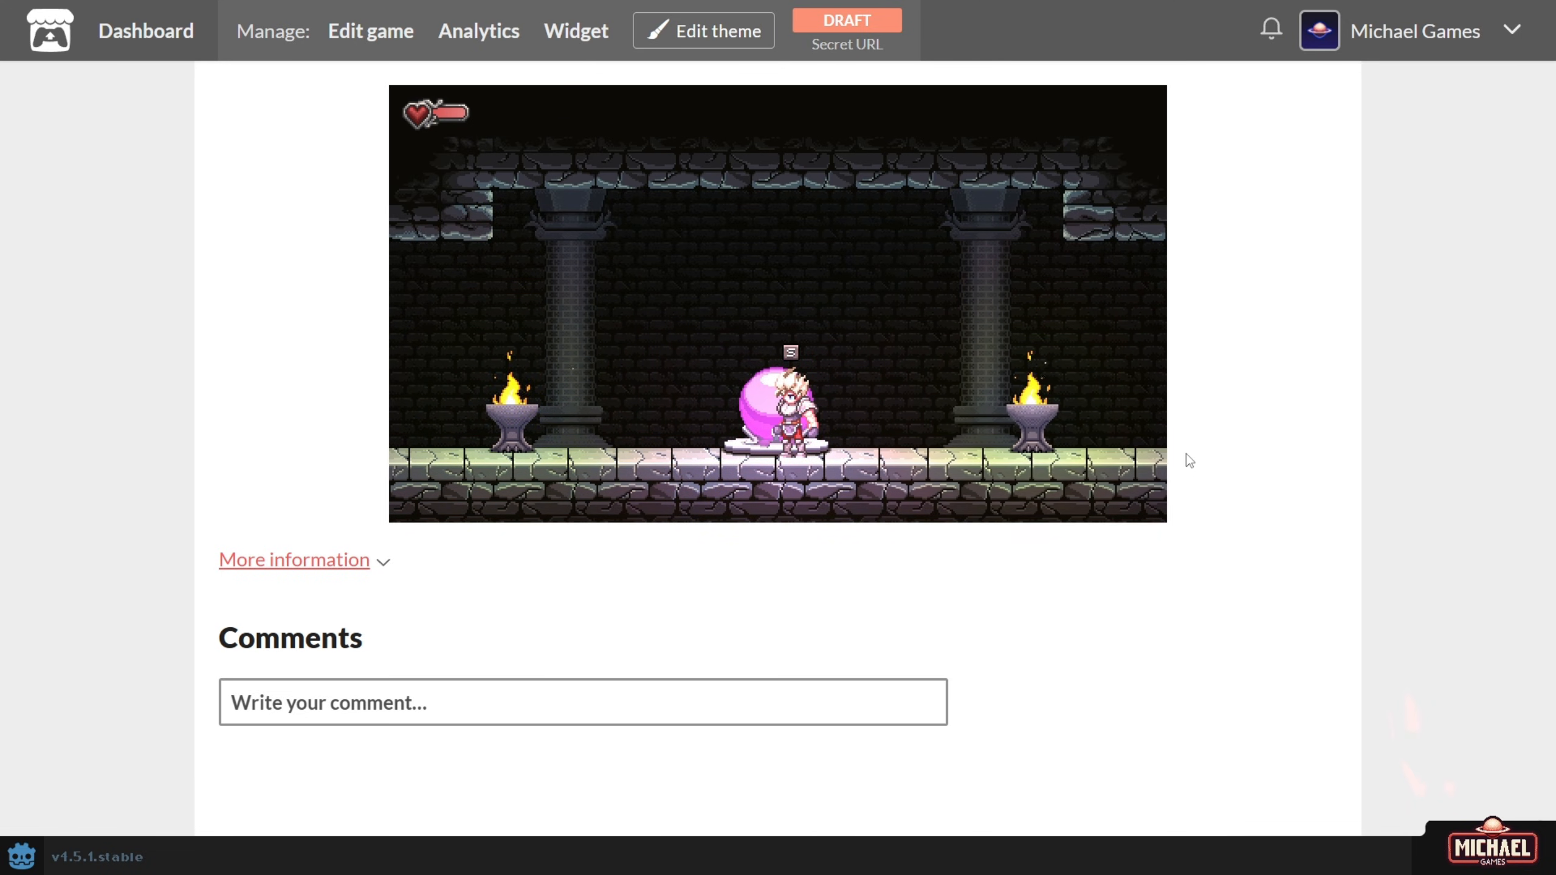
key(s)
key(F5)
Restart the browser game and load the save in Slot 01, briefly toggling the pause menu.
click(828, 307)
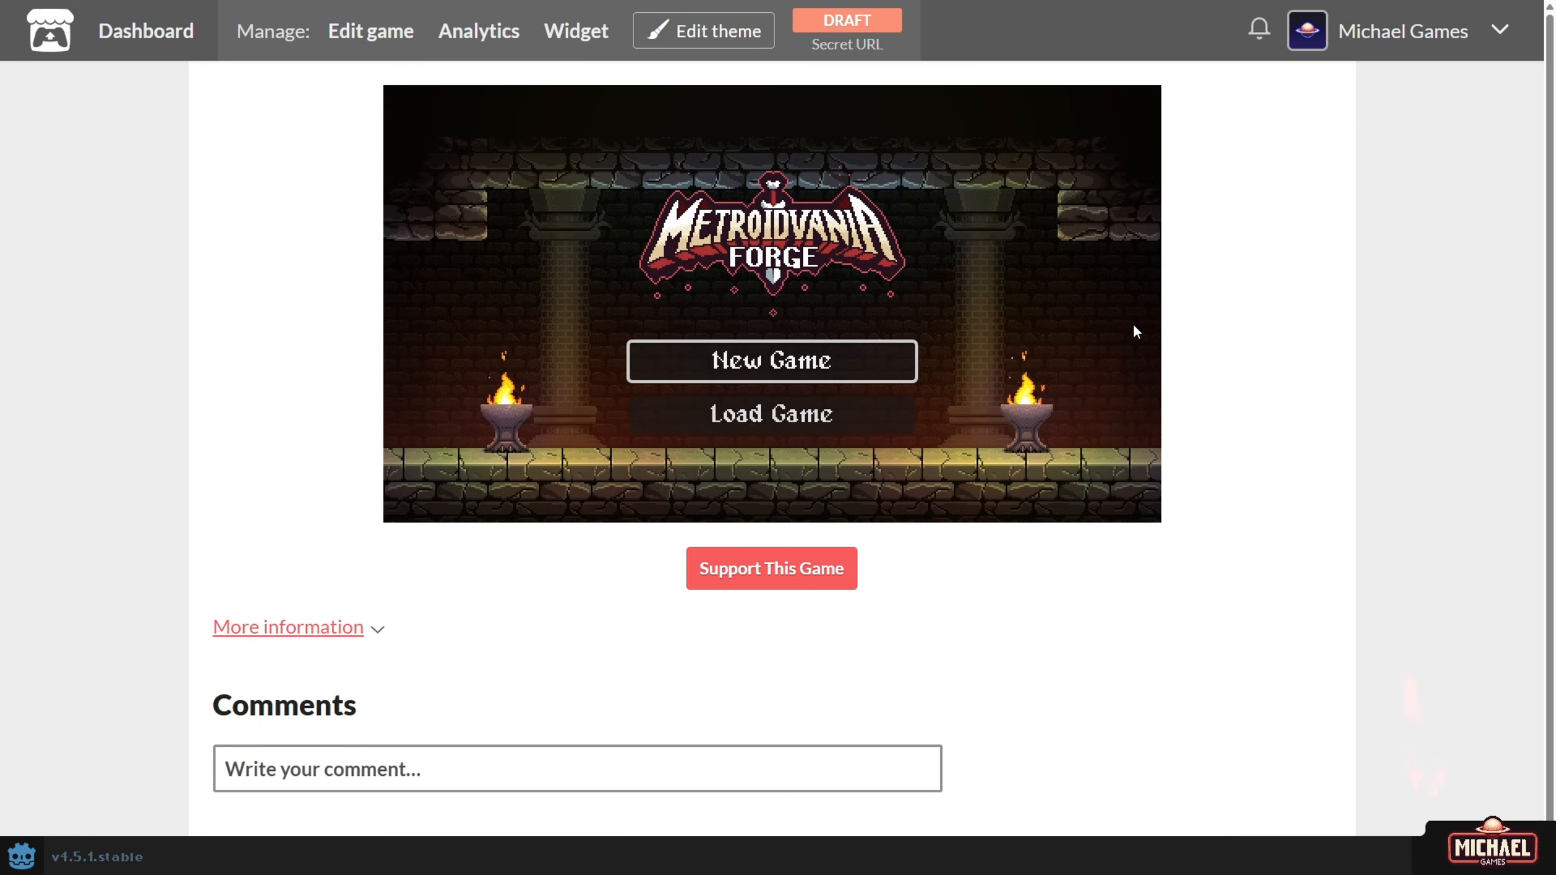
key(Down)
key(Return)
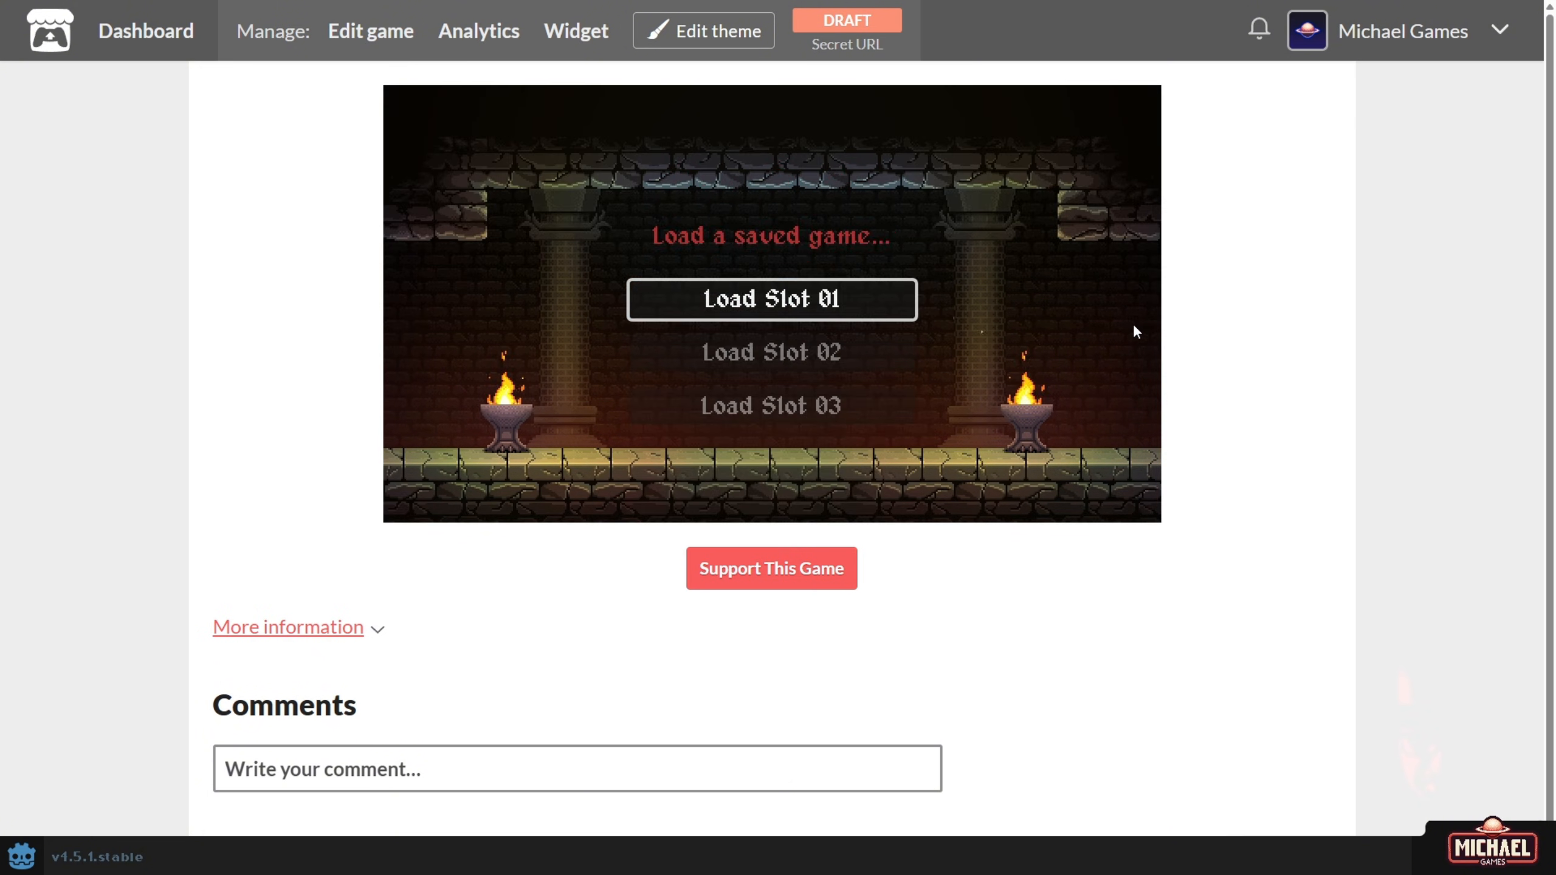
key(Return)
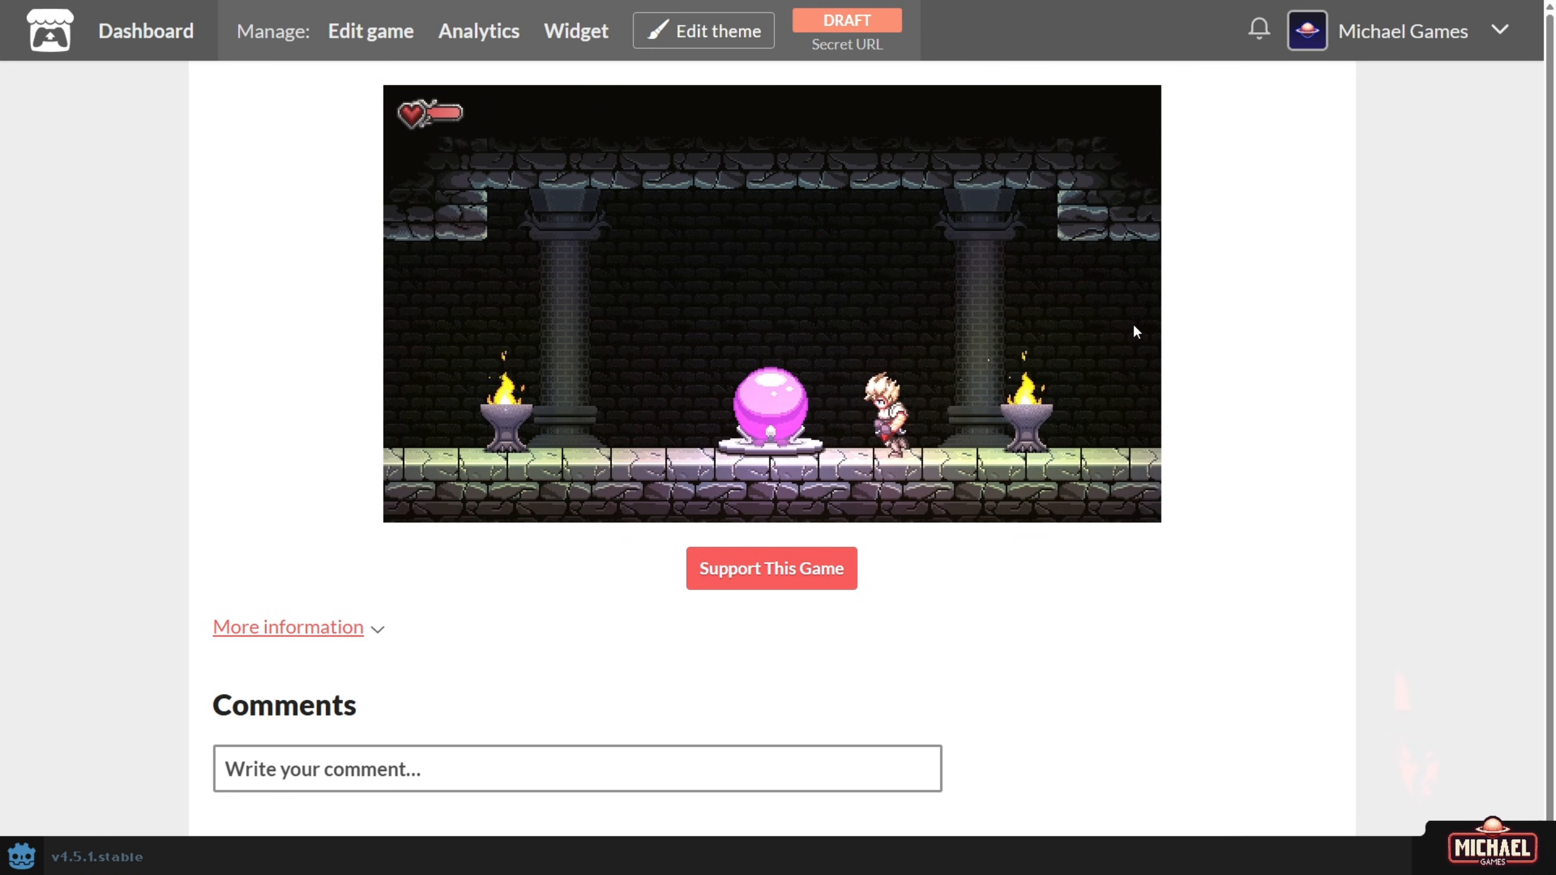
key(Escape)
key(Escape)
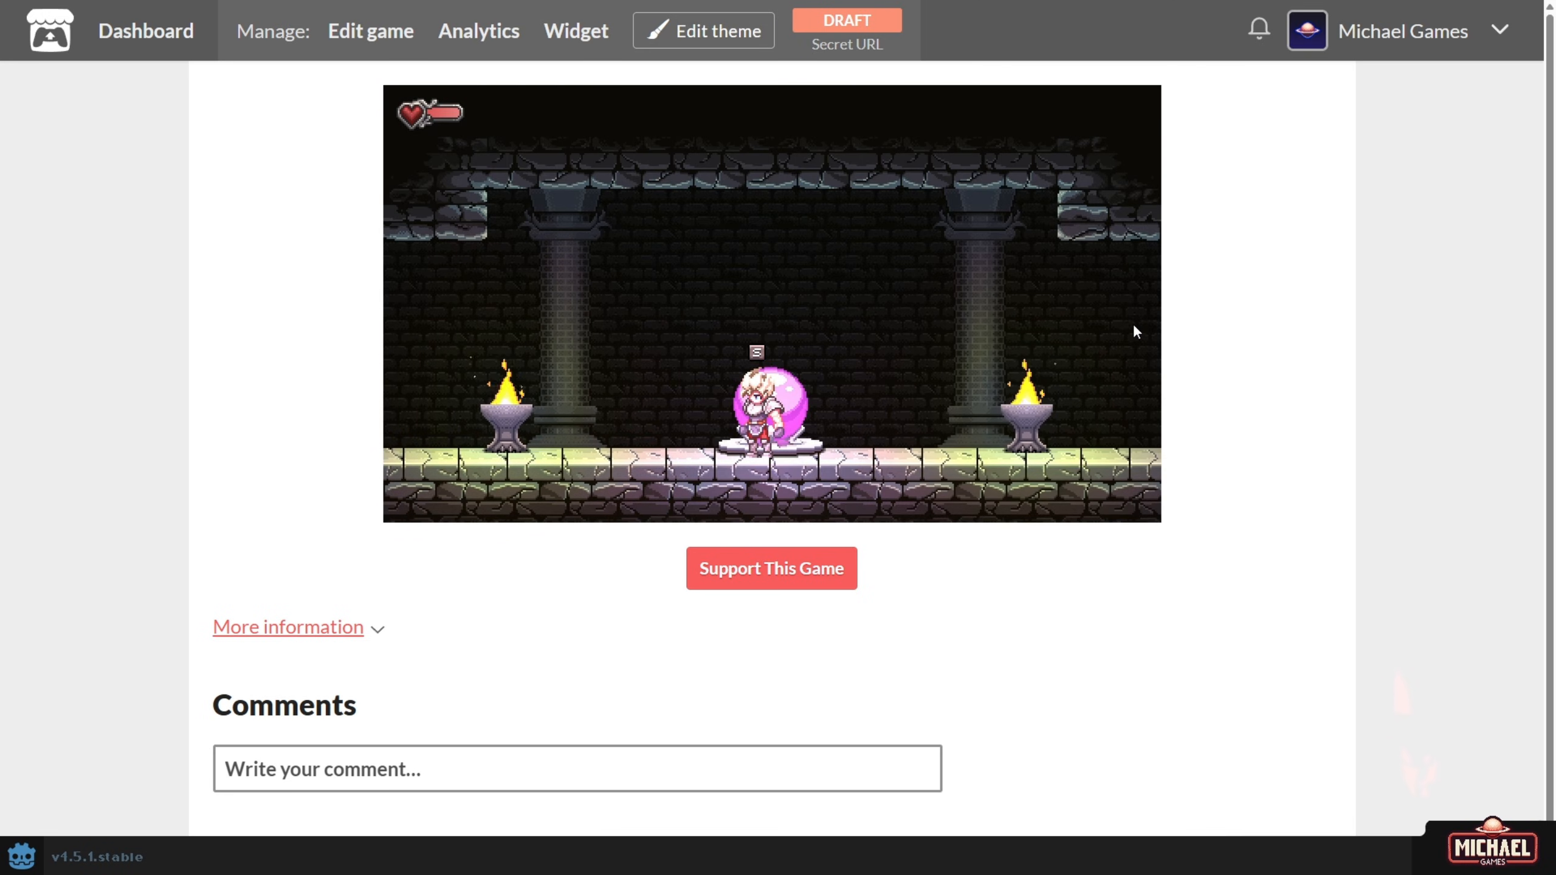
Run and jump left through the forest entrance across grassy platforms toward the stone ruins.
key(Left)
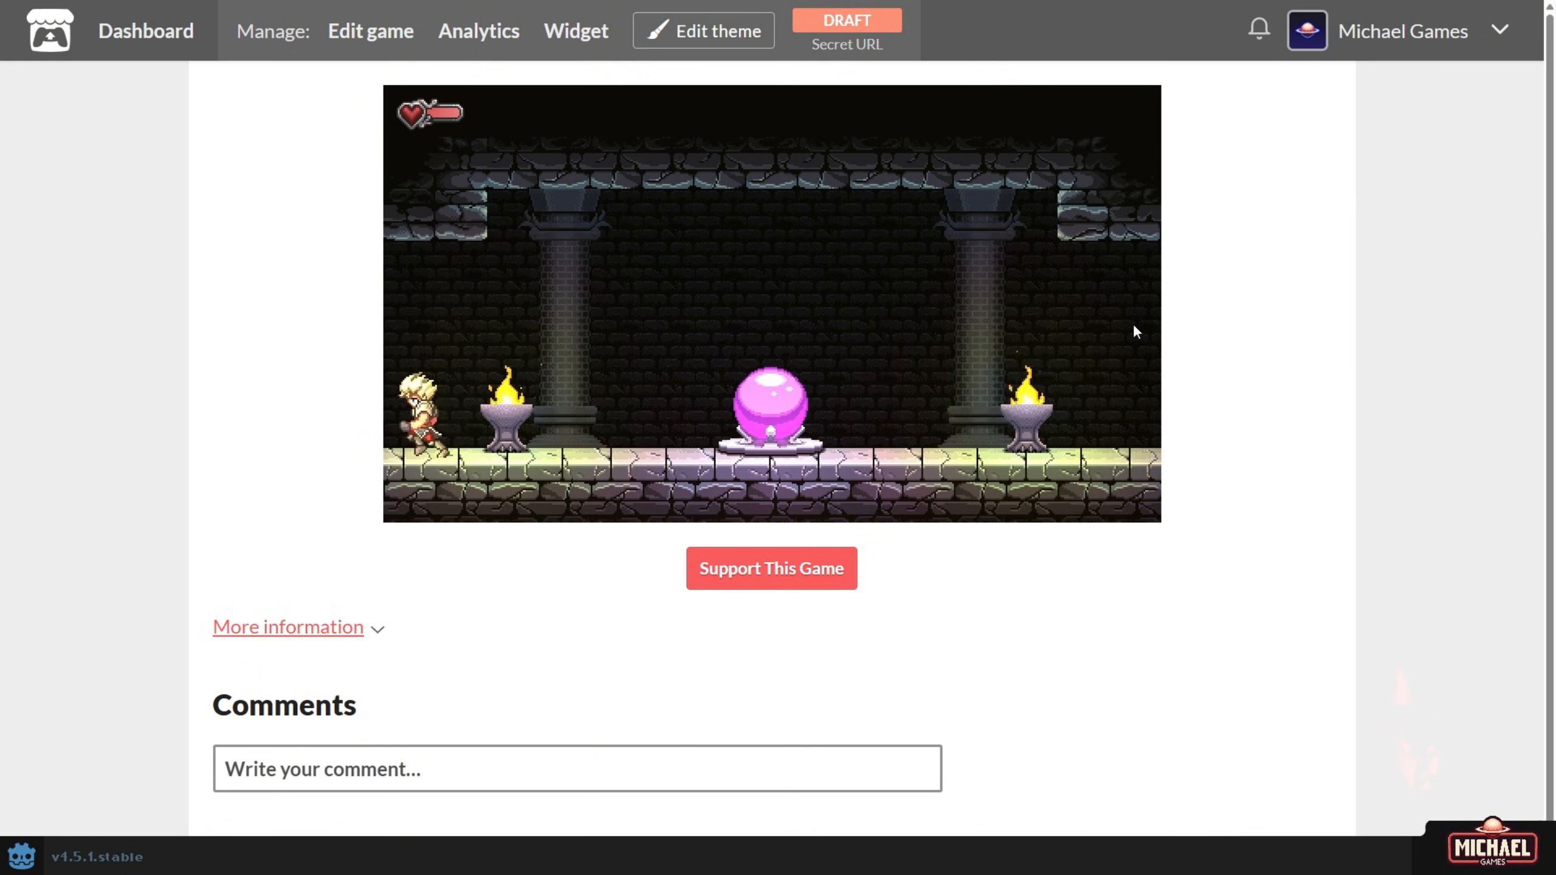
key(Left)
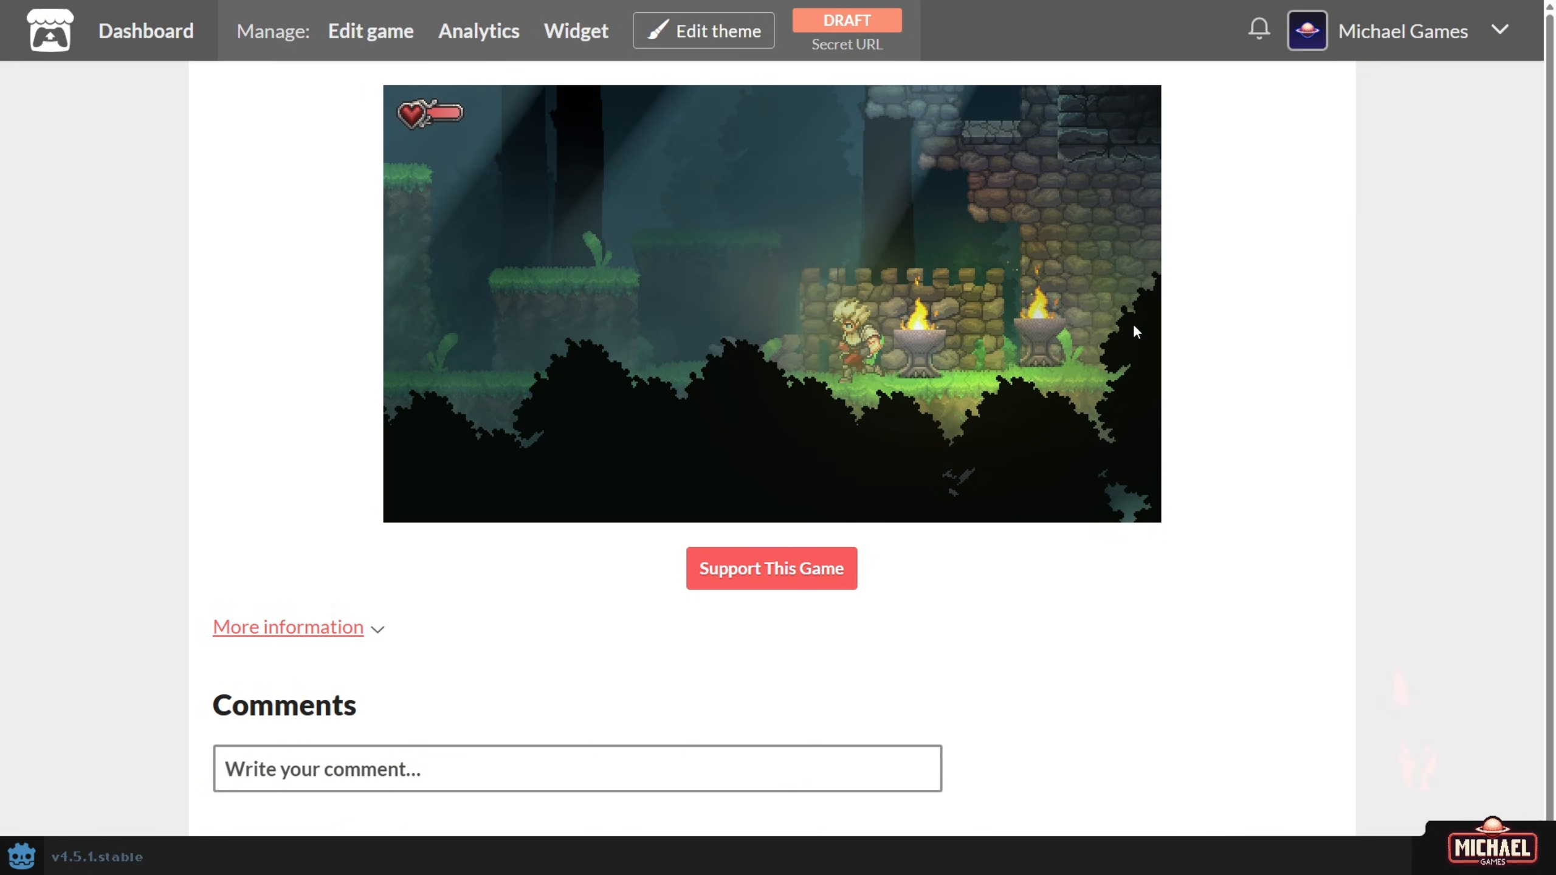
key(space)
key(Left)
key(space)
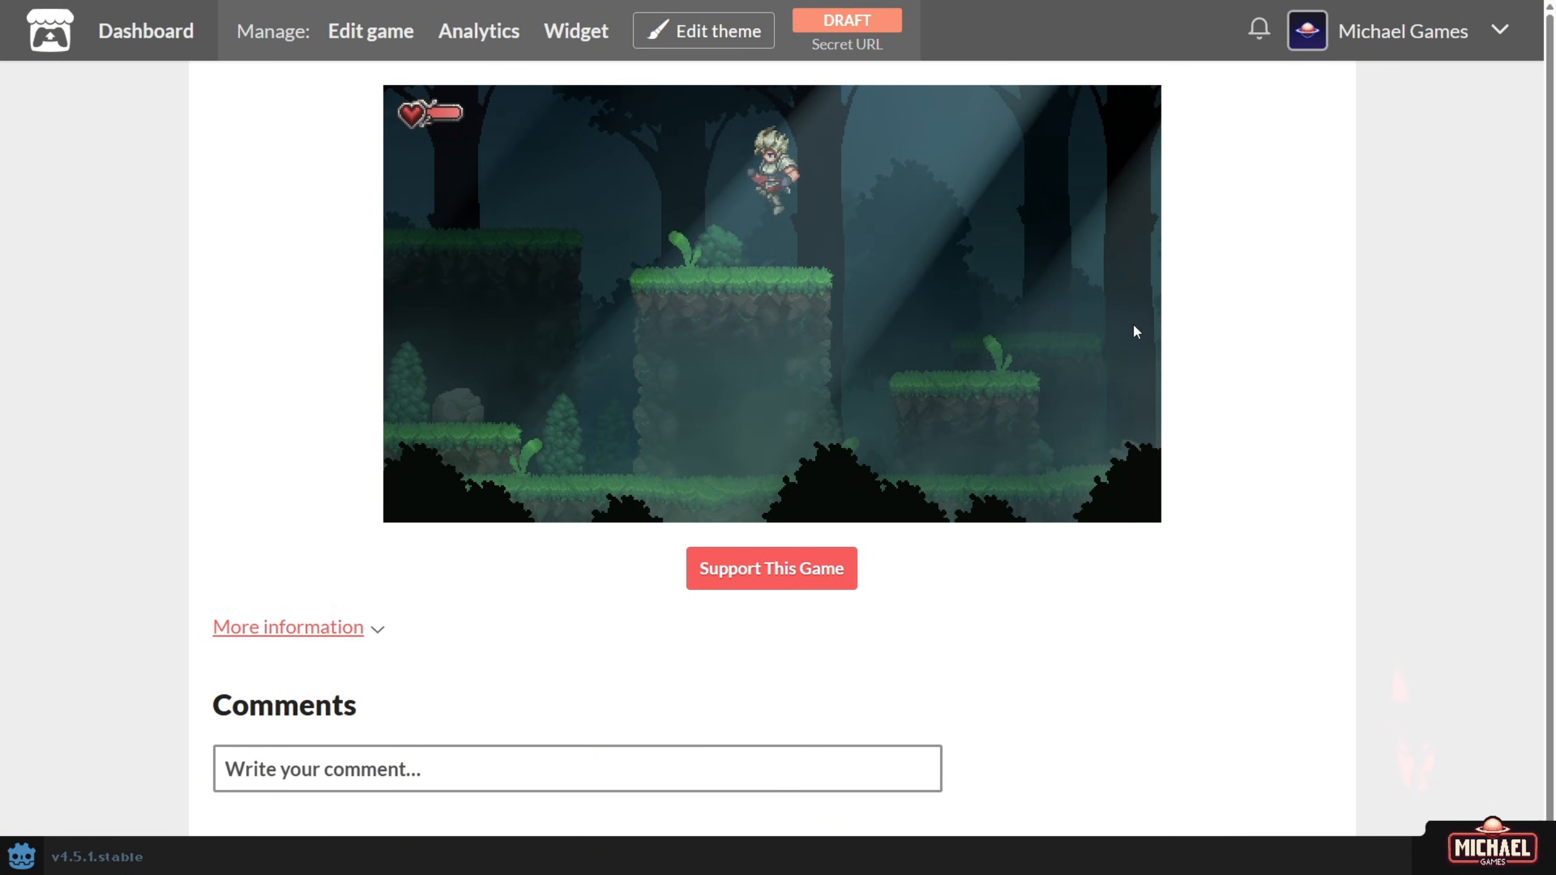
key(Left)
key(space)
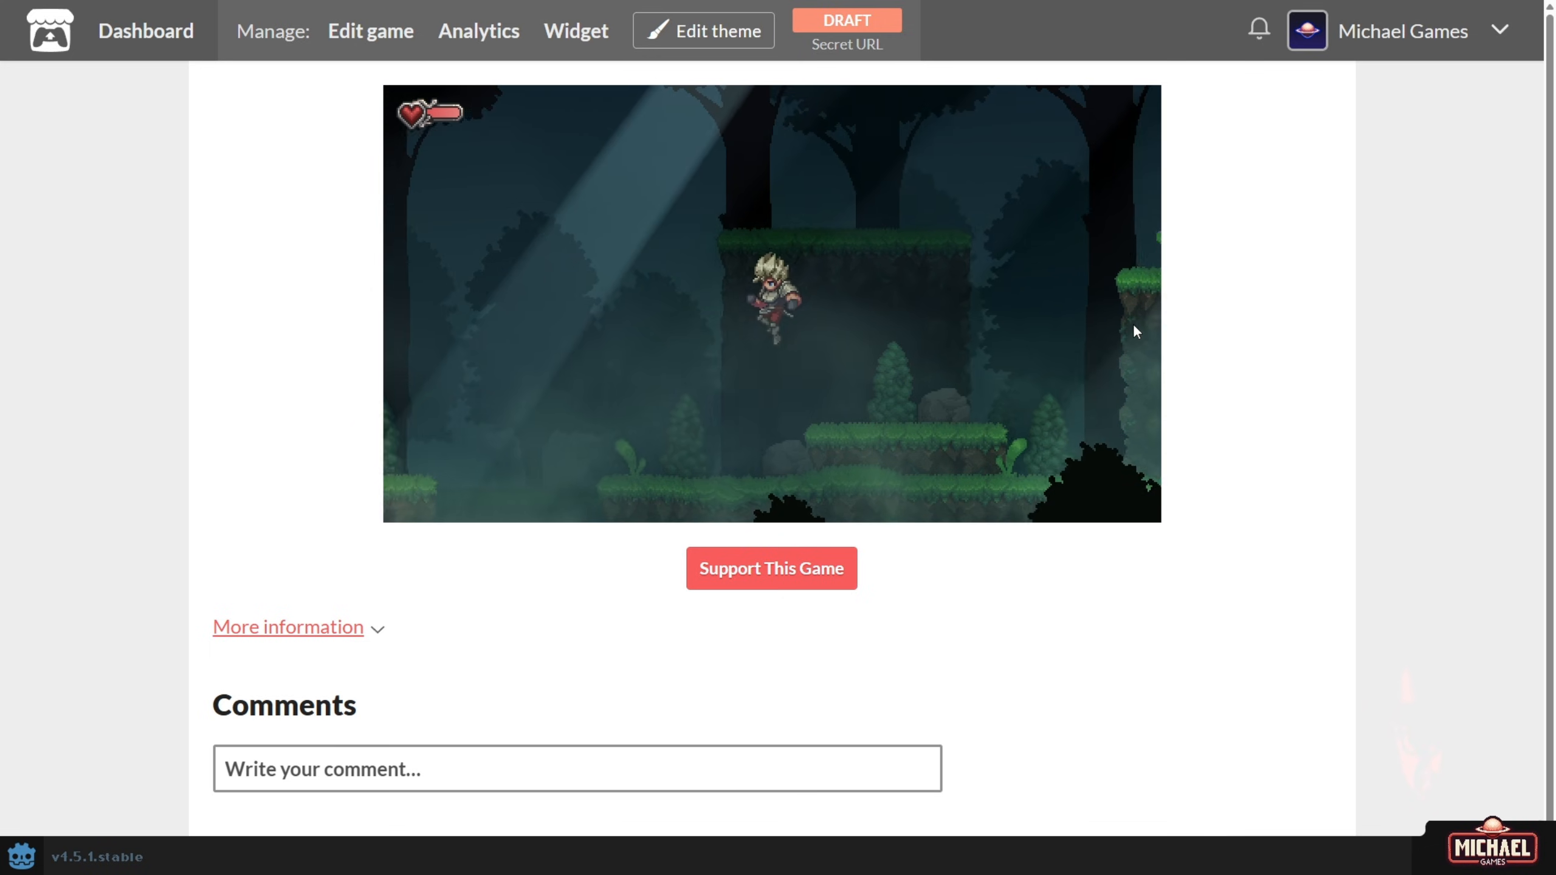
key(Left)
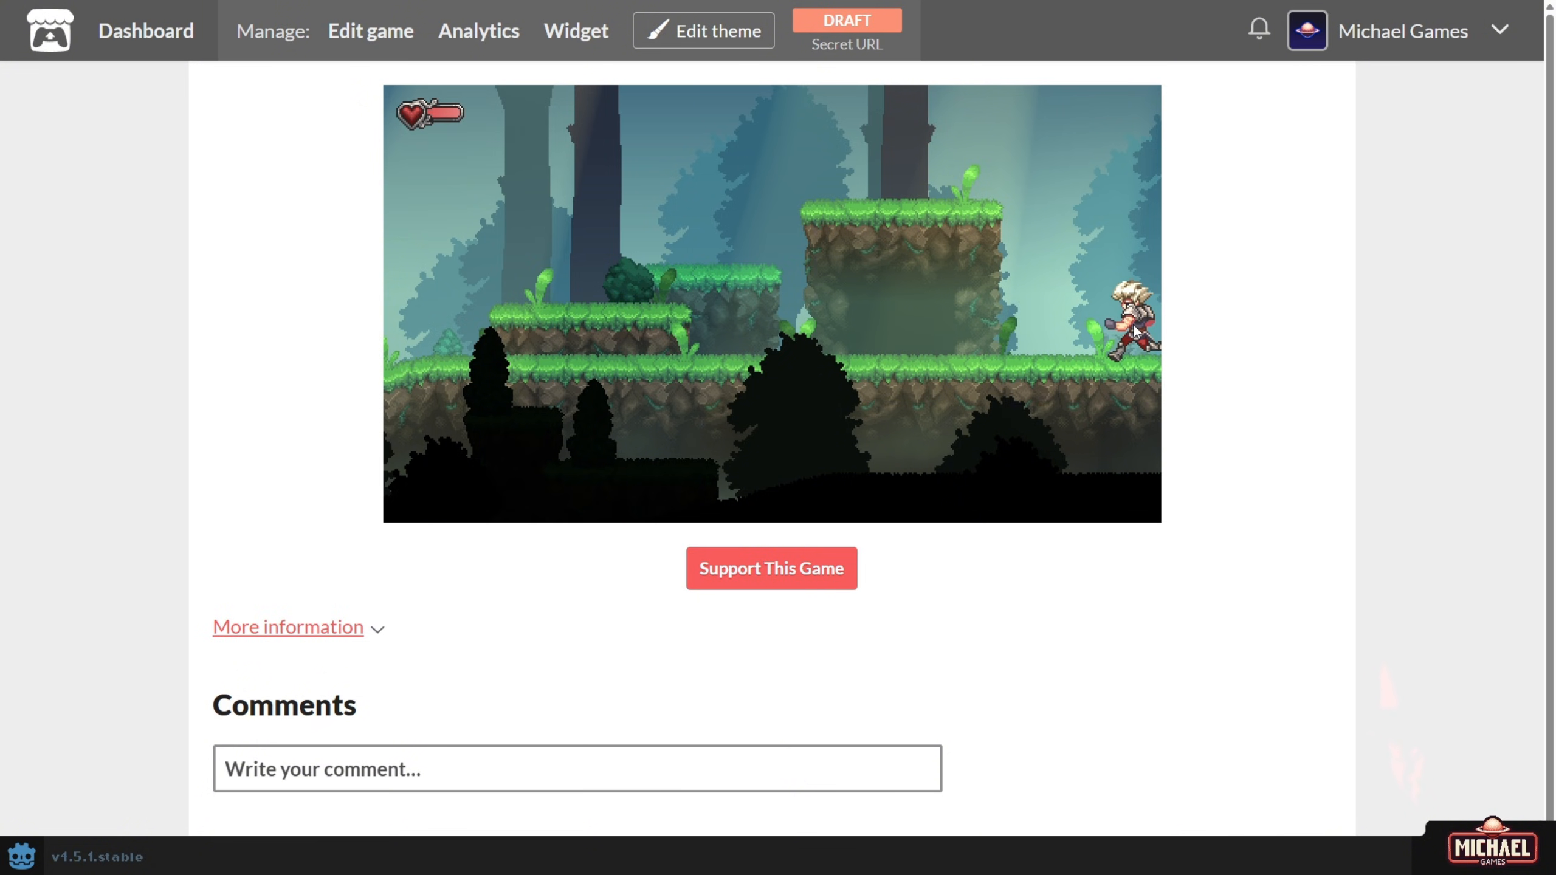
Cross the following forest rooms into the darker forest and land beside the brazier.
key(Left)
key(Right)
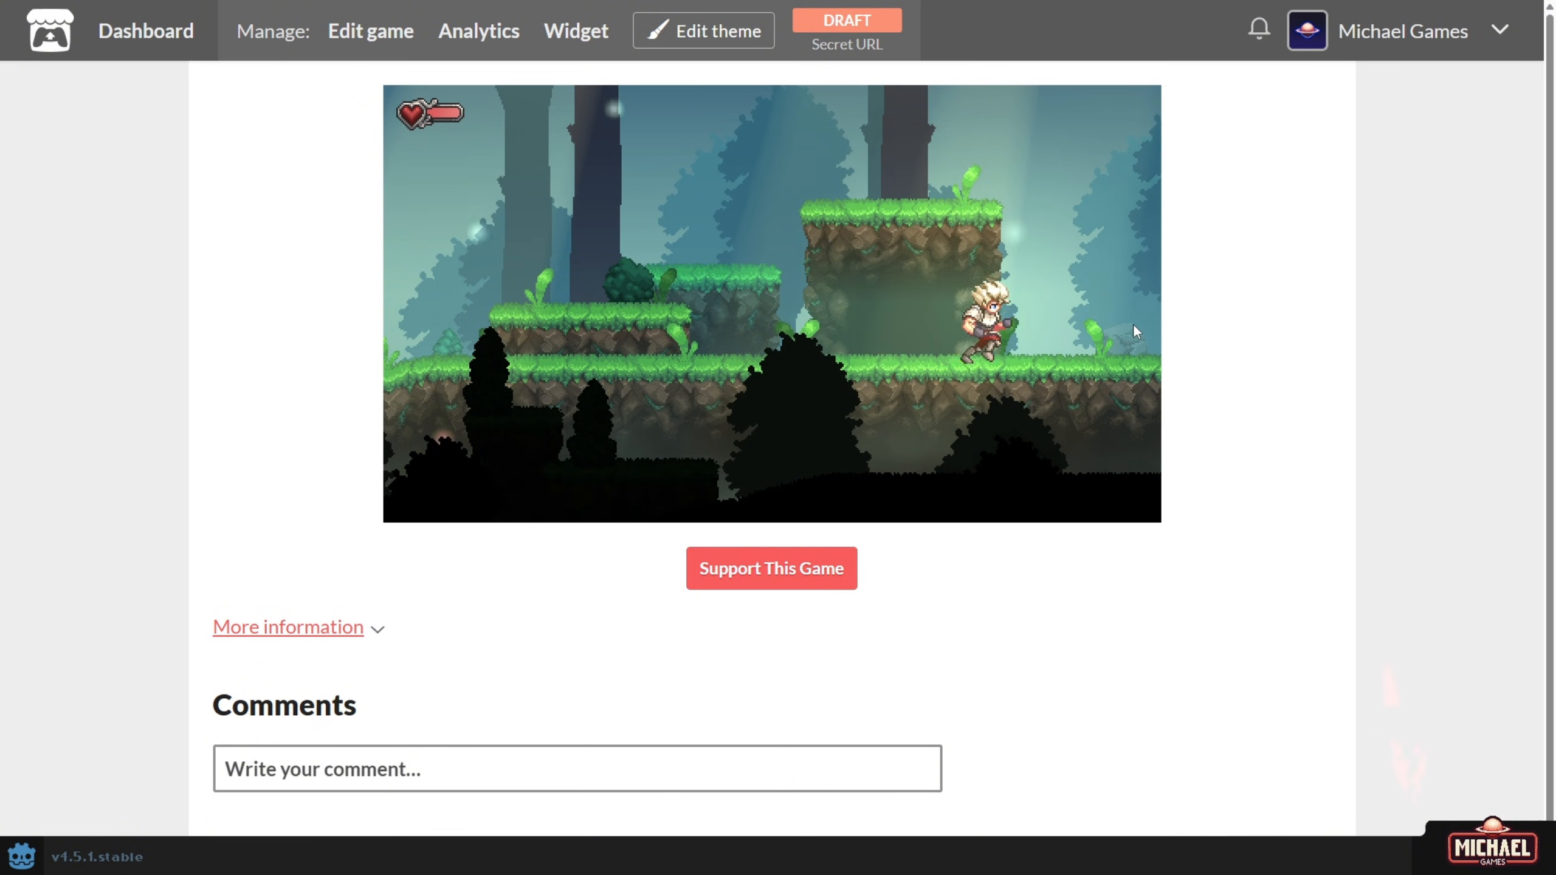
key(Left)
key(Left)
key(Right)
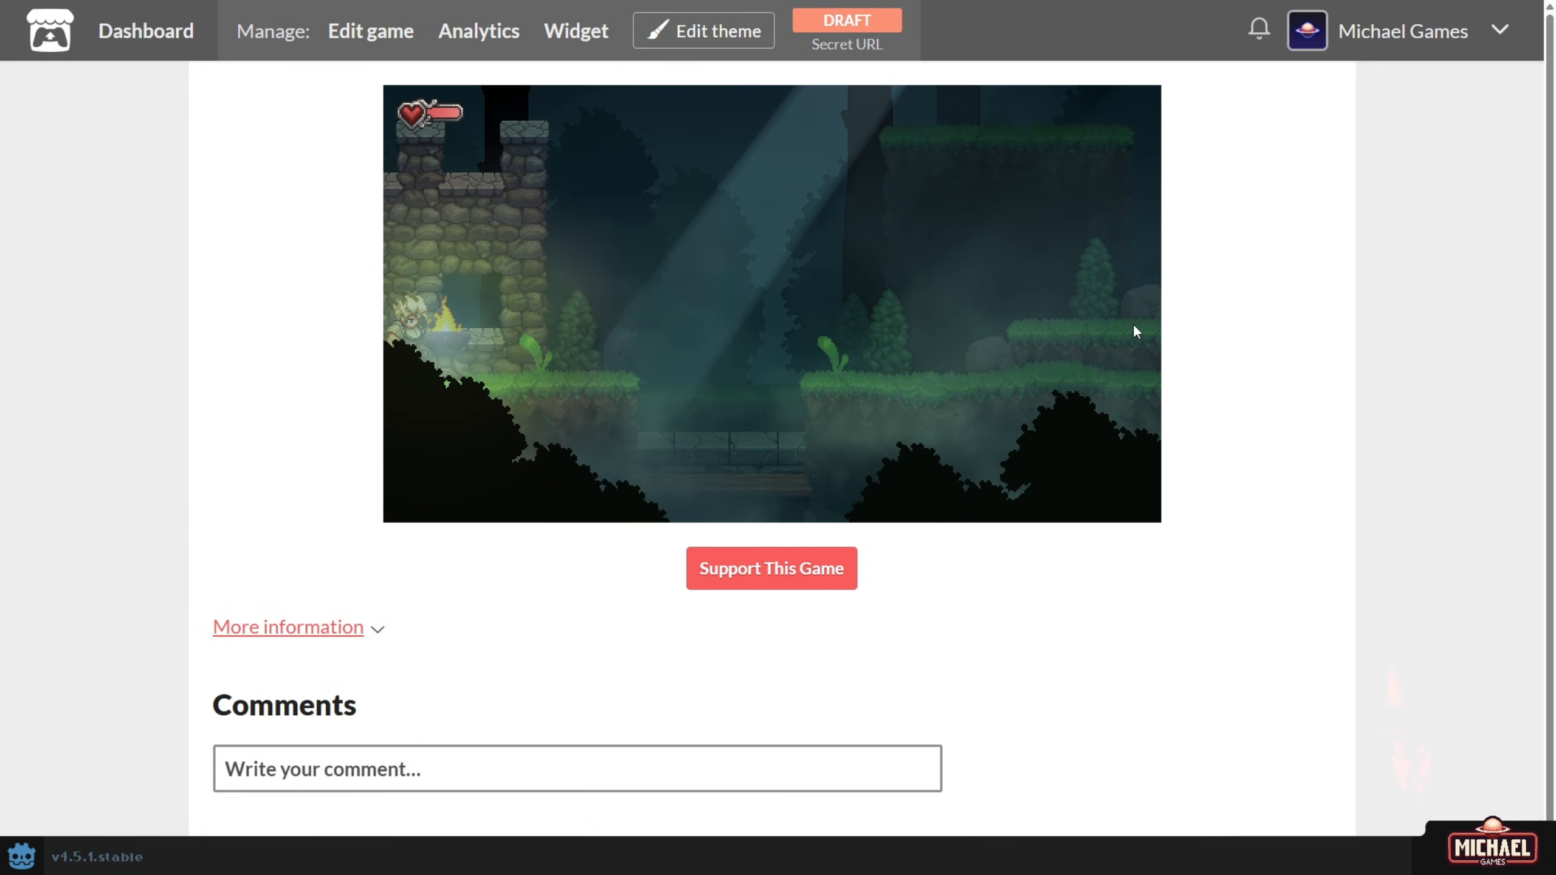
key(Left)
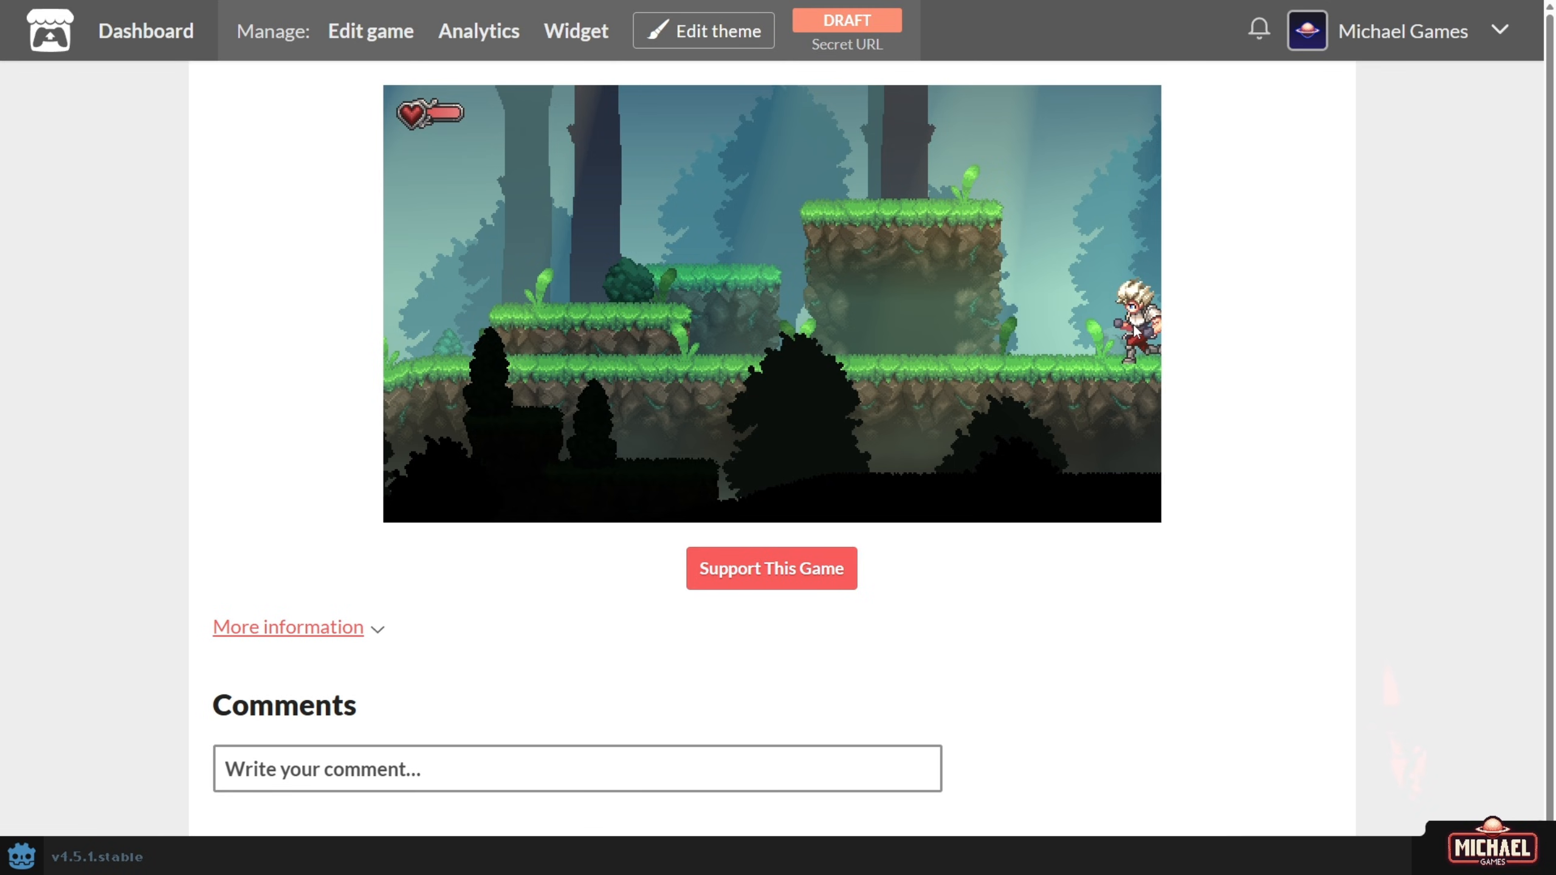
key(Right)
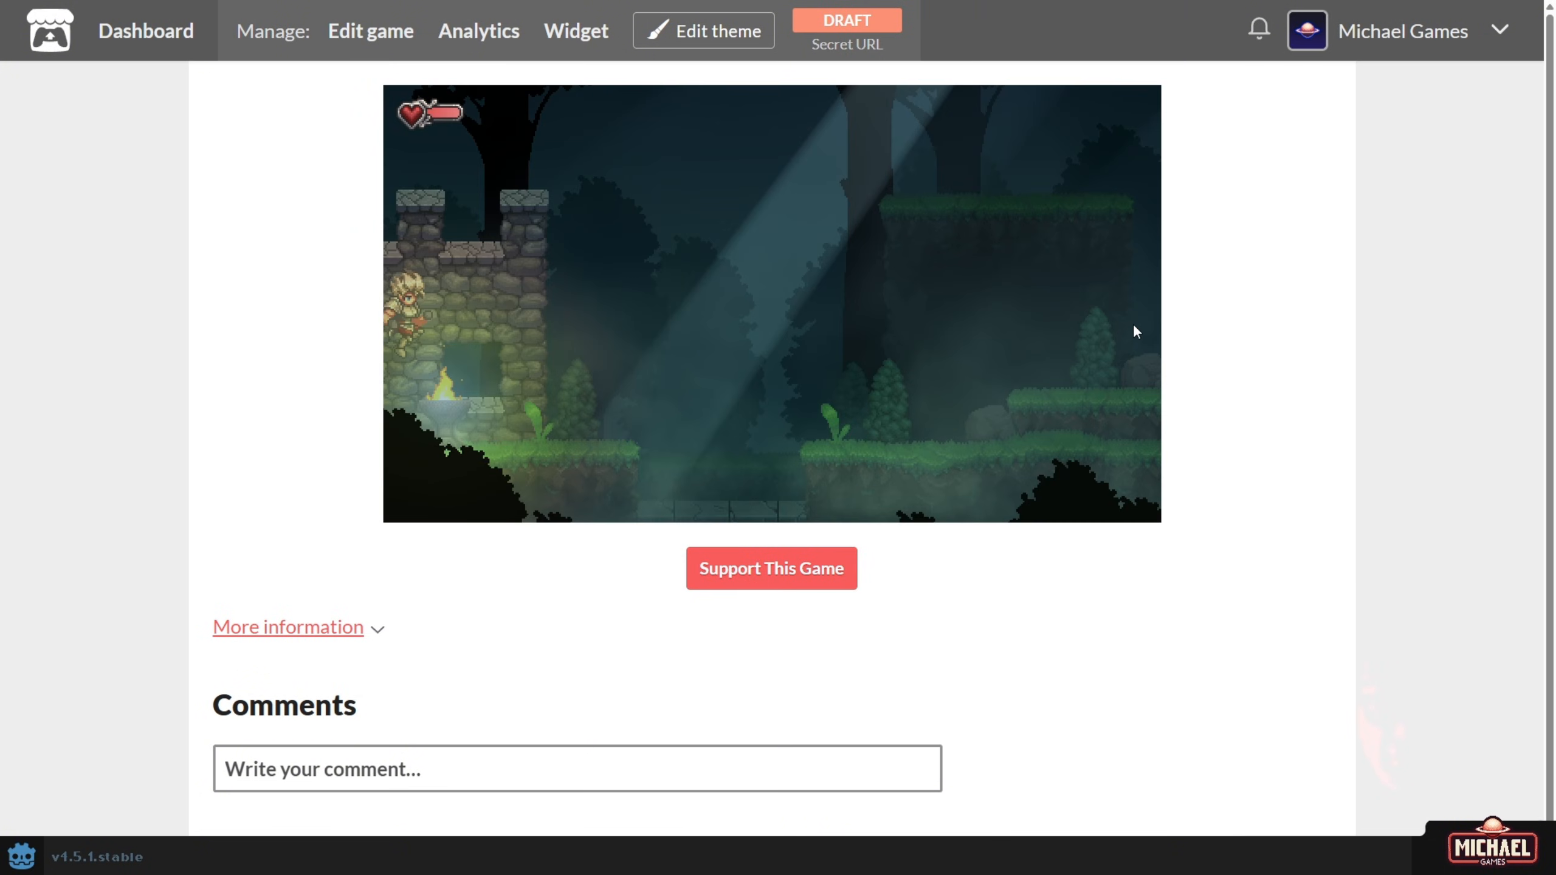
key(Right)
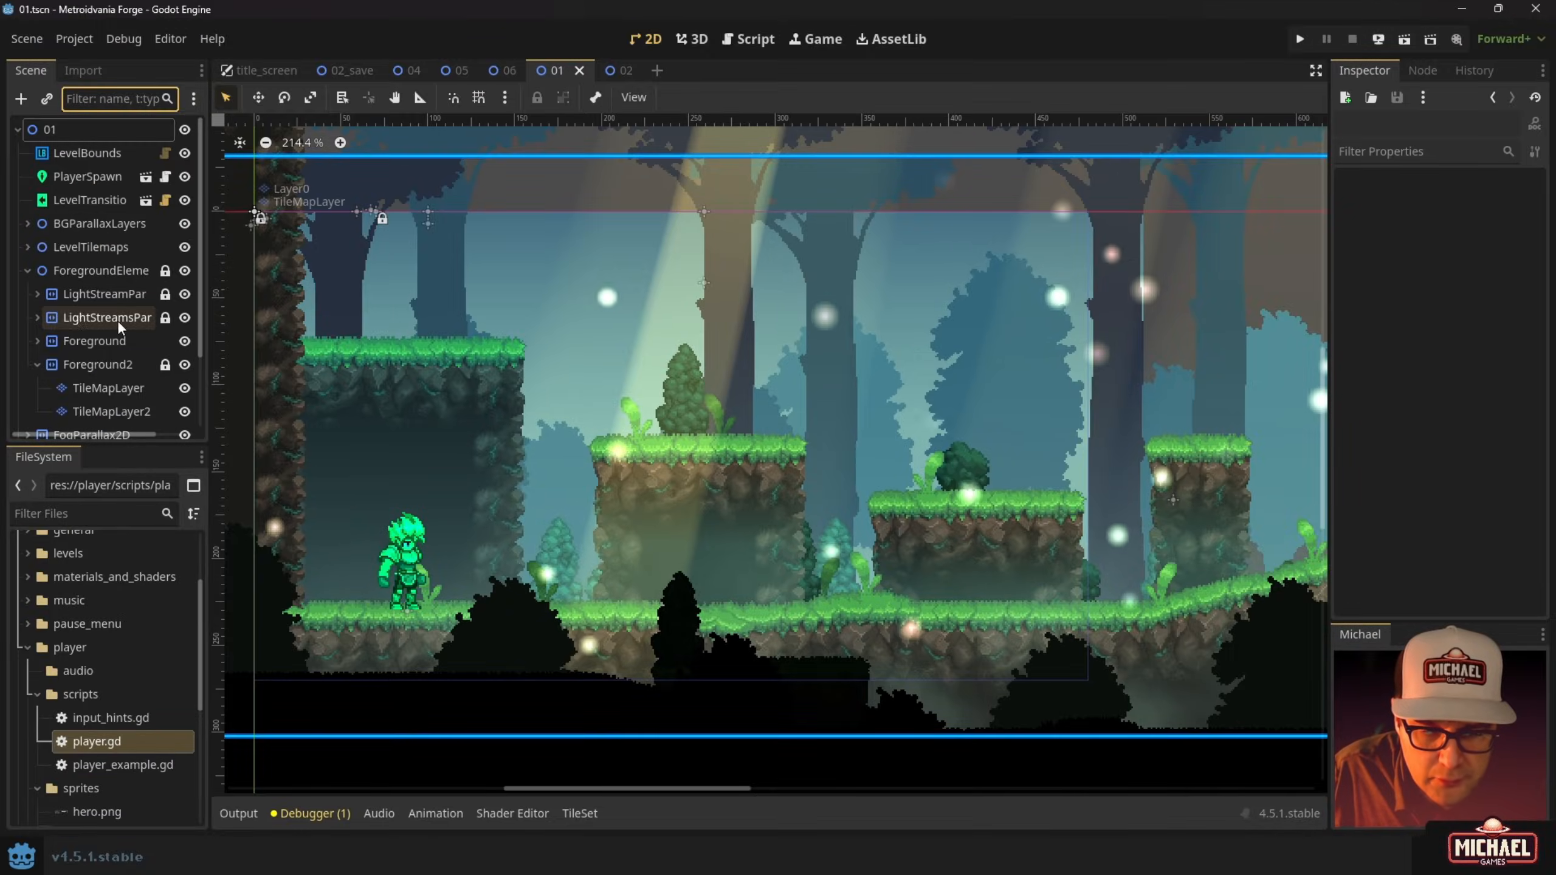
Turn off emitting on the GPUParticles2D node, save scene 01, and briefly test it in a debug run.
click(27, 270)
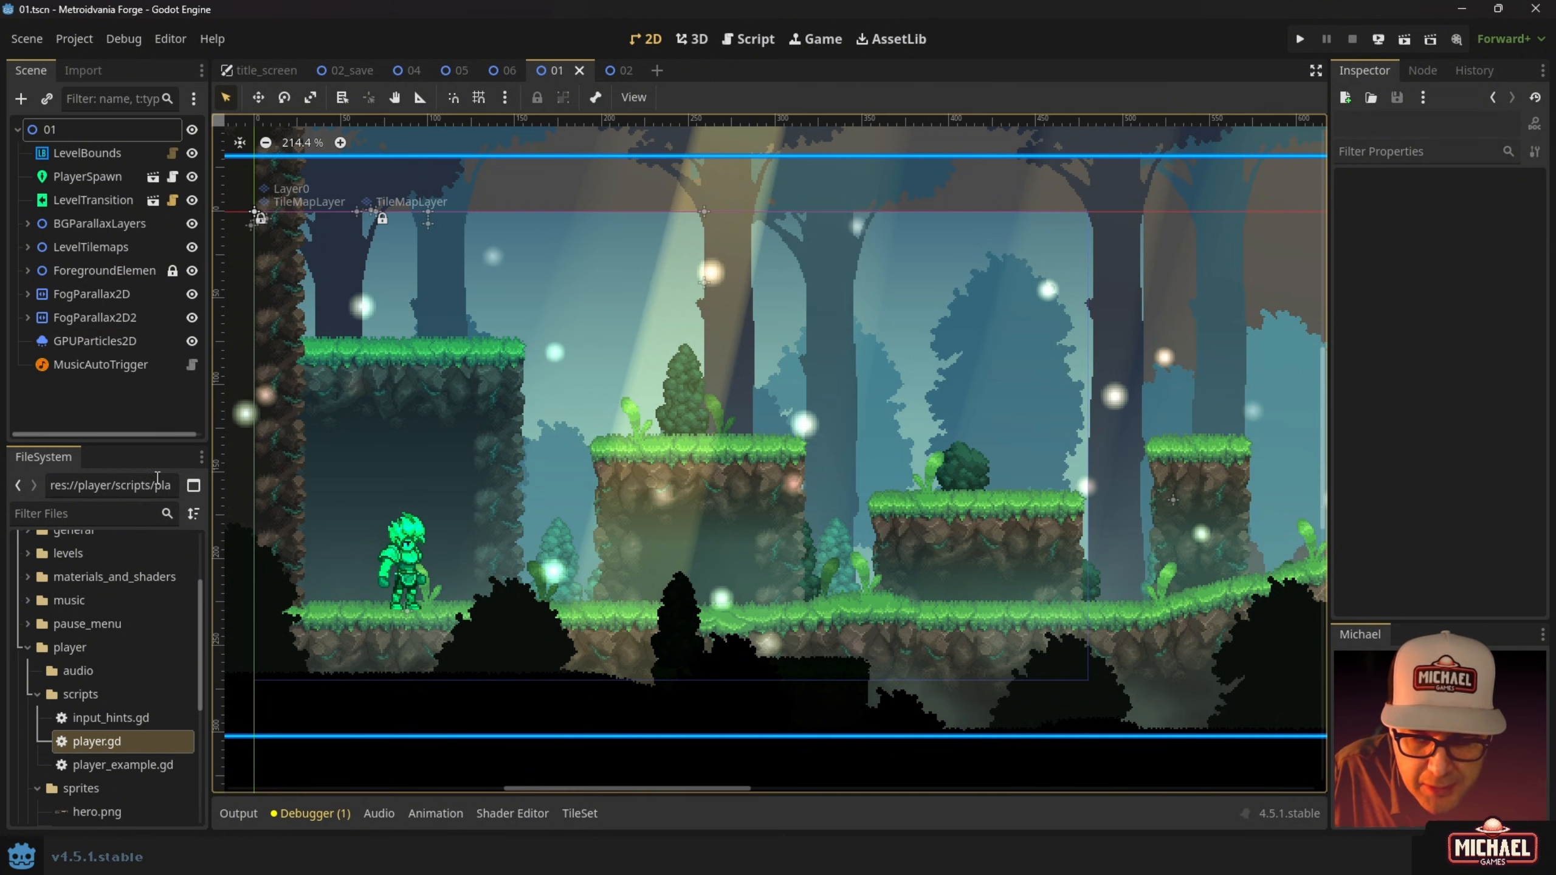
click(80, 341)
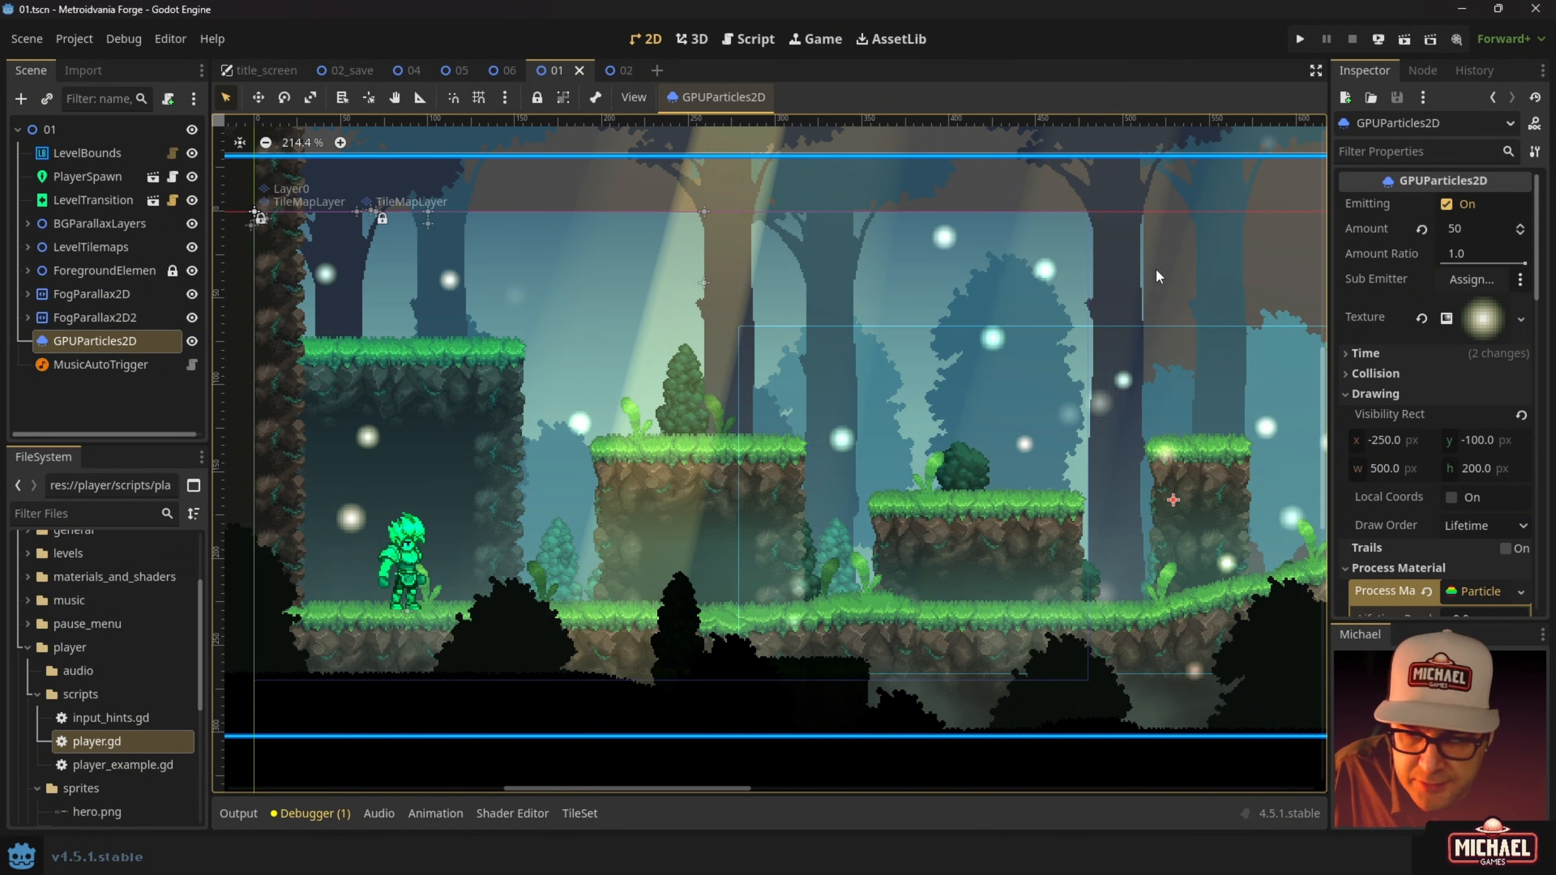
click(1446, 205)
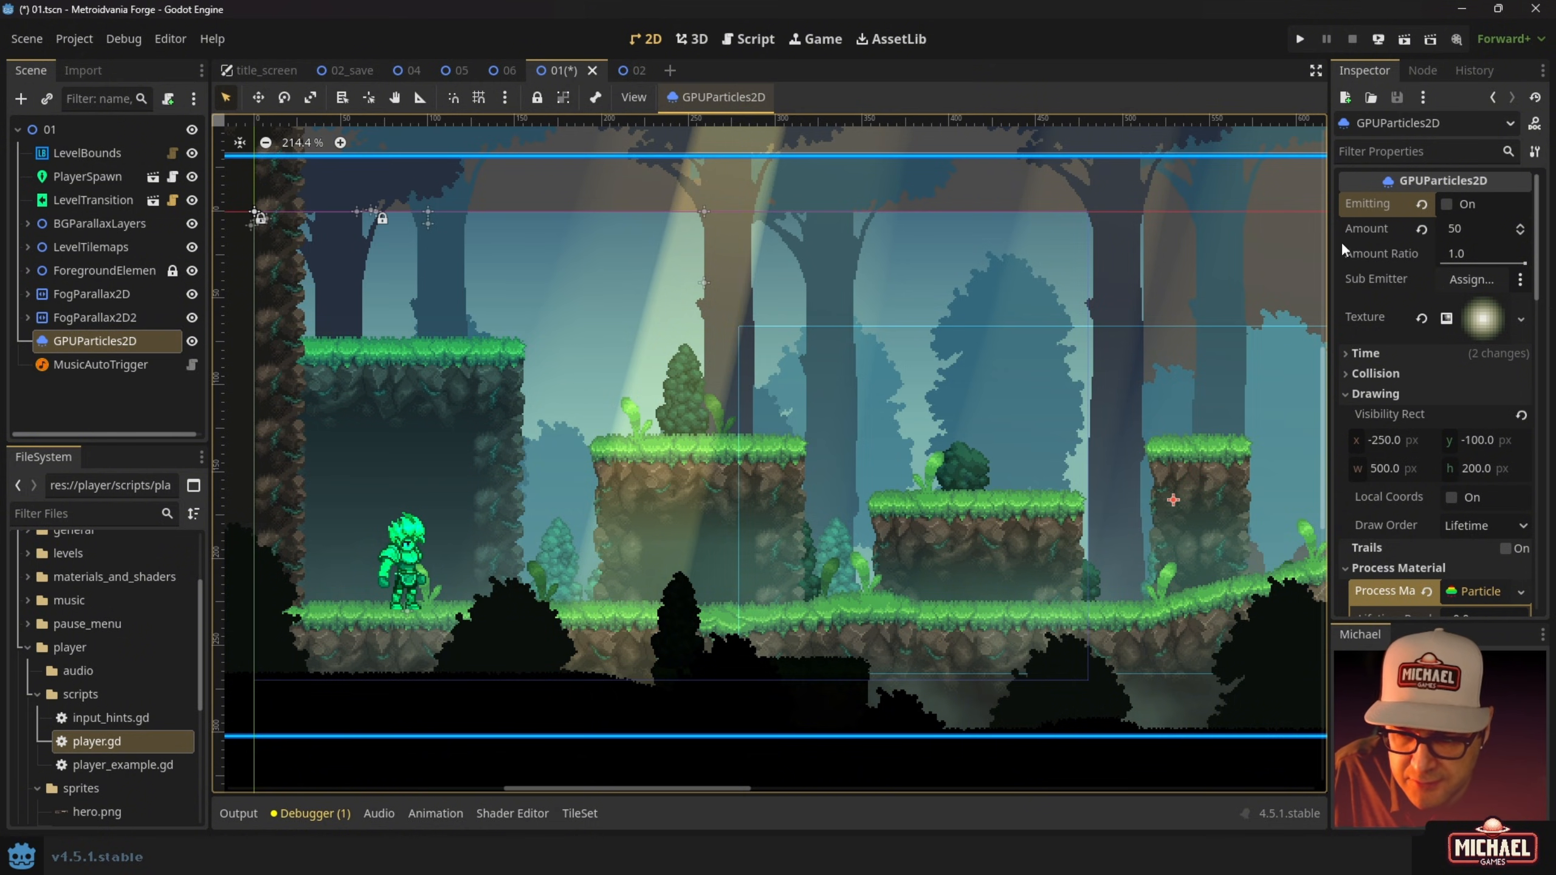
key(ctrl+s)
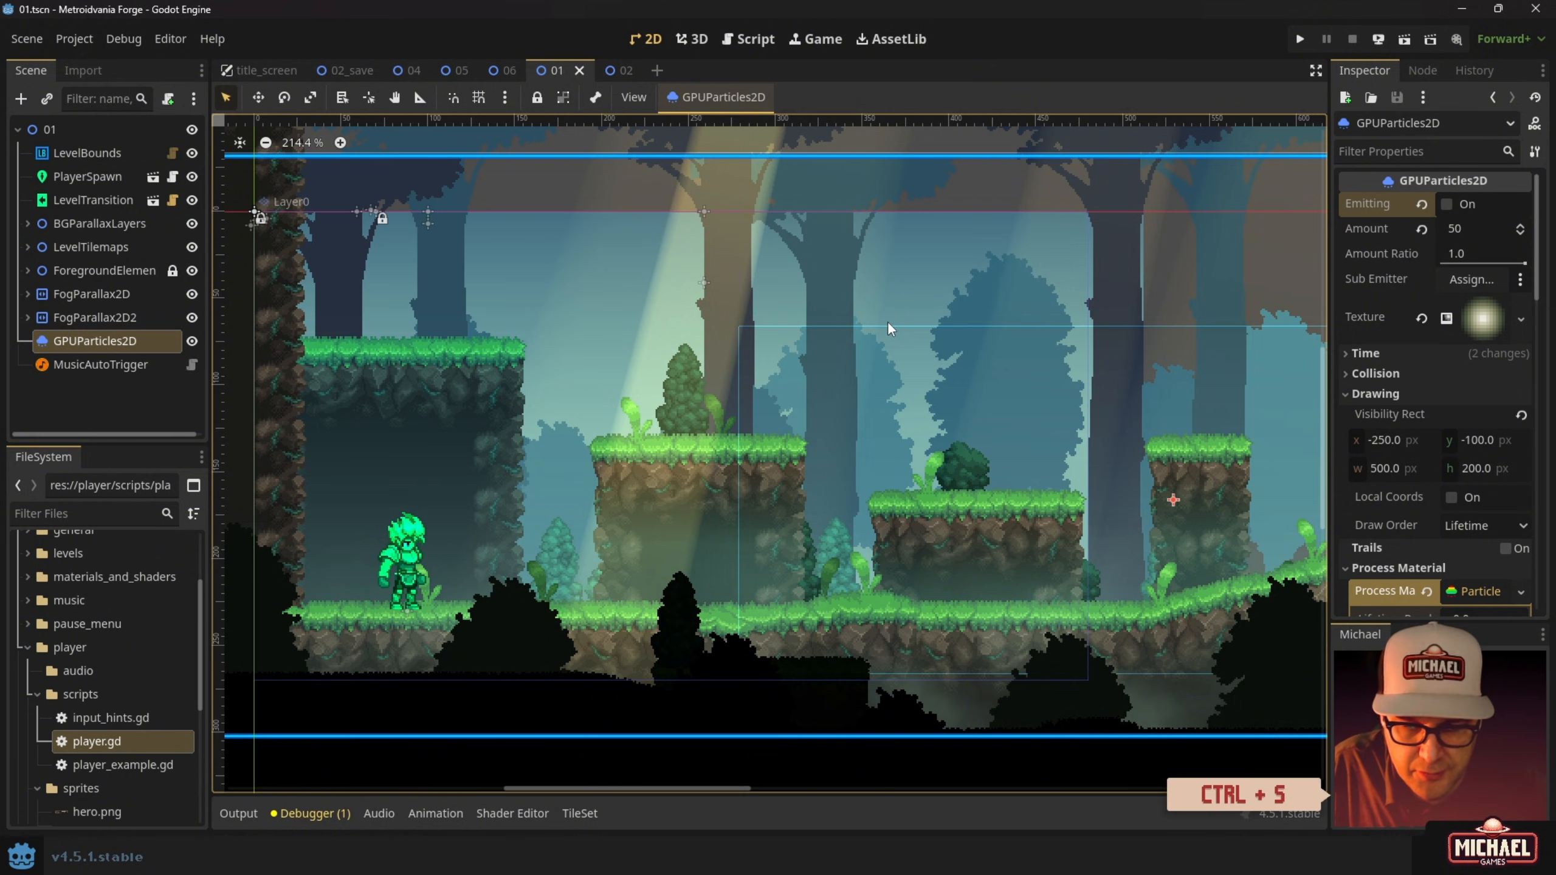
key(F6)
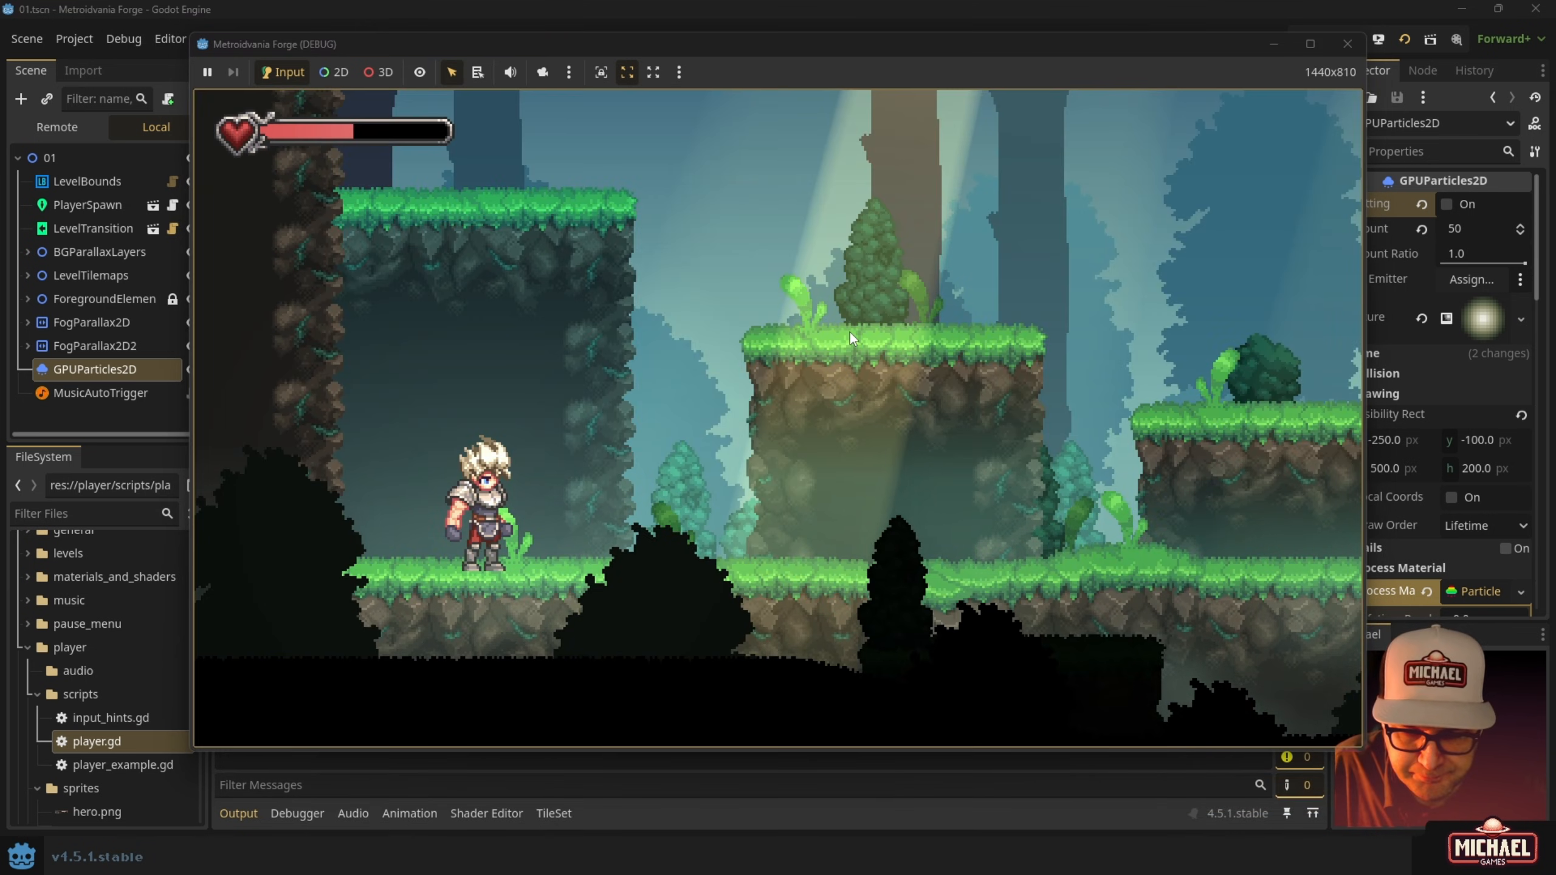
click(1347, 44)
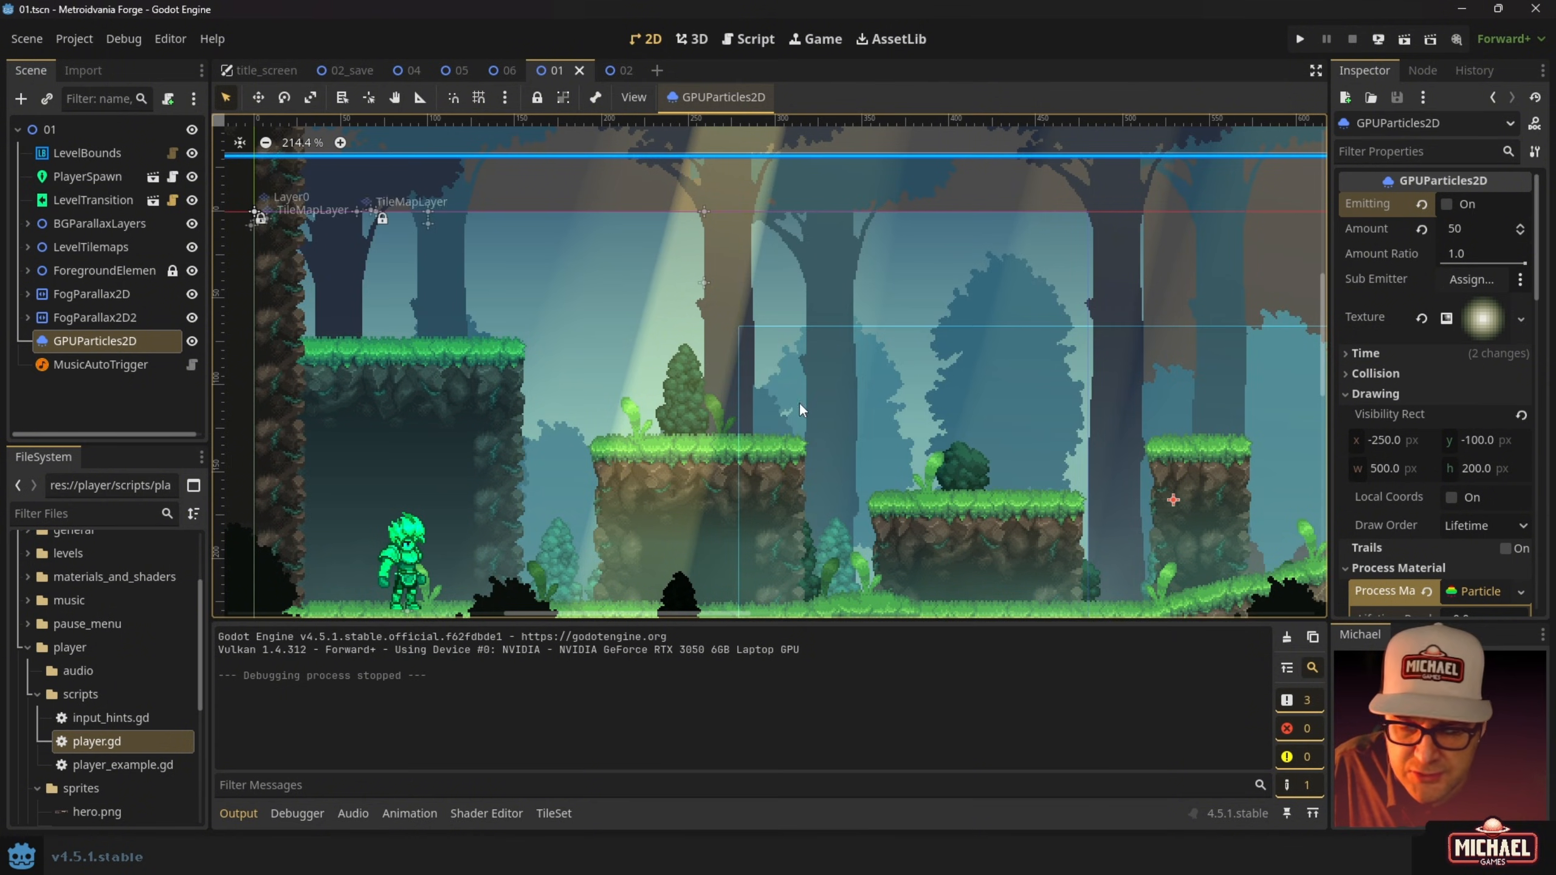
Zoom and pan the 2D viewport across the forest level to inspect it.
scroll(599, 226, down, 2)
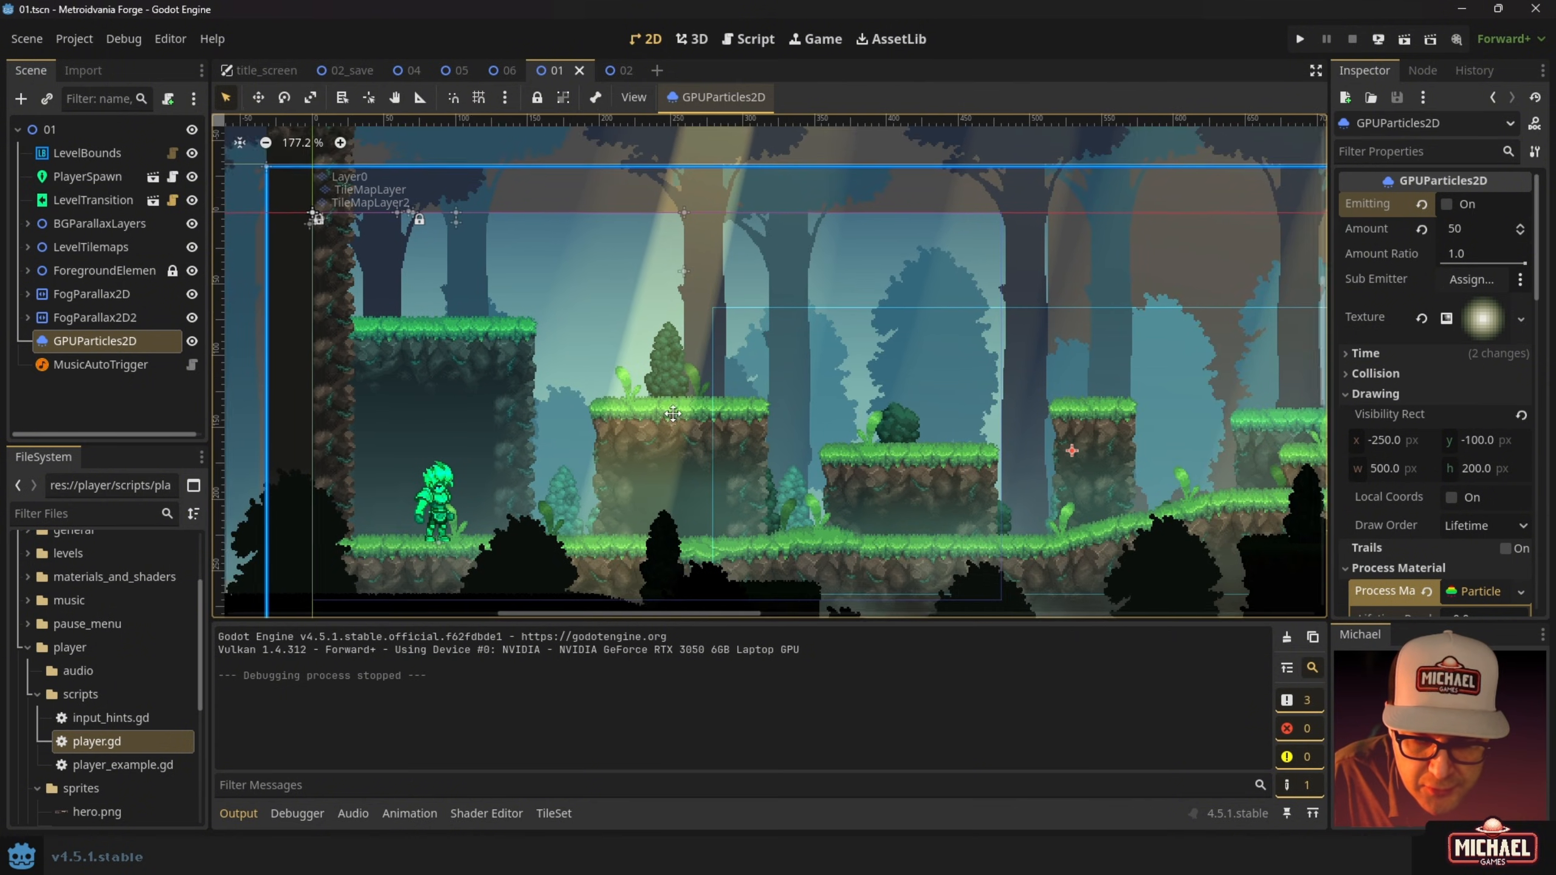
scroll(673, 414, up, 2)
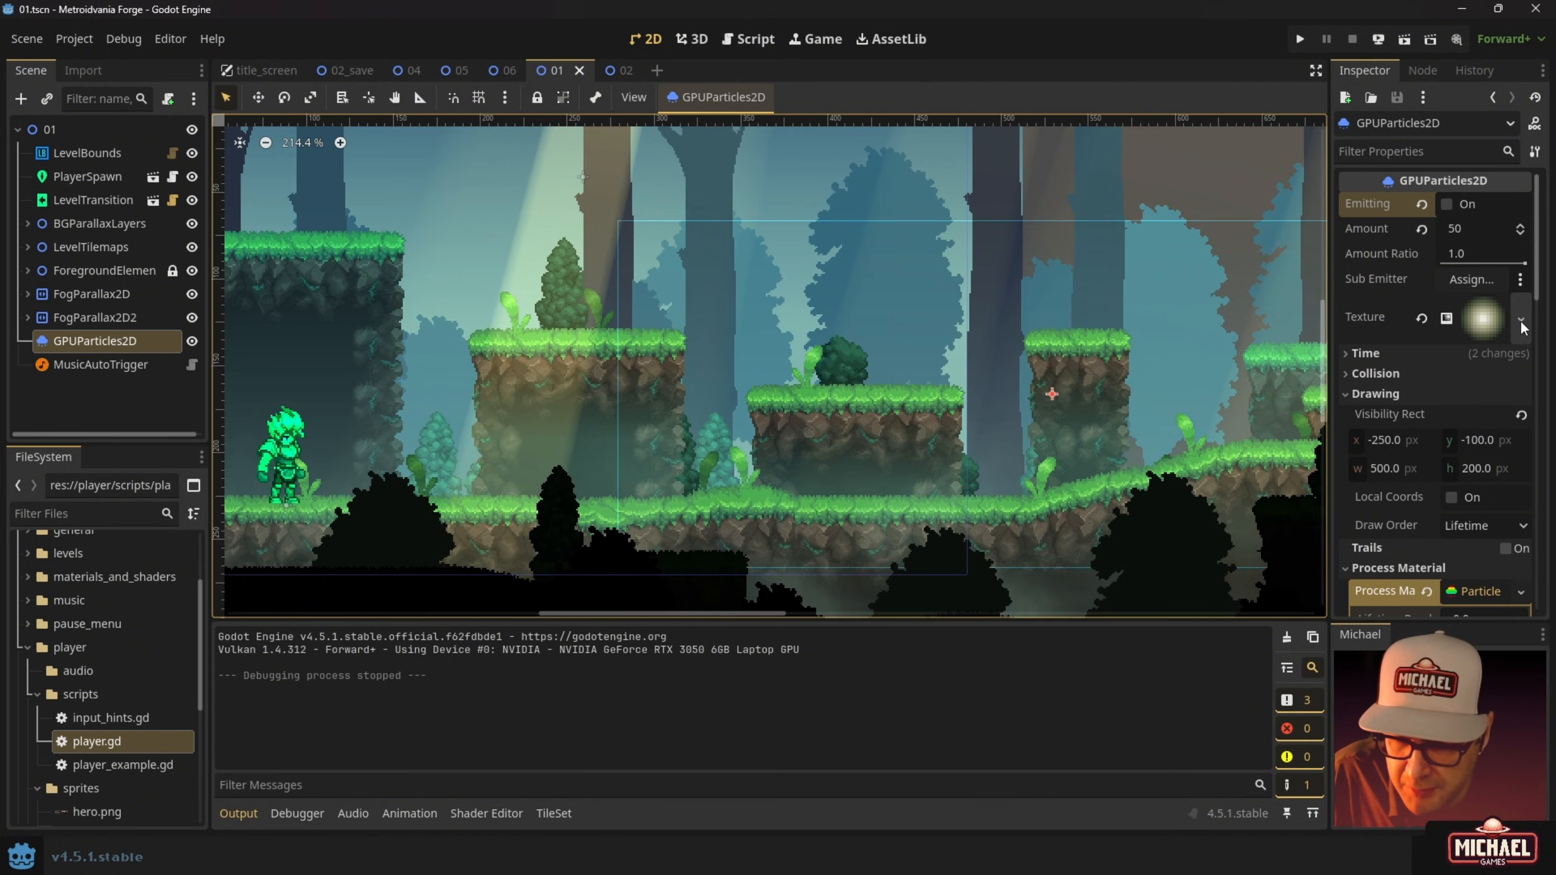
scroll(1482, 564, down, 2)
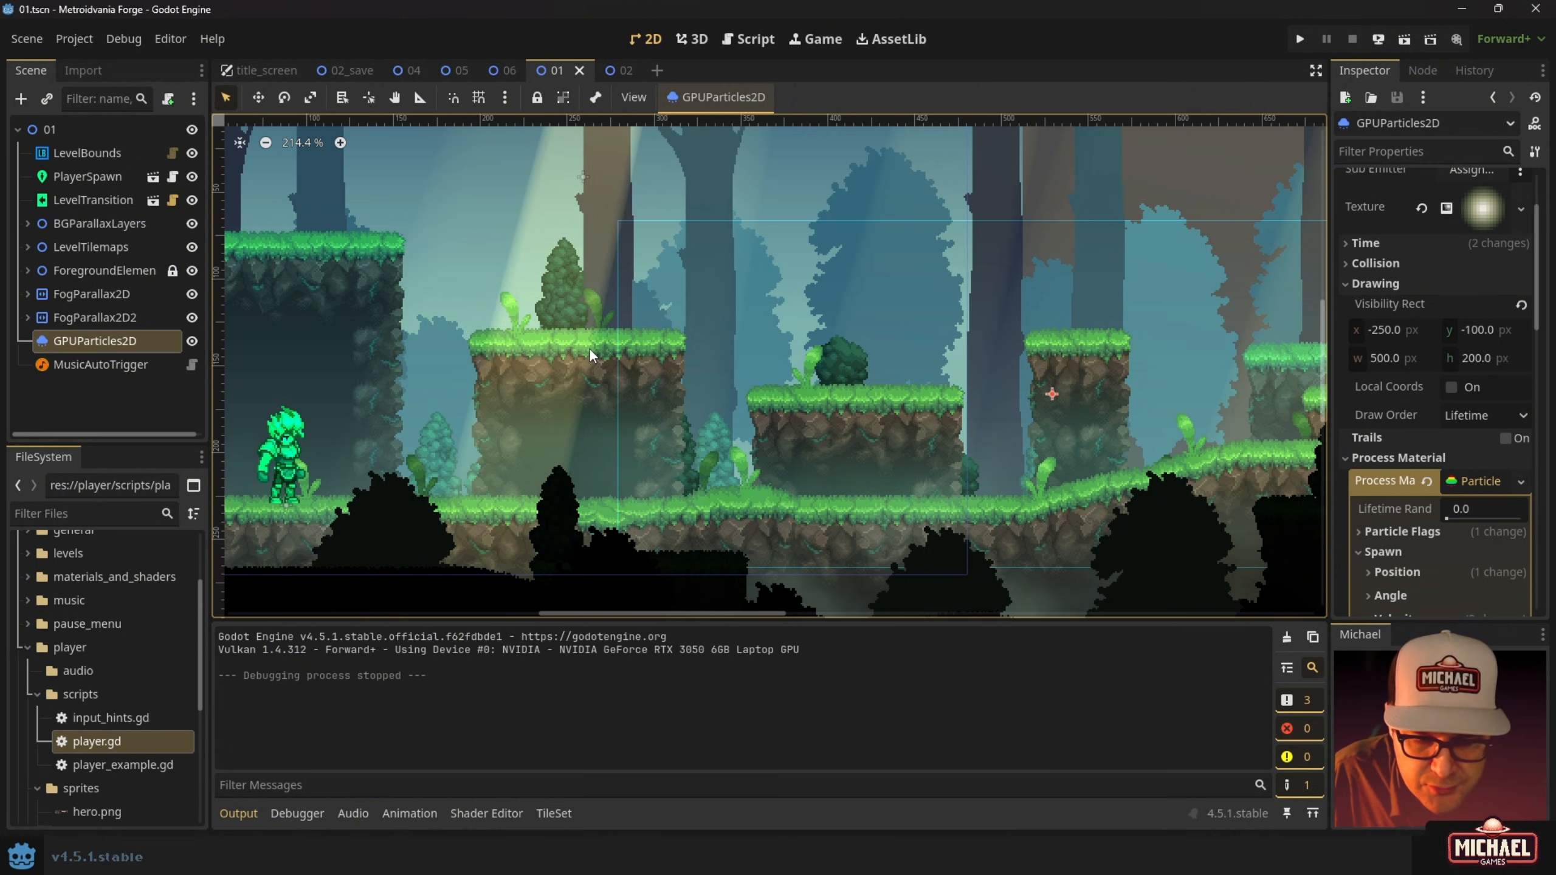
middle_drag(588, 355, 829, 383)
middle_drag(753, 357, 727, 359)
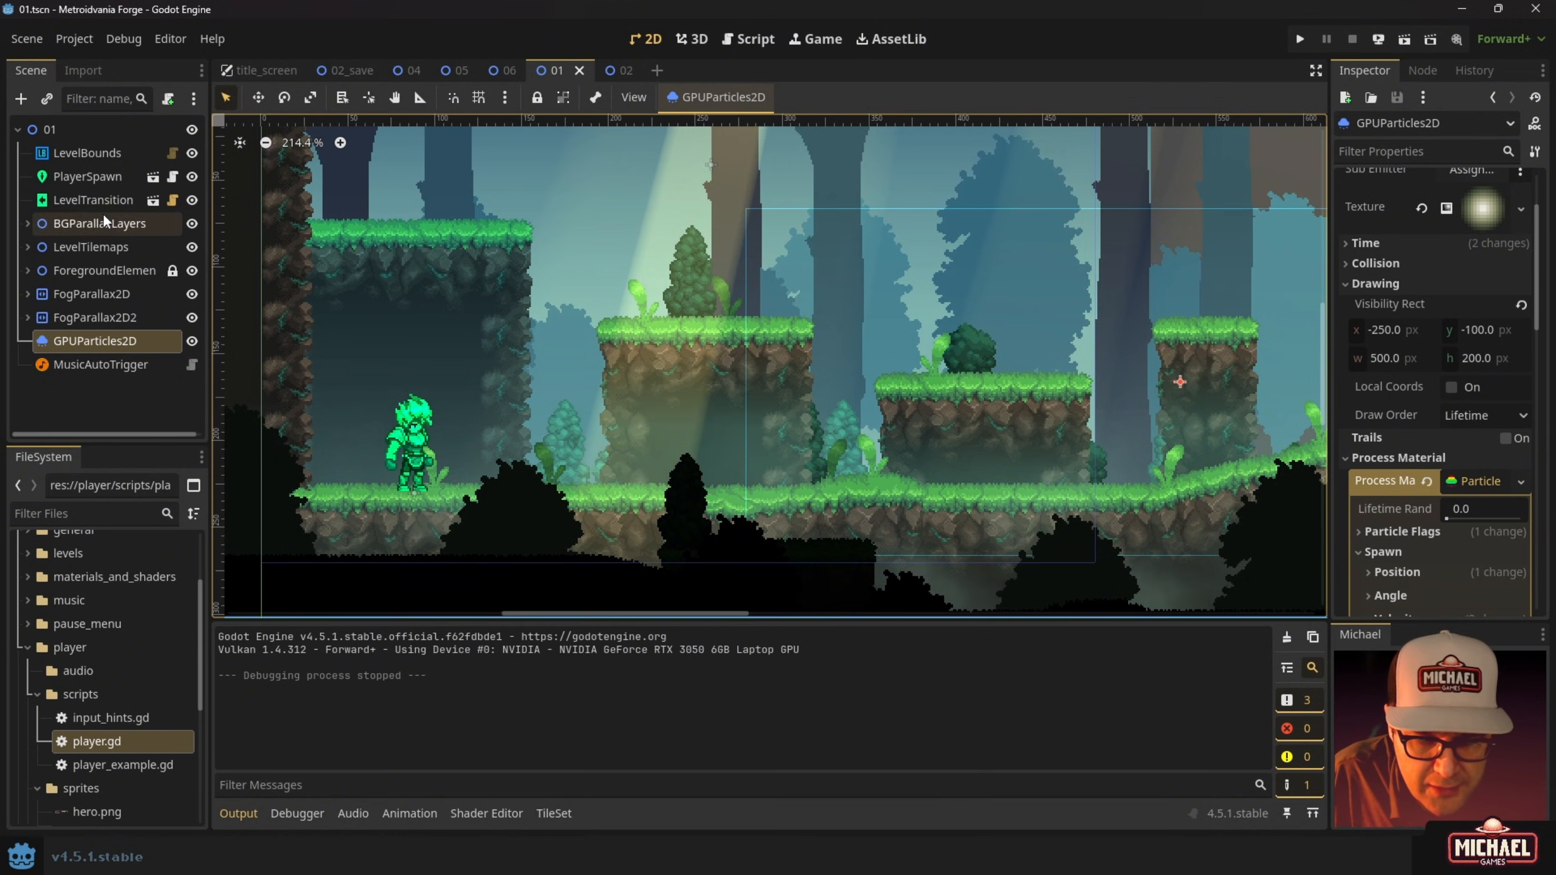
Re-export the Web (Runnable) preset, overwriting builds/web/index.html, then select the old web.zip.
click(75, 39)
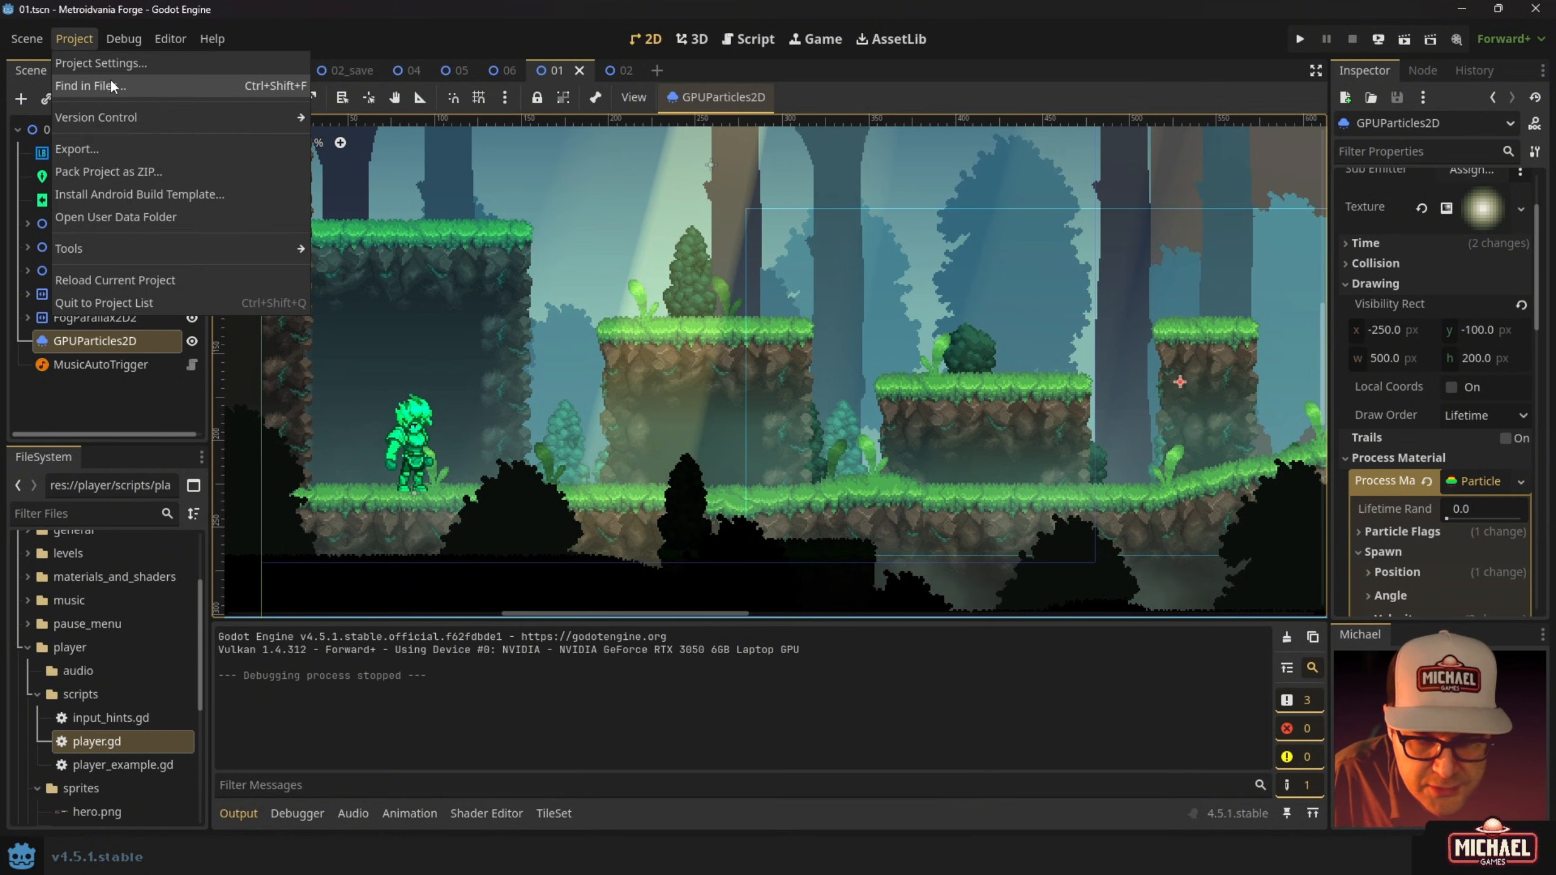
click(113, 140)
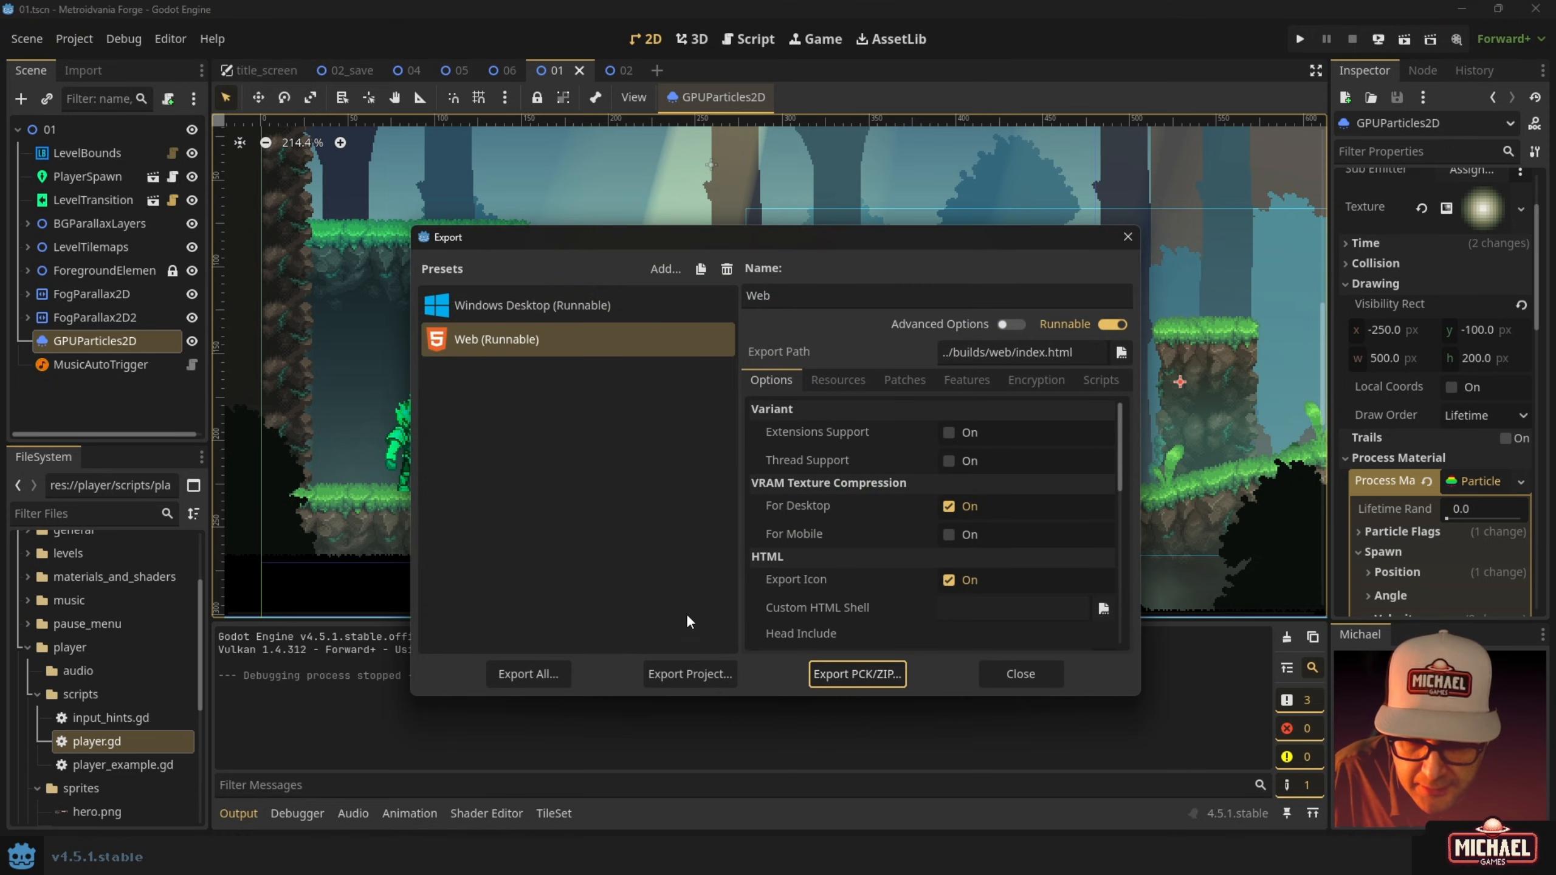
click(701, 673)
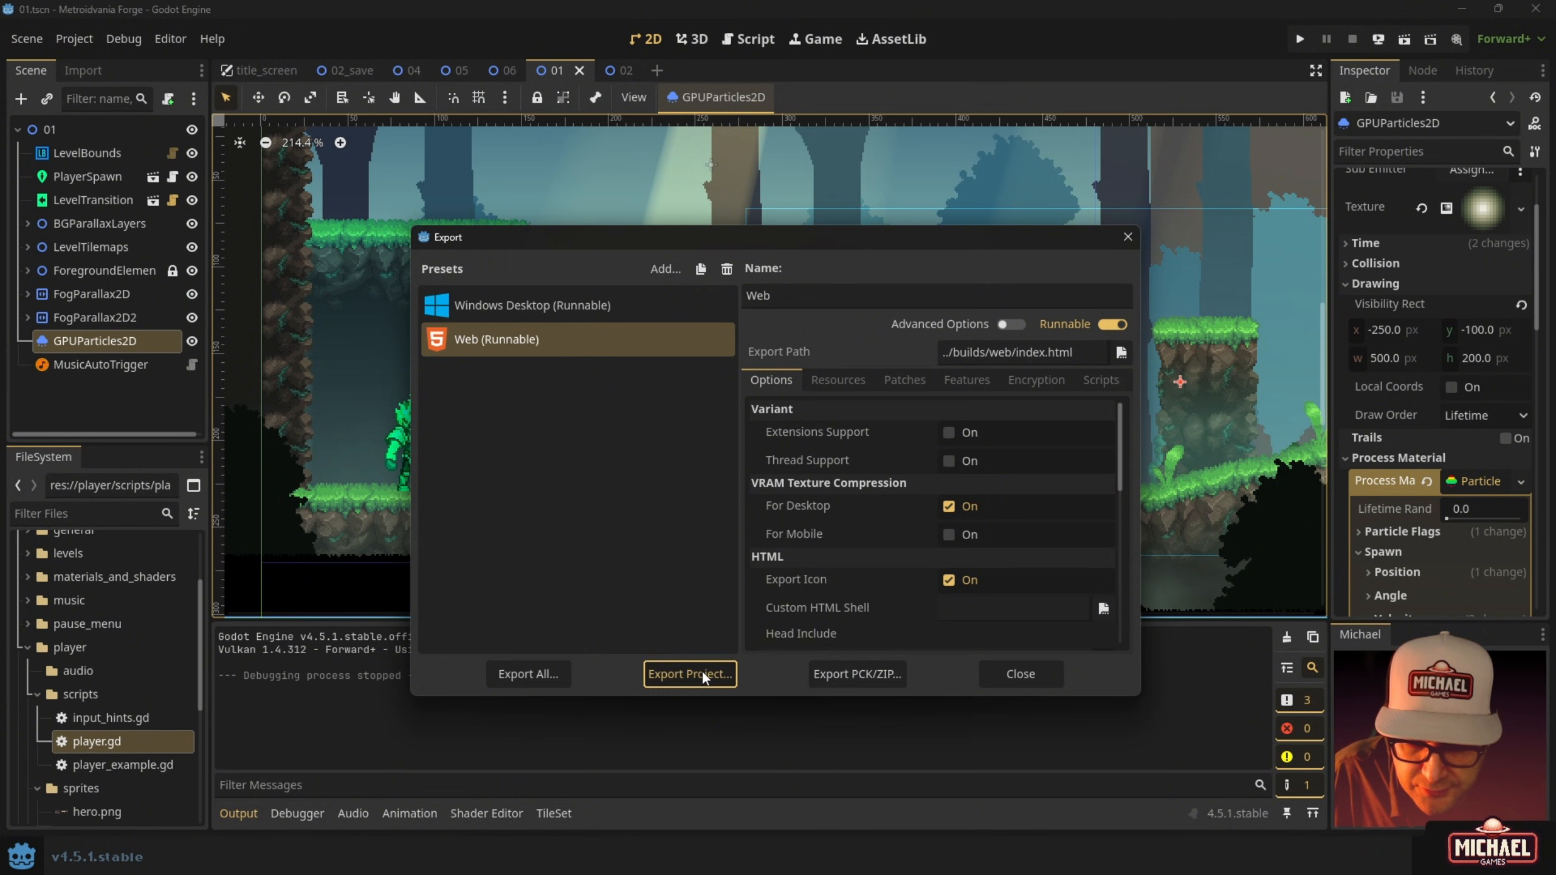
click(622, 700)
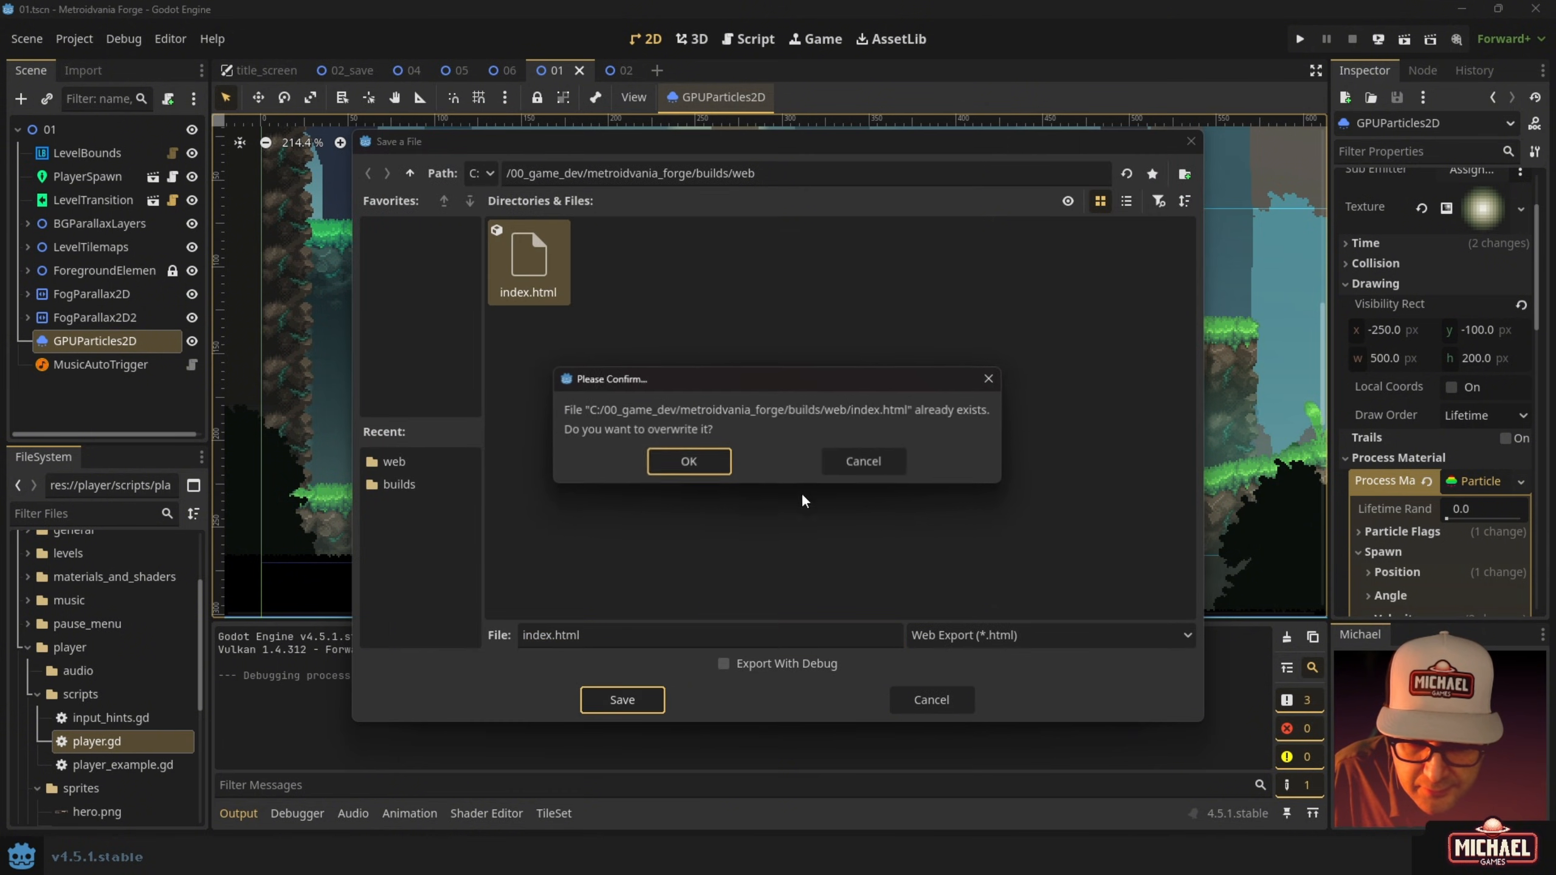
click(689, 462)
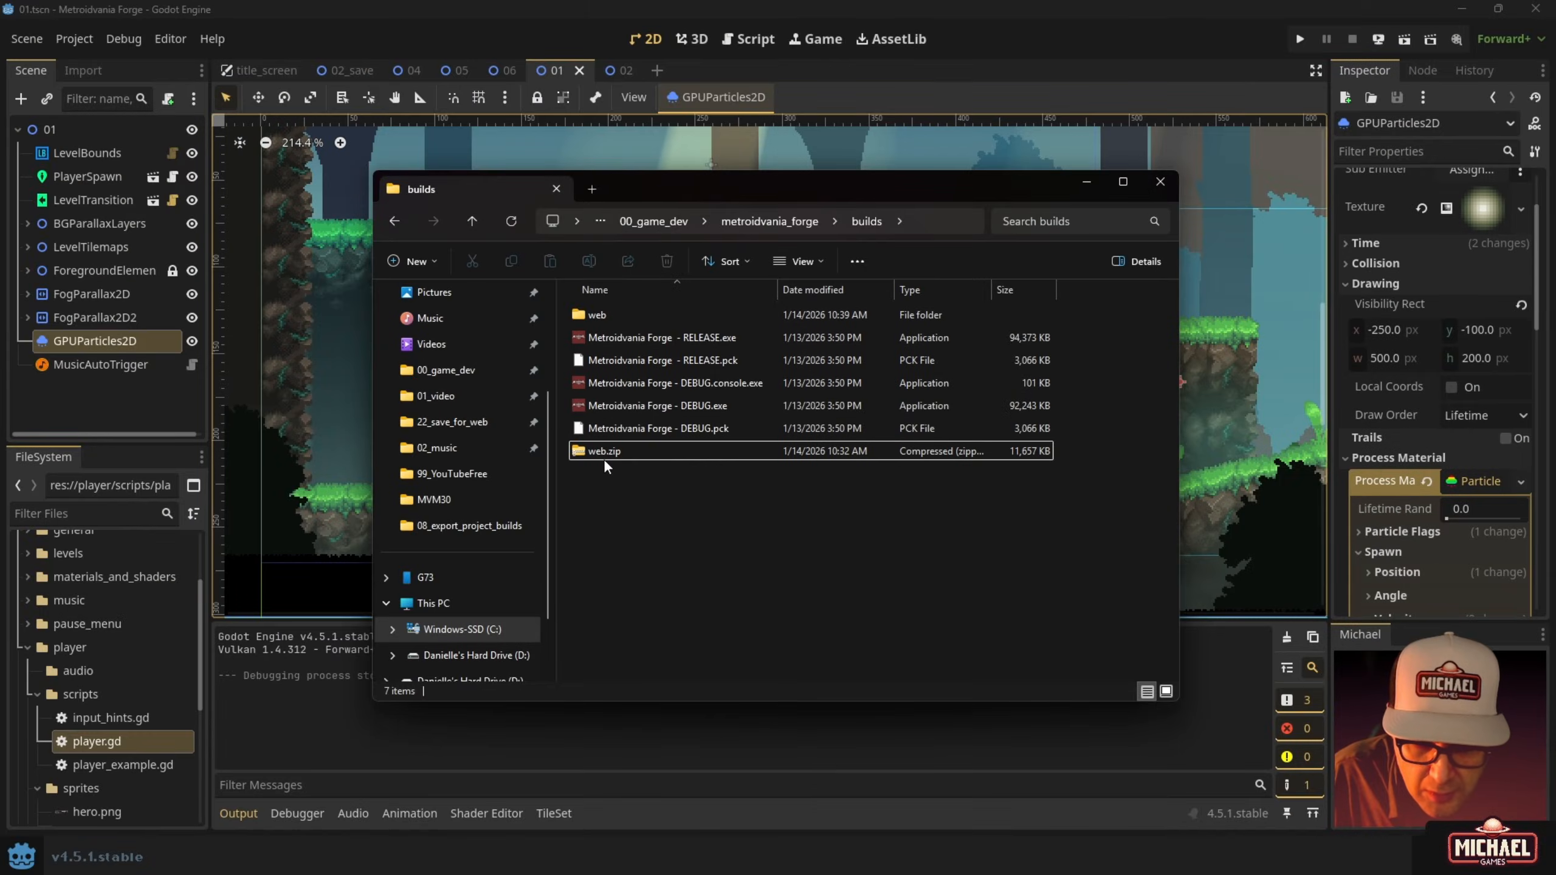
click(603, 452)
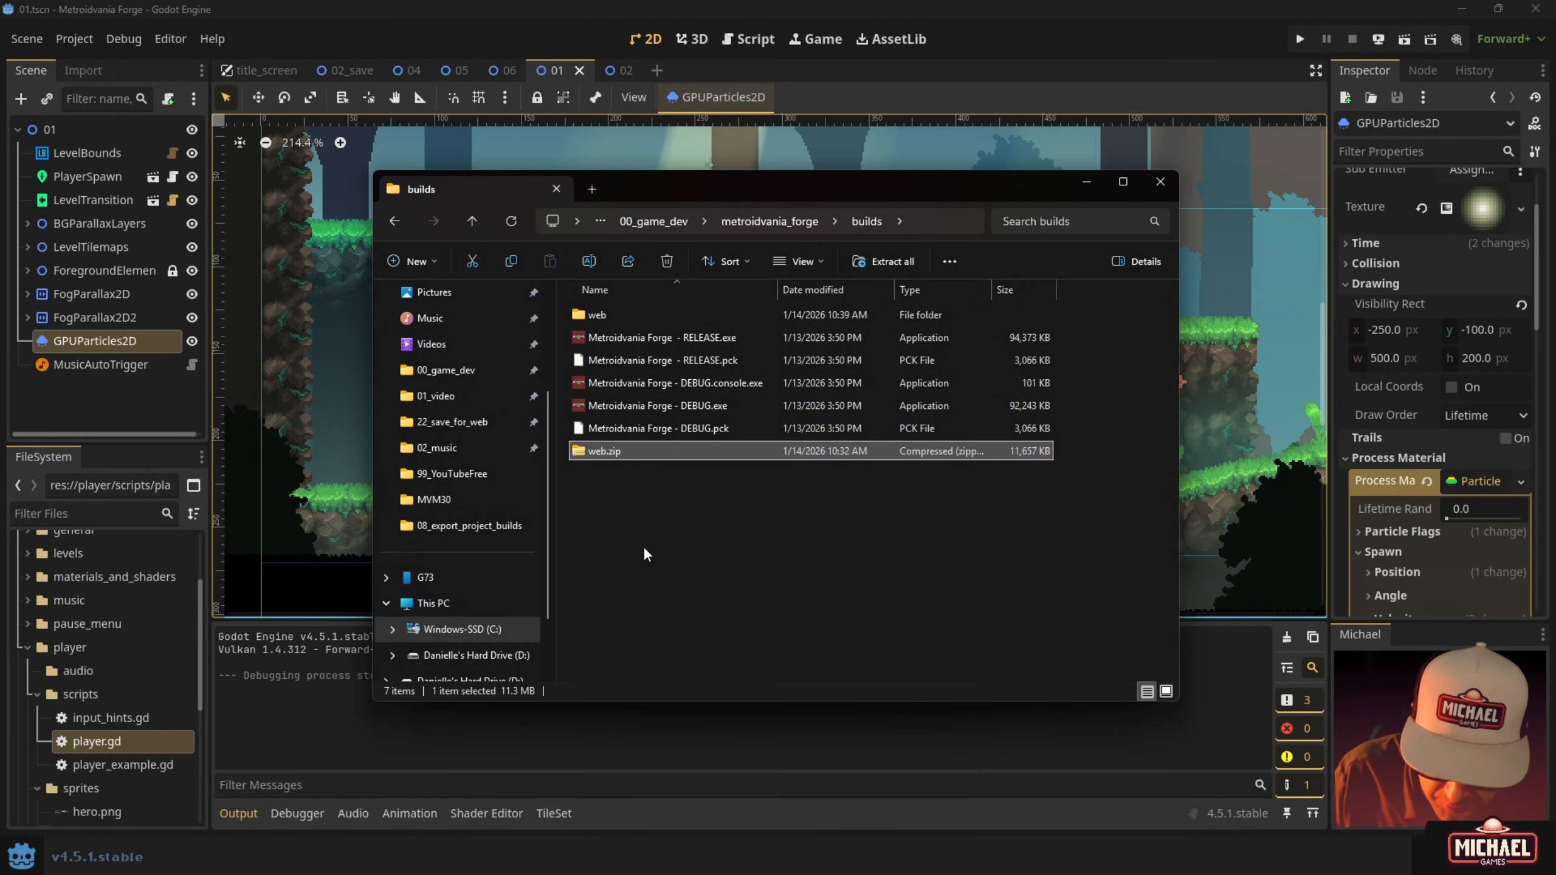
Permanently delete the old web.zip and compress the web folder into a new ZIP file.
key(shift+Delete)
key(Return)
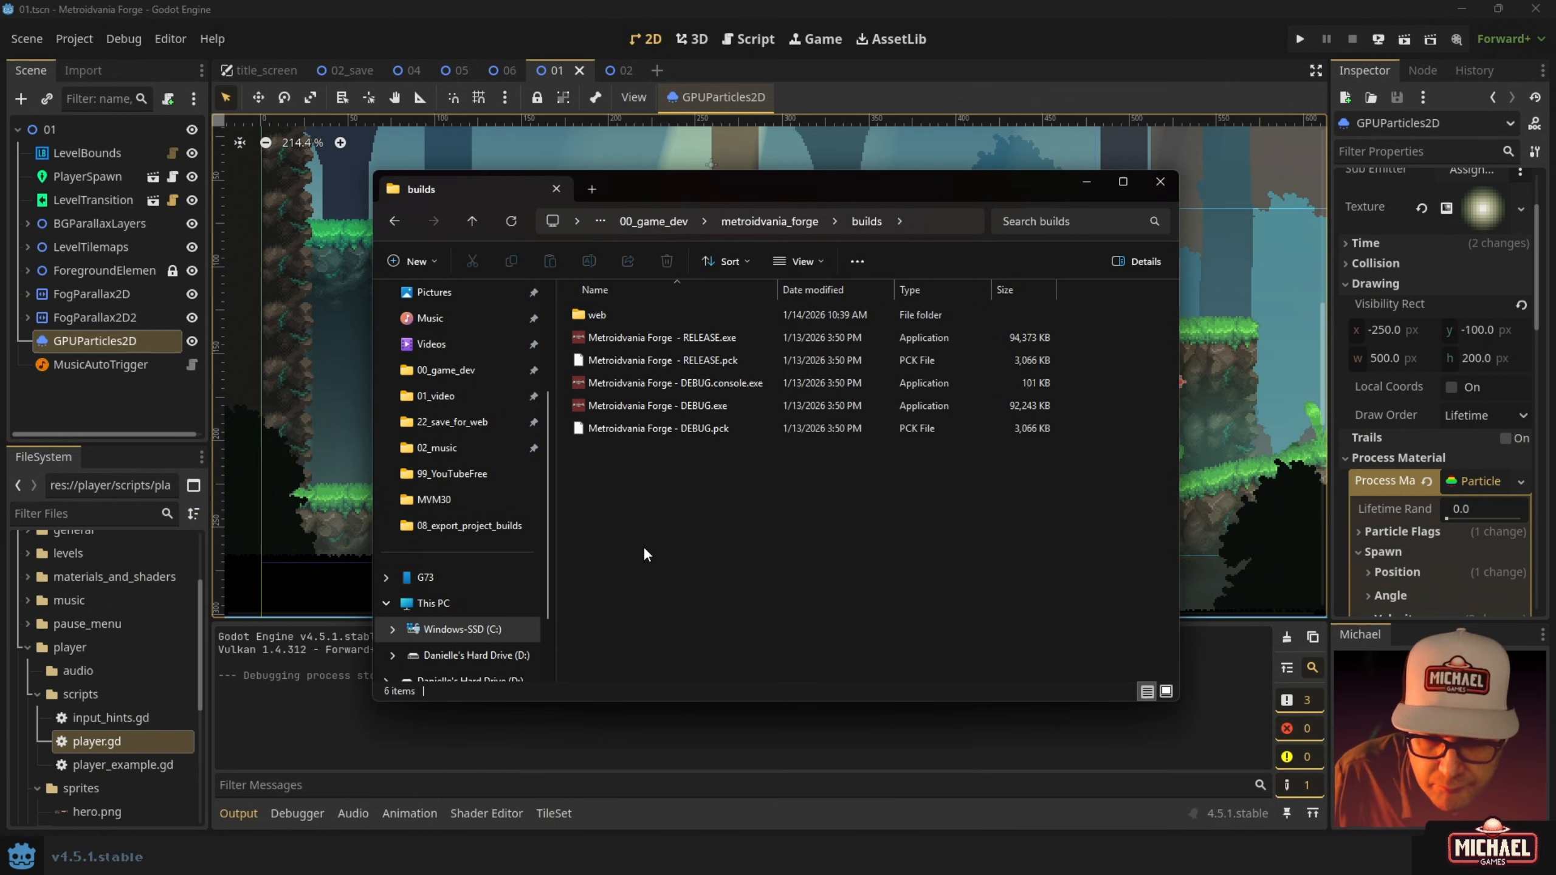
right_click(605, 316)
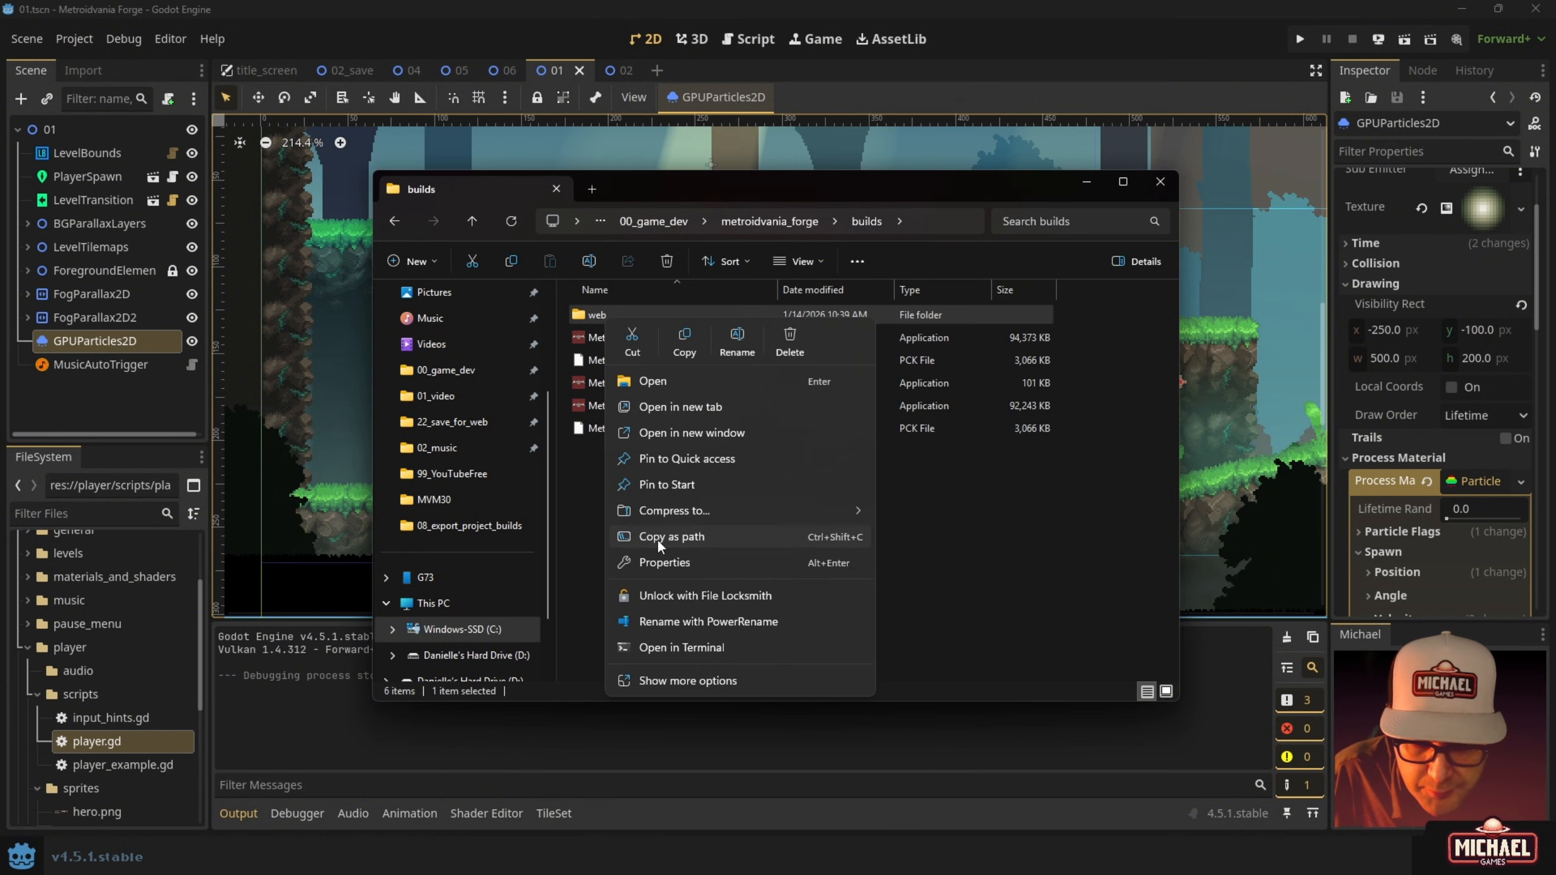
mouse_move(681, 511)
click(929, 519)
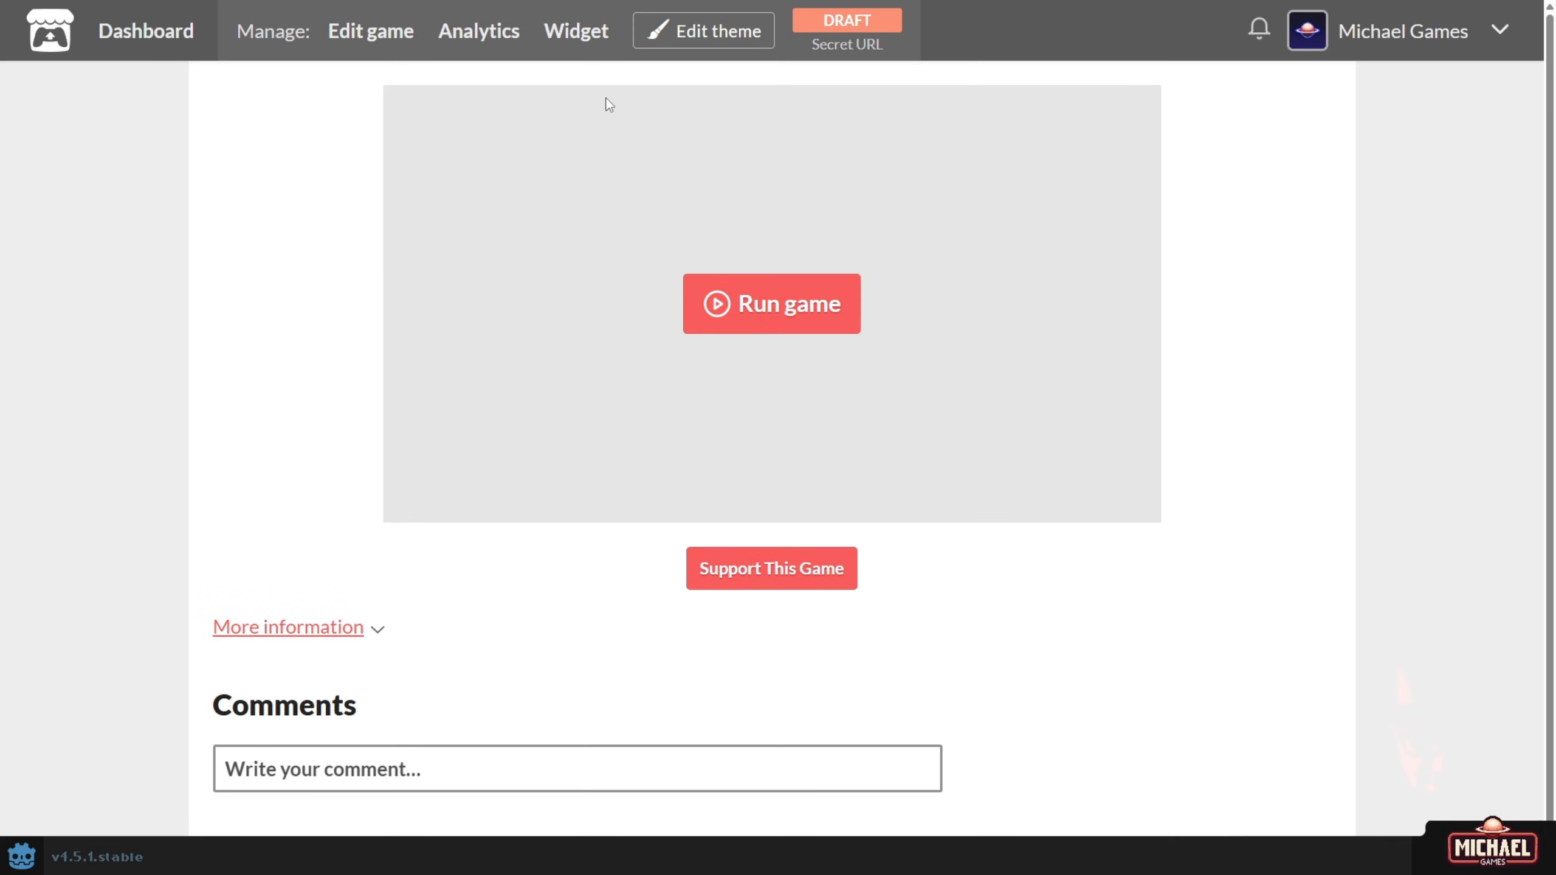
Upload the fresh web.zip from the builds folder through the Edit game form.
click(375, 37)
scroll(375, 321, down, 10)
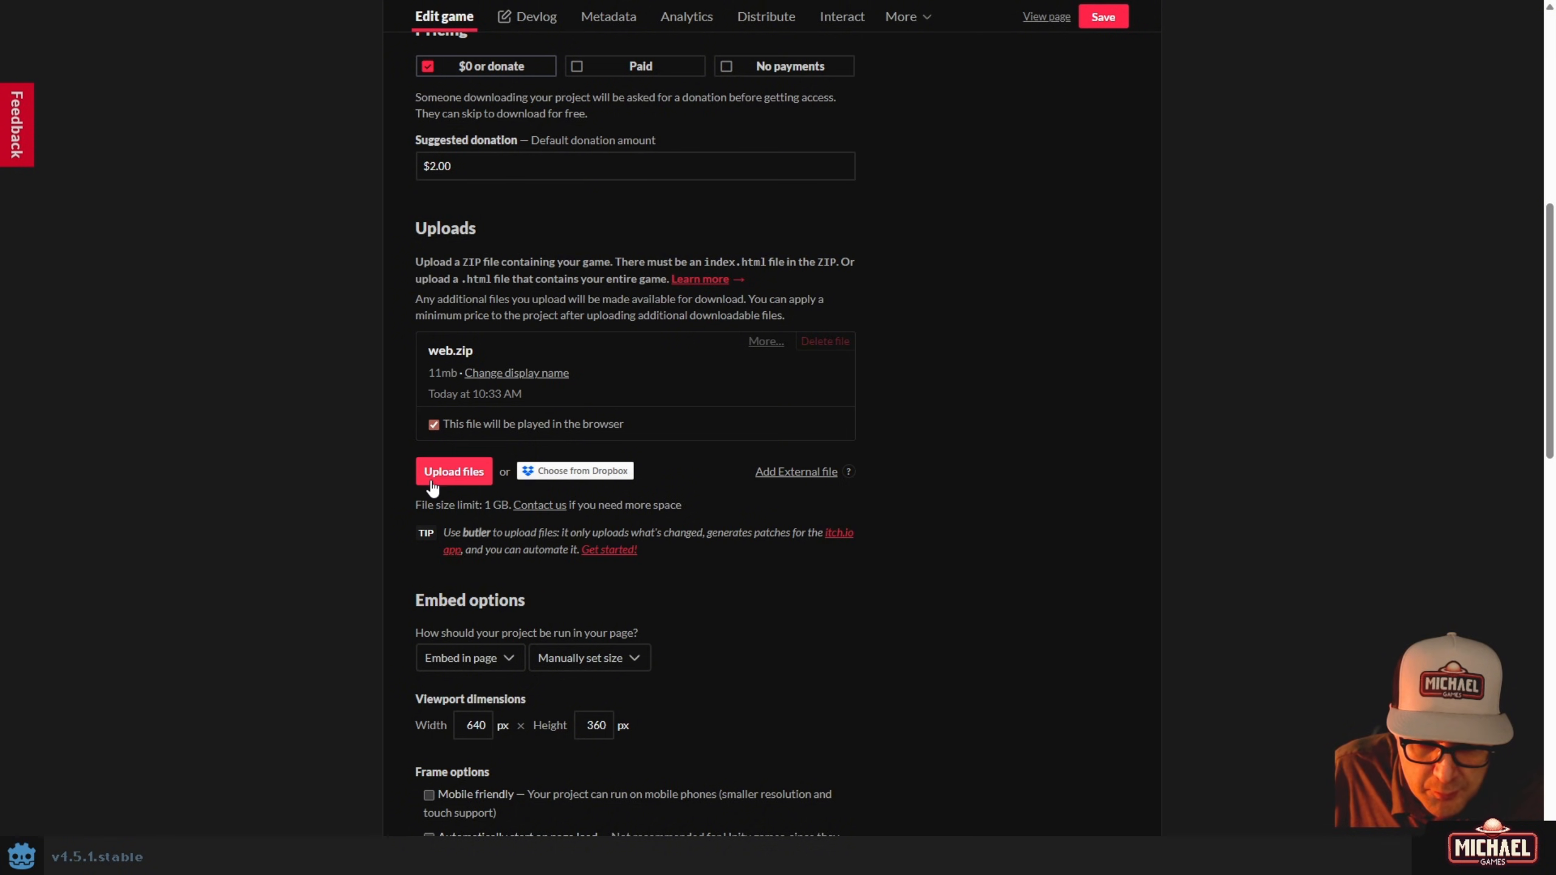
click(454, 470)
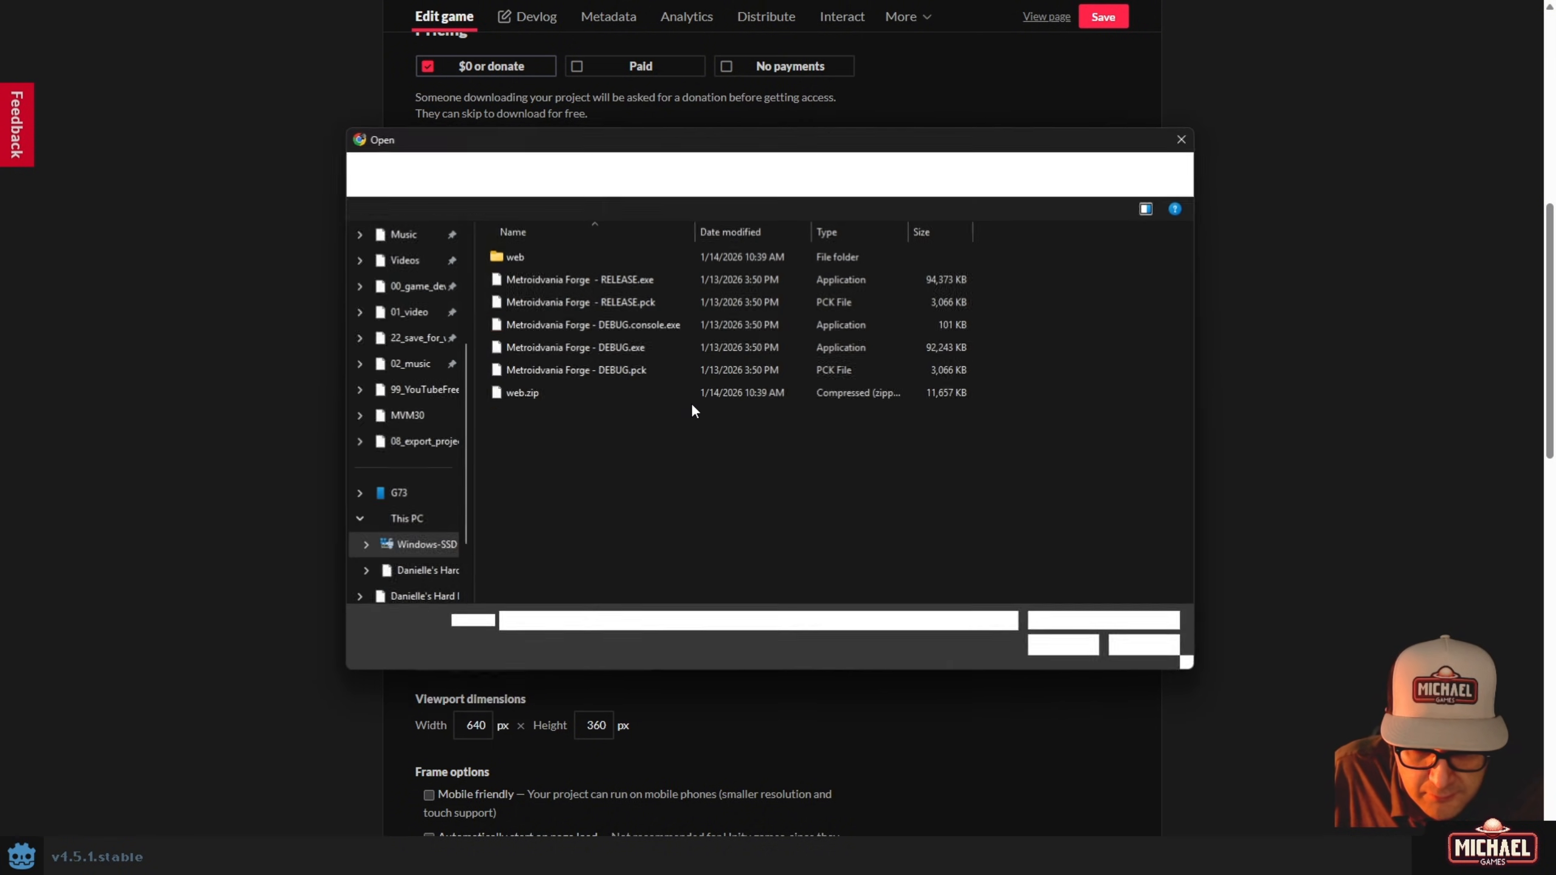
click(589, 392)
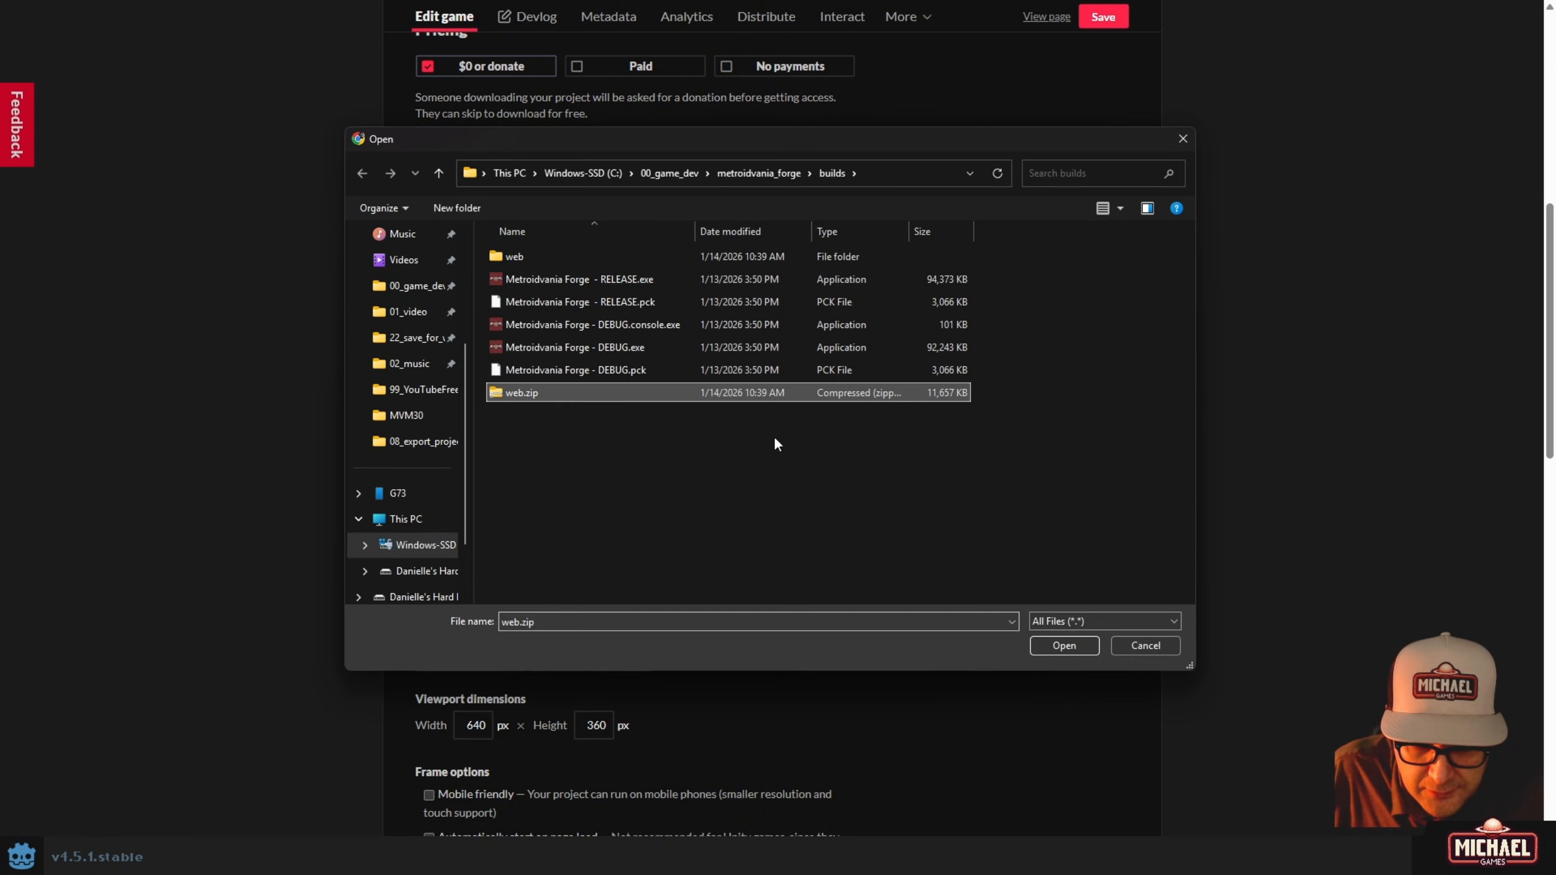
click(1052, 643)
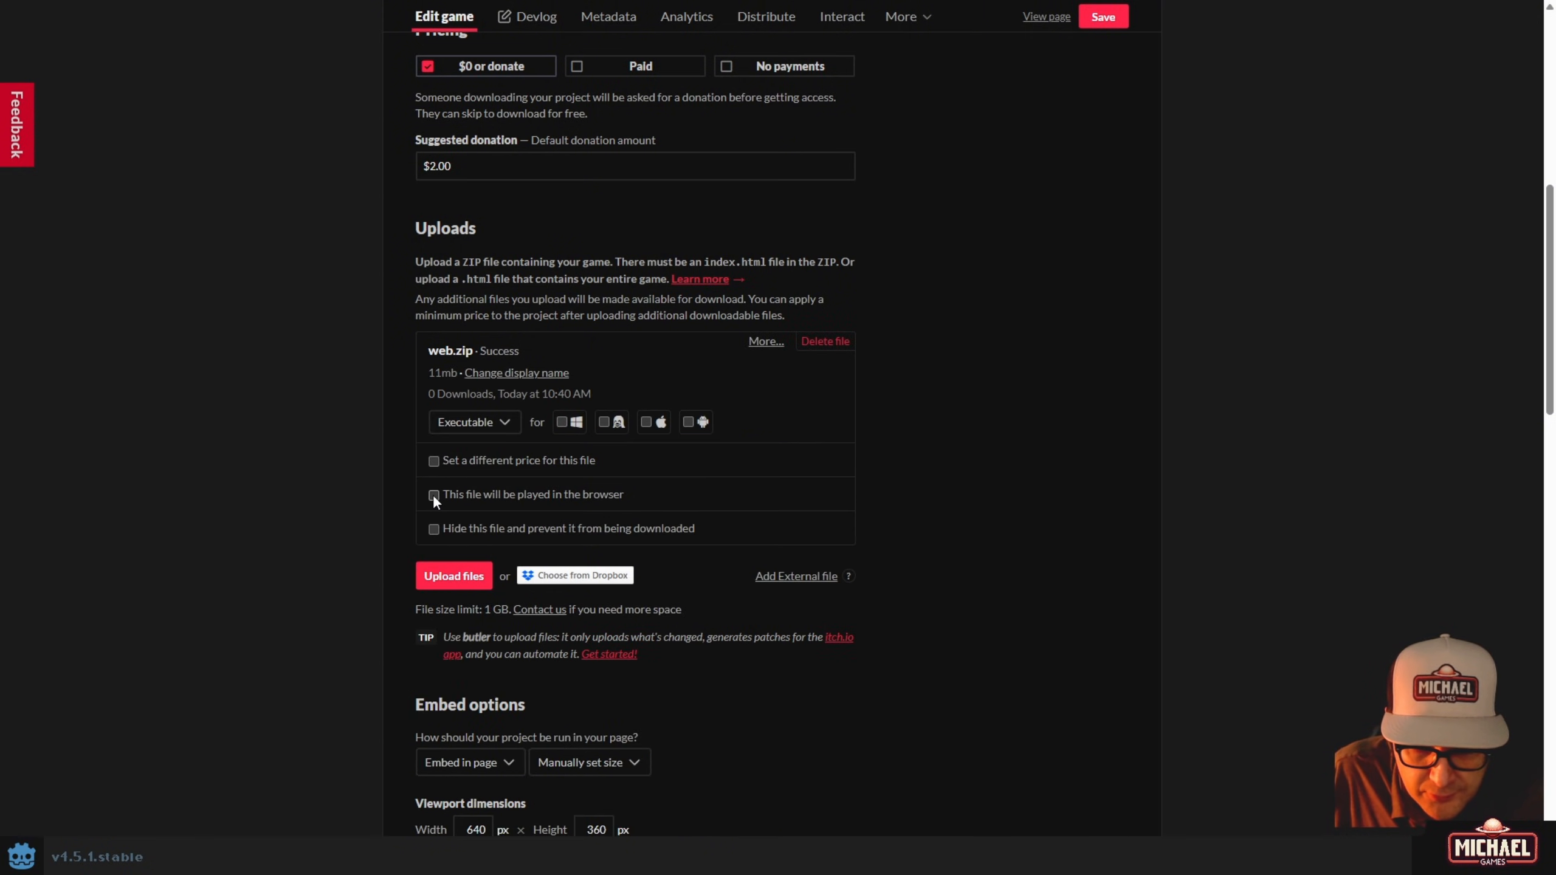
Mark web.zip as played in the browser, save the changes, and view the draft page.
click(434, 495)
click(1096, 26)
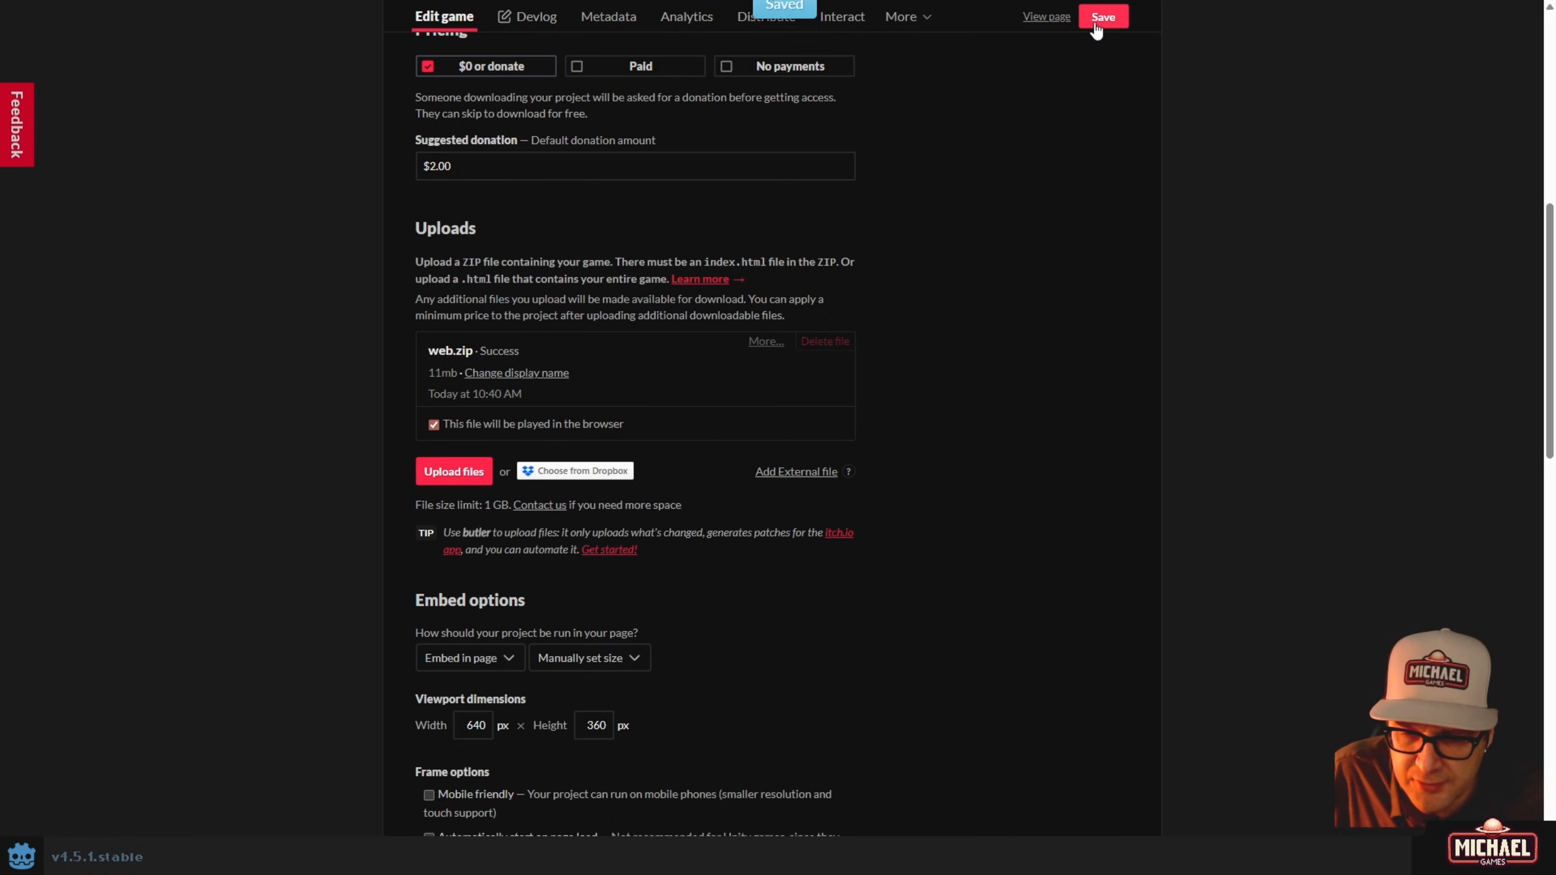
click(1047, 19)
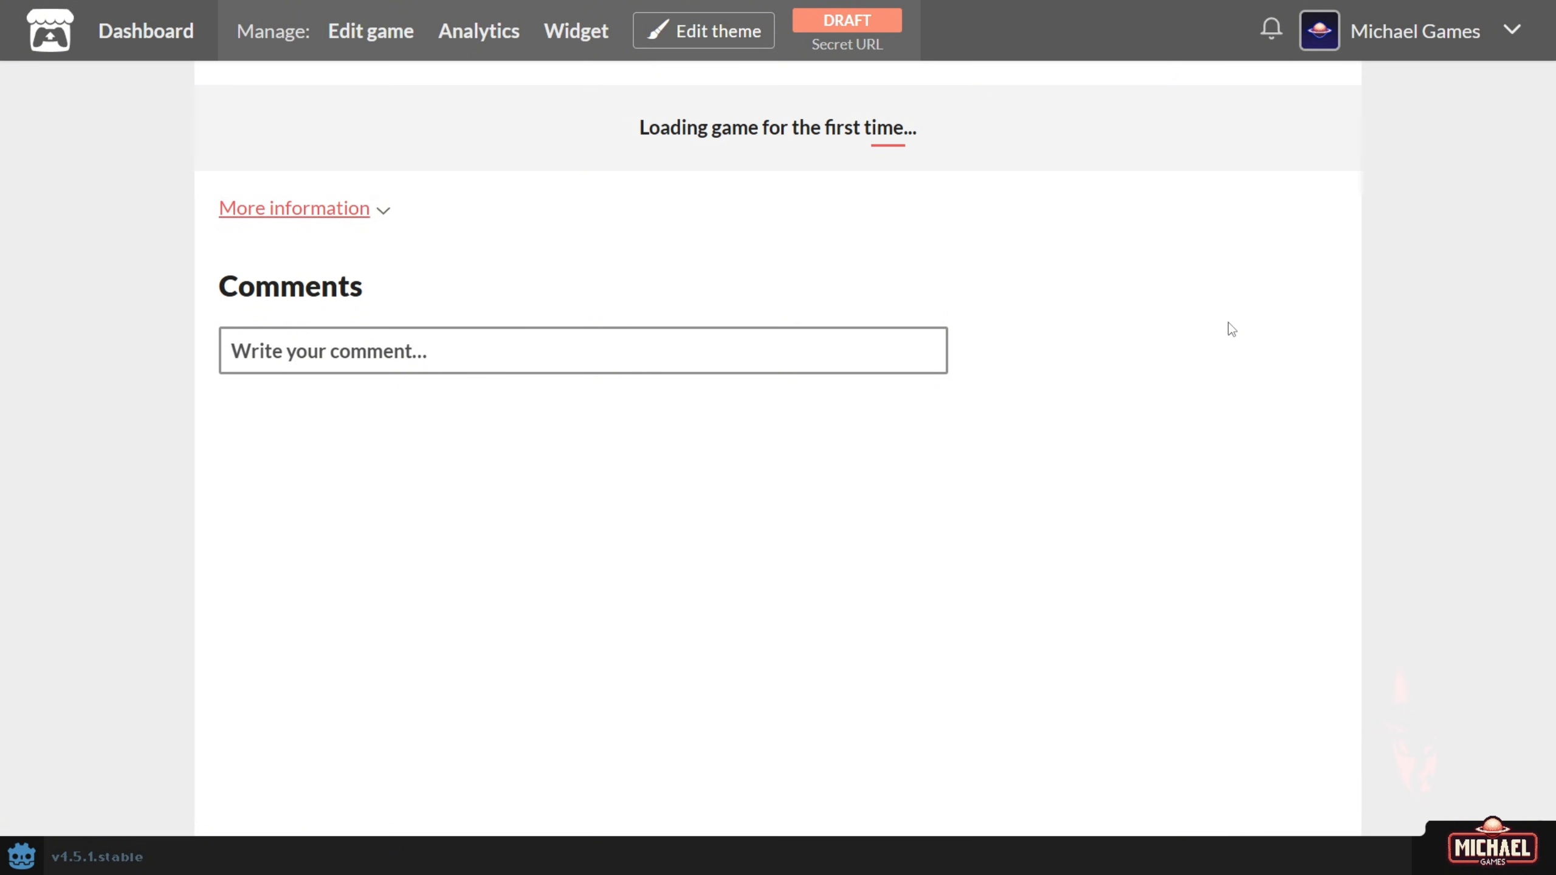
Launch the game in the browser and begin a new game in empty Slot 02.
click(743, 309)
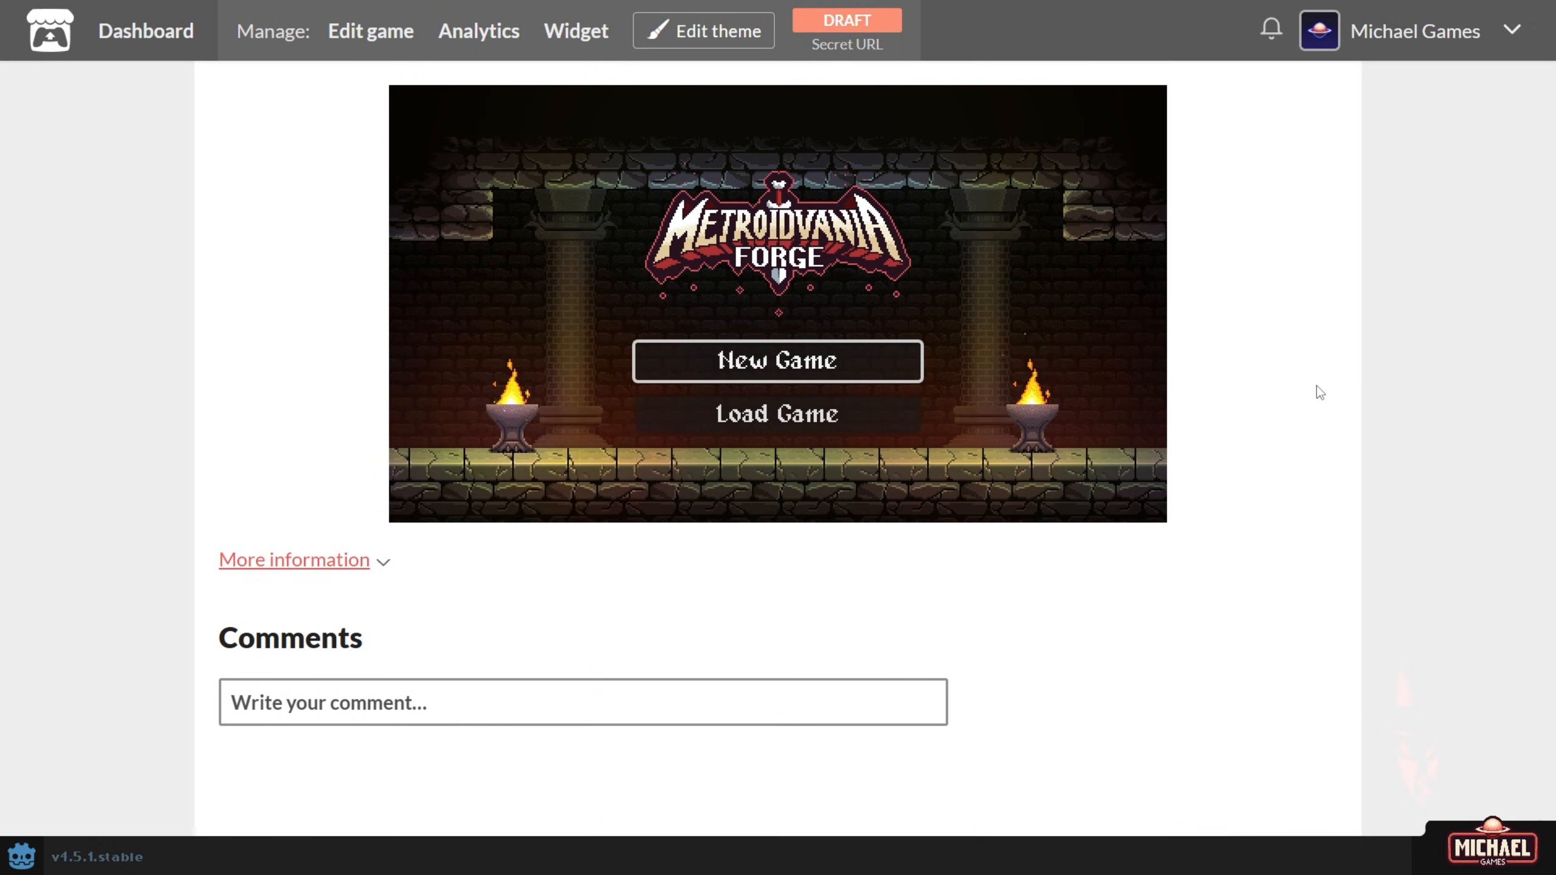
key(Return)
key(Down)
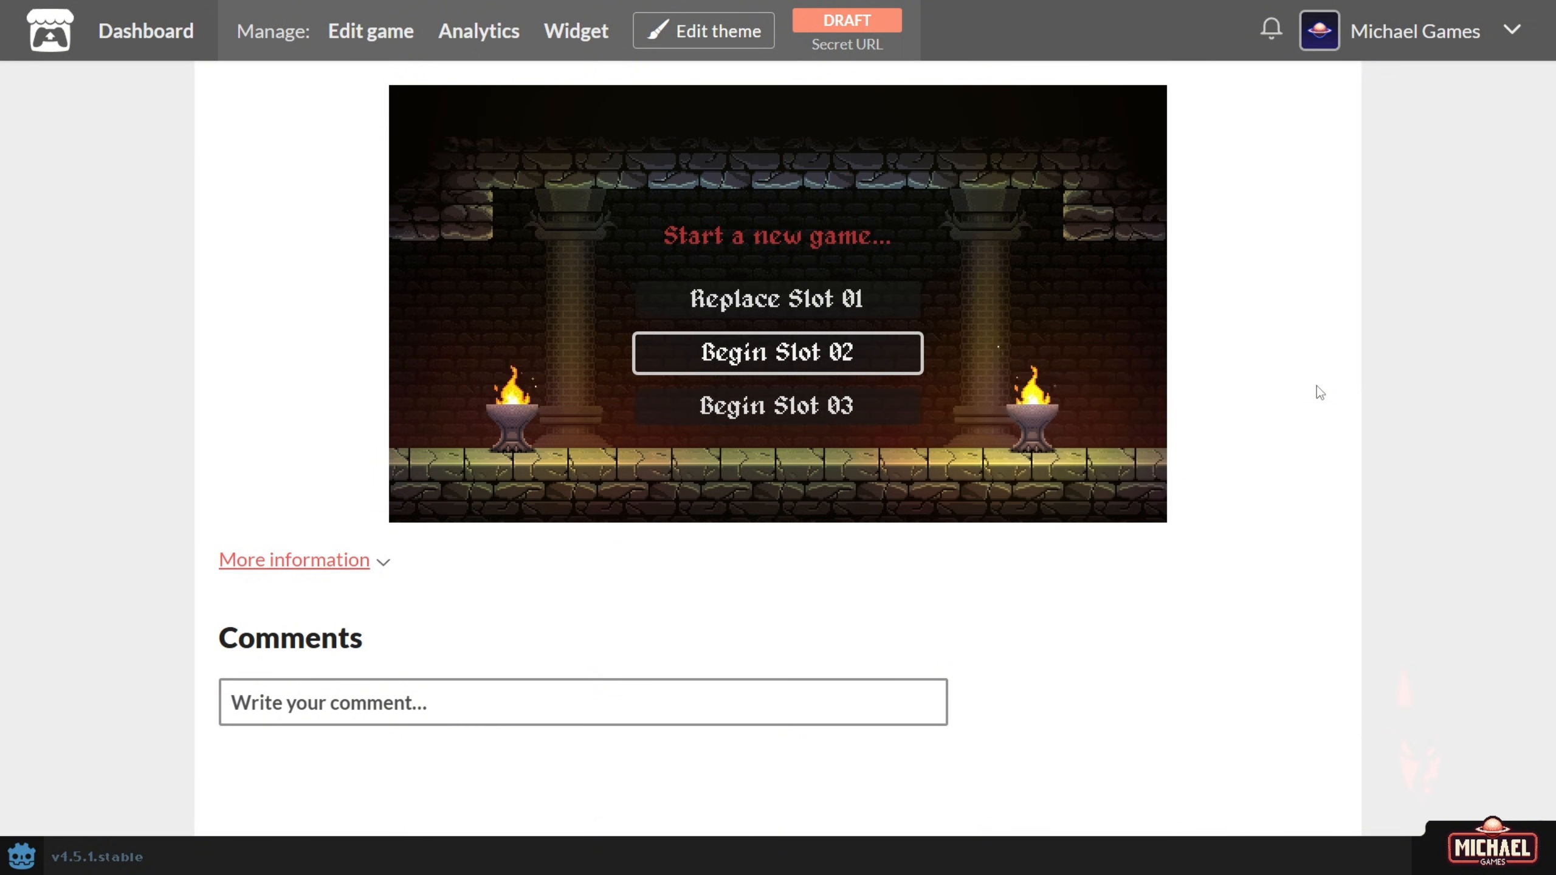
key(Return)
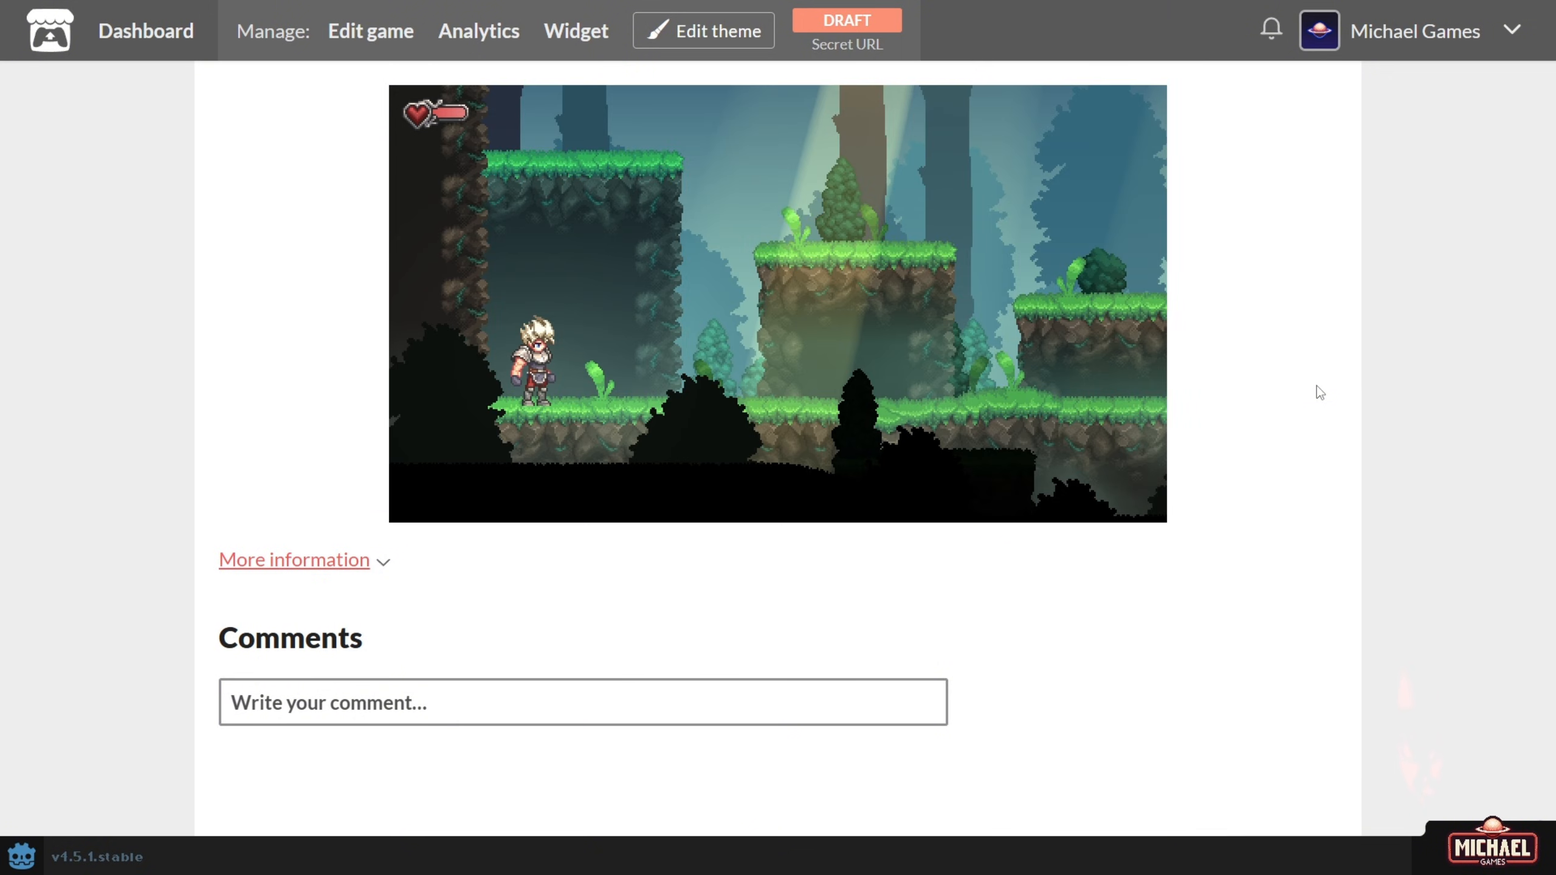
Run right through the forest level, jumping onto the middle and higher platforms.
key(Right)
key(space)
key(space)
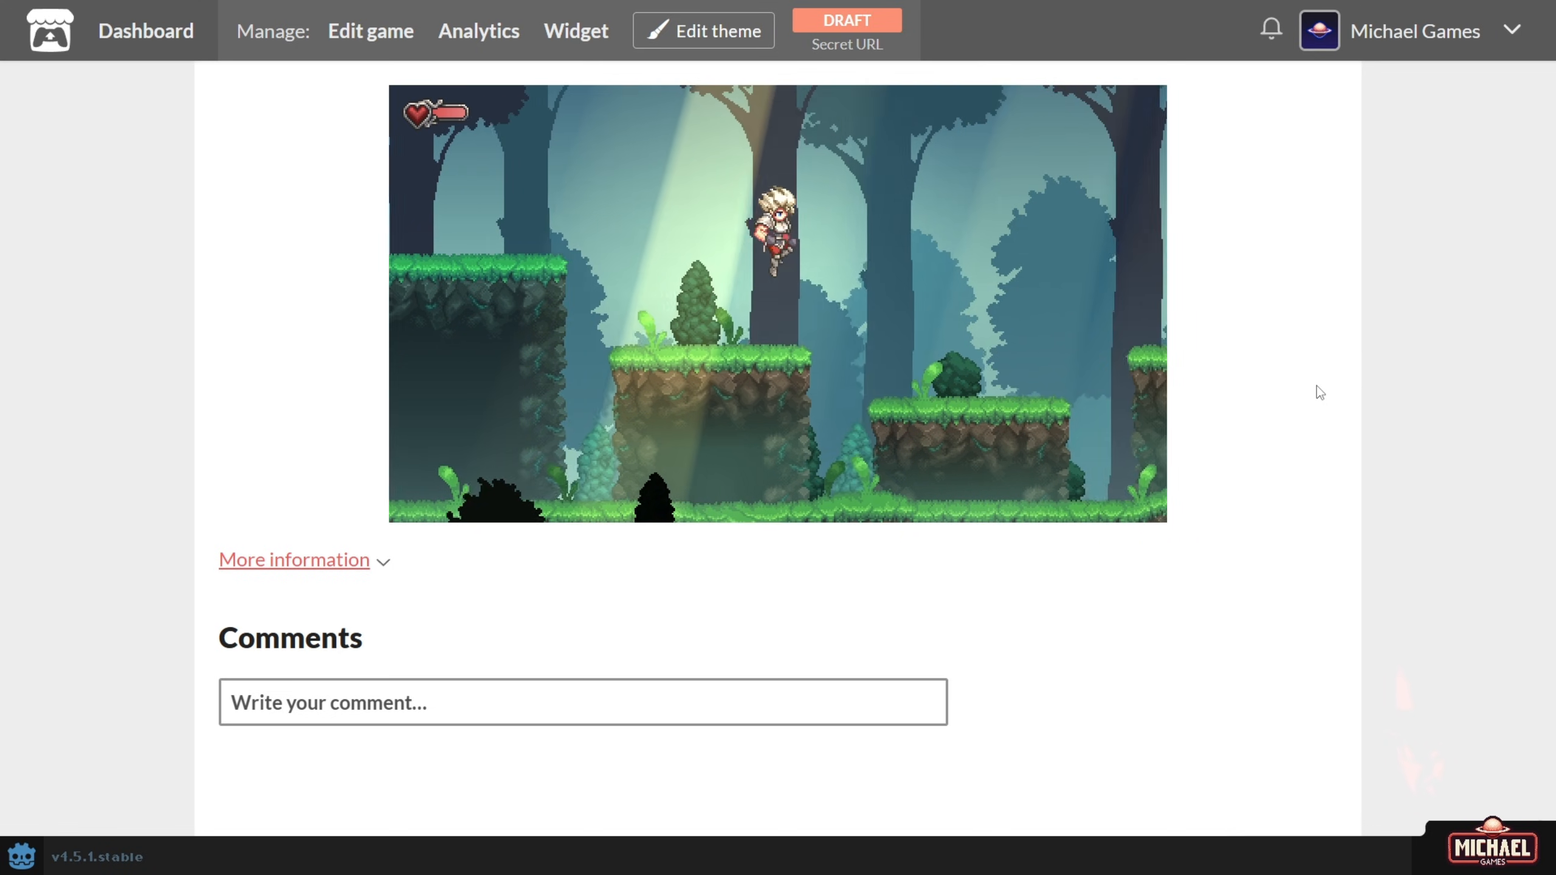
key(space)
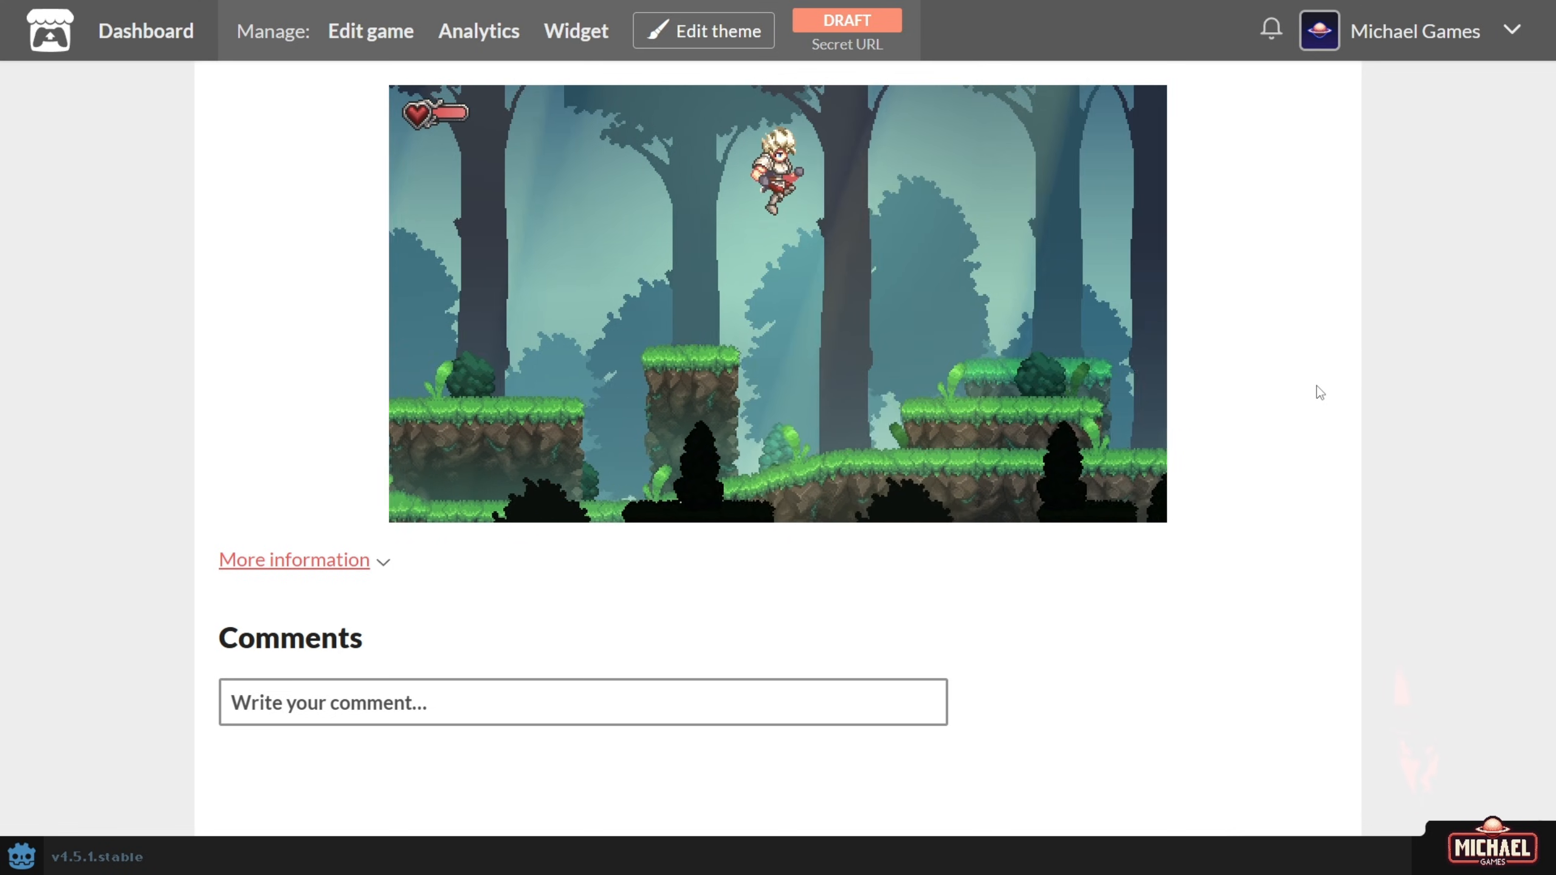
key(space)
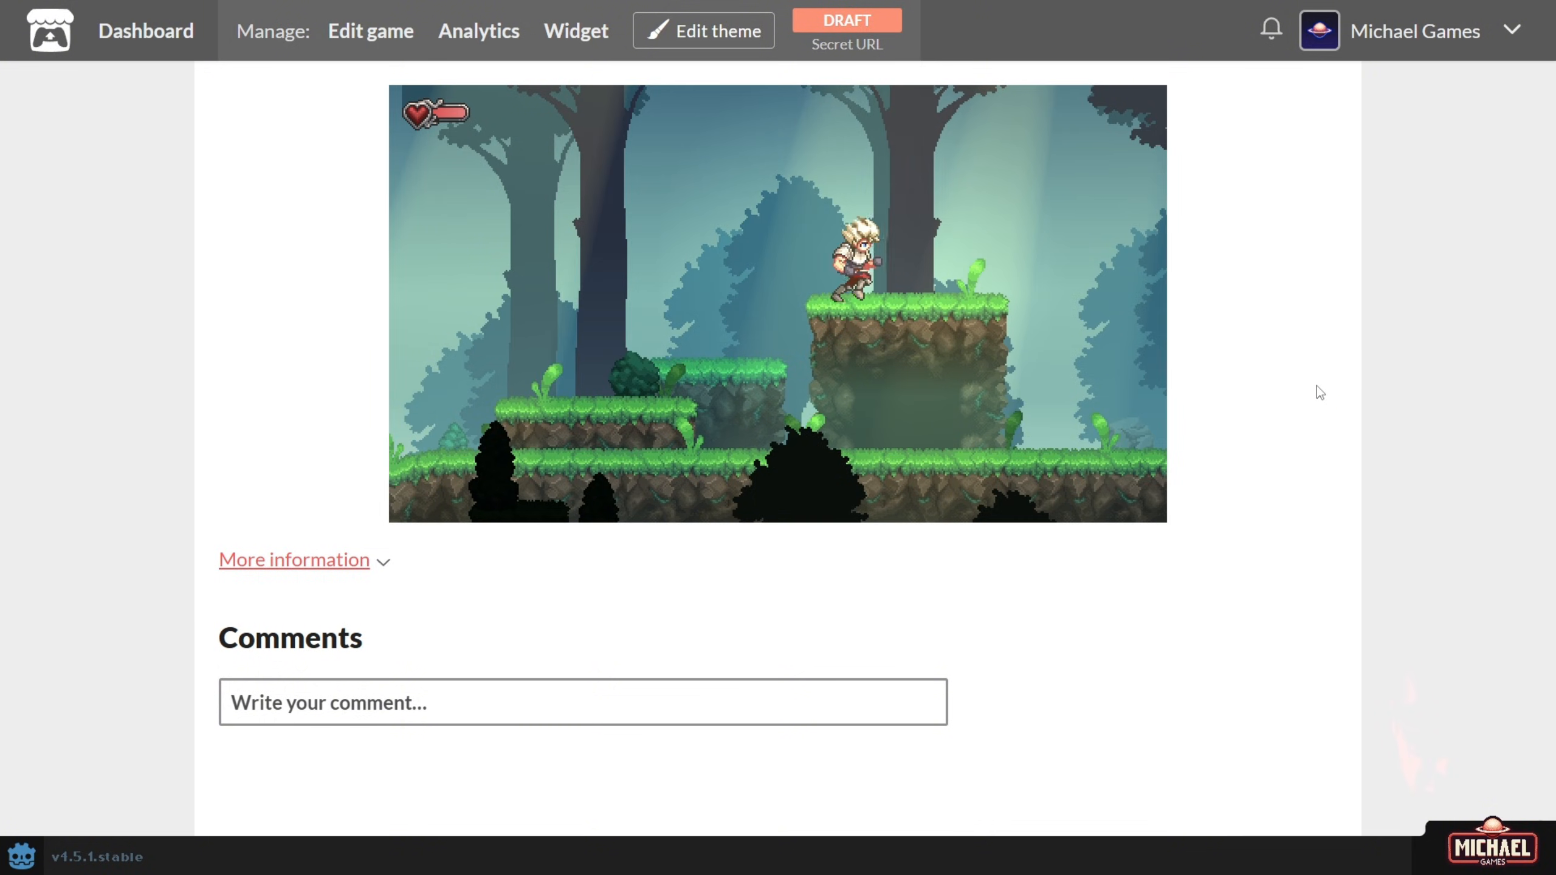
key(space)
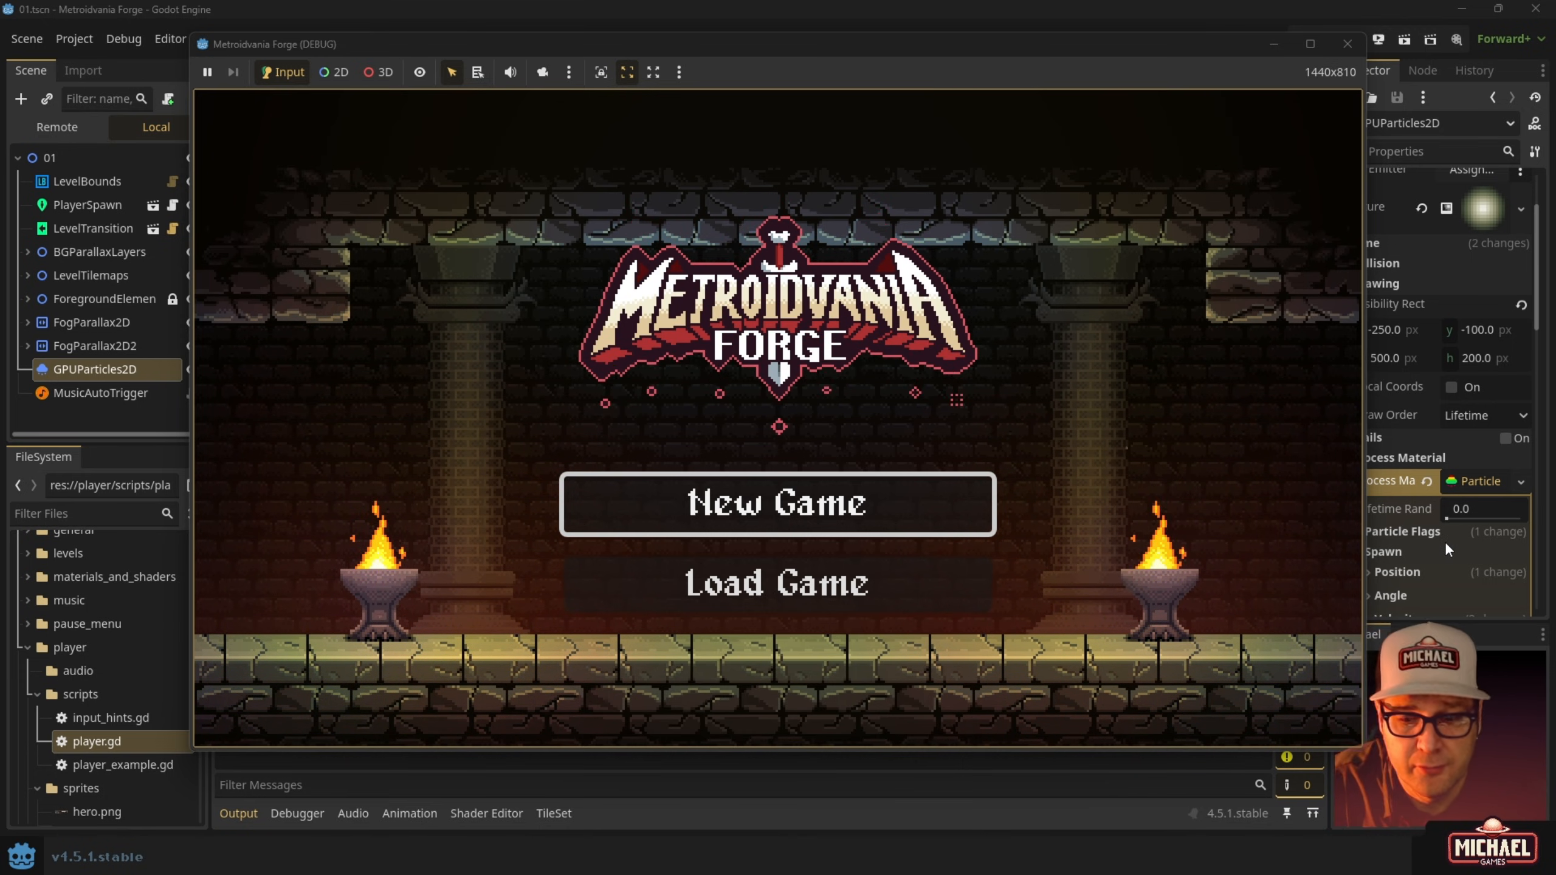
Choose Load Game in the debug run's title menu and load Slot 01.
key(Down)
key(Up)
key(Down)
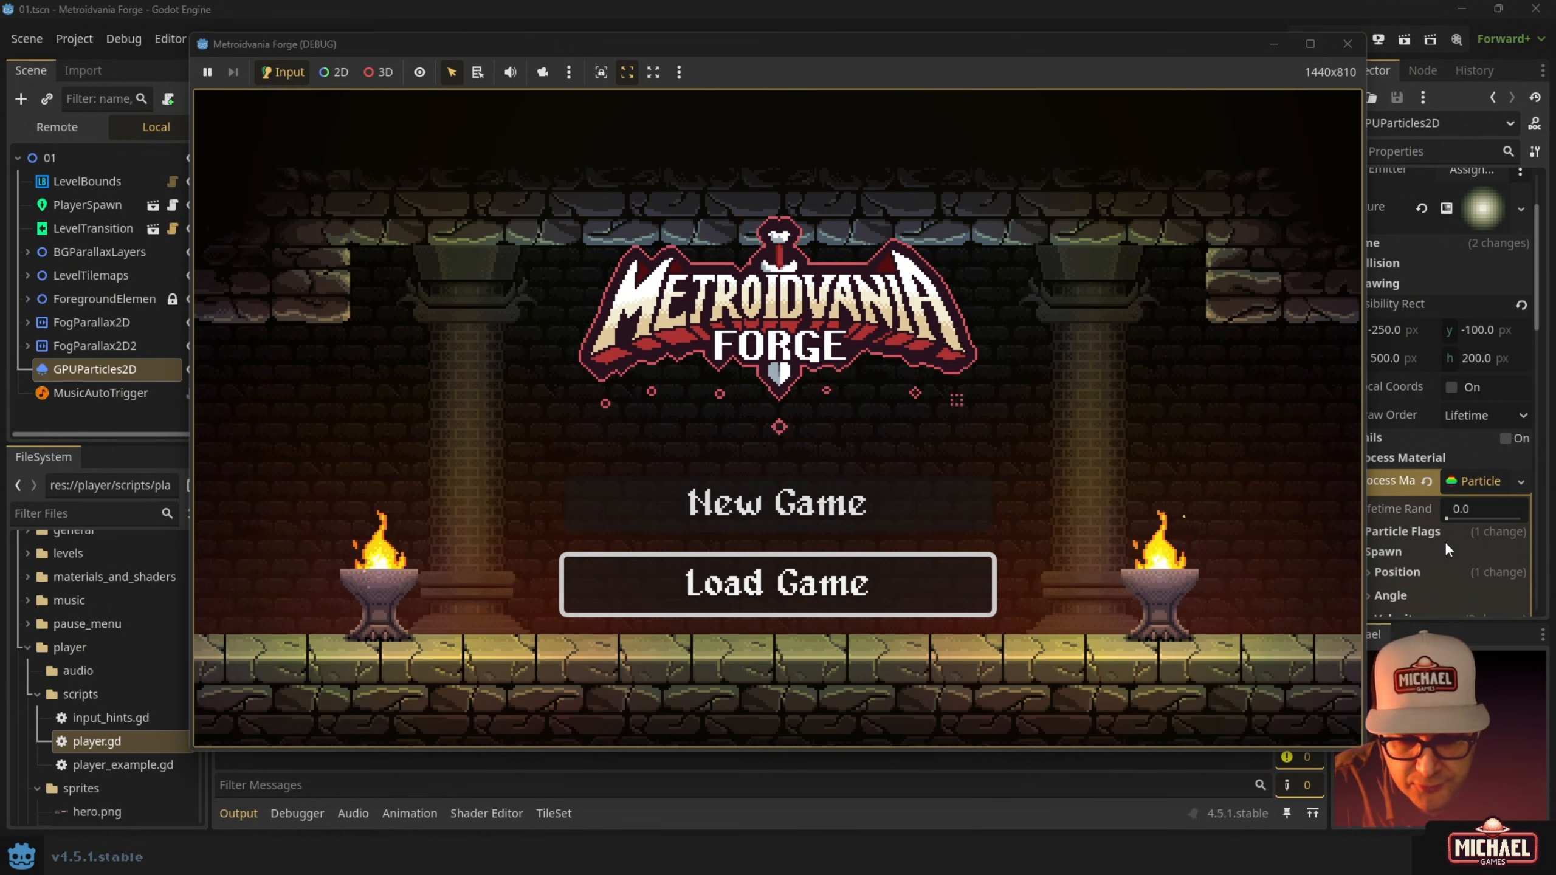
key(Up)
key(Down)
key(Return)
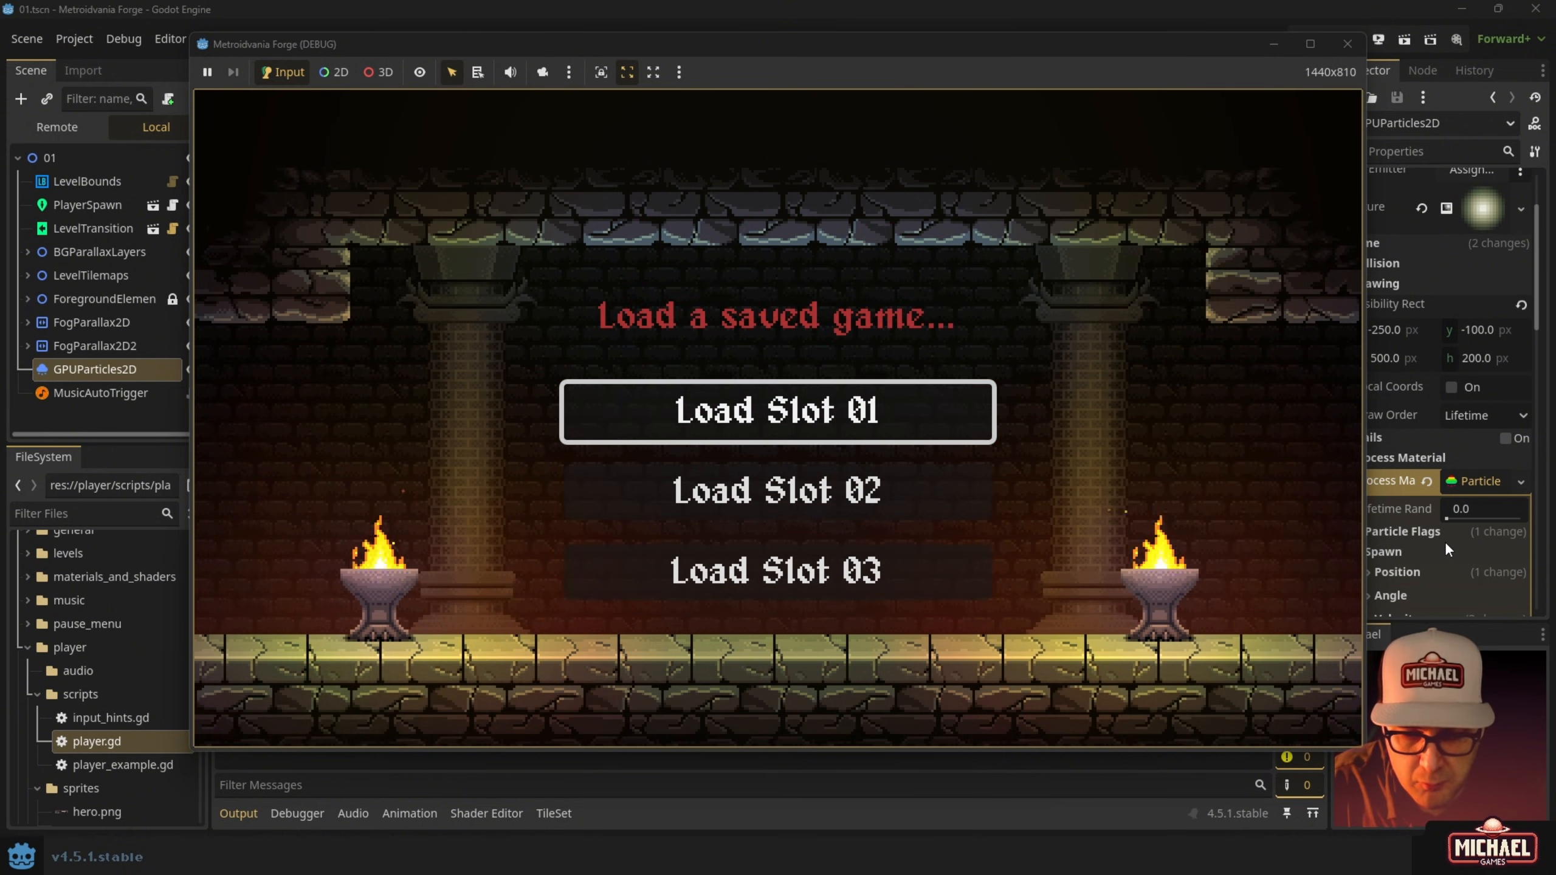
key(Return)
Run right across the platforms, pause and resume, then drop through the bridge into the dungeon.
key(Right)
key(space)
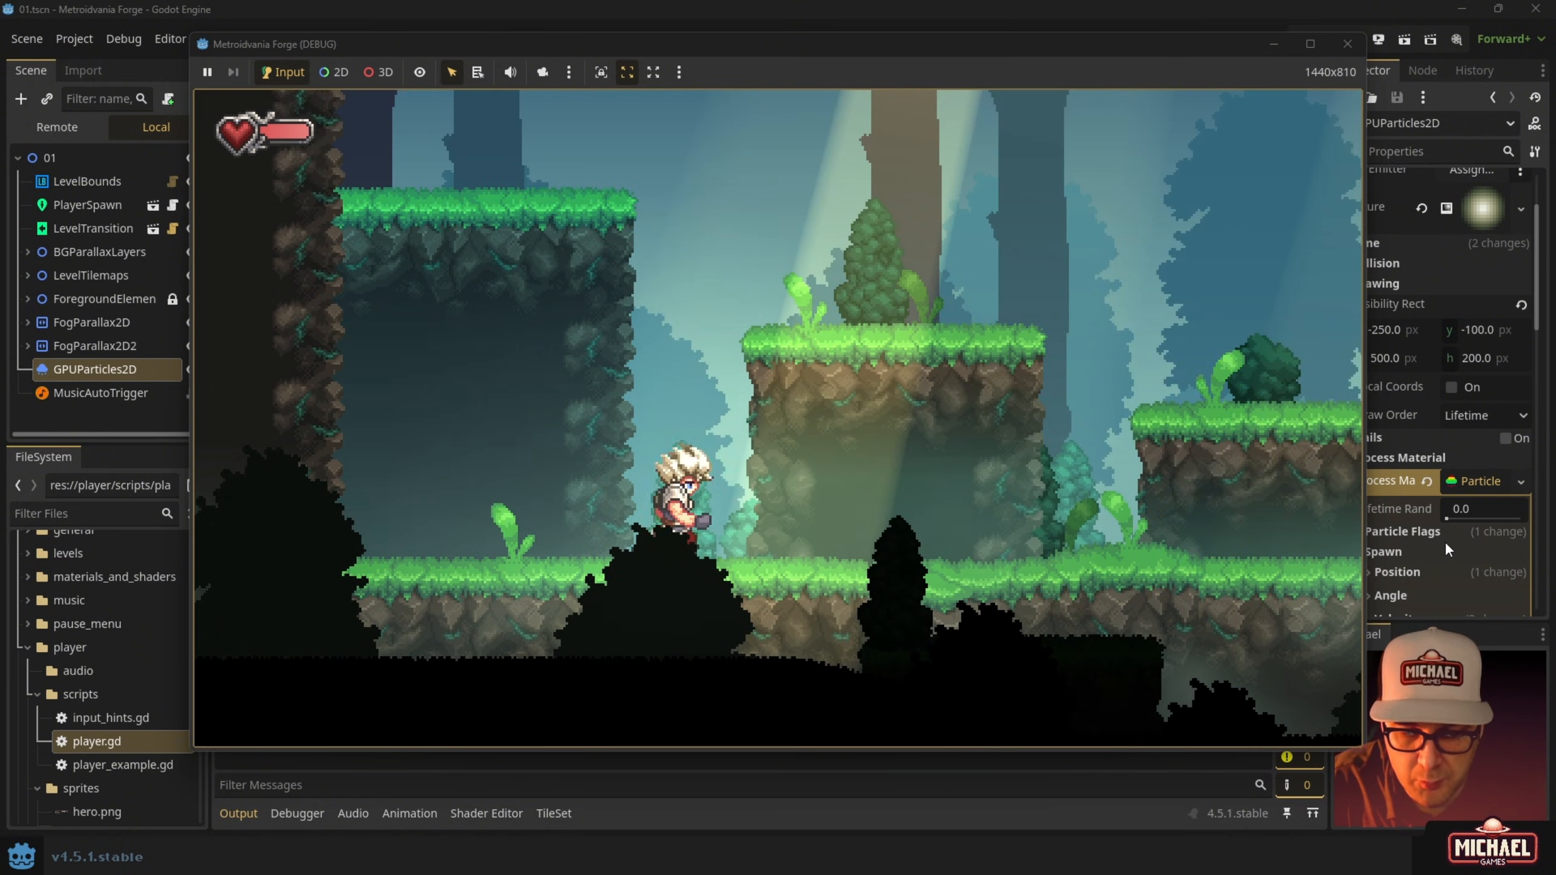
key(space)
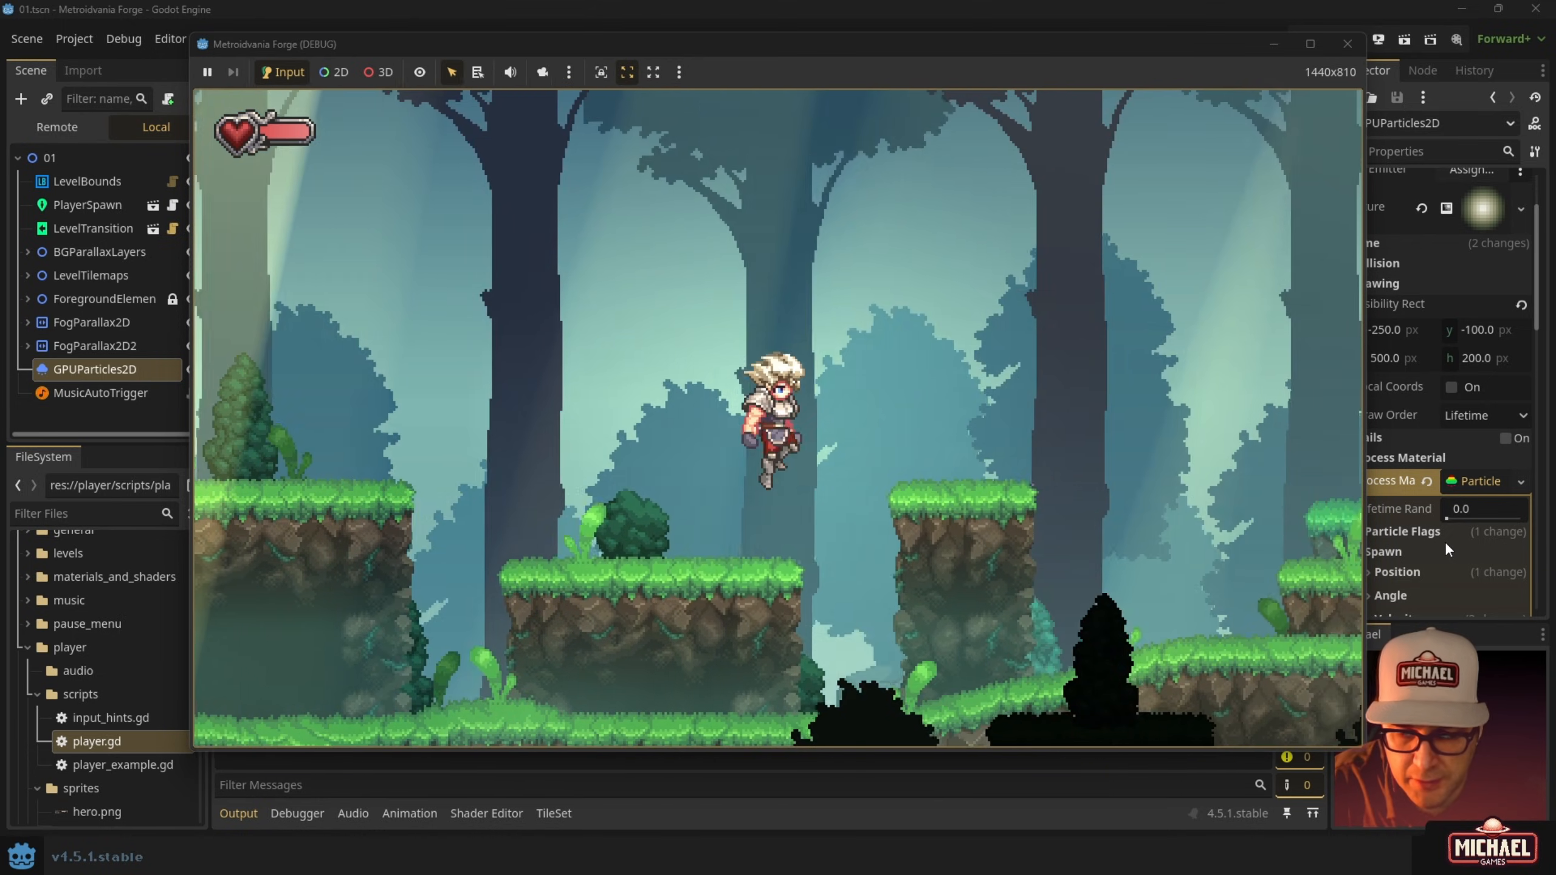
key(Escape)
key(Escape)
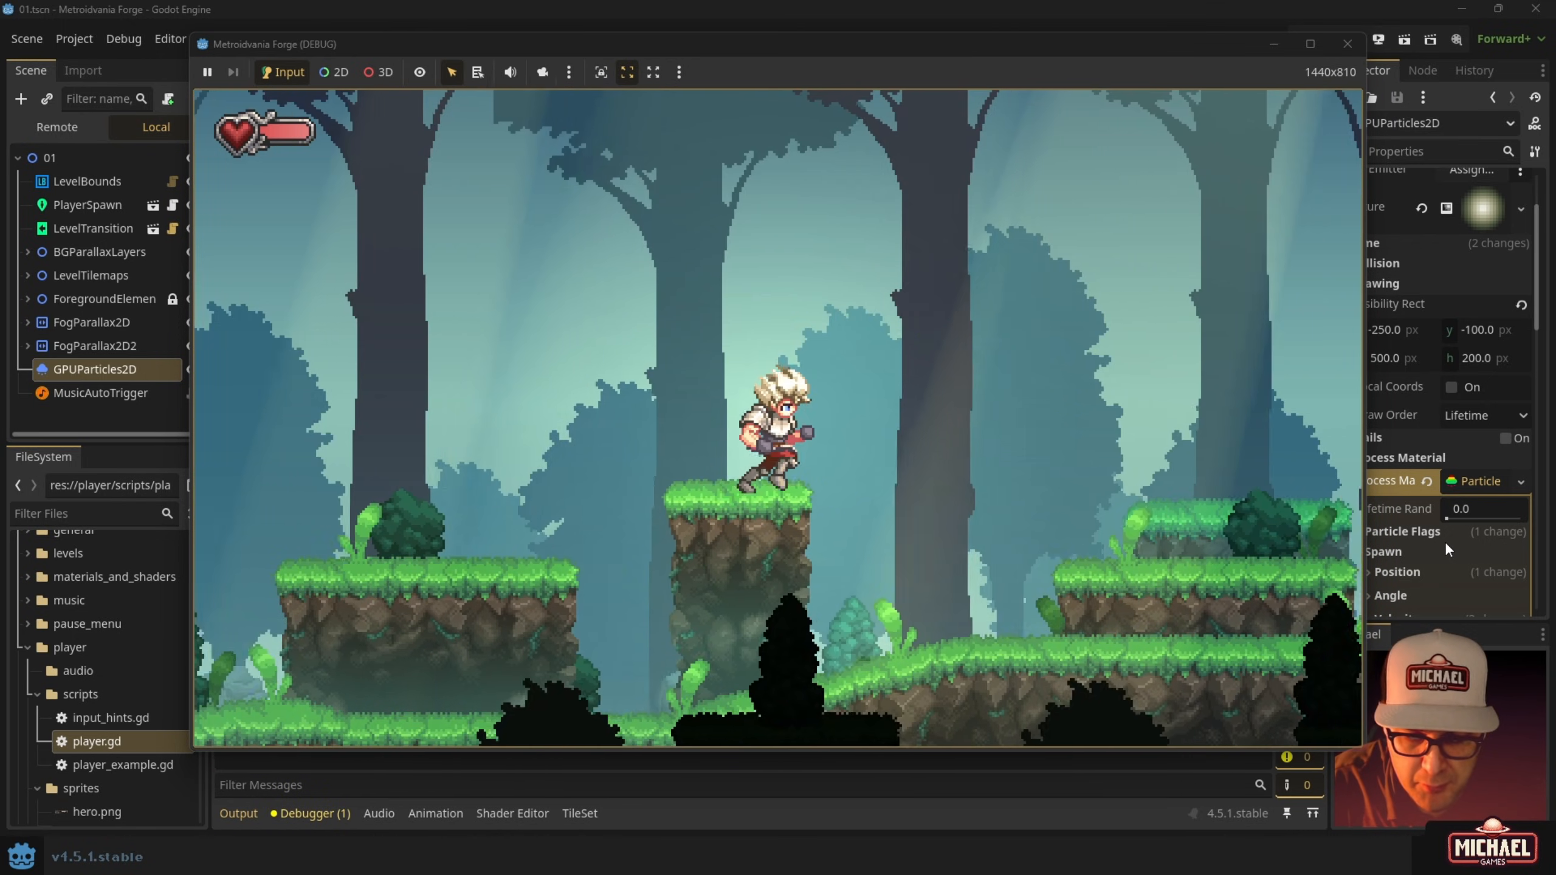
key(Right)
key(Right)
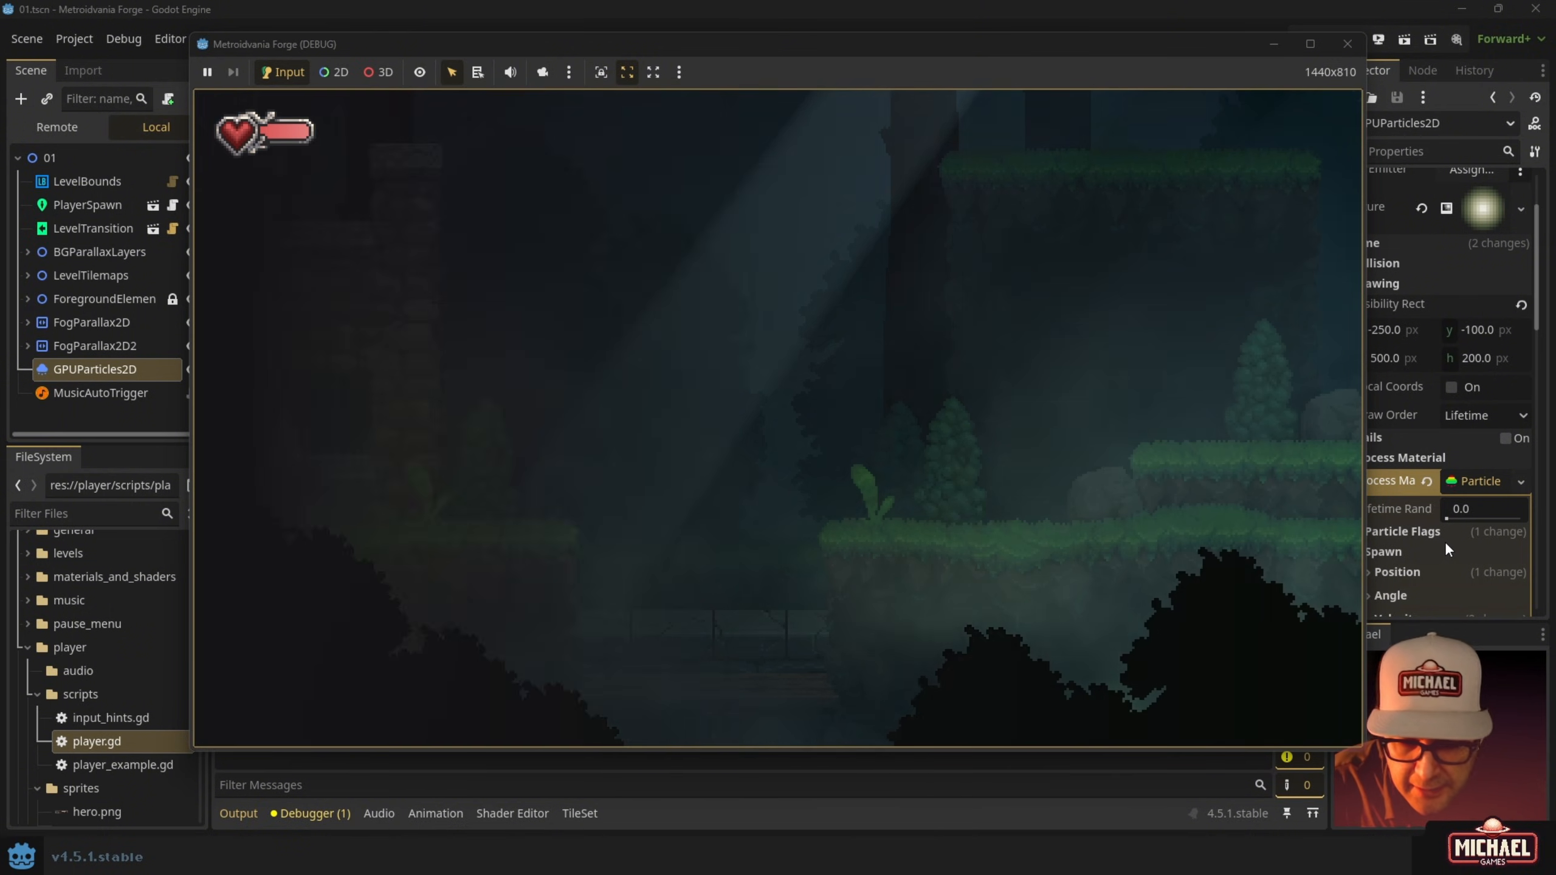
key(Down)
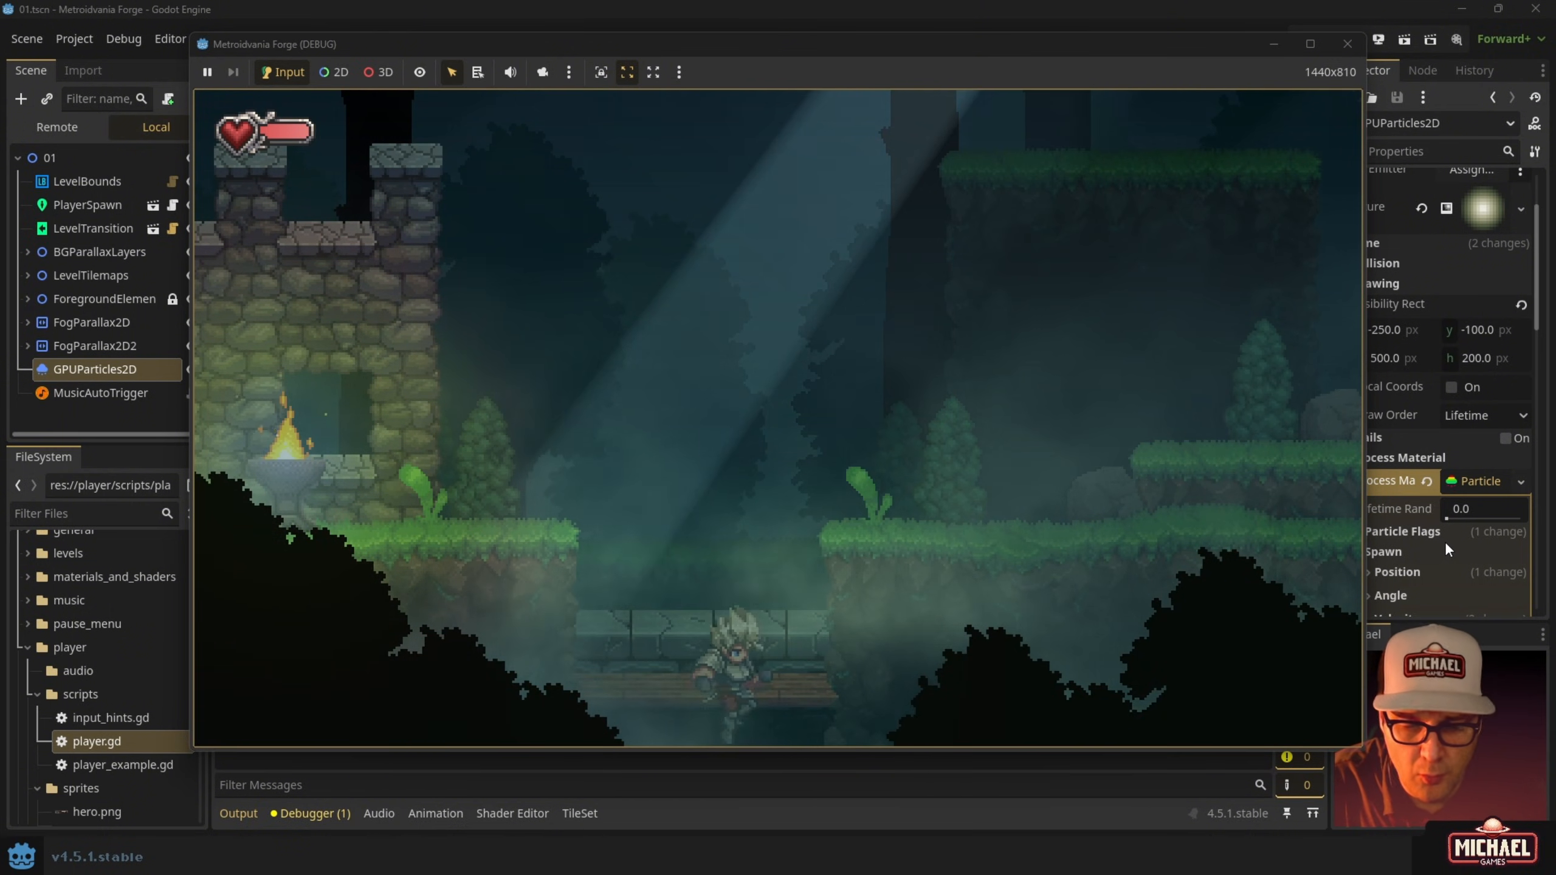
key(space)
Jump up from the dungeon, run past the ruin's braziers, and enter the orb room.
key(space)
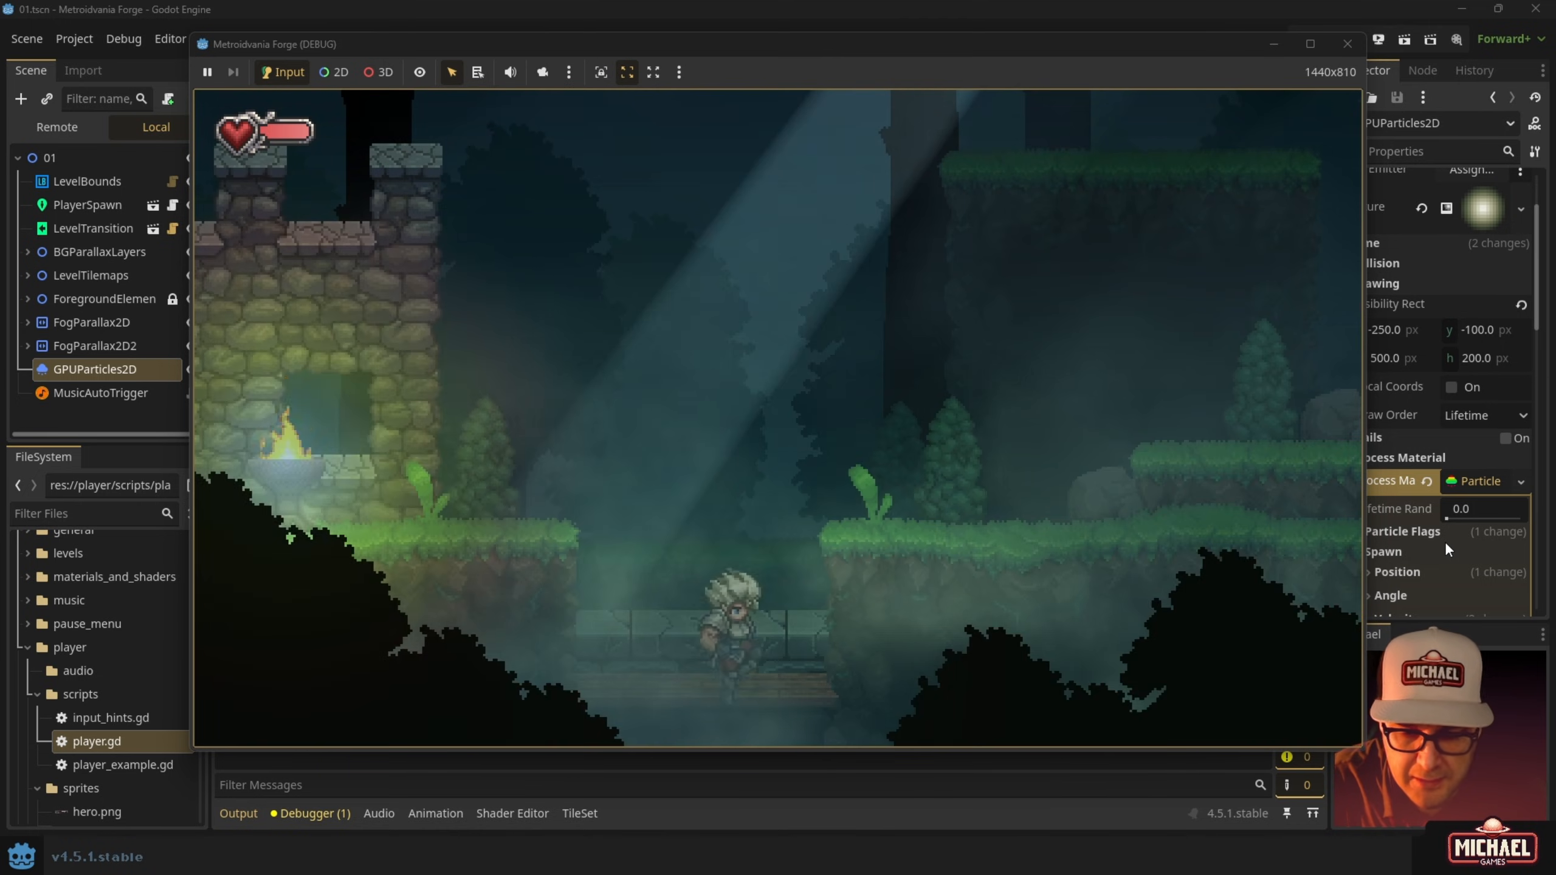
key(space)
key(Right)
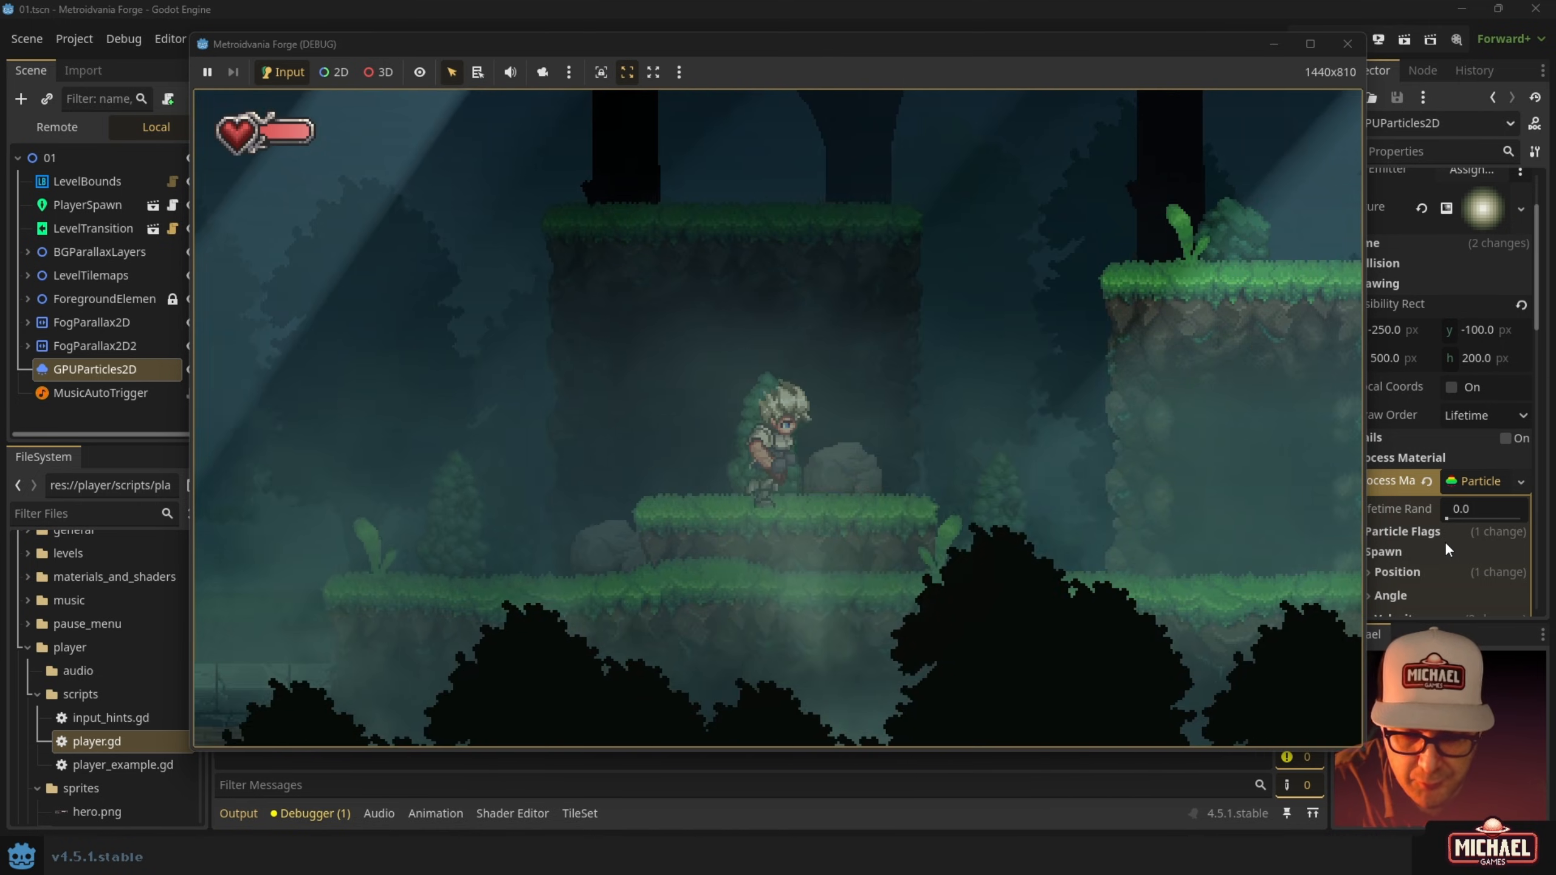
key(space)
key(Right)
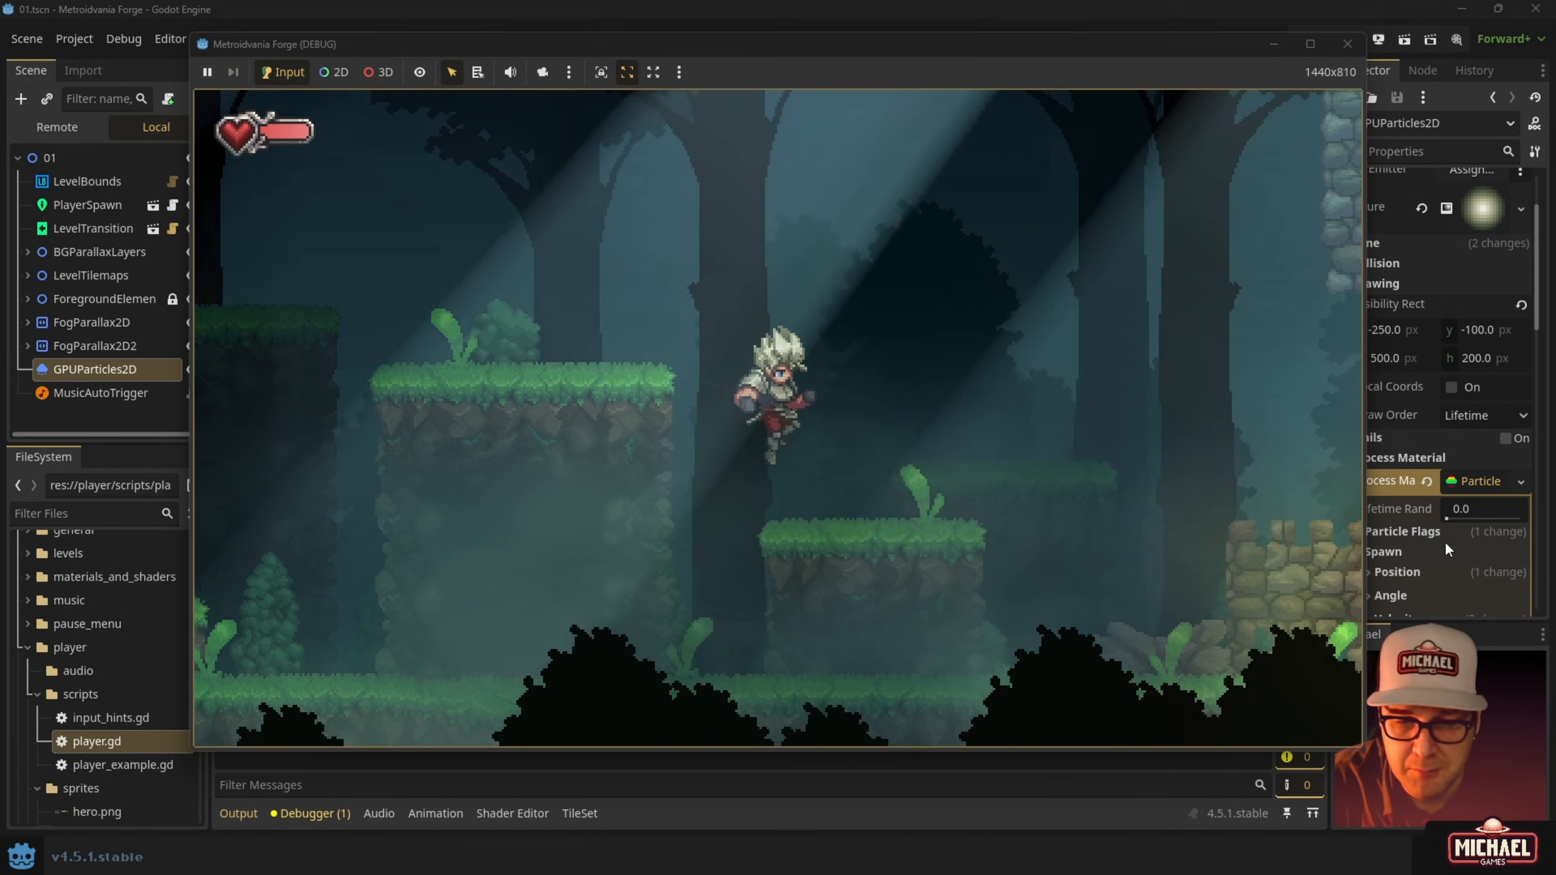
key(Right)
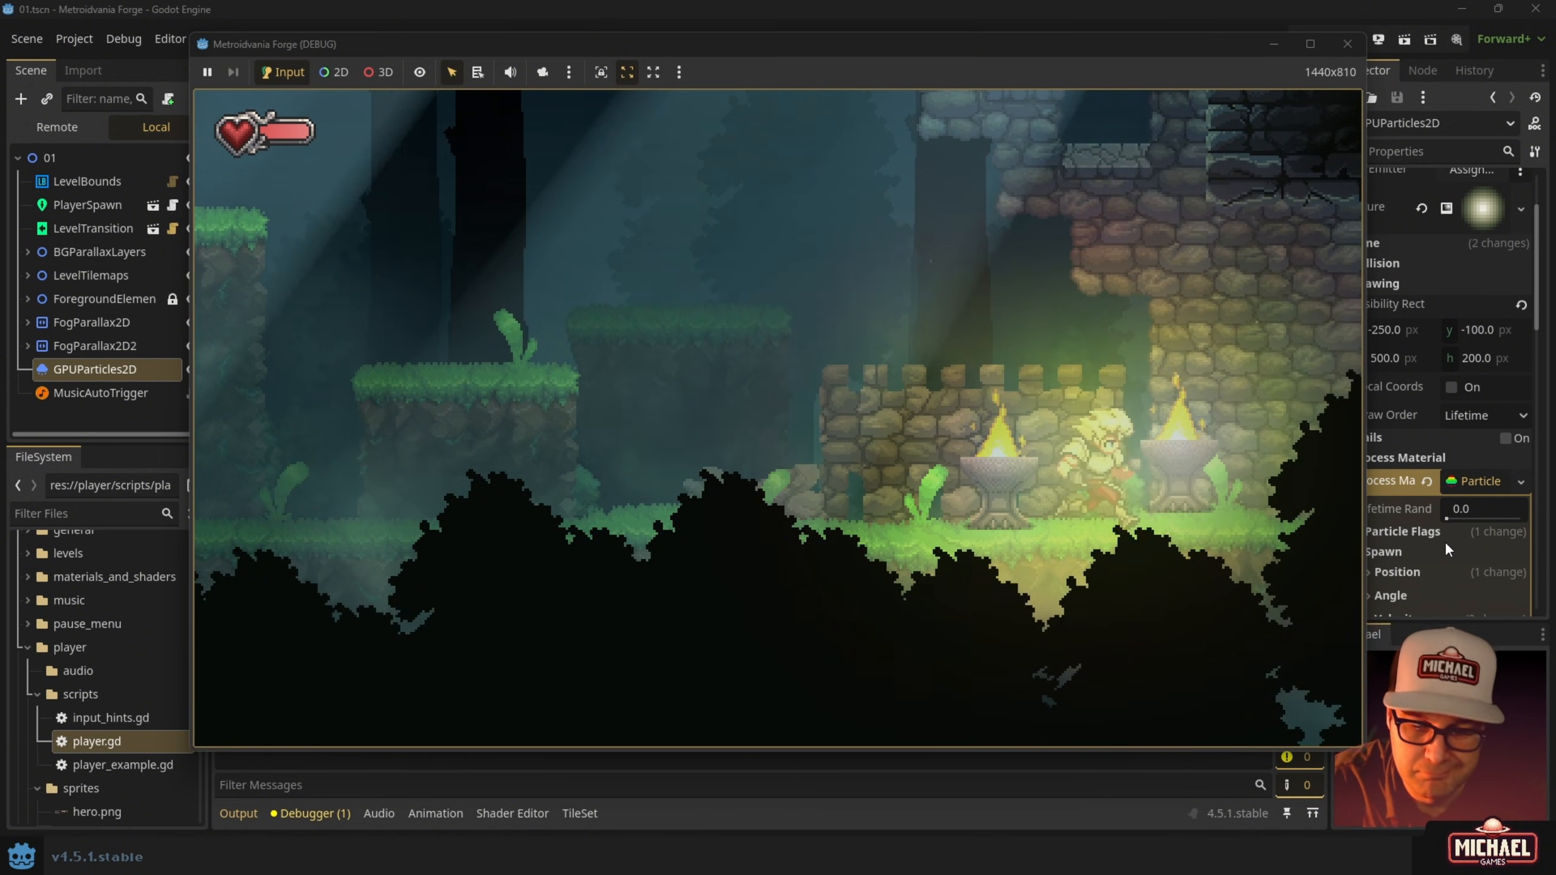
key(Right)
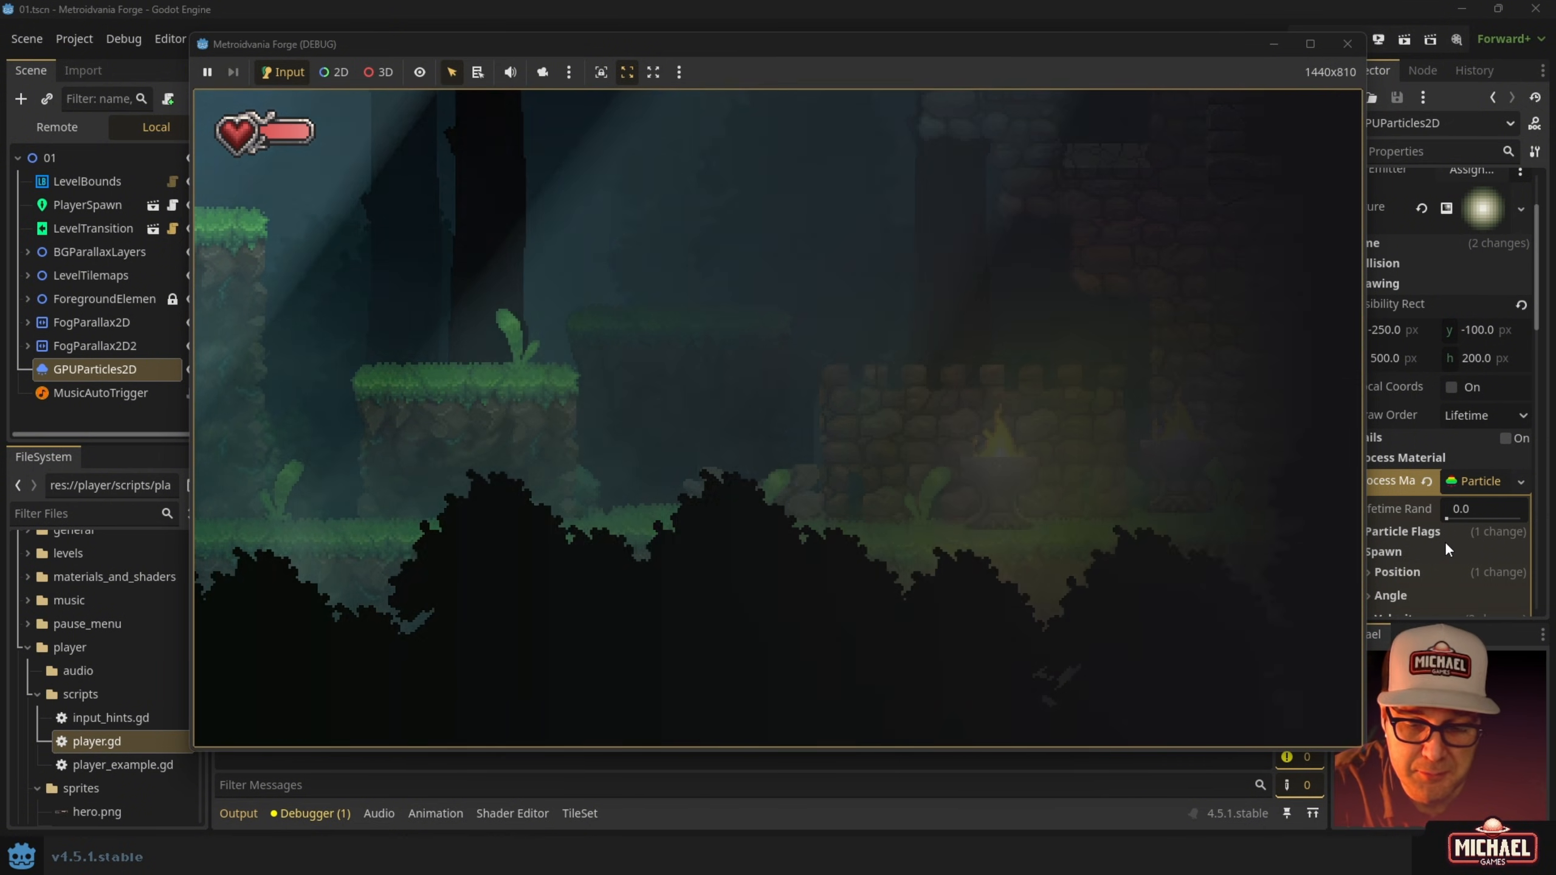
Step onto the pink orb until 'Game Saved' appears, then walk back beside the left brazier.
key(Right)
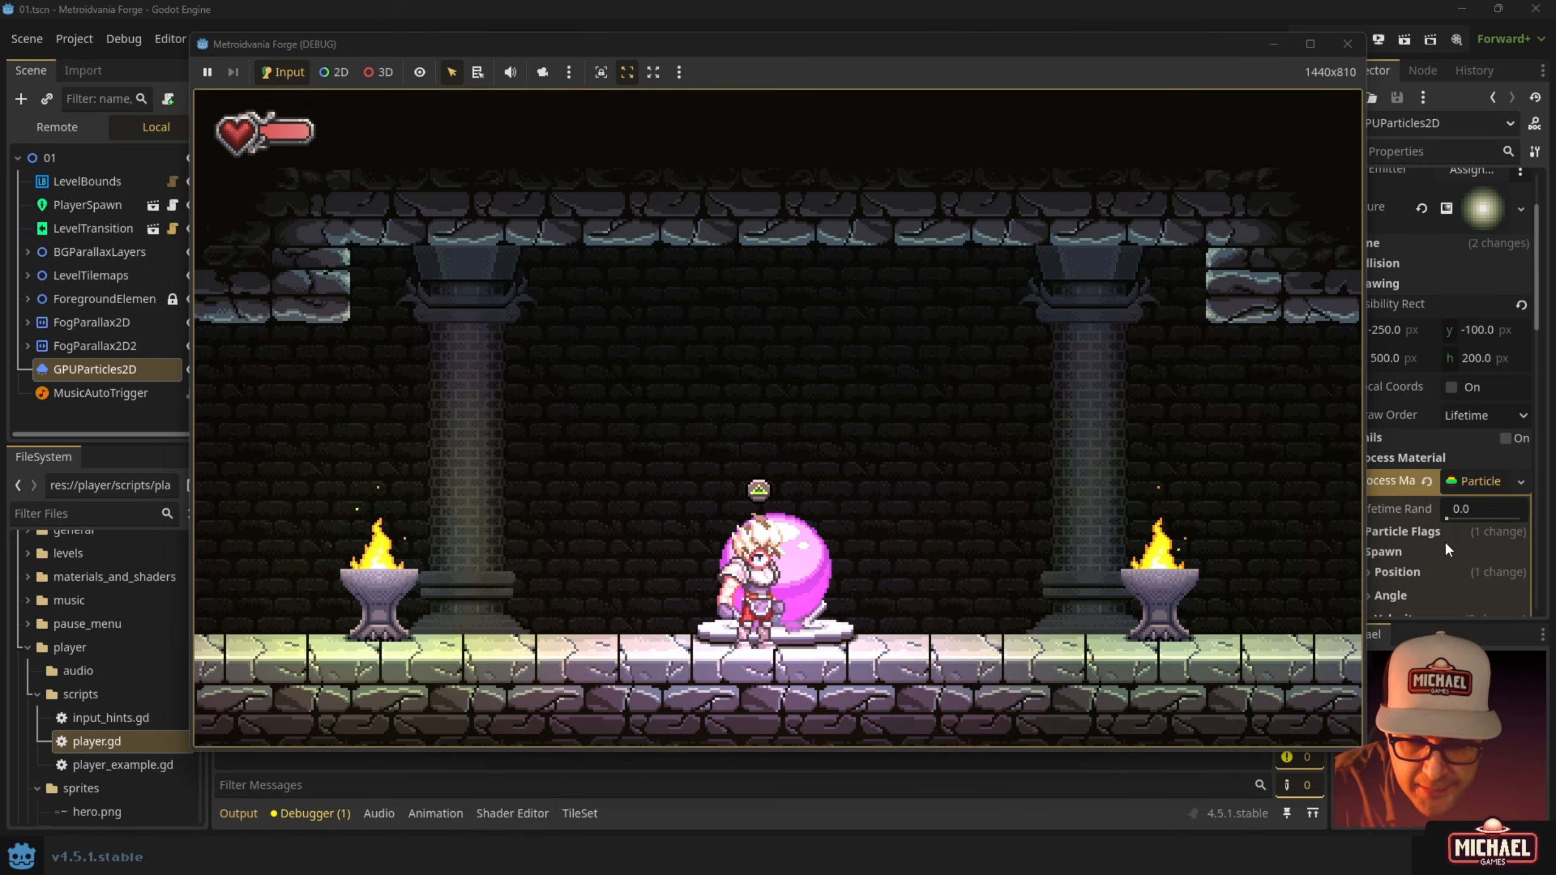
key(Left)
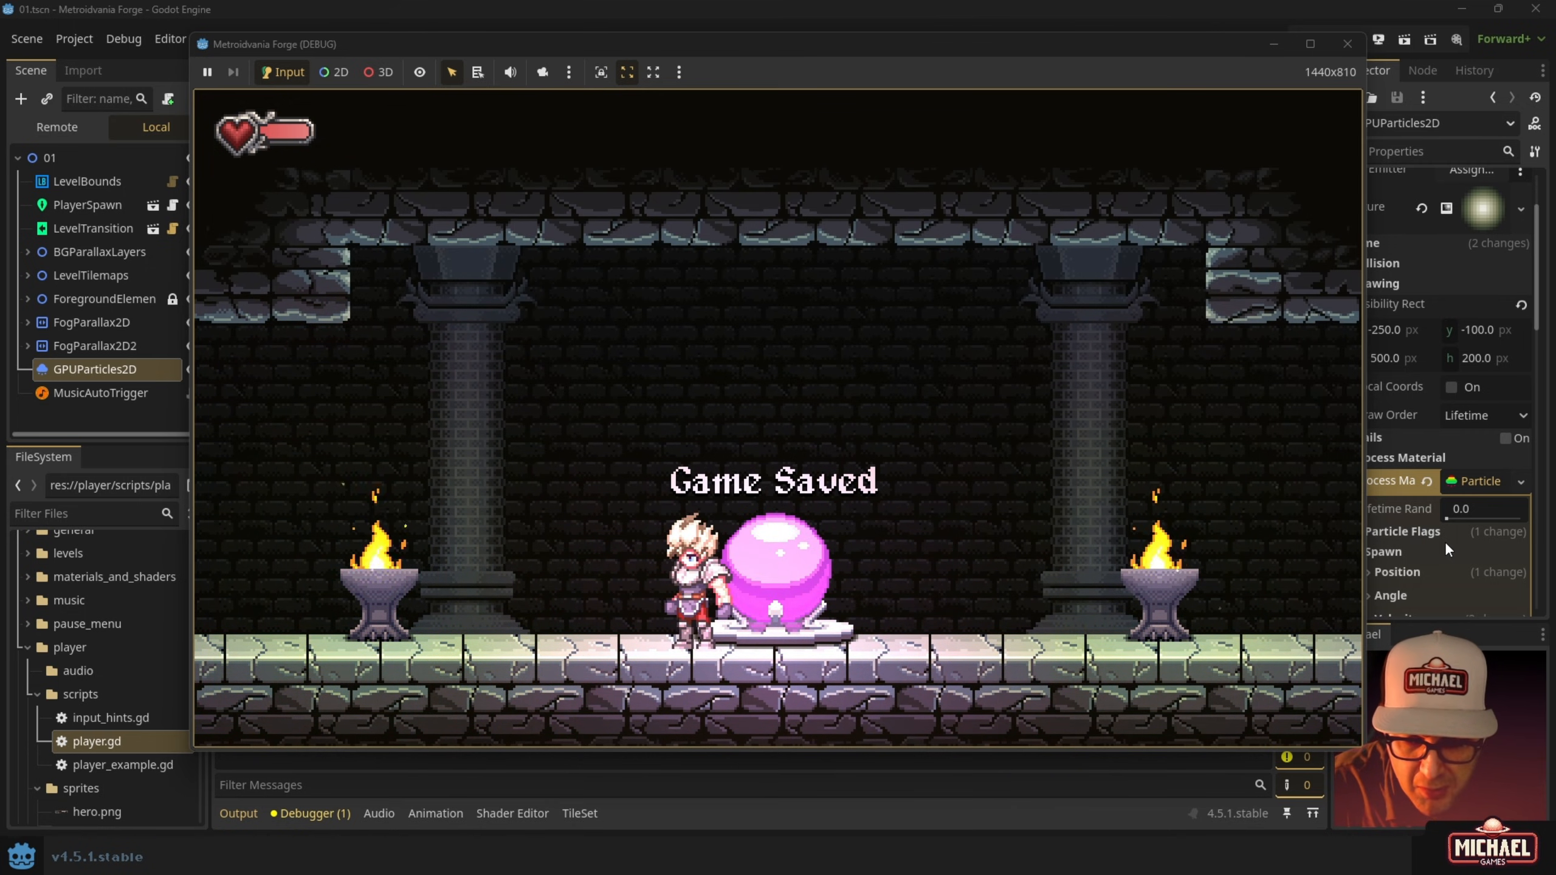
key(Right)
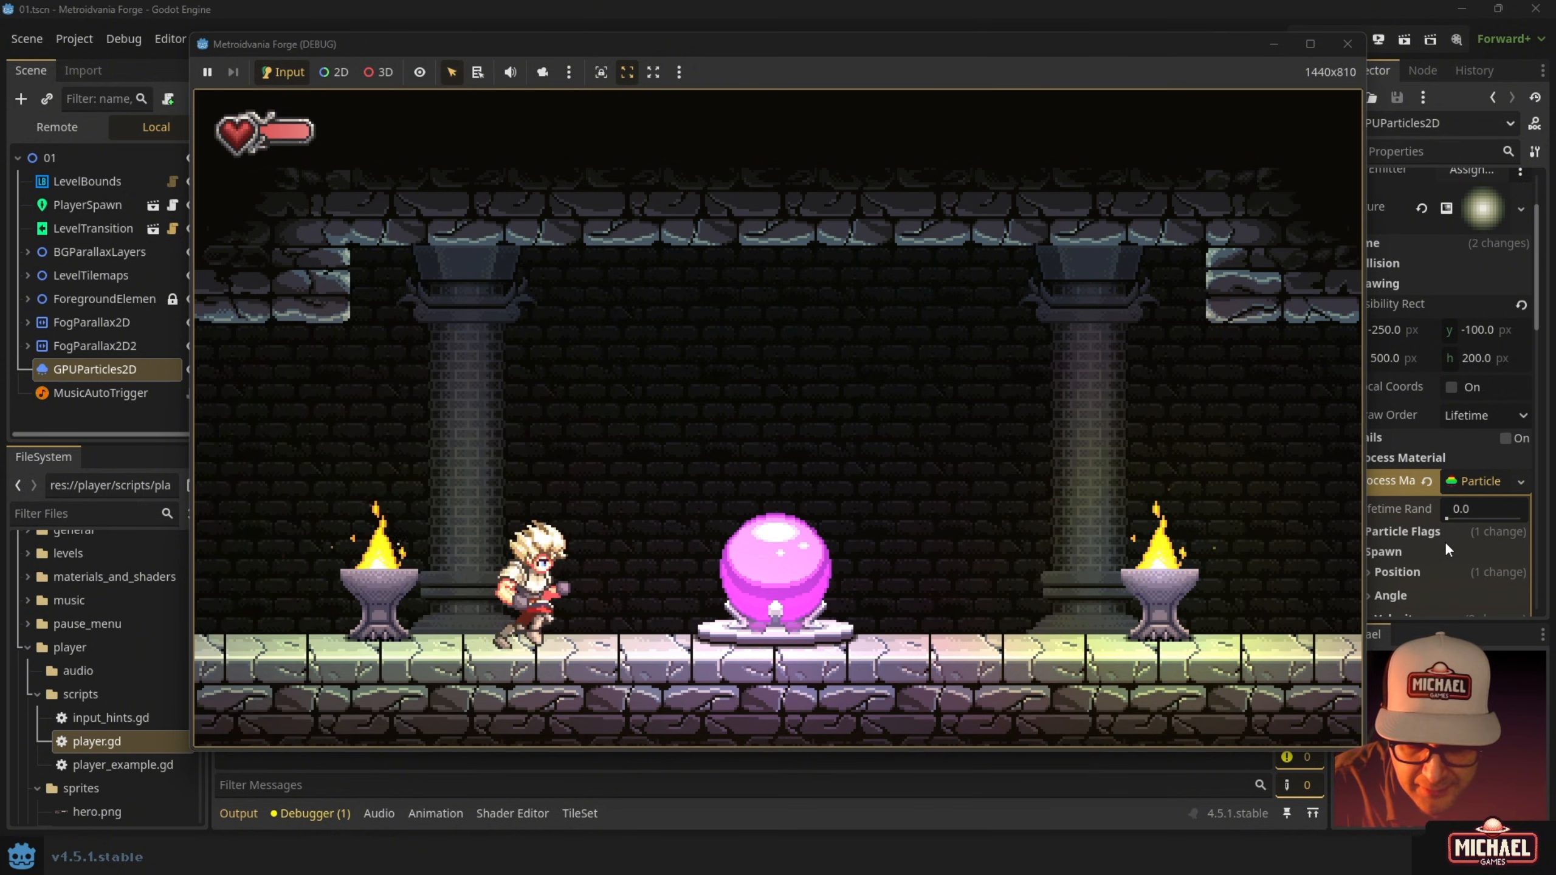
key(Left)
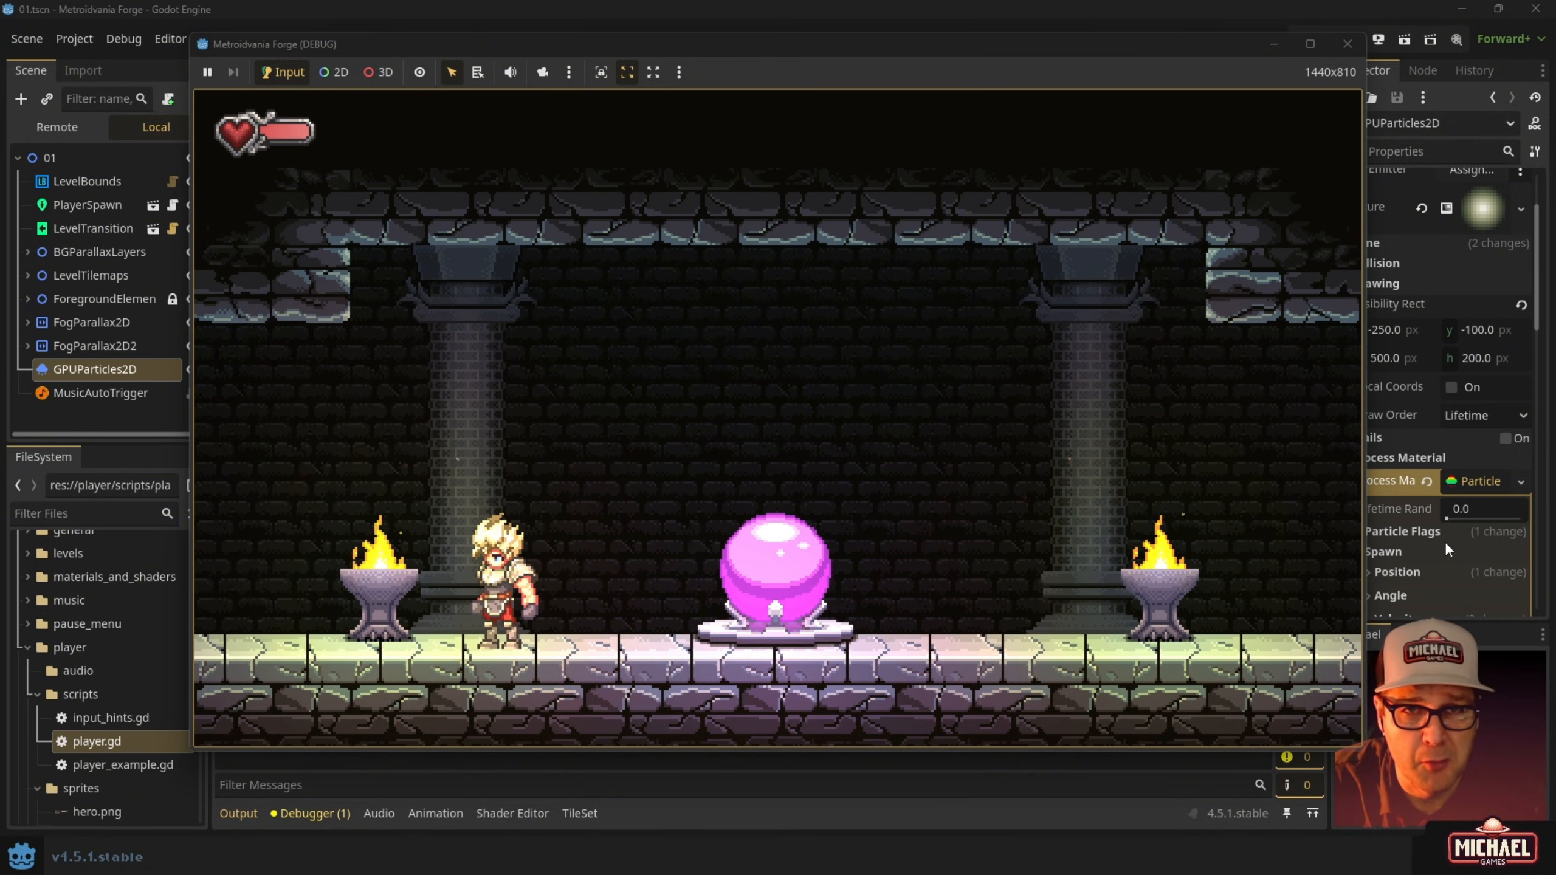
key(Left)
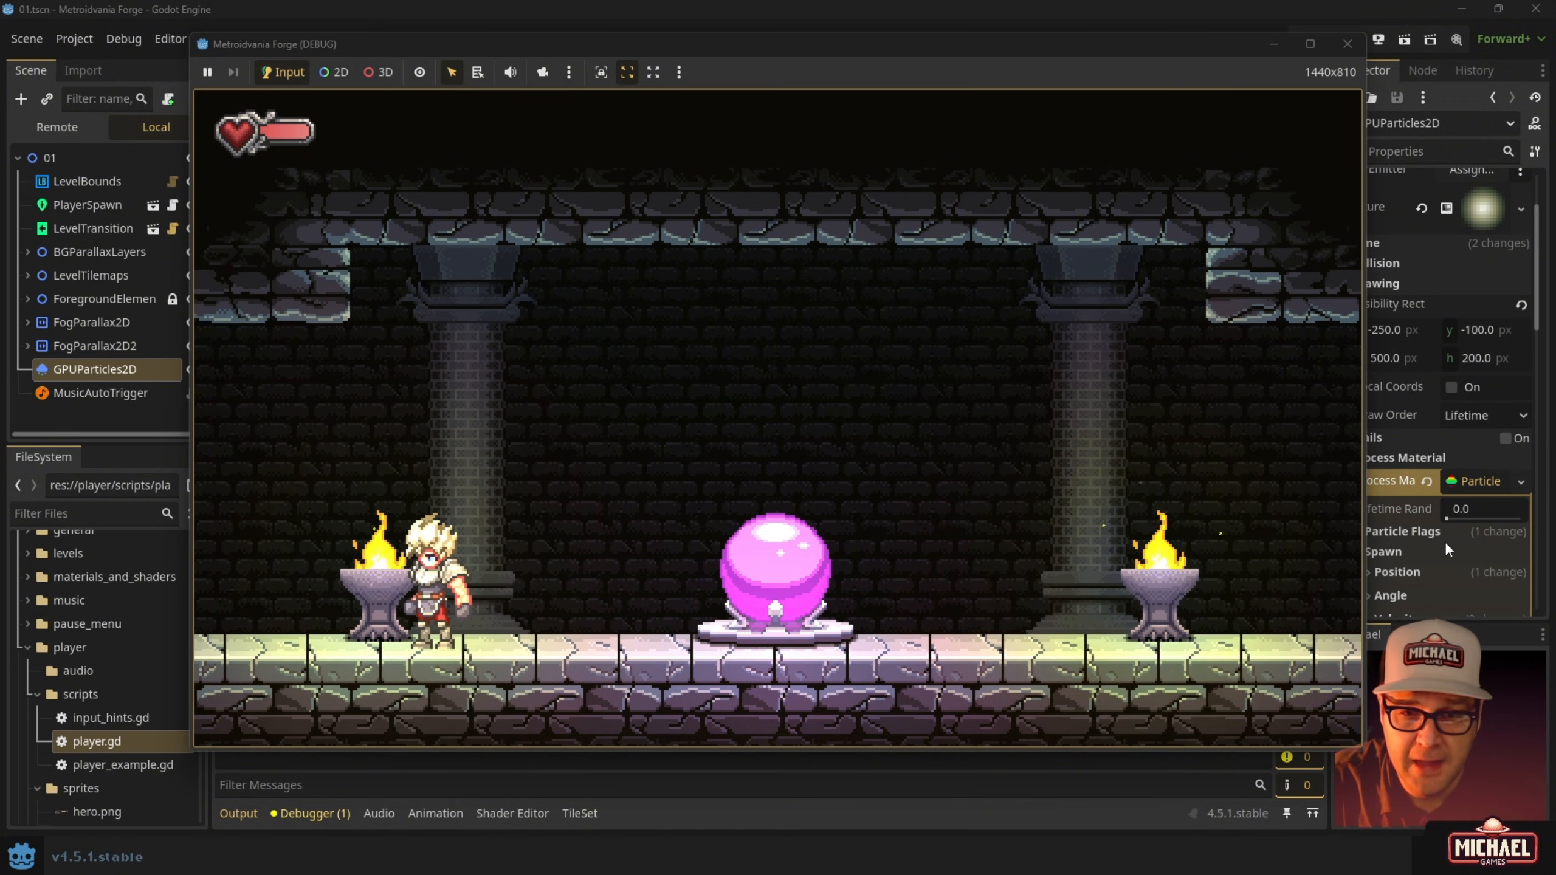
Move the hero back and forth around the save room and jump.
key(Right)
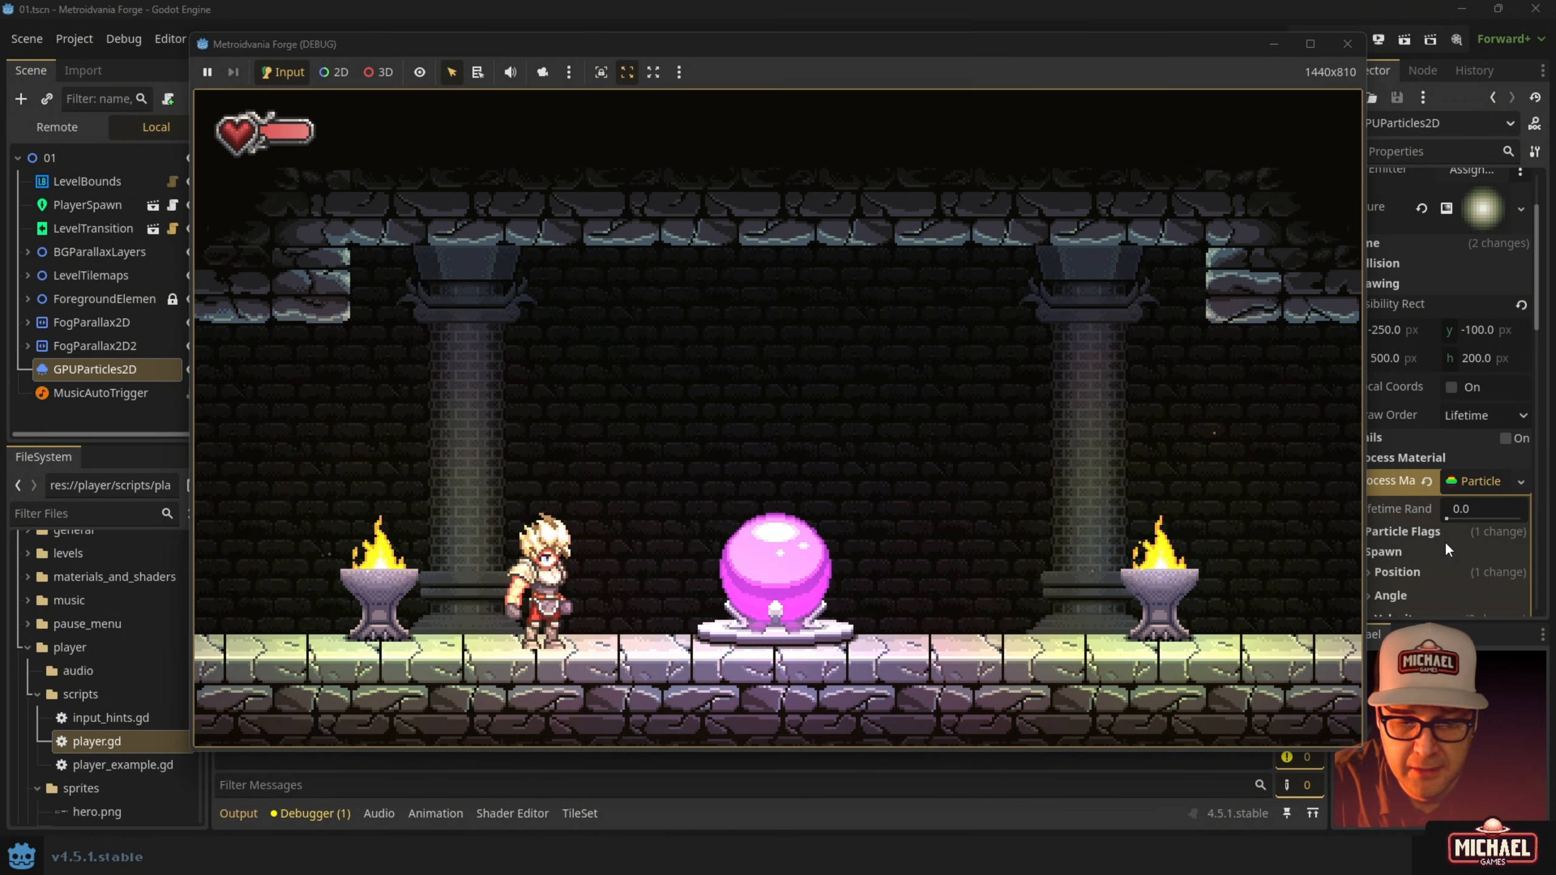
key(Left)
key(Right)
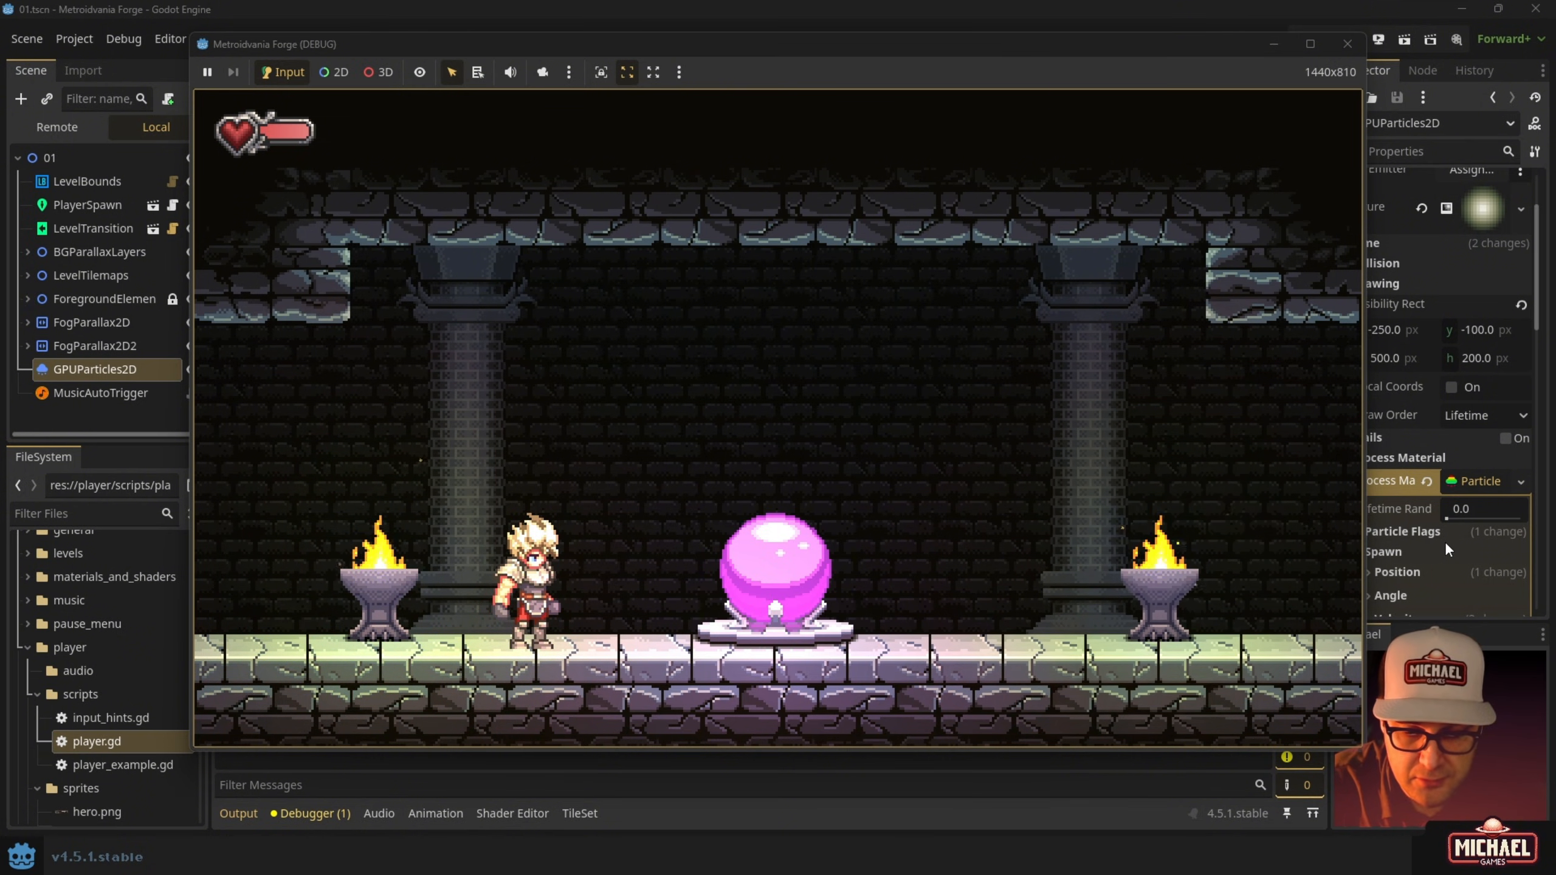
key(Left)
key(Right)
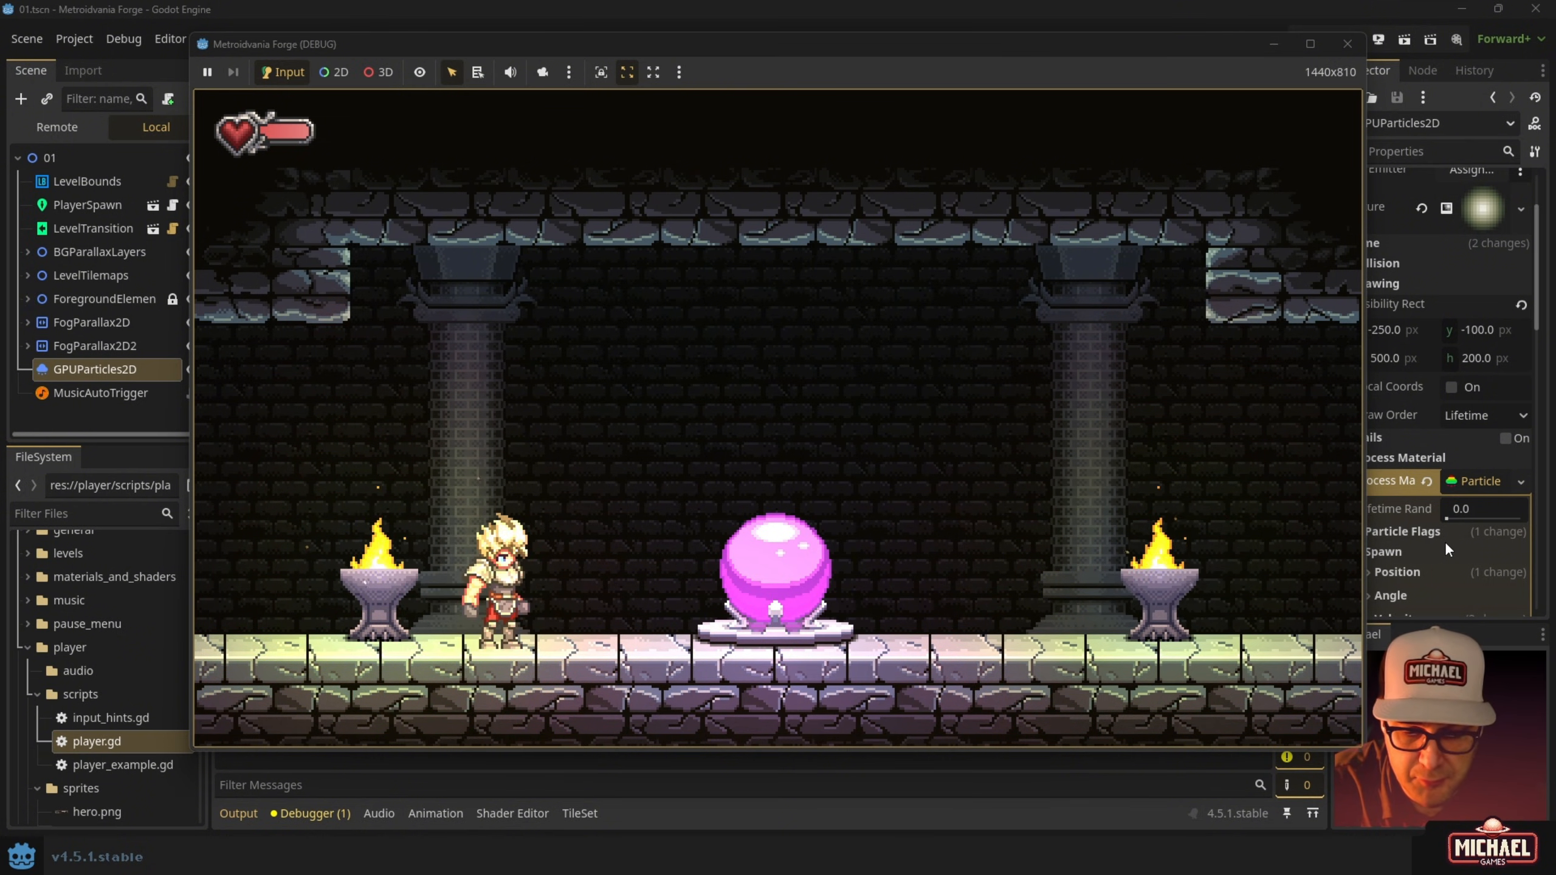
key(Left)
key(Right)
key(space)
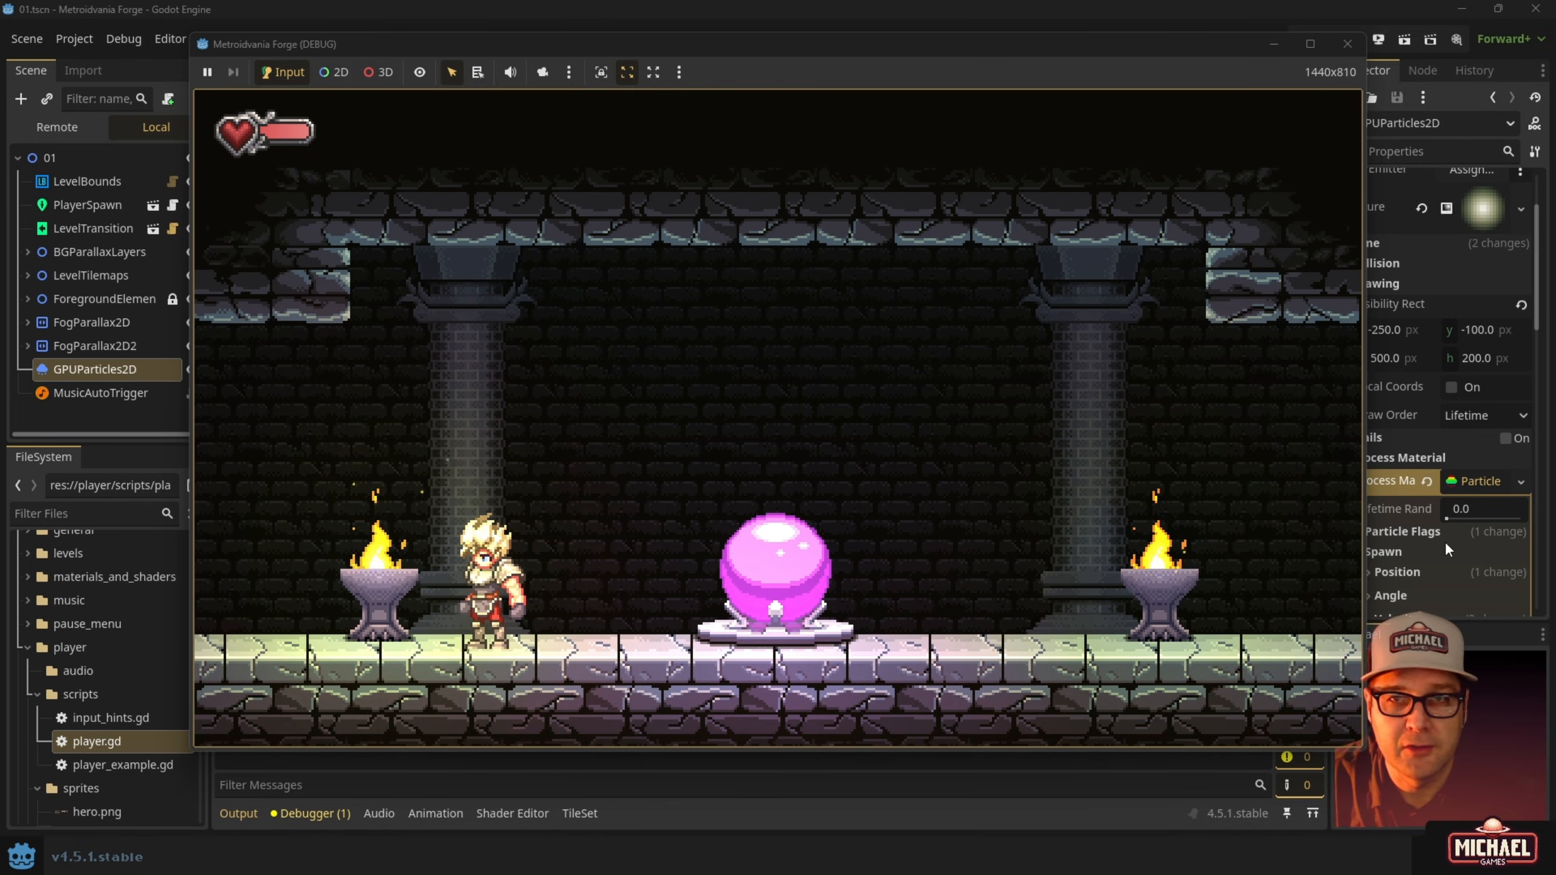
Approach the orb once more, then run and jump left out of the save room.
key(Right)
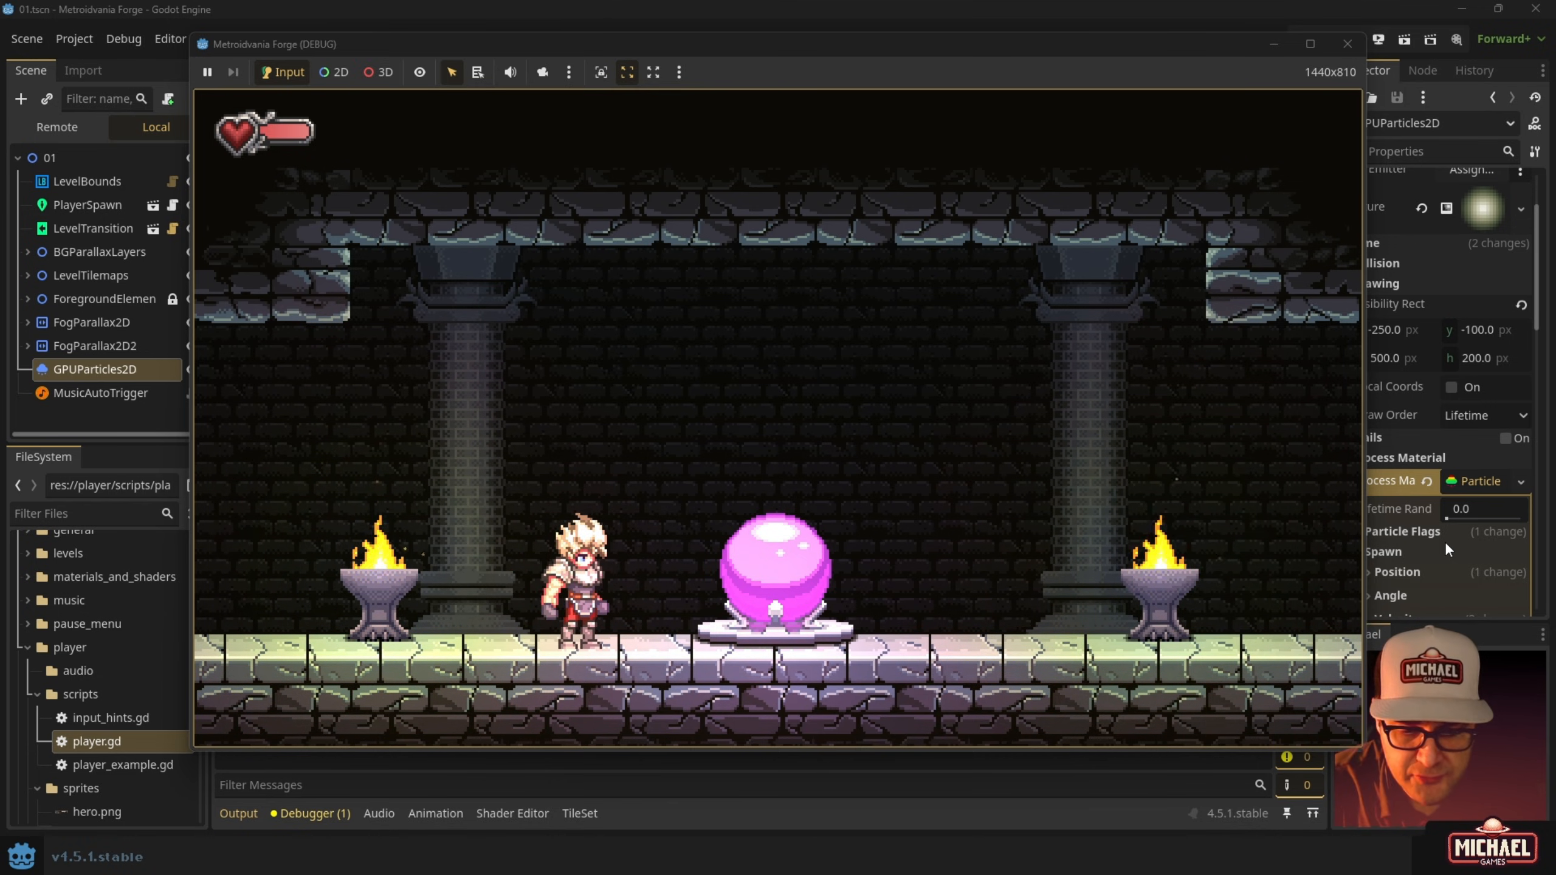
key(Left)
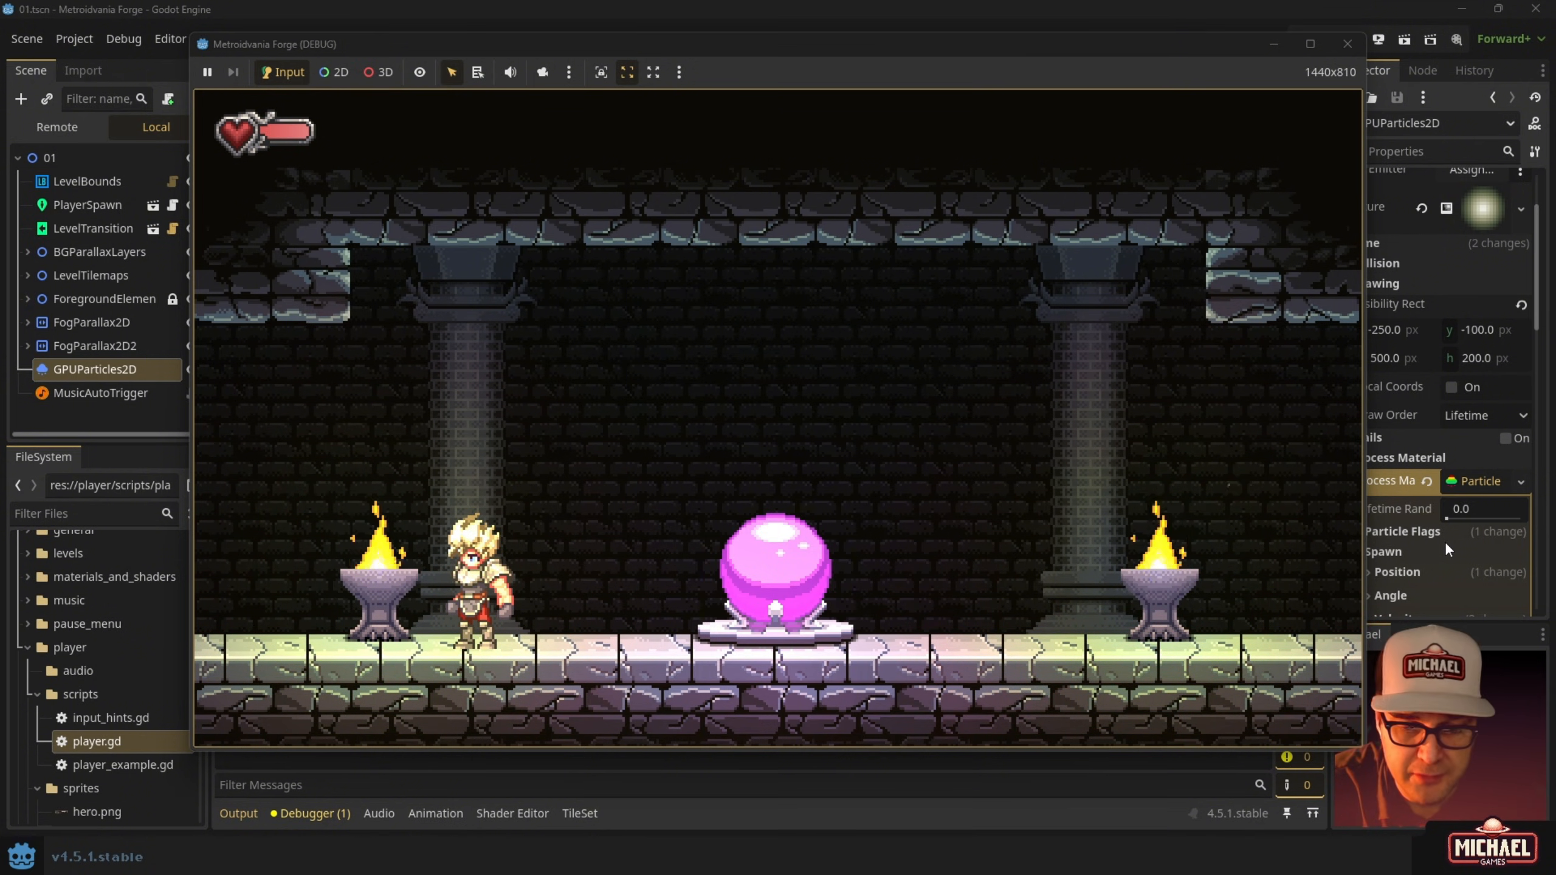
key(Right)
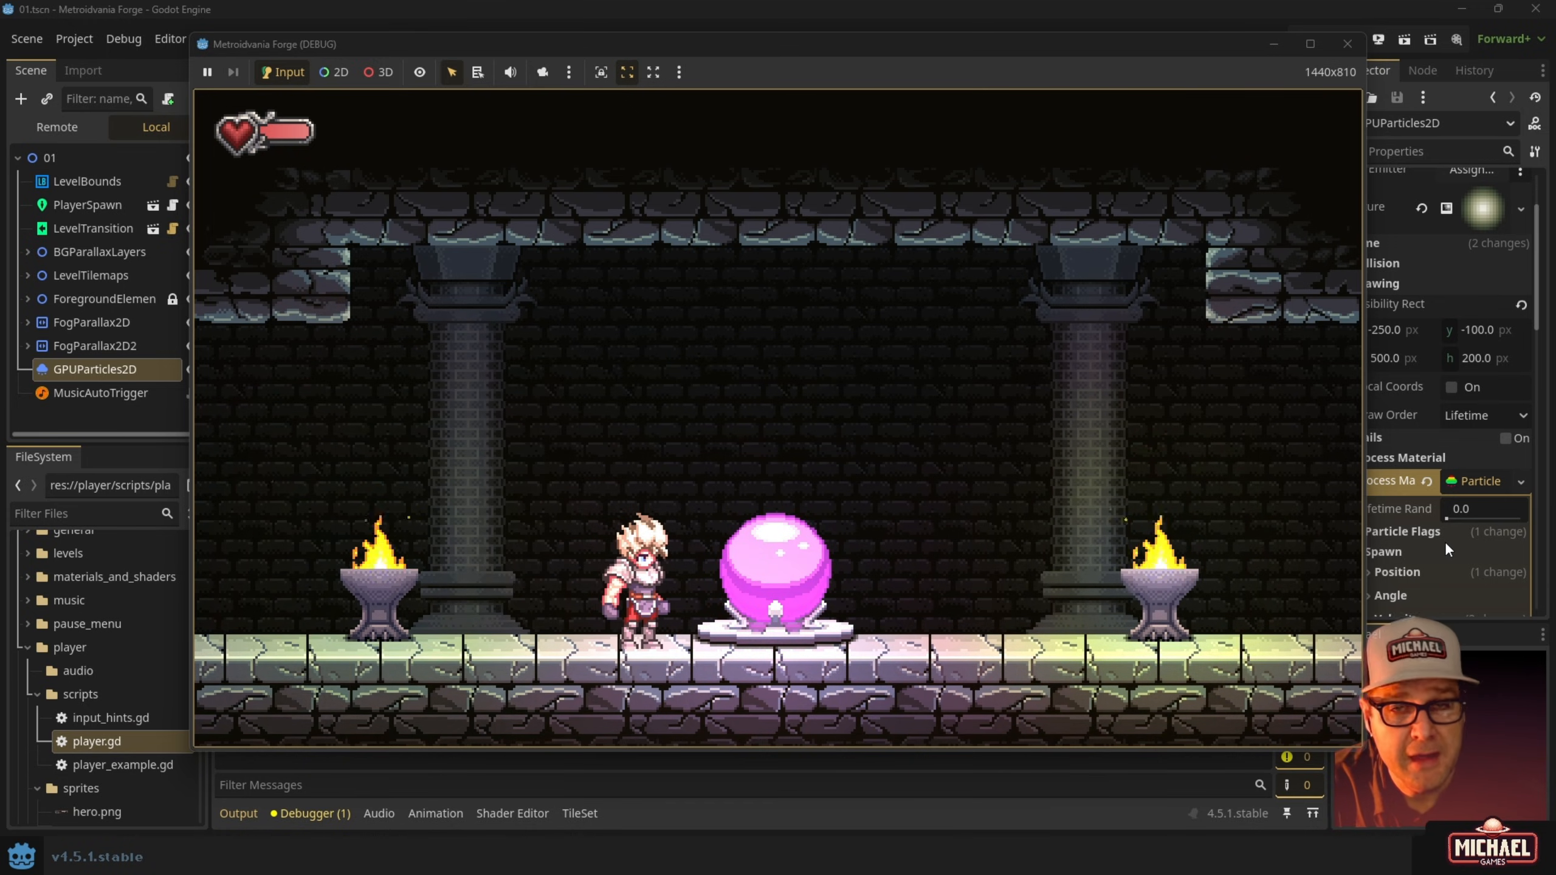
key(Left)
key(space)
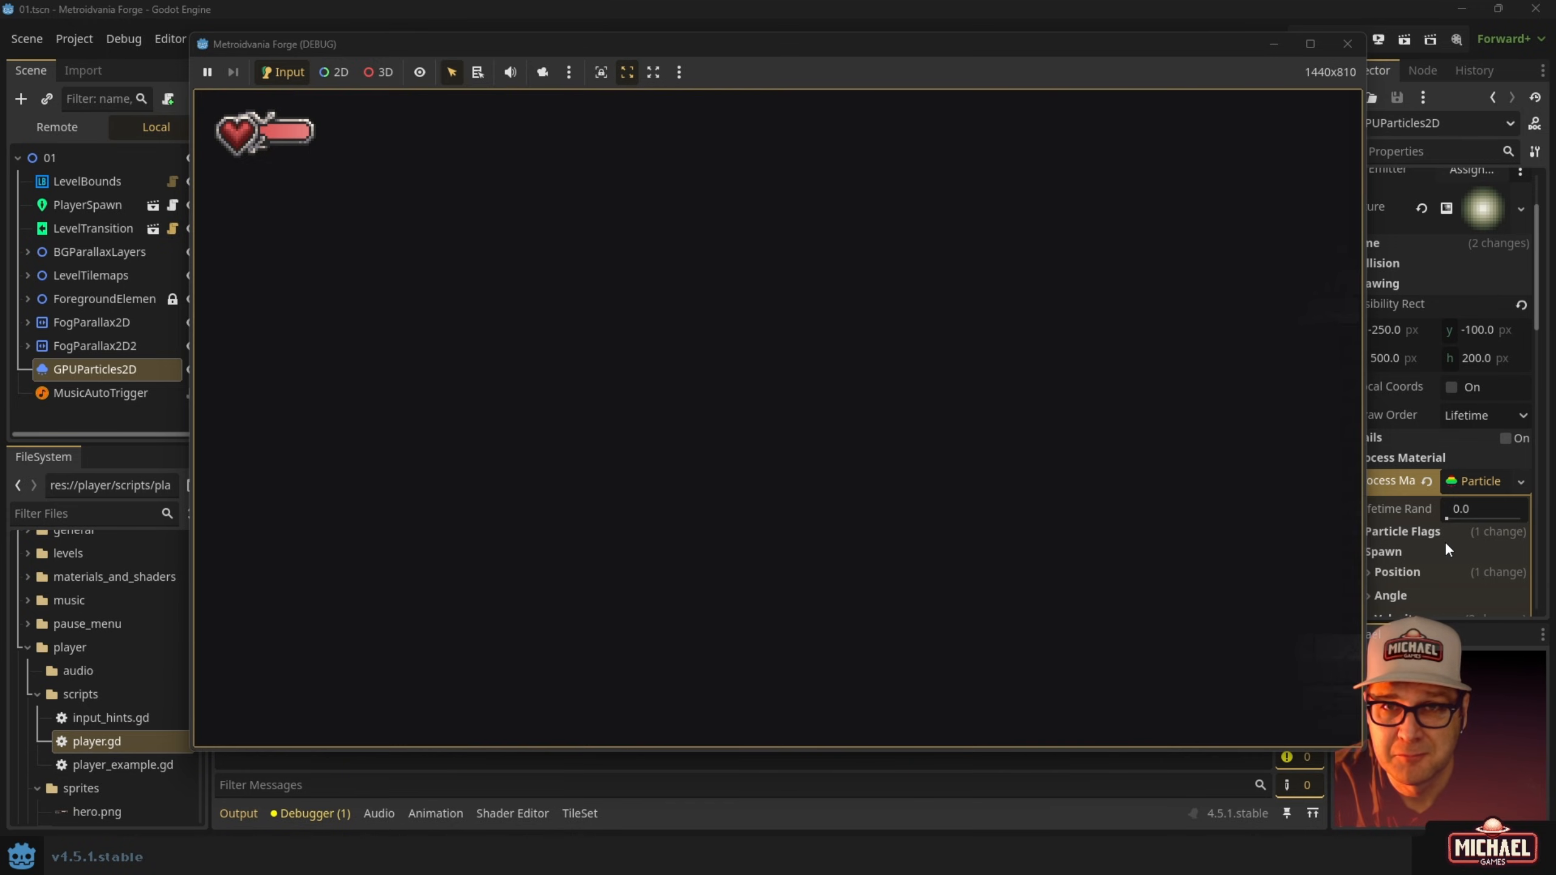